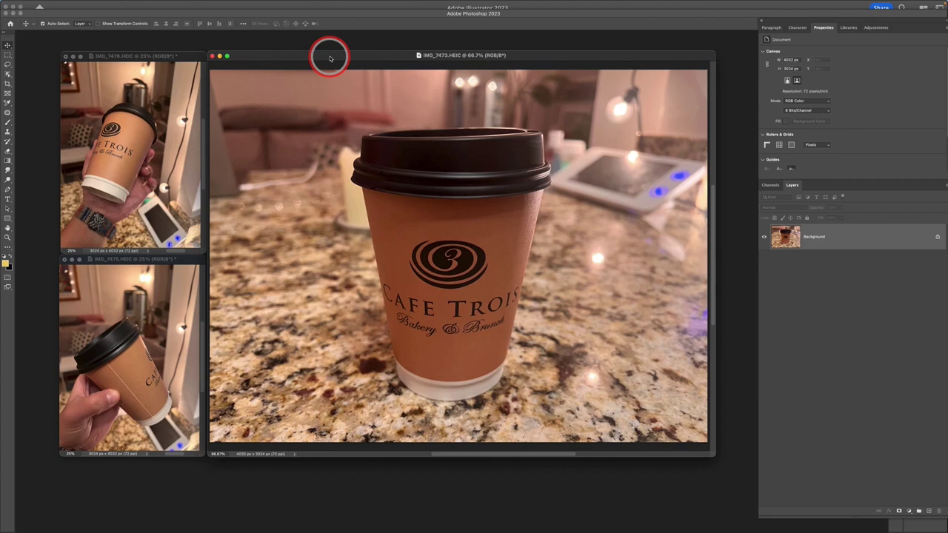
- Spread the three cup photo windows apart, with IMG_7473.HEIC beside the two handheld shots
{"action": "left_click_drag", "start_coordinate": [330, 59], "coordinate": [337, 58]}
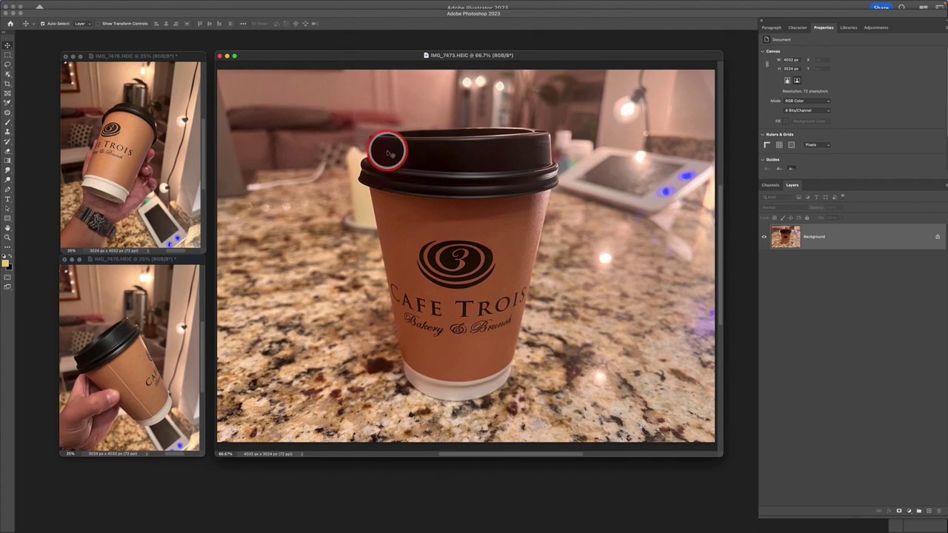
{"action": "left_click_drag", "start_coordinate": [260, 55], "coordinate": [292, 55]}
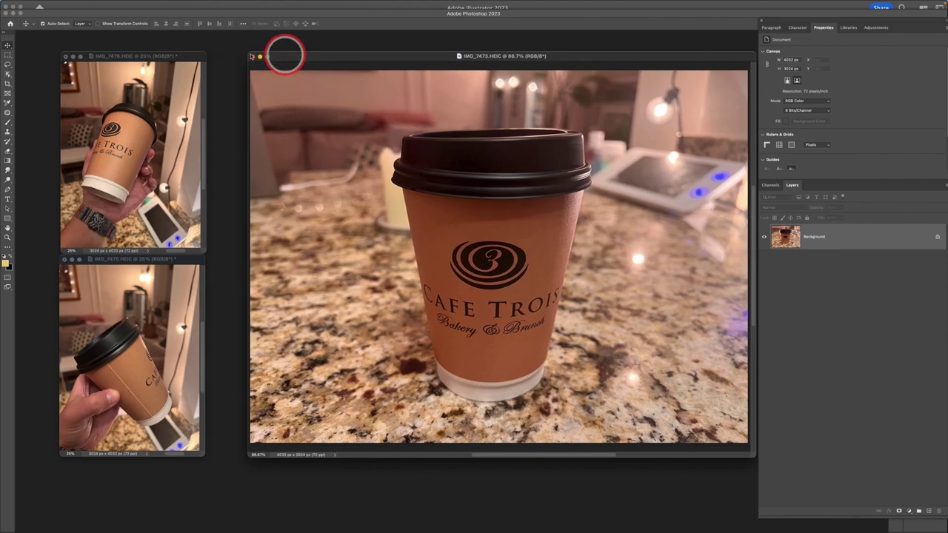
{"action": "mouse_move", "coordinate": [191, 56]}
{"action": "left_mouse_down"}
{"action": "mouse_move", "coordinate": [195, 47]}
{"action": "mouse_move", "coordinate": [200, 55]}
{"action": "left_mouse_up"}
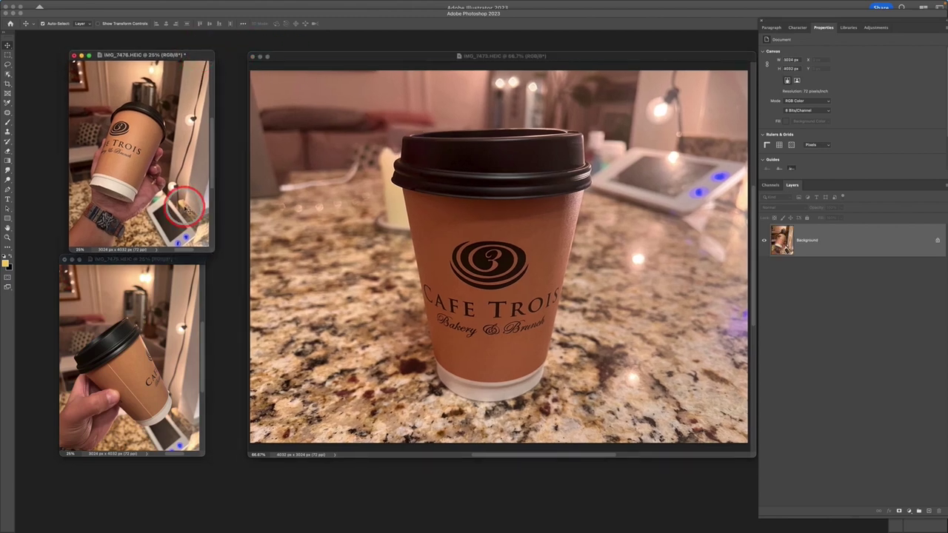
{"action": "left_click_drag", "start_coordinate": [188, 261], "coordinate": [196, 269]}
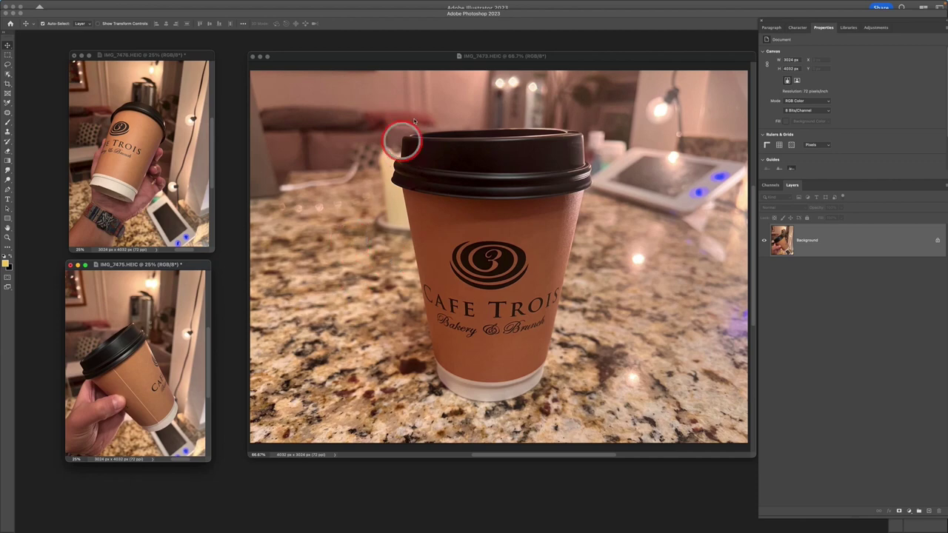
{"action": "left_click_drag", "start_coordinate": [377, 57], "coordinate": [370, 60]}
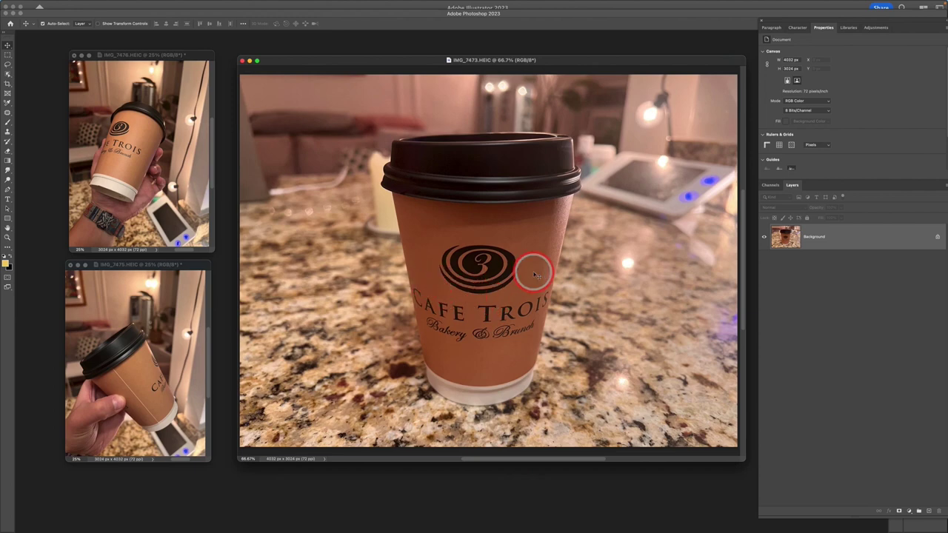
- Show IMG_7473.HEIC full screen and trace a closed Pen tool path around the upright cup and its lid
{"action": "key", "text": "f"}
{"action": "key", "text": "super+equal"}
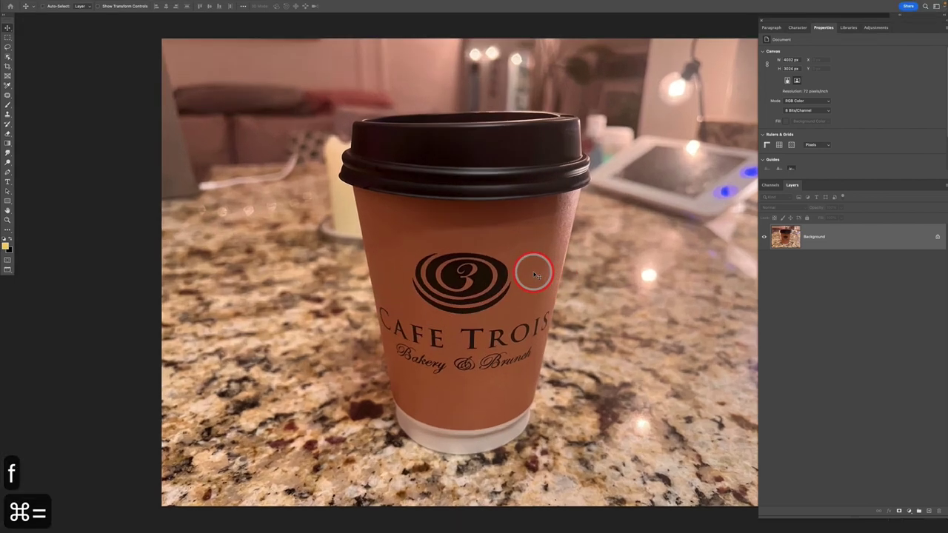
{"action": "key", "text": "p"}
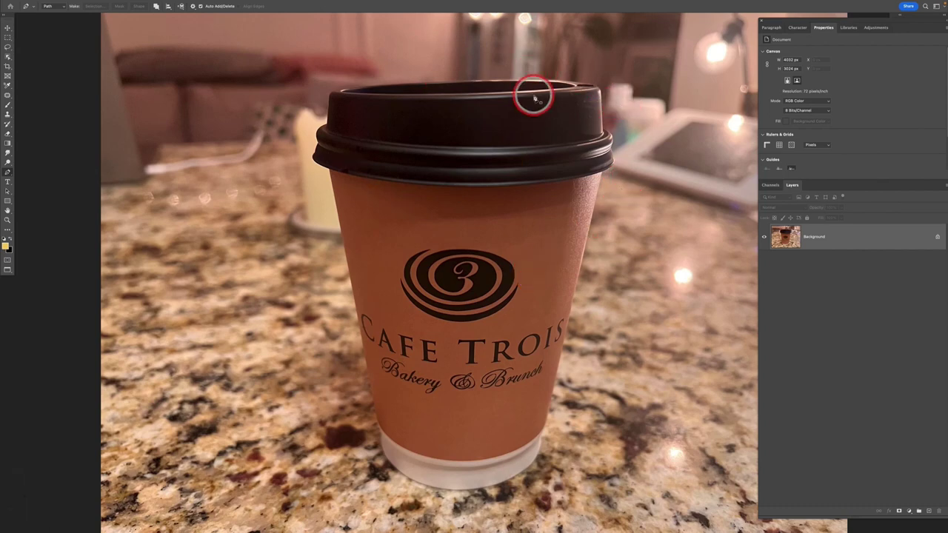
{"action": "key", "text": "super+minus"}
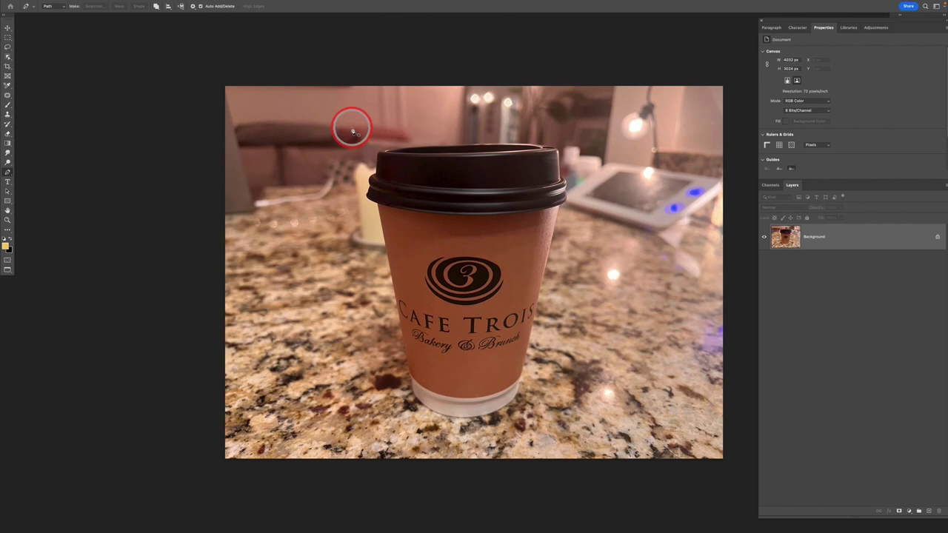
{"action": "key", "text": "p"}
{"action": "key", "text": "super+equal"}
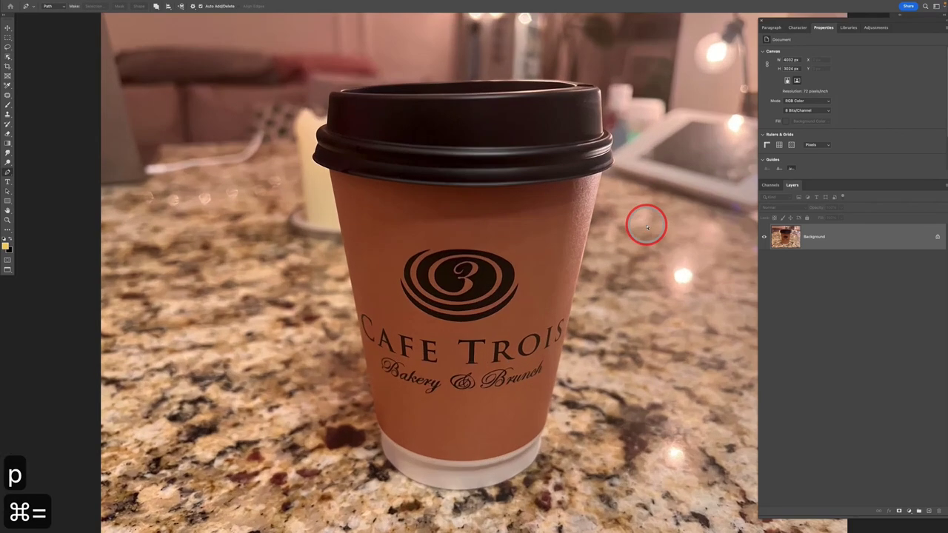
{"action": "key", "text": "super+equal"}
{"action": "left_click_drag", "start_coordinate": [656, 217], "coordinate": [546, 163]}
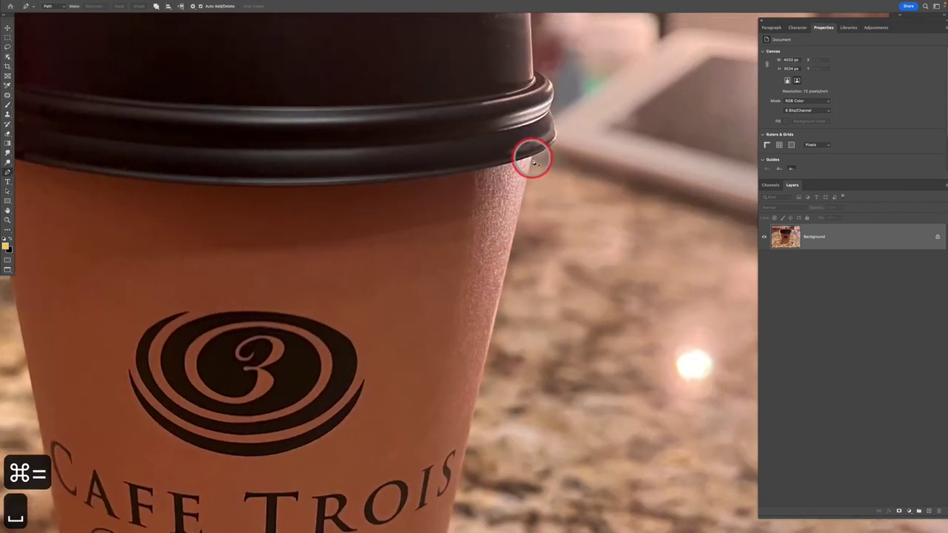
{"action": "left_click", "coordinate": [530, 157]}
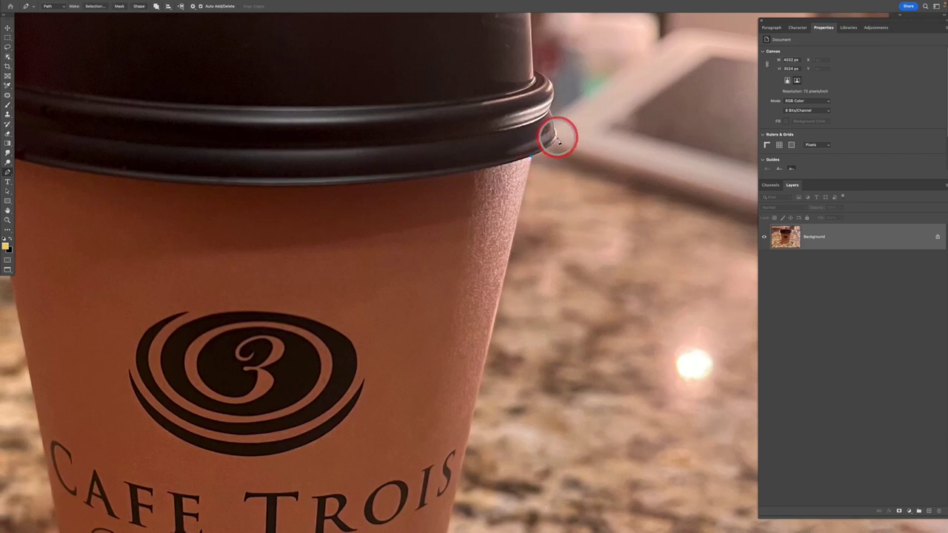
{"action": "left_click_drag", "start_coordinate": [558, 141], "coordinate": [623, 196]}
{"action": "key", "text": "super+z"}
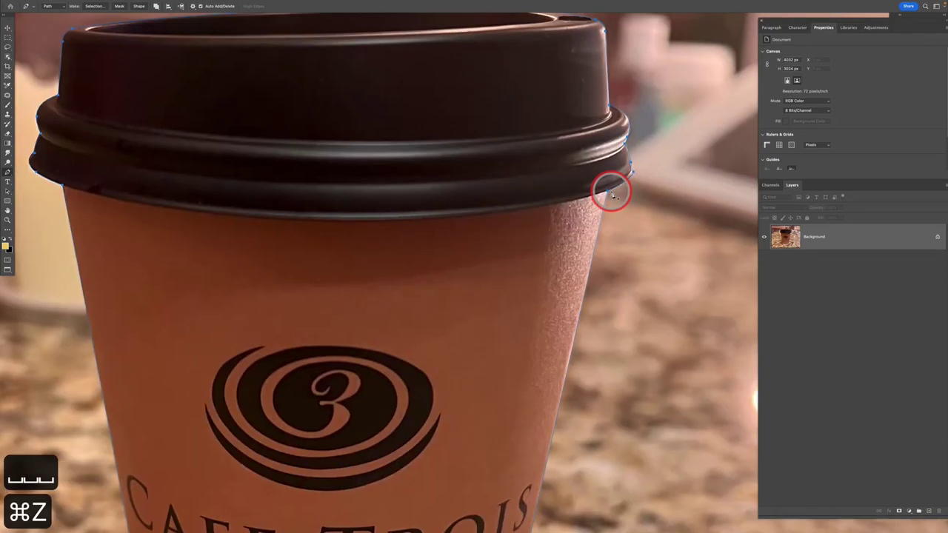
- Convert the upright cup's path to a selection and add a layer mask that hides the background
{"action": "key", "text": "super+Return"}
{"action": "key", "text": "super+0"}
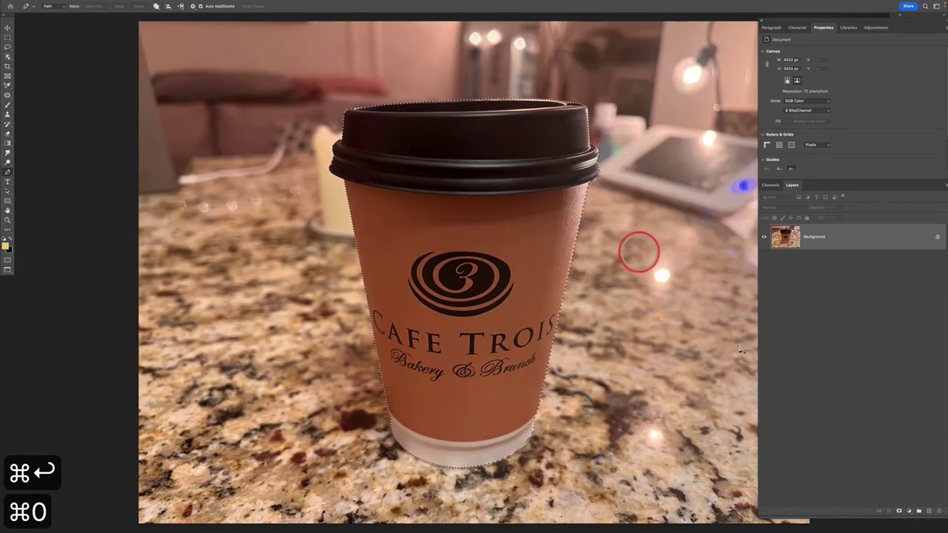
{"action": "left_click", "coordinate": [900, 511]}
{"action": "key", "text": "v"}
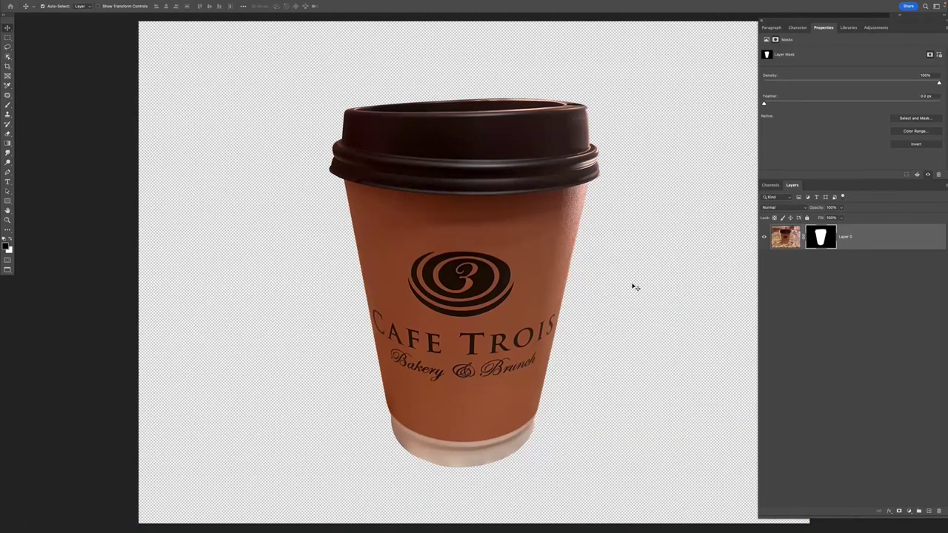
- Switch to the photo of the cup tilted with its seam showing and trace its white base with the Pen tool
{"action": "key", "text": "super+grave"}
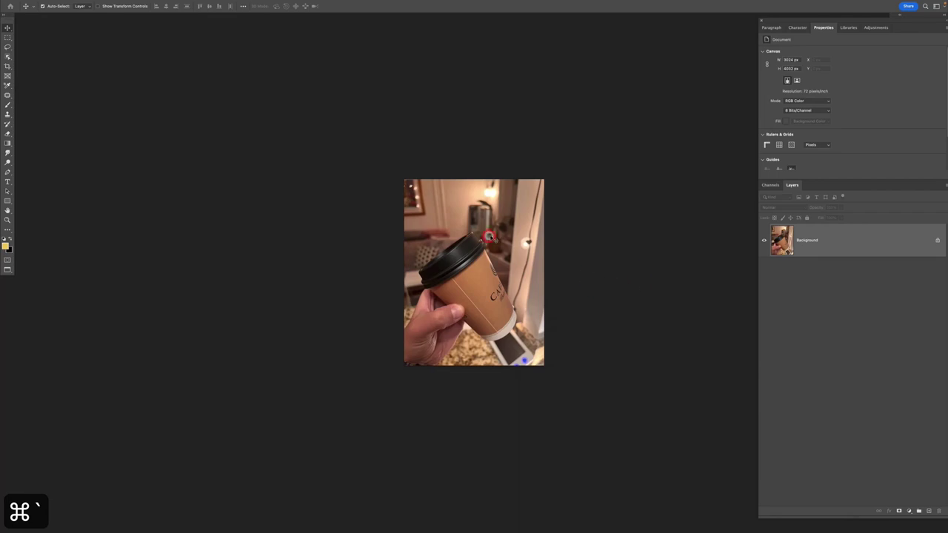
{"action": "key", "text": "super+equal"}
{"action": "key", "text": "super+equal"}
{"action": "key", "text": "p"}
{"action": "key", "text": "super+equal"}
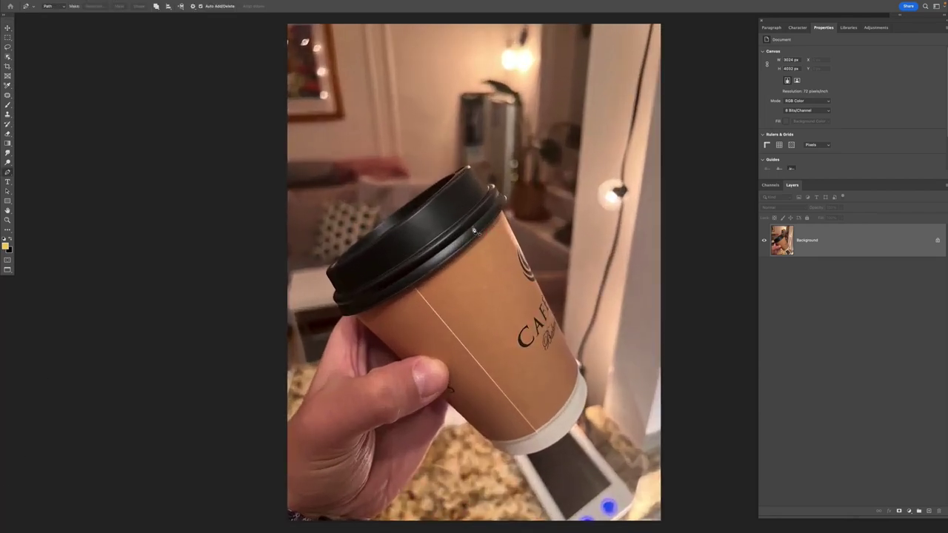
{"action": "key", "text": "super+equal"}
{"action": "key", "text": "space"}
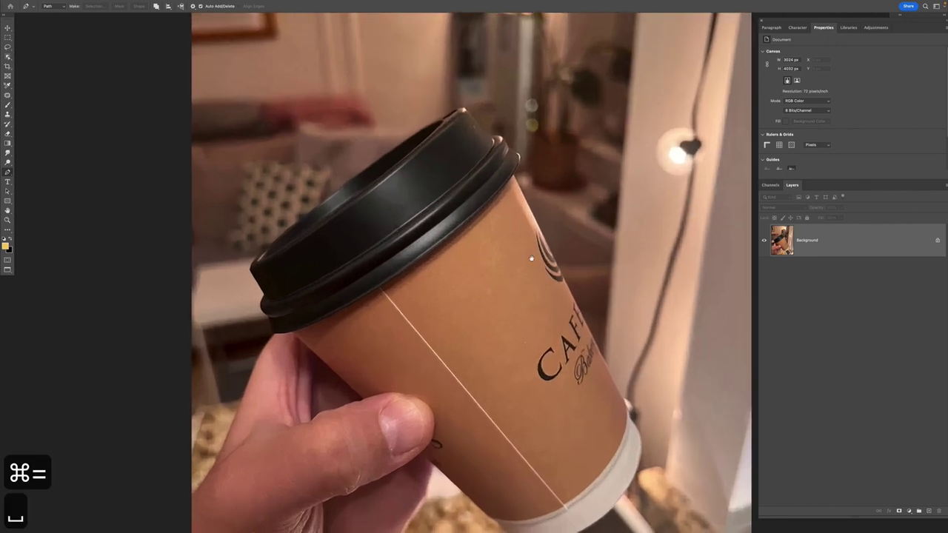
{"action": "left_click_drag", "start_coordinate": [550, 289], "coordinate": [499, 207]}
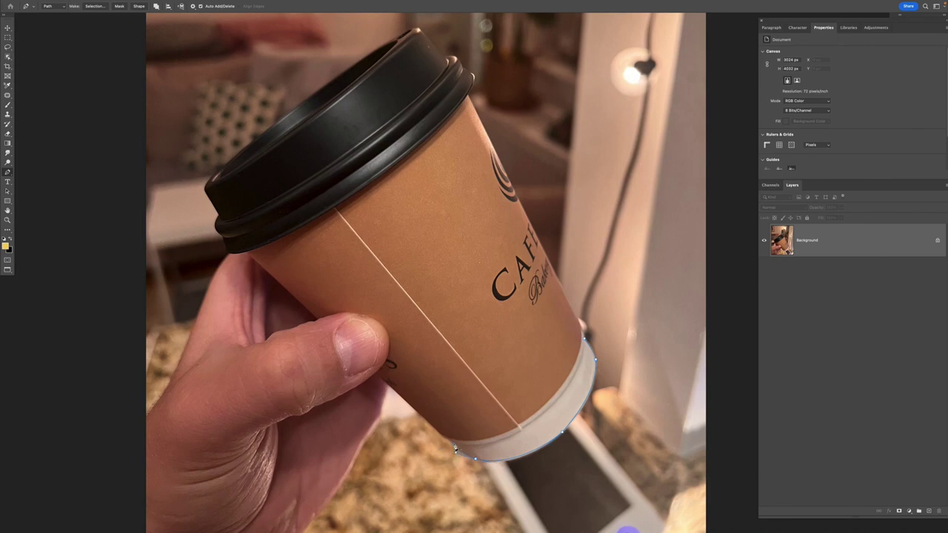
{"action": "left_click_drag", "start_coordinate": [443, 411], "coordinate": [502, 448]}
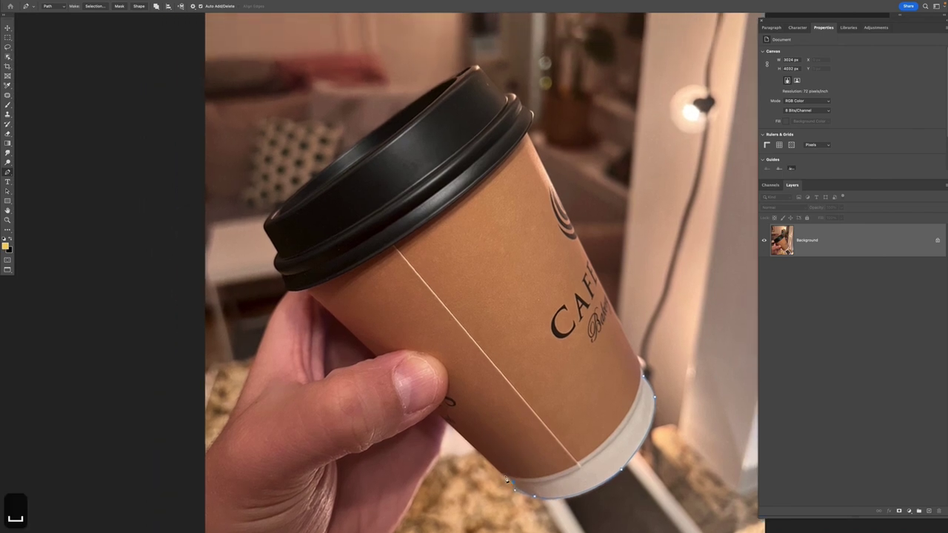
- Continue the path along the cup's side across the thumb and around the black lid until it closes
{"action": "key", "text": "super+equal"}
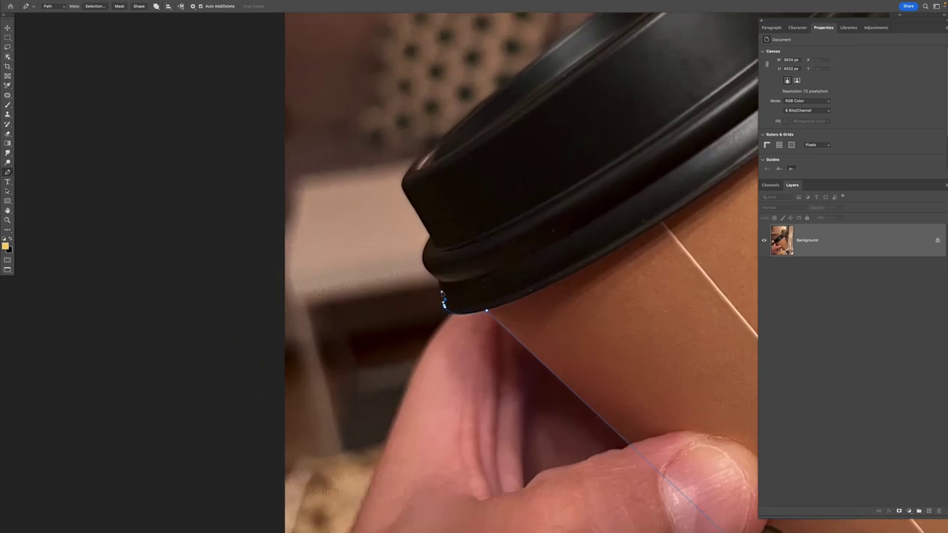
{"action": "key", "text": "super+minus"}
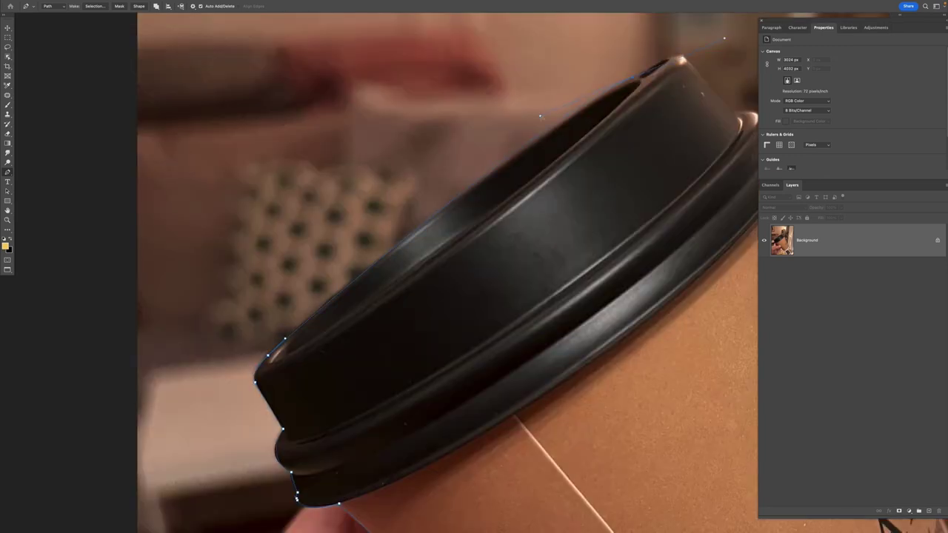
{"action": "scroll", "coordinate": [576, 191], "scroll_direction": "right", "scroll_amount": 5}
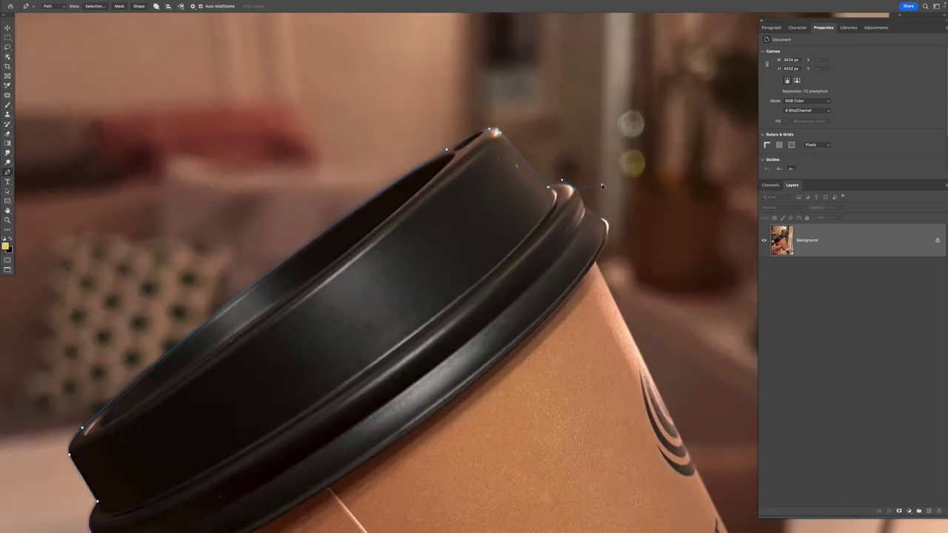
{"action": "left_click", "coordinate": [608, 225]}
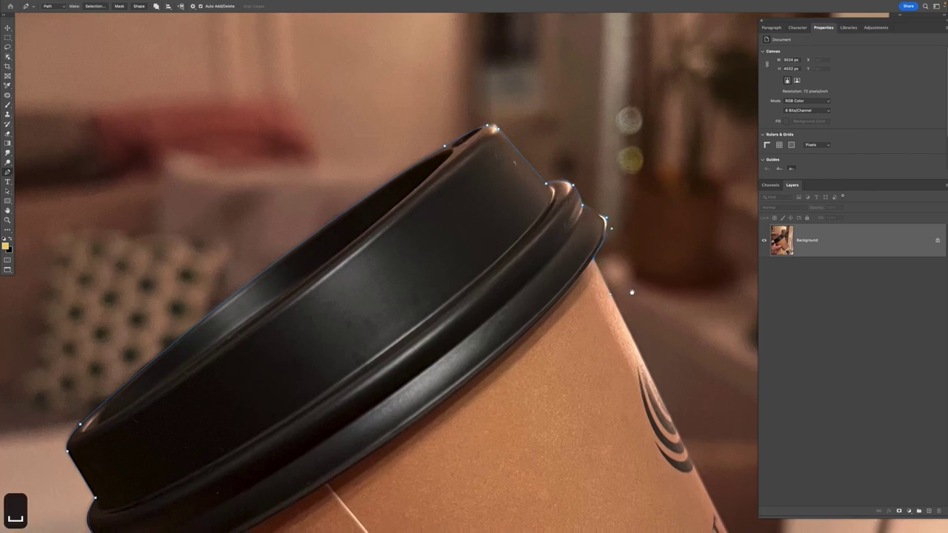
{"action": "key", "text": "super+equal"}
{"action": "key", "text": "super+0"}
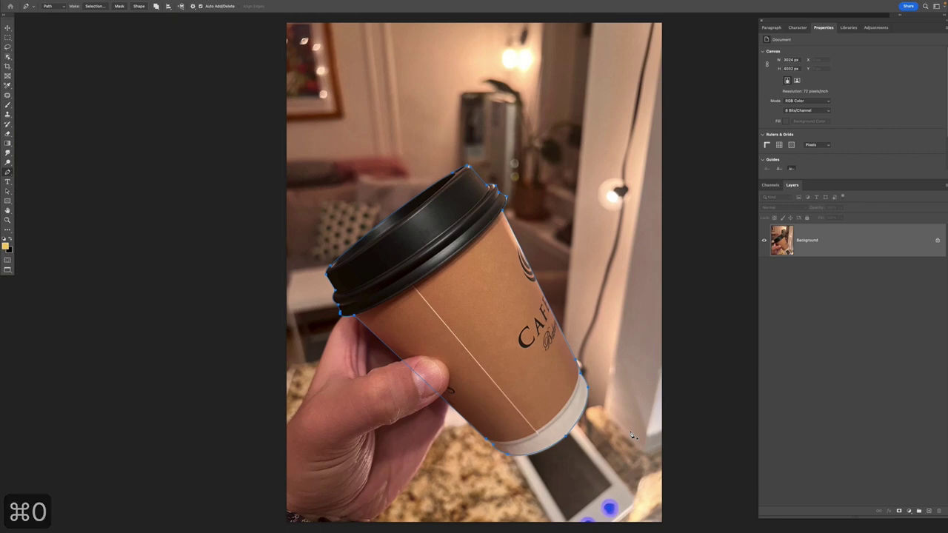
- Turn the tilted cup's path into a selection and mask out the hand and background
{"action": "key", "text": "super+Return"}
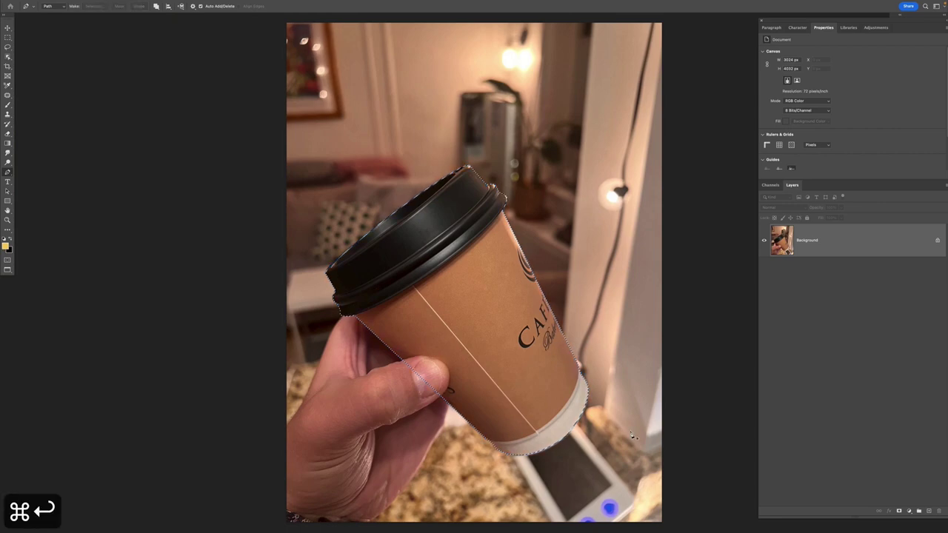
{"action": "scroll", "coordinate": [669, 426], "scroll_direction": "up", "scroll_amount": 3}
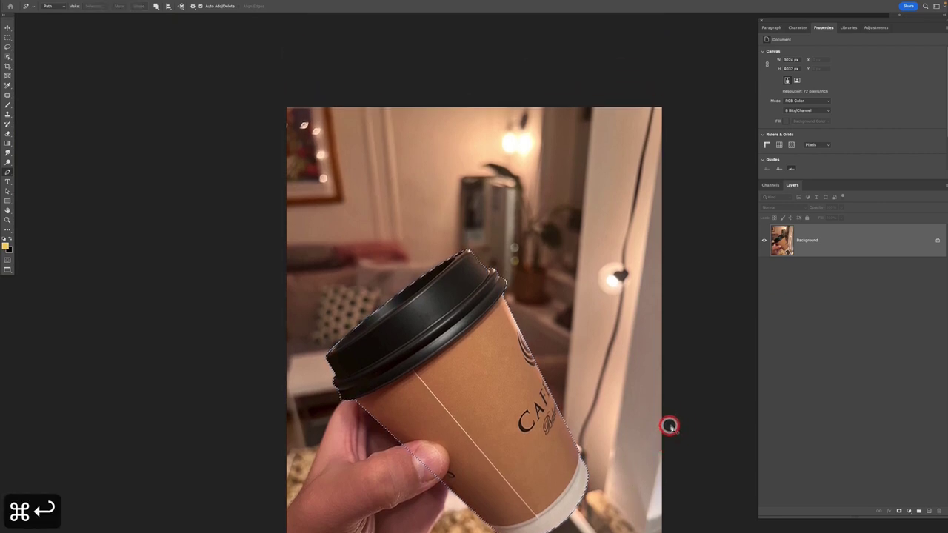
{"action": "left_click", "coordinate": [898, 510]}
{"action": "left_click_drag", "start_coordinate": [565, 387], "coordinate": [546, 293]}
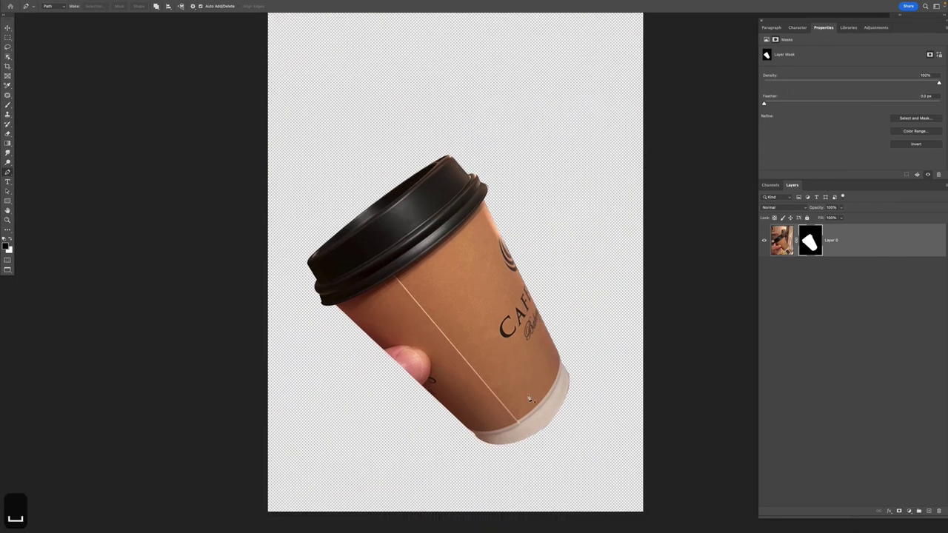
{"action": "key", "text": "v"}
{"action": "left_click", "coordinate": [689, 335]}
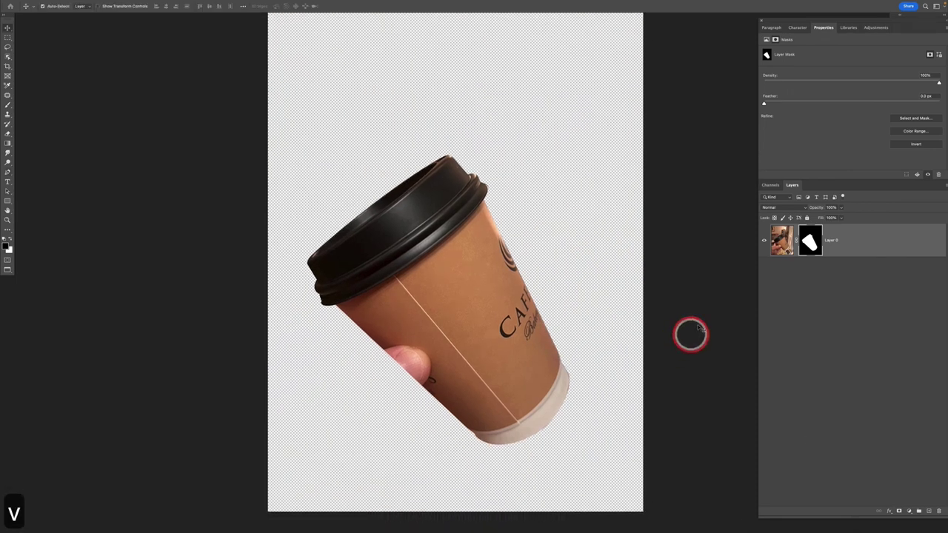
- Switch to the photo showing the cup's underside, trace the cup with the Pen tool, and mask out its background
{"action": "key", "text": "super+grave"}
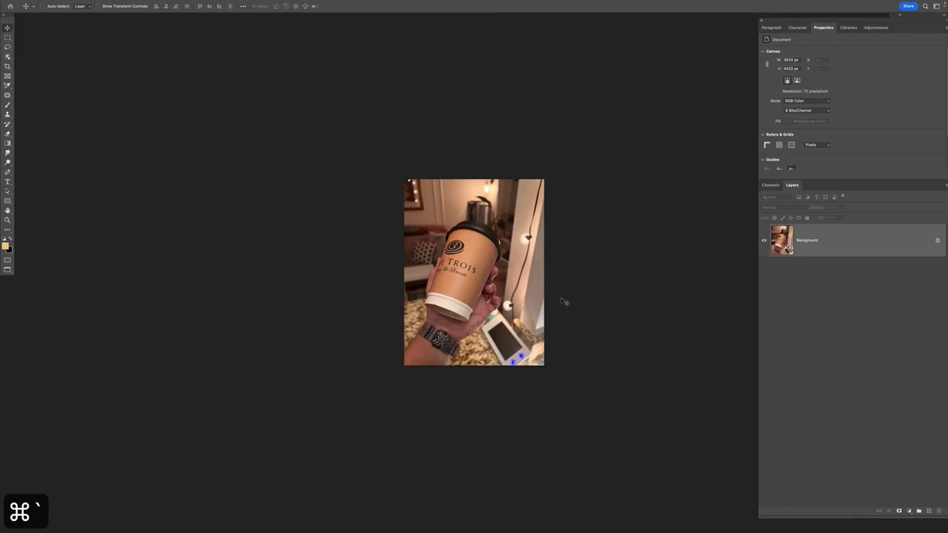
{"action": "key", "text": "super+equal"}
{"action": "key", "text": "super+equal"}
{"action": "key", "text": "super+equal"}
{"action": "key", "text": "super+equal"}
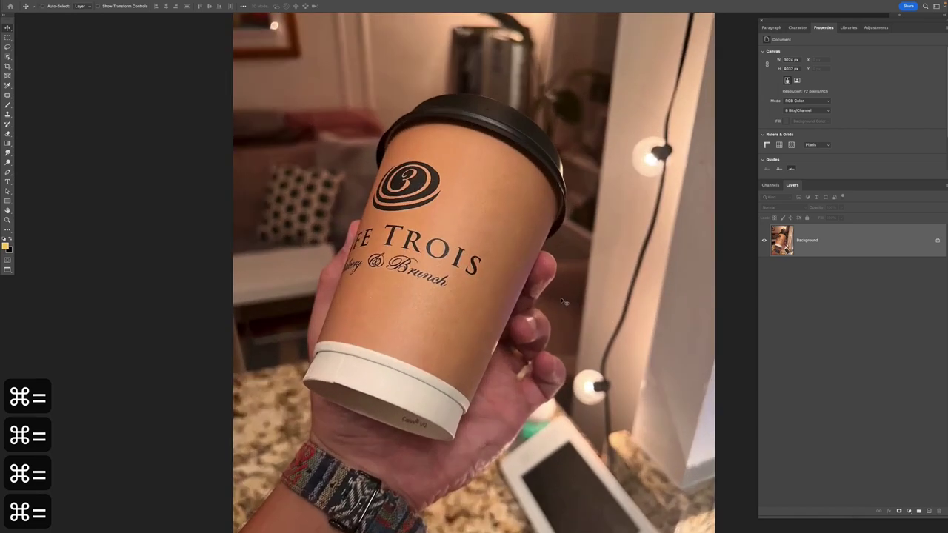
{"action": "key", "text": "super+equal"}
{"action": "key", "text": "p"}
{"action": "left_click_drag", "start_coordinate": [460, 109], "coordinate": [444, 135]}
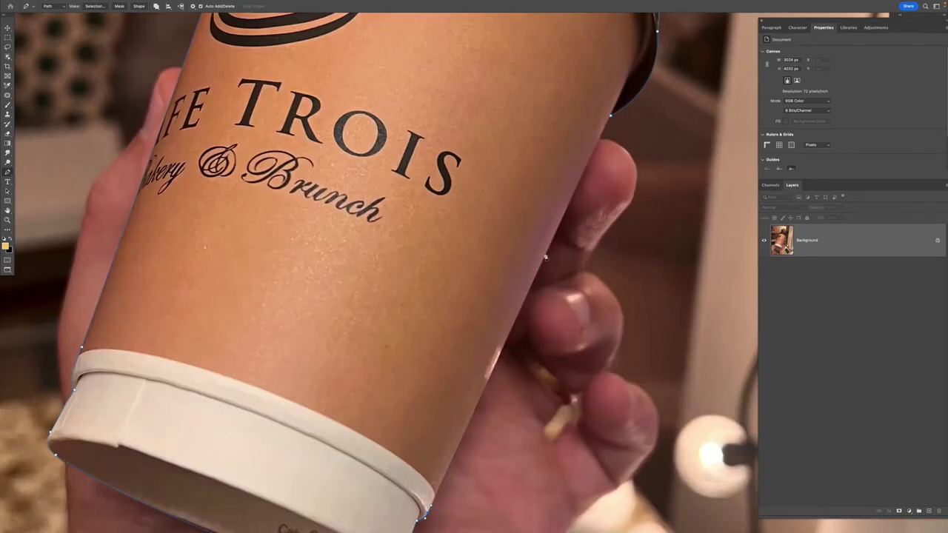
{"action": "key", "text": "super+z"}
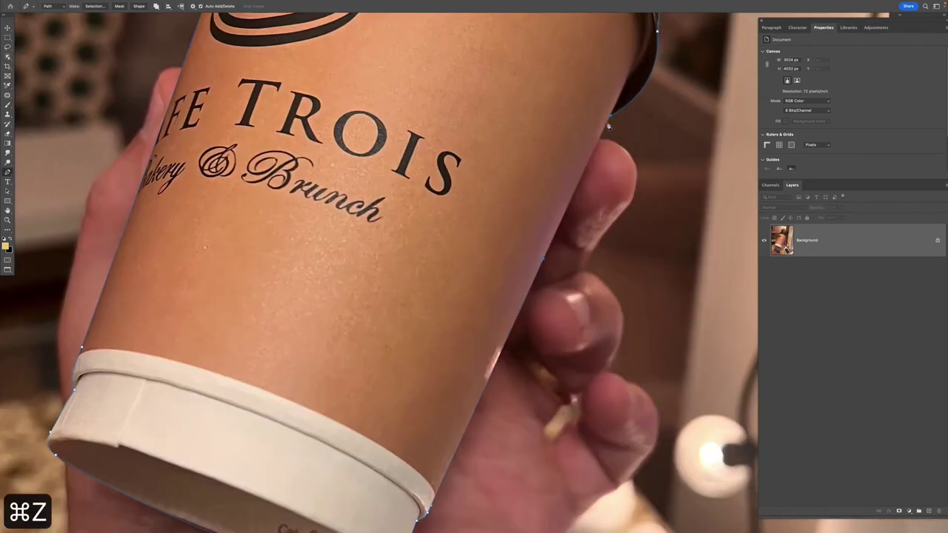
{"action": "key", "text": "v"}
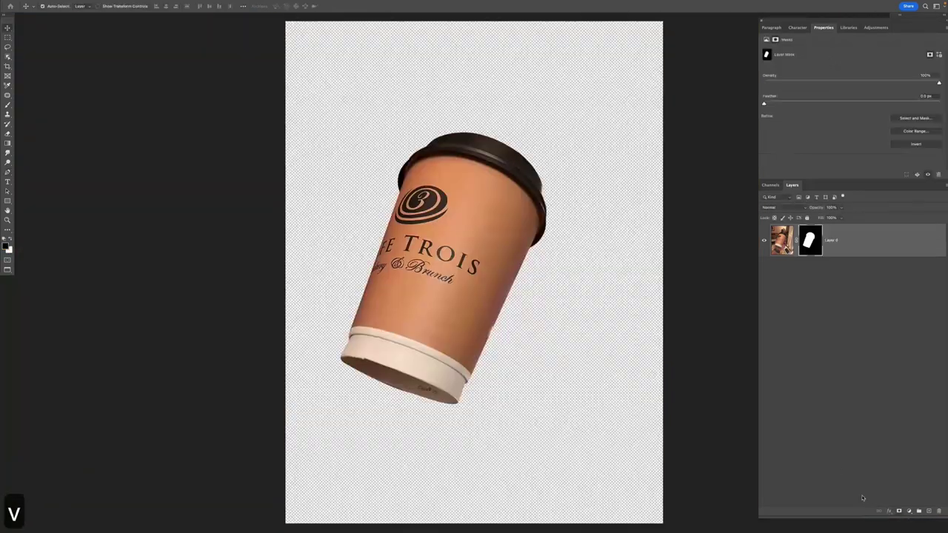
- Return the cut-out documents to floating windows, zoomed out to 50% for IMG_7473.HEIC and 33.3% for IMG_7475.HEIC
{"action": "key", "text": "super+minus"}
{"action": "key", "text": "super+minus"}
{"action": "key", "text": "super+minus"}
{"action": "key", "text": "super+grave"}
{"action": "key", "text": "super+minus"}
{"action": "key", "text": "super+minus"}
{"action": "key", "text": "super+grave"}
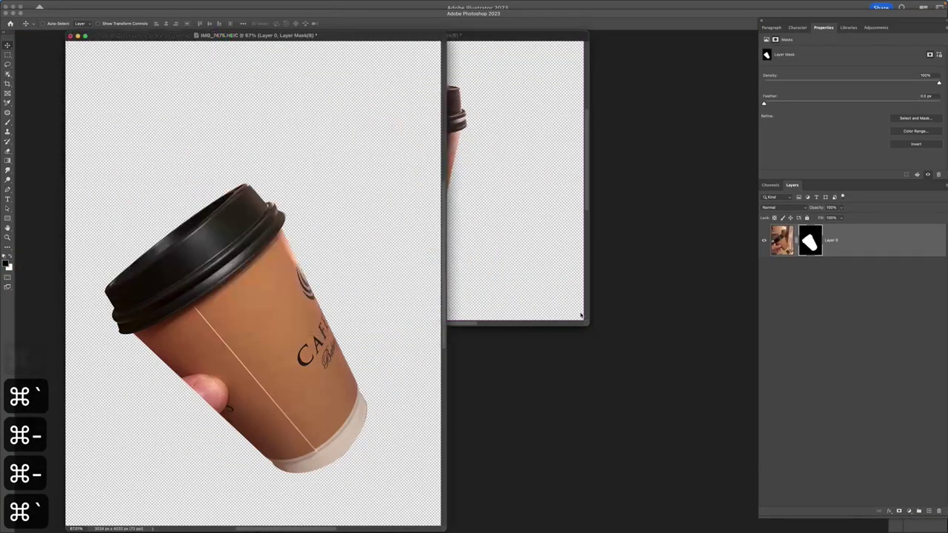
{"action": "key", "text": "super+minus"}
{"action": "key", "text": "super+minus"}
{"action": "key", "text": "super+minus"}
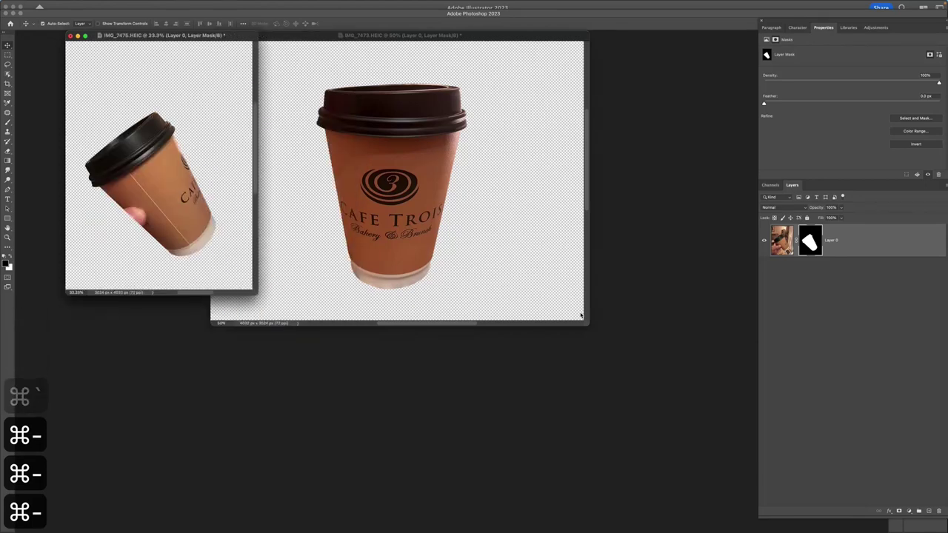
- Move the IMG_7473.HEIC and IMG_7475.HEIC windows apart so that all three cup cut-outs are uncovered
{"action": "left_click_drag", "start_coordinate": [411, 37], "coordinate": [567, 68]}
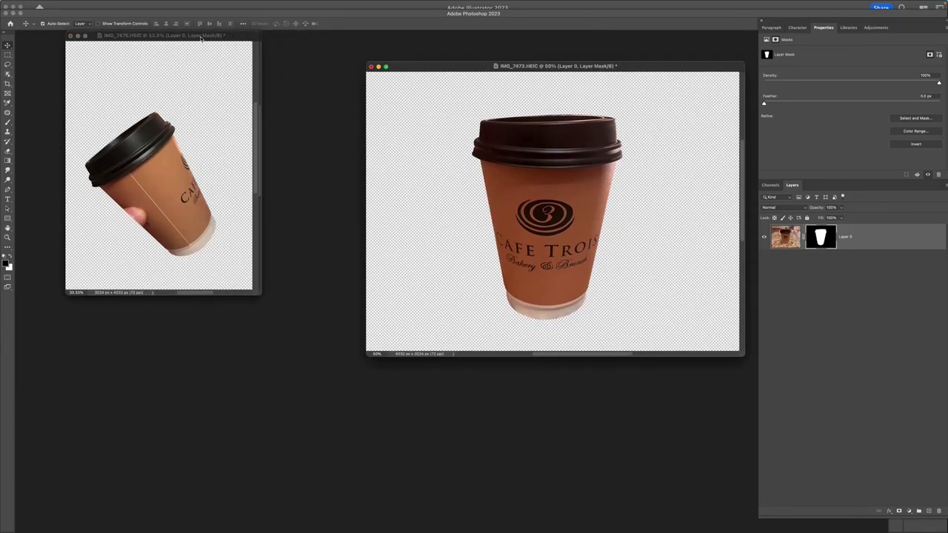
{"action": "left_click_drag", "start_coordinate": [200, 39], "coordinate": [351, 171]}
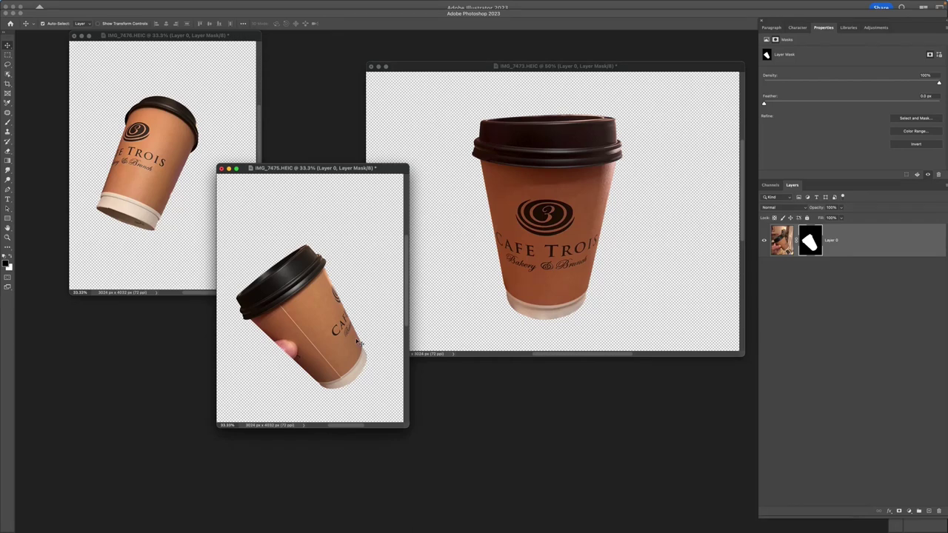
- Show IMG_7475.HEIC enlarged in full screen, duplicate its masked cup layer, and hide the original layer
{"action": "key", "text": "f"}
{"action": "key", "text": "super+equal"}
{"action": "key", "text": "super+equal"}
{"action": "key", "text": "super+equal"}
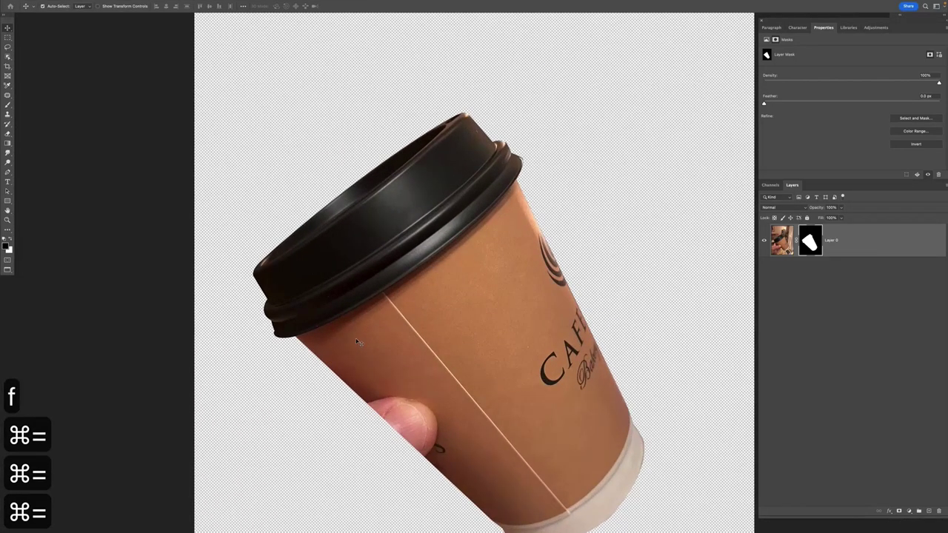
{"action": "key", "text": "space"}
{"action": "left_click_drag", "start_coordinate": [356, 342], "coordinate": [329, 241]}
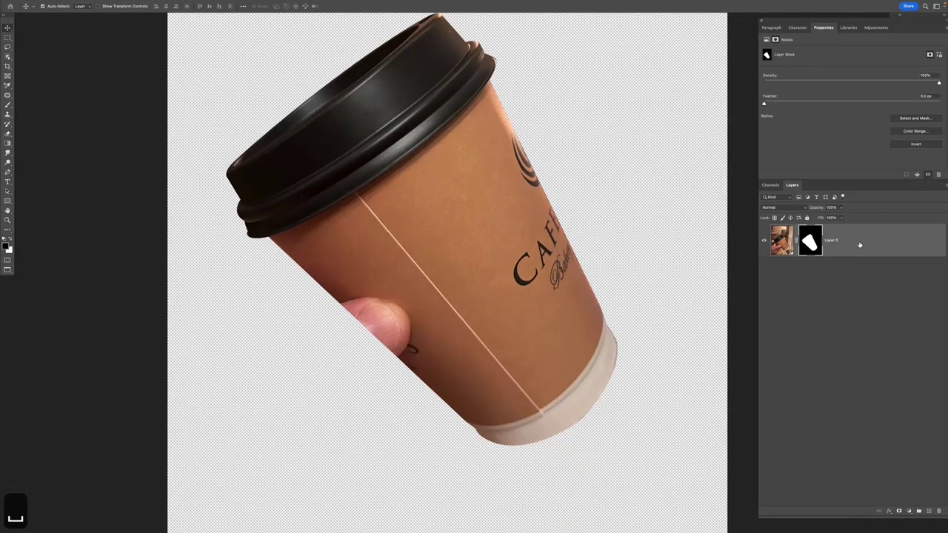
{"action": "key", "text": "super+j"}
{"action": "left_click", "coordinate": [801, 258]}
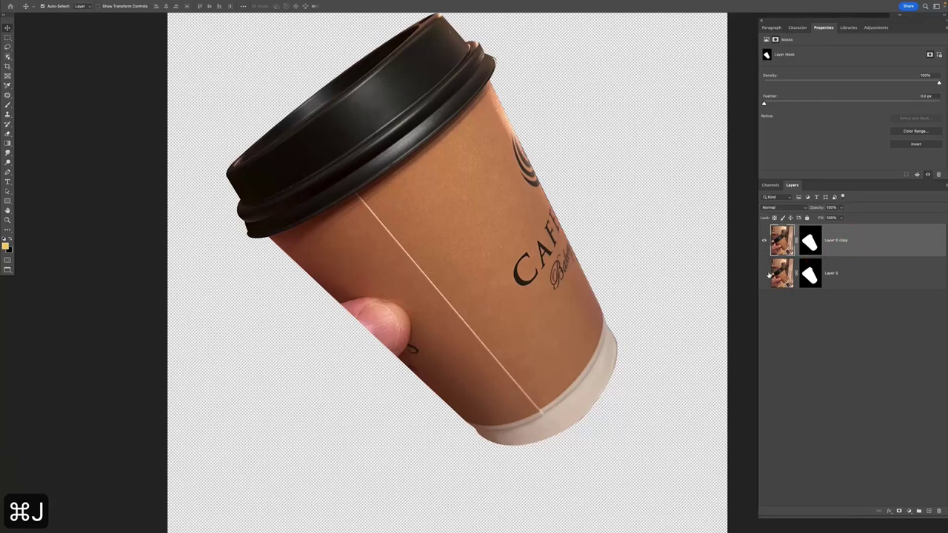
- Rotate the canvas so the cup stands upright and clone brown cup surface over the thumb with a 400 px Clone Stamp at 50% opacity
{"action": "key", "text": "s"}
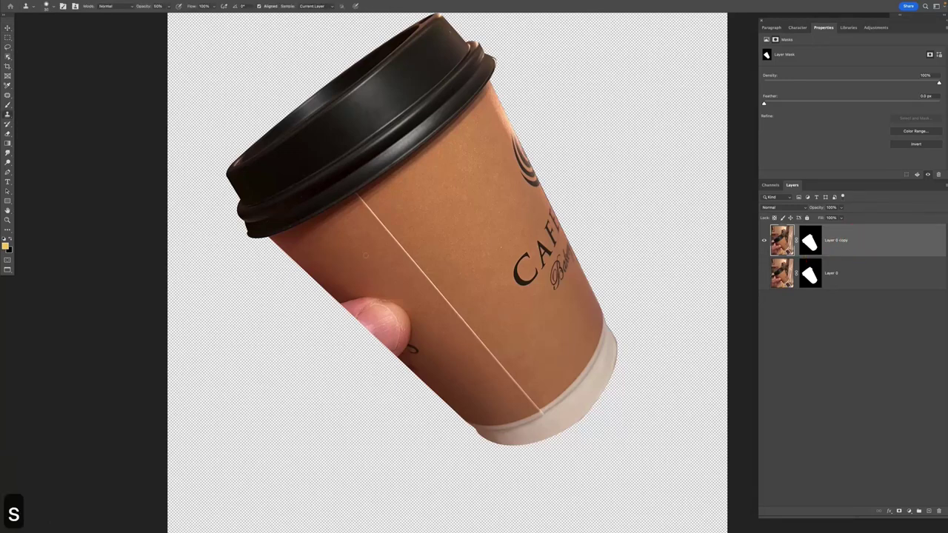
{"action": "key", "text": "bracketright"}
{"action": "key", "text": "bracketright"}
{"action": "key", "text": "bracketright"}
{"action": "key", "text": "bracketright"}
{"action": "key", "text": "bracketright"}
{"action": "key", "text": "bracketright"}
{"action": "key", "text": "bracketright"}
{"action": "key", "text": "bracketright"}
{"action": "key", "text": "bracketright"}
{"action": "key", "text": "bracketright"}
{"action": "key", "text": "bracketright"}
{"action": "key", "text": "bracketright"}
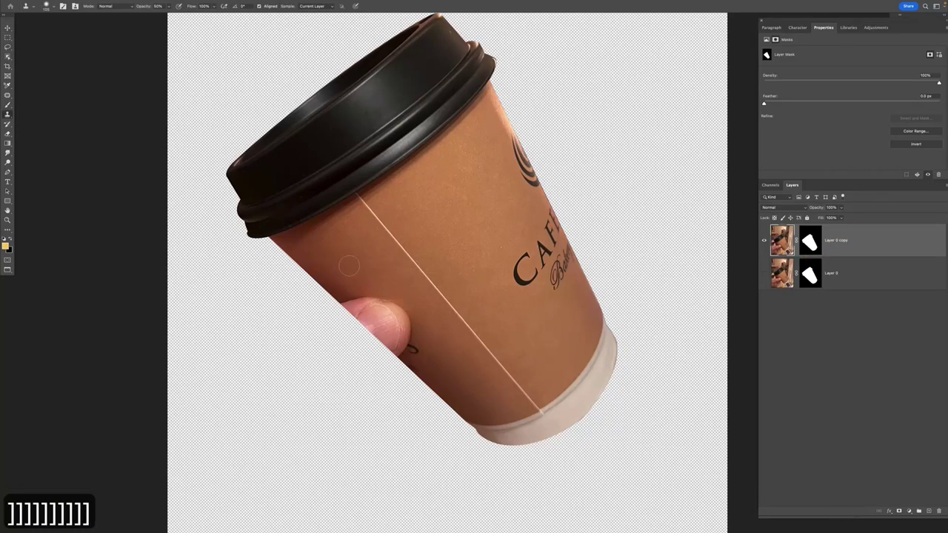
{"action": "key", "text": "bracketright"}
{"action": "key", "text": "bracketright"}
{"action": "key", "text": "bracketleft"}
{"action": "key", "text": "bracketleft"}
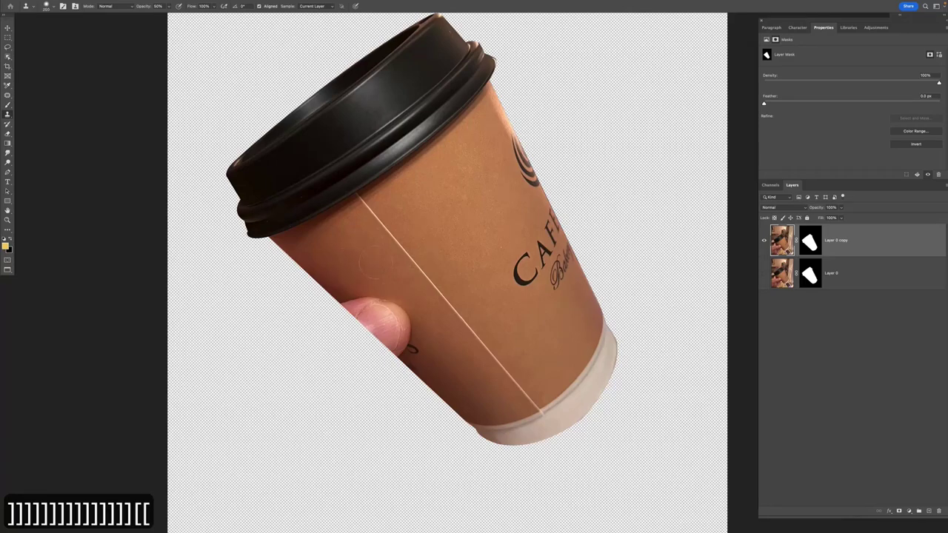
{"action": "key", "text": "r"}
{"action": "left_click_drag", "start_coordinate": [514, 214], "coordinate": [553, 262]}
{"action": "key", "text": "s"}
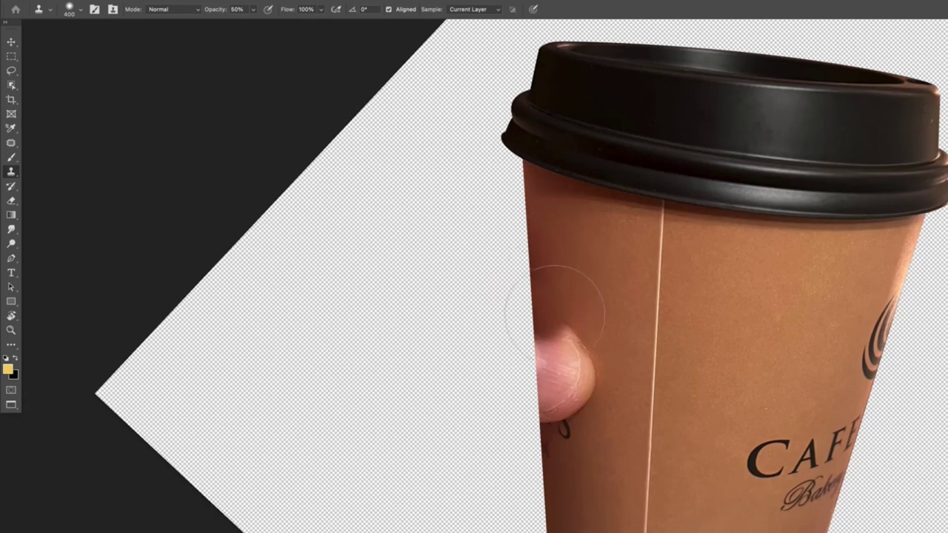
{"action": "left_click_drag", "start_coordinate": [553, 314], "coordinate": [561, 391]}
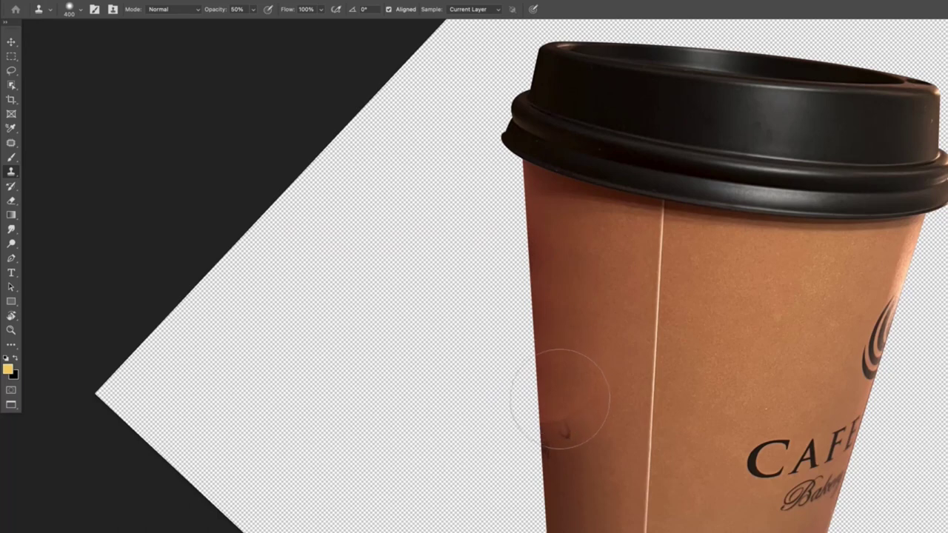
- Clone away the leftover lettering below the thumb area and blend the cup's shaded edge with the Clone Stamp at 10% opacity
{"action": "left_click", "coordinate": [547, 286], "text": "alt"}
{"action": "left_click_drag", "start_coordinate": [552, 437], "coordinate": [559, 352]}
{"action": "key", "text": "3"}
{"action": "left_click", "coordinate": [553, 333], "text": "alt"}
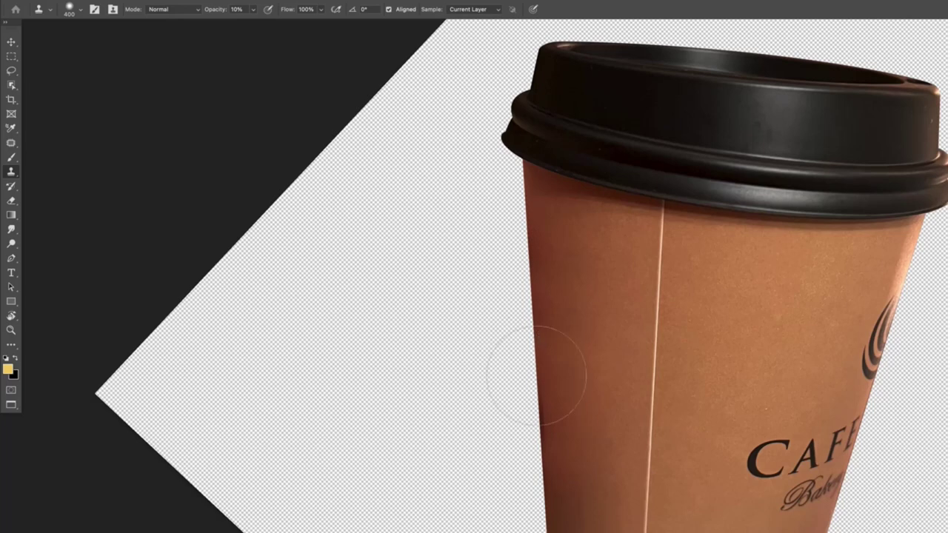
{"action": "left_click_drag", "start_coordinate": [536, 374], "coordinate": [545, 510]}
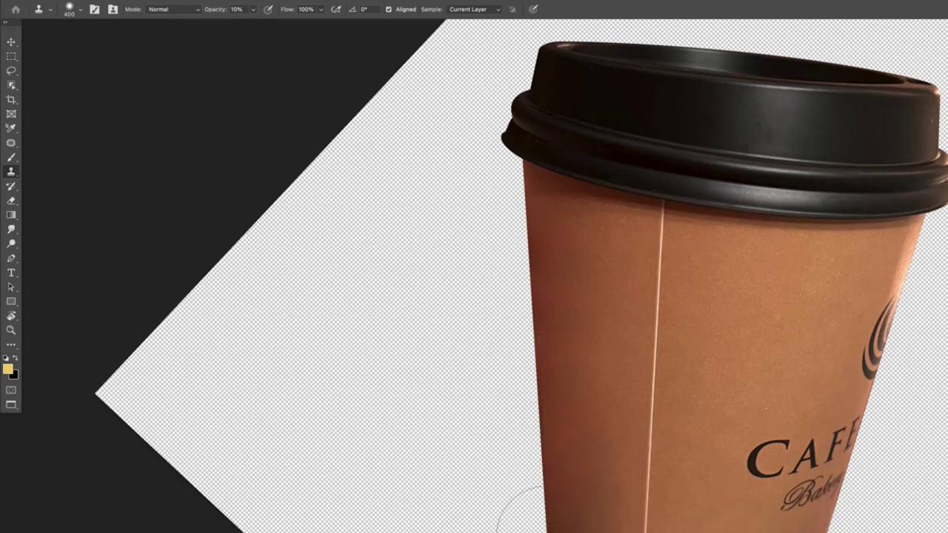
- Delete the hidden original Layer 0 and fit the retouched cup on screen
{"action": "key", "text": "v"}
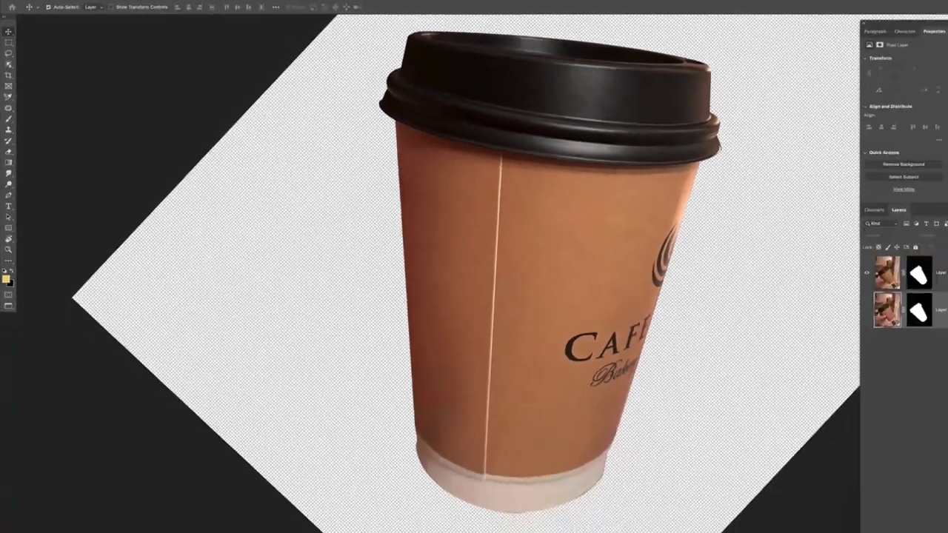
{"action": "key", "text": "BackSpace"}
{"action": "key", "text": "super+0"}
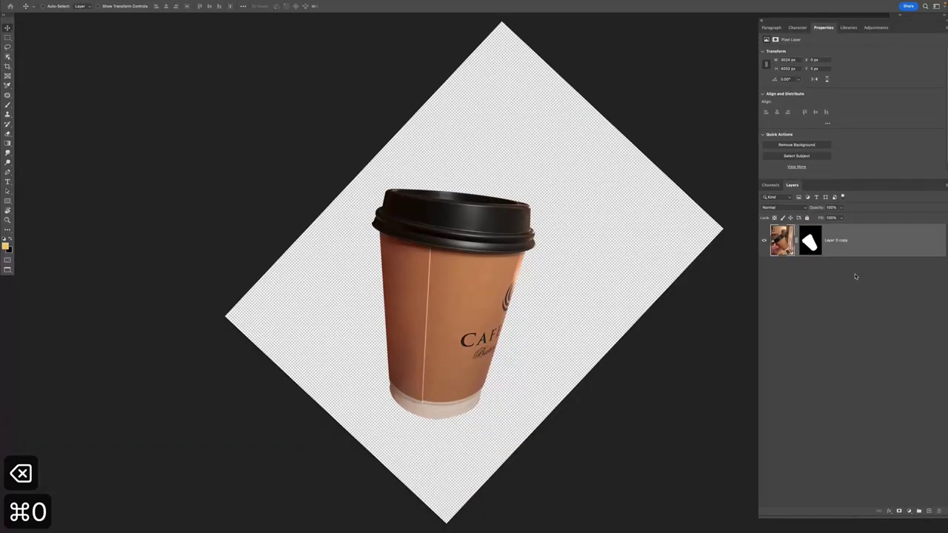
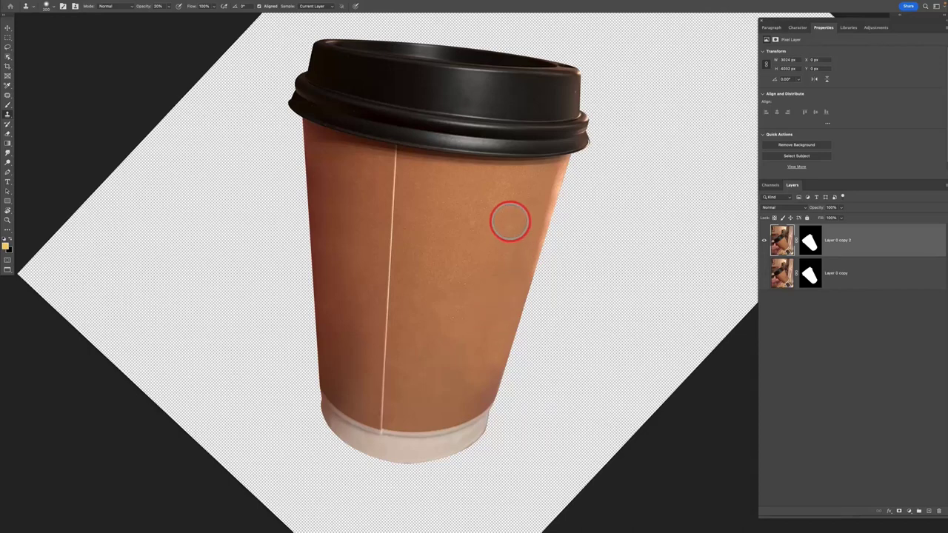
- Delete the hidden layer "Layer 0 copy" and return IMG_7475.HEIC to a floating window
{"action": "key", "text": "v"}
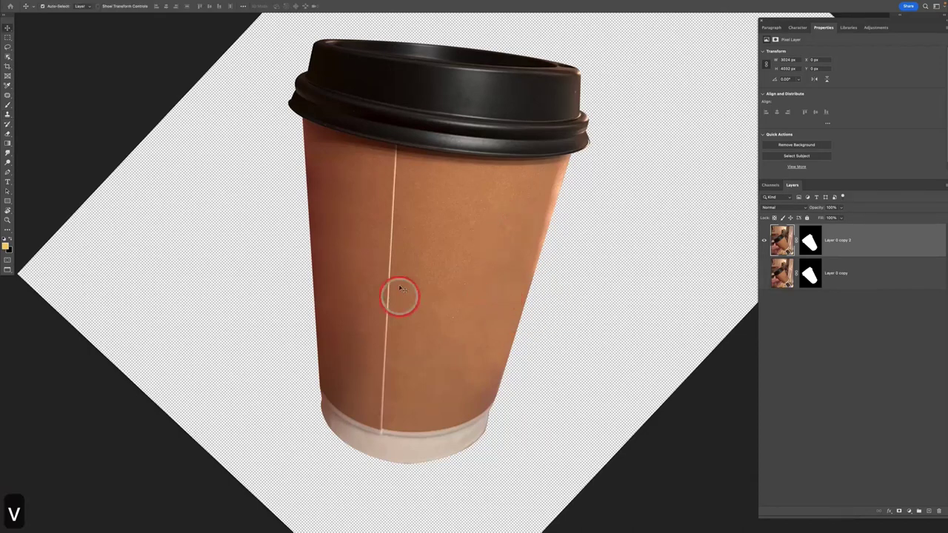
{"action": "left_click_drag", "start_coordinate": [469, 265], "coordinate": [516, 311]}
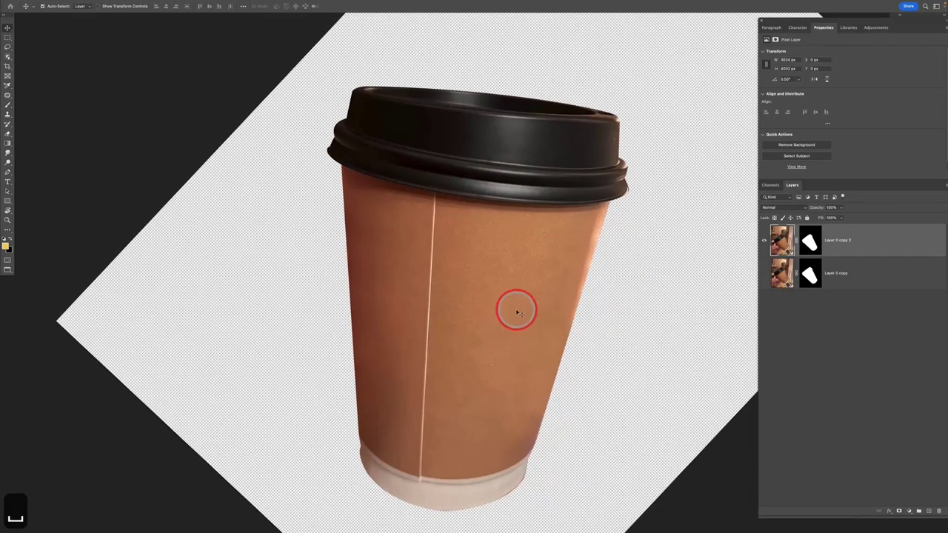
{"action": "key", "text": "v"}
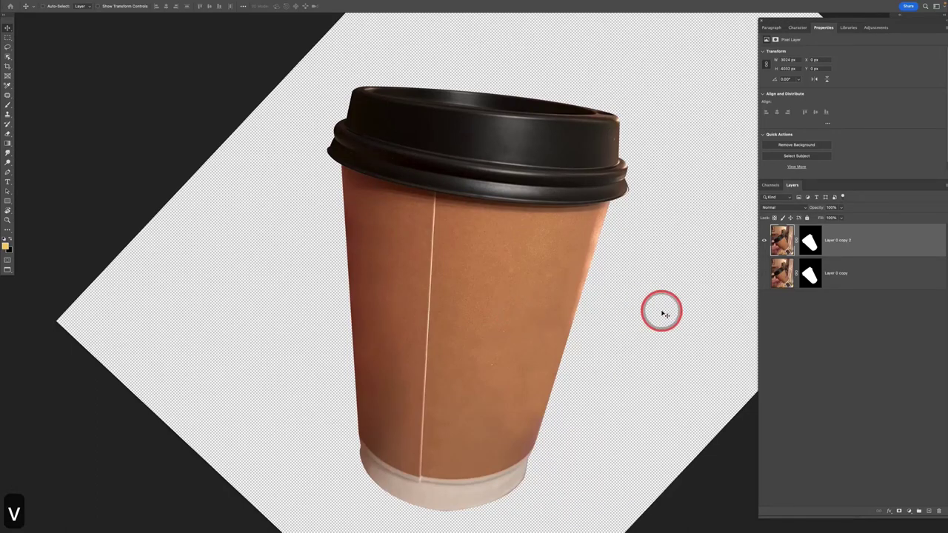
{"action": "key", "text": "super+minus"}
{"action": "key", "text": "super+minus"}
{"action": "left_click", "coordinate": [848, 271]}
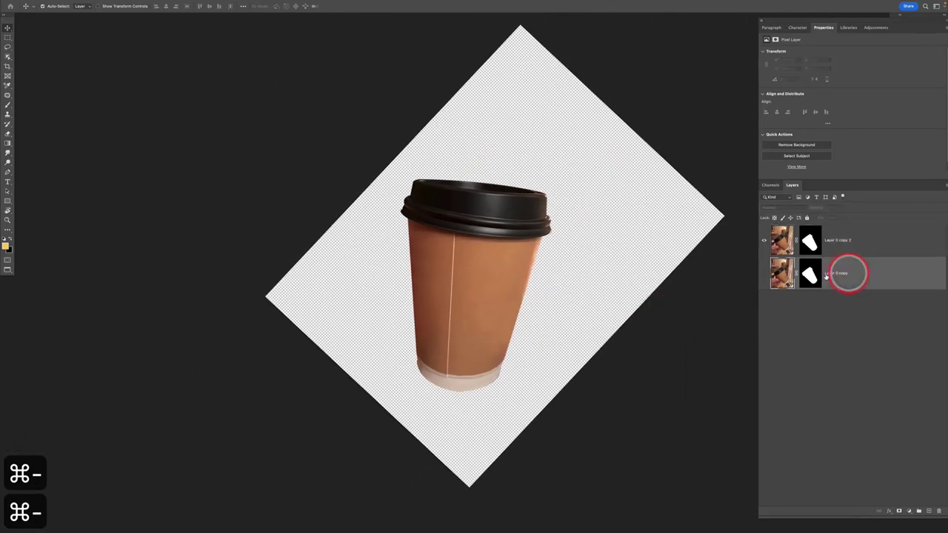
{"action": "key", "text": "BackSpace"}
{"action": "key", "text": "f"}
{"action": "key", "text": "f"}
{"action": "key", "text": "v"}
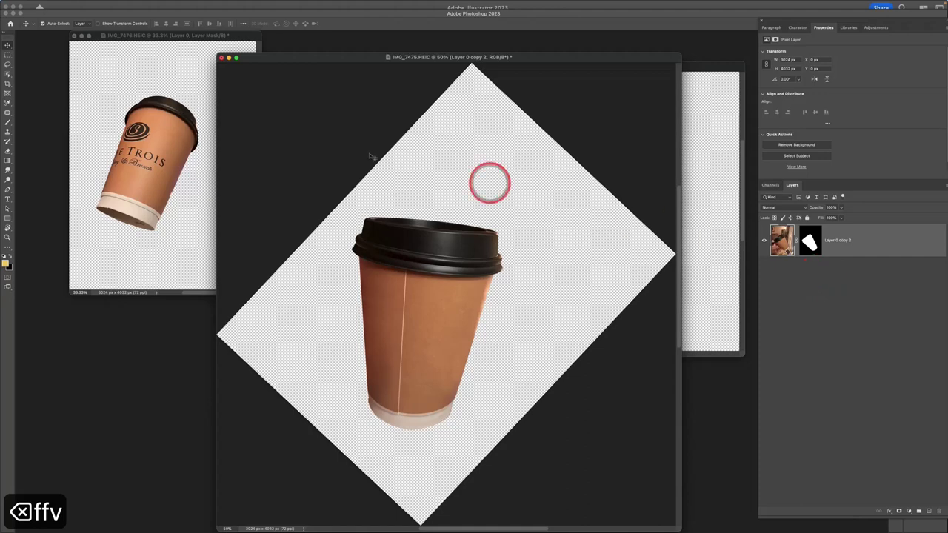
- Show the underside-view cup document in full screen, duplicate its masked layer, and hide the original
{"action": "left_click", "coordinate": [180, 90]}
{"action": "key", "text": "f"}
{"action": "key", "text": "super+equal"}
{"action": "key", "text": "super+equal"}
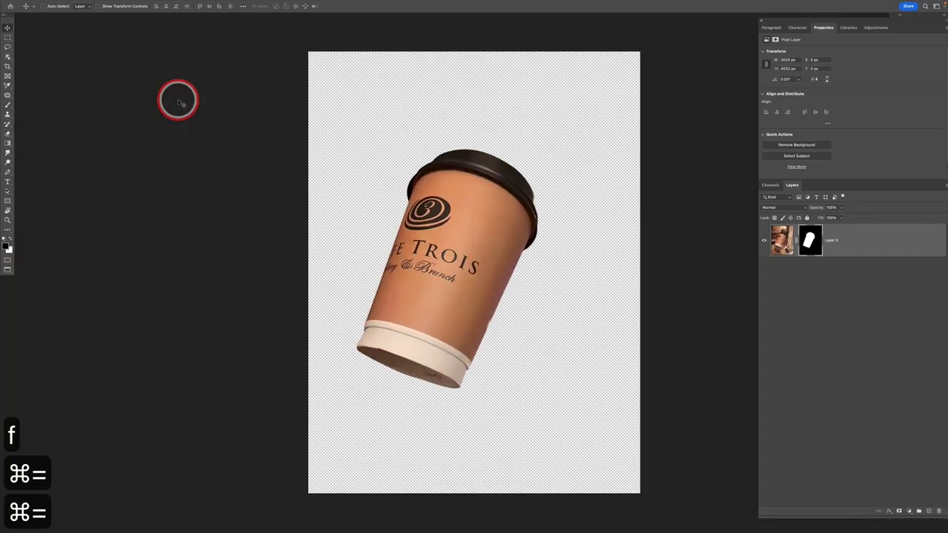
{"action": "key", "text": "super+equal"}
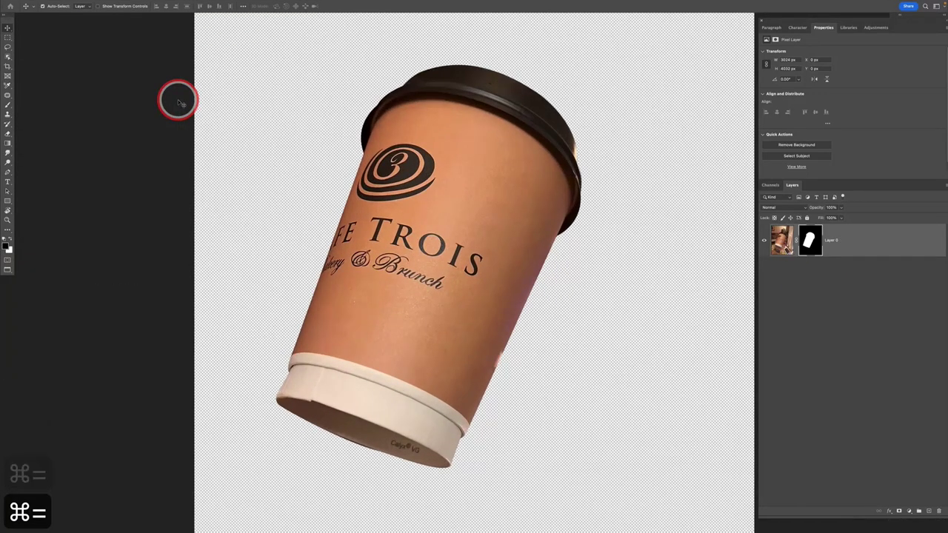
{"action": "key", "text": "super+j"}
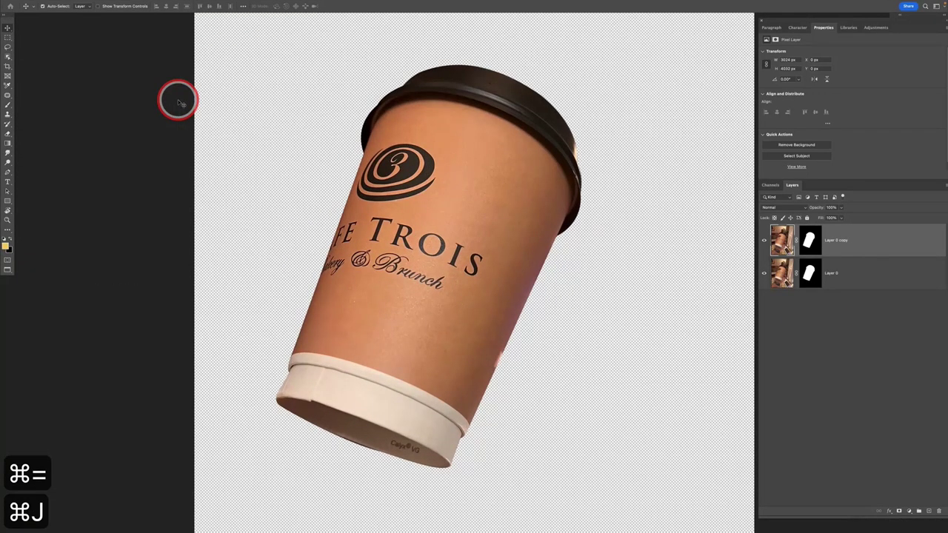
{"action": "left_click", "coordinate": [763, 273]}
- Rotate the canvas upright and clone cup surface over most of the logo and lettering with a larger Clone Stamp at 50% opacity
{"action": "key", "text": "s"}
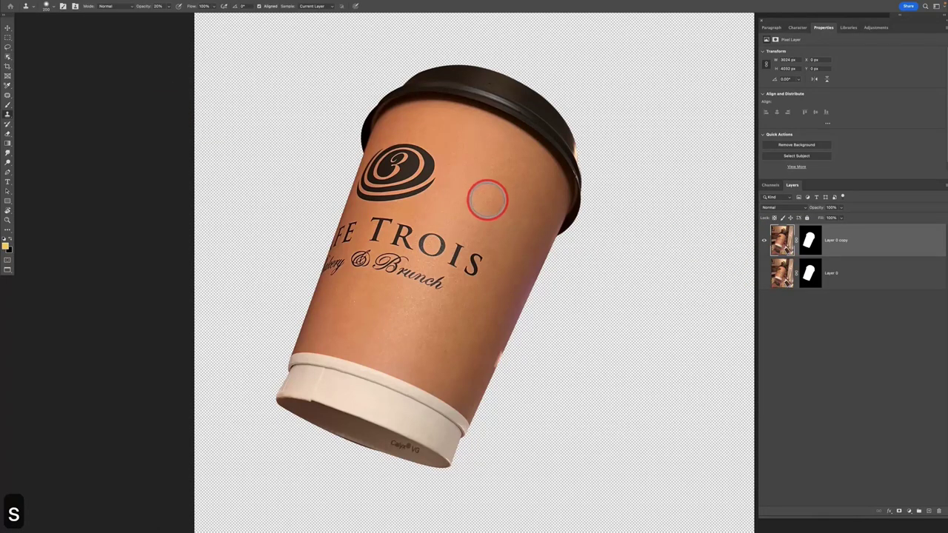
{"action": "key", "text": "r"}
{"action": "left_click_drag", "start_coordinate": [607, 279], "coordinate": [601, 231]}
{"action": "key", "text": "s"}
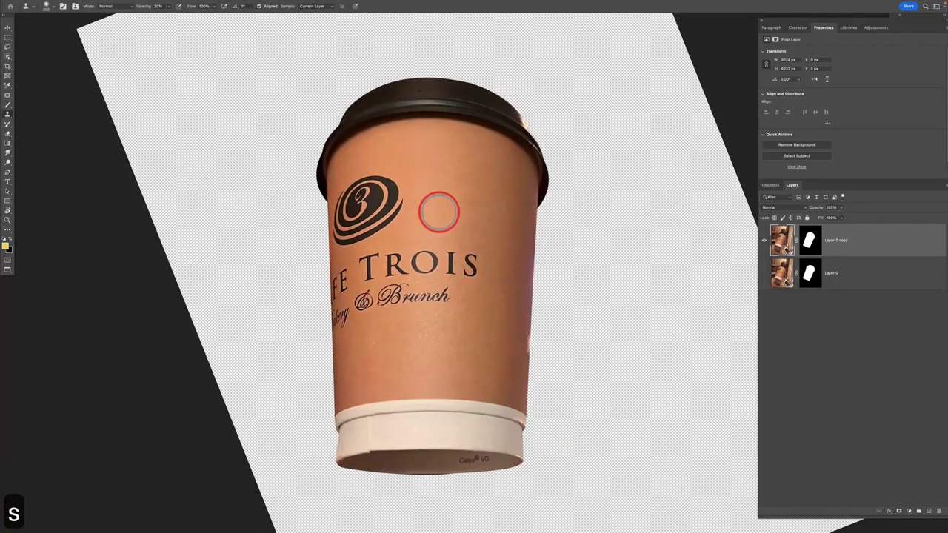
{"action": "key", "text": "bracketright"}
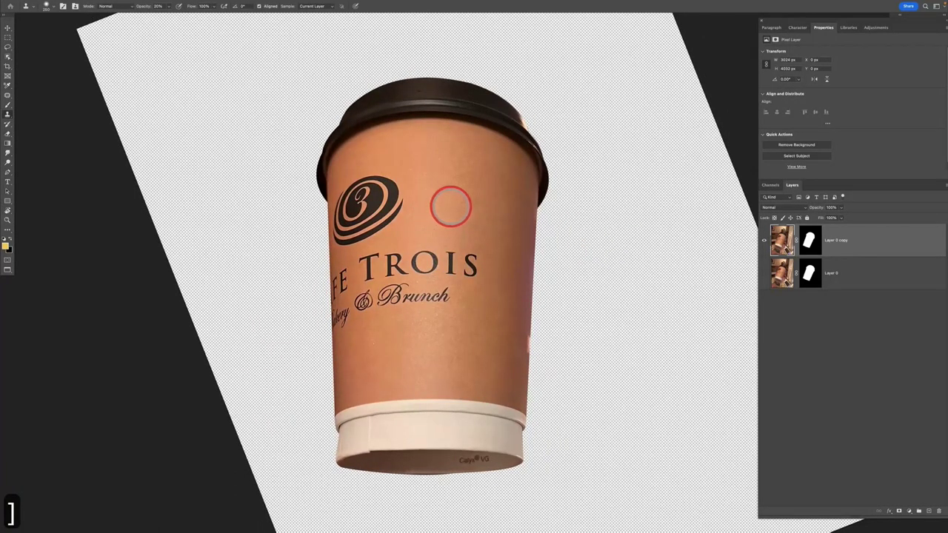
{"action": "key", "text": "5"}
{"action": "mouse_move", "coordinate": [450, 220]}
{"action": "left_mouse_down"}
{"action": "mouse_move", "coordinate": [434, 309]}
{"action": "mouse_move", "coordinate": [388, 194]}
{"action": "mouse_move", "coordinate": [405, 215]}
{"action": "mouse_move", "coordinate": [370, 353]}
{"action": "mouse_move", "coordinate": [387, 155]}
{"action": "mouse_move", "coordinate": [364, 195]}
{"action": "mouse_move", "coordinate": [378, 161]}
{"action": "left_mouse_up"}
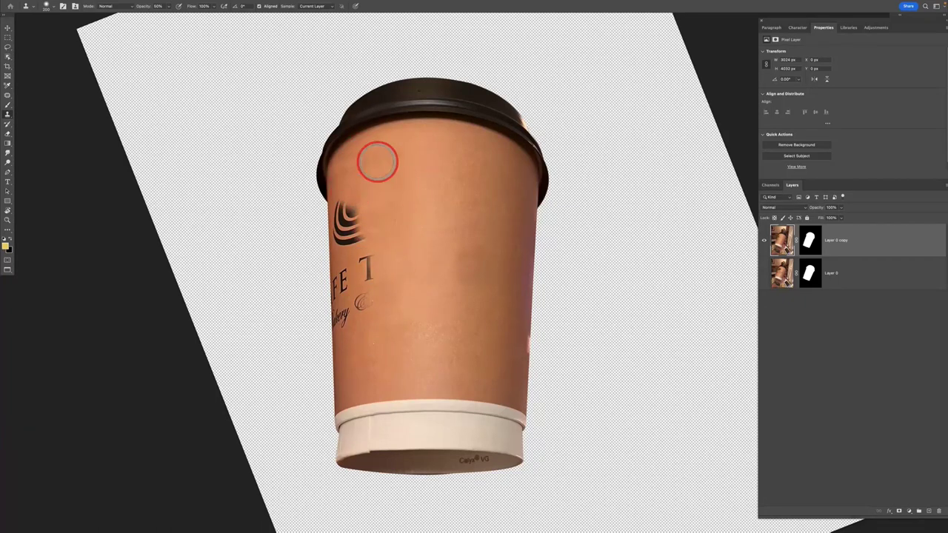
- Undo the last clone strokes and remove the remaining lettering and logo along the cup's edge with the Clone Stamp at 30% opacity
{"action": "key", "text": "super+z"}
{"action": "key", "text": "super+z"}
{"action": "key", "text": "super+z"}
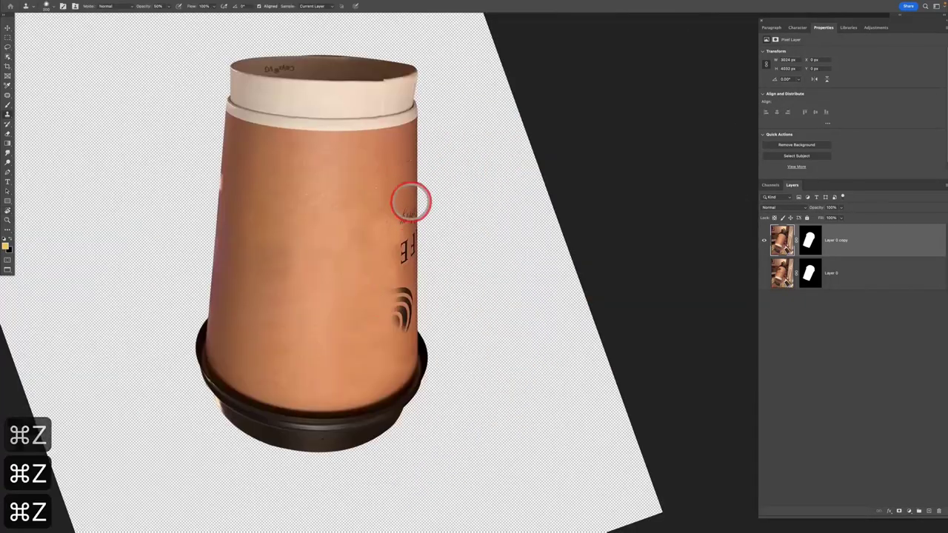
{"action": "key", "text": "3"}
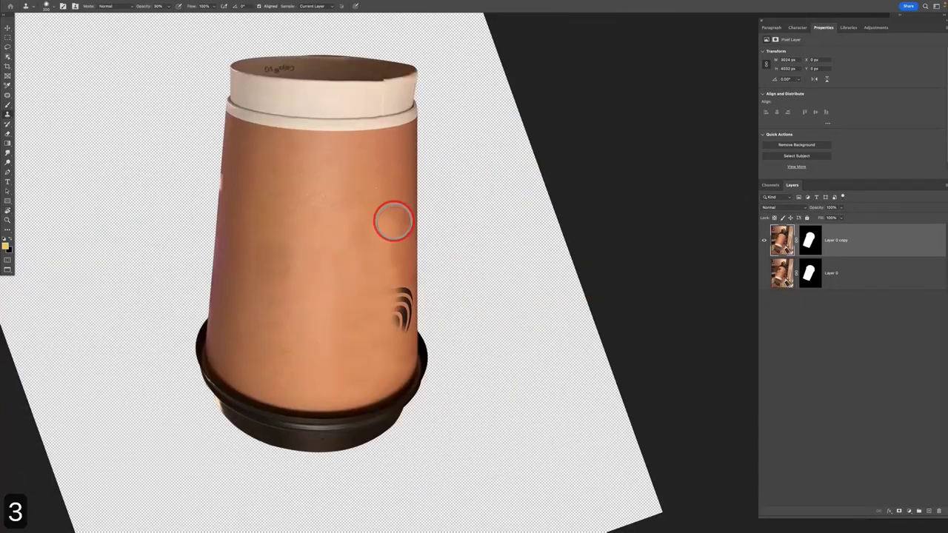
{"action": "key", "text": "super+z"}
{"action": "key", "text": "super+z"}
{"action": "mouse_move", "coordinate": [397, 296]}
{"action": "left_mouse_down"}
{"action": "mouse_move", "coordinate": [397, 268]}
{"action": "mouse_move", "coordinate": [399, 322]}
{"action": "mouse_move", "coordinate": [395, 247]}
{"action": "left_mouse_up"}
- Reset the canvas rotation and even out the retouched cup surface with the Clone Stamp at 20% opacity
{"action": "key", "text": "2"}
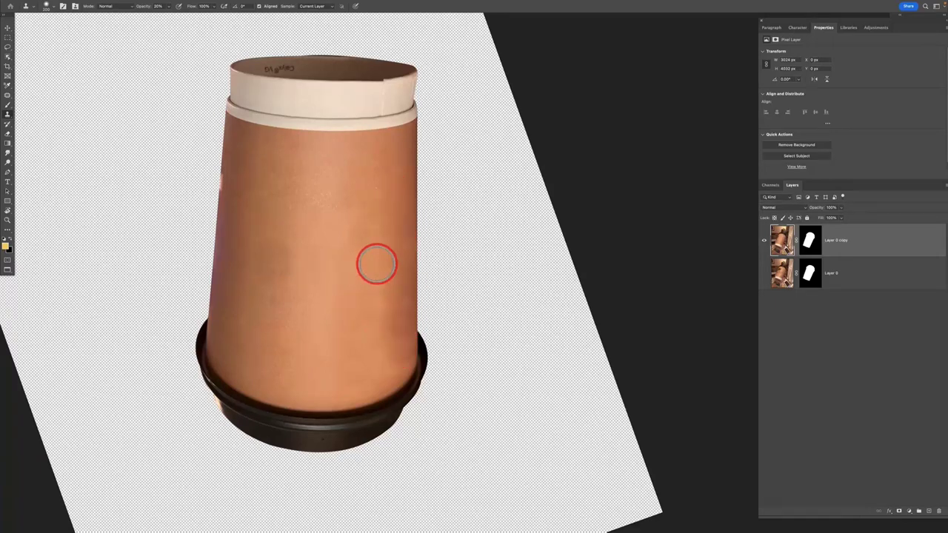
{"action": "key", "text": "r"}
{"action": "left_click_drag", "start_coordinate": [543, 220], "coordinate": [397, 283]}
{"action": "key", "text": "v"}
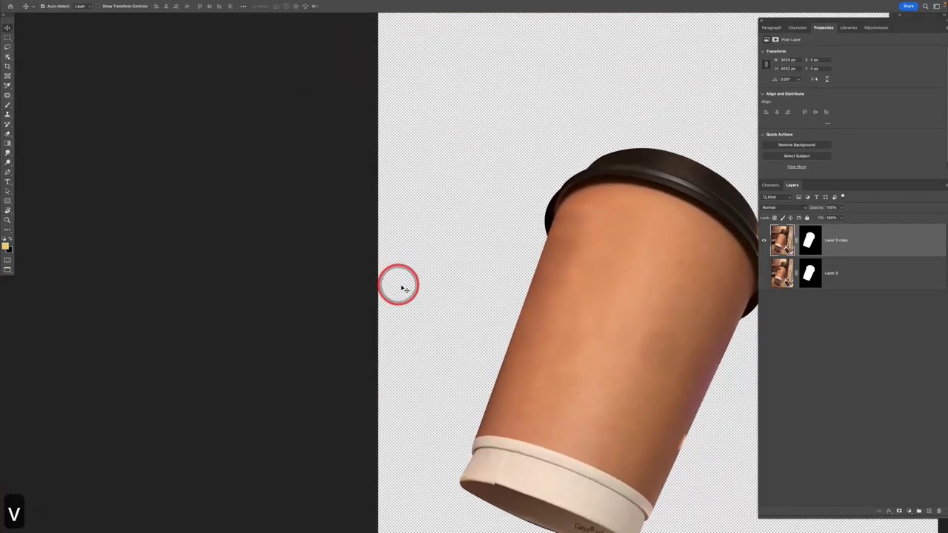
{"action": "key", "text": "space"}
{"action": "scroll", "coordinate": [688, 321], "scroll_direction": "right", "scroll_amount": 3}
{"action": "scroll", "coordinate": [688, 321], "scroll_direction": "down", "scroll_amount": 1}
{"action": "key", "text": "s"}
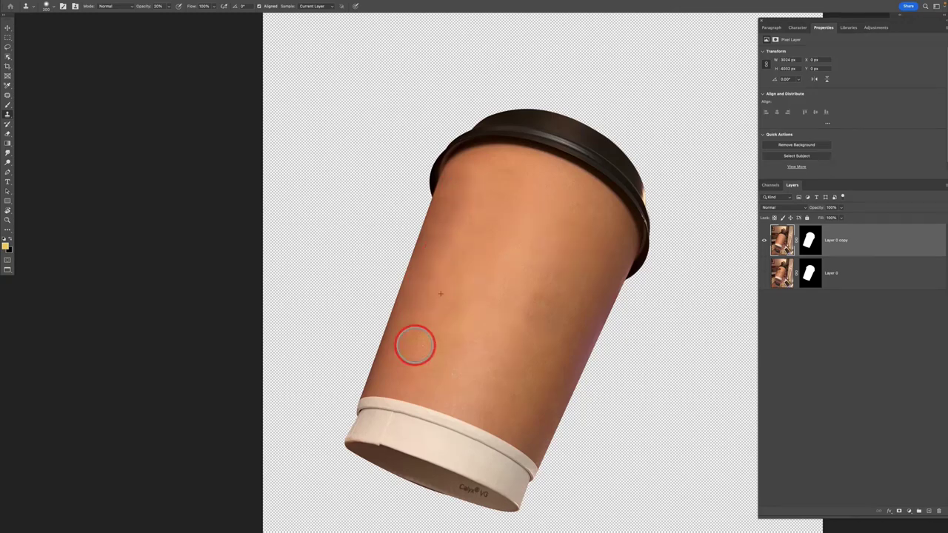
- Delete the hidden original layer of IMG_7476.HEIC and return the document to a floating window
{"action": "key", "text": "v"}
{"action": "key", "text": "v"}
{"action": "left_click", "coordinate": [867, 279]}
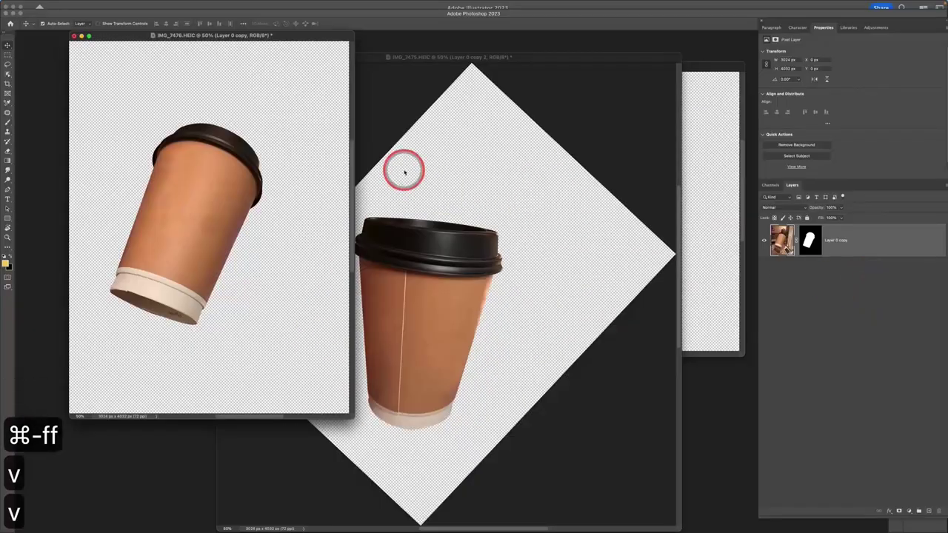
- Show the front-view cup document IMG_7473.HEIC enlarged in full screen and duplicate its masked layer
{"action": "key", "text": "super+minus"}
{"action": "key", "text": "super+minus"}
{"action": "key", "text": "super+minus"}
{"action": "key", "text": "super+minus"}
{"action": "key", "text": "f"}
{"action": "key", "text": "super+equal"}
{"action": "key", "text": "super+equal"}
{"action": "key", "text": "super+j"}
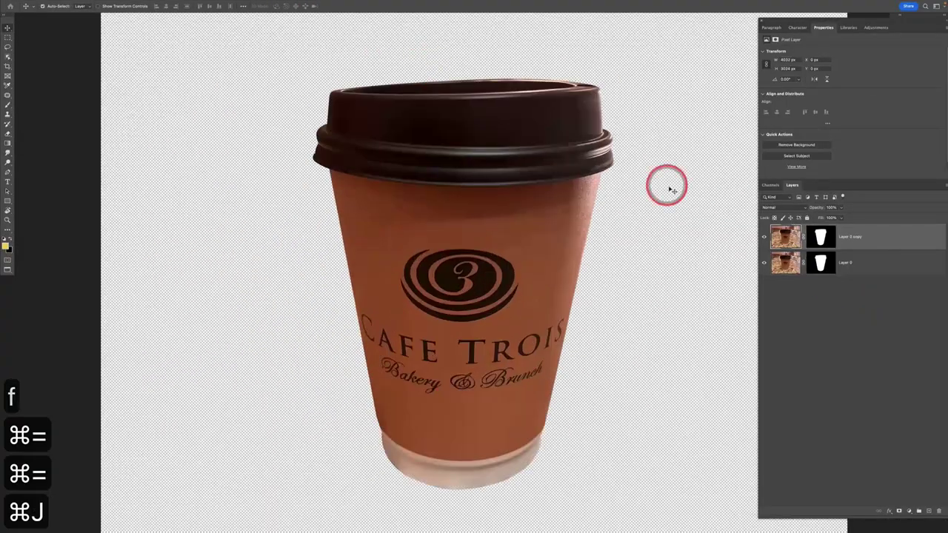
- Clone plain cup surface over the right part of the round logo with the Clone Stamp at 40% opacity
{"action": "key", "text": "super+equal"}
{"action": "key", "text": "s"}
{"action": "key", "text": "4"}
{"action": "mouse_move", "coordinate": [538, 245]}
{"action": "left_mouse_down"}
{"action": "mouse_move", "coordinate": [544, 275]}
{"action": "mouse_move", "coordinate": [542, 243]}
{"action": "left_mouse_up"}
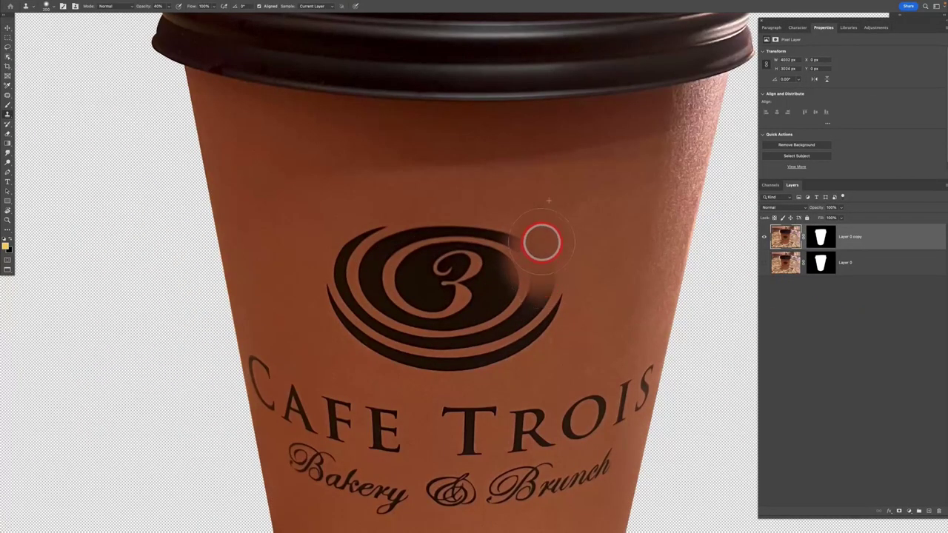
{"action": "mouse_move", "coordinate": [567, 275]}
{"action": "left_mouse_down"}
{"action": "mouse_move", "coordinate": [544, 307]}
{"action": "mouse_move", "coordinate": [543, 333]}
{"action": "left_mouse_up"}
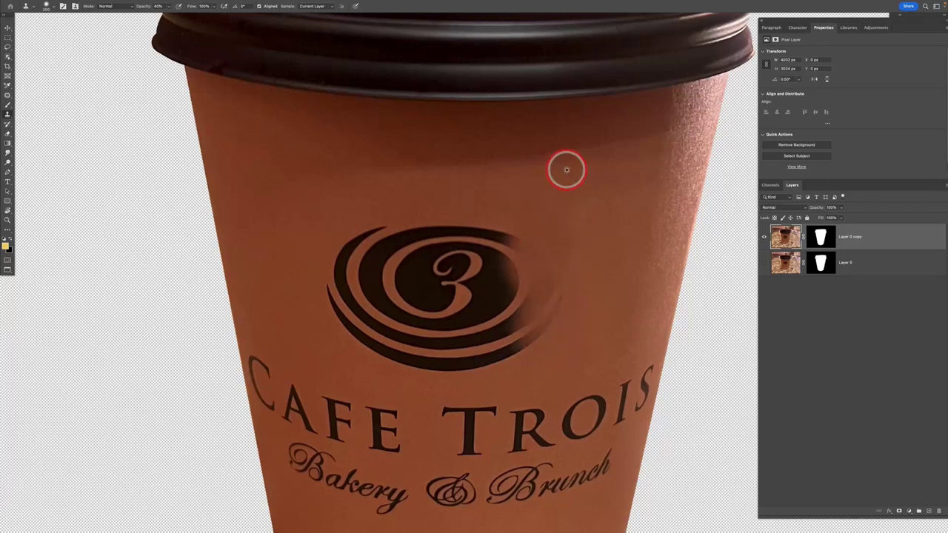
{"action": "left_click", "coordinate": [507, 239]}
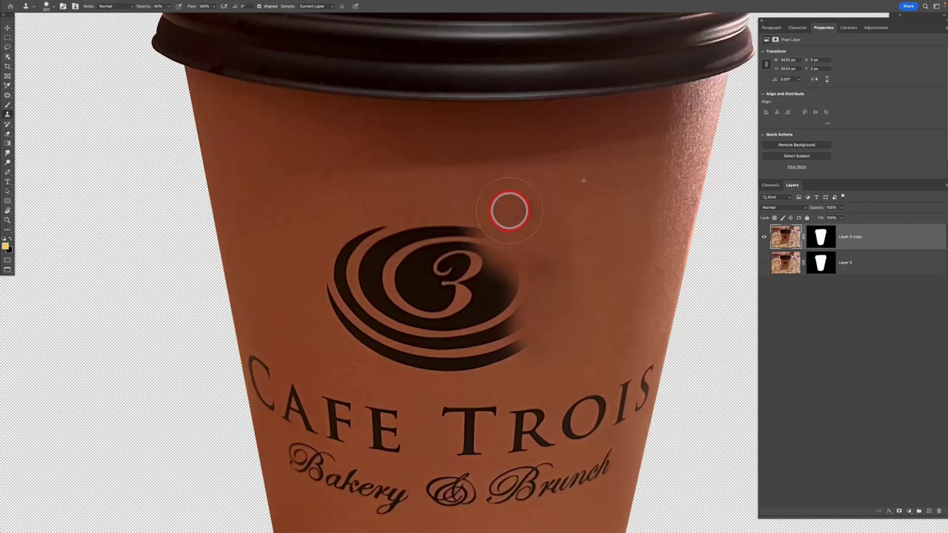
{"action": "mouse_move", "coordinate": [537, 246]}
{"action": "left_mouse_down"}
{"action": "mouse_move", "coordinate": [518, 271]}
{"action": "mouse_move", "coordinate": [502, 343]}
{"action": "left_mouse_up"}
{"action": "left_click", "coordinate": [537, 231], "text": "alt"}
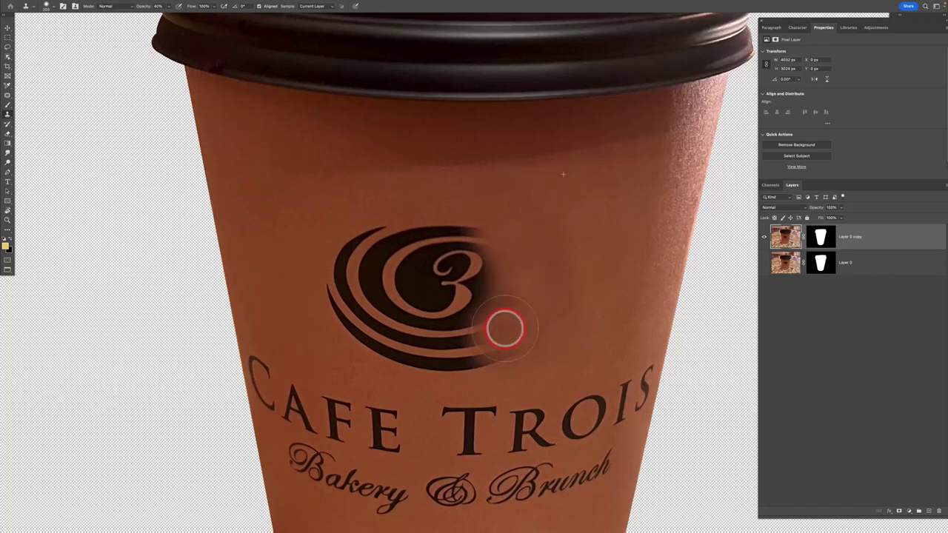
- Undo the last two clone strokes and remove the rest of the round logo with a smaller Clone Stamp brush
{"action": "key", "text": "super+z"}
{"action": "key", "text": "super+z"}
{"action": "key", "text": "bracketleft"}
{"action": "key", "text": "bracketleft"}
{"action": "key", "text": "bracketleft"}
{"action": "mouse_move", "coordinate": [463, 194]}
{"action": "left_mouse_down"}
{"action": "mouse_move", "coordinate": [475, 239]}
{"action": "mouse_move", "coordinate": [491, 186]}
{"action": "mouse_move", "coordinate": [451, 193]}
{"action": "mouse_move", "coordinate": [463, 233]}
{"action": "mouse_move", "coordinate": [477, 206]}
{"action": "mouse_move", "coordinate": [408, 242]}
{"action": "mouse_move", "coordinate": [347, 229]}
{"action": "mouse_move", "coordinate": [331, 204]}
{"action": "mouse_move", "coordinate": [344, 233]}
{"action": "mouse_move", "coordinate": [379, 241]}
{"action": "mouse_move", "coordinate": [434, 335]}
{"action": "mouse_move", "coordinate": [388, 347]}
{"action": "mouse_move", "coordinate": [468, 296]}
{"action": "mouse_move", "coordinate": [439, 342]}
{"action": "mouse_move", "coordinate": [414, 342]}
{"action": "mouse_move", "coordinate": [480, 293]}
{"action": "mouse_move", "coordinate": [524, 344]}
{"action": "left_mouse_up"}
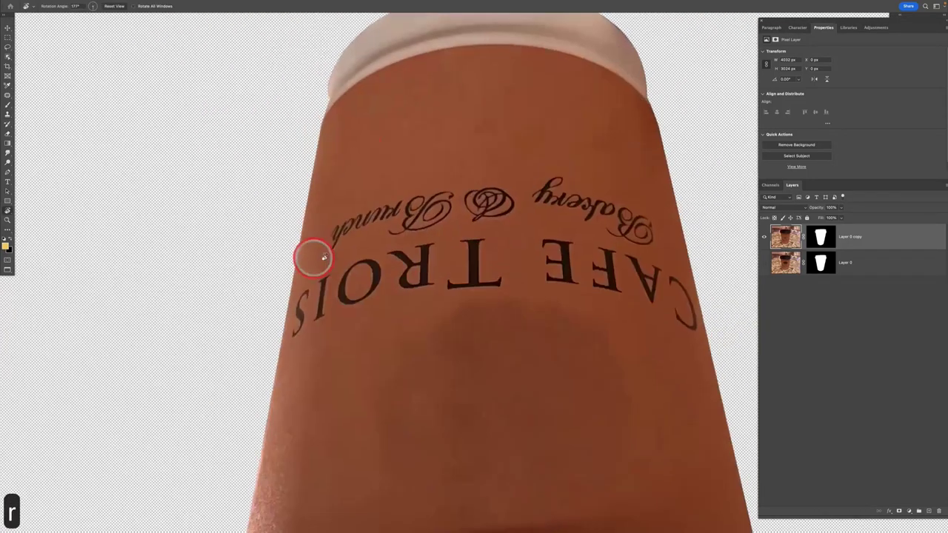
- Clone away the cafe name and the script line beneath it while the canvas is rotated upside down
{"action": "mouse_move", "coordinate": [313, 254]}
{"action": "left_mouse_down"}
{"action": "mouse_move", "coordinate": [376, 214]}
{"action": "mouse_move", "coordinate": [396, 234]}
{"action": "mouse_move", "coordinate": [388, 262]}
{"action": "mouse_move", "coordinate": [345, 296]}
{"action": "mouse_move", "coordinate": [360, 256]}
{"action": "mouse_move", "coordinate": [300, 321]}
{"action": "left_mouse_up"}
{"action": "key", "text": "super+z"}
{"action": "mouse_move", "coordinate": [467, 148]}
{"action": "left_mouse_down"}
{"action": "mouse_move", "coordinate": [424, 264]}
{"action": "mouse_move", "coordinate": [428, 194]}
{"action": "mouse_move", "coordinate": [472, 205]}
{"action": "mouse_move", "coordinate": [503, 194]}
{"action": "mouse_move", "coordinate": [471, 247]}
{"action": "mouse_move", "coordinate": [557, 183]}
{"action": "mouse_move", "coordinate": [573, 198]}
{"action": "mouse_move", "coordinate": [552, 247]}
{"action": "mouse_move", "coordinate": [622, 233]}
{"action": "mouse_move", "coordinate": [603, 200]}
{"action": "mouse_move", "coordinate": [603, 281]}
{"action": "mouse_move", "coordinate": [647, 267]}
{"action": "left_mouse_up"}
- Blend the retouched cup surface with a larger Clone Stamp brush at 20% opacity
{"action": "key", "text": "bracketright"}
{"action": "key", "text": "bracketright"}
{"action": "key", "text": "bracketright"}
{"action": "key", "text": "bracketright"}
{"action": "key", "text": "bracketright"}
{"action": "key", "text": "bracketright"}
{"action": "key", "text": "2"}
{"action": "scroll", "coordinate": [486, 201], "scroll_direction": "down", "scroll_amount": 1}
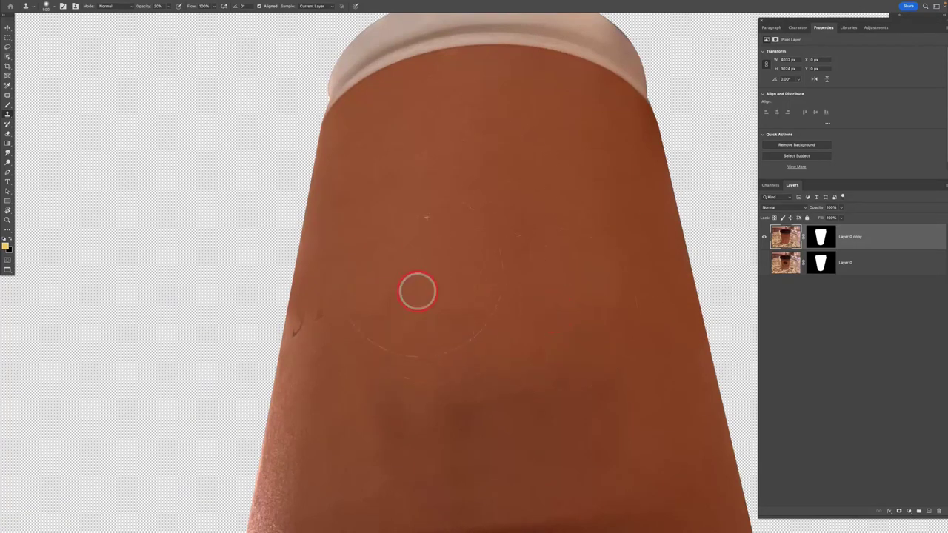
- Clean up the leftover lettering marks along the cup's edge with a smaller Clone Stamp brush
{"action": "scroll", "coordinate": [436, 343], "scroll_direction": "down", "scroll_amount": 3}
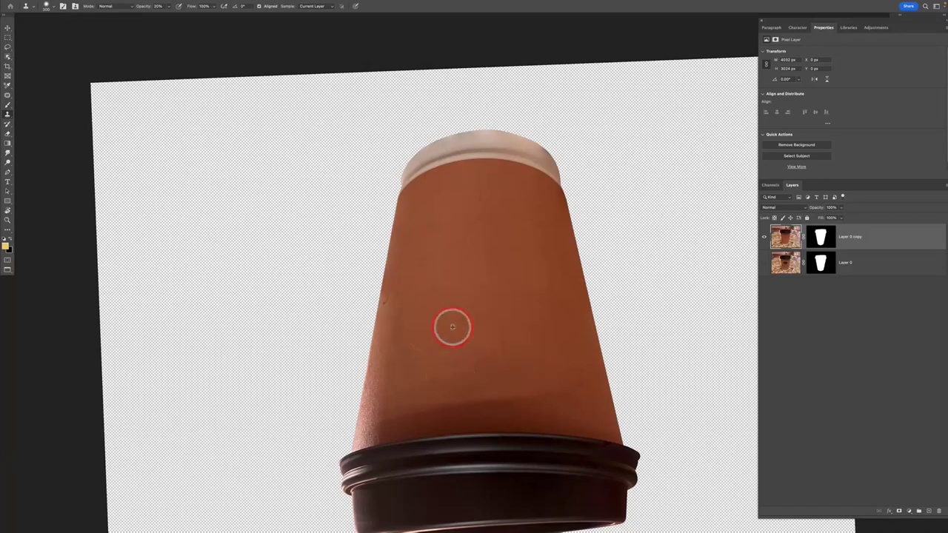
{"action": "key", "text": "4"}
{"action": "key", "text": "bracketleft"}
{"action": "key", "text": "bracketleft"}
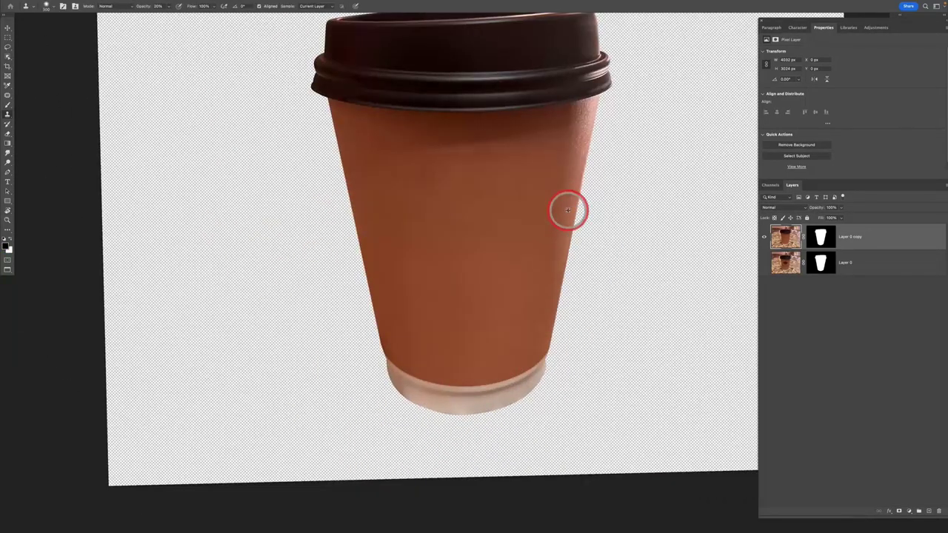
- Rotate the canvas back upright and return the front-view cup document to a floating window
{"action": "key", "text": "r"}
{"action": "left_click_drag", "start_coordinate": [567, 208], "coordinate": [511, 162]}
{"action": "key", "text": "super+minus"}
{"action": "key", "text": "f"}
{"action": "key", "text": "f"}
{"action": "key", "text": "v"}
{"action": "left_click_drag", "start_coordinate": [471, 66], "coordinate": [369, 77]}
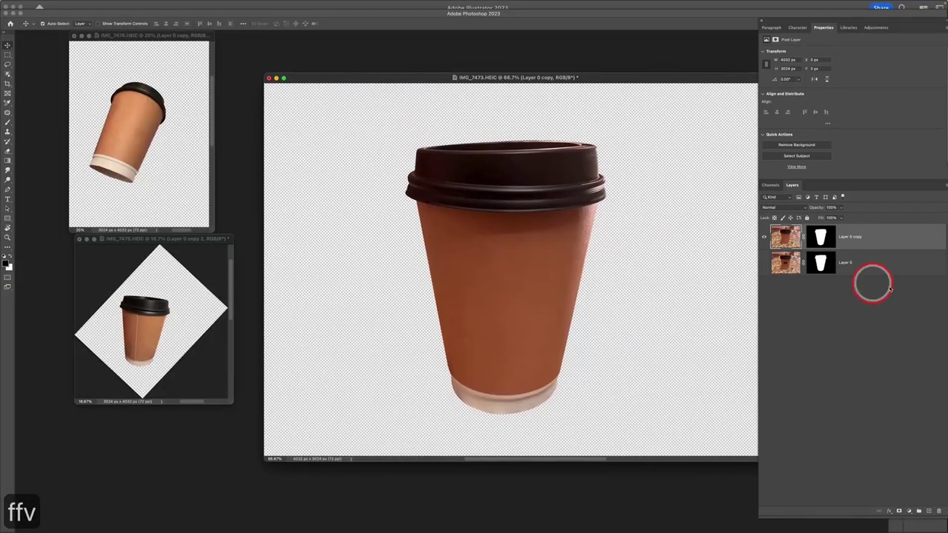
- Delete the original Layer 0 from IMG_7473.HEIC, keeping only the retouched copy
{"action": "left_click", "coordinate": [880, 266]}
{"action": "key", "text": "BackSpace"}
{"action": "left_click_drag", "start_coordinate": [609, 79], "coordinate": [567, 79]}
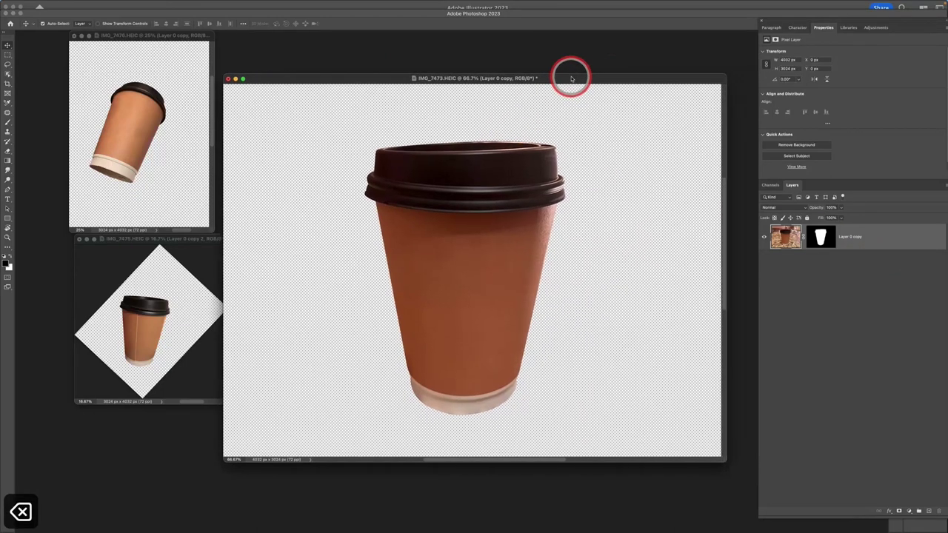
- Bring IMG_7476.HEIC to the front, examine its retouched cup at 50%, and return it to 25% zoom
{"action": "left_click", "coordinate": [190, 45]}
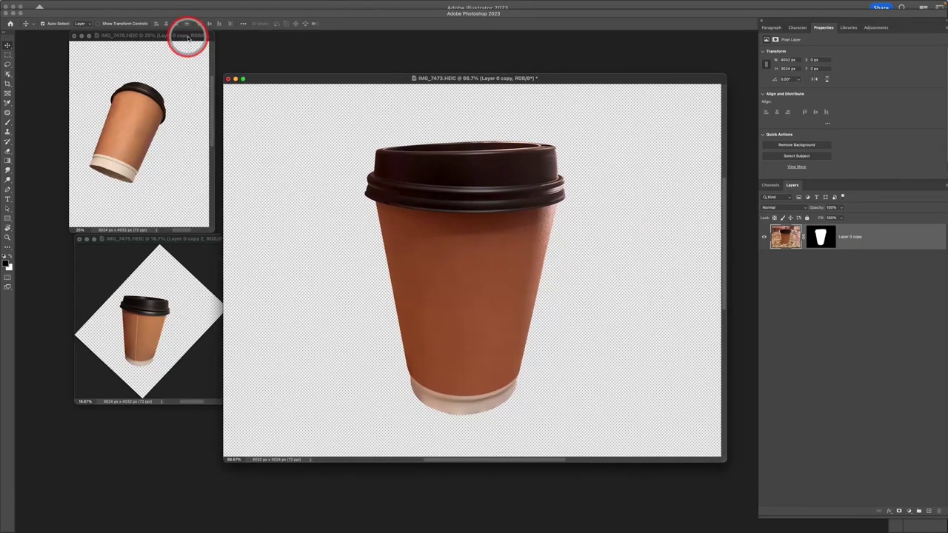
{"action": "left_click_drag", "start_coordinate": [188, 37], "coordinate": [366, 186]}
{"action": "key", "text": "super+equal"}
{"action": "key", "text": "super+equal"}
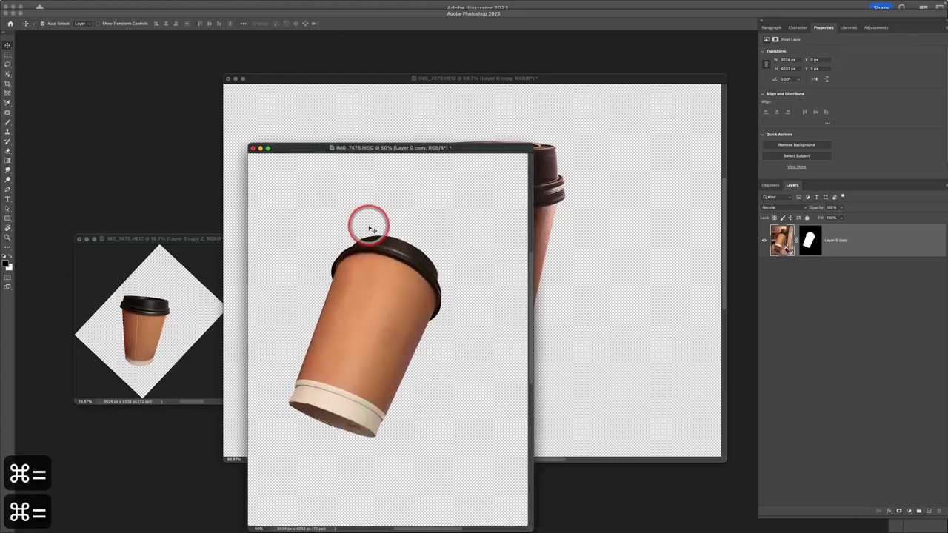
{"action": "key", "text": "s"}
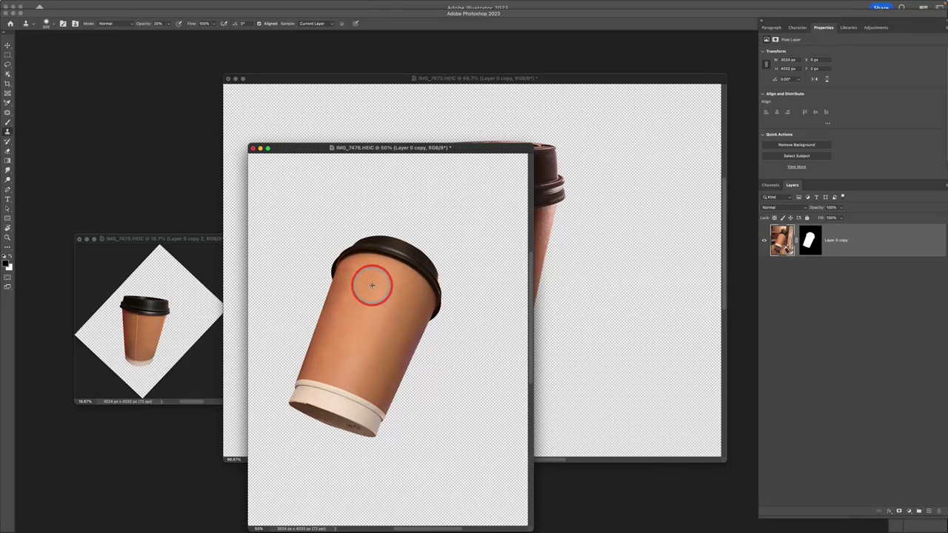
{"action": "key", "text": "v"}
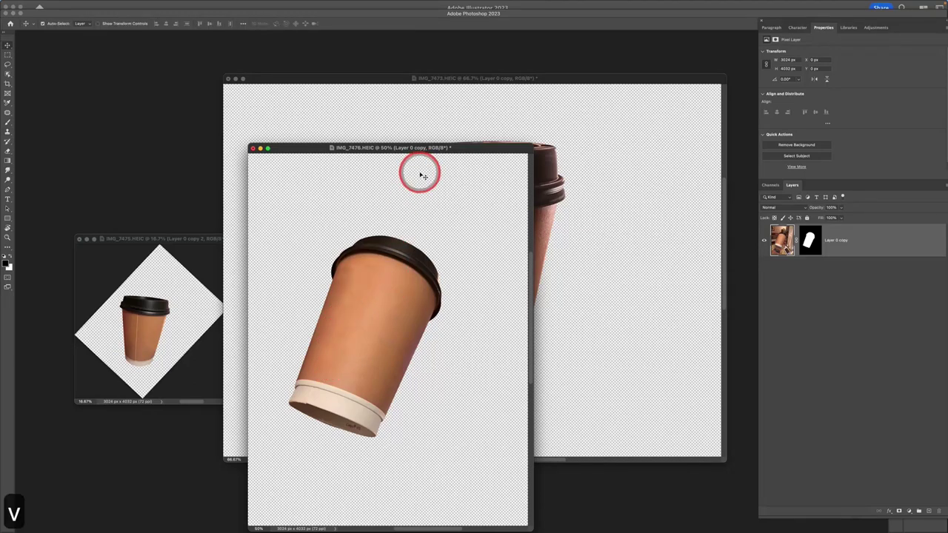
{"action": "key", "text": "super+minus"}
{"action": "key", "text": "super+minus"}
{"action": "left_click_drag", "start_coordinate": [377, 146], "coordinate": [275, 111]}
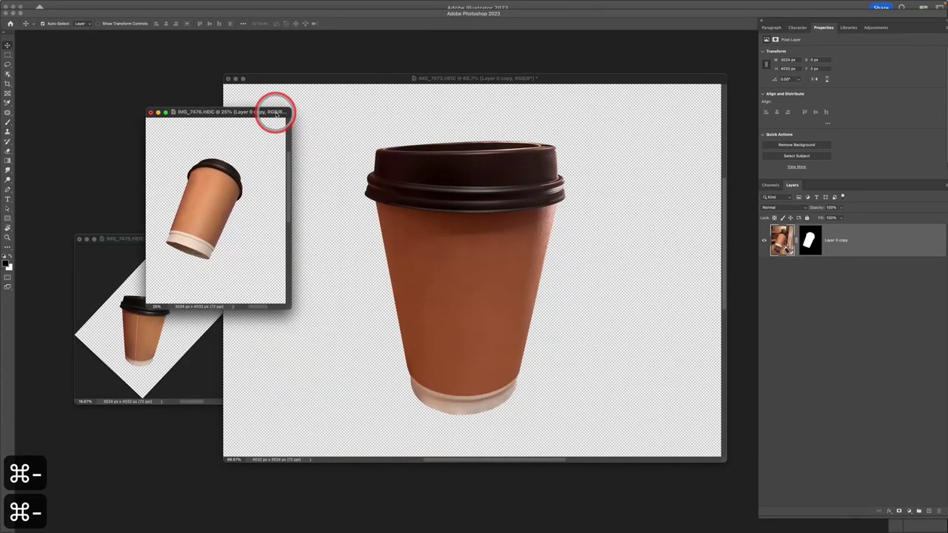
- Create a 10 x 10 inch document at 300 pixels/inch with a black background and place it in its own floating window
{"action": "key", "text": "super+n"}
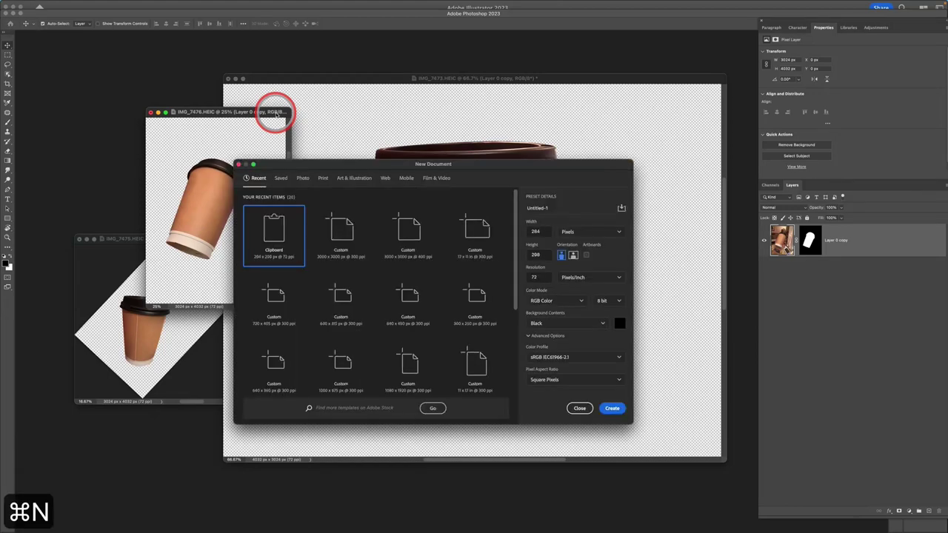
{"action": "left_click", "coordinate": [589, 232]}
{"action": "left_click", "coordinate": [569, 245]}
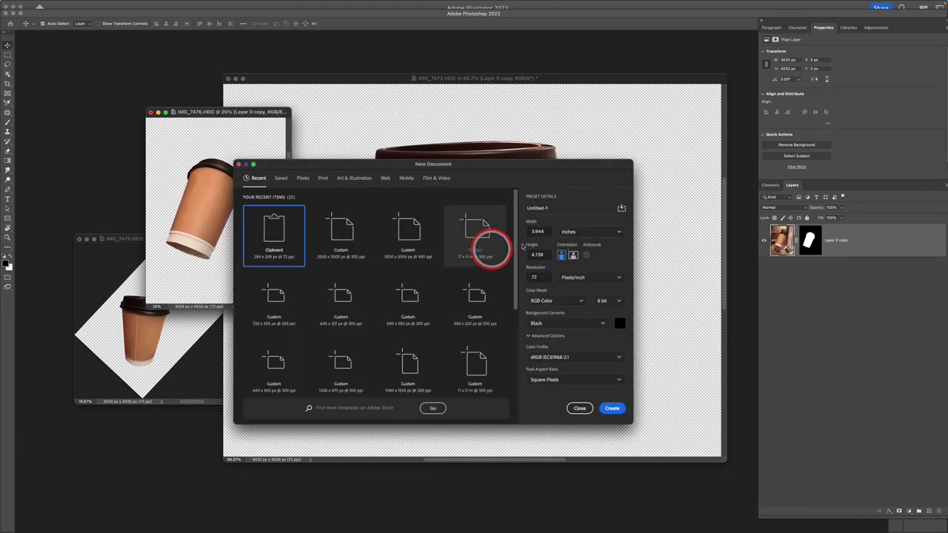
{"action": "left_click", "coordinate": [539, 232]}
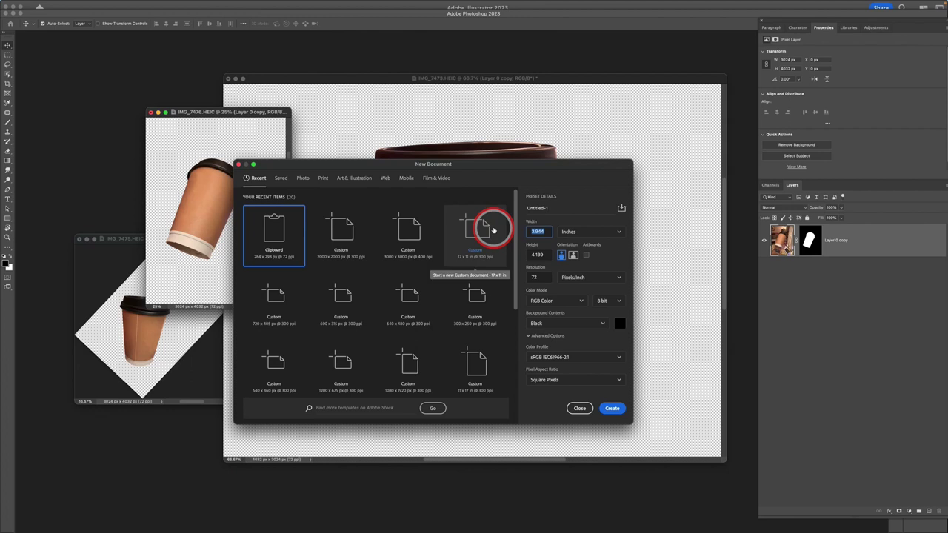
{"action": "type", "text": "1010"}
{"action": "key", "text": "Tab"}
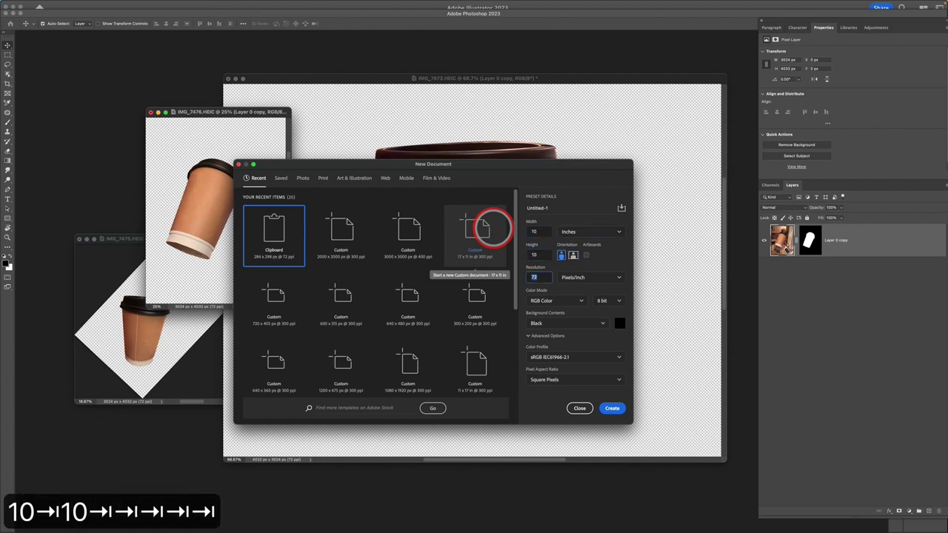
{"action": "type", "text": "300"}
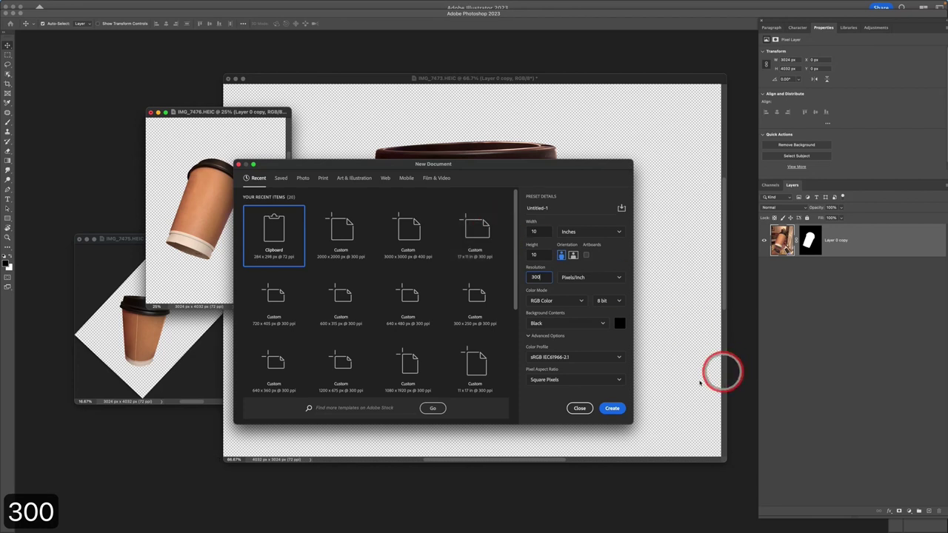
{"action": "left_click", "coordinate": [612, 408]}
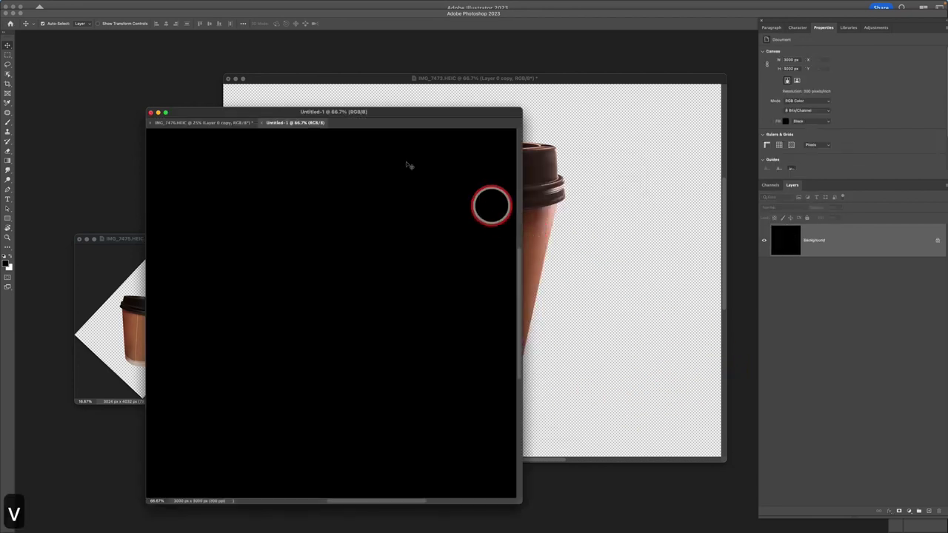
{"action": "left_click_drag", "start_coordinate": [301, 122], "coordinate": [616, 121]}
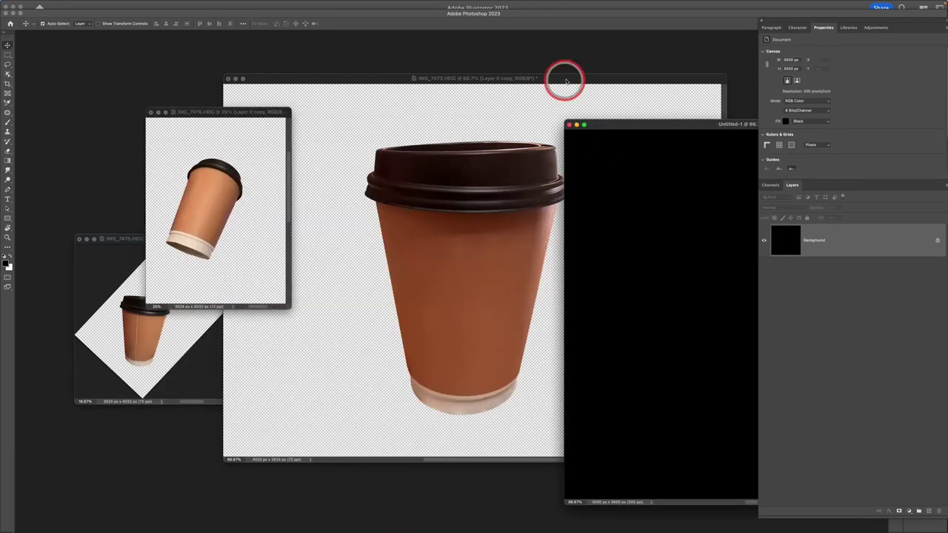
- Apply the layer mask of the front-view cup in IMG_7473.HEIC and rename the layer as FRONT
{"action": "left_click_drag", "start_coordinate": [560, 79], "coordinate": [420, 82]}
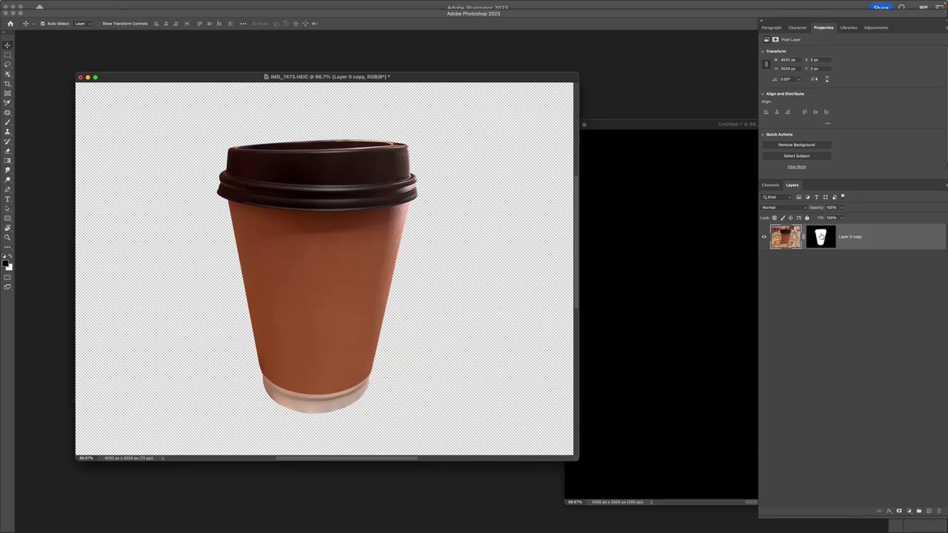
{"action": "left_click", "coordinate": [821, 238]}
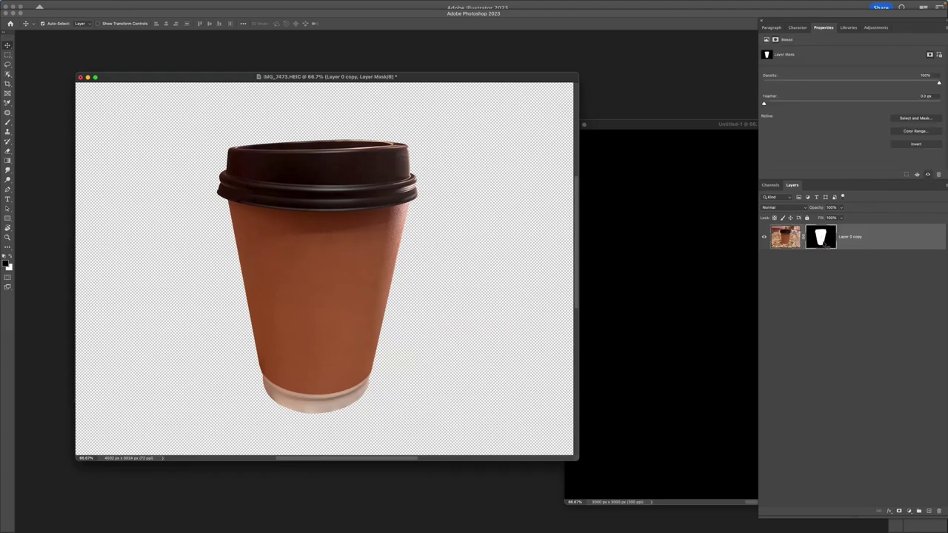
{"action": "right_click", "coordinate": [826, 244]}
{"action": "left_click", "coordinate": [833, 268]}
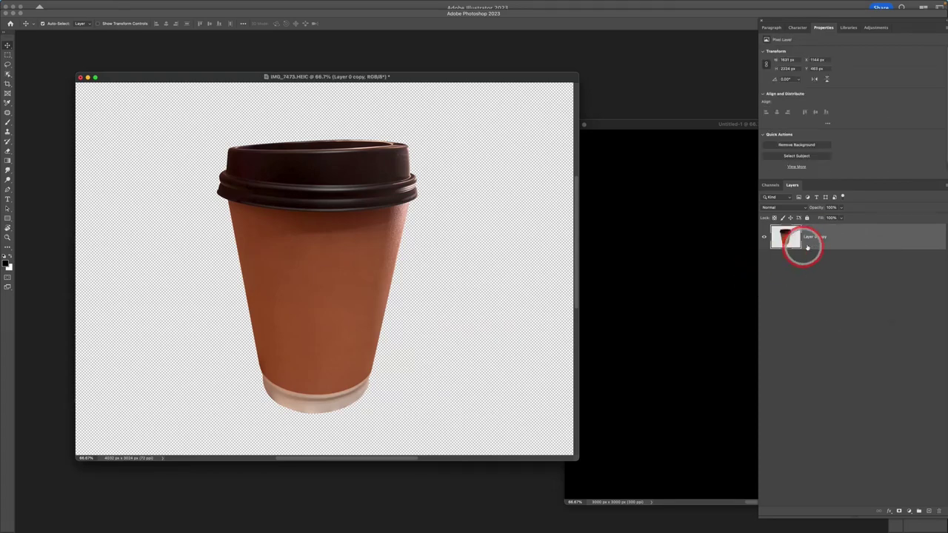
{"action": "type", "text": "FRONT"}
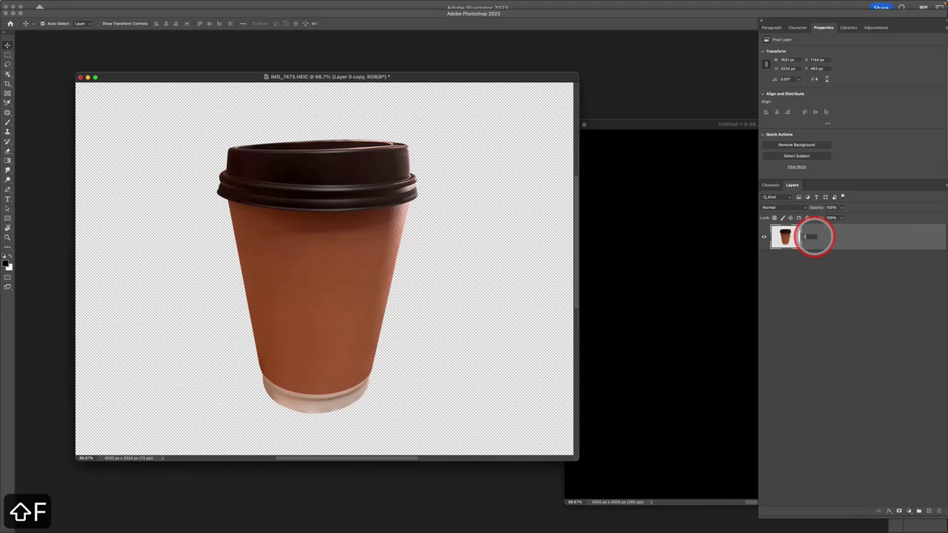
{"action": "key", "text": "Return"}
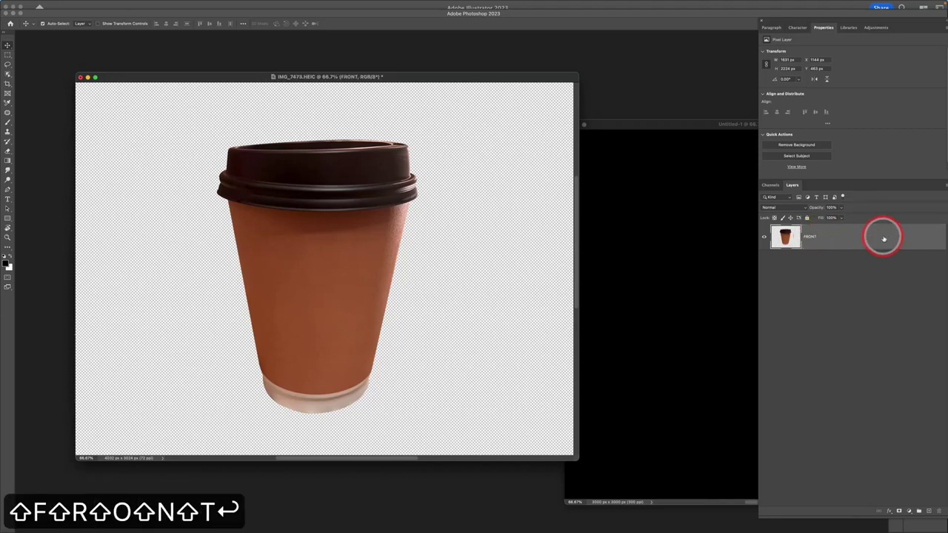
- Copy the FRONT layer into the new Untitled-1 document and put the IMG_7473.HEIC window away
{"action": "left_click_drag", "start_coordinate": [794, 236], "coordinate": [682, 228]}
{"action": "key", "text": "v"}
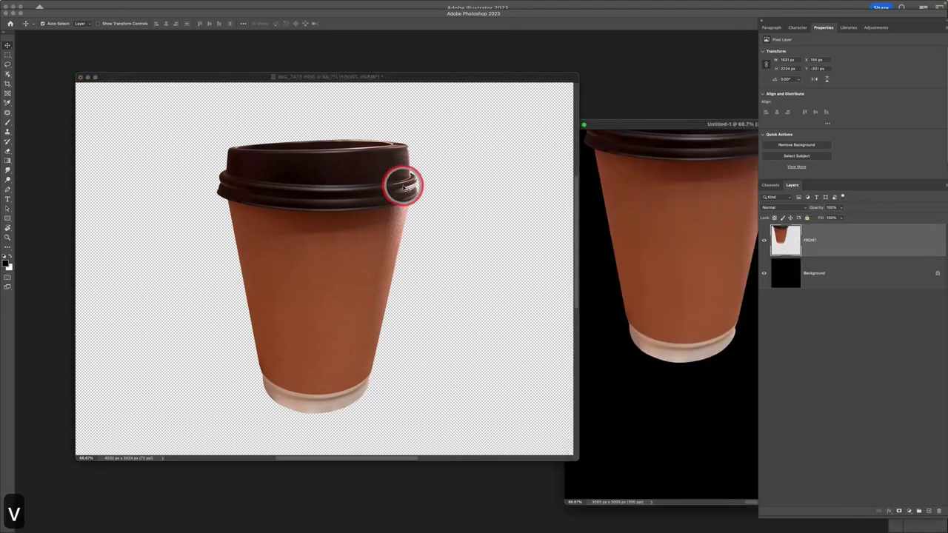
{"action": "left_click", "coordinate": [402, 186]}
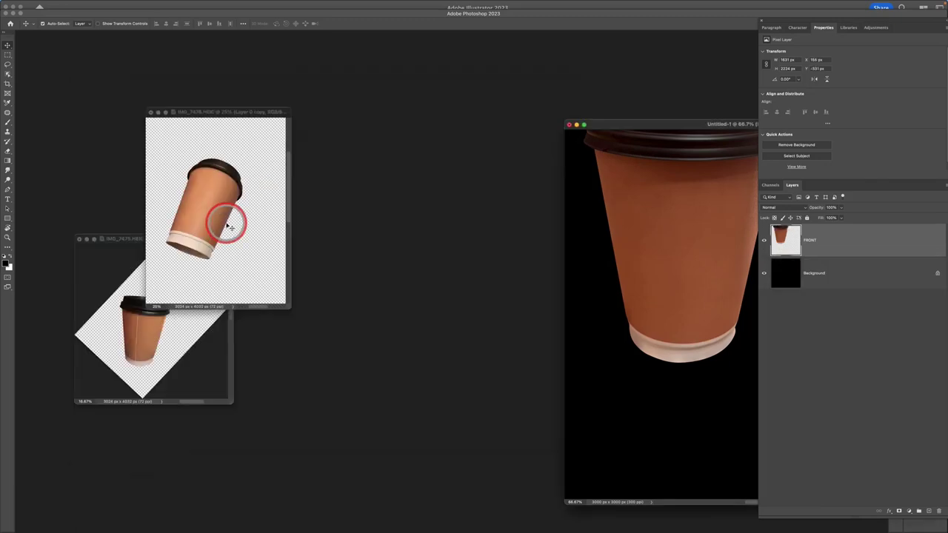
- Apply the layer mask of the tilted cup in IMG_7476.HEIC and rename the layer as BOTTOM
{"action": "left_click", "coordinate": [230, 226]}
{"action": "right_click", "coordinate": [814, 238]}
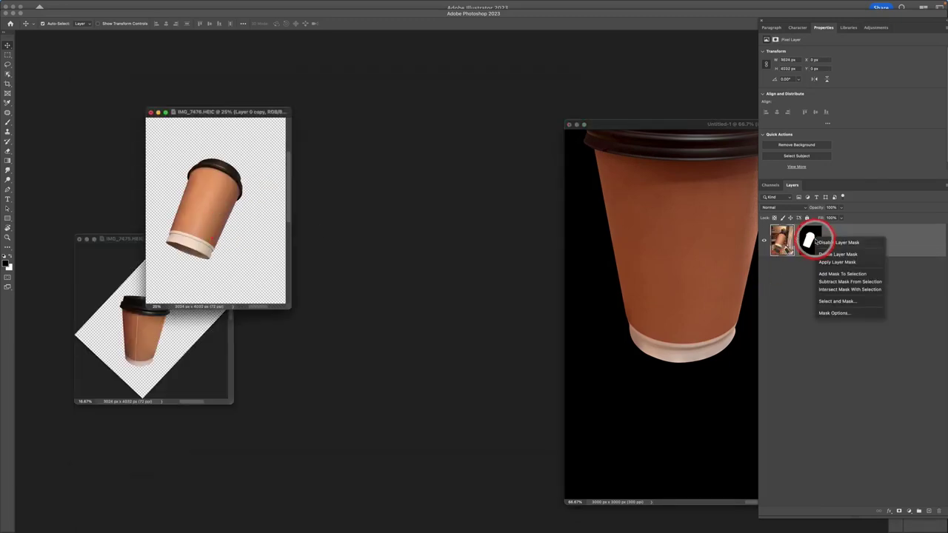
{"action": "left_click", "coordinate": [827, 265]}
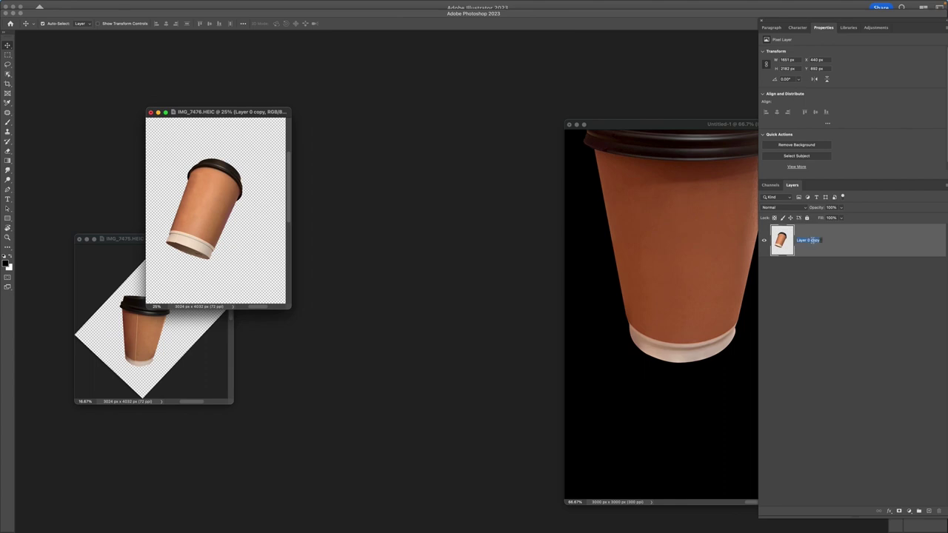
{"action": "type", "text": "BOTTOM"}
{"action": "key", "text": "Return"}
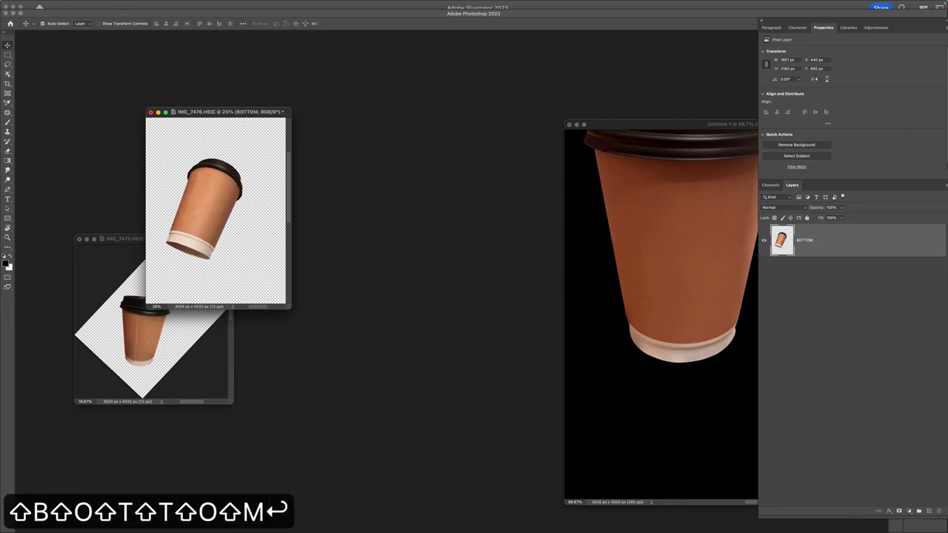
- Copy the BOTTOM layer into Untitled-1 and close the IMG_7476.HEIC window
{"action": "left_click_drag", "start_coordinate": [883, 242], "coordinate": [673, 314]}
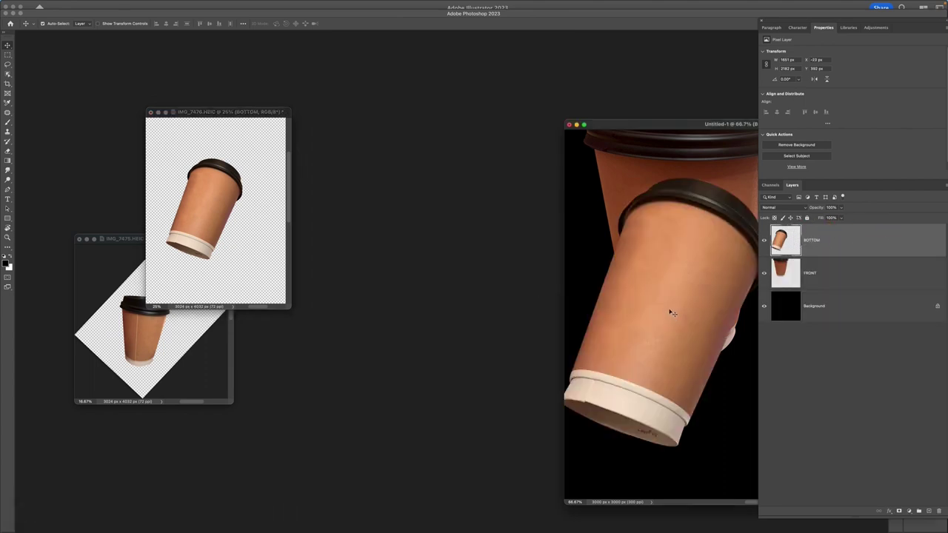
{"action": "left_click", "coordinate": [151, 111]}
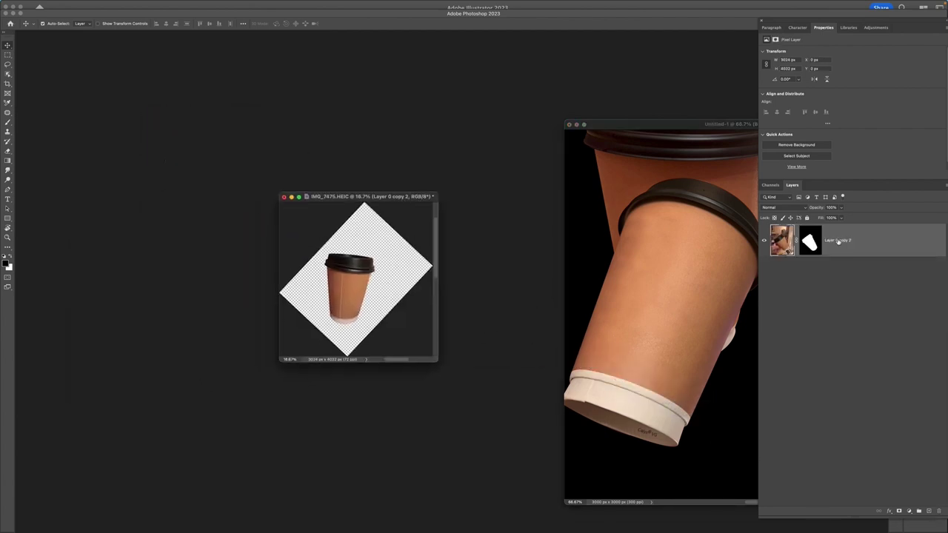
- Rename the masked cup layer in IMG_7475.HEIC as SIDE
{"action": "type", "text": "SIDE"}
{"action": "key", "text": "Return"}
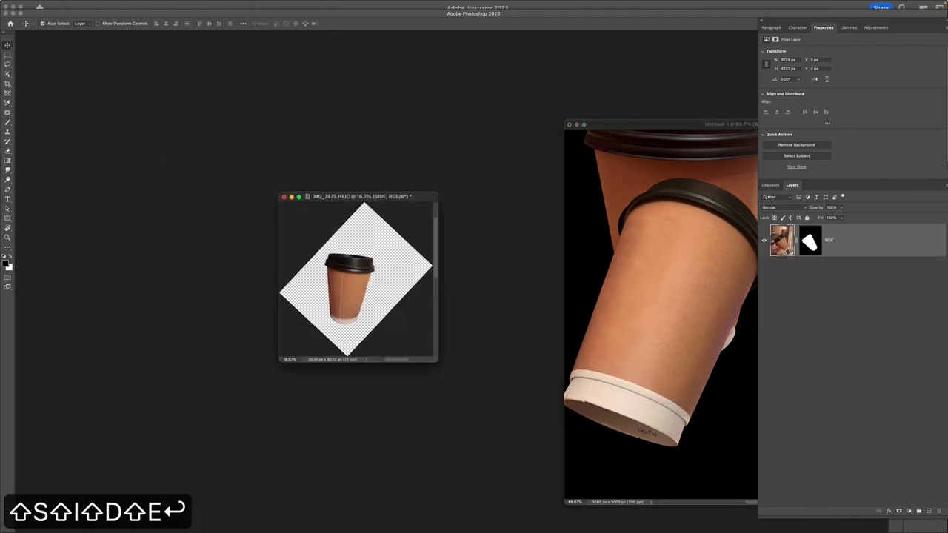
- Apply the SIDE layer's mask in IMG_7475.HEIC and copy the layer into Untitled-1
{"action": "right_click", "coordinate": [809, 241]}
{"action": "left_click", "coordinate": [825, 257]}
{"action": "left_click_drag", "start_coordinate": [840, 248], "coordinate": [662, 258]}
- Put the IMG_7475.HEIC window away and show the Untitled-1 document in full-screen mode
{"action": "left_click", "coordinate": [281, 196]}
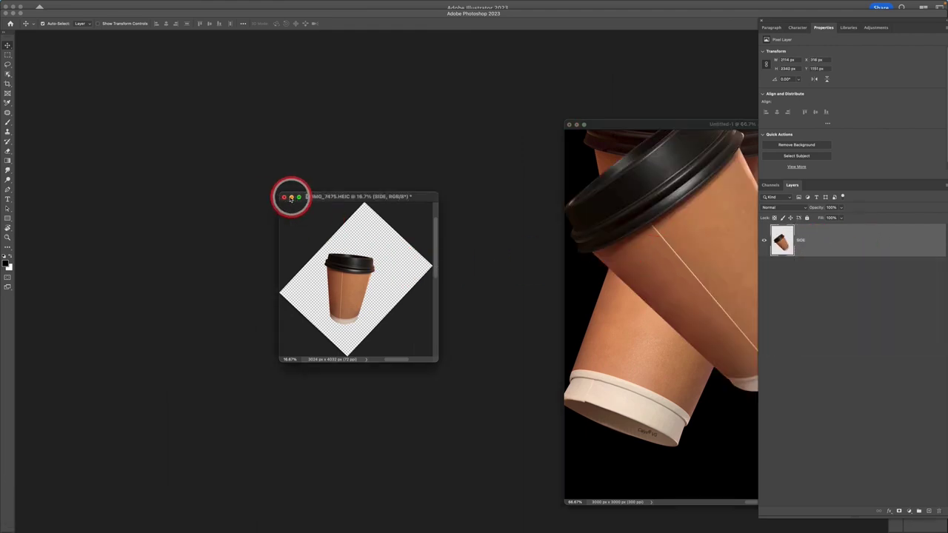
{"action": "left_click", "coordinate": [291, 196]}
{"action": "left_click_drag", "start_coordinate": [603, 123], "coordinate": [275, 96]}
{"action": "key", "text": "f"}
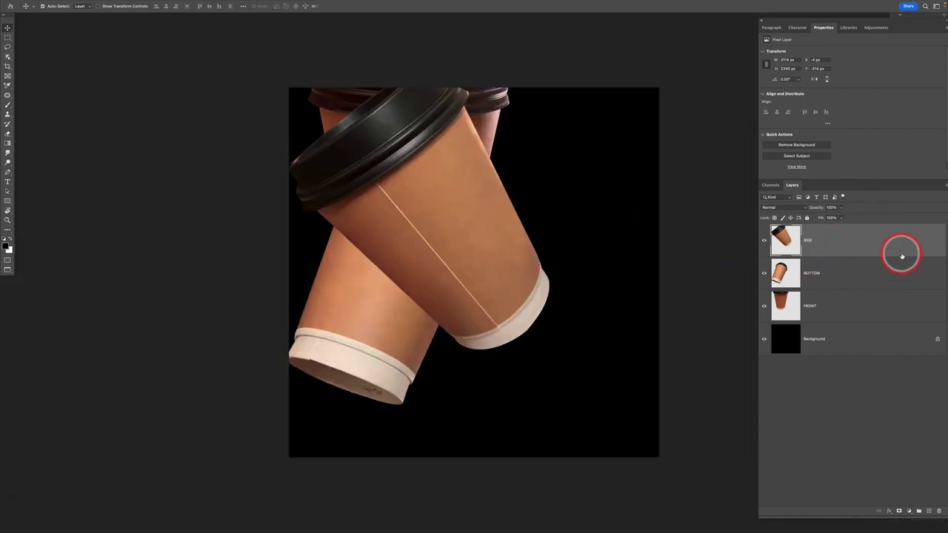
- Convert the SIDE, BOTTOM and FRONT layers each into a smart object
{"action": "right_click", "coordinate": [860, 244]}
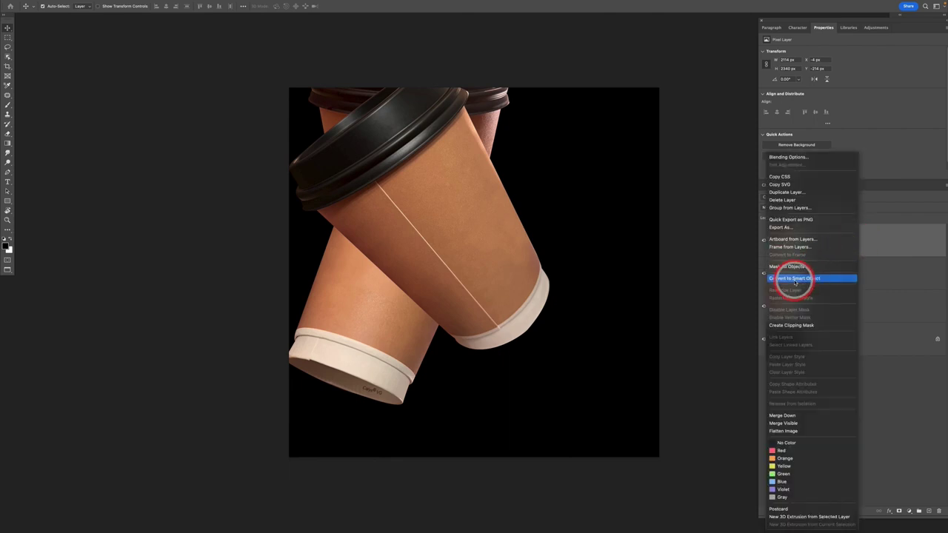
{"action": "left_click", "coordinate": [795, 279]}
{"action": "left_click", "coordinate": [874, 271]}
{"action": "right_click", "coordinate": [859, 280]}
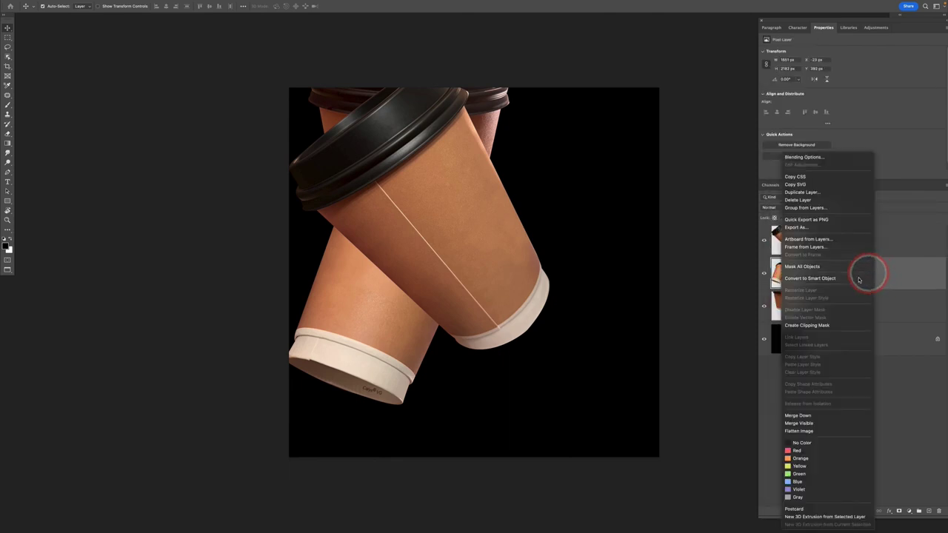
{"action": "left_click", "coordinate": [859, 279]}
{"action": "left_click", "coordinate": [867, 308]}
{"action": "right_click", "coordinate": [859, 300]}
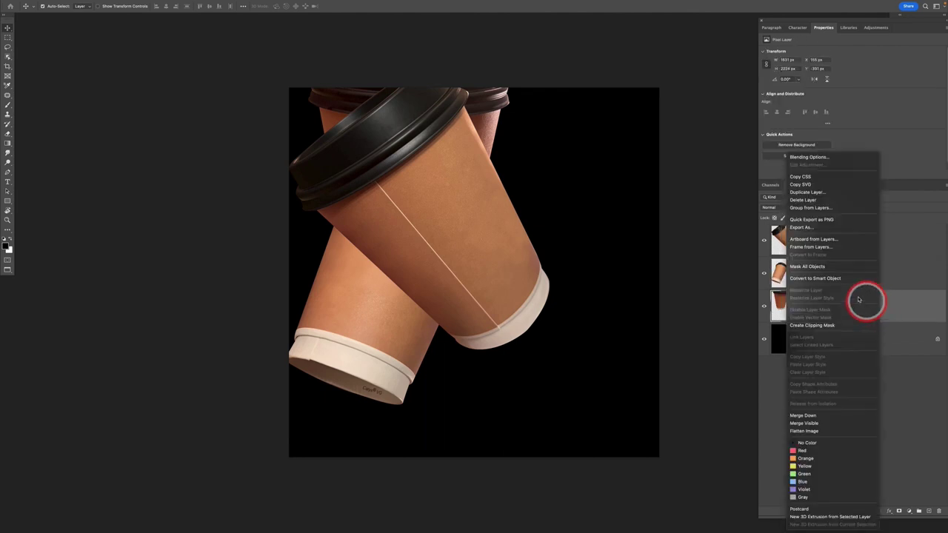
{"action": "left_click", "coordinate": [843, 277]}
- Bring the FRONT layer above the other layers and scale its cup down to about 1140 px wide near the canvas centre
{"action": "left_click_drag", "start_coordinate": [848, 311], "coordinate": [842, 236]}
{"action": "key", "text": "v"}
{"action": "key", "text": "super+t"}
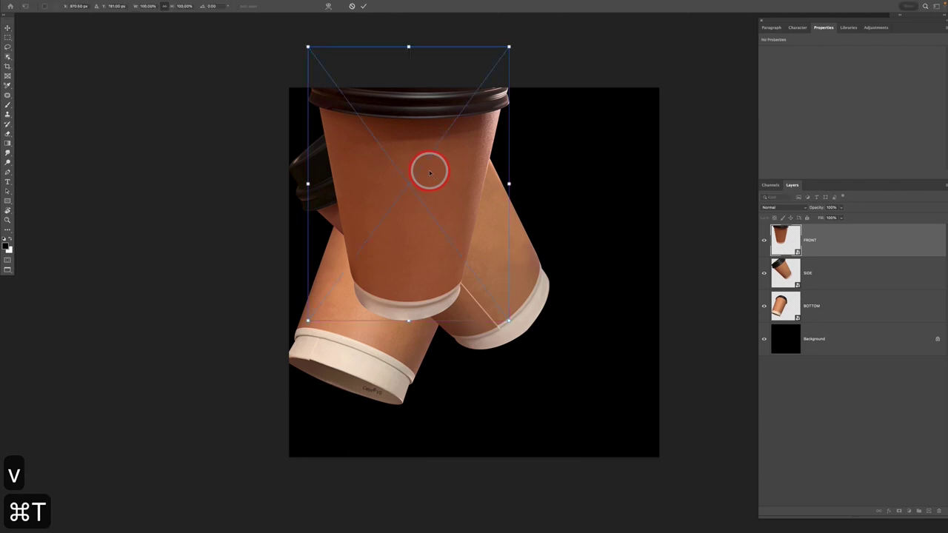
{"action": "left_click_drag", "start_coordinate": [429, 170], "coordinate": [490, 237]}
{"action": "left_click_drag", "start_coordinate": [566, 116], "coordinate": [505, 194]}
{"action": "left_click_drag", "start_coordinate": [474, 232], "coordinate": [500, 231]}
{"action": "key", "text": "Return"}
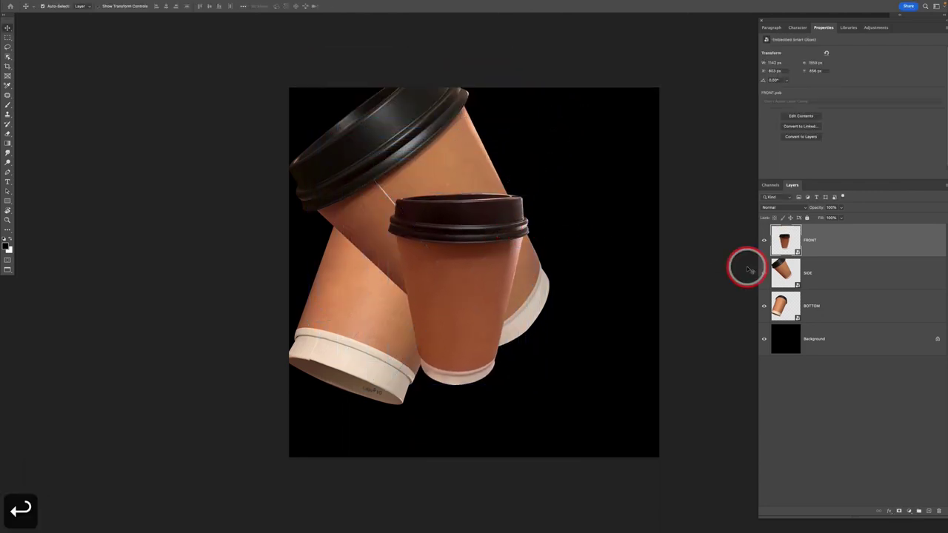
- Scale the SIDE cup down to about 55% and place it behind the front cup's upper right
{"action": "left_click", "coordinate": [828, 278]}
{"action": "key", "text": "v"}
{"action": "key", "text": "super+t"}
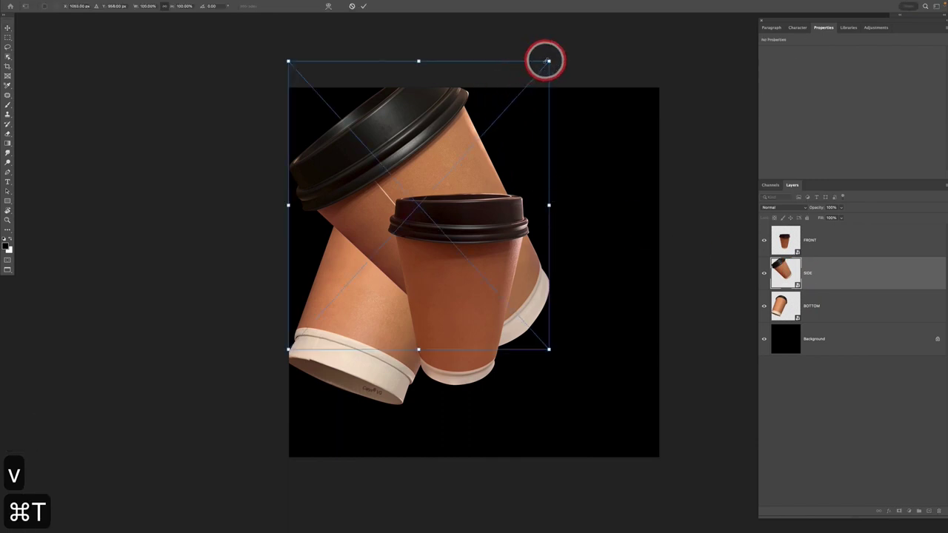
{"action": "left_click_drag", "start_coordinate": [547, 61], "coordinate": [395, 205]}
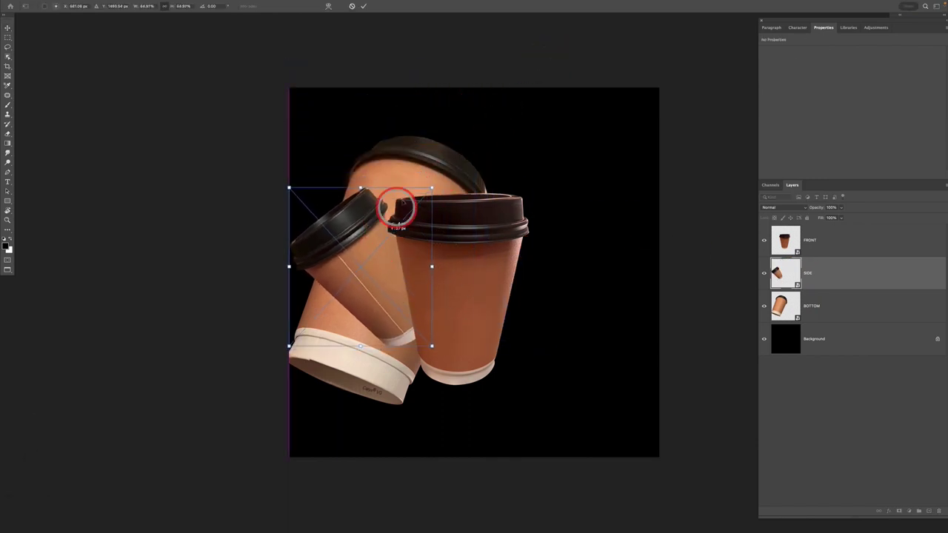
{"action": "left_click_drag", "start_coordinate": [382, 249], "coordinate": [387, 220]}
{"action": "key", "text": "Return"}
- Scale the BOTTOM cup down to about 47% and place it behind the front cup's left side
{"action": "left_click", "coordinate": [836, 305]}
{"action": "key", "text": "v"}
{"action": "key", "text": "super+t"}
{"action": "key", "text": "Return"}
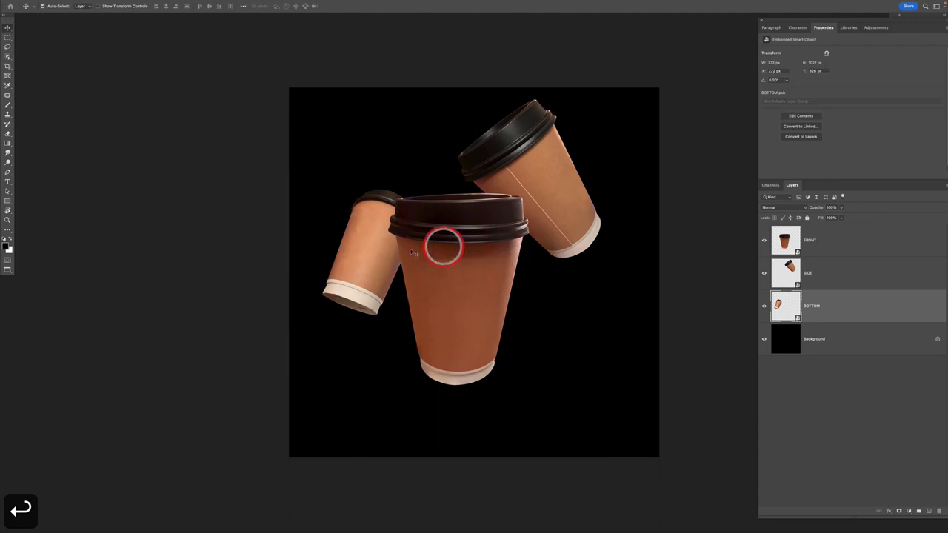
- Shift the BOTTOM cup slightly down and rotate it a few degrees clockwise
{"action": "key", "text": "v"}
{"action": "key", "text": "super+t"}
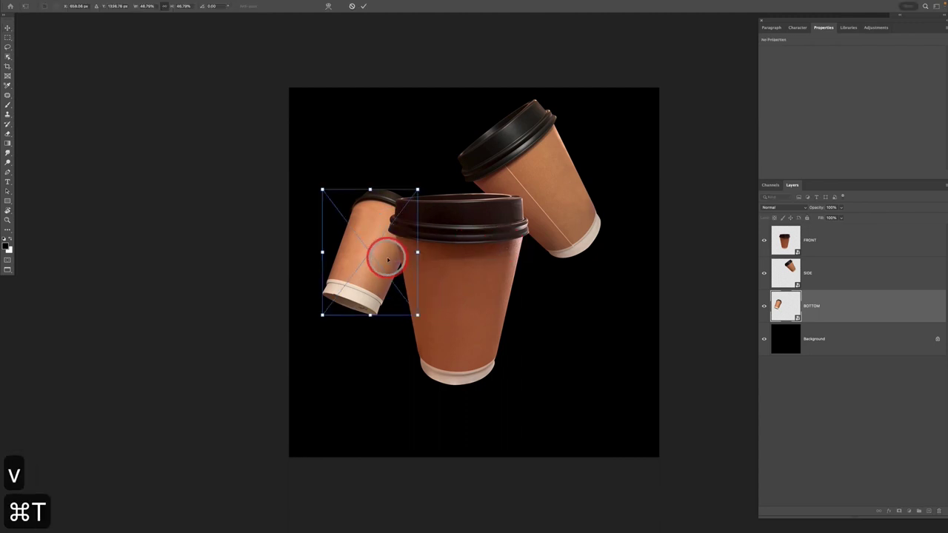
{"action": "left_click_drag", "start_coordinate": [383, 256], "coordinate": [383, 264]}
{"action": "left_click_drag", "start_coordinate": [434, 217], "coordinate": [486, 244]}
{"action": "key", "text": "Return"}
- Nudge the FRONT cup slightly up and to the right between the other two cups
{"action": "left_click", "coordinate": [845, 273]}
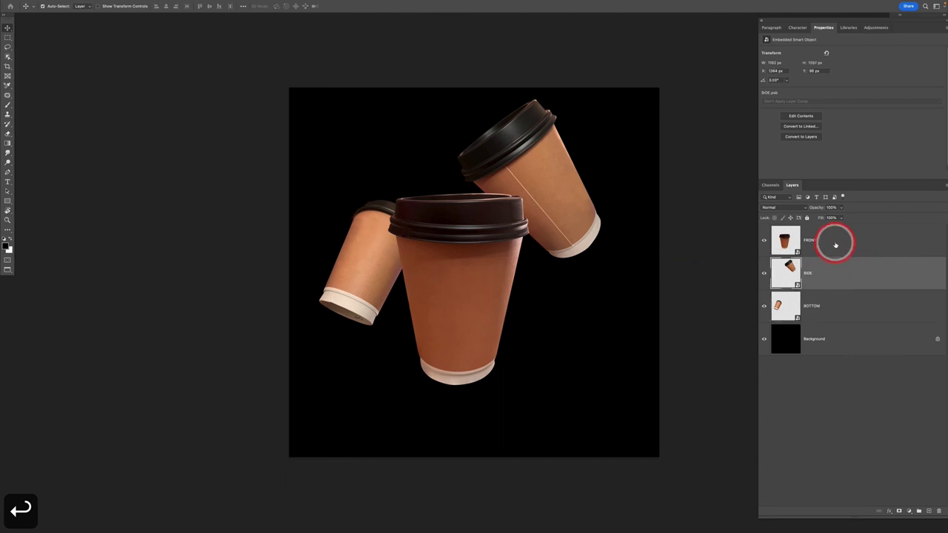
{"action": "left_click", "coordinate": [836, 245]}
{"action": "key", "text": "v"}
{"action": "key", "text": "super+t"}
{"action": "left_click_drag", "start_coordinate": [509, 221], "coordinate": [512, 214]}
{"action": "key", "text": "Return"}
- Select the FRONT, SIDE and BOTTOM layers and move the three cups together down to the middle of the canvas
{"action": "left_click", "coordinate": [841, 281]}
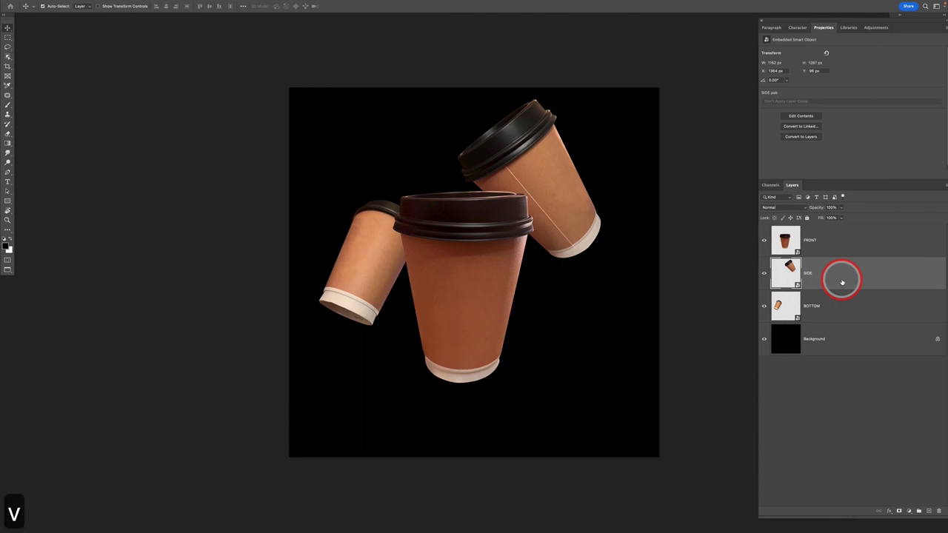
{"action": "left_click", "coordinate": [819, 241], "text": "shift"}
{"action": "left_click", "coordinate": [835, 313], "text": "shift"}
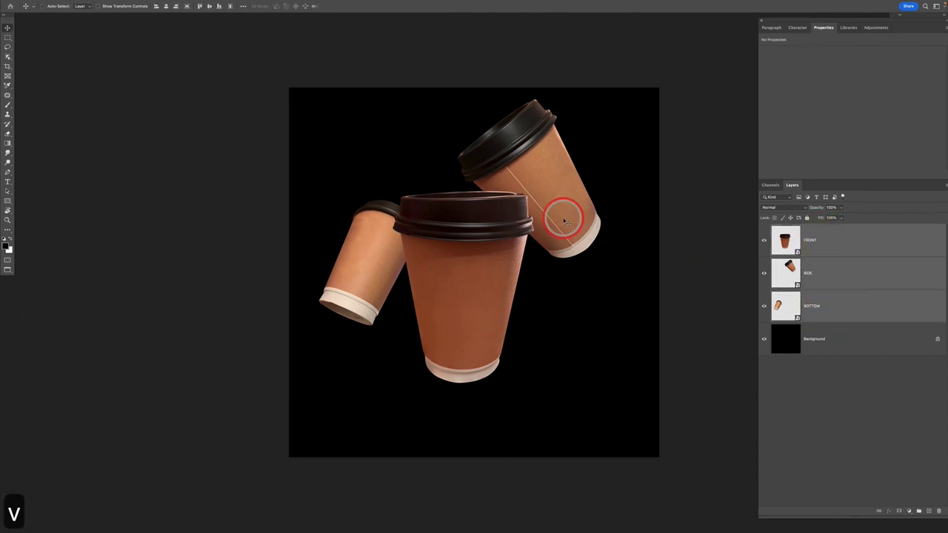
{"action": "key", "text": "super+t"}
{"action": "left_click_drag", "start_coordinate": [564, 220], "coordinate": [569, 242]}
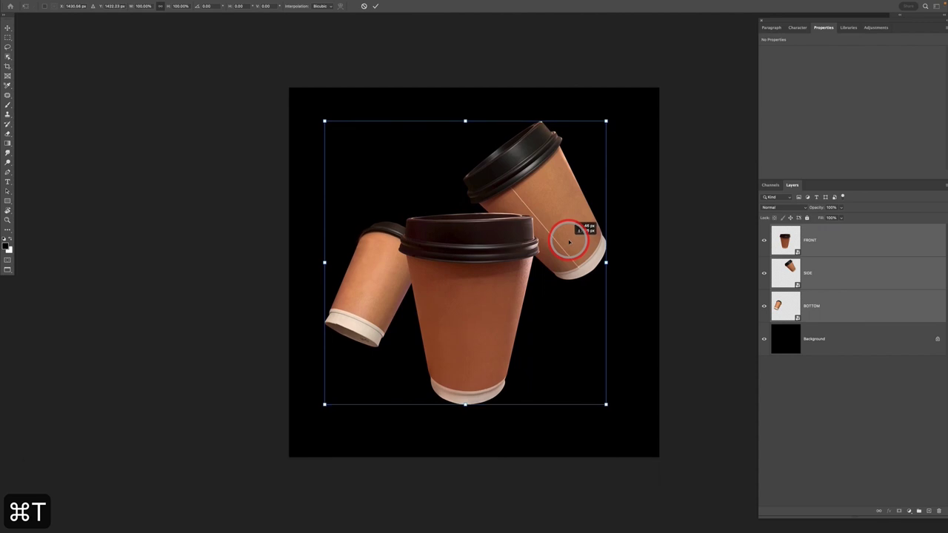
{"action": "key", "text": "Return"}
{"action": "key", "text": "v"}
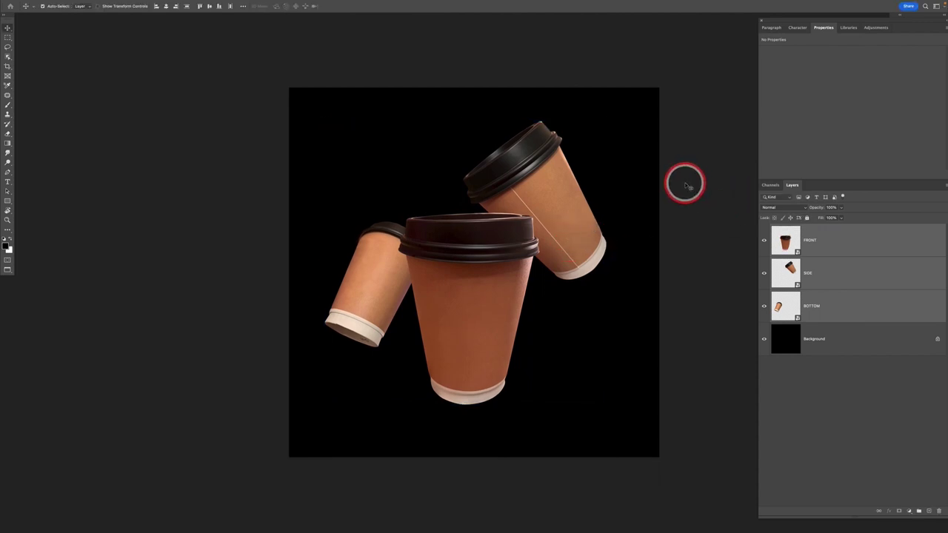
{"action": "key", "text": "super+s"}
{"action": "key", "text": "Escape"}
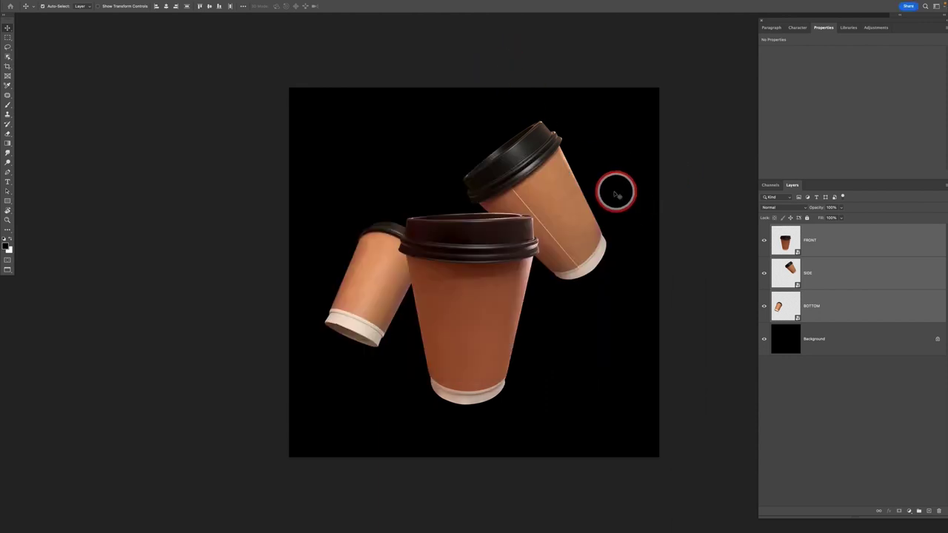
- Select the FRONT layer and hide the SIDE and BOTTOM layers
{"action": "left_click", "coordinate": [859, 244]}
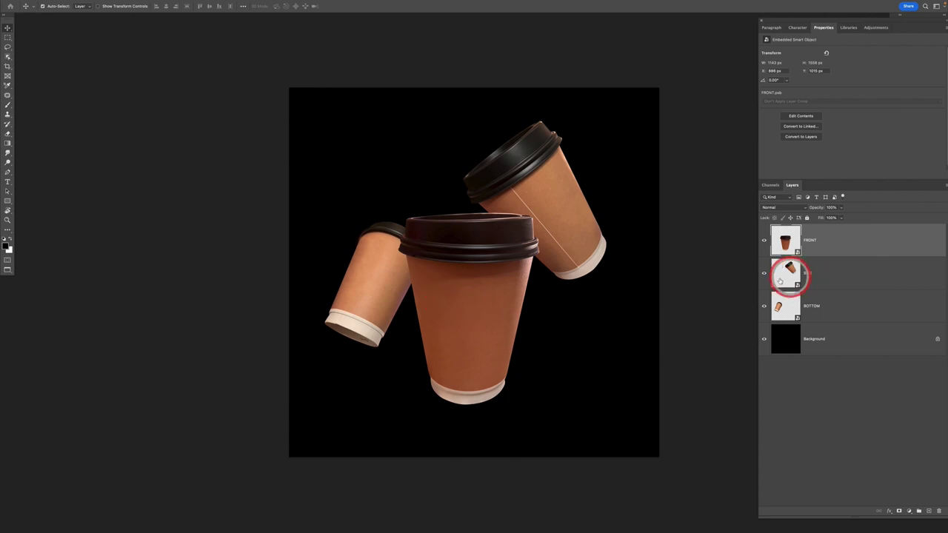
{"action": "left_click_drag", "start_coordinate": [766, 280], "coordinate": [767, 313]}
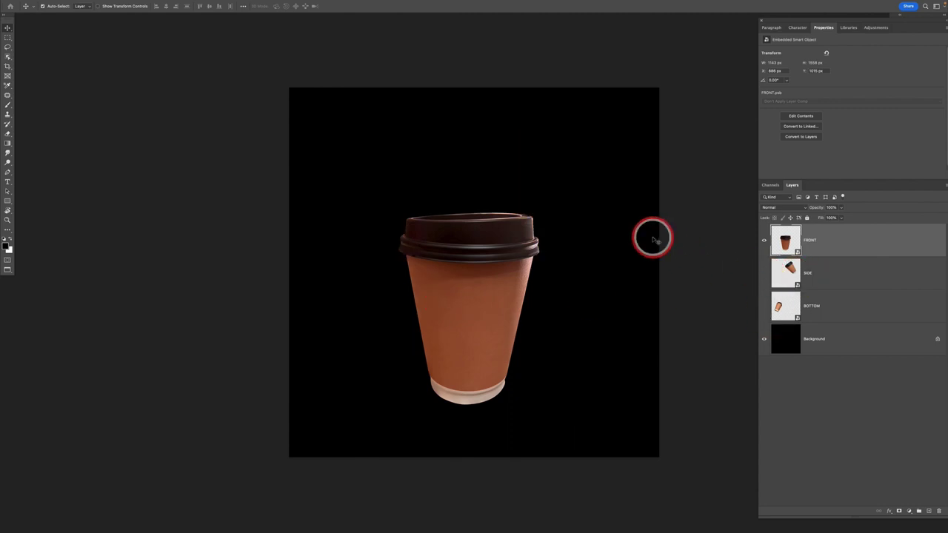
- Draw a closed Pen tool path around the front cup's lid, following the curve of its lower rim closely
{"action": "key", "text": "super+equal"}
{"action": "key", "text": "super+equal"}
{"action": "key", "text": "p"}
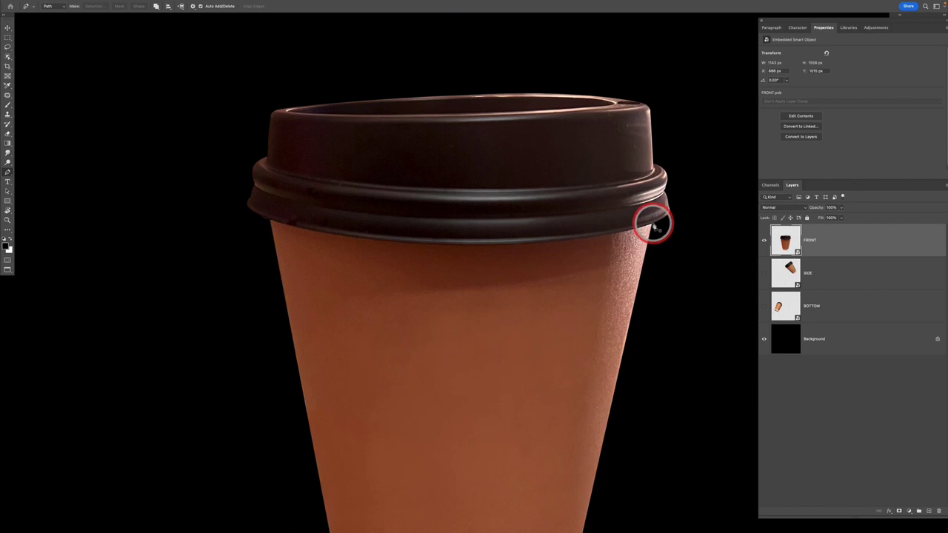
{"action": "left_click", "coordinate": [652, 225]}
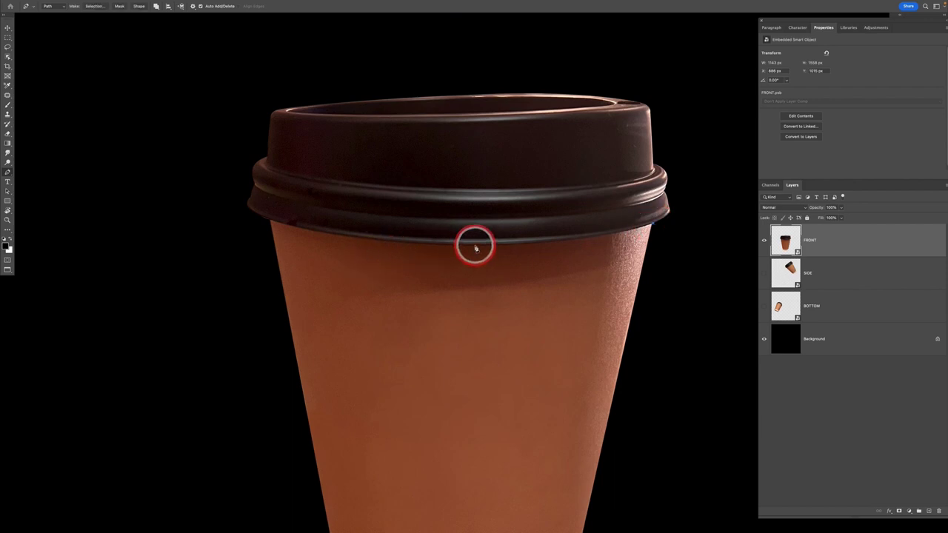
{"action": "left_click_drag", "start_coordinate": [474, 247], "coordinate": [357, 245]}
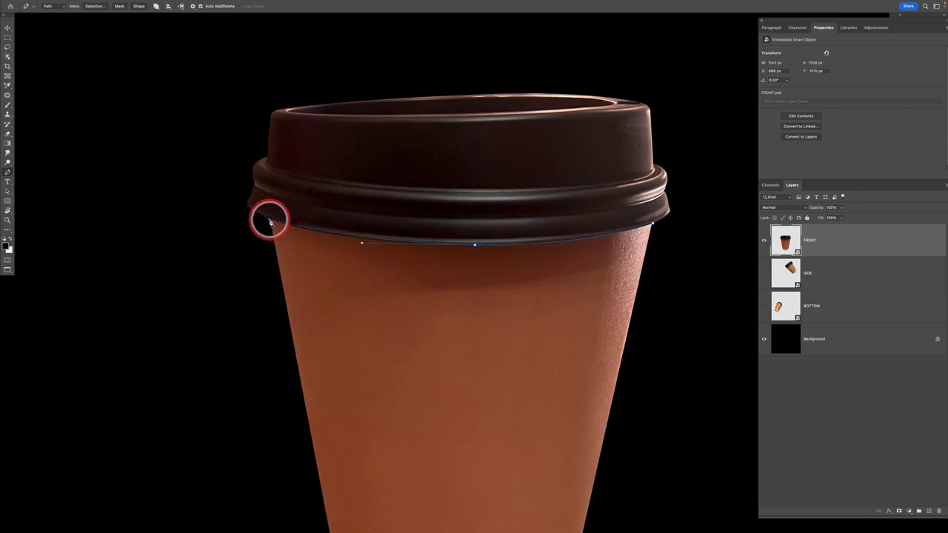
{"action": "left_click_drag", "start_coordinate": [270, 223], "coordinate": [250, 213]}
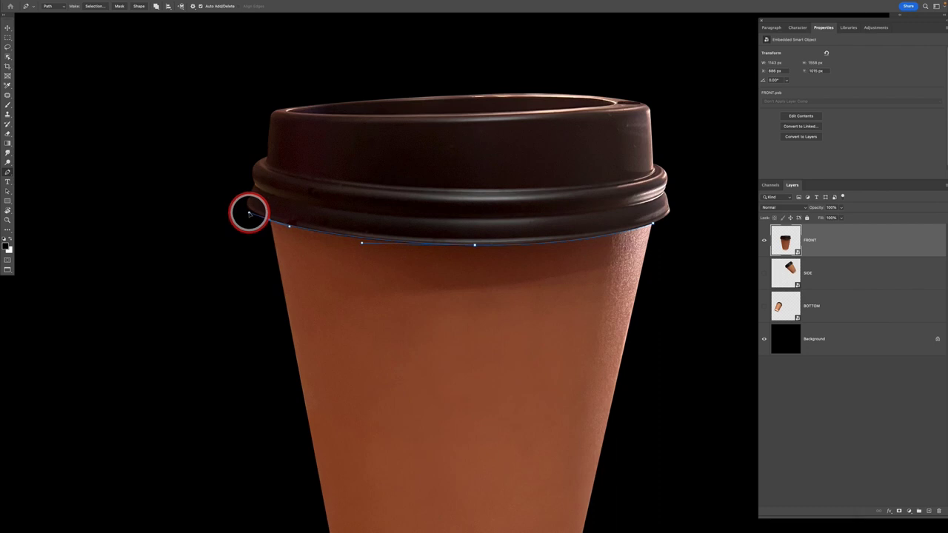
{"action": "left_click", "coordinate": [220, 201]}
{"action": "left_click", "coordinate": [253, 69]}
{"action": "left_click", "coordinate": [679, 57]}
{"action": "left_click", "coordinate": [711, 118]}
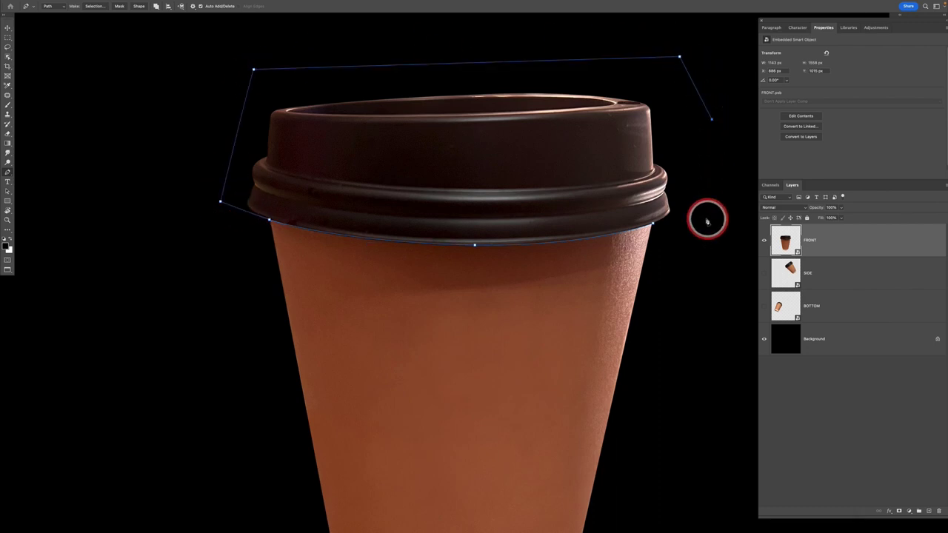
{"action": "left_click", "coordinate": [704, 219]}
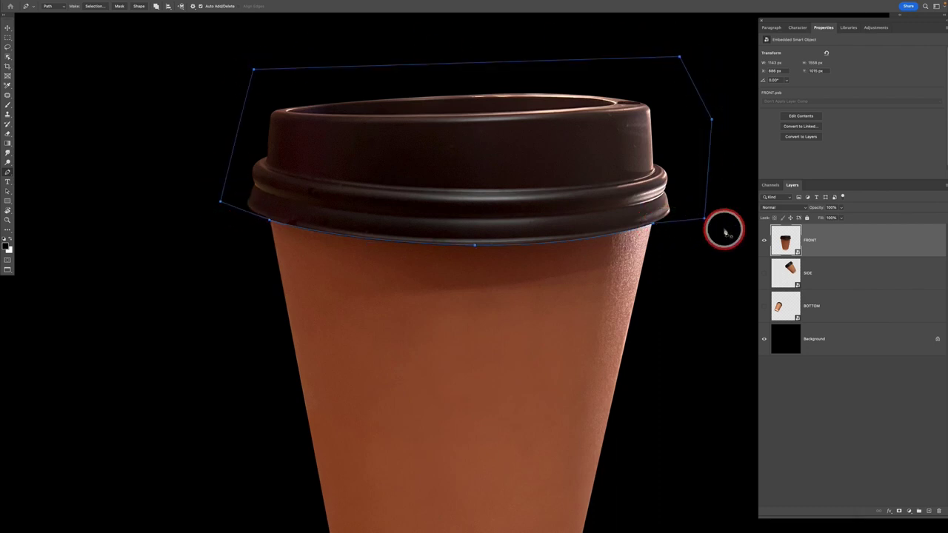
- Turn the lid path into a selection and add a Black & White adjustment layer masked to it
{"action": "key", "text": "super+Return"}
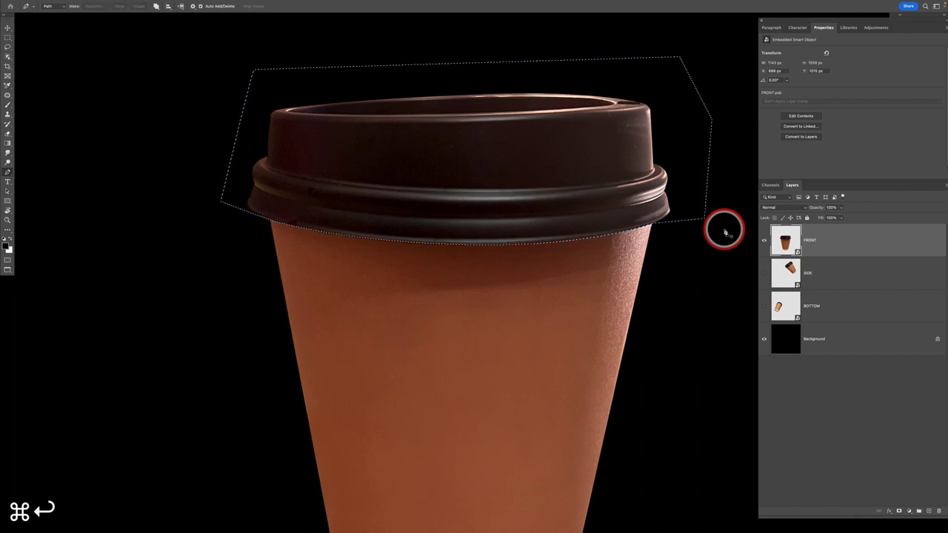
{"action": "left_click", "coordinate": [910, 511]}
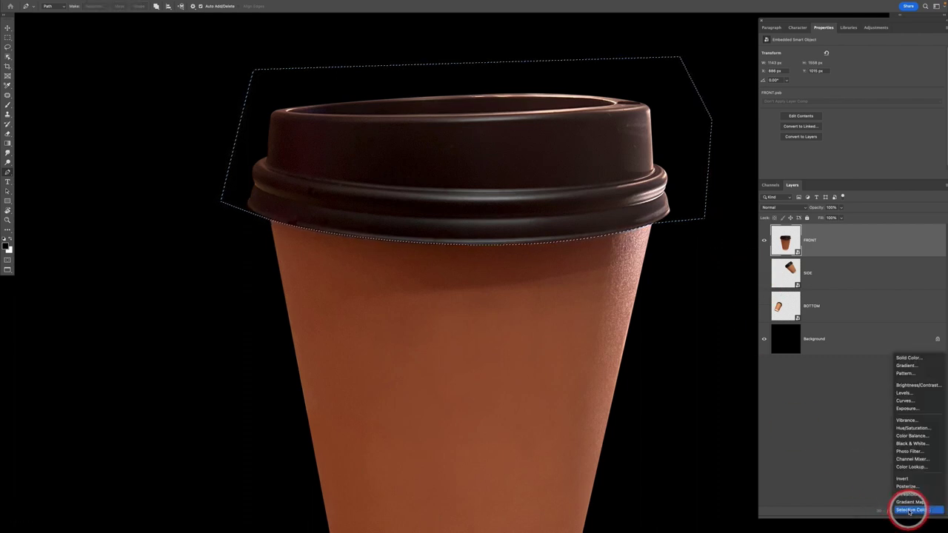
{"action": "left_click", "coordinate": [911, 444]}
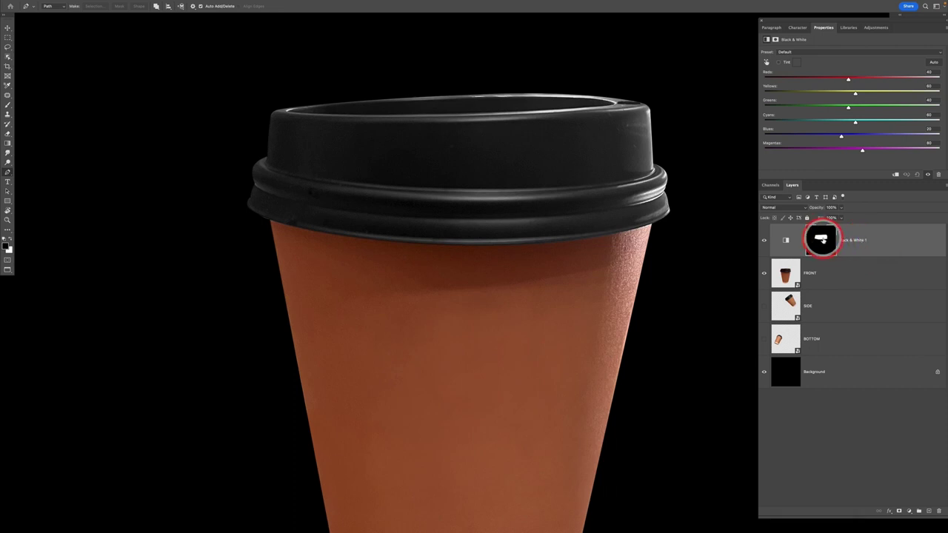
- Start a Pen tool path on the FRONT layer, tracing the cup body's upper edge along the lid's curved lower rim
{"action": "left_click", "coordinate": [820, 275]}
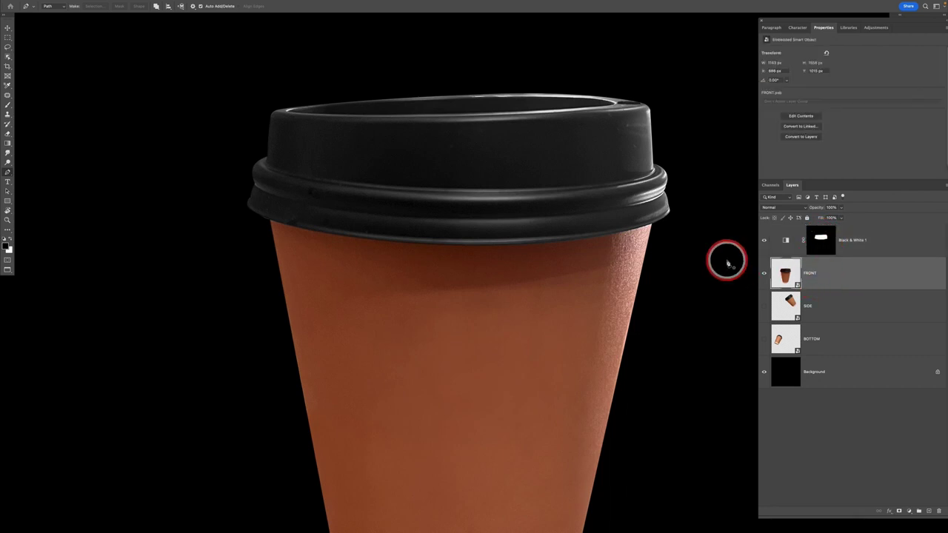
{"action": "key", "text": "p"}
{"action": "left_click", "coordinate": [652, 224]}
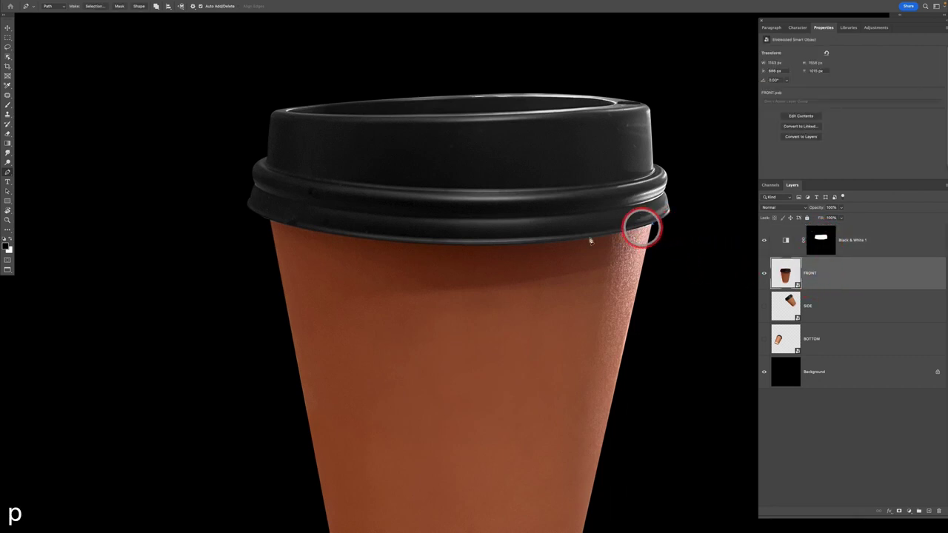
{"action": "left_click_drag", "start_coordinate": [461, 246], "coordinate": [410, 244]}
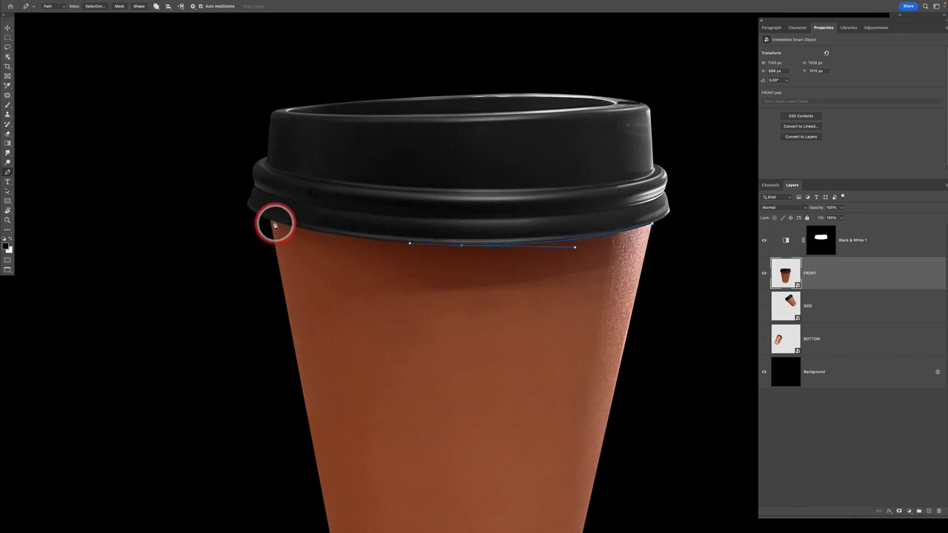
{"action": "left_click_drag", "start_coordinate": [271, 222], "coordinate": [239, 256]}
- Continue the path down outside the cup body, along the curved edge above the pale base, and back up to close it at the lid
{"action": "left_click_drag", "start_coordinate": [307, 459], "coordinate": [400, 361]}
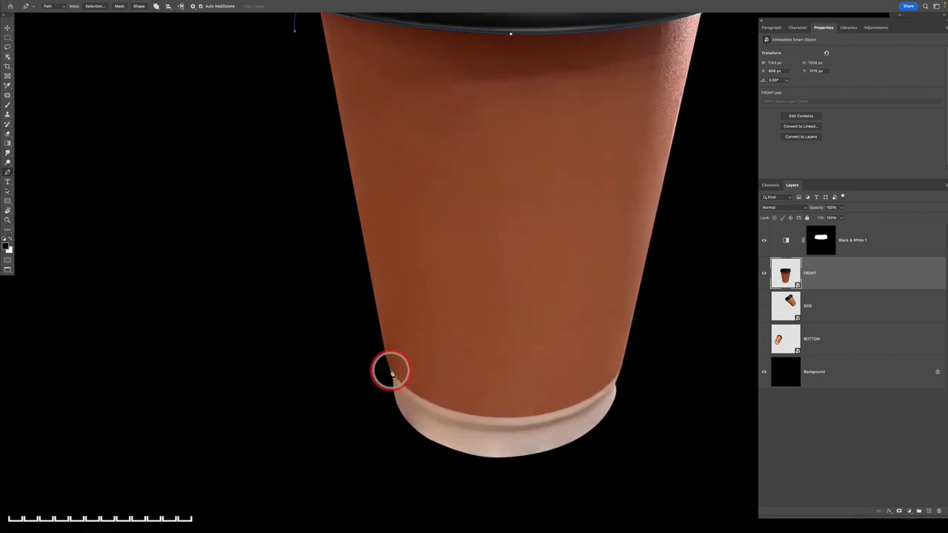
{"action": "left_click", "coordinate": [385, 367]}
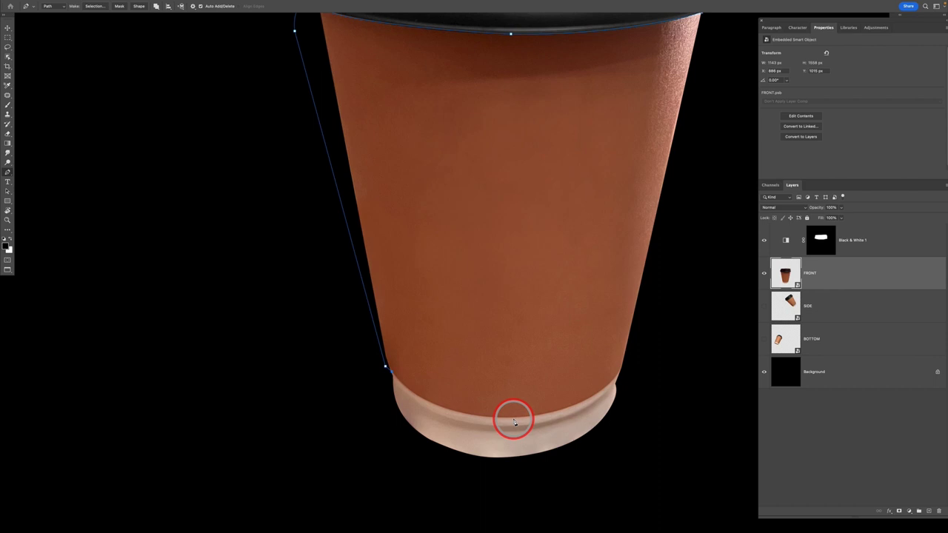
{"action": "left_click_drag", "start_coordinate": [518, 420], "coordinate": [607, 419]}
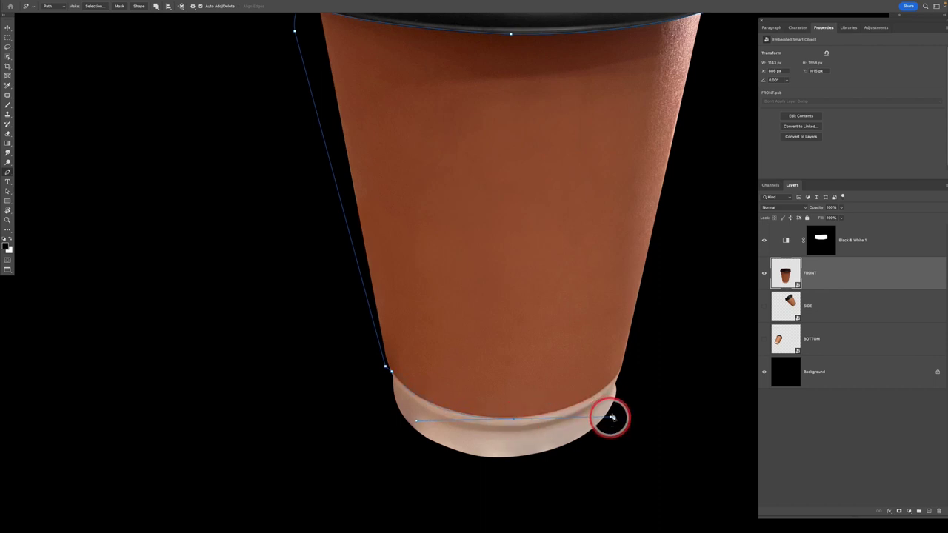
{"action": "key", "text": "super+z"}
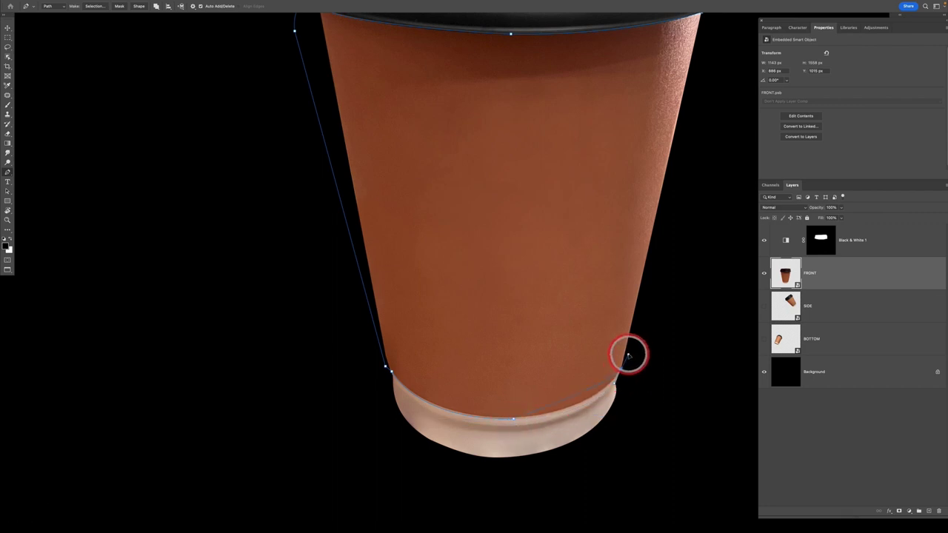
{"action": "left_click_drag", "start_coordinate": [620, 370], "coordinate": [656, 275]}
{"action": "scroll", "coordinate": [662, 260], "scroll_direction": "up", "scroll_amount": 10}
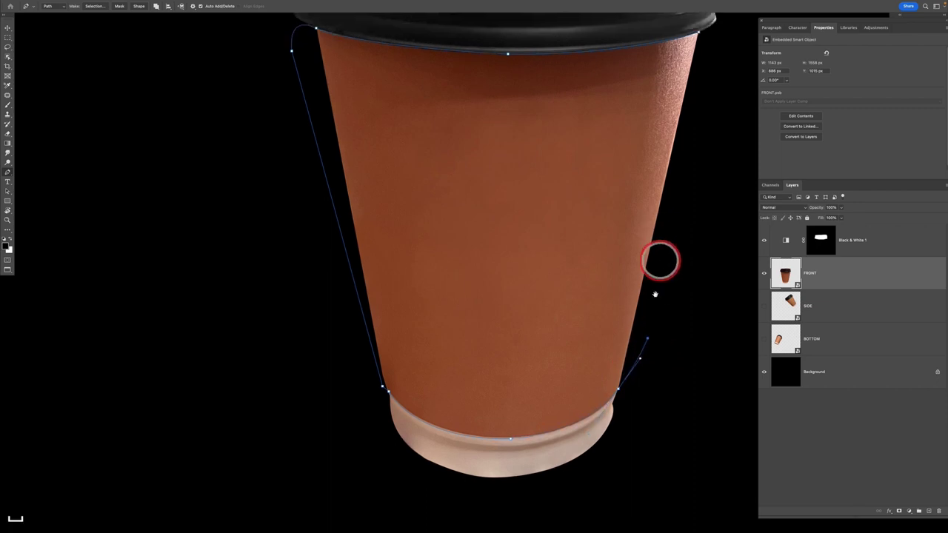
{"action": "scroll", "coordinate": [670, 354], "scroll_direction": "up", "scroll_amount": 5}
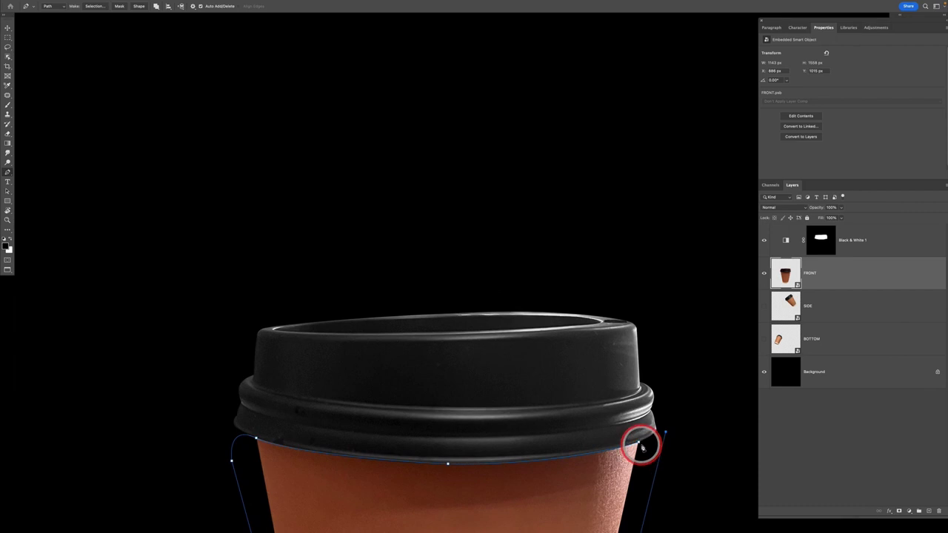
- Turn the body path into a selection and add a Hue/Saturation adjustment masked to it with Saturation at -100
{"action": "key", "text": "super+Return"}
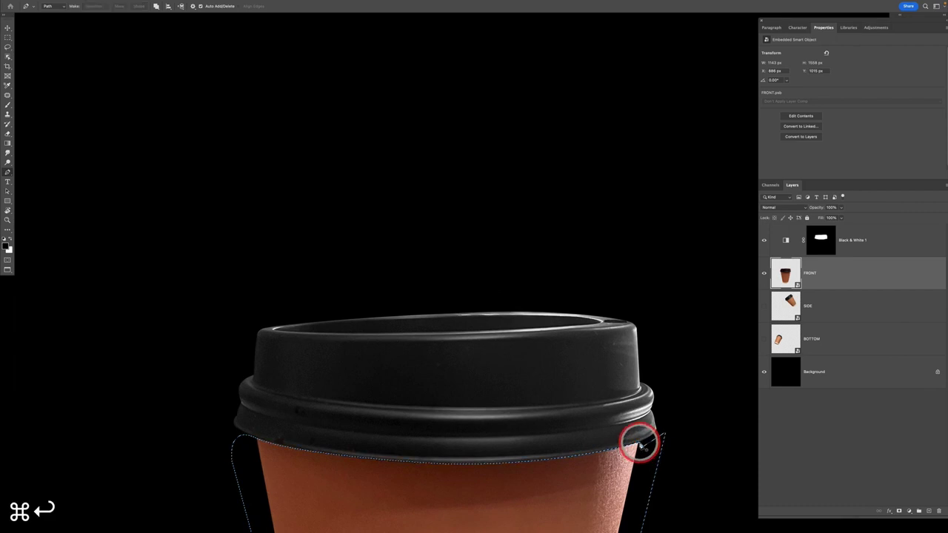
{"action": "key", "text": "super+0"}
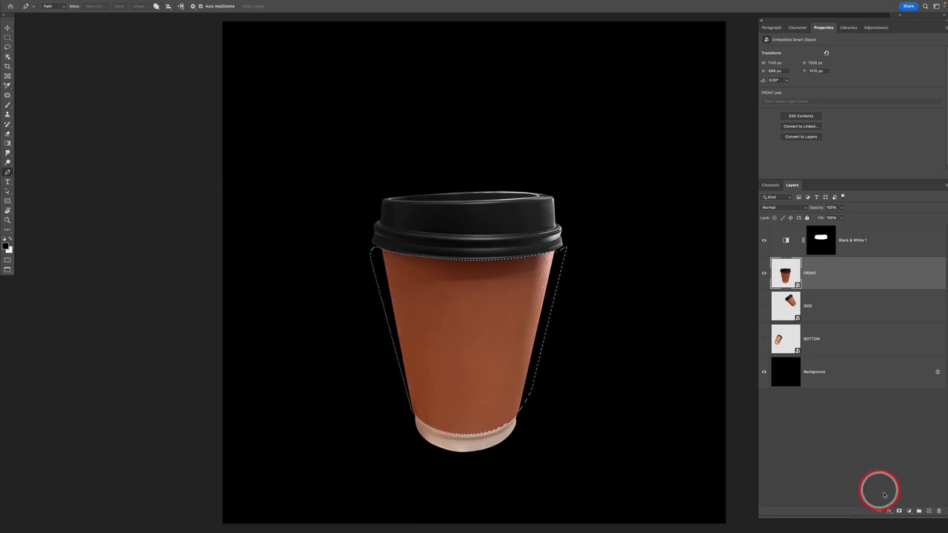
{"action": "left_click", "coordinate": [908, 511]}
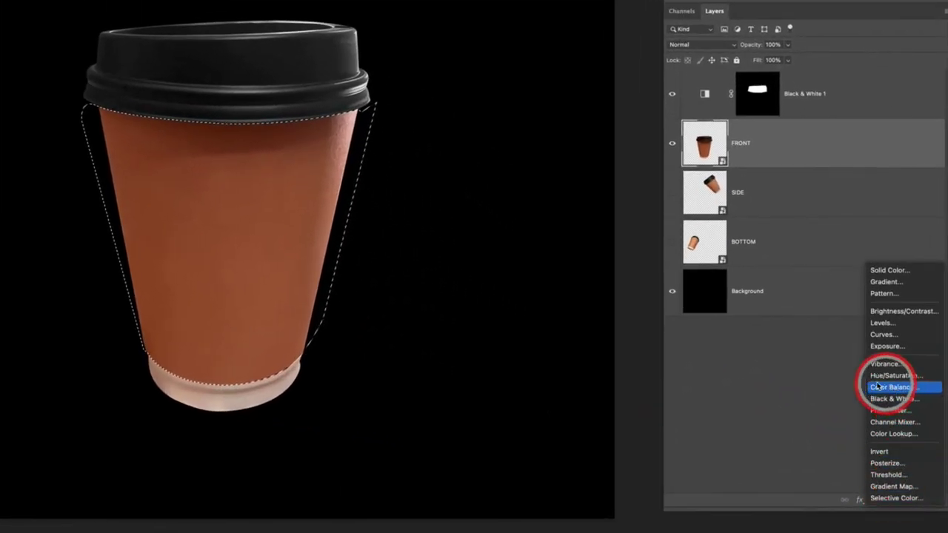
{"action": "left_click", "coordinate": [887, 377]}
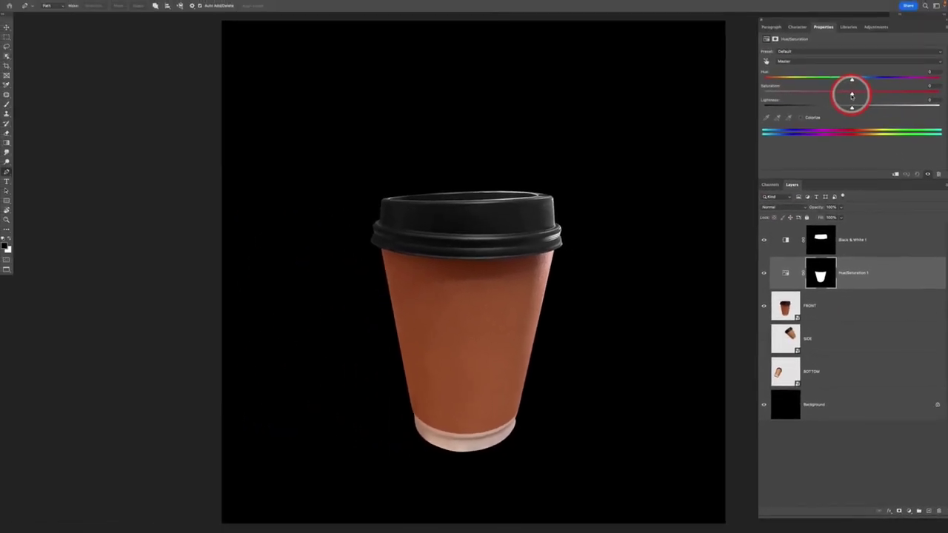
{"action": "left_click_drag", "start_coordinate": [852, 94], "coordinate": [765, 95]}
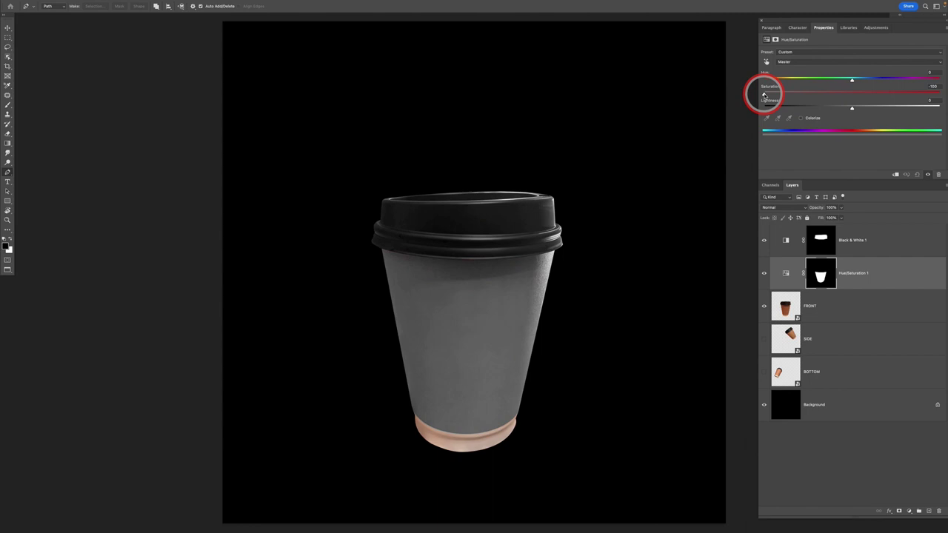
- Combine the lid and body masks into one selection, invert it, and add a Black & White adjustment directly above the FRONT layer
{"action": "left_click", "coordinate": [838, 308]}
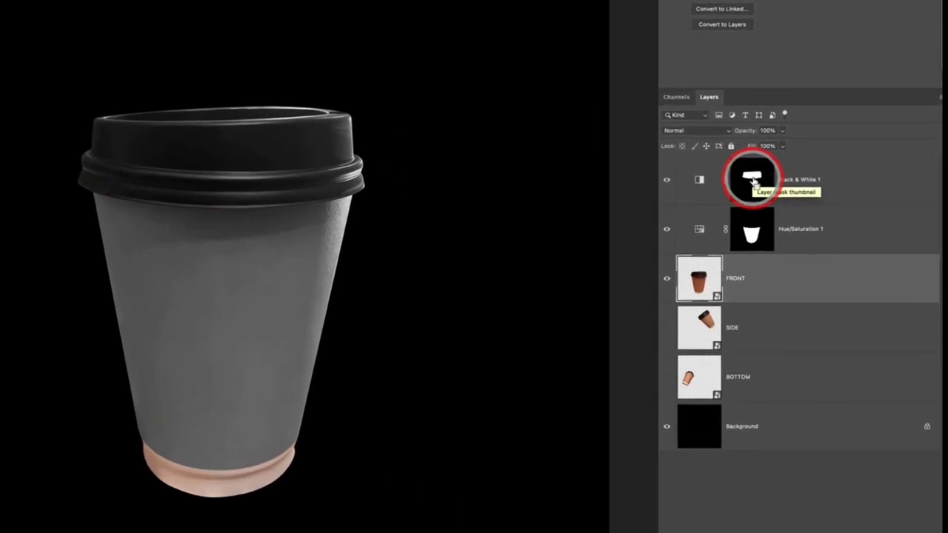
{"action": "left_click", "coordinate": [753, 180], "text": "ctrl"}
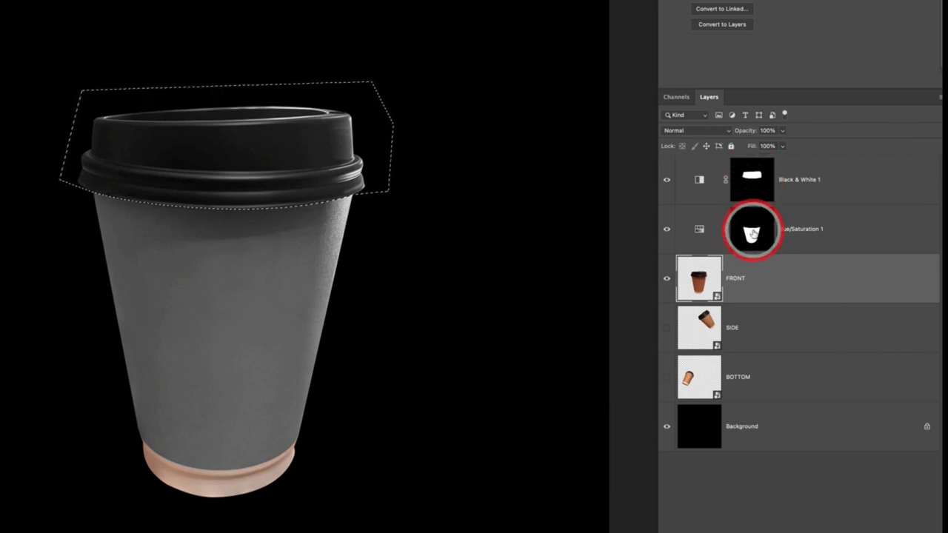
{"action": "left_click", "coordinate": [752, 234], "text": "ctrl+shift"}
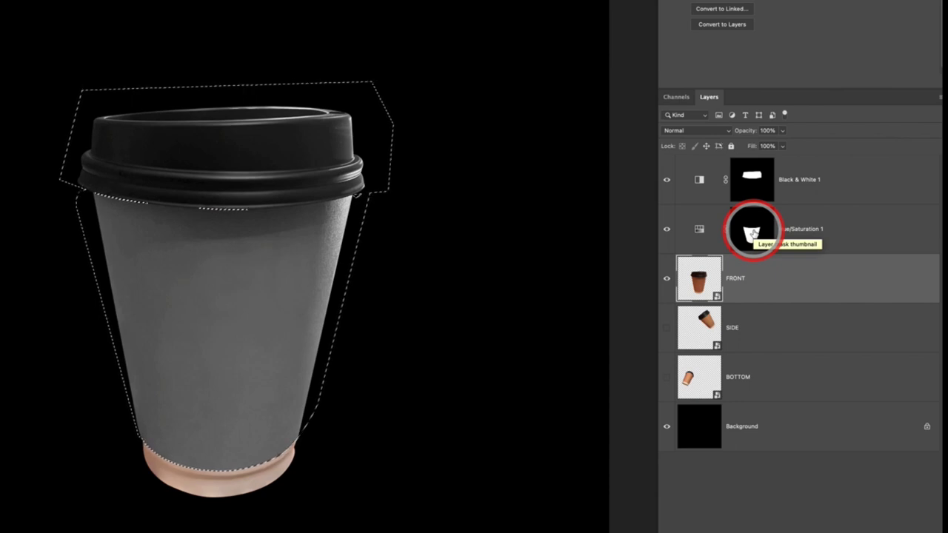
{"action": "key", "text": "ctrl+shift+i"}
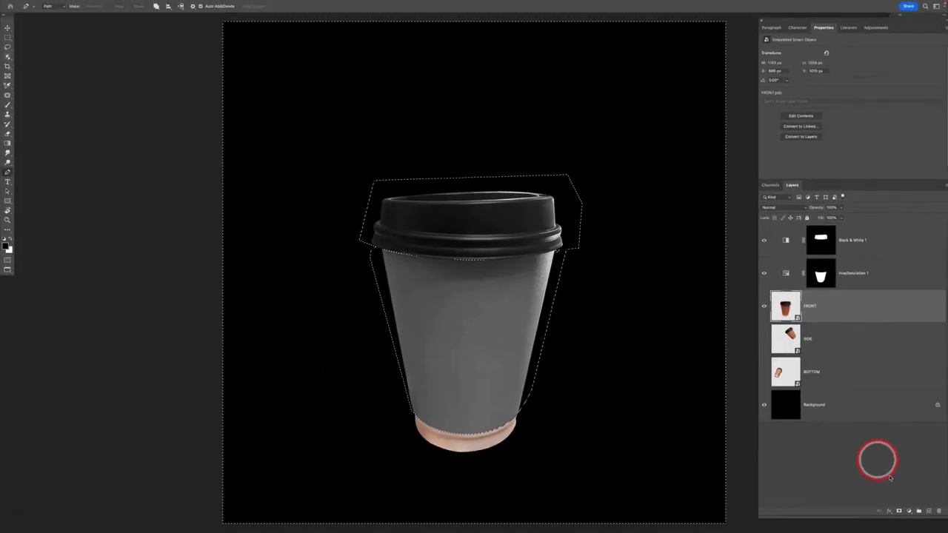
{"action": "left_click", "coordinate": [908, 511]}
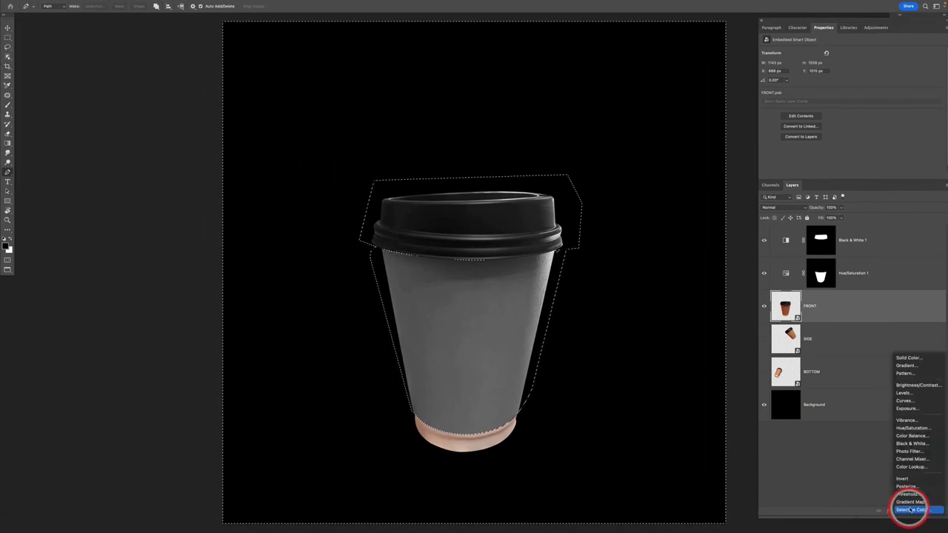
{"action": "left_click", "coordinate": [909, 445]}
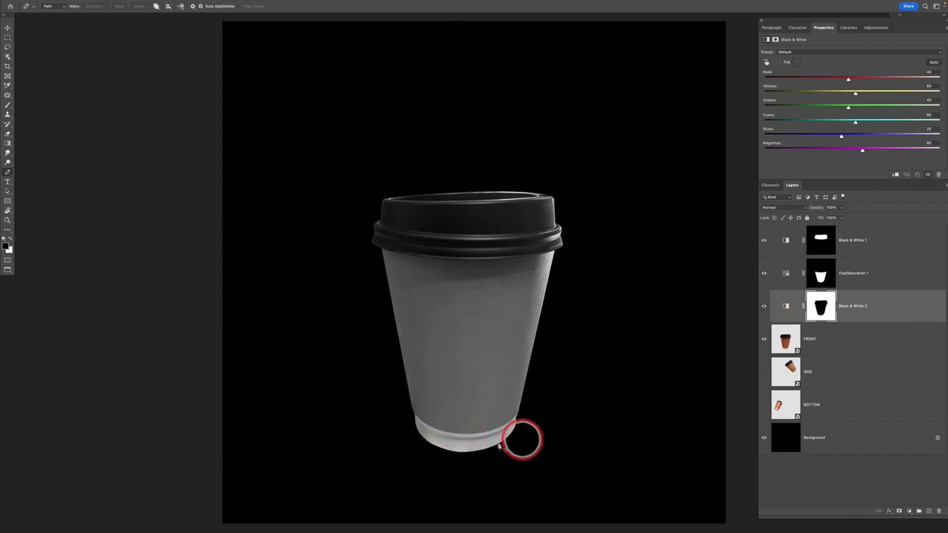
- Load the Hue/Saturation 1 mask as a selection and add a second Hue/Saturation adjustment for the cup body above it
{"action": "left_click", "coordinate": [897, 276]}
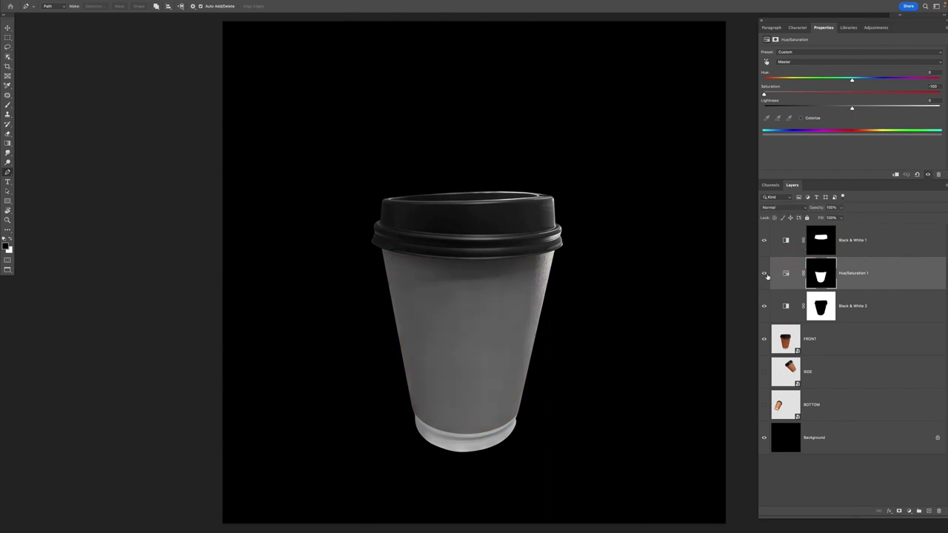
{"action": "left_click", "coordinate": [821, 278], "text": "super"}
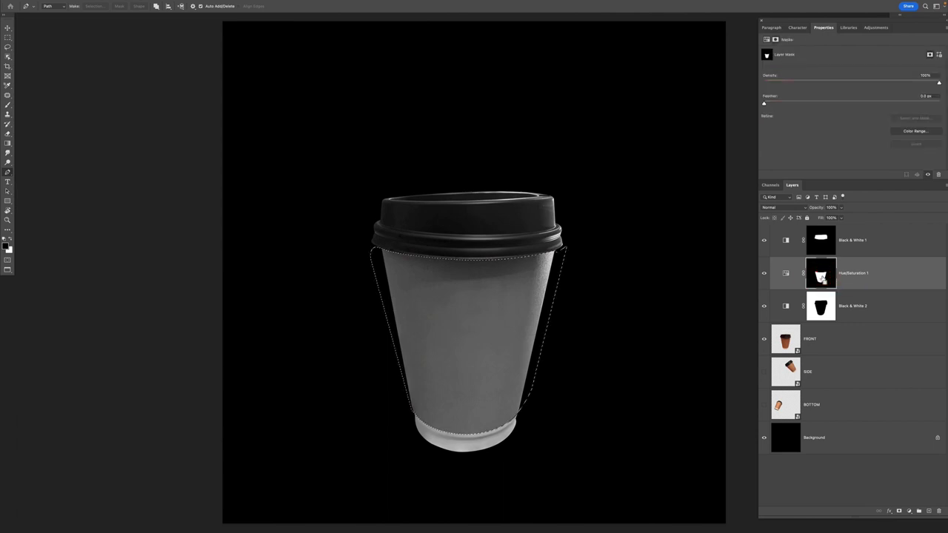
{"action": "left_click", "coordinate": [910, 511]}
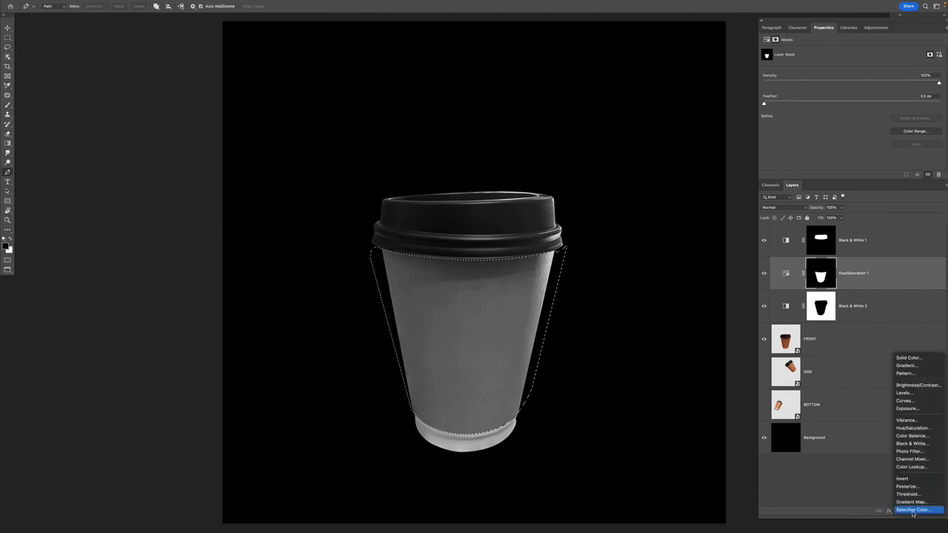
{"action": "left_click", "coordinate": [912, 428]}
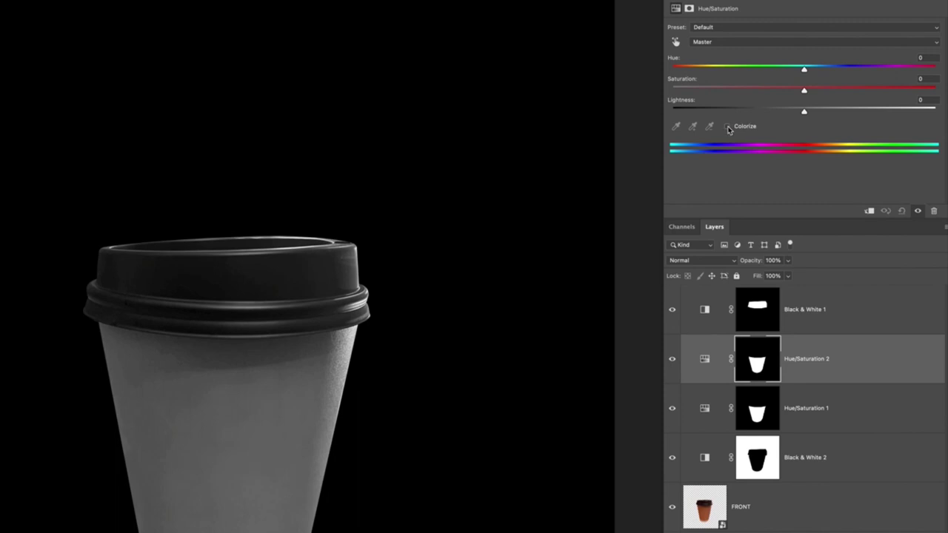
- Turn on Colorize for the new Hue/Saturation adjustment and try several body hues before settling on red at Hue 0
{"action": "left_click", "coordinate": [727, 127]}
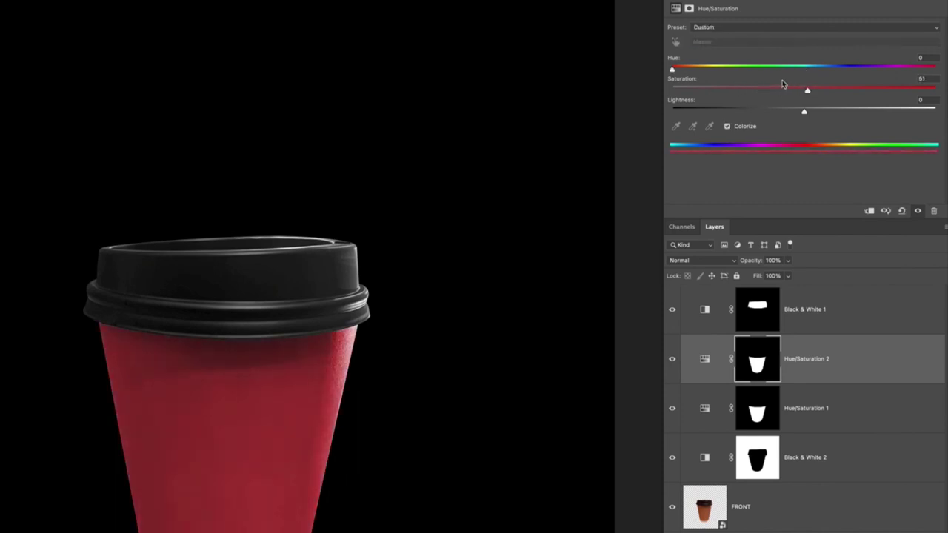
{"action": "left_click_drag", "start_coordinate": [678, 70], "coordinate": [751, 71]}
{"action": "left_click_drag", "start_coordinate": [808, 70], "coordinate": [626, 66]}
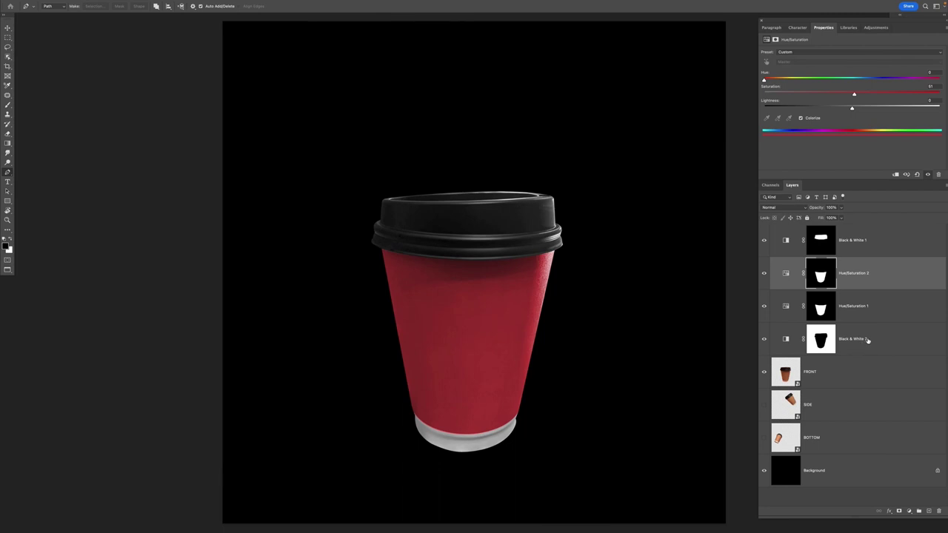
- Rename the Hue/Saturation 2 layer as MAIN CUP COLOR and the Black & White 1 layer as CUP LID
{"action": "double_click", "coordinate": [855, 274]}
{"action": "type", "text": "MAIN CUP COLOR"}
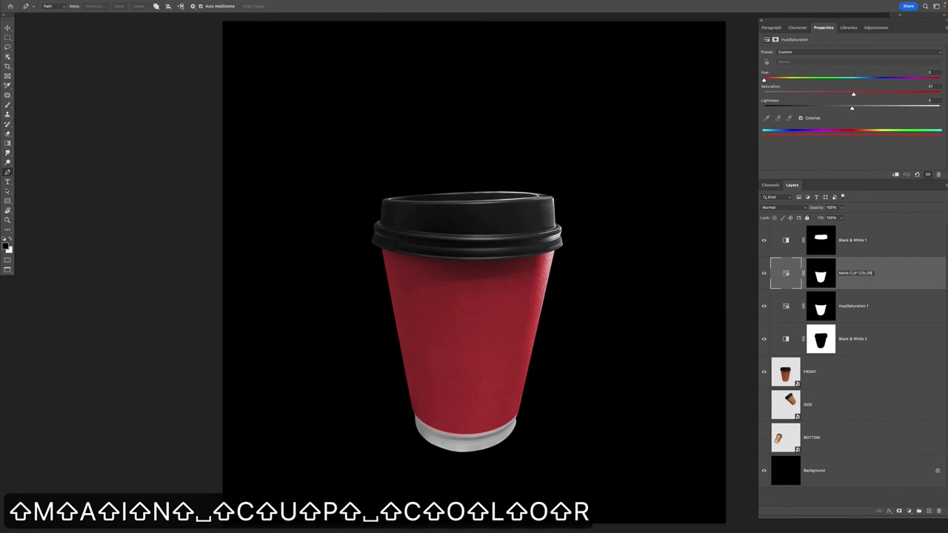
{"action": "key", "text": "Return"}
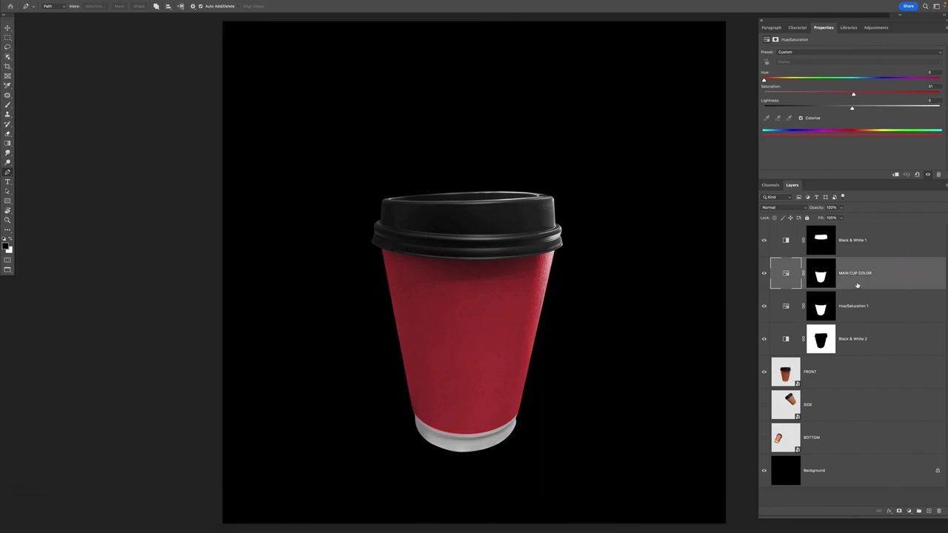
{"action": "double_click", "coordinate": [859, 240]}
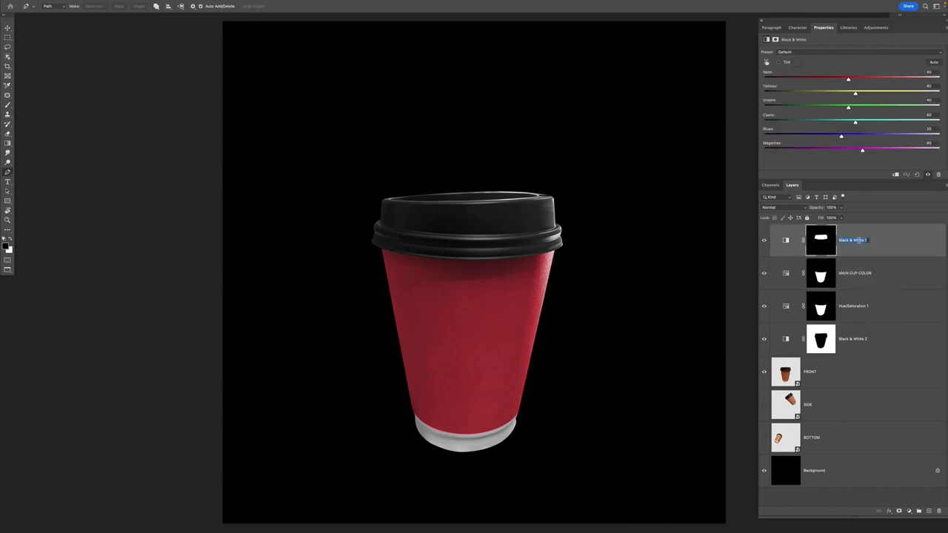
{"action": "type", "text": "L"}
{"action": "key", "text": "BackSpace"}
{"action": "type", "text": "CUP_LID"}
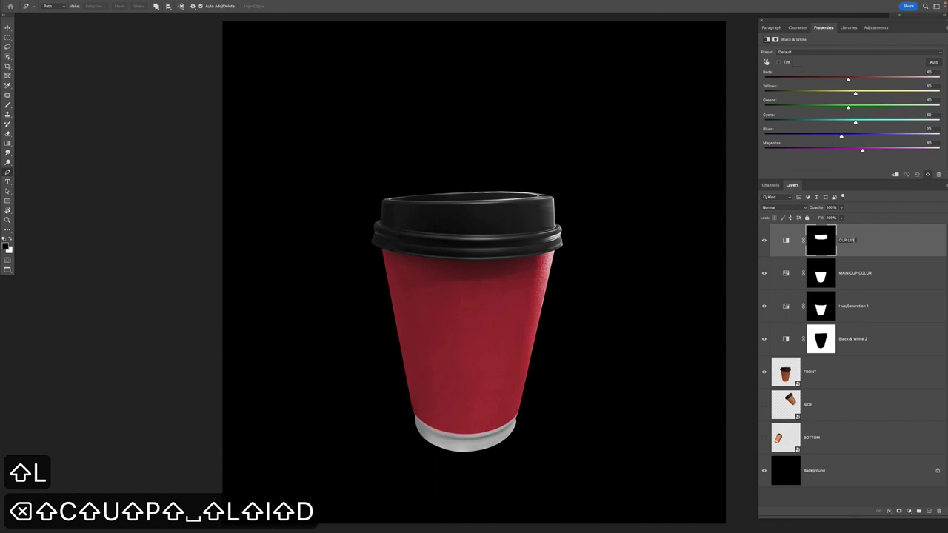
{"action": "key", "text": "Return"}
- Rename the Black & White 2 layer as CUP BOTTOM and the Hue/Saturation 1 layer as MAIN CUP SATURATION
{"action": "double_click", "coordinate": [856, 340]}
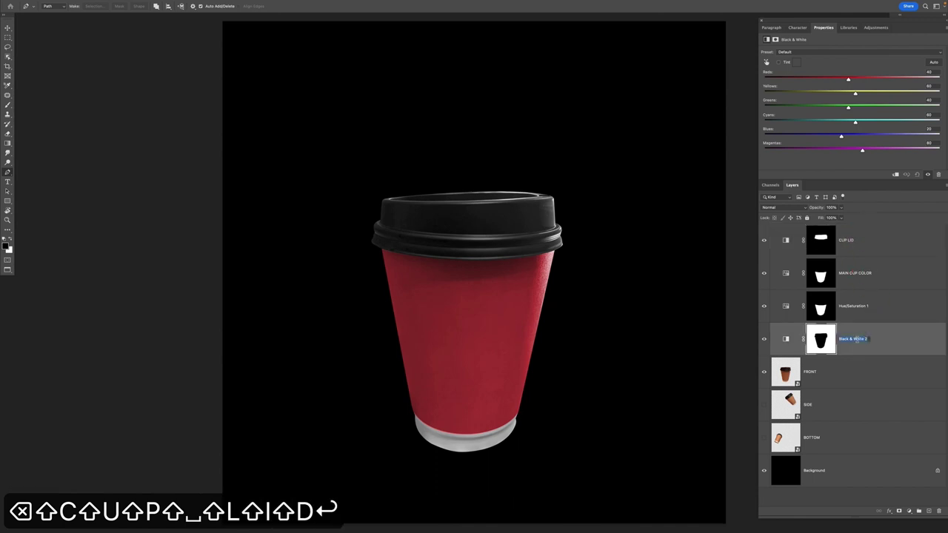
{"action": "type", "text": "CUP_BOTTOM"}
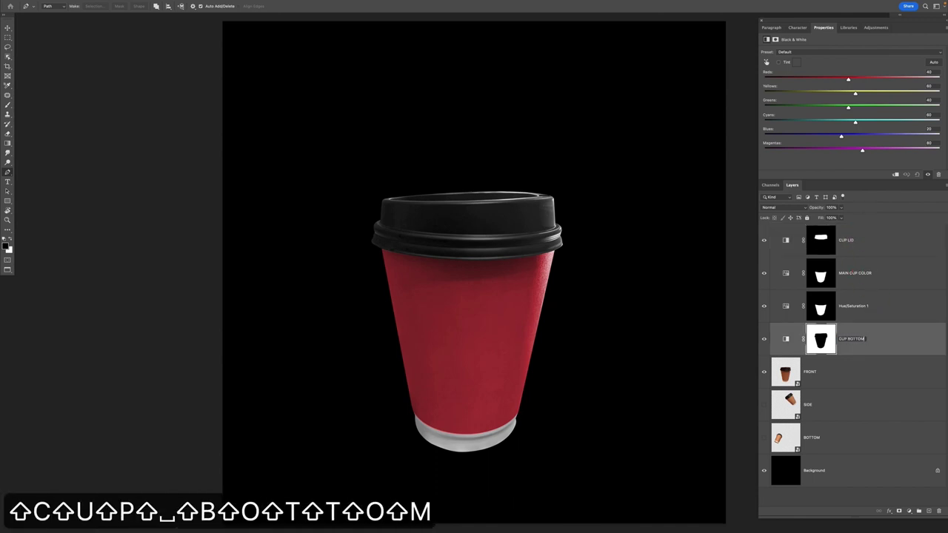
{"action": "key", "text": "Return"}
{"action": "double_click", "coordinate": [856, 306]}
{"action": "type", "text": "MAIN_CUP_SATUR"}
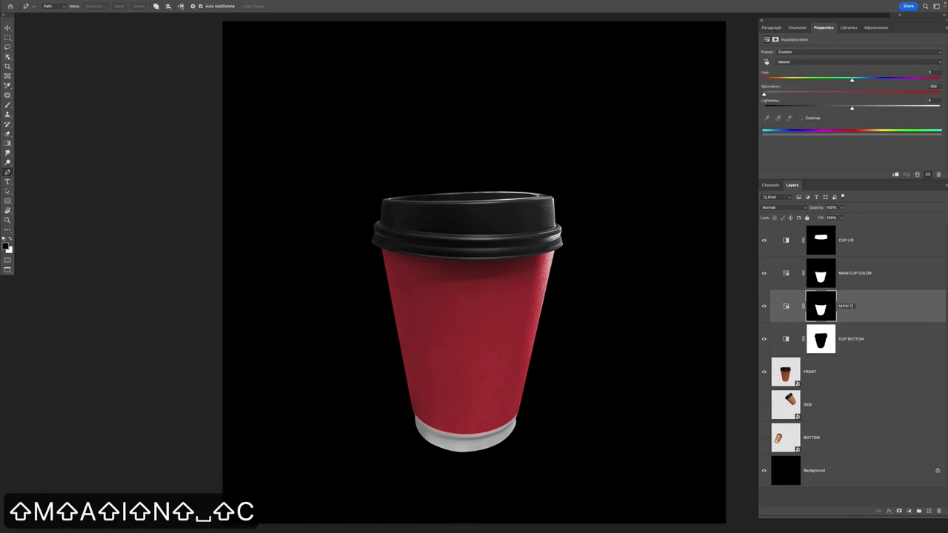
{"action": "type", "text": "ATION"}
{"action": "key", "text": "Return"}
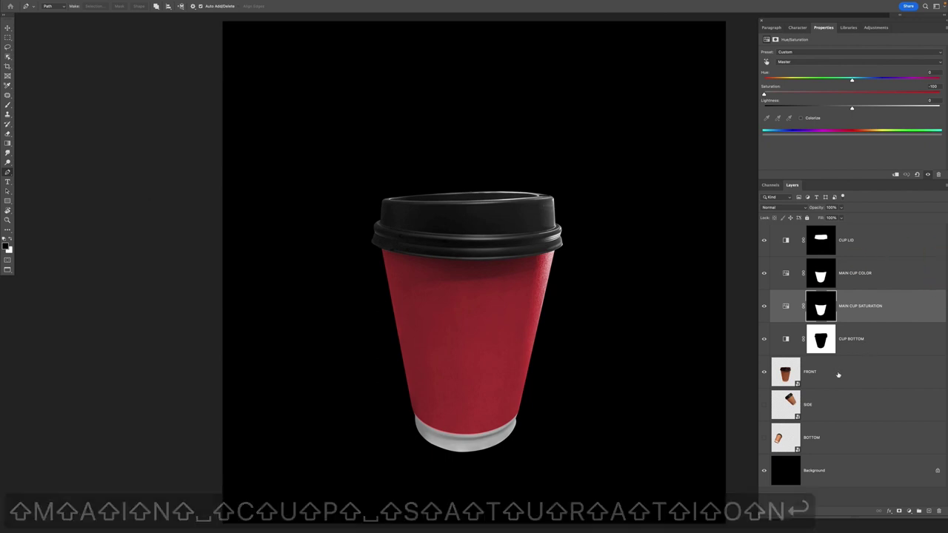
- Group the FRONT smart object with its four adjustment layers and name the group FRONT
{"action": "left_click", "coordinate": [862, 378]}
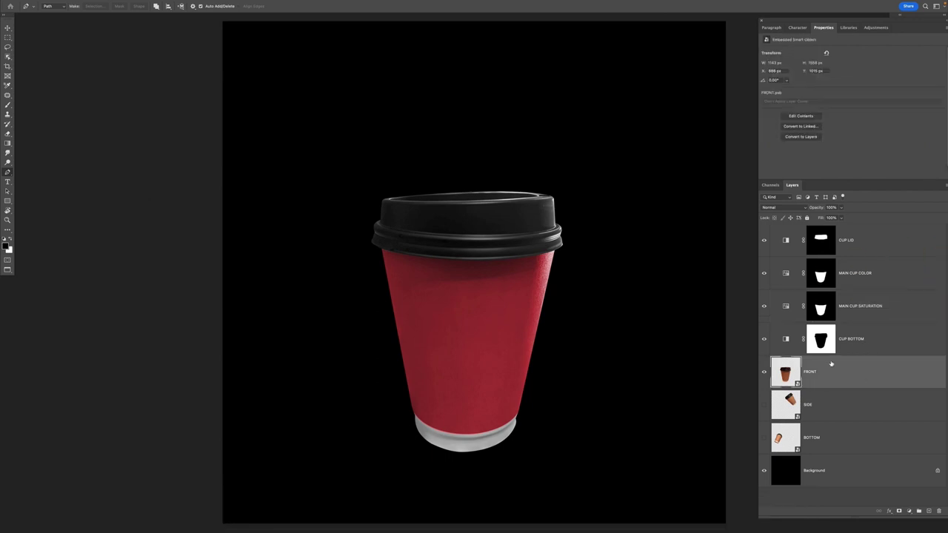
{"action": "left_click", "coordinate": [875, 241], "text": "shift"}
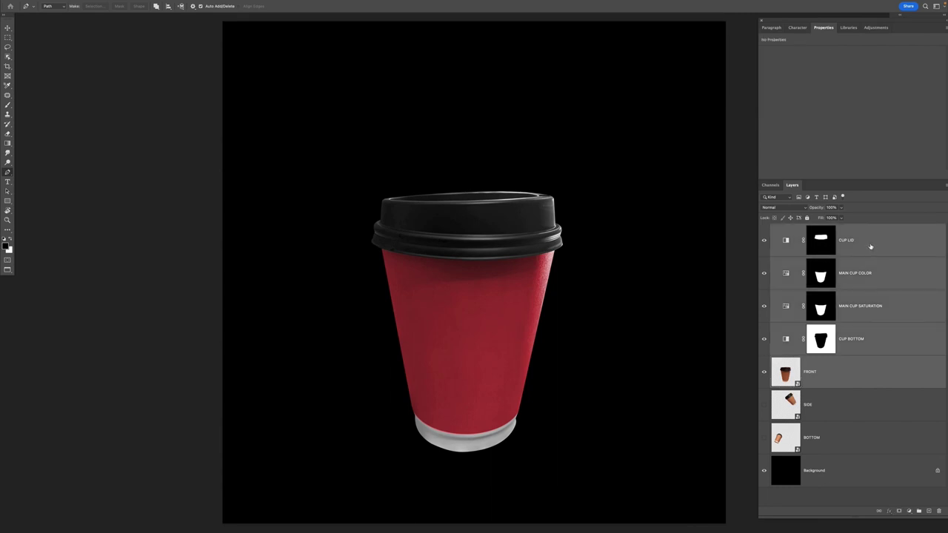
{"action": "key", "text": "super+g"}
{"action": "type", "text": "FRONT"}
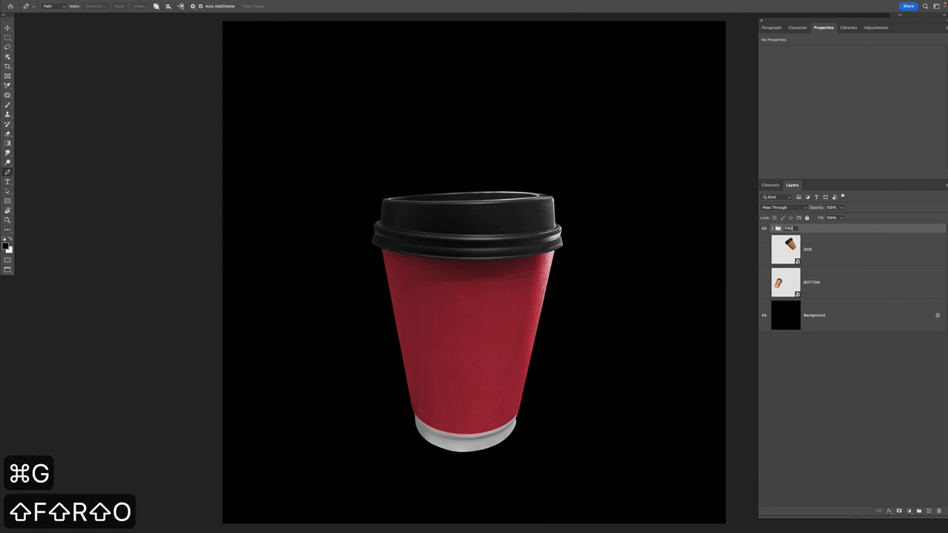
{"action": "key", "text": "Return"}
{"action": "key", "text": "v"}
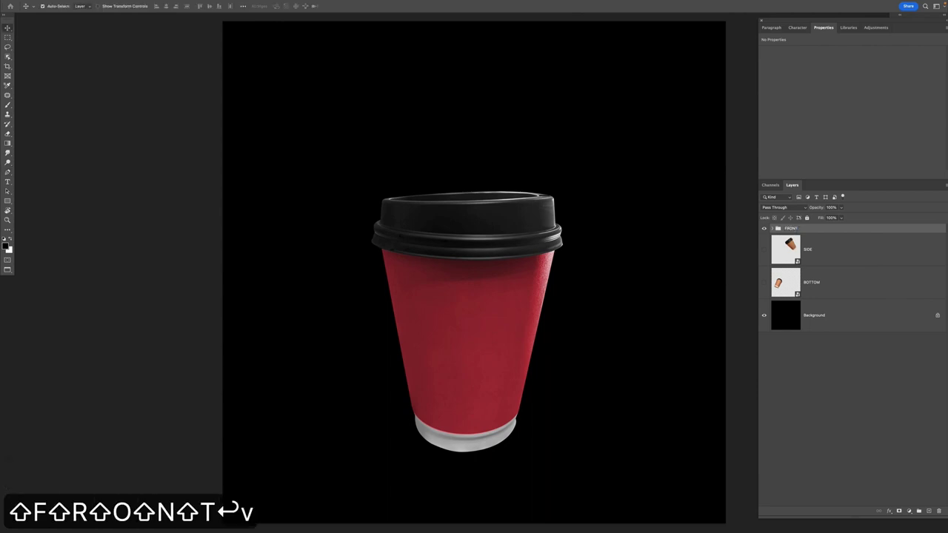
- Make the SIDE cup layer visible alongside the FRONT group
{"action": "left_click", "coordinate": [835, 250]}
{"action": "left_click", "coordinate": [764, 250]}
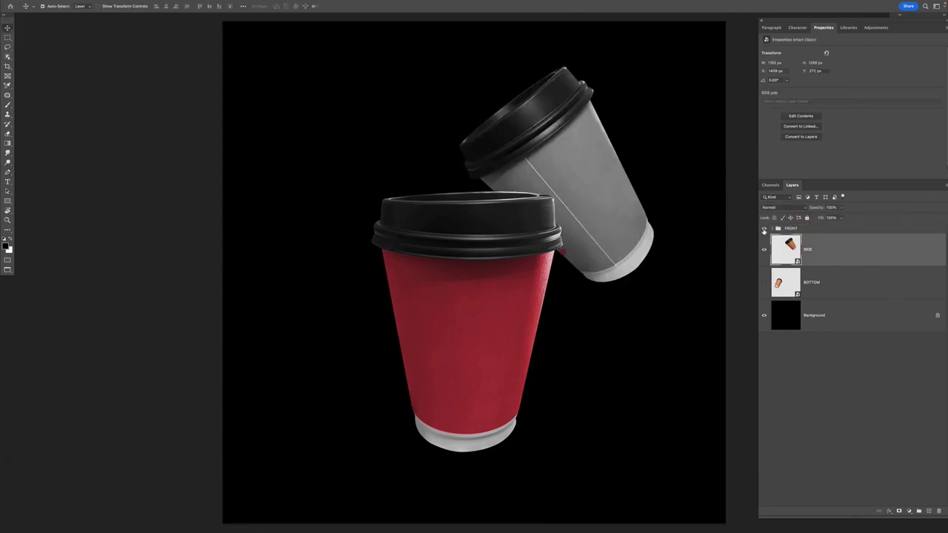
{"action": "left_click", "coordinate": [764, 229]}
{"action": "left_click", "coordinate": [769, 255]}
- Clip the CUP BOTTOM adjustment inside the FRONT group to the FRONT smart object
{"action": "left_click", "coordinate": [773, 228]}
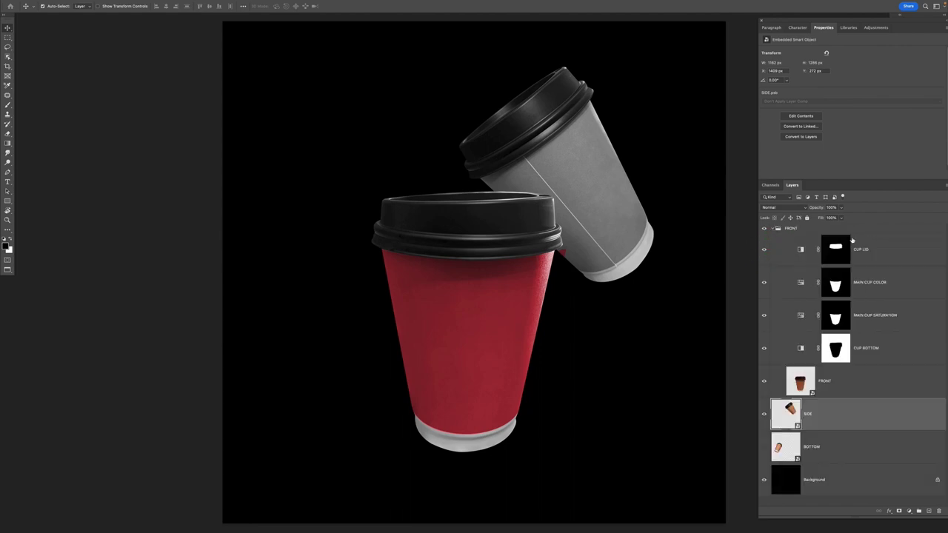
{"action": "left_click", "coordinate": [885, 356]}
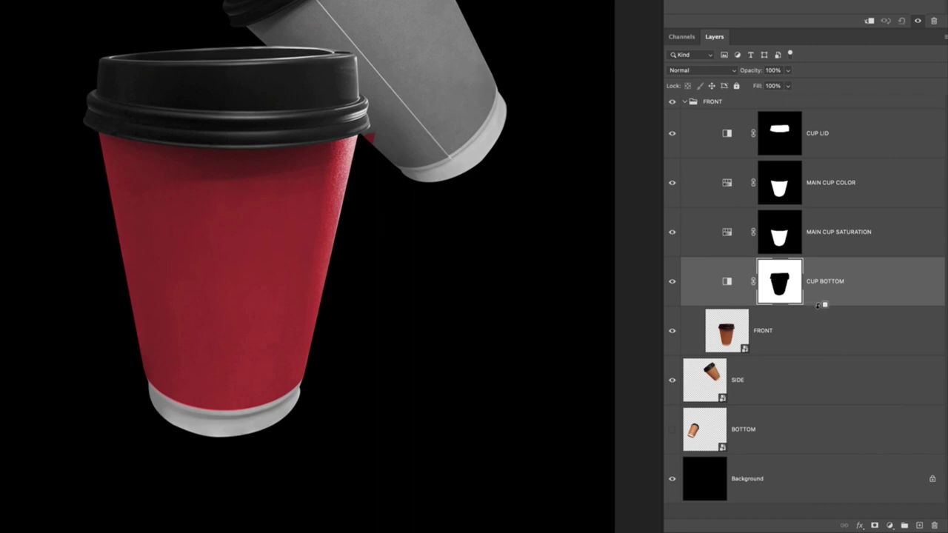
{"action": "left_click", "coordinate": [818, 305], "text": "alt"}
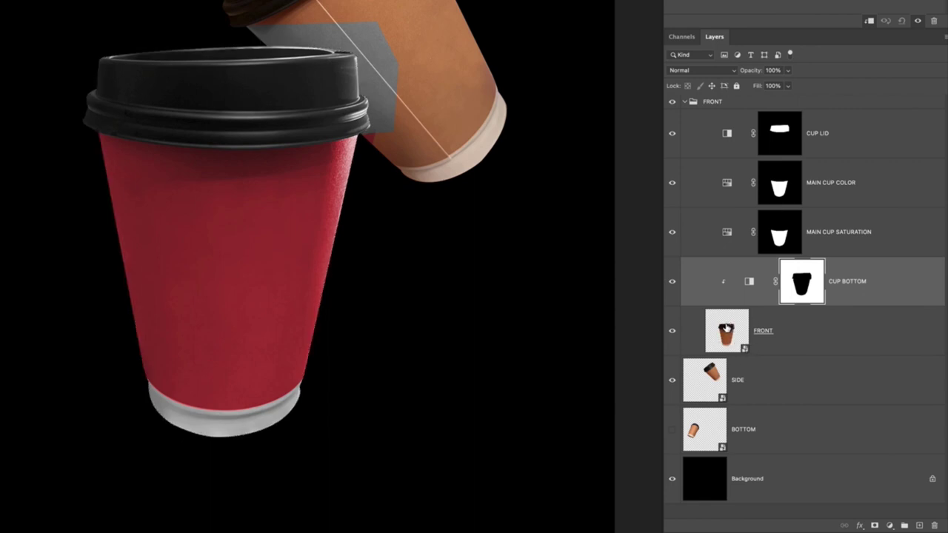
- Clip the MAIN CUP SATURATION, MAIN CUP COLOR and CUP LID adjustments to the FRONT smart object, keeping them stacked above CUP BOTTOM
{"action": "left_click", "coordinate": [868, 244]}
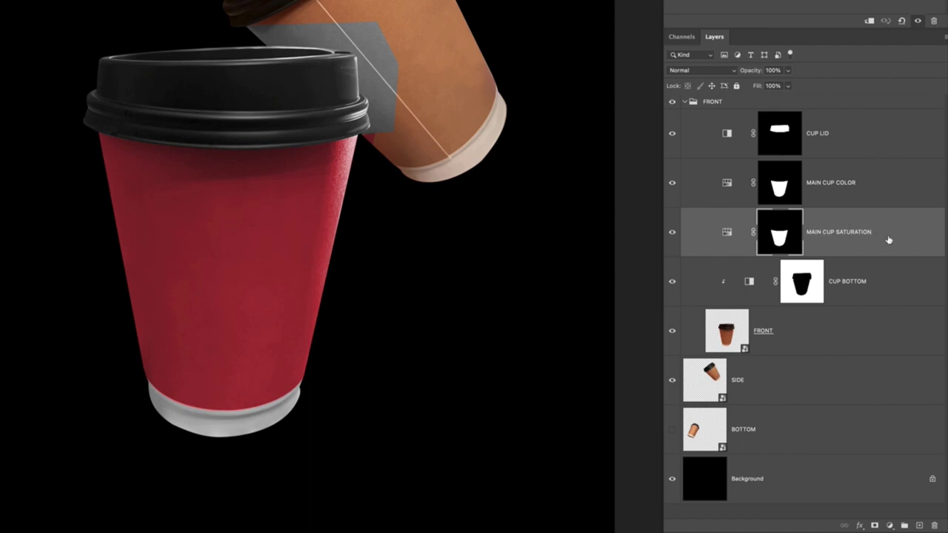
{"action": "left_click", "coordinate": [859, 140], "text": "shift"}
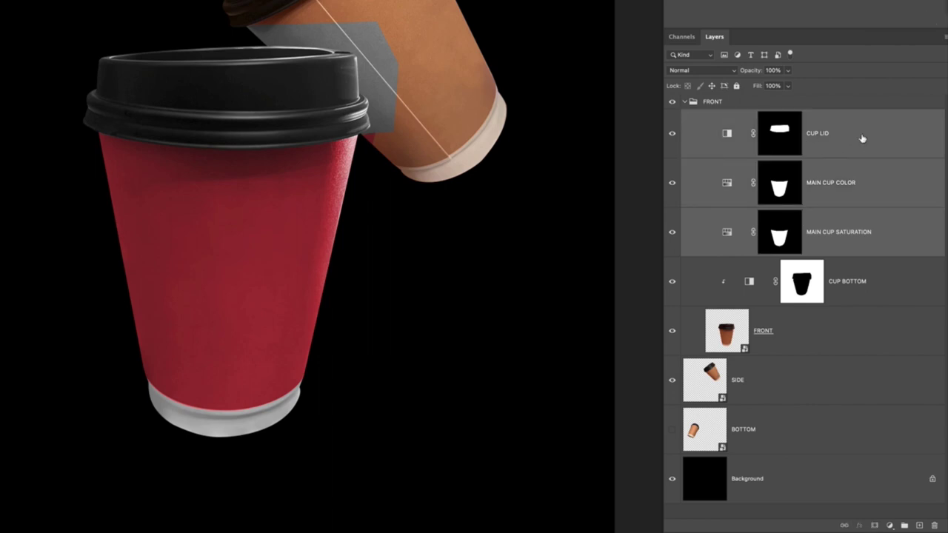
{"action": "key", "text": "ctrl+bracketleft"}
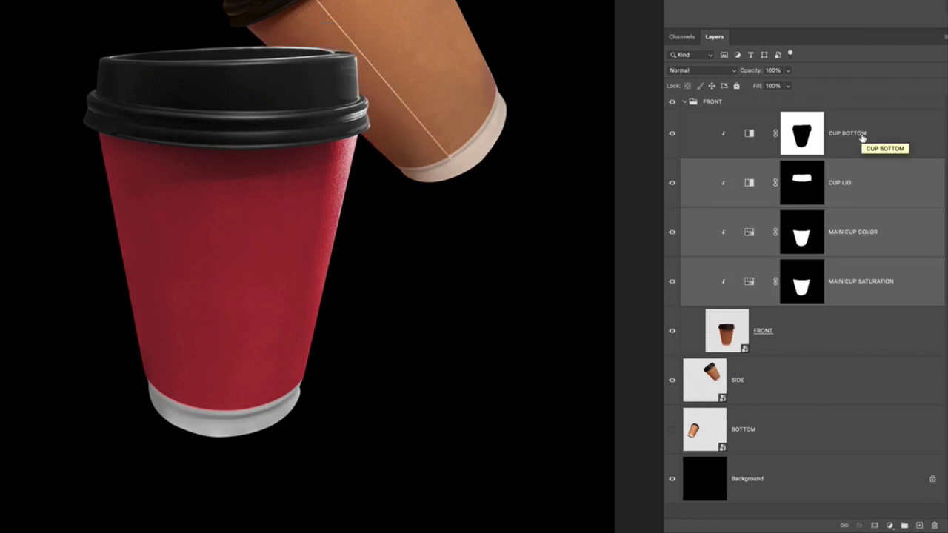
{"action": "key", "text": "ctrl+bracketright"}
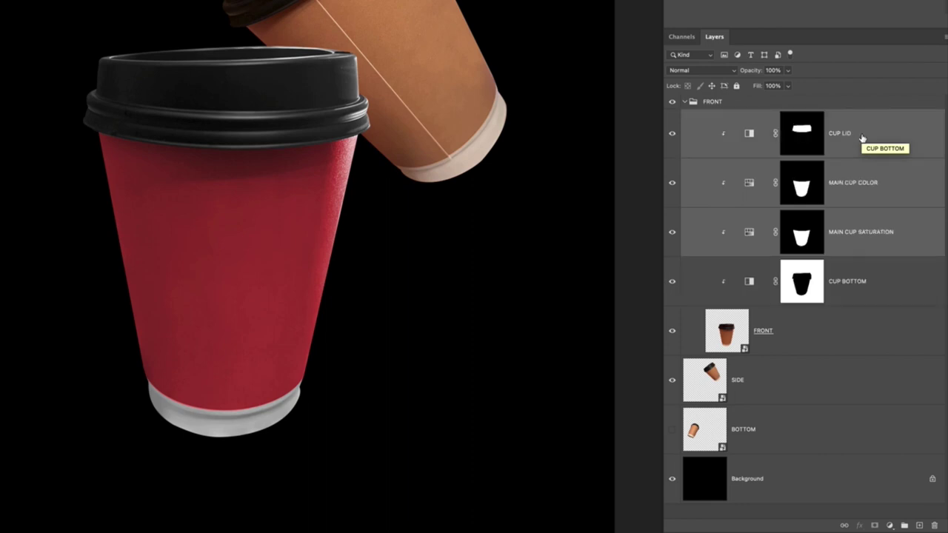
{"action": "left_click", "coordinate": [861, 139]}
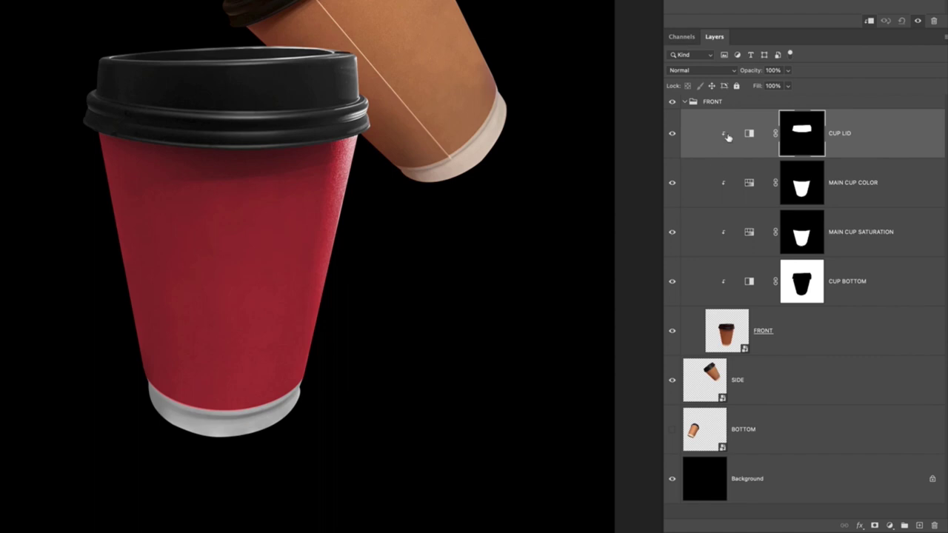
{"action": "left_click", "coordinate": [687, 103]}
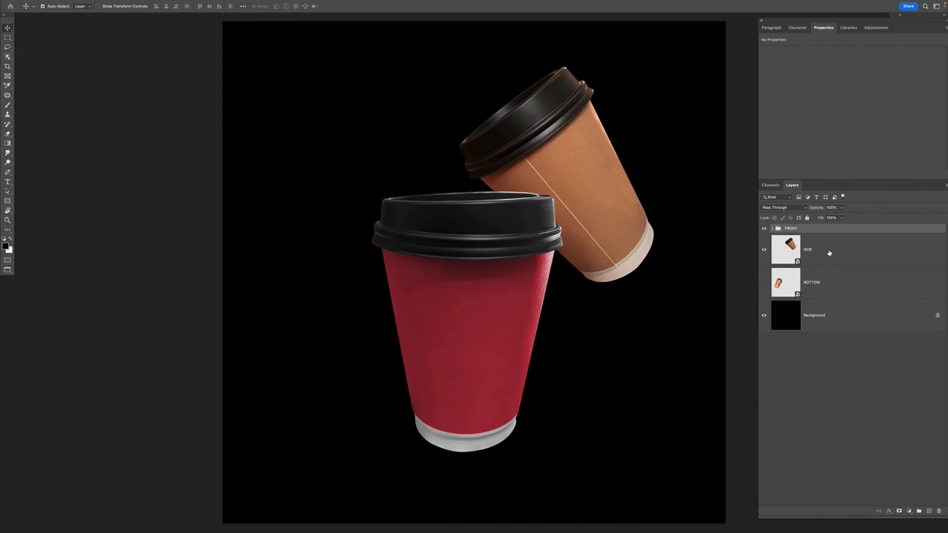
- Hide the FRONT group so that only the SIDE cup is shown
{"action": "left_click", "coordinate": [764, 228]}
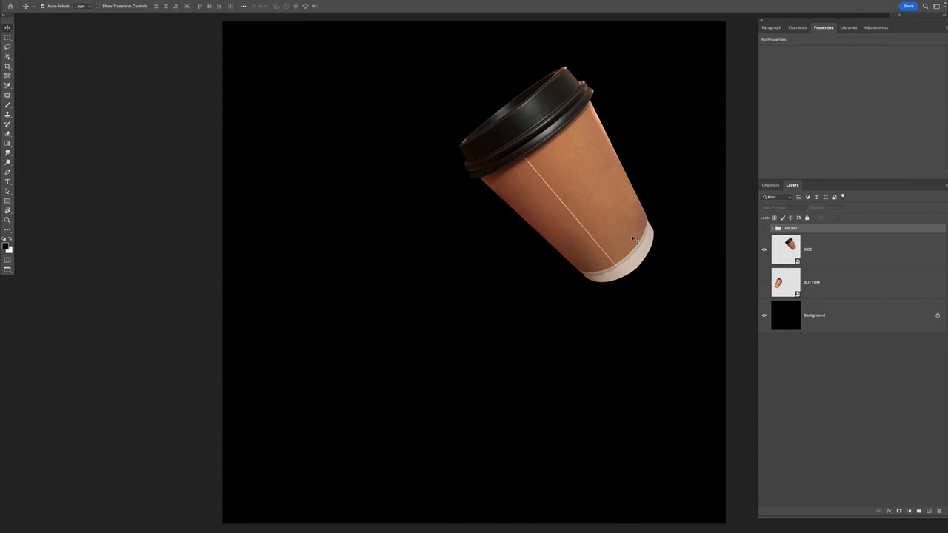
{"action": "key", "text": "super+equal"}
{"action": "key", "text": "super+equal"}
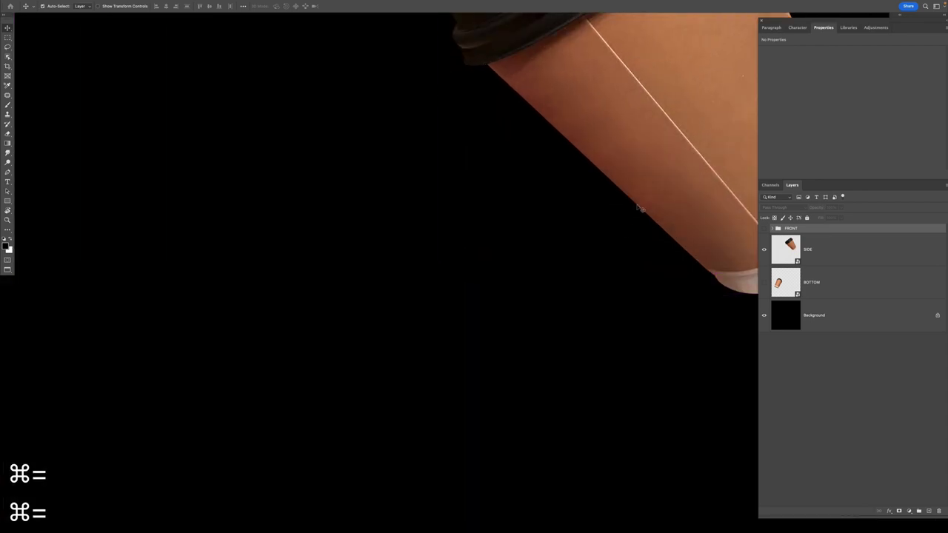
{"action": "left_click_drag", "start_coordinate": [637, 207], "coordinate": [499, 364]}
- Outline the SIDE cup's lid with the Pen tool and add a Black & White adjustment masked to that selection
{"action": "key", "text": "p"}
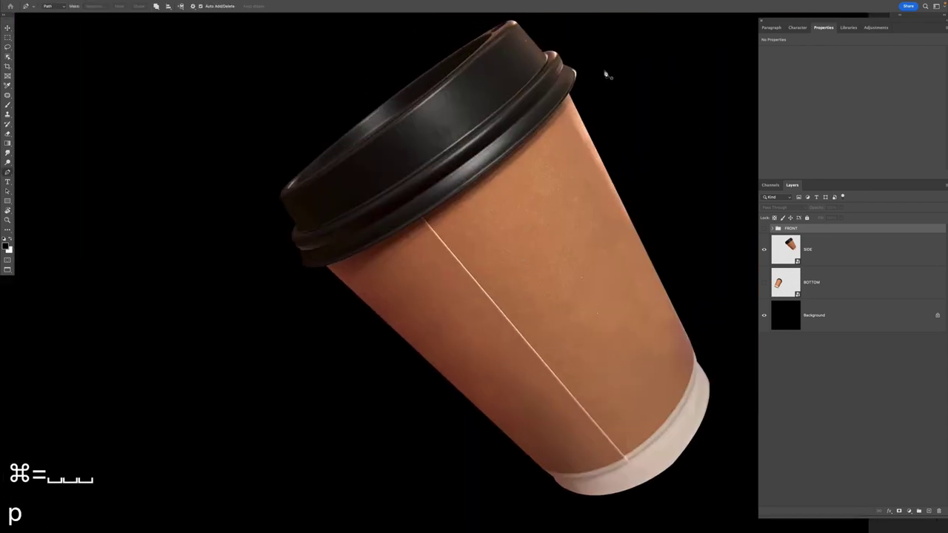
{"action": "left_click_drag", "start_coordinate": [605, 75], "coordinate": [612, 140]}
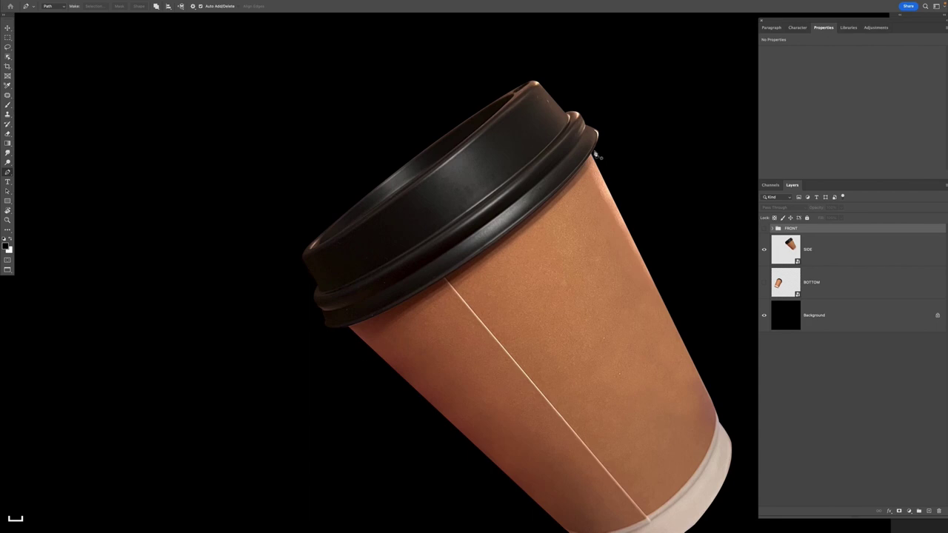
{"action": "left_click", "coordinate": [594, 153]}
{"action": "left_click_drag", "start_coordinate": [350, 327], "coordinate": [179, 392]}
{"action": "left_click", "coordinate": [250, 149]}
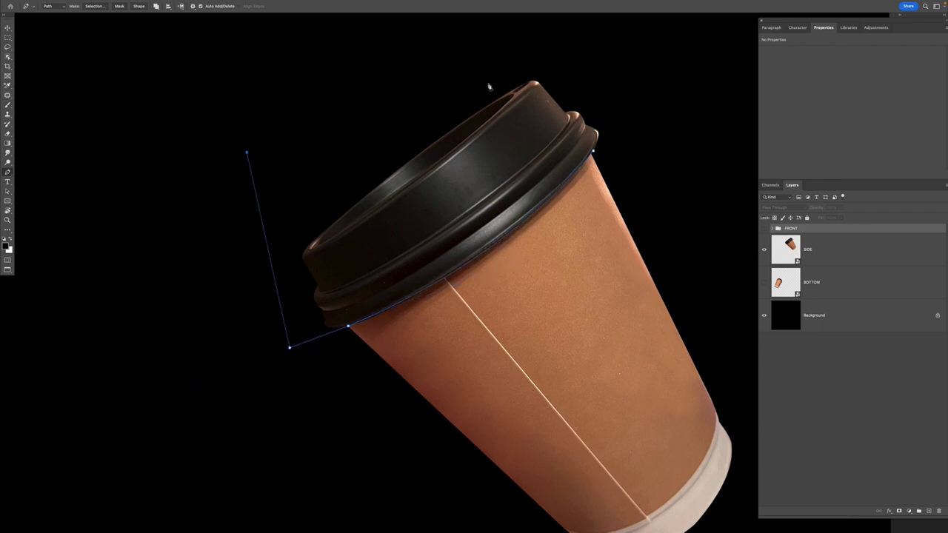
{"action": "left_click", "coordinate": [614, 51]}
{"action": "left_click", "coordinate": [751, 118]}
{"action": "left_click", "coordinate": [594, 152]}
{"action": "key", "text": "super+Return"}
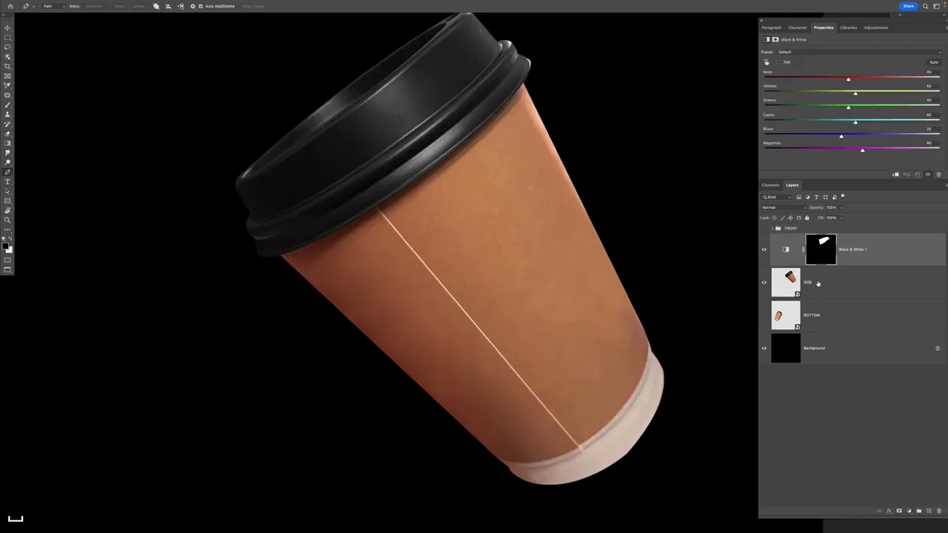
- On the SIDE layer, trace a closed Pen path around the cup body between the lid's lower rim and the base
{"action": "left_click", "coordinate": [818, 283]}
{"action": "left_click", "coordinate": [524, 83]}
{"action": "left_click", "coordinate": [385, 200]}
{"action": "left_click", "coordinate": [280, 256]}
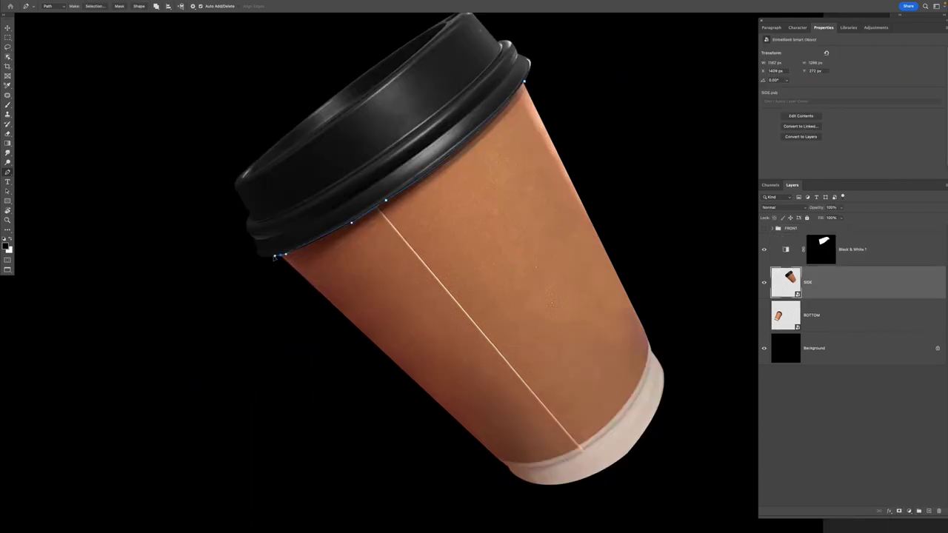
{"action": "left_click", "coordinate": [277, 308]}
{"action": "left_click", "coordinate": [424, 434]}
{"action": "left_click", "coordinate": [496, 458]}
{"action": "left_click", "coordinate": [579, 447]}
{"action": "left_click", "coordinate": [650, 343]}
{"action": "left_click", "coordinate": [643, 271]}
{"action": "left_click", "coordinate": [593, 129]}
{"action": "left_click", "coordinate": [524, 83]}
- Convert the body path to a selection and add a Hue/Saturation adjustment with Saturation -100 for it
{"action": "key", "text": "super+Return"}
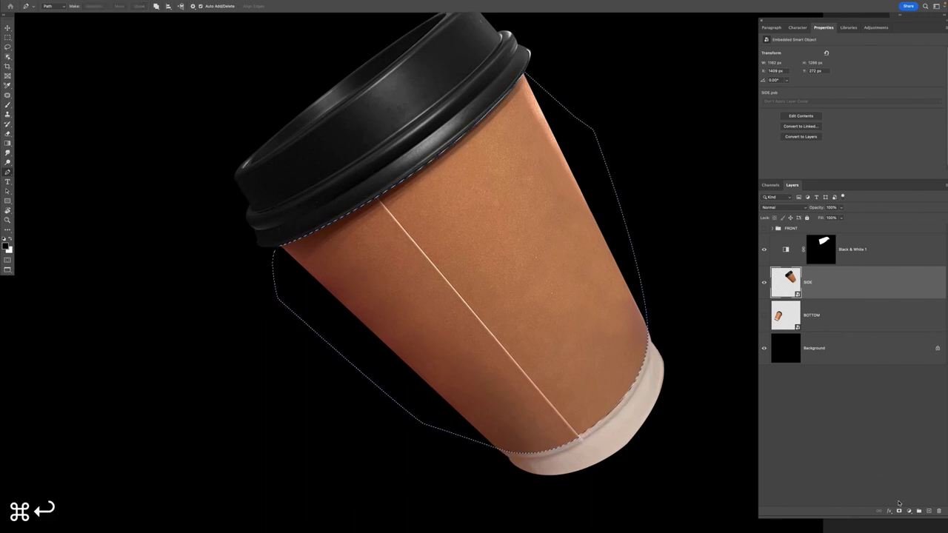
{"action": "left_click", "coordinate": [908, 511]}
{"action": "left_click", "coordinate": [830, 325]}
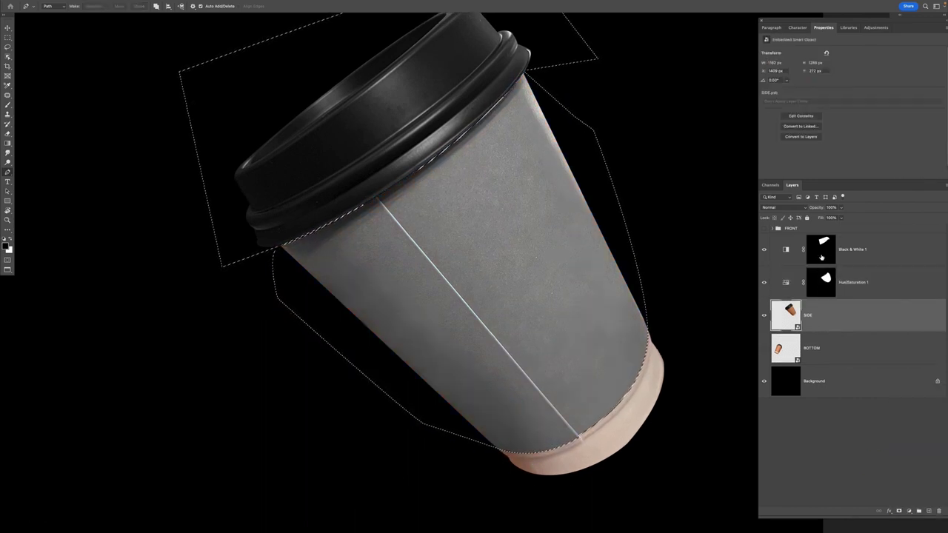
- Invert the combined lid and body selection and add a Black & White adjustment for the SIDE cup's base
{"action": "key", "text": "shift+super+i"}
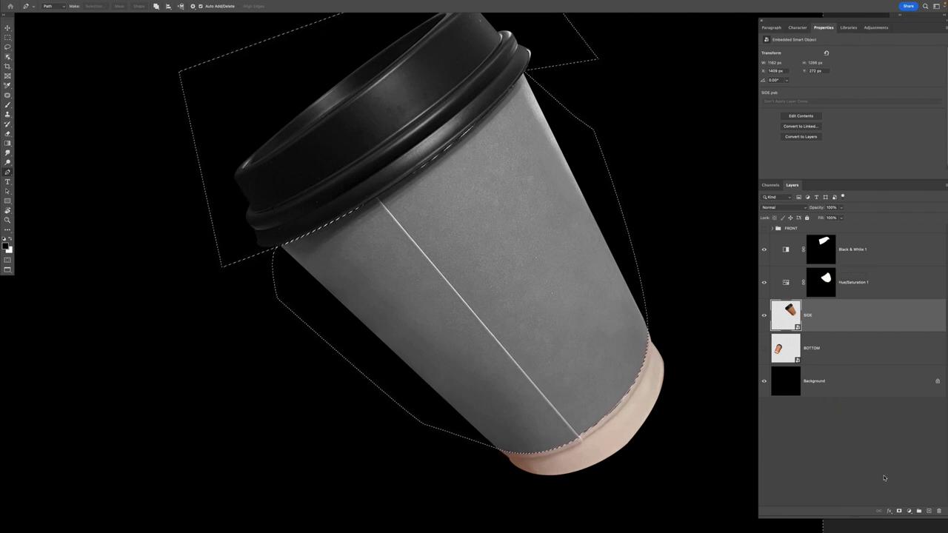
{"action": "left_click", "coordinate": [910, 512]}
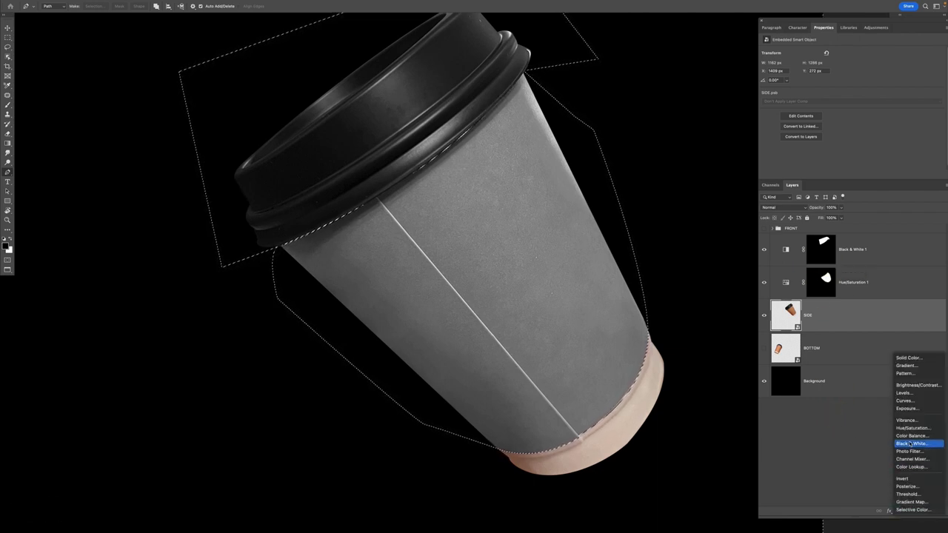
{"action": "left_click", "coordinate": [909, 443]}
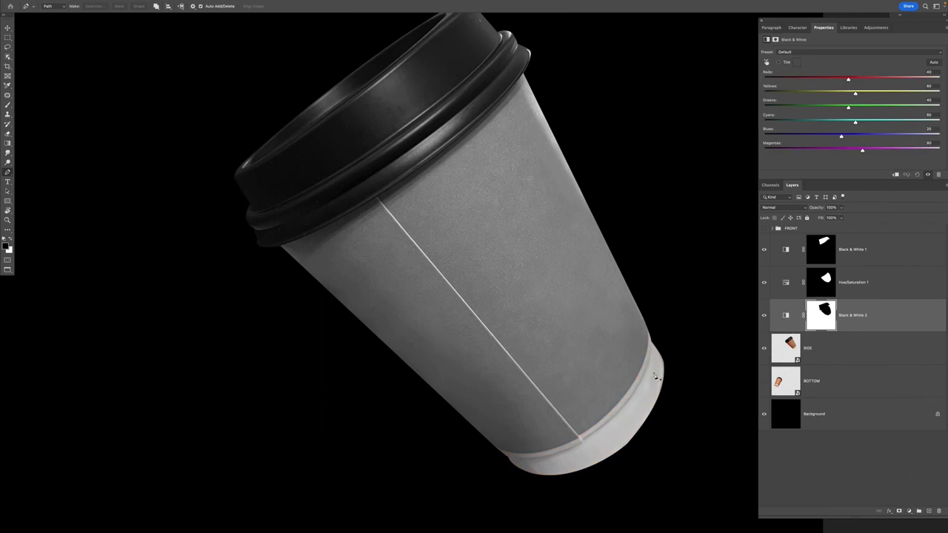
{"action": "mouse_move", "coordinate": [655, 377]}
{"action": "left_mouse_down"}
{"action": "mouse_move", "coordinate": [570, 451]}
{"action": "mouse_move", "coordinate": [634, 366]}
{"action": "mouse_move", "coordinate": [849, 313]}
{"action": "mouse_move", "coordinate": [773, 228]}
{"action": "left_mouse_up"}
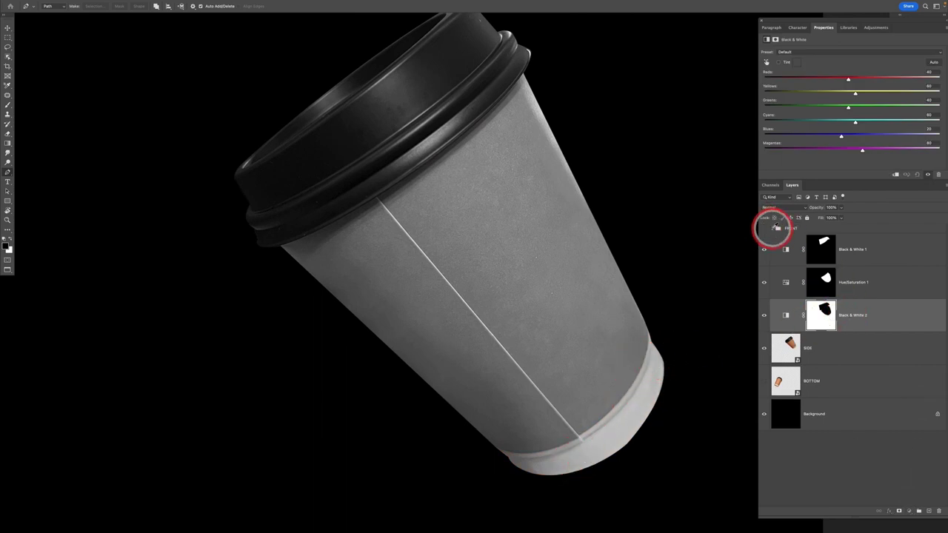
- Rename the SIDE cup's Black & White 1 layer as CUP LID
{"action": "left_click", "coordinate": [773, 228]}
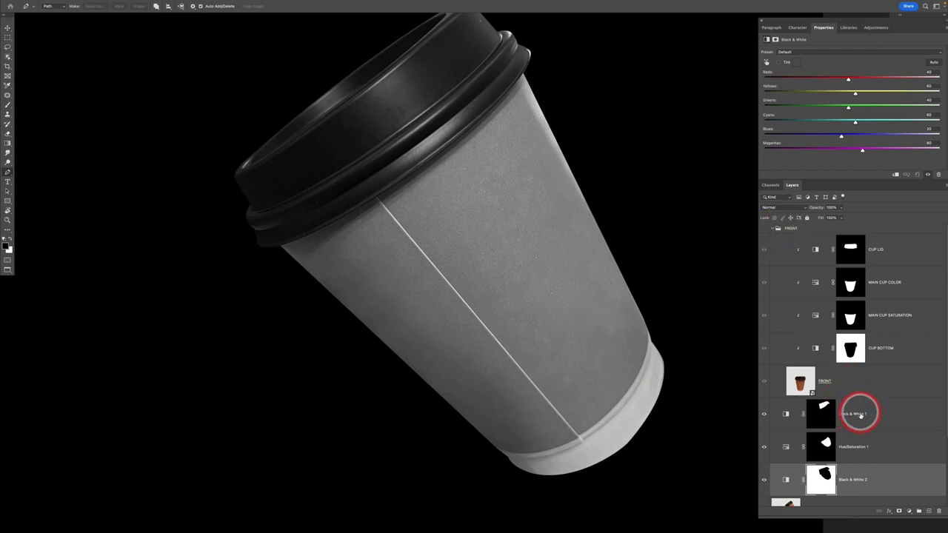
{"action": "left_click", "coordinate": [874, 448]}
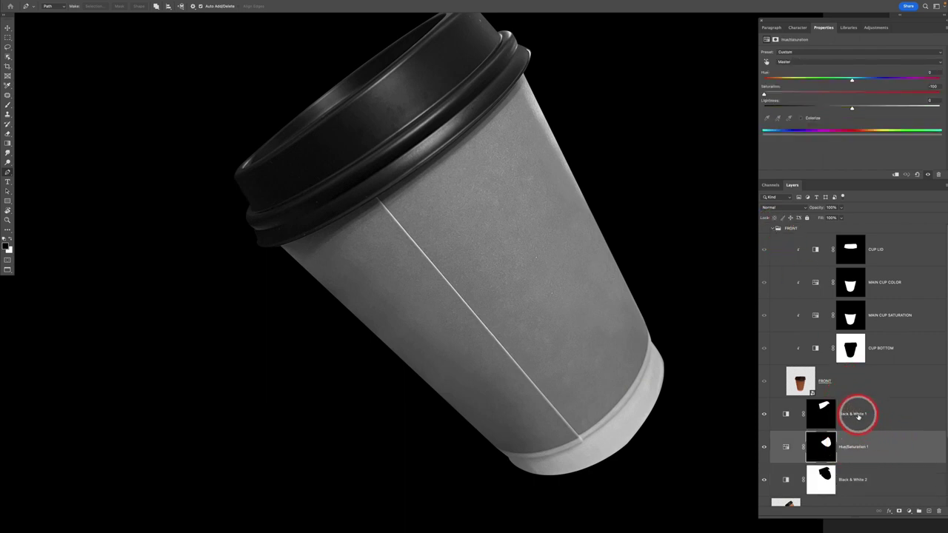
{"action": "double_click", "coordinate": [858, 416]}
{"action": "type", "text": "CUP LID"}
{"action": "key", "text": "Return"}
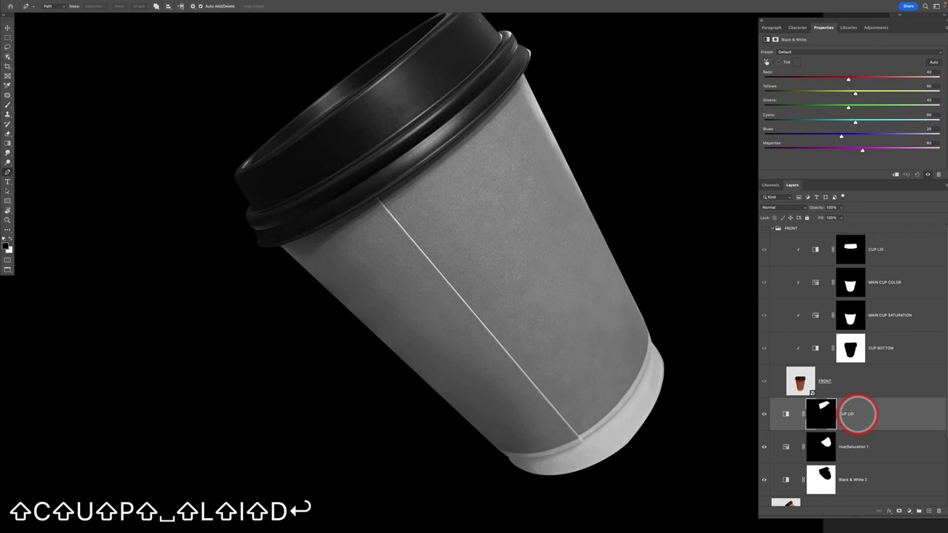
- Rename the SIDE cup's Hue/Saturation 1 layer as MAIN CUP SATURATION and its Black & White 2 layer as CUP BOTTOM
{"action": "double_click", "coordinate": [890, 315]}
{"action": "key", "text": "super+c"}
{"action": "double_click", "coordinate": [850, 446]}
{"action": "key", "text": "super+v"}
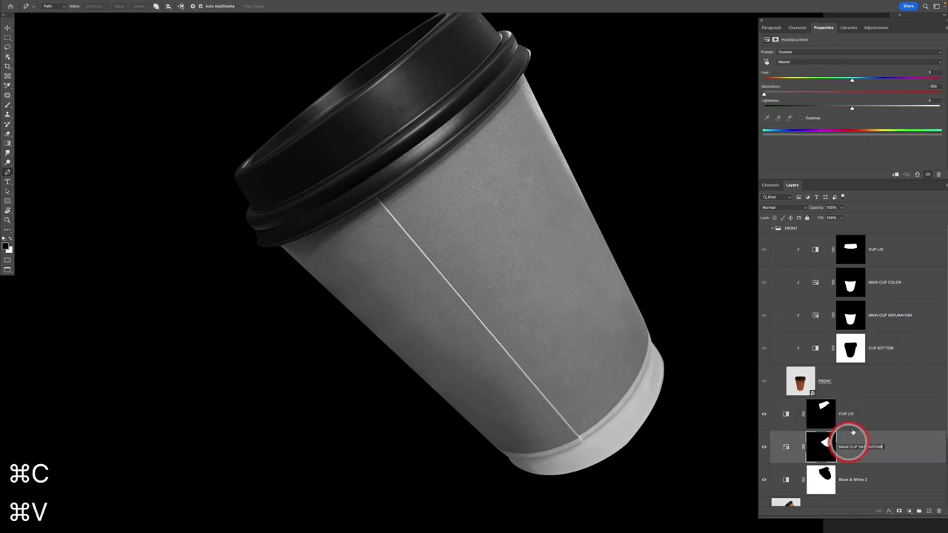
{"action": "double_click", "coordinate": [883, 348]}
{"action": "key", "text": "super+c"}
{"action": "double_click", "coordinate": [850, 480]}
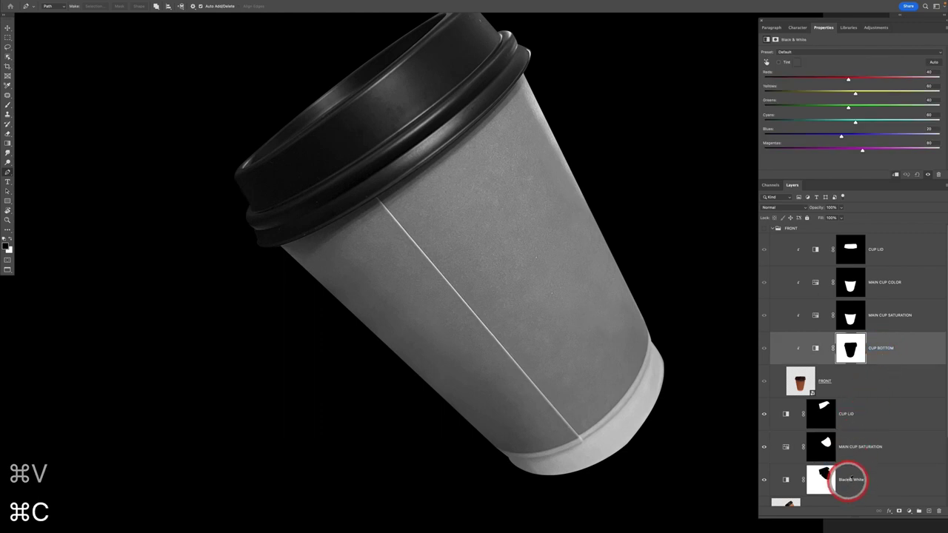
{"action": "key", "text": "super+v"}
{"action": "left_click", "coordinate": [891, 420]}
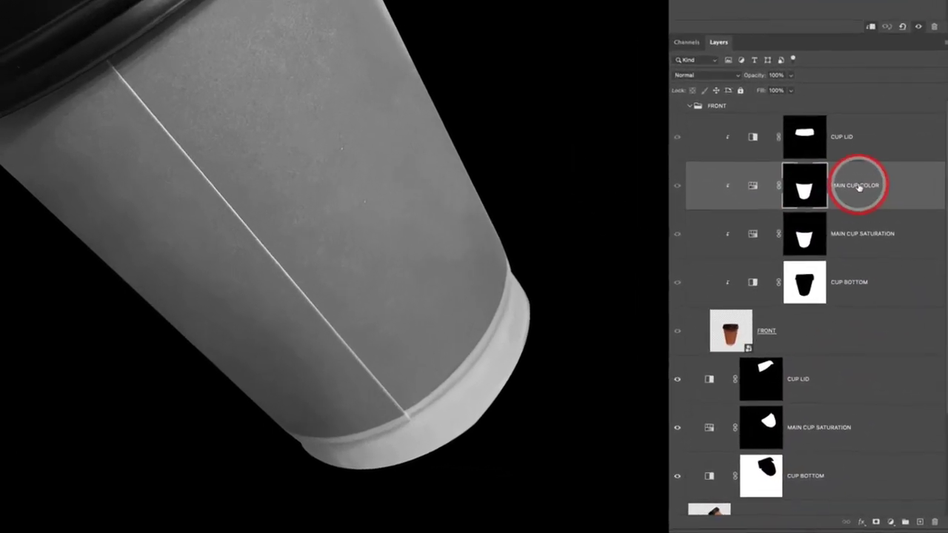
- Duplicate the FRONT group's MAIN CUP COLOR layer between the SIDE cup's CUP LID and MAIN CUP SATURATION layers and delete the copy's mask
{"action": "left_click_drag", "start_coordinate": [859, 187], "coordinate": [857, 393]}
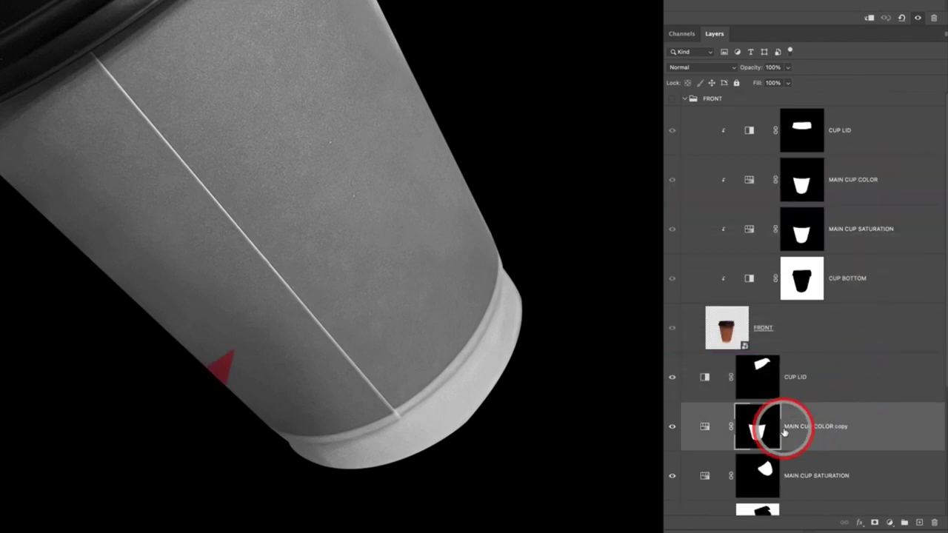
{"action": "right_click", "coordinate": [760, 431]}
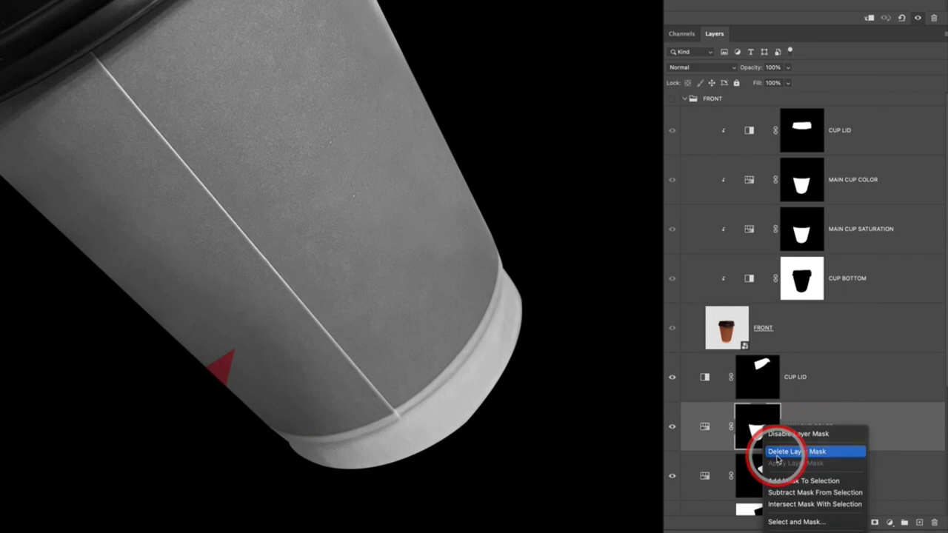
{"action": "left_click", "coordinate": [762, 449]}
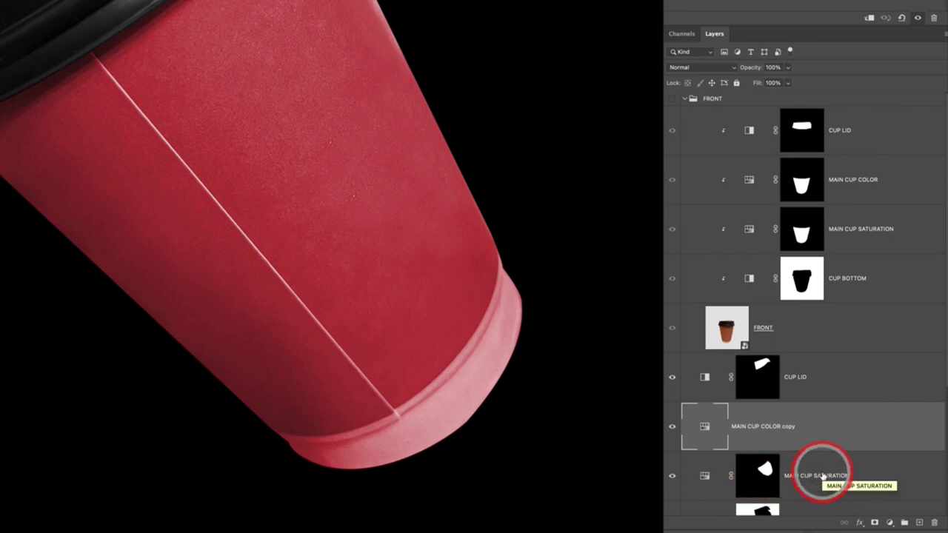
- Load the SIDE cup's MAIN CUP SATURATION mask as a selection and add it as the mask of MAIN CUP COLOR copy
{"action": "left_click", "coordinate": [685, 101]}
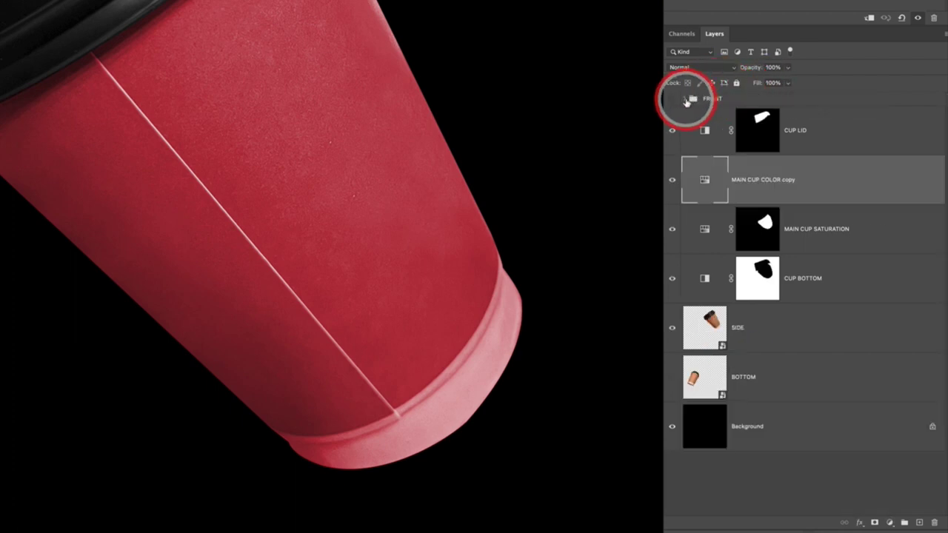
{"action": "left_click", "coordinate": [763, 231], "text": "ctrl"}
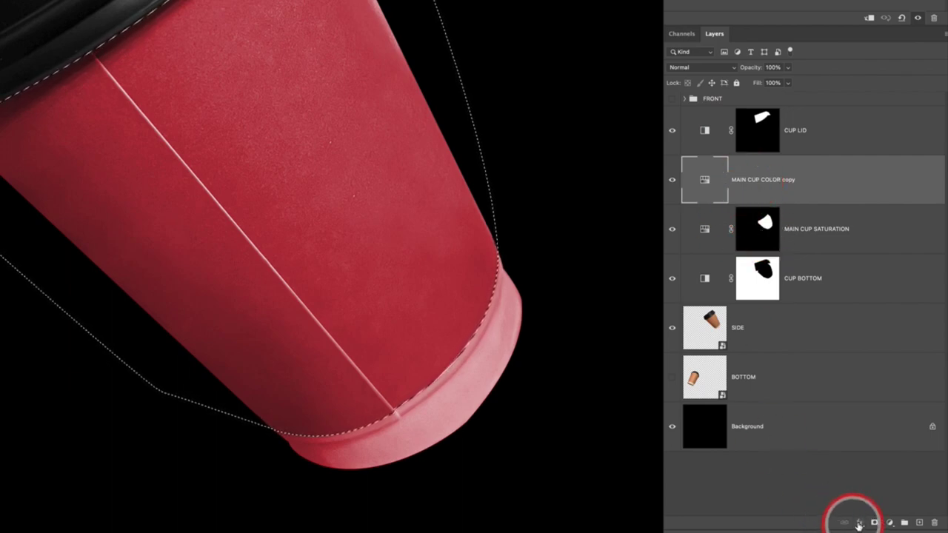
{"action": "left_click", "coordinate": [874, 522]}
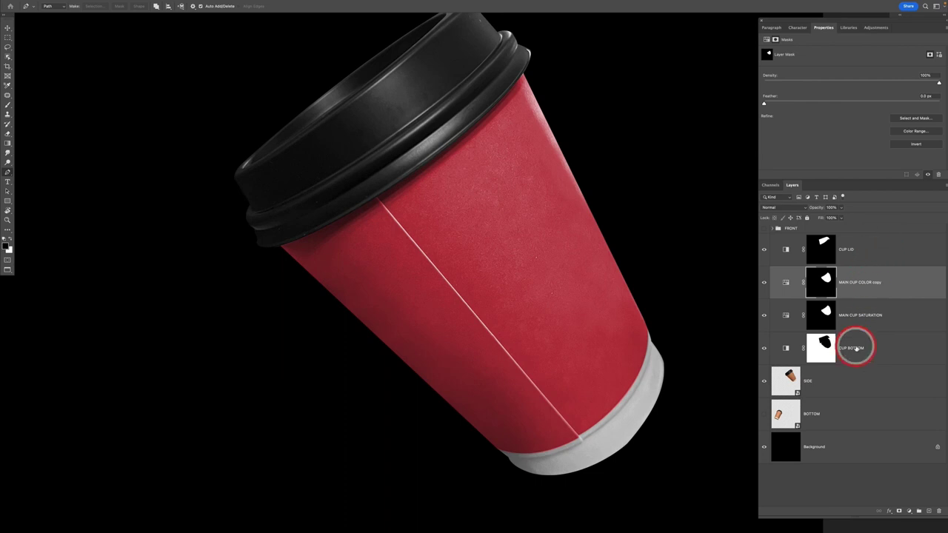
- Clip all four adjustment layers to the SIDE layer, keeping CUP LID on top and CUP BOTTOM lowest
{"action": "left_click", "coordinate": [843, 361]}
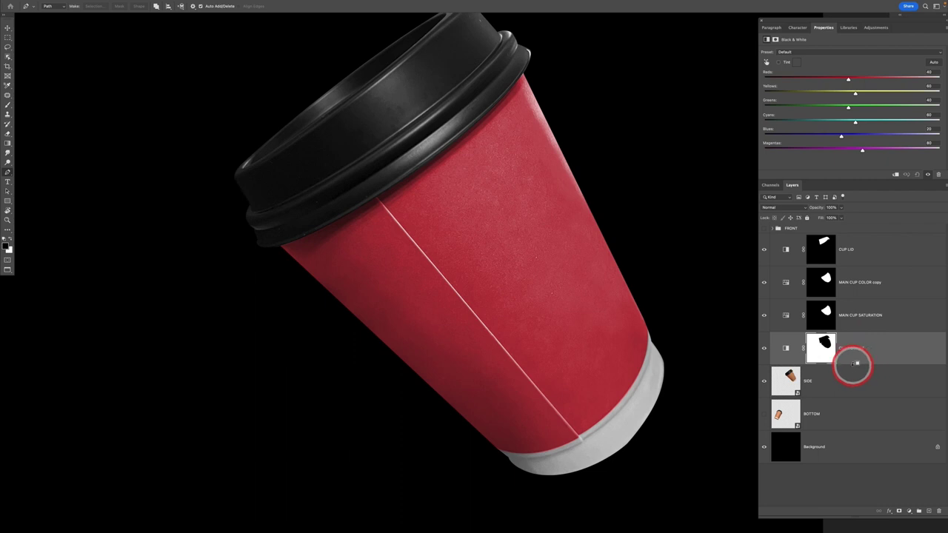
{"action": "left_click", "coordinate": [855, 363], "text": "alt"}
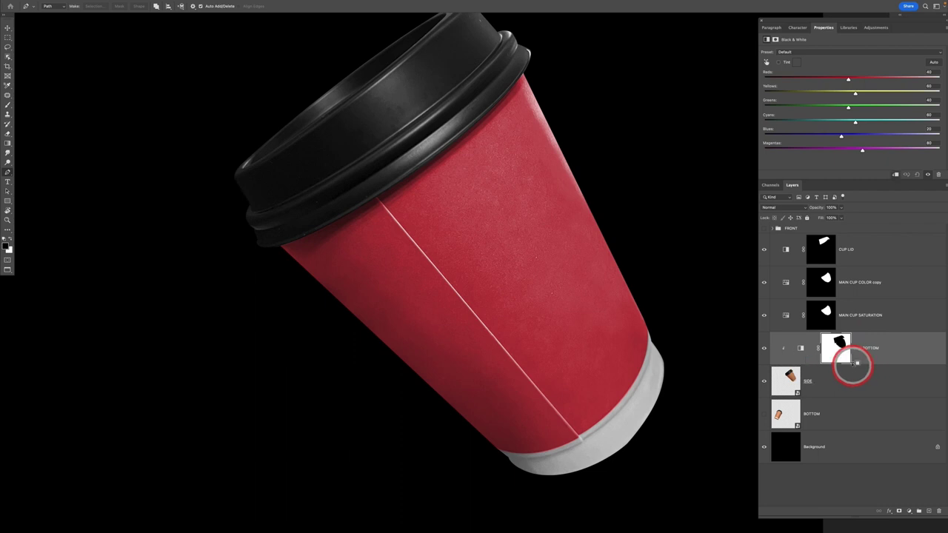
{"action": "left_click", "coordinate": [874, 312]}
{"action": "left_click", "coordinate": [876, 250], "text": "shift"}
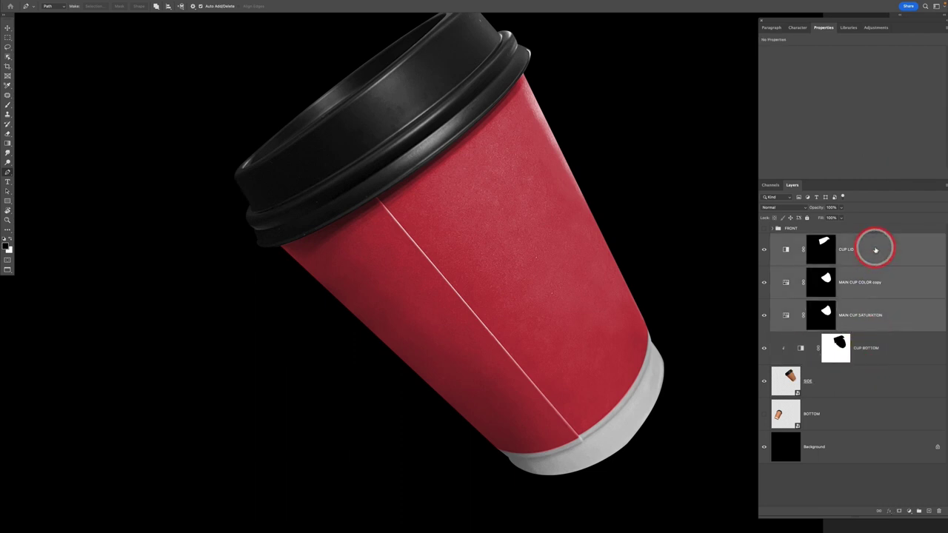
{"action": "key", "text": "super+bracketleft"}
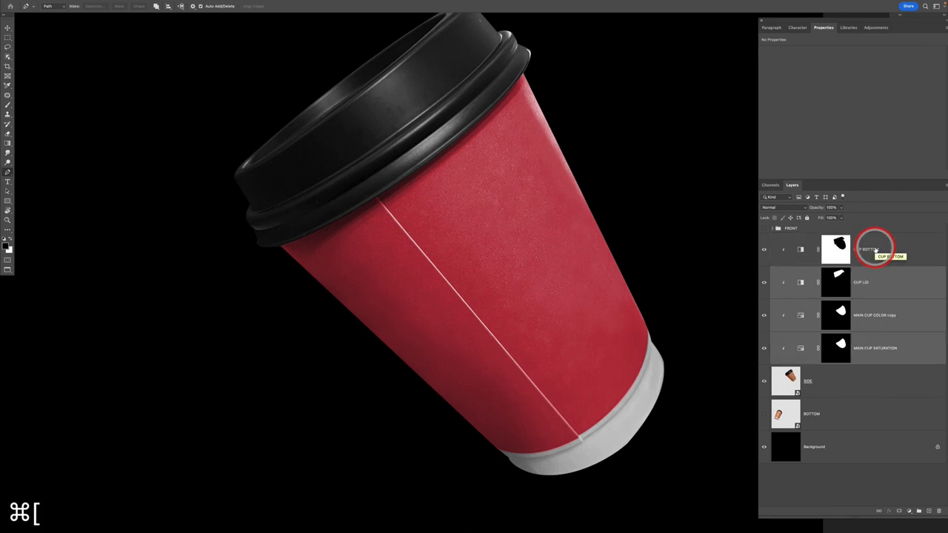
{"action": "key", "text": "super+bracketright"}
{"action": "left_click", "coordinate": [876, 250]}
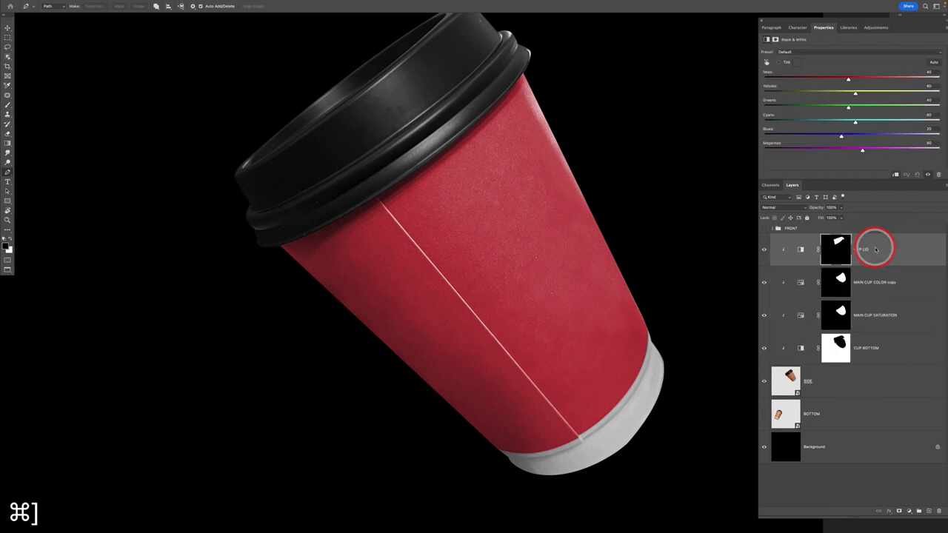
- Group the SIDE layer with its four clipped adjustment layers and name the group SIDE
{"action": "left_click", "coordinate": [834, 386], "text": "shift"}
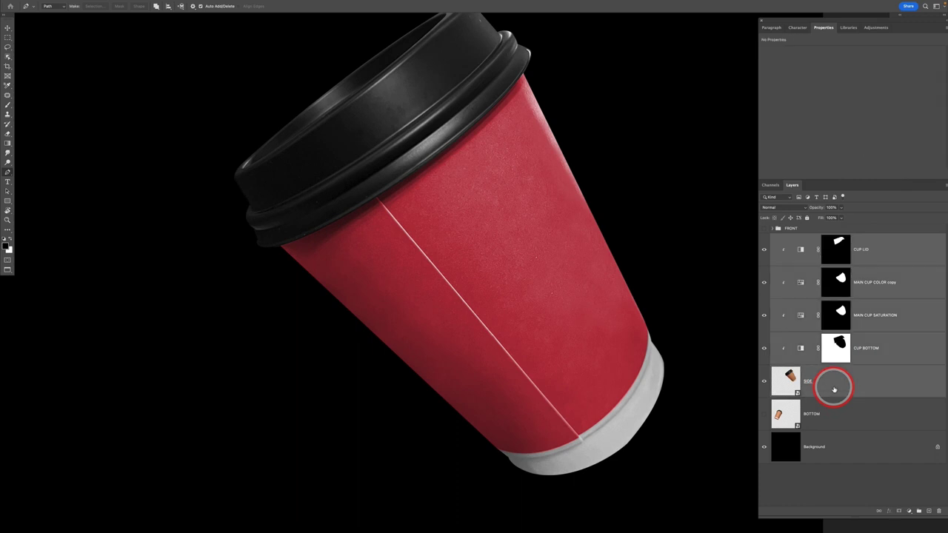
{"action": "key", "text": "super+g"}
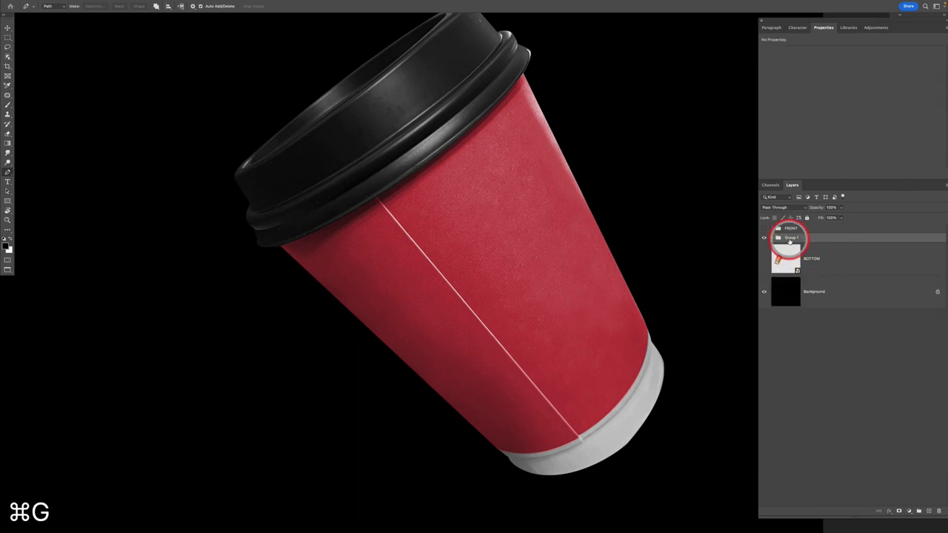
{"action": "type", "text": "SIDE"}
{"action": "key", "text": "Return"}
- Show the BOTTOM layer, select its cup, and leave the FRONT and SIDE groups hidden
{"action": "key", "text": "v"}
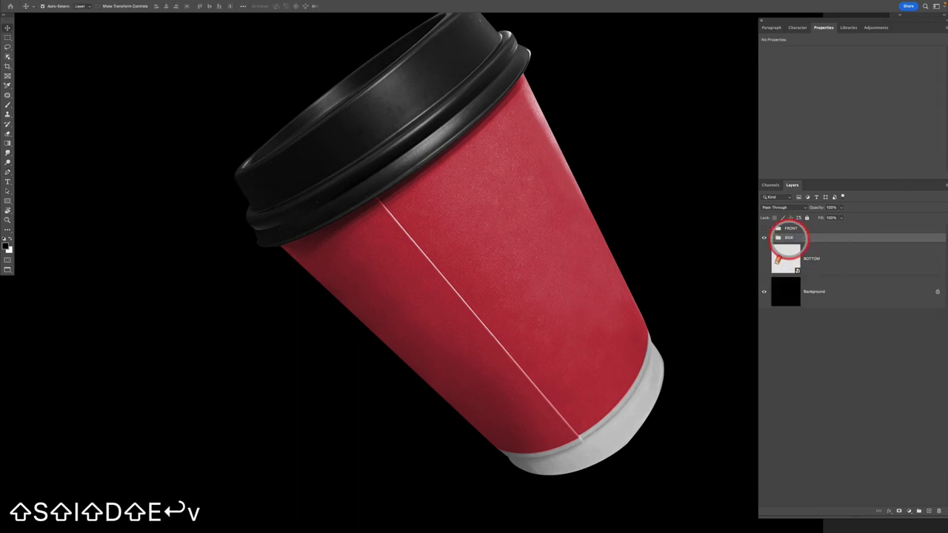
{"action": "key", "text": "super+0"}
{"action": "left_click", "coordinate": [764, 228]}
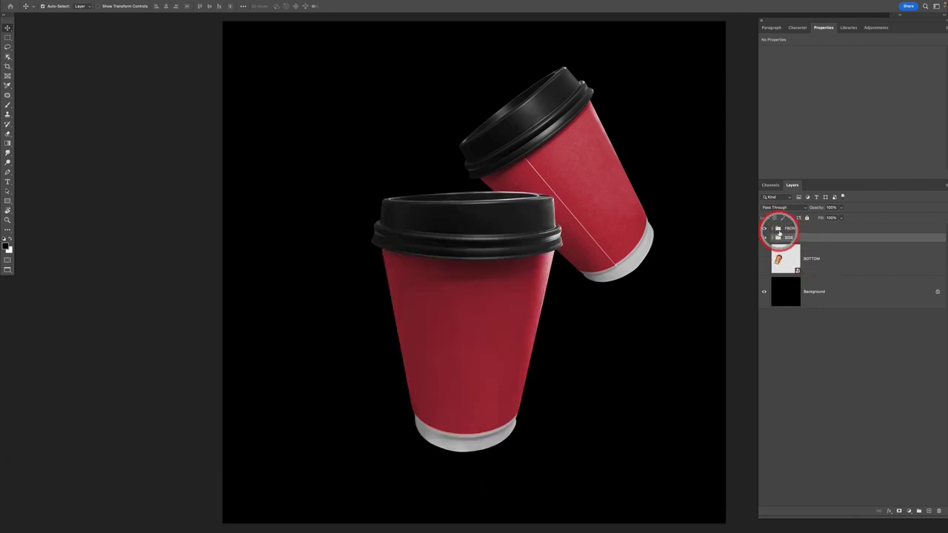
{"action": "left_click", "coordinate": [764, 260]}
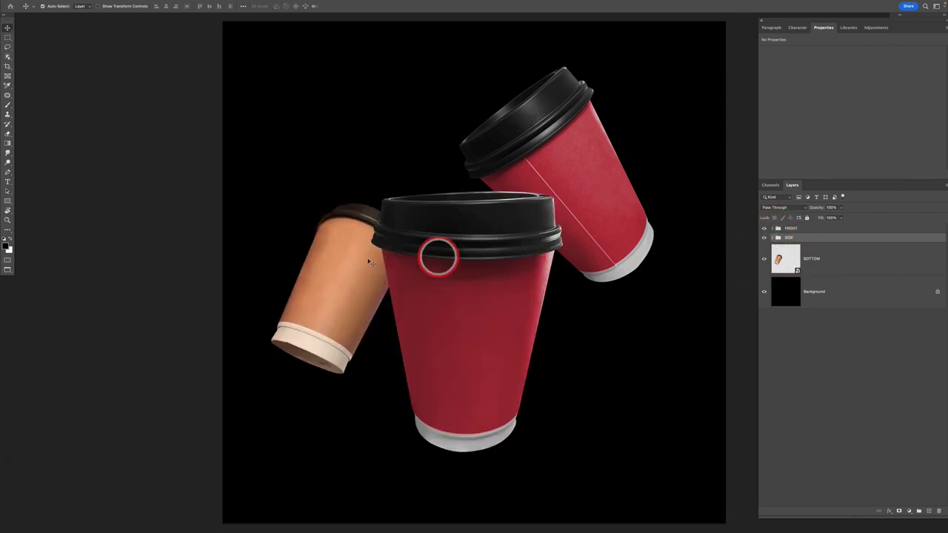
{"action": "left_click", "coordinate": [342, 289]}
{"action": "left_click_drag", "start_coordinate": [764, 228], "coordinate": [765, 237]}
- Start a Pen path on the BOTTOM cup where the lid meets the body's left edge, curving it up under the rim
{"action": "key", "text": "super+equal"}
{"action": "key", "text": "super+equal"}
{"action": "key", "text": "p"}
{"action": "key", "text": "space"}
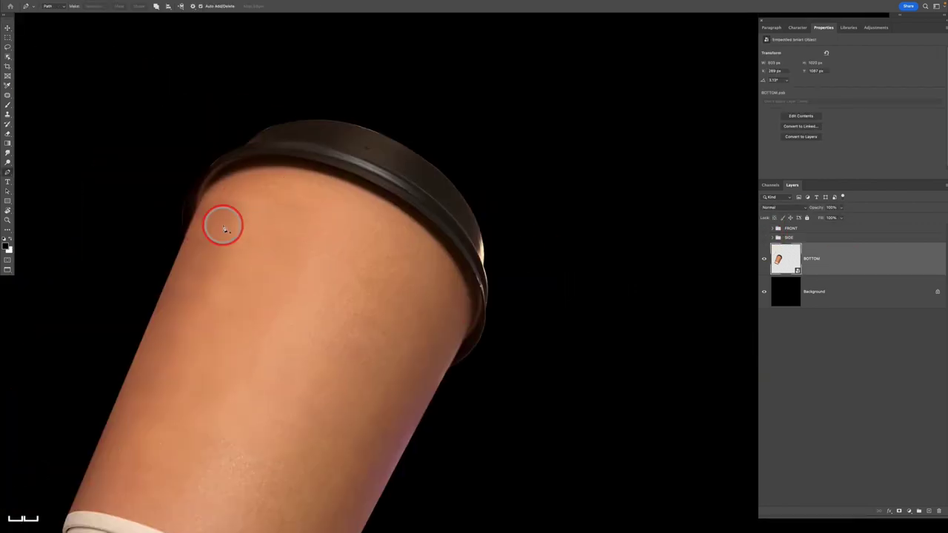
{"action": "left_click", "coordinate": [183, 237]}
{"action": "left_click", "coordinate": [196, 208]}
{"action": "left_click", "coordinate": [195, 184]}
{"action": "left_click", "coordinate": [254, 153]}
{"action": "key", "text": "super+z"}
{"action": "key", "text": "super+z"}
{"action": "left_click", "coordinate": [196, 184]}
{"action": "left_click", "coordinate": [234, 151]}
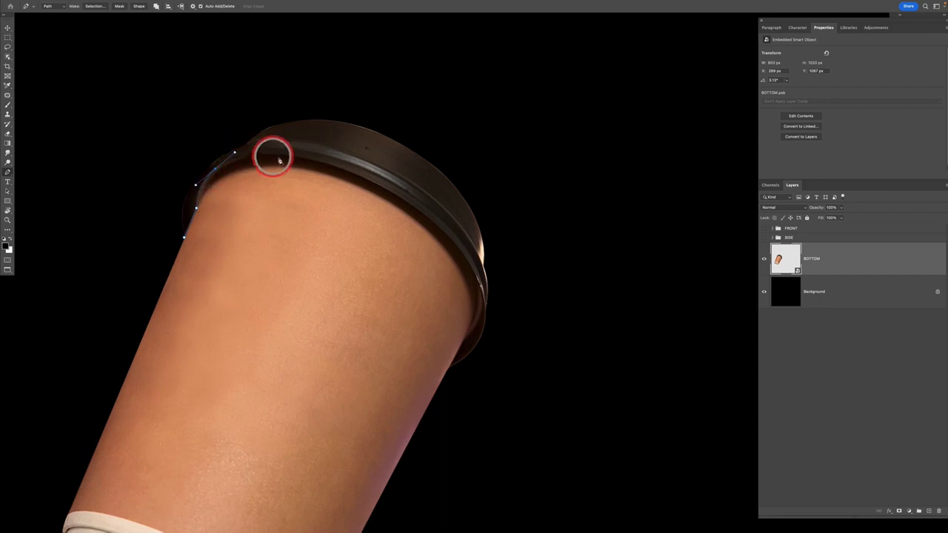
- Continue the Pen path along the lid's lower rim and around to the body's right edge
{"action": "left_click_drag", "start_coordinate": [279, 158], "coordinate": [291, 156]}
{"action": "left_click_drag", "start_coordinate": [482, 303], "coordinate": [528, 398]}
{"action": "key", "text": "super+z"}
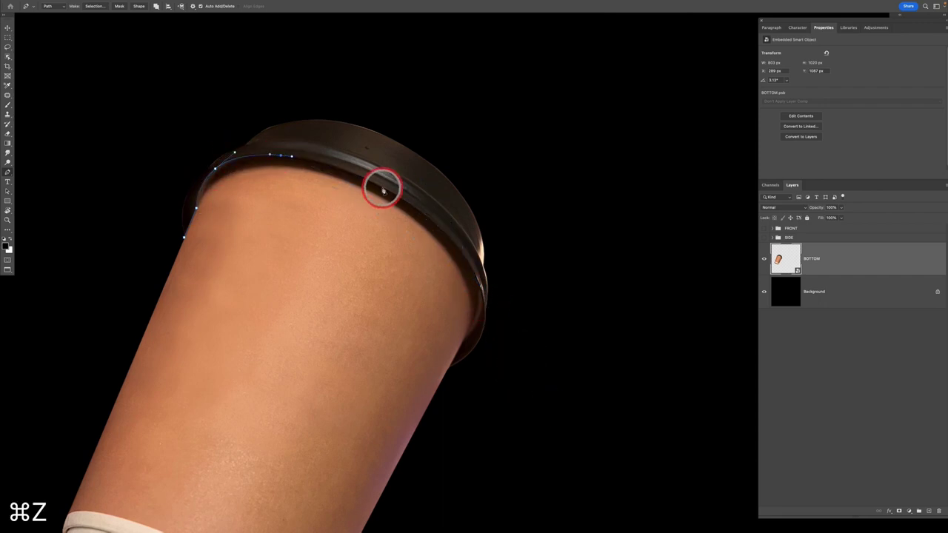
{"action": "left_click", "coordinate": [382, 190]}
{"action": "left_click_drag", "start_coordinate": [480, 280], "coordinate": [487, 307]}
{"action": "left_click", "coordinate": [477, 321]}
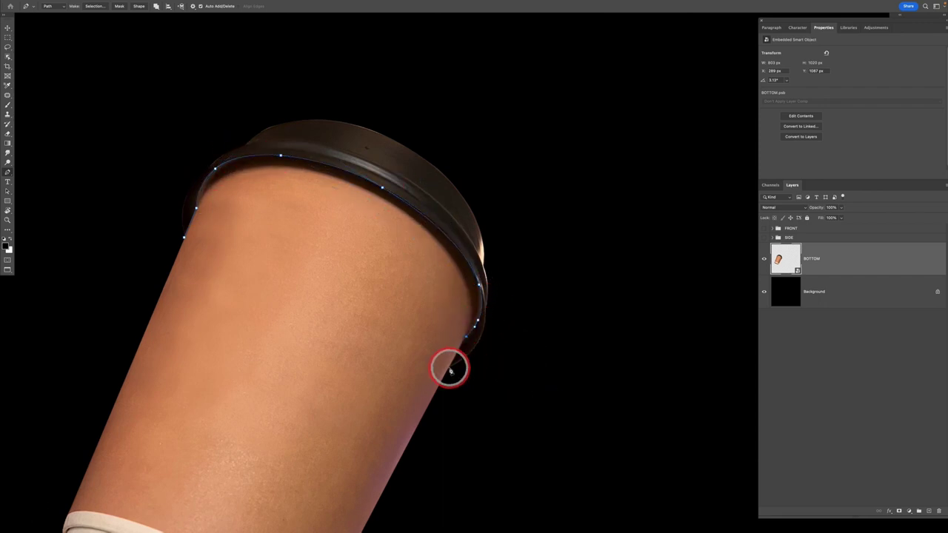
- Close the path around the outside of the BOTTOM cup's lid and add a Black & White adjustment masked to it
{"action": "left_click", "coordinate": [543, 205]}
{"action": "left_click", "coordinate": [318, 42]}
{"action": "left_click", "coordinate": [170, 106]}
{"action": "left_click", "coordinate": [183, 237]}
{"action": "key", "text": "super+Return"}
{"action": "left_click", "coordinate": [919, 511]}
{"action": "left_click", "coordinate": [910, 451]}
- On the BOTTOM layer, trace the body's upper edge under the lid with the Pen tool, from its right side to its left
{"action": "key", "text": "alt+bracketleft"}
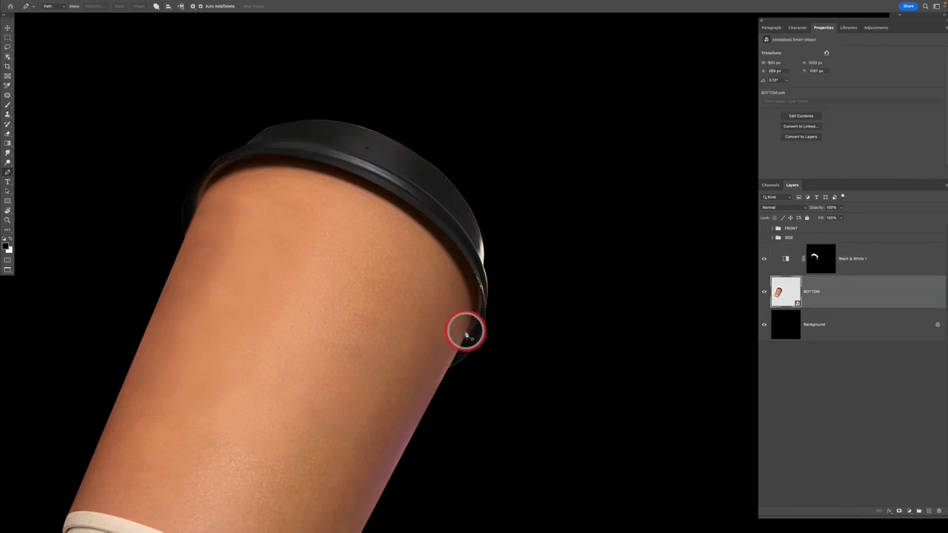
{"action": "left_click", "coordinate": [465, 337]}
{"action": "left_click", "coordinate": [478, 283]}
{"action": "left_click", "coordinate": [377, 184]}
{"action": "left_click", "coordinate": [323, 159]}
{"action": "left_click", "coordinate": [277, 154]}
{"action": "left_click", "coordinate": [250, 155]}
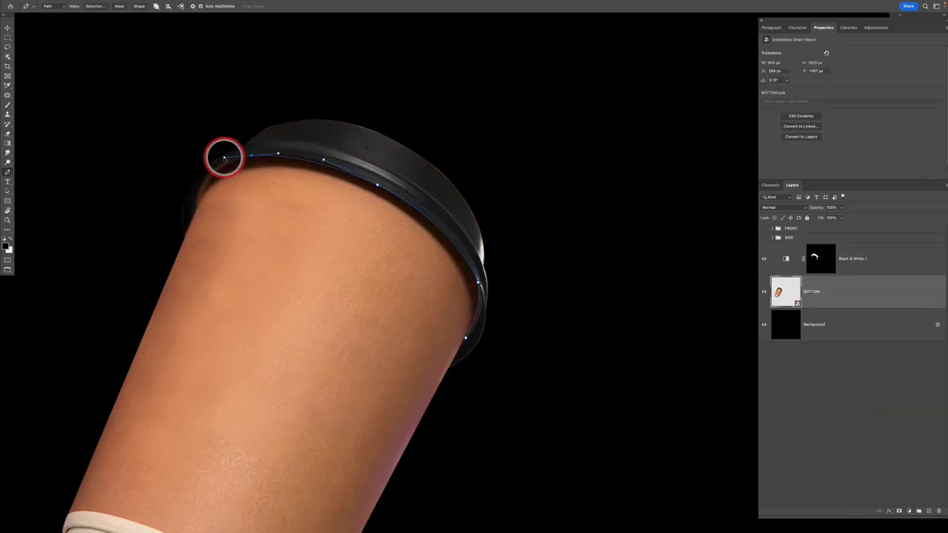
{"action": "left_click", "coordinate": [224, 158]}
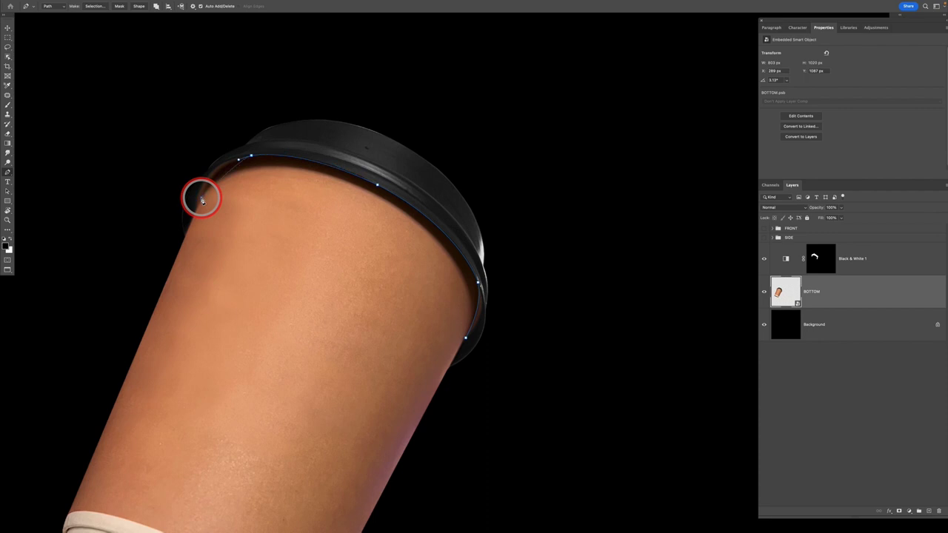
{"action": "left_click", "coordinate": [207, 175]}
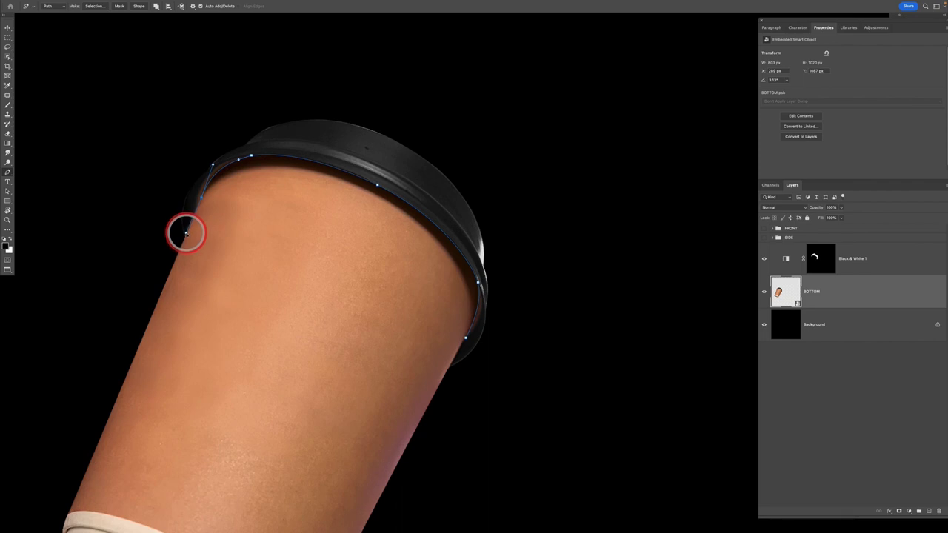
{"action": "left_click", "coordinate": [186, 235]}
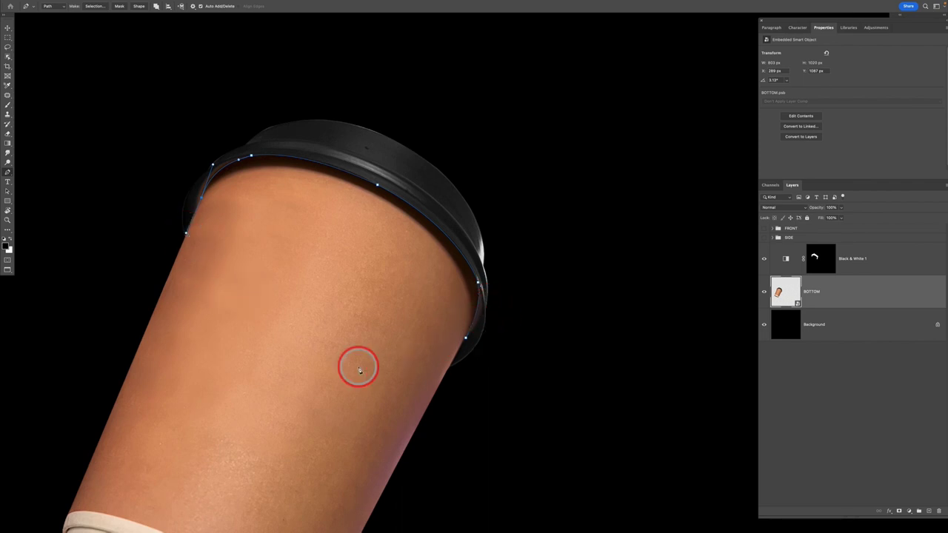
- Extend the body path down the left side and along the seam above the base, and close it up the right side
{"action": "left_click", "coordinate": [88, 357]}
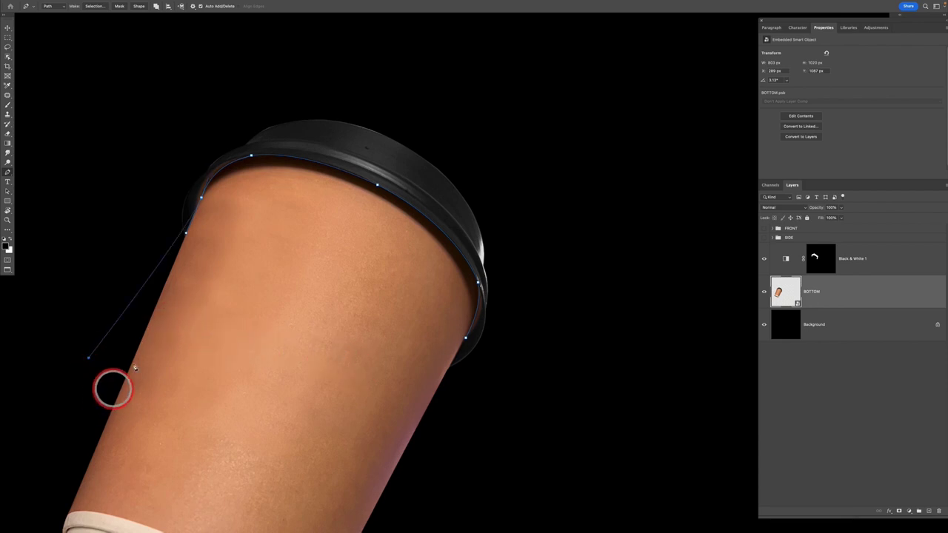
{"action": "key", "text": "super+z"}
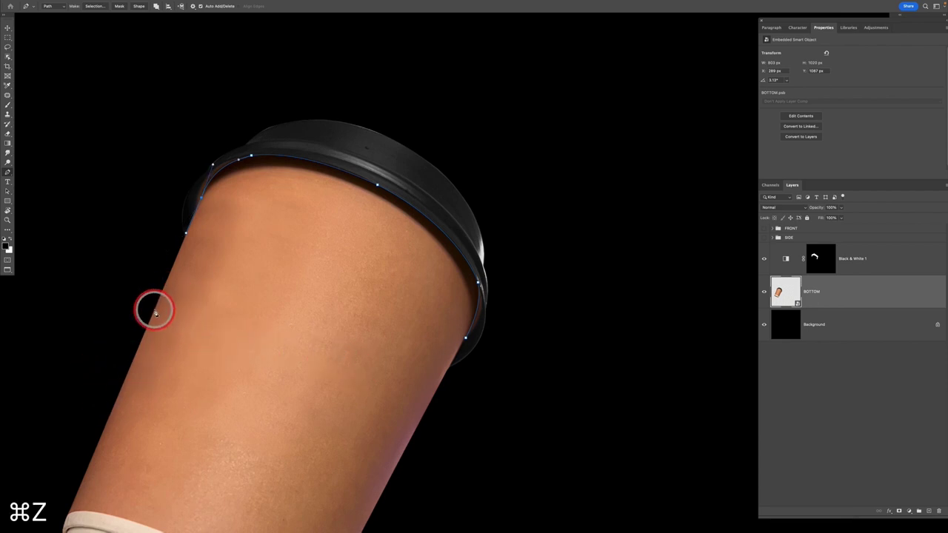
{"action": "scroll", "coordinate": [186, 339], "scroll_direction": "down", "scroll_amount": 10}
{"action": "key", "text": "space"}
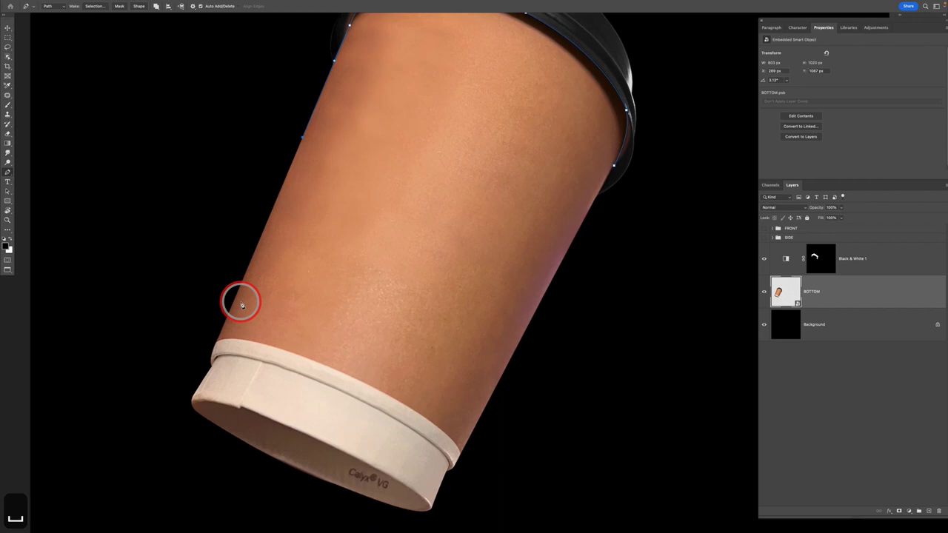
{"action": "left_click", "coordinate": [216, 346]}
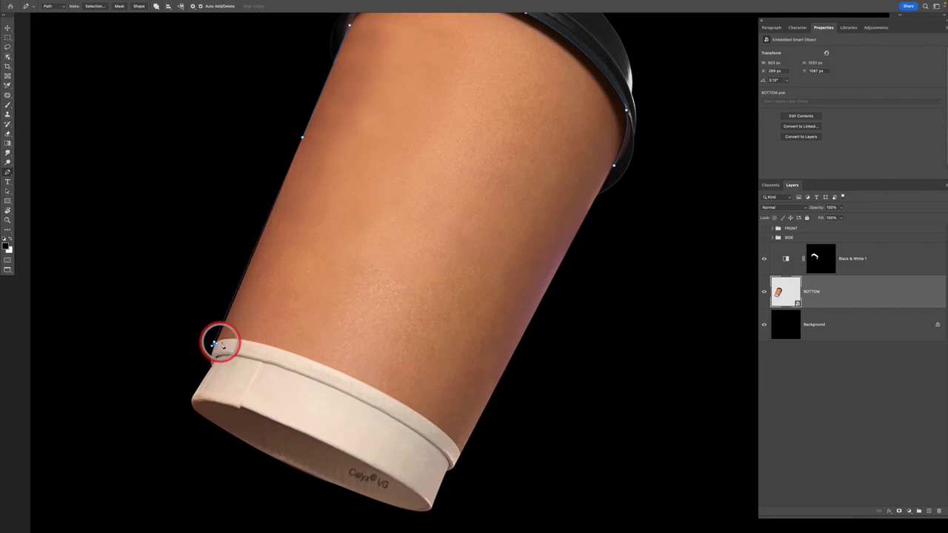
{"action": "left_click_drag", "start_coordinate": [233, 341], "coordinate": [241, 341]}
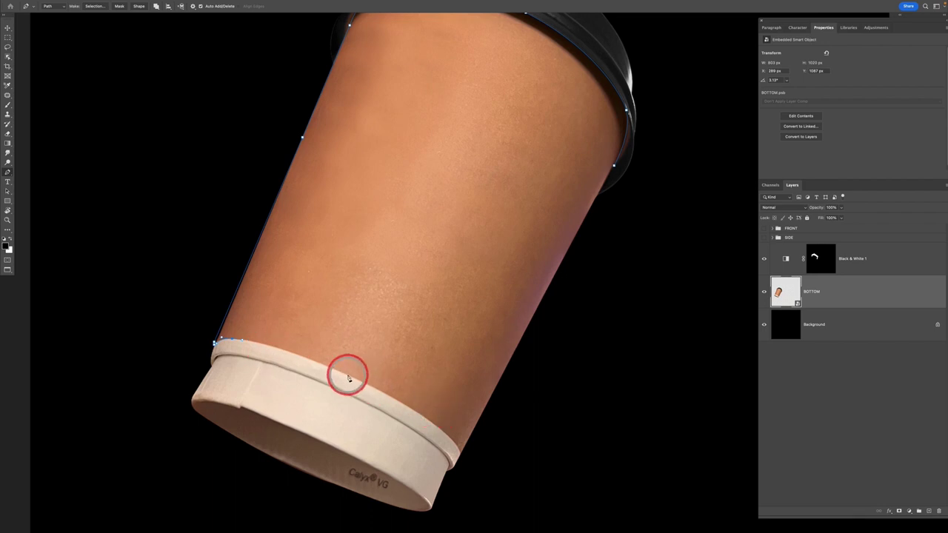
{"action": "left_click_drag", "start_coordinate": [347, 377], "coordinate": [412, 404]}
{"action": "left_click_drag", "start_coordinate": [462, 454], "coordinate": [461, 470]}
{"action": "left_click", "coordinate": [499, 447]}
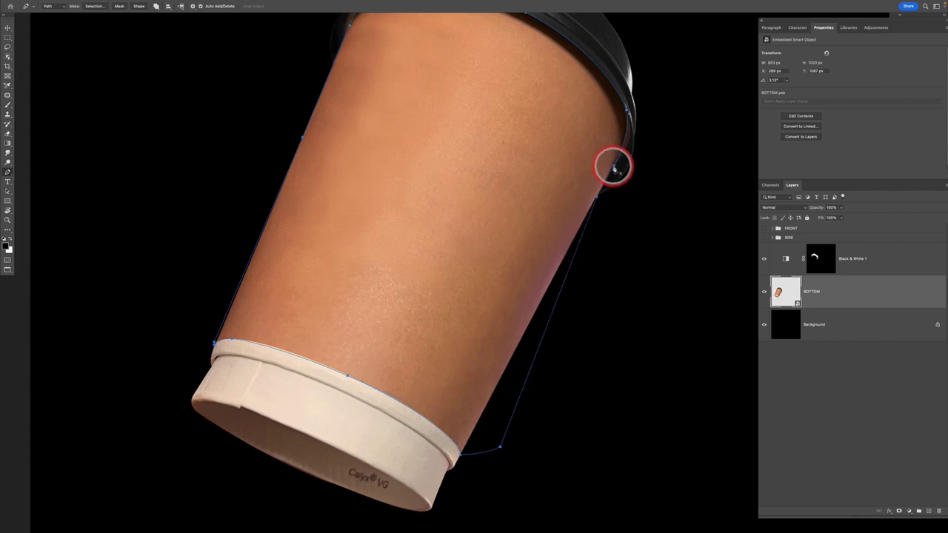
- Convert the body path to a selection and add a Hue/Saturation adjustment for the BOTTOM cup's body
{"action": "key", "text": "super+Return"}
{"action": "left_click", "coordinate": [909, 510]}
{"action": "left_click", "coordinate": [913, 433]}
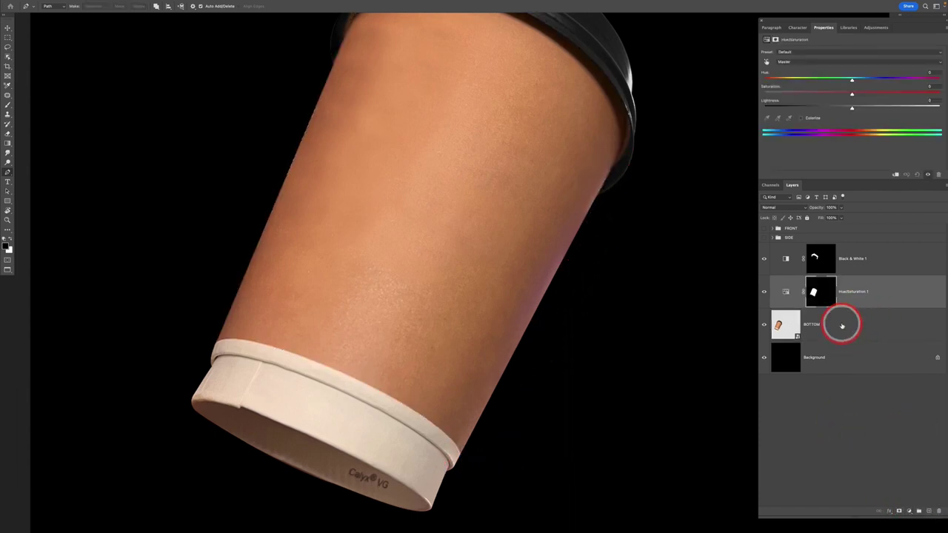
- Above the BOTTOM layer, add a Black & White adjustment masked to the inverse of the combined body and lid masks
{"action": "left_click", "coordinate": [842, 326]}
{"action": "left_click", "coordinate": [815, 294], "text": "super"}
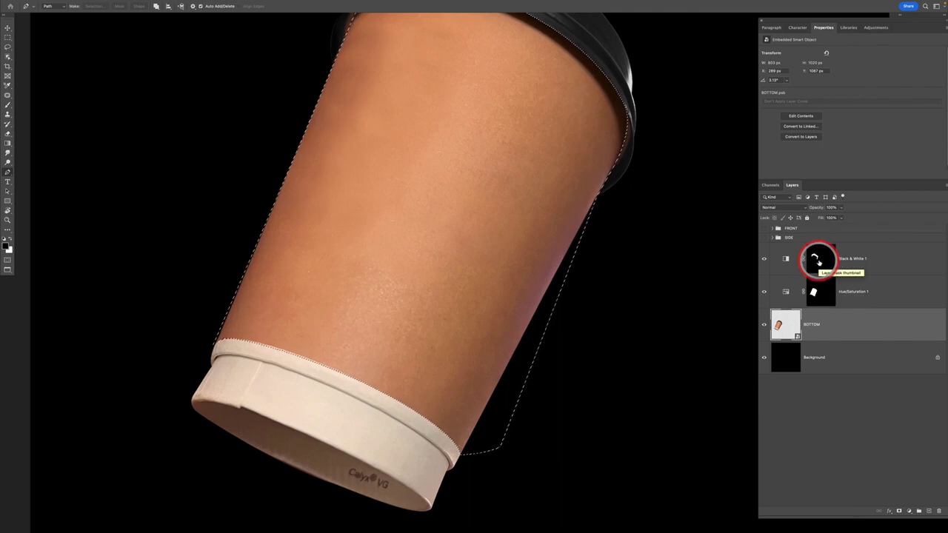
{"action": "left_click", "coordinate": [818, 263], "text": "shift+super"}
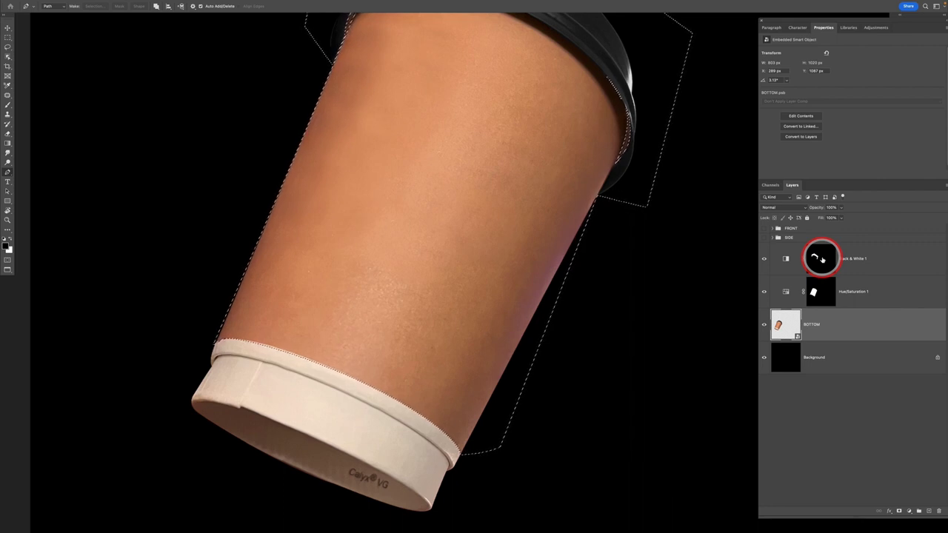
{"action": "key", "text": "super+shift+i"}
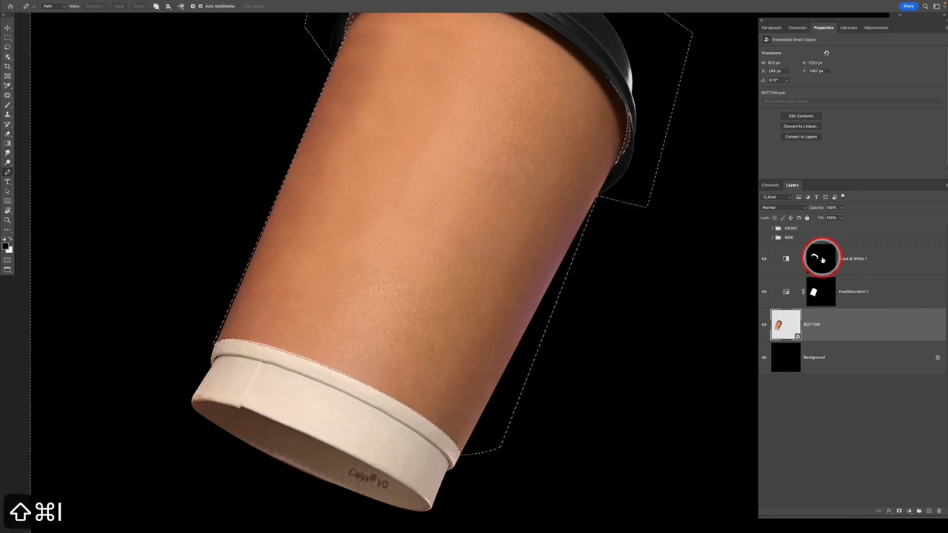
{"action": "left_click", "coordinate": [904, 513]}
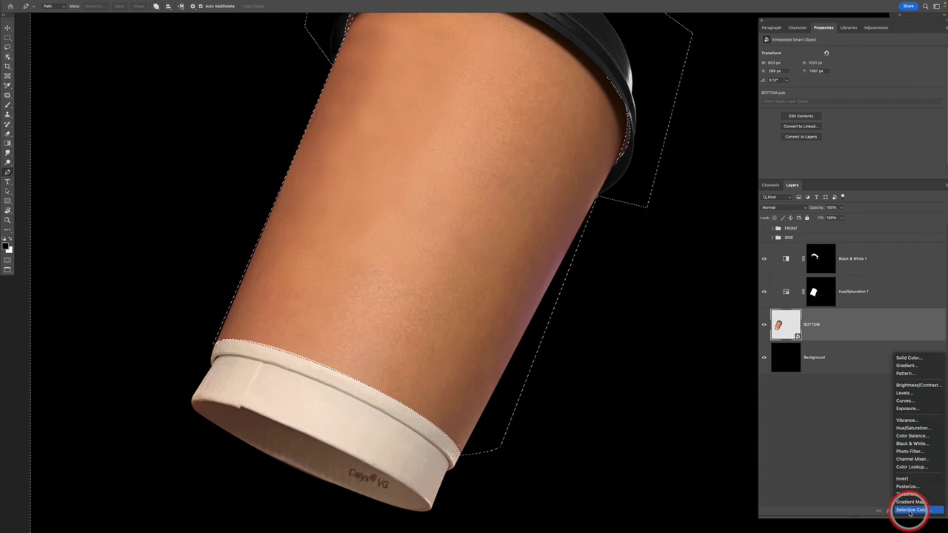
{"action": "left_click", "coordinate": [914, 442]}
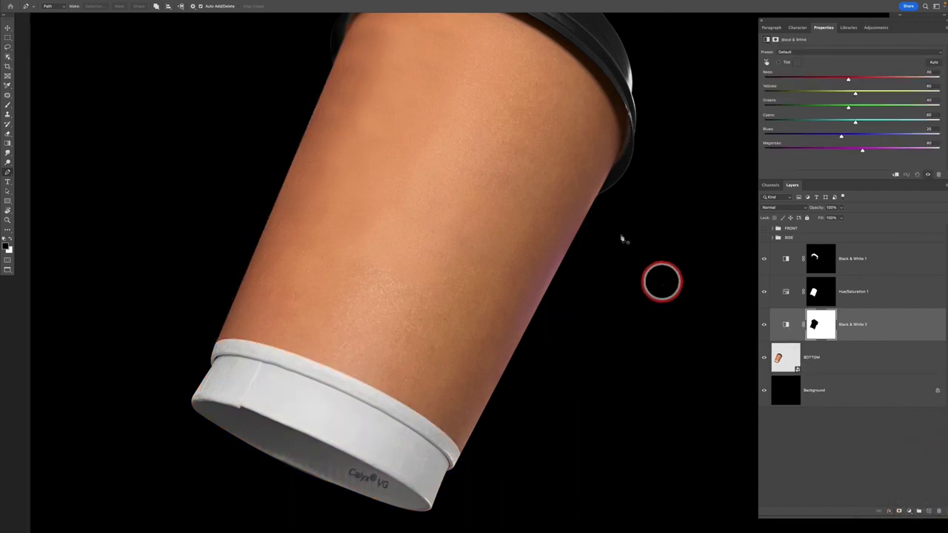
{"action": "left_click_drag", "start_coordinate": [598, 201], "coordinate": [610, 292]}
{"action": "key", "text": "space"}
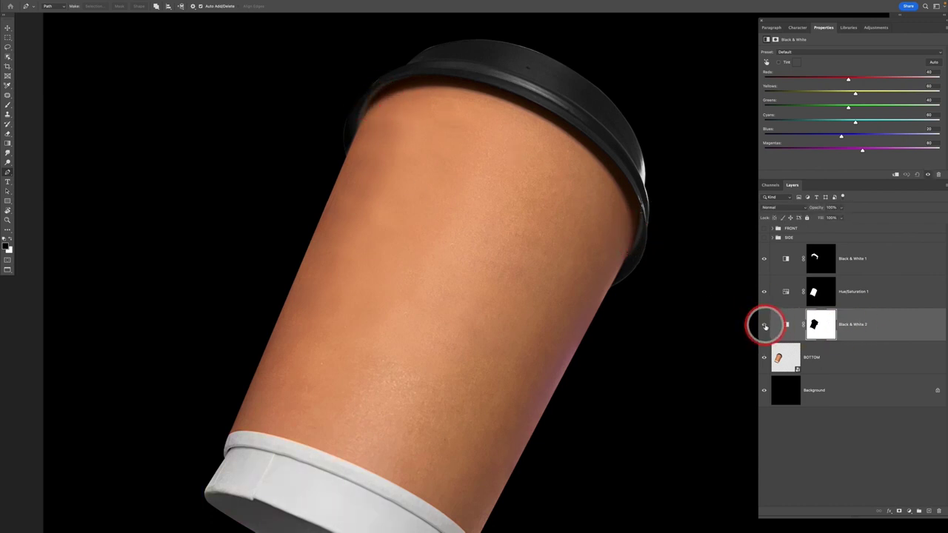
- Rename the Black & White adjustment directly above the BOTTOM layer as CUP BOTTOM, matching the naming in the SIDE group
{"action": "left_click", "coordinate": [859, 327]}
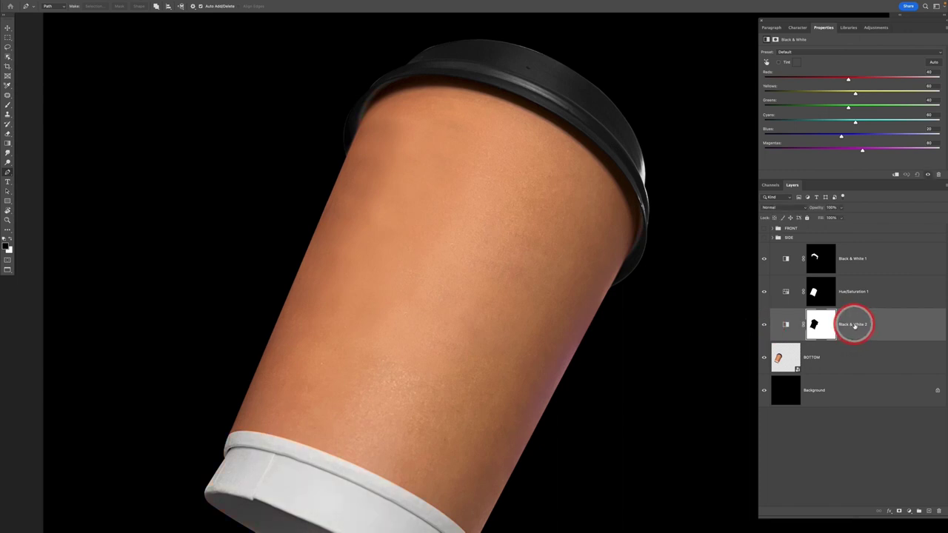
{"action": "left_click", "coordinate": [772, 237]}
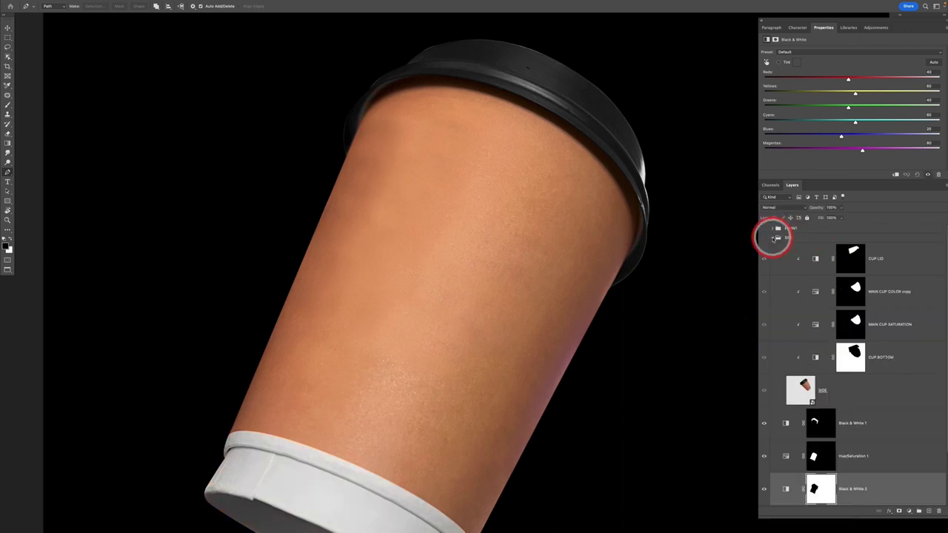
{"action": "scroll", "coordinate": [873, 415], "scroll_direction": "down", "scroll_amount": 2}
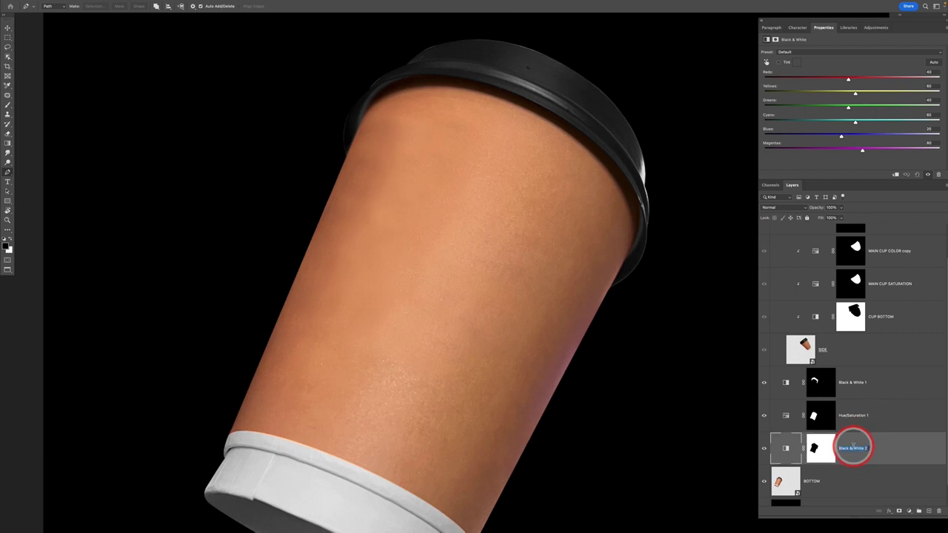
{"action": "type", "text": "CUP_BOTTOM"}
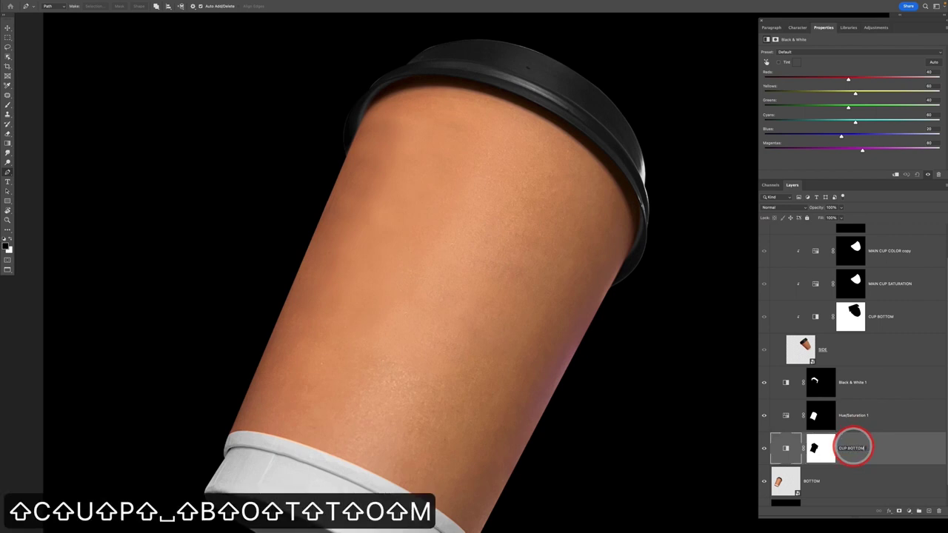
{"action": "key", "text": "Return"}
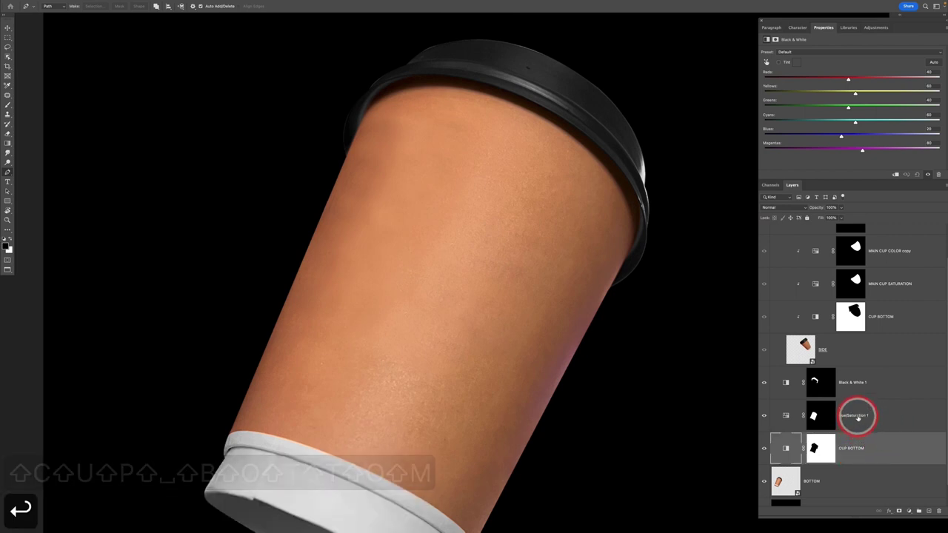
- Copy the name MAIN CUP SATURATION from the SIDE group onto the BOTTOM cup's Hue/Saturation layer
{"action": "left_click", "coordinate": [896, 284]}
{"action": "double_click", "coordinate": [896, 283]}
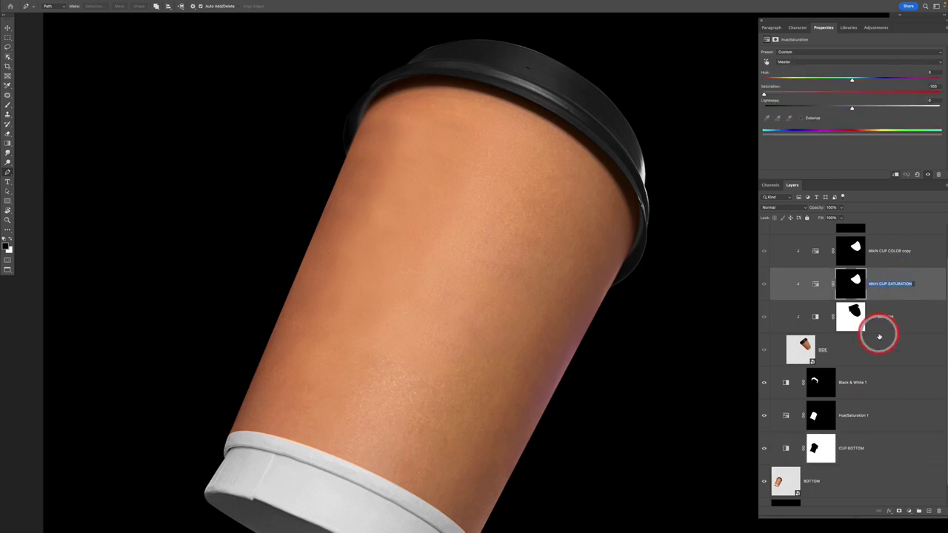
{"action": "key", "text": "super+c"}
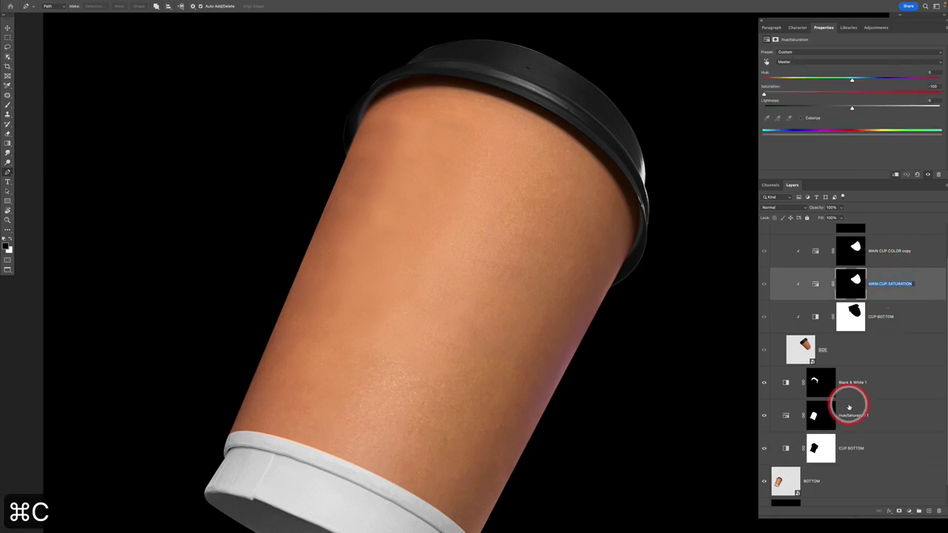
{"action": "double_click", "coordinate": [848, 416]}
{"action": "key", "text": "super+v"}
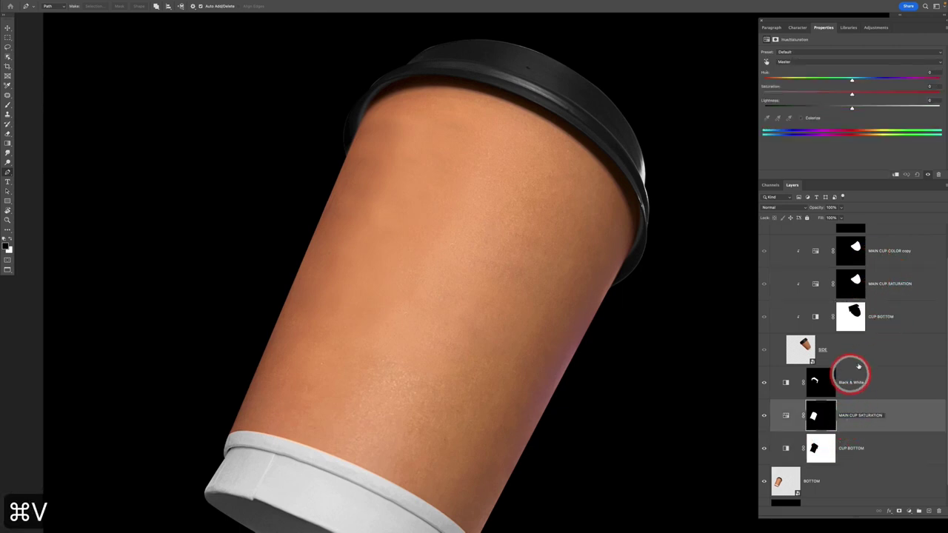
- Copy the name CUP LID from the SIDE group onto the BOTTOM cup's lid Black & White layer
{"action": "scroll", "coordinate": [891, 285], "scroll_direction": "up", "scroll_amount": 2}
{"action": "double_click", "coordinate": [880, 258]}
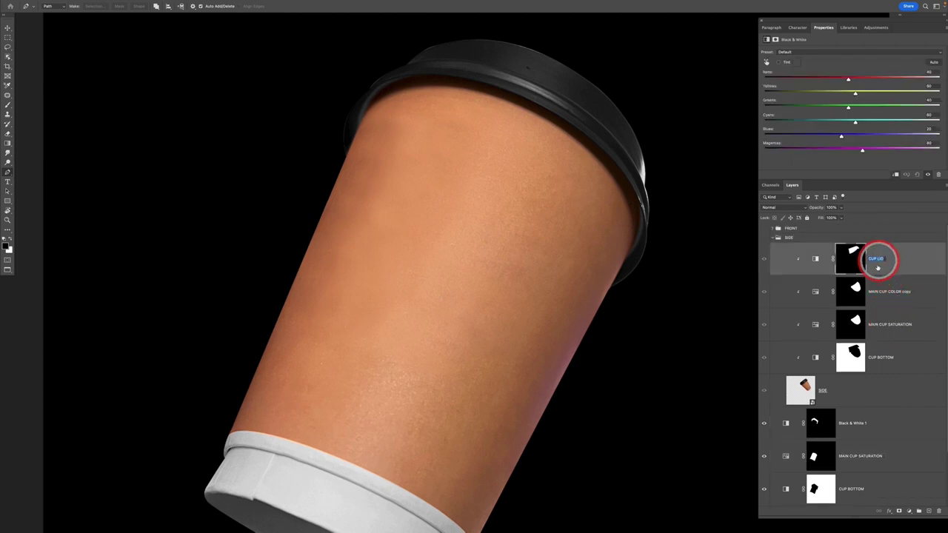
{"action": "key", "text": "super+c"}
{"action": "double_click", "coordinate": [855, 423]}
{"action": "key", "text": "super+v"}
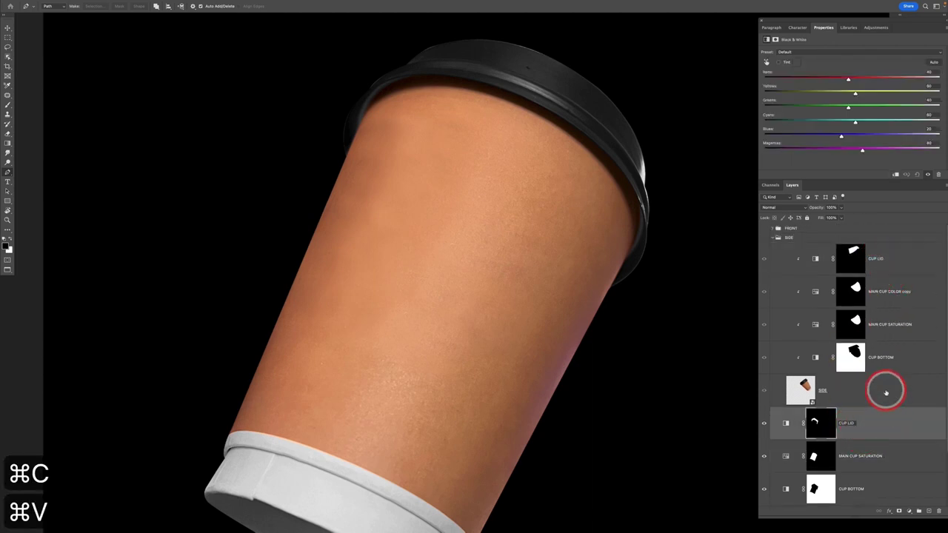
- Remove the word "copy" from the SIDE group's colour layer name, leaving MAIN CUP COLOR
{"action": "double_click", "coordinate": [899, 295]}
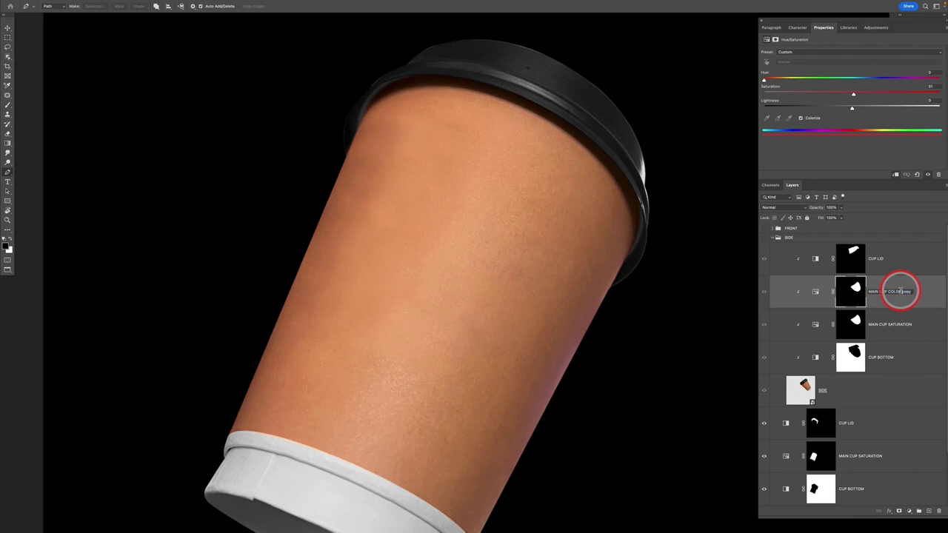
{"action": "key", "text": "super+x"}
{"action": "key", "text": "Return"}
- Duplicate the SIDE group's MAIN CUP COLOR layer to between the BOTTOM cup's CUP LID and MAIN CUP SATURATION layers
{"action": "scroll", "coordinate": [861, 406], "scroll_direction": "down", "scroll_amount": 2}
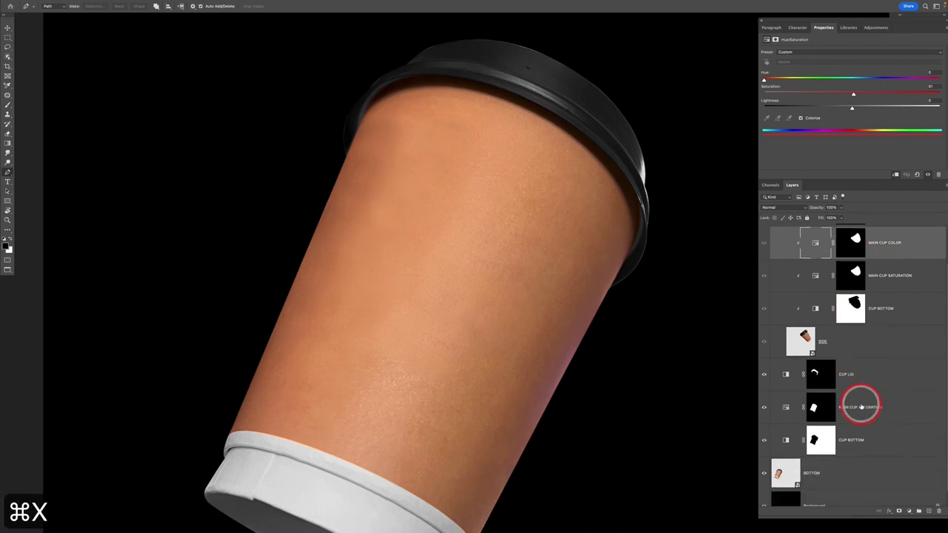
{"action": "left_click", "coordinate": [850, 246]}
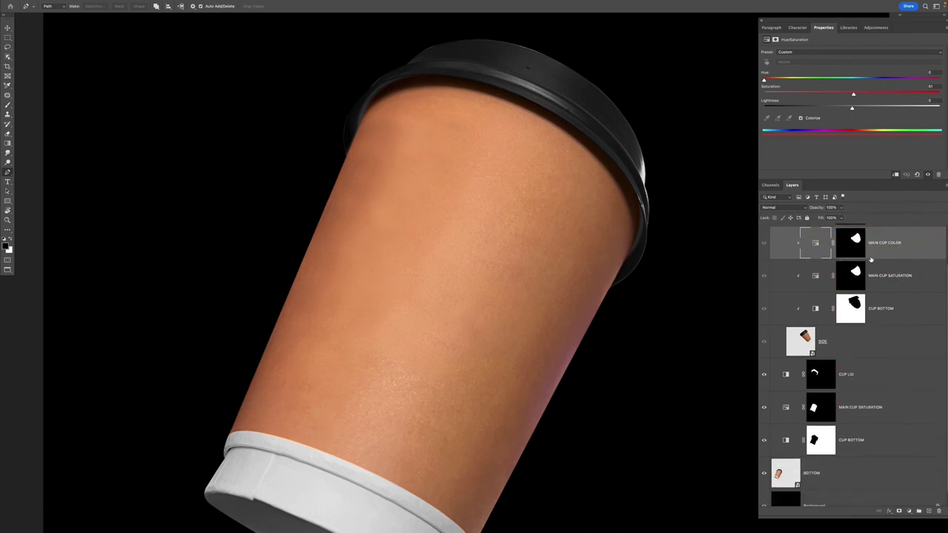
{"action": "scroll", "coordinate": [900, 261], "scroll_direction": "up", "scroll_amount": 1}
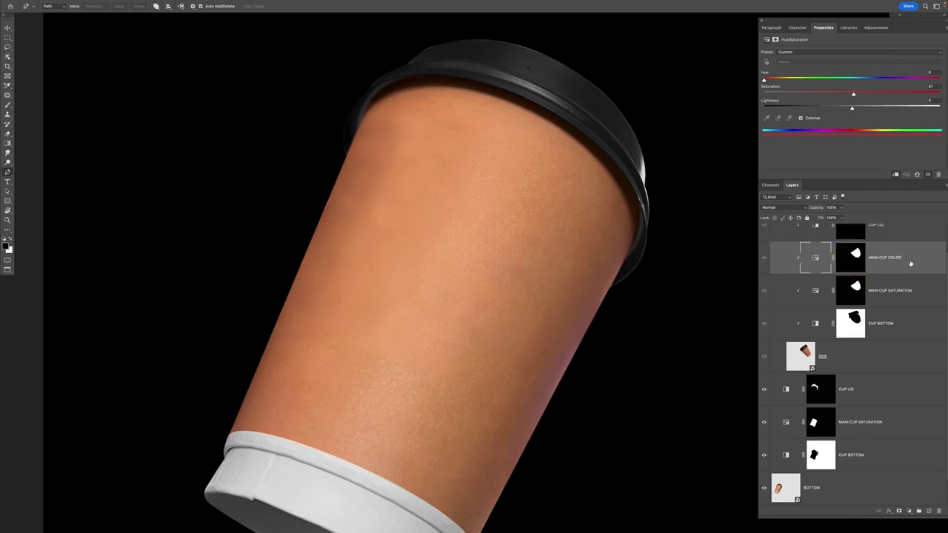
{"action": "left_click_drag", "start_coordinate": [912, 262], "coordinate": [896, 401]}
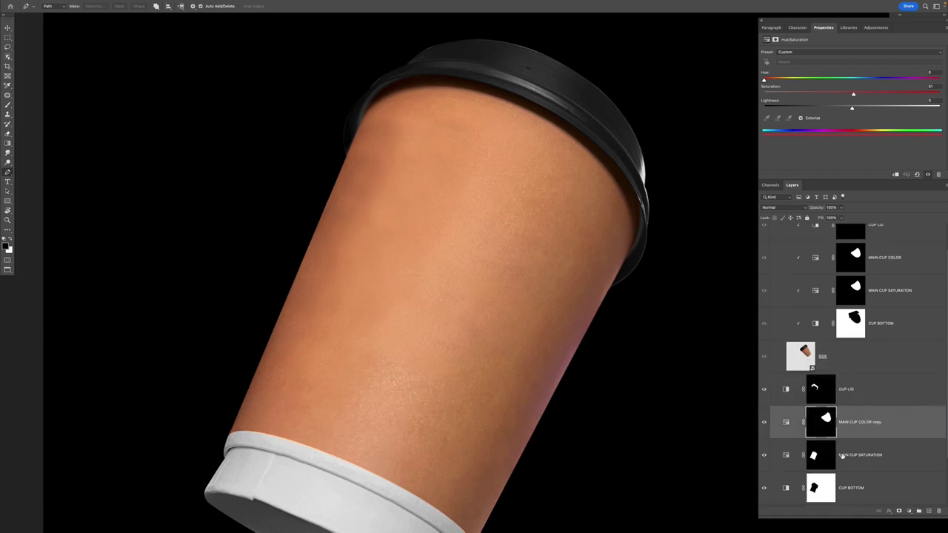
- Replace the duplicated colour layer's mask with one made from the BOTTOM cup's MAIN CUP SATURATION mask
{"action": "right_click", "coordinate": [822, 427]}
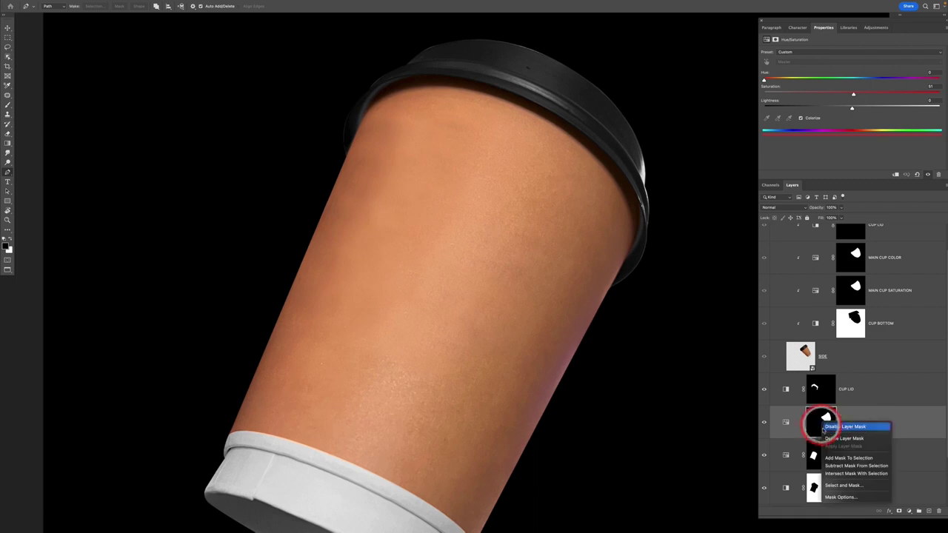
{"action": "left_click", "coordinate": [832, 435]}
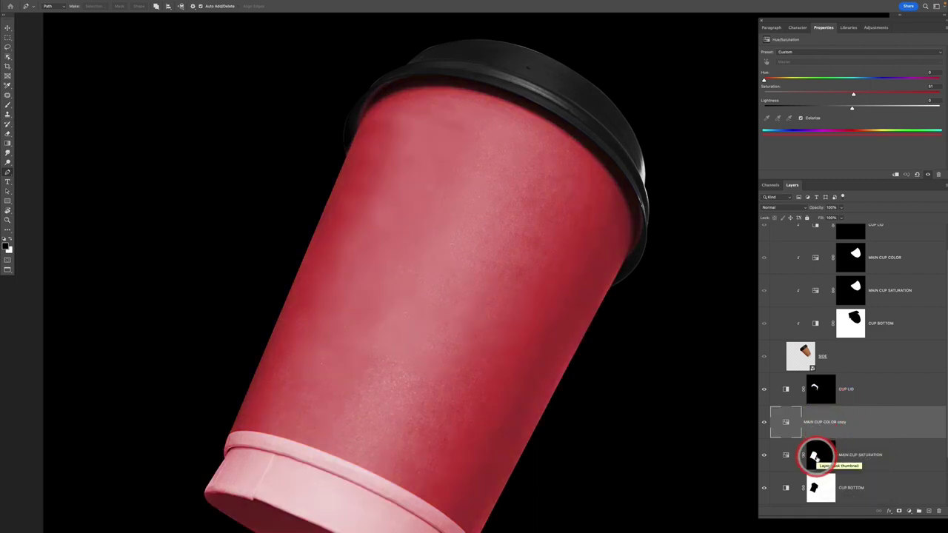
{"action": "left_click", "coordinate": [814, 457], "text": "ctrl"}
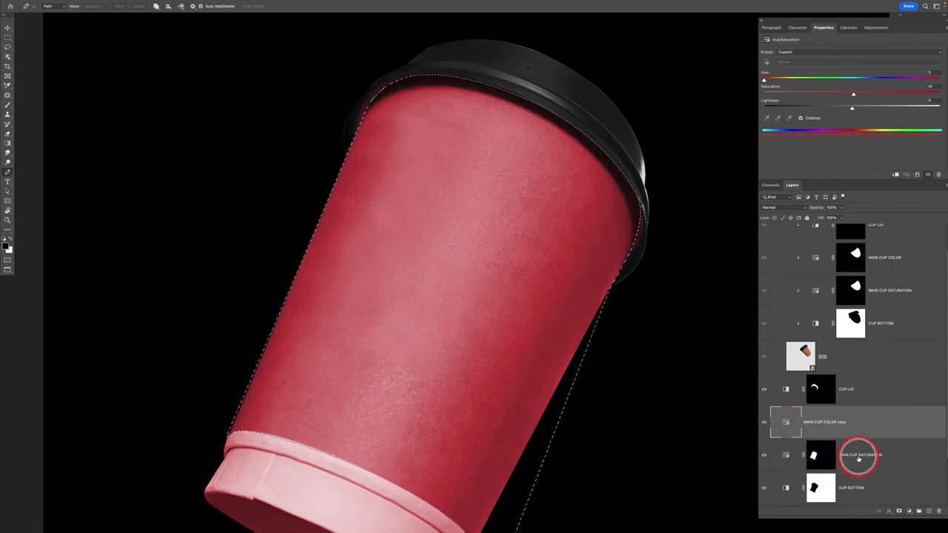
{"action": "left_click", "coordinate": [899, 511]}
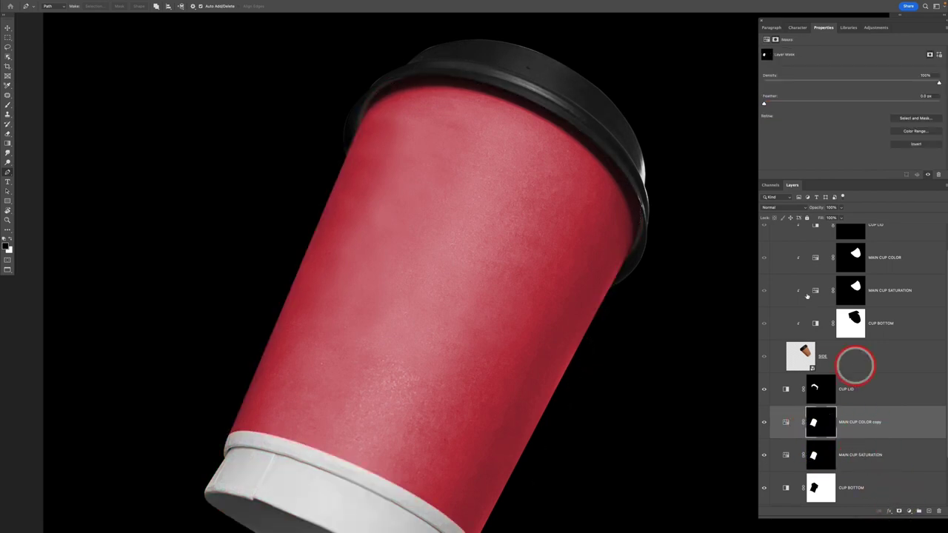
- Collapse the SIDE group and clip the CUP BOTTOM, MAIN CUP SATURATION, MAIN CUP COLOR copy and CUP LID adjustments to the BOTTOM layer
{"action": "left_click", "coordinate": [790, 261]}
{"action": "scroll", "coordinate": [789, 260], "scroll_direction": "up", "scroll_amount": 2}
{"action": "left_click", "coordinate": [775, 241]}
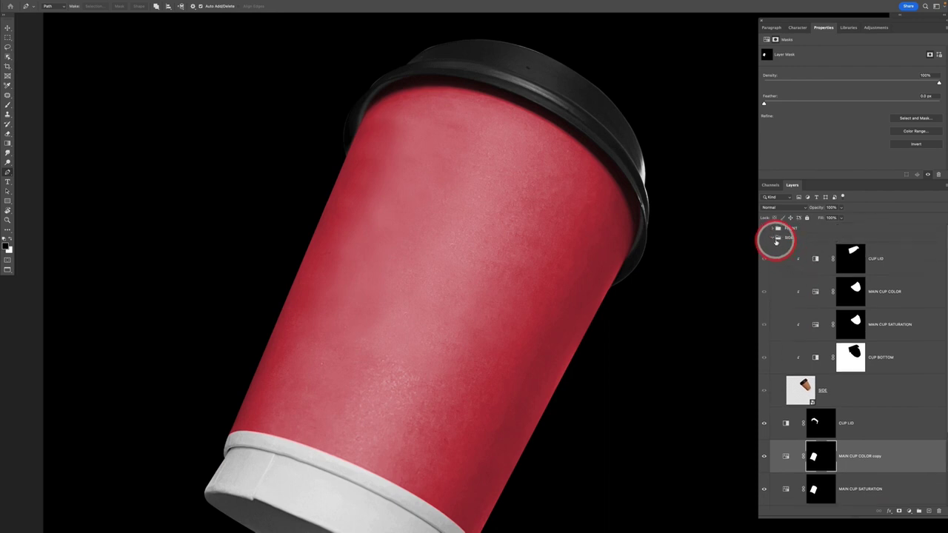
{"action": "left_click", "coordinate": [854, 368]}
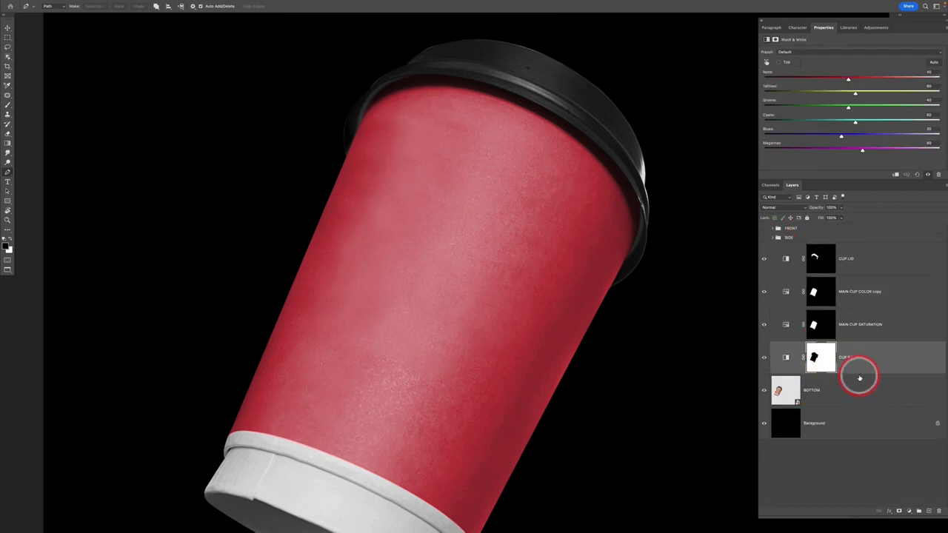
{"action": "left_click", "coordinate": [862, 372], "text": "alt"}
{"action": "left_click", "coordinate": [867, 318]}
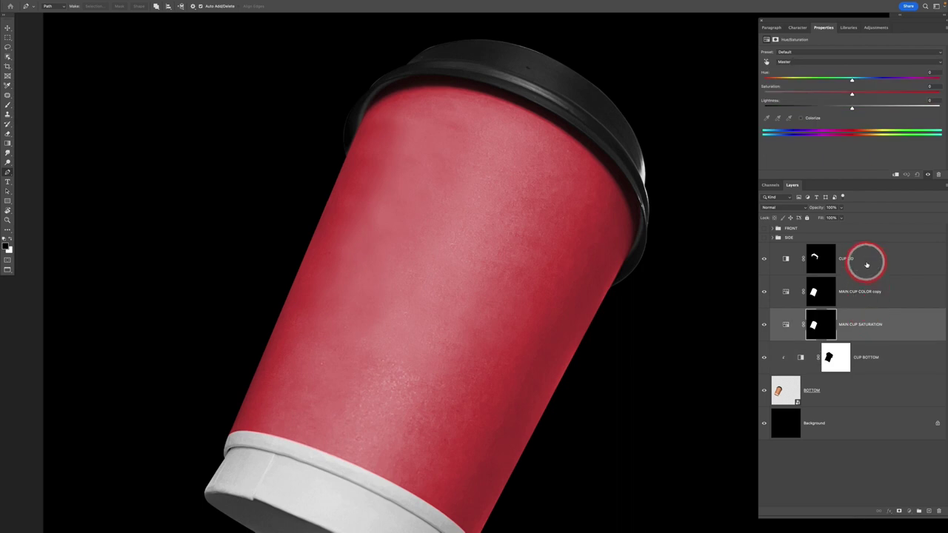
{"action": "left_click", "coordinate": [866, 264], "text": "shift"}
{"action": "key", "text": "super+bracketleft"}
{"action": "key", "text": "super+bracketright"}
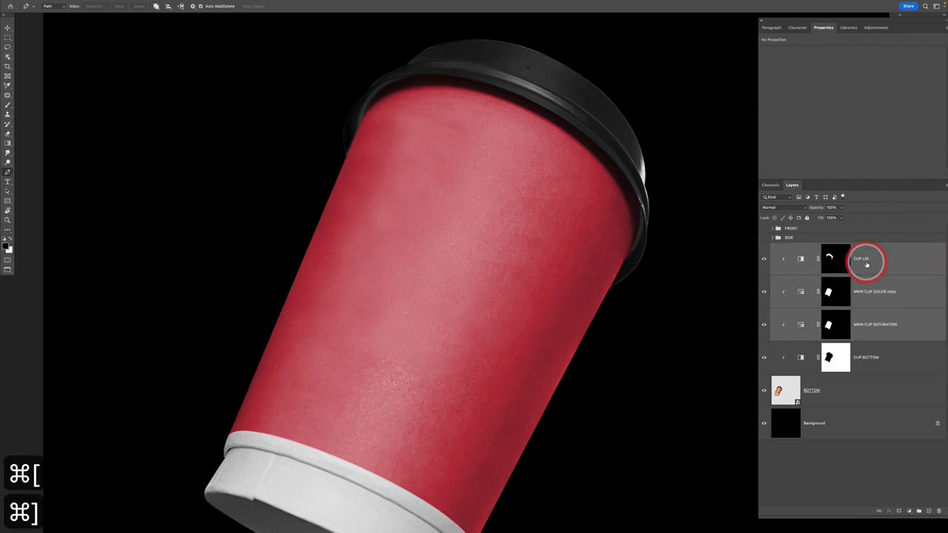
- Group the BOTTOM layer with its four clipped adjustments and name the group BOTTOM
{"action": "left_click", "coordinate": [853, 287]}
{"action": "left_click", "coordinate": [815, 390], "text": "shift"}
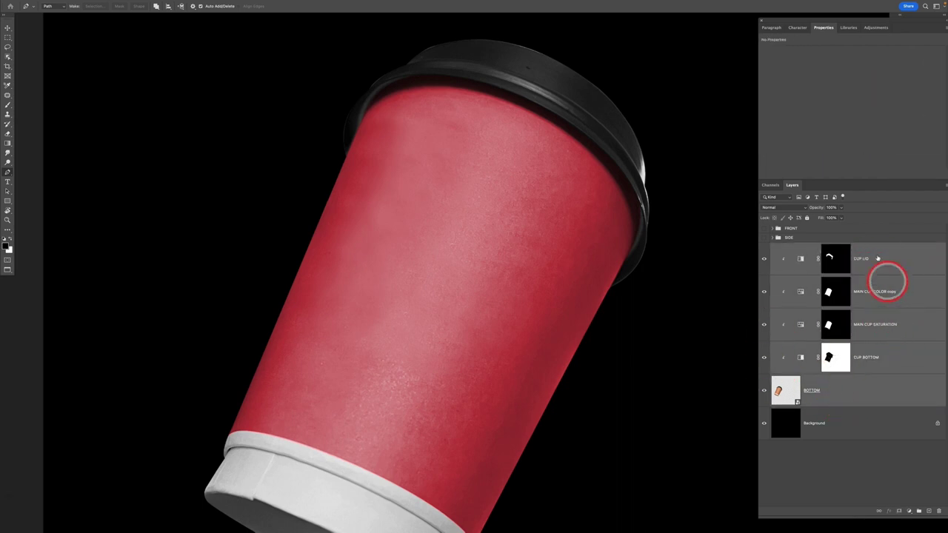
{"action": "key", "text": "super+g"}
{"action": "double_click", "coordinate": [790, 246]}
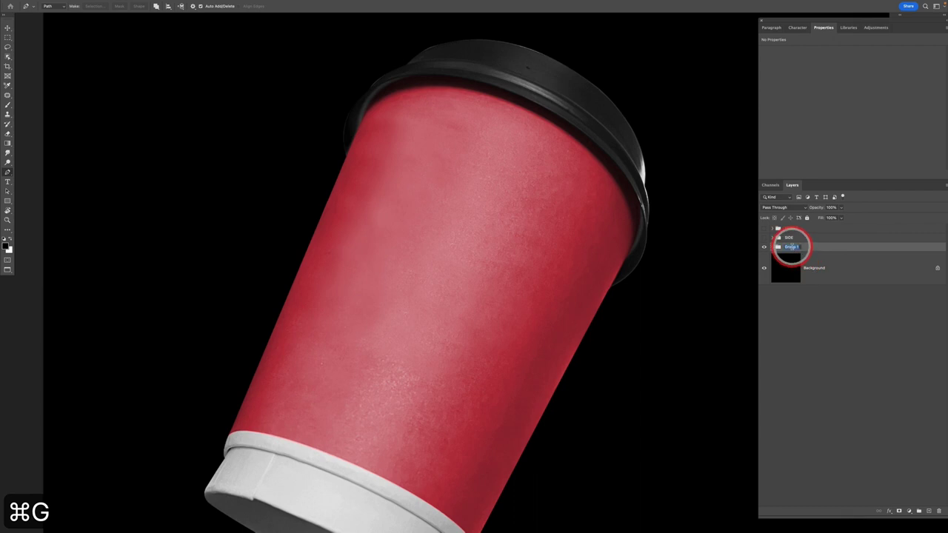
{"action": "type", "text": "BOTTOM"}
{"action": "key", "text": "Return"}
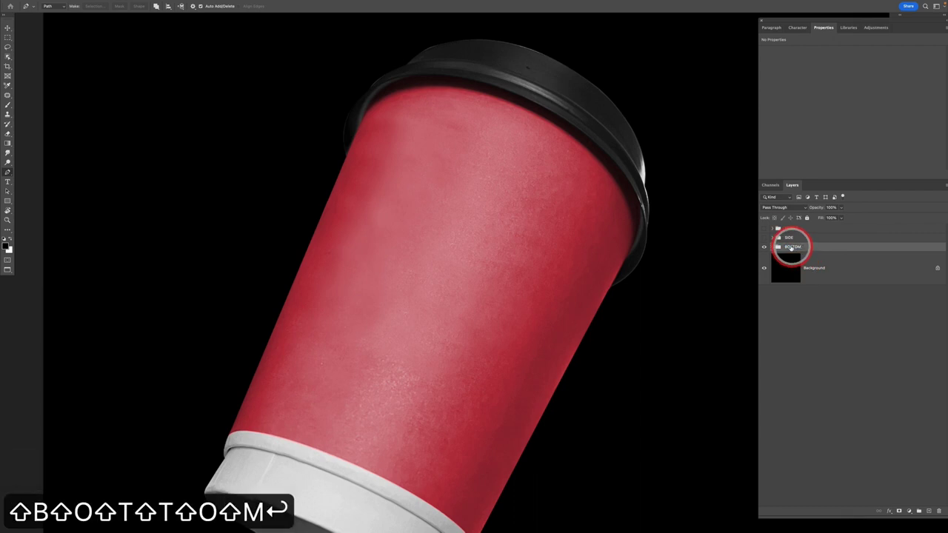
- Make the FRONT and SIDE groups visible again and switch to the Move tool with the whole composition in view
{"action": "left_click_drag", "start_coordinate": [764, 228], "coordinate": [765, 238]}
{"action": "key", "text": "v"}
{"action": "key", "text": "super+0"}
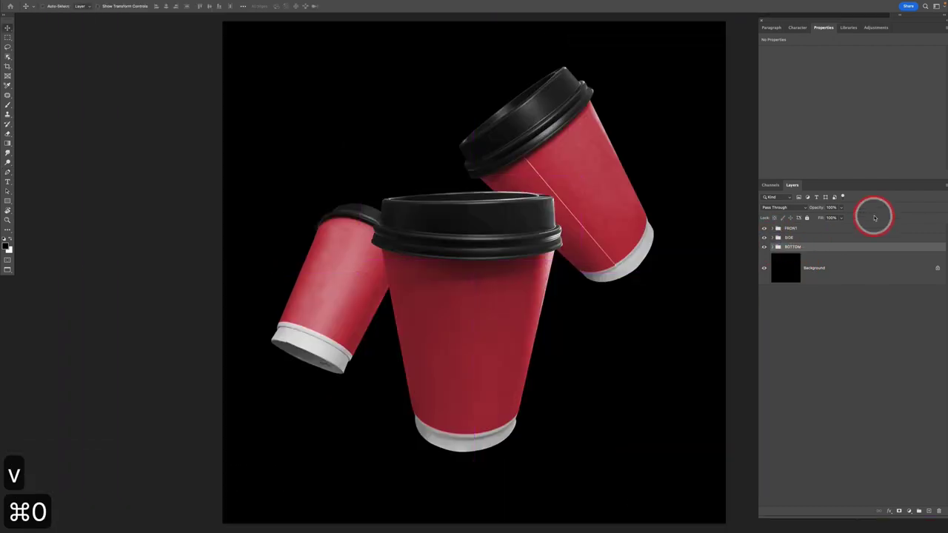
{"action": "key", "text": "super+minus"}
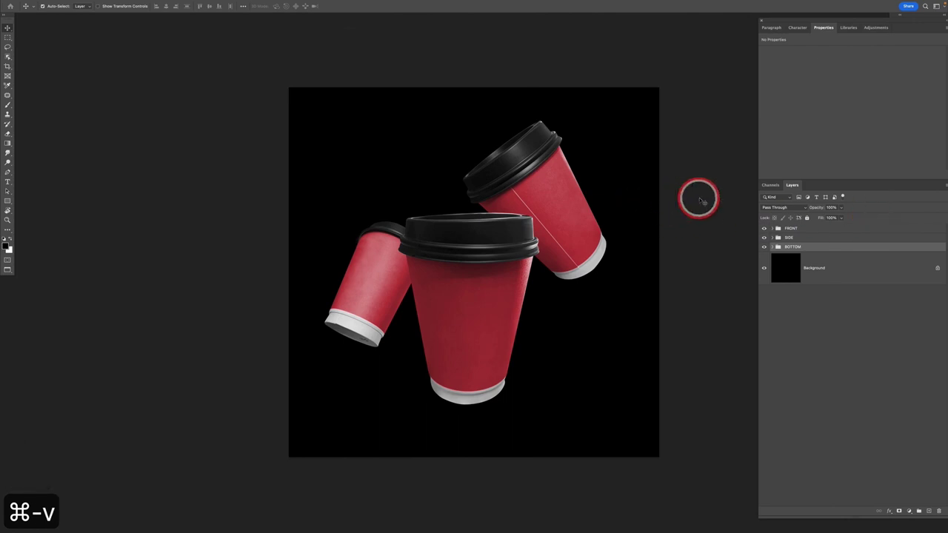
{"action": "key", "text": "v"}
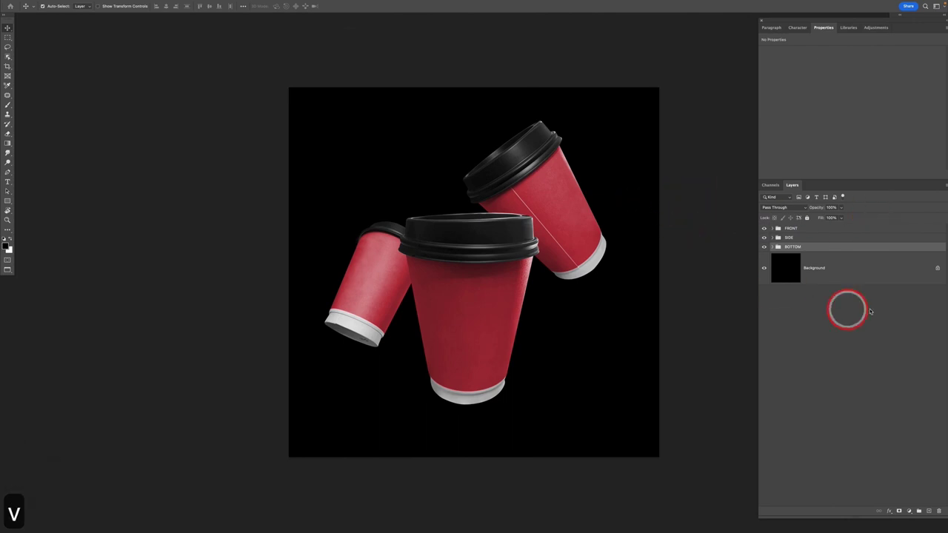
- Add a mid-grey Solid Color fill layer directly above the Background layer, beneath the three cup groups
{"action": "left_click", "coordinate": [829, 279]}
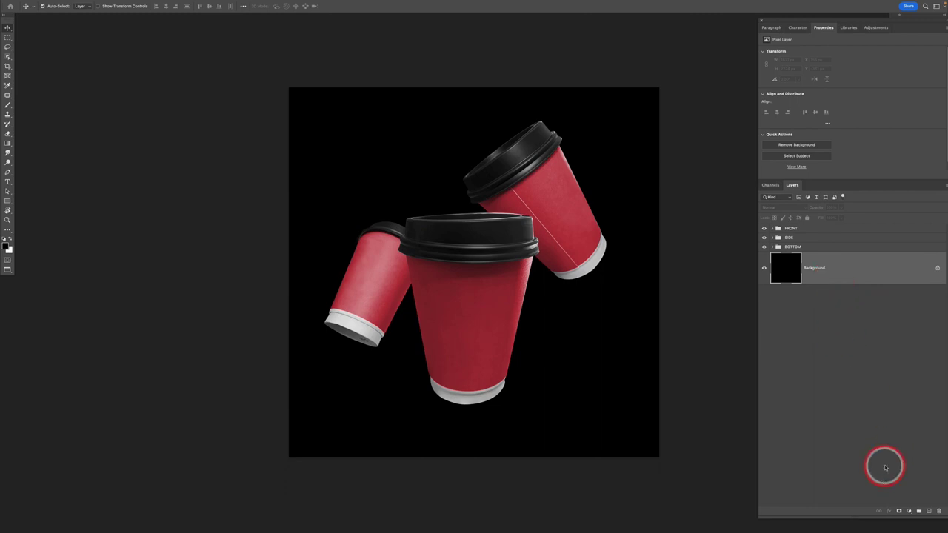
{"action": "left_click", "coordinate": [910, 510]}
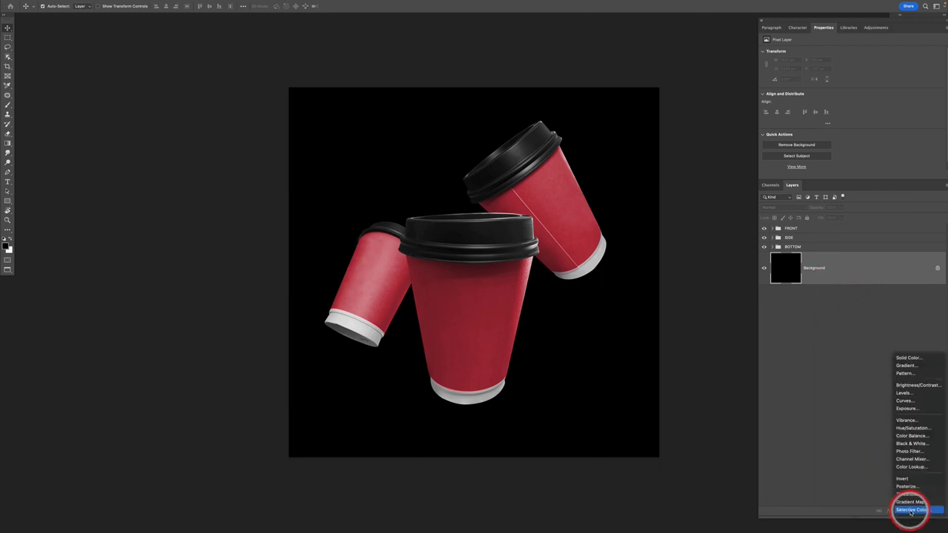
{"action": "left_click", "coordinate": [905, 359]}
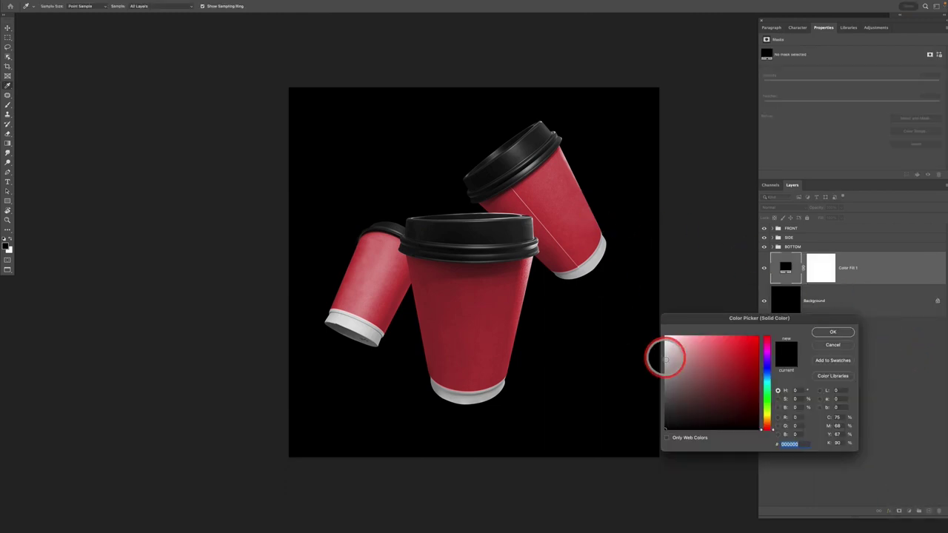
{"action": "left_click", "coordinate": [666, 375]}
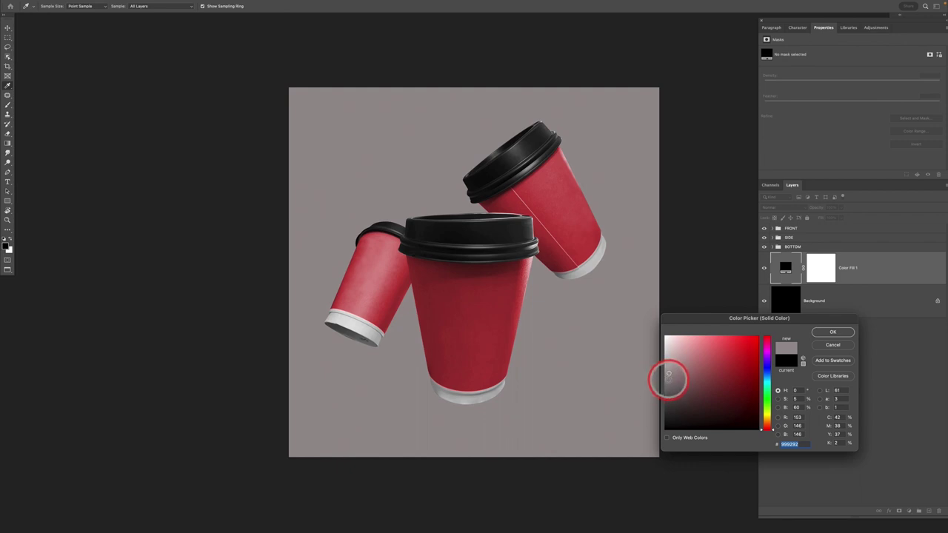
{"action": "left_click", "coordinate": [667, 380]}
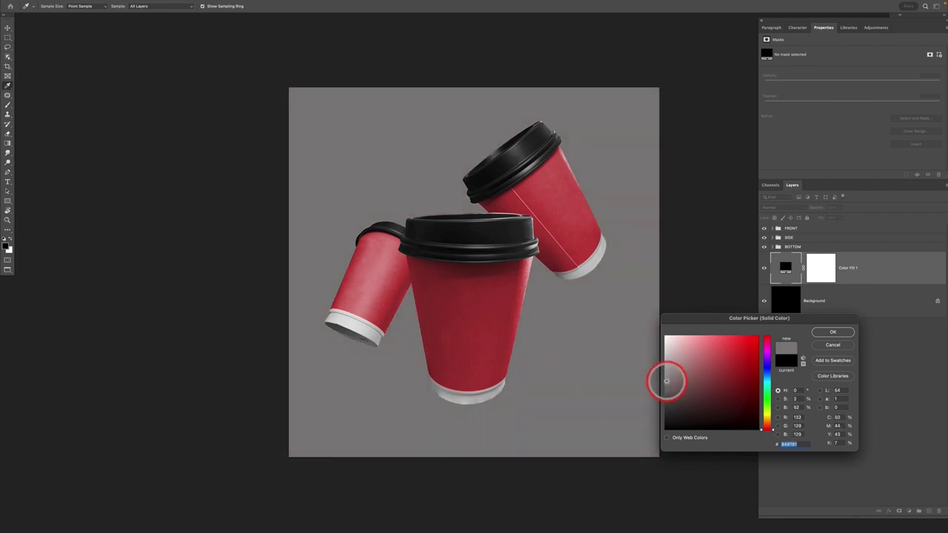
{"action": "mouse_move", "coordinate": [667, 383]}
{"action": "left_mouse_down"}
{"action": "mouse_move", "coordinate": [664, 394]}
{"action": "mouse_move", "coordinate": [664, 374]}
{"action": "left_mouse_up"}
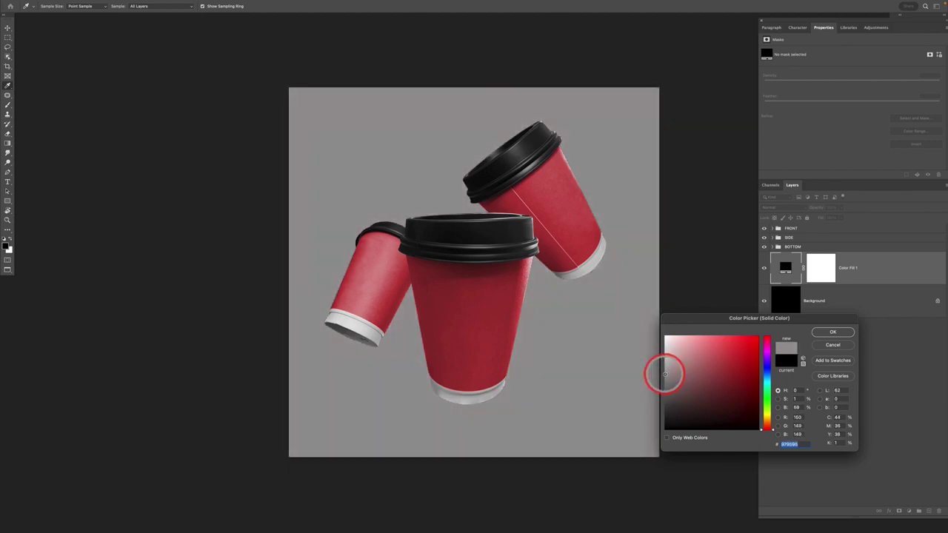
{"action": "left_click", "coordinate": [827, 332]}
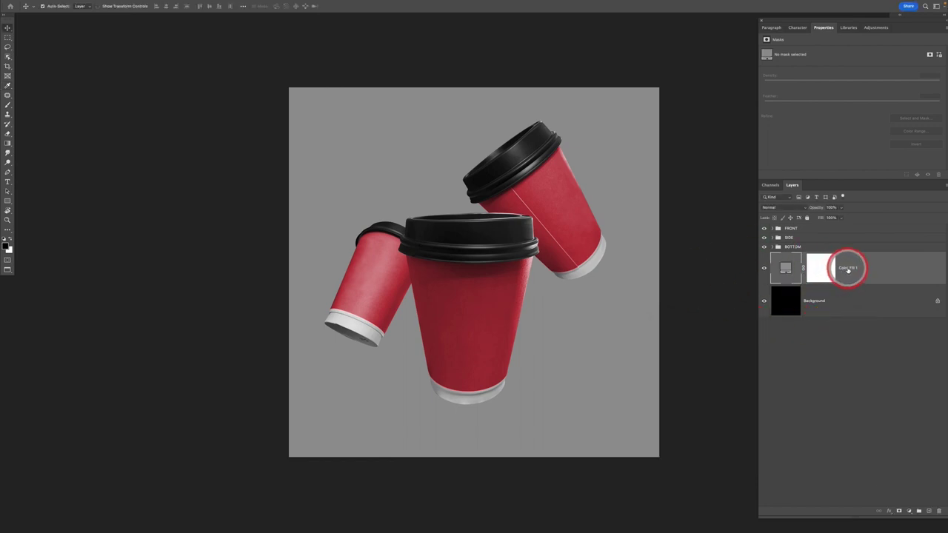
- Rename the grey fill layer as MAIN BG COLOR and delete the black Background layer
{"action": "type", "text": "MAIN_BG_COLOR"}
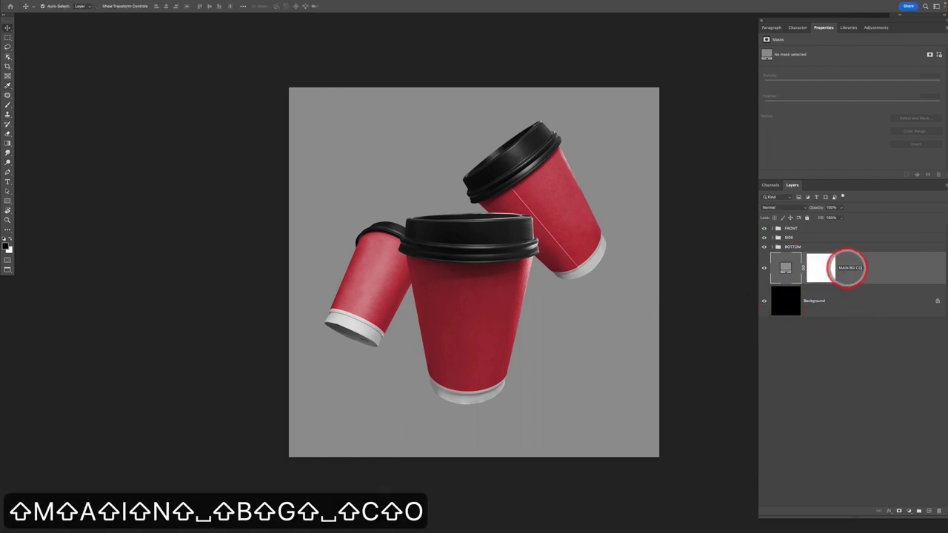
{"action": "key", "text": "Return"}
{"action": "left_click", "coordinate": [871, 297]}
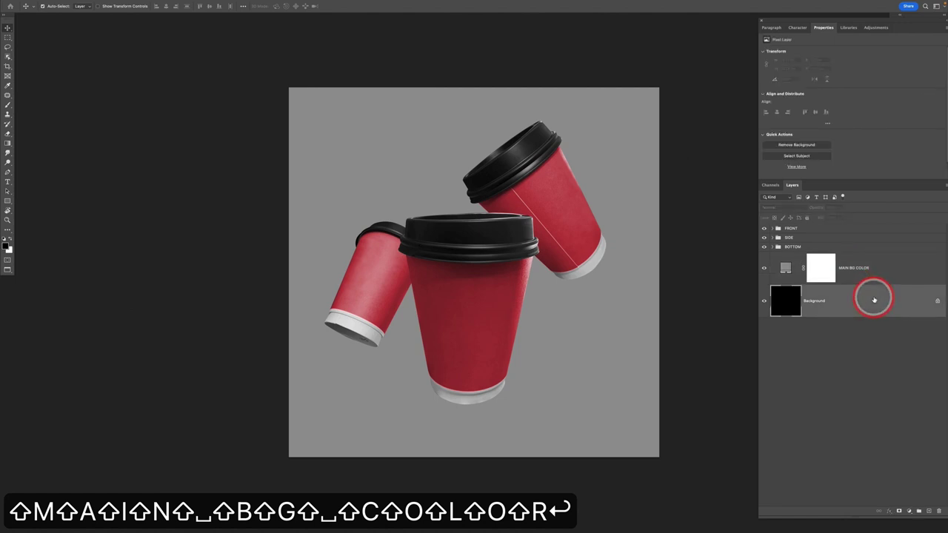
{"action": "key", "text": "BackSpace"}
{"action": "key", "text": "v"}
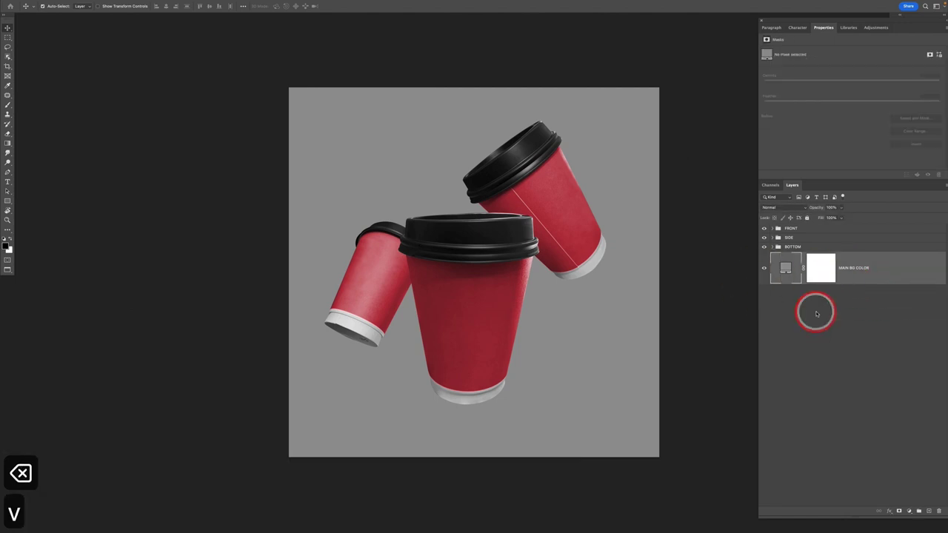
- Fill a new layer with black and use its transform box to place vertical and horizontal guides through the canvas centre
{"action": "left_click", "coordinate": [929, 511]}
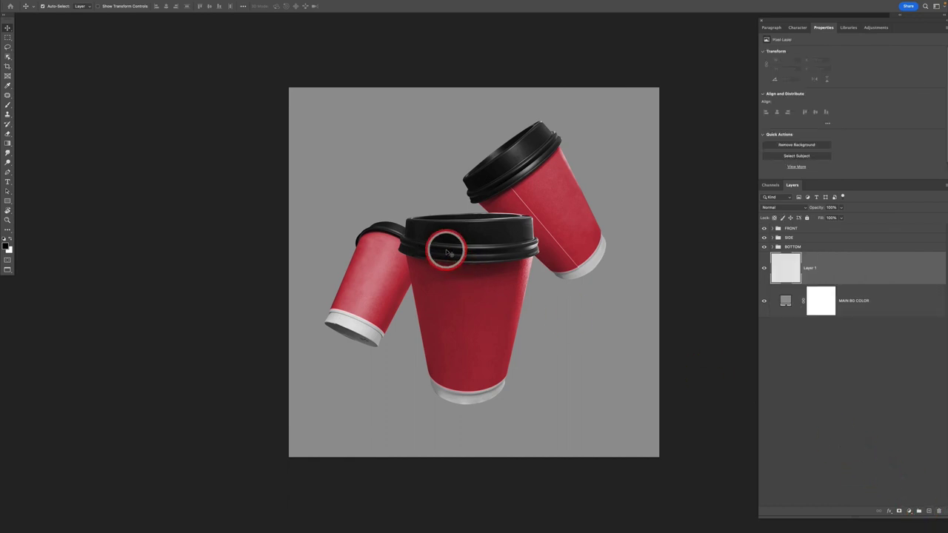
{"action": "key", "text": "g"}
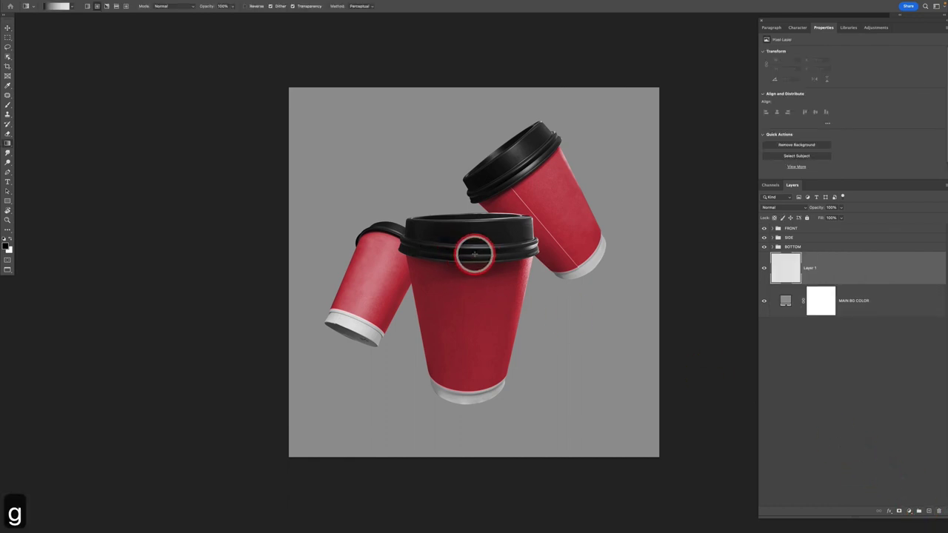
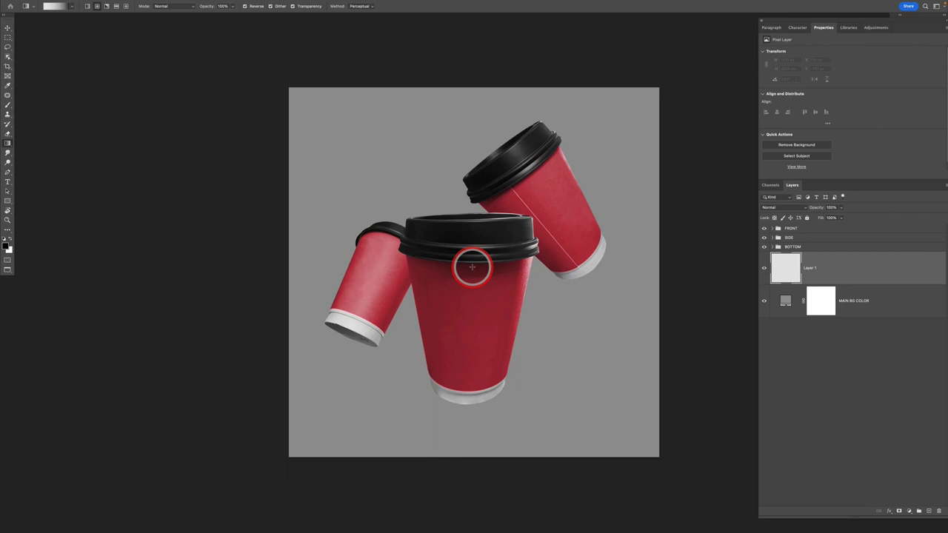
{"action": "key", "text": "alt+BackSpace"}
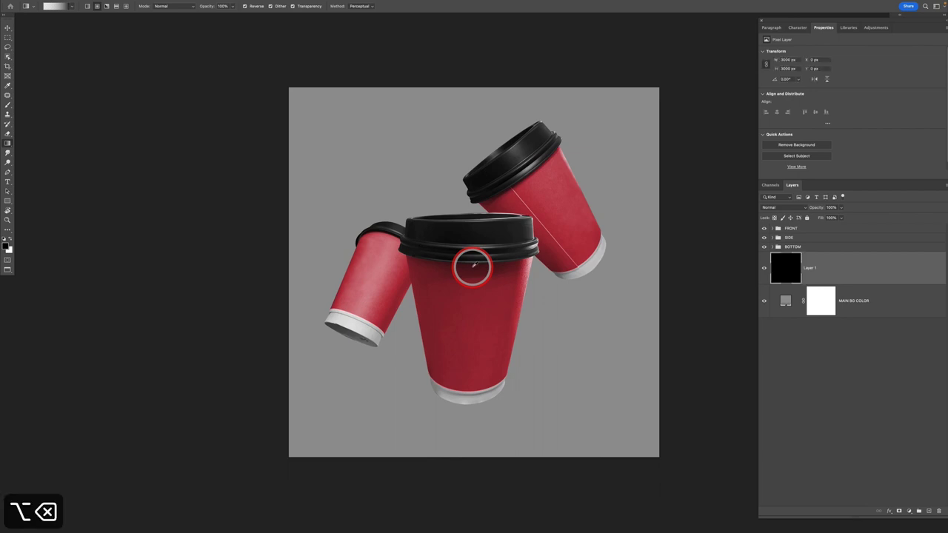
{"action": "key", "text": "v"}
{"action": "key", "text": "super+t"}
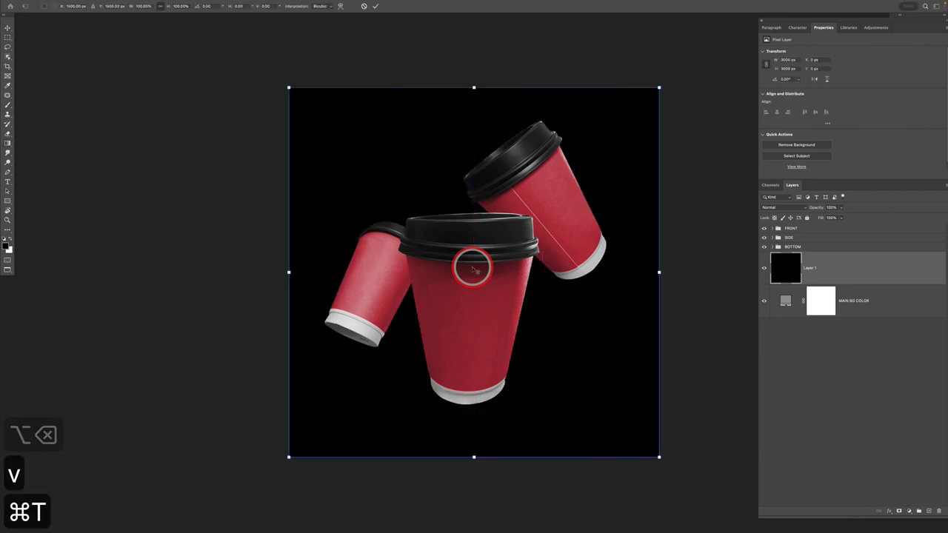
{"action": "key", "text": "super+r"}
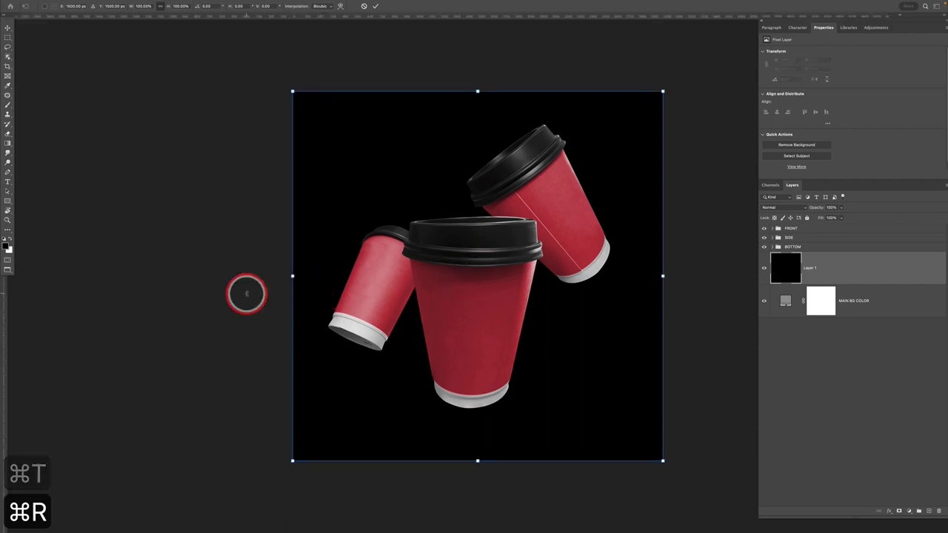
{"action": "left_click_drag", "start_coordinate": [4, 315], "coordinate": [478, 328]}
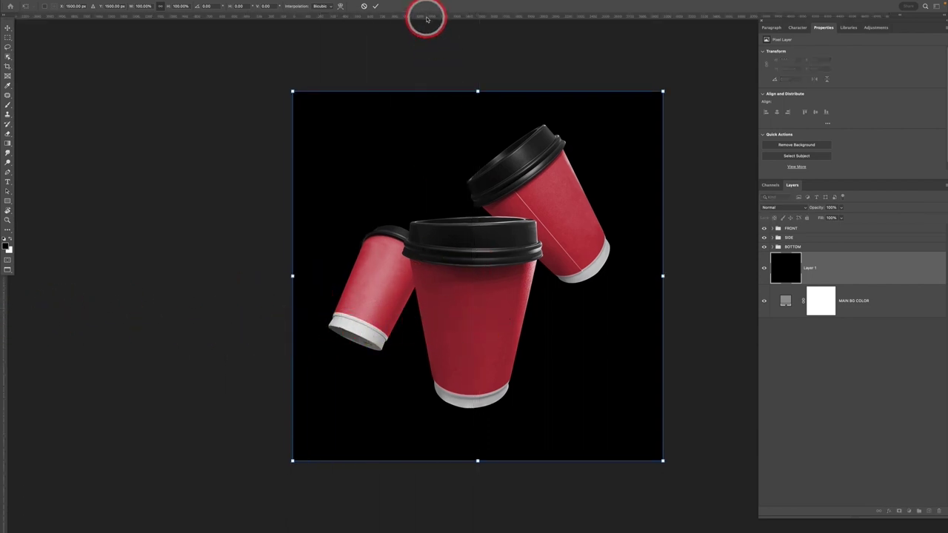
{"action": "left_click_drag", "start_coordinate": [427, 16], "coordinate": [462, 276]}
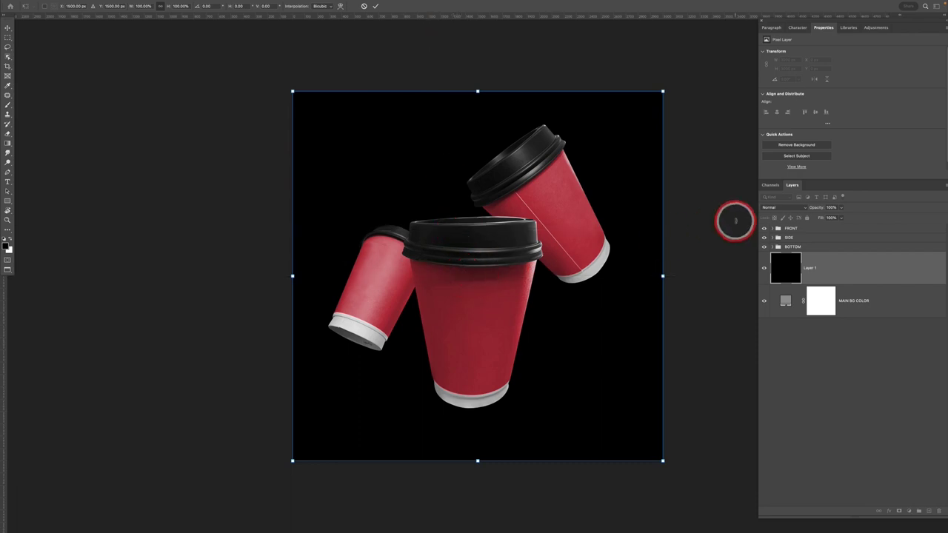
- Delete the black helper layer, show the centre guides and hide the rulers
{"action": "key", "text": "Return"}
{"action": "key", "text": "BackSpace"}
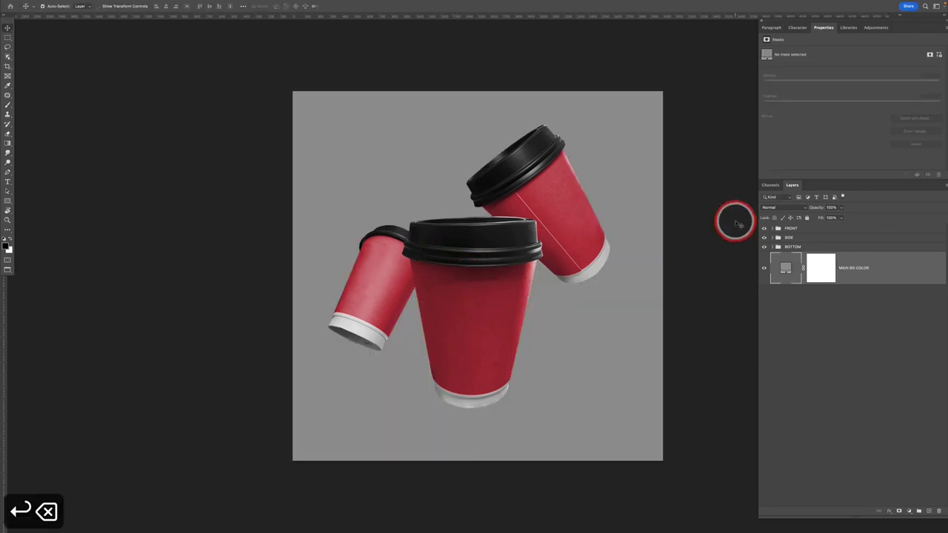
{"action": "key", "text": "super+semicolon"}
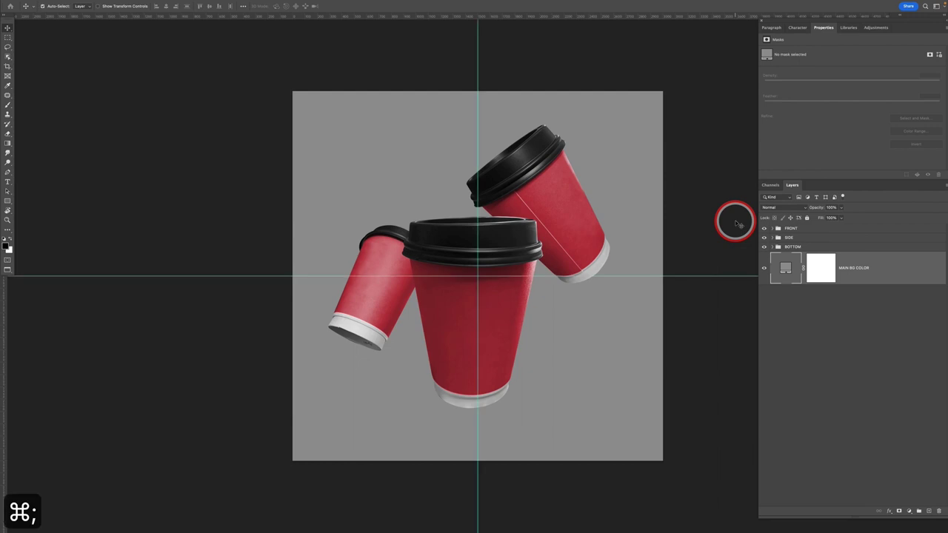
{"action": "key", "text": "super+r"}
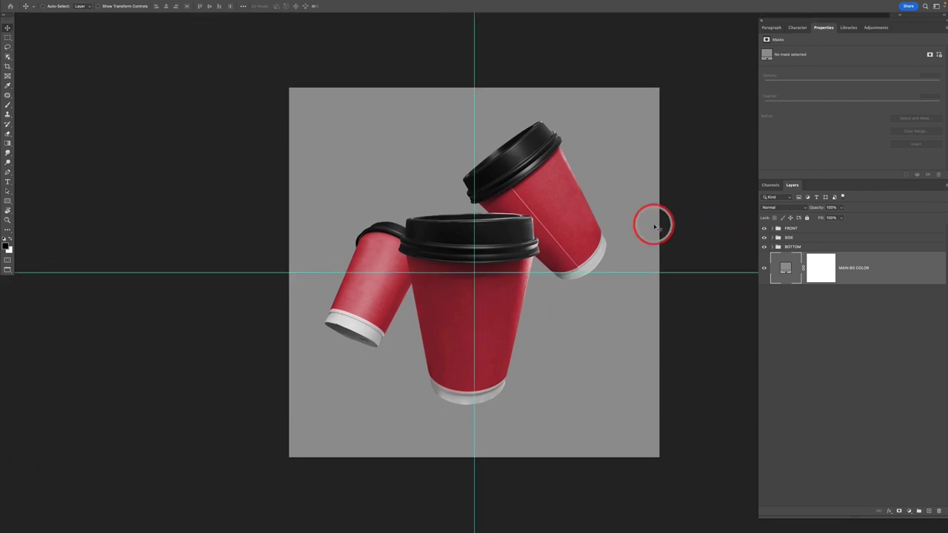
{"action": "key", "text": "super+semicolon"}
{"action": "key", "text": "super+semicolon"}
{"action": "key", "text": "super+semicolon"}
{"action": "key", "text": "super+semicolon"}
- Draw a reversed radial gradient on a new layer from the guide intersection past the canvas corner, and name the layer VIGNETTE
{"action": "left_click", "coordinate": [929, 511]}
{"action": "key", "text": "g"}
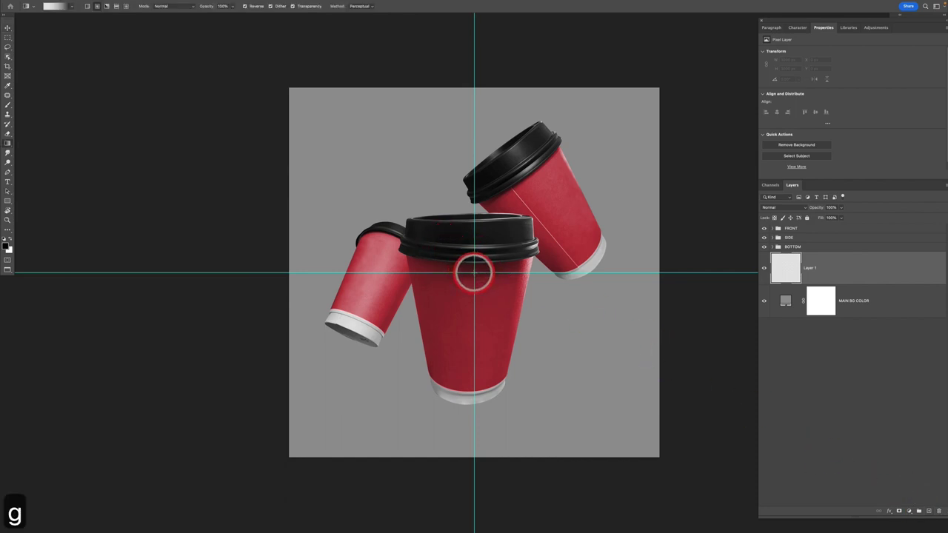
{"action": "left_click_drag", "start_coordinate": [474, 272], "coordinate": [222, 25]}
{"action": "key", "text": "v"}
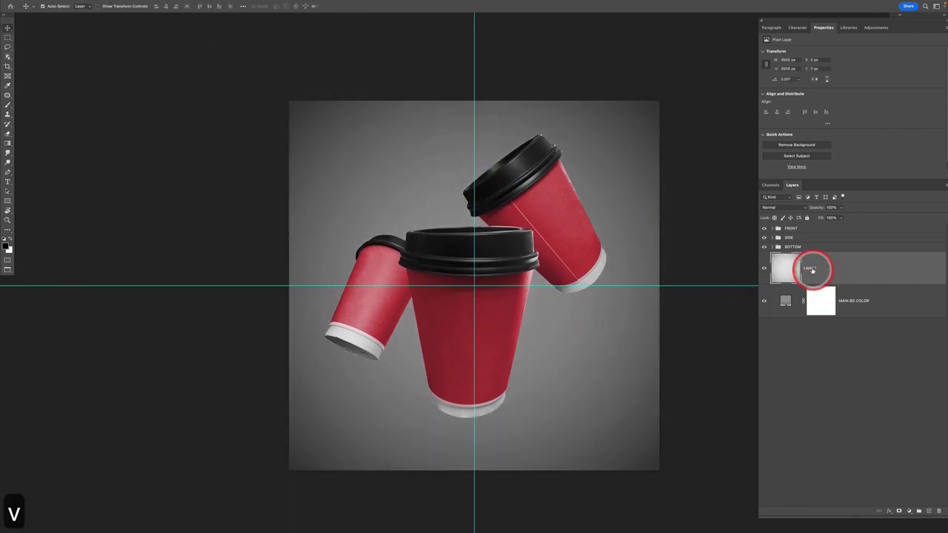
{"action": "type", "text": "VIGNETTE"}
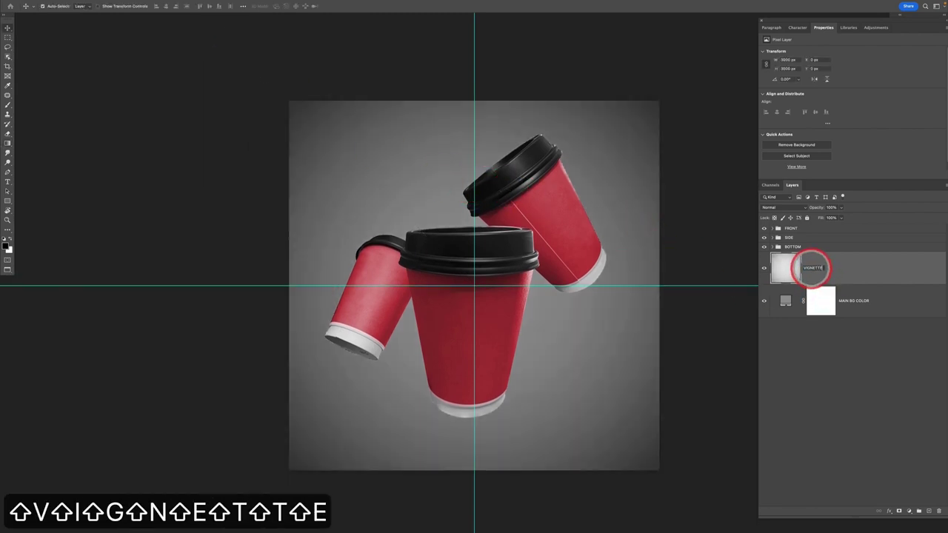
{"action": "key", "text": "Return"}
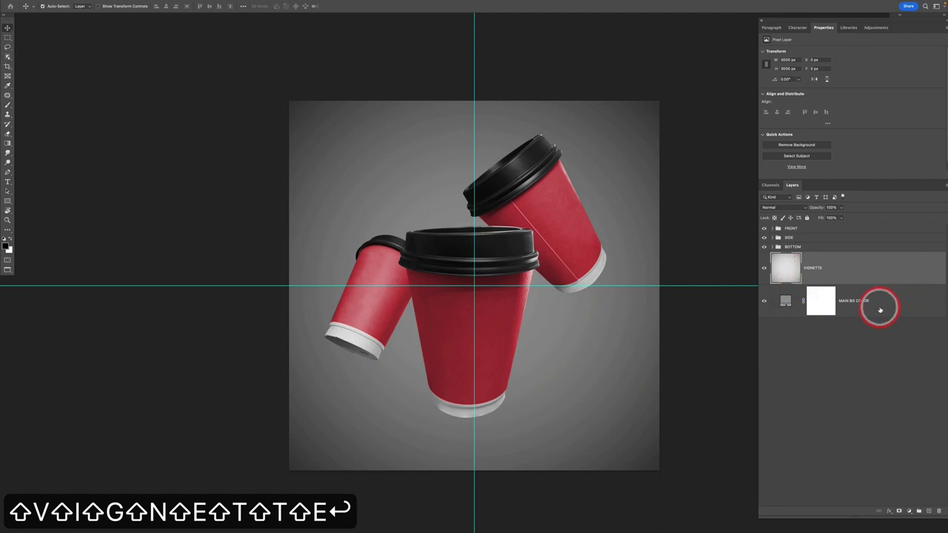
- Add a Hue/Saturation adjustment above the VIGNETTE layer and colorize the background teal with Hue 185
{"action": "left_click", "coordinate": [908, 511]}
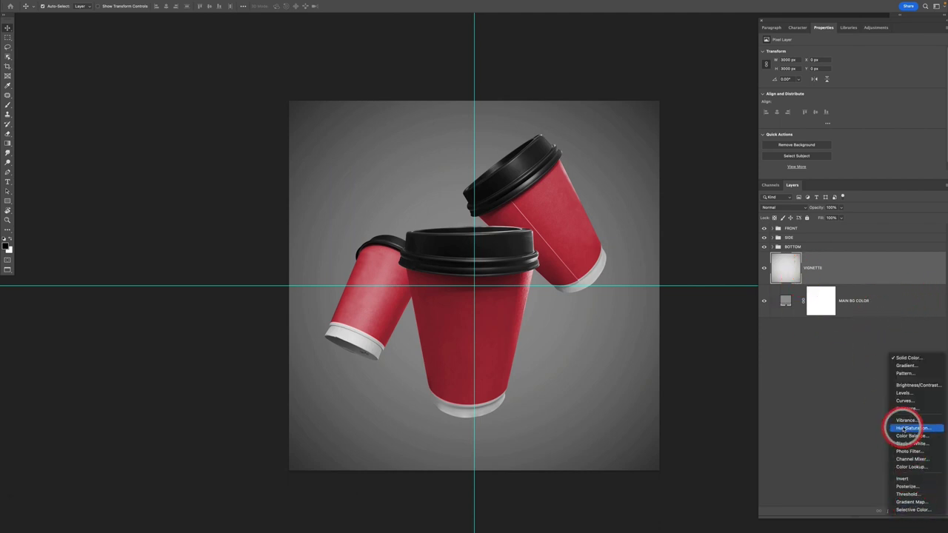
{"action": "left_click", "coordinate": [905, 429]}
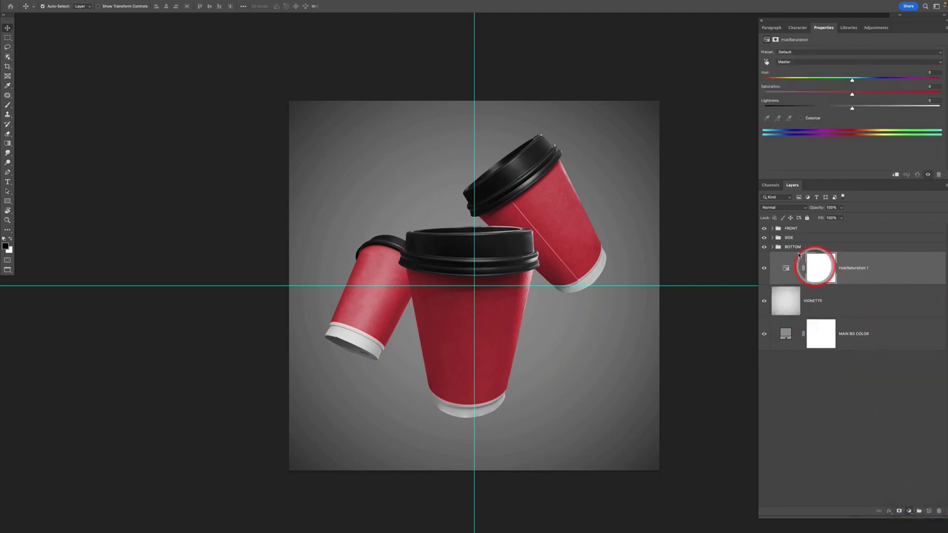
{"action": "left_click", "coordinate": [800, 119]}
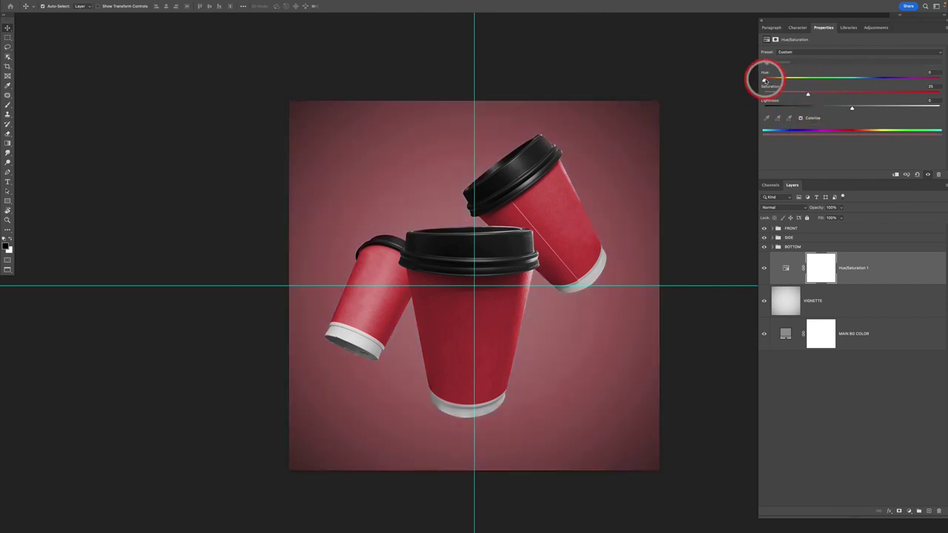
{"action": "left_click_drag", "start_coordinate": [763, 80], "coordinate": [854, 80]}
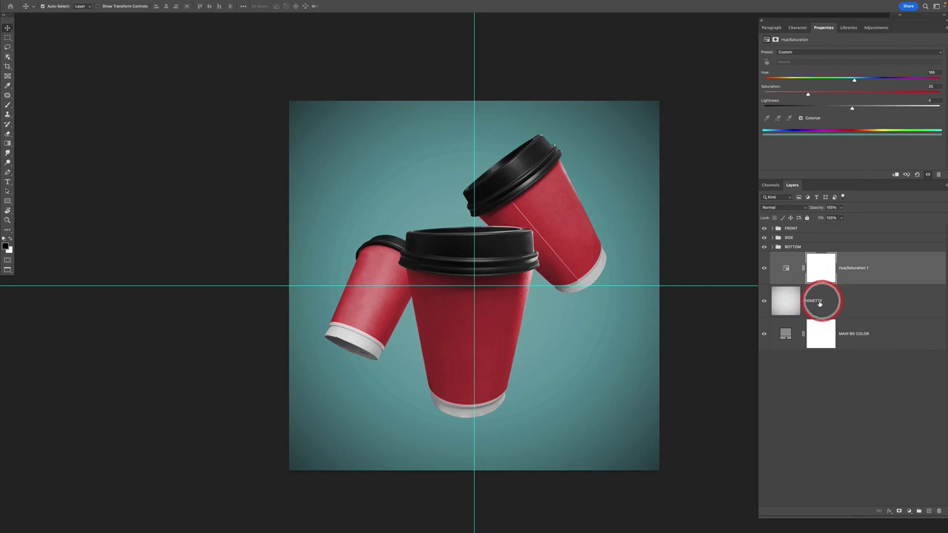
- Set the VIGNETTE layer's blend mode to Multiply and its opacity to 84%
{"action": "left_click", "coordinate": [849, 302]}
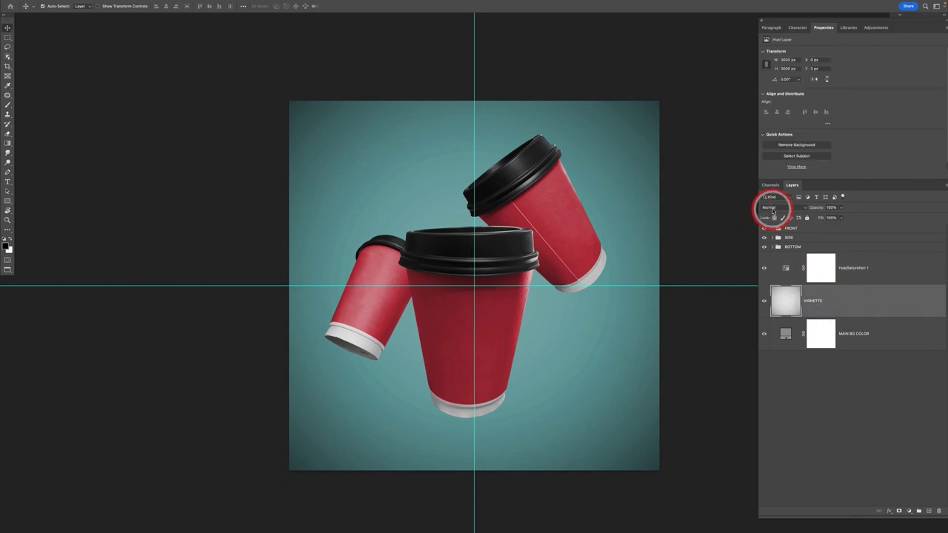
{"action": "left_click", "coordinate": [769, 207]}
{"action": "left_click", "coordinate": [771, 233]}
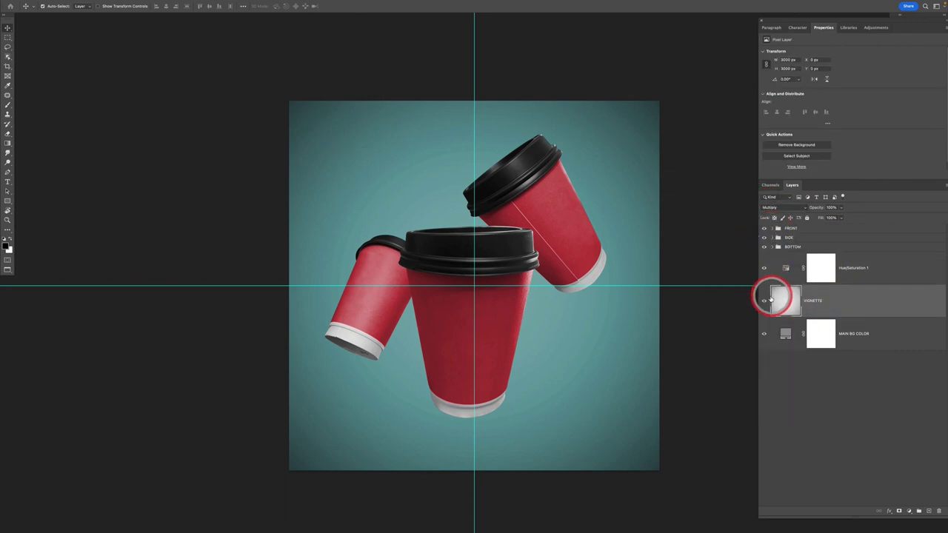
{"action": "left_click", "coordinate": [764, 301]}
{"action": "left_click", "coordinate": [765, 301]}
{"action": "left_click", "coordinate": [849, 308]}
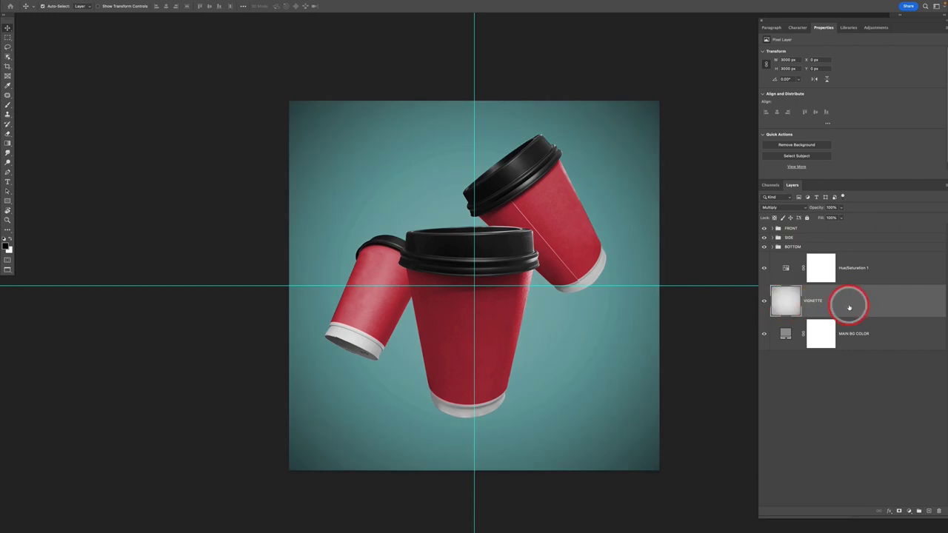
{"action": "left_click", "coordinate": [840, 207]}
{"action": "left_click_drag", "start_coordinate": [842, 217], "coordinate": [835, 217]}
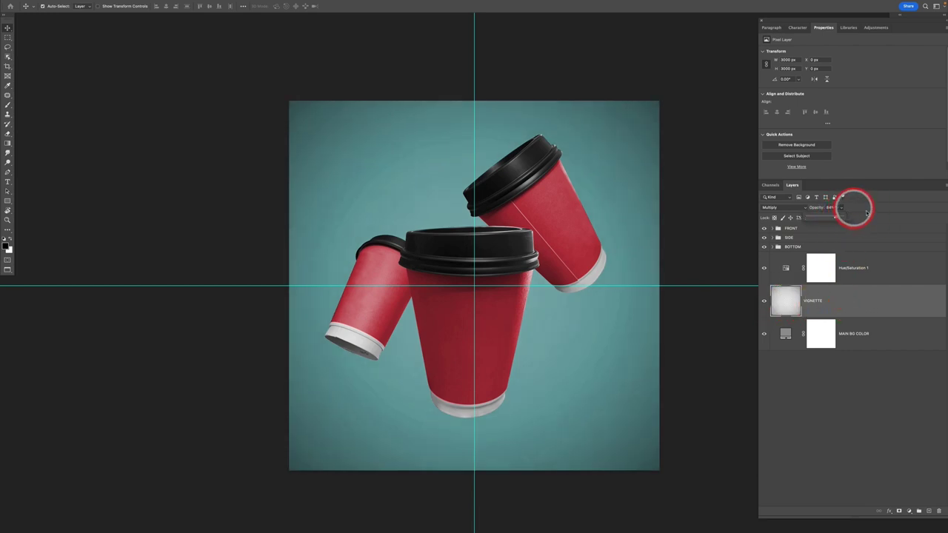
- Set the saturation of the Hue/Saturation 1 adjustment layer to 0 so the background turns neutral grey
{"action": "left_click", "coordinate": [865, 274]}
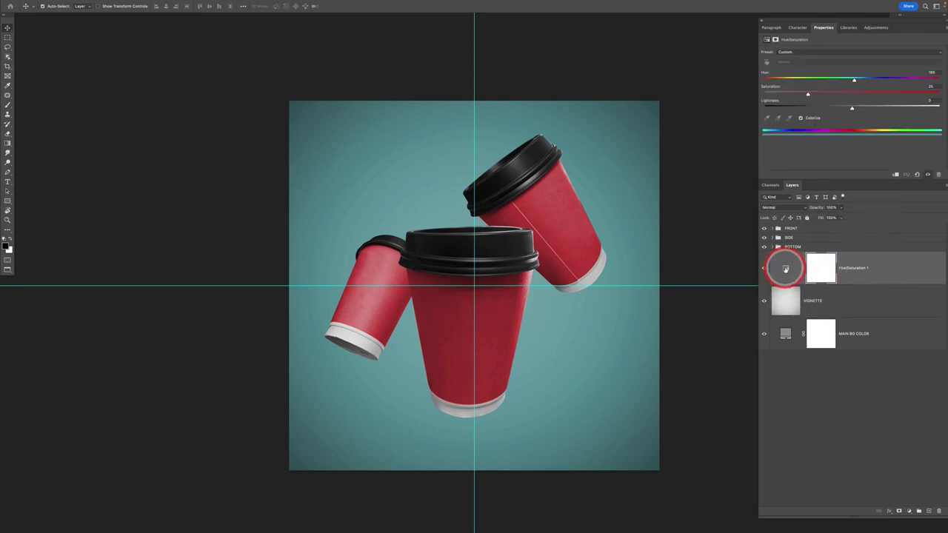
{"action": "left_click_drag", "start_coordinate": [806, 92], "coordinate": [767, 94]}
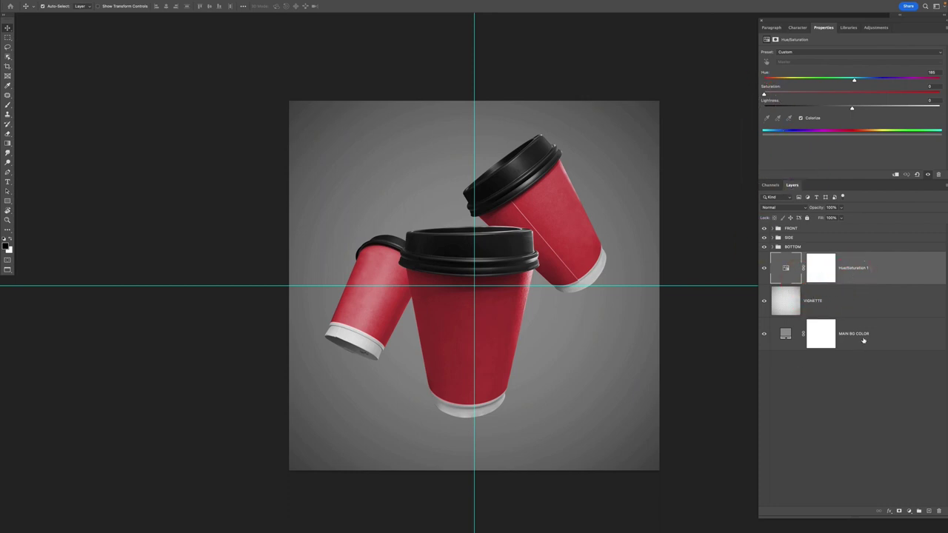
- Group the Hue/Saturation 1, VIGNETTE and MAIN BG COLOR layers as "BACKGROUND" and hide the guides
{"action": "left_click", "coordinate": [863, 340], "text": "shift"}
{"action": "key", "text": "super+g"}
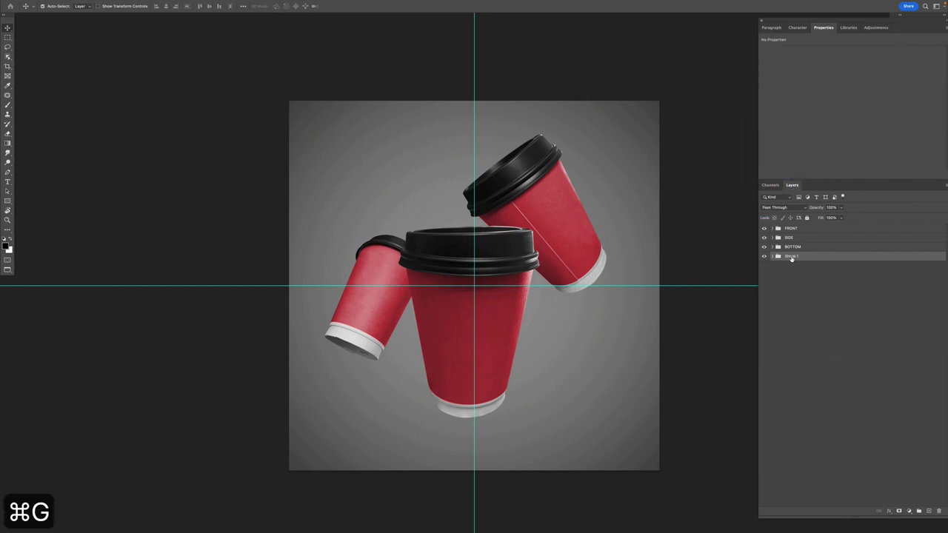
{"action": "type", "text": "BACKGROUND"}
{"action": "key", "text": "Return"}
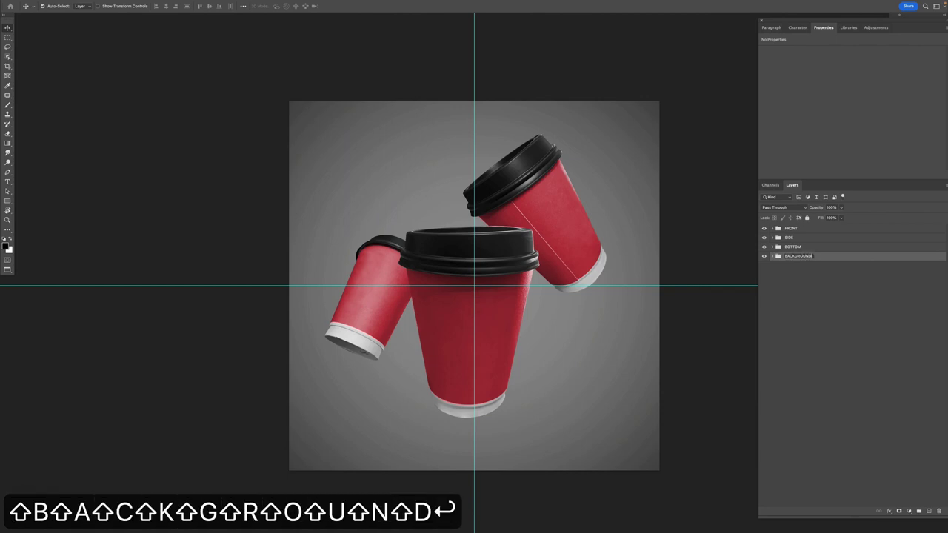
{"action": "key", "text": "super+semicolon"}
{"action": "key", "text": "v"}
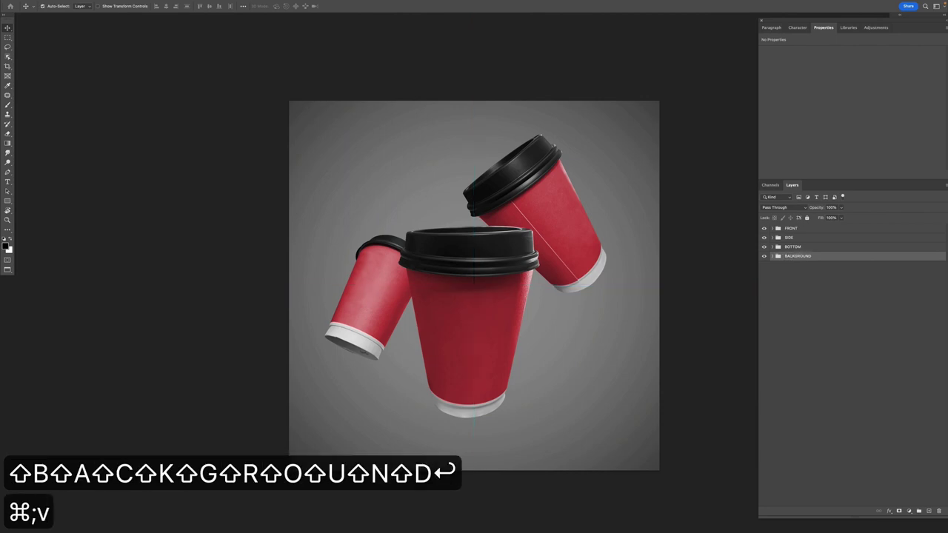
- Add a new layer above the FRONT group and fill it with the default black foreground color
{"action": "left_click", "coordinate": [802, 230]}
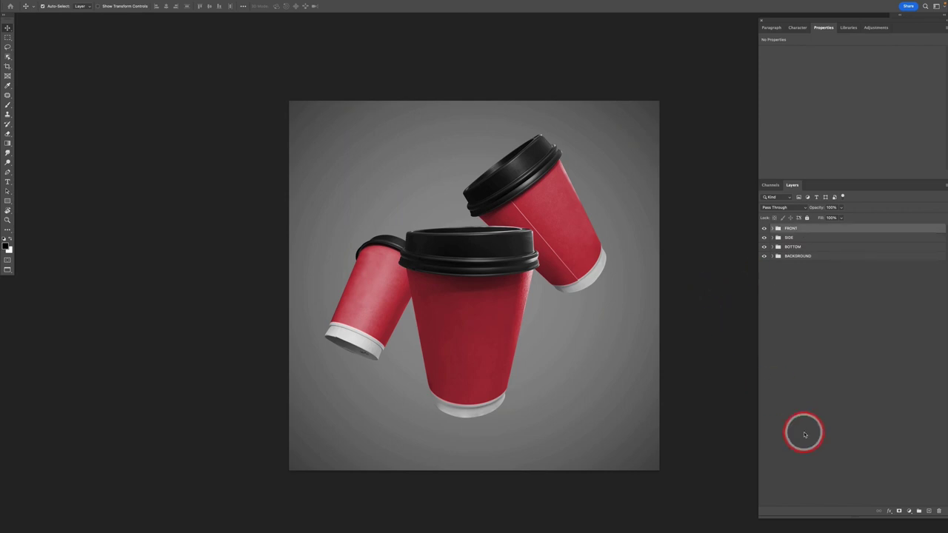
{"action": "left_click", "coordinate": [928, 511]}
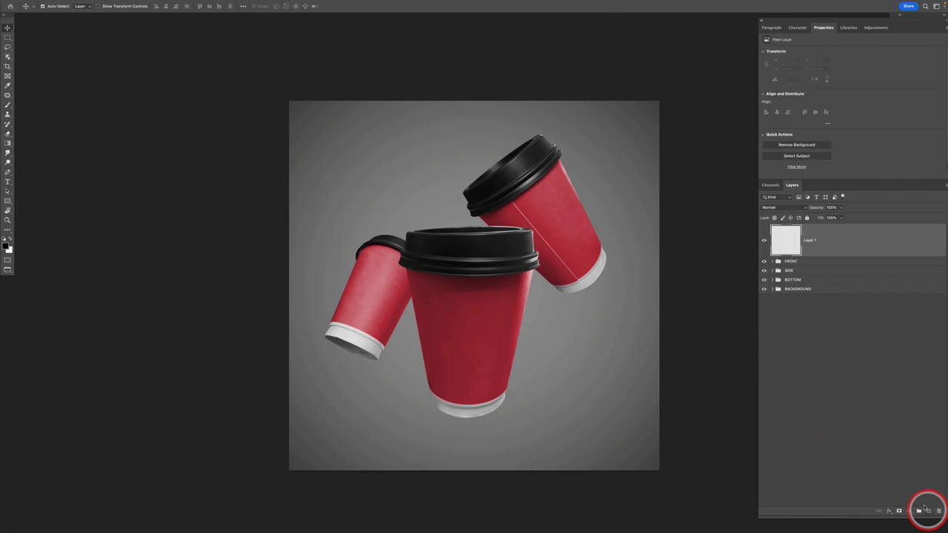
{"action": "key", "text": "d"}
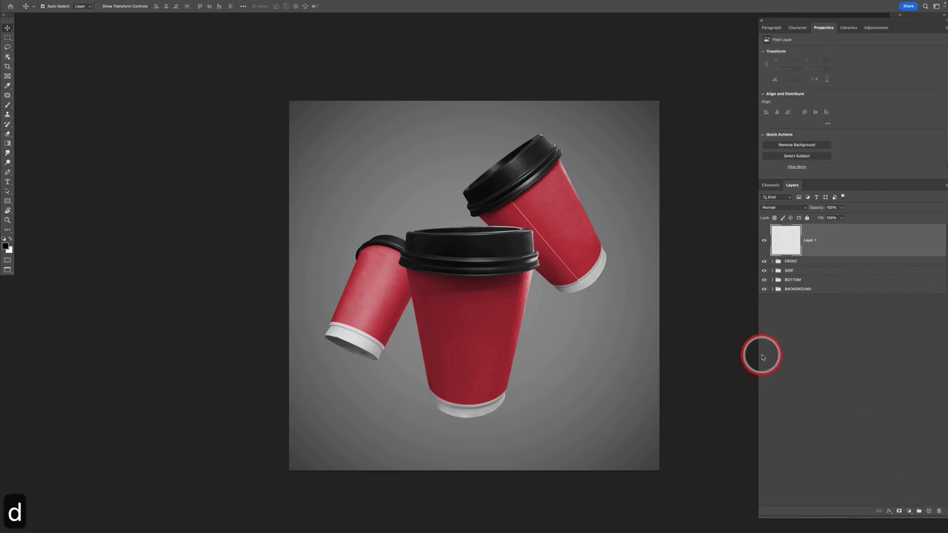
{"action": "key", "text": "alt+BackSpace"}
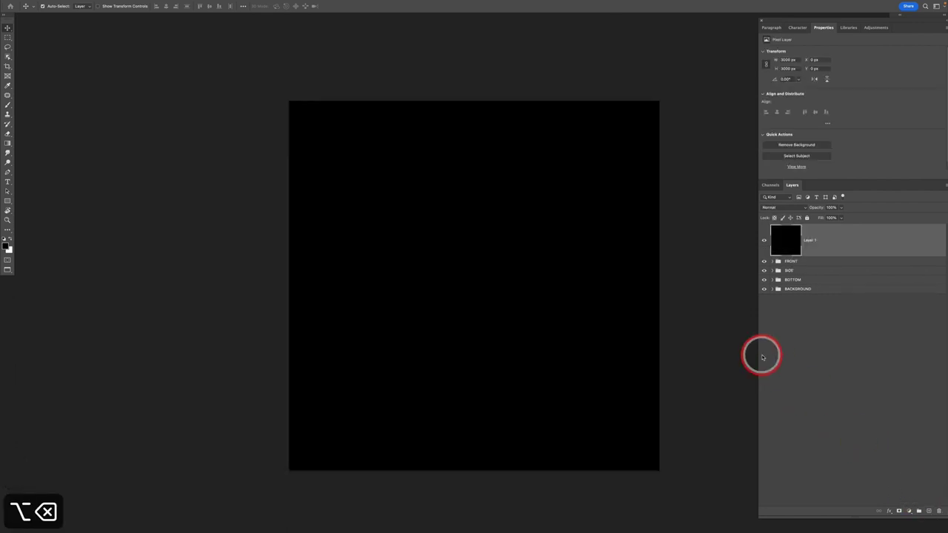
- Convert the black layer to a smart object and rename it "LOGO MAIN"
{"action": "right_click", "coordinate": [851, 238]}
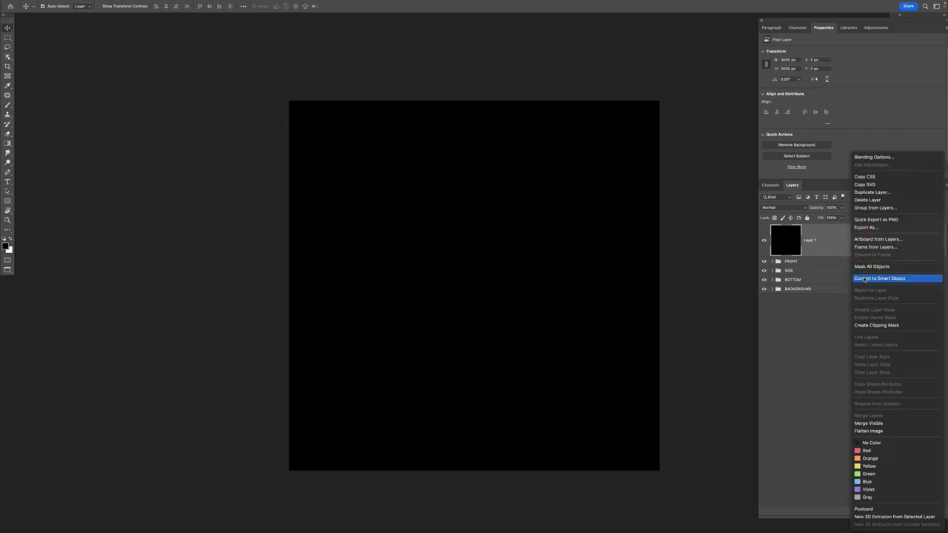
{"action": "left_click", "coordinate": [888, 277]}
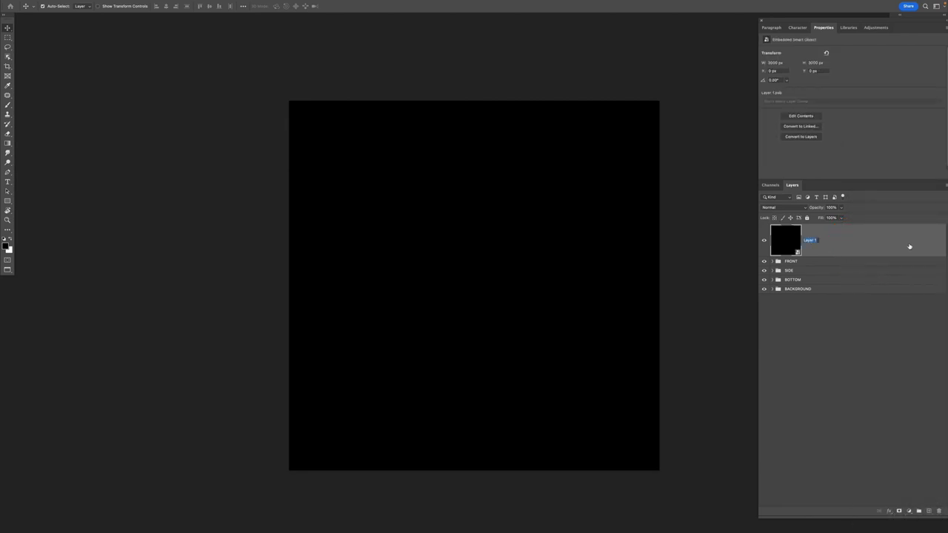
{"action": "type", "text": "LOGO MAIN"}
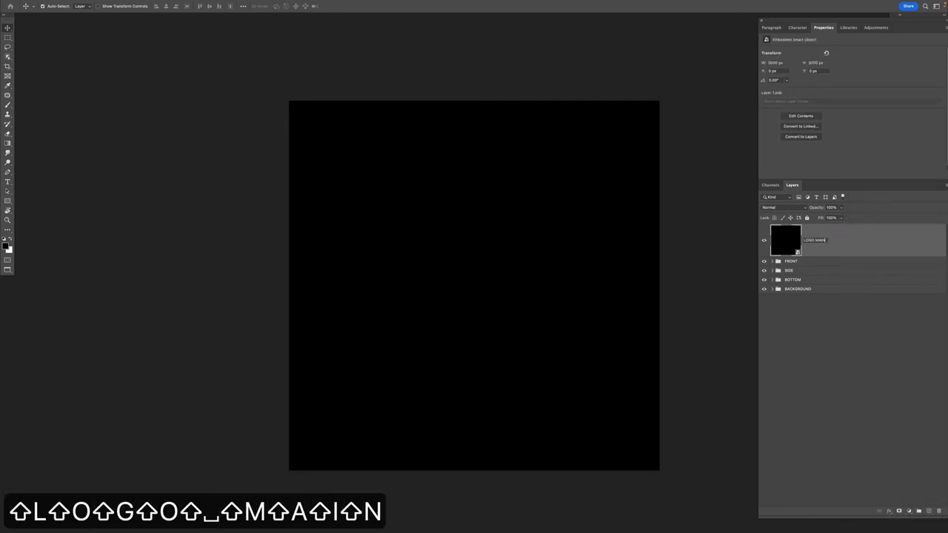
{"action": "key", "text": "Return"}
- Put the LOGO MAIN smart object in a new group named "UPDATE HERE"
{"action": "key", "text": "super+g"}
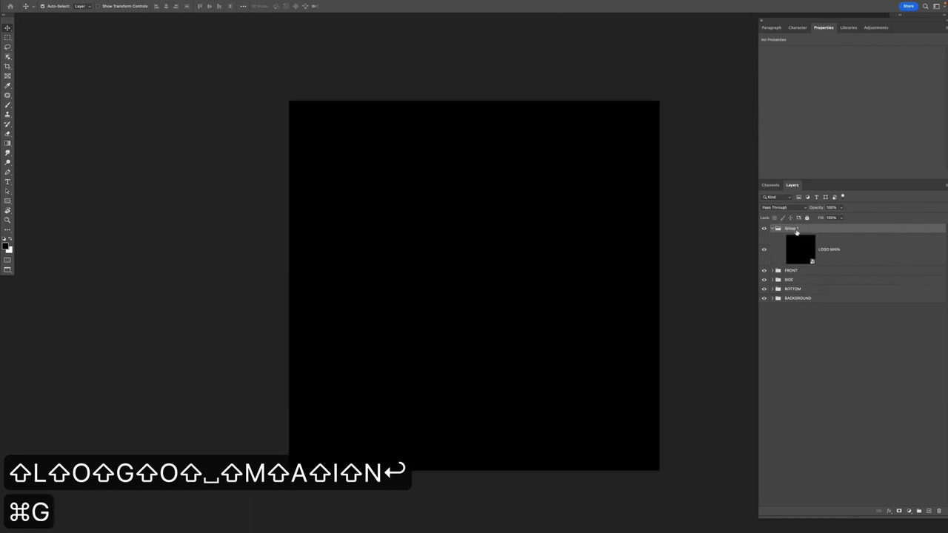
{"action": "type", "text": "UPDATE_HERE"}
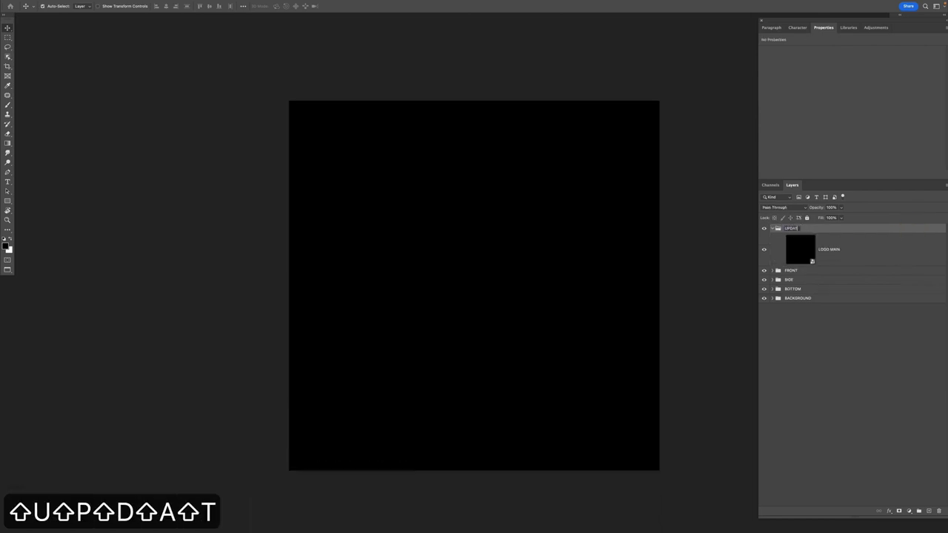
{"action": "key", "text": "Return"}
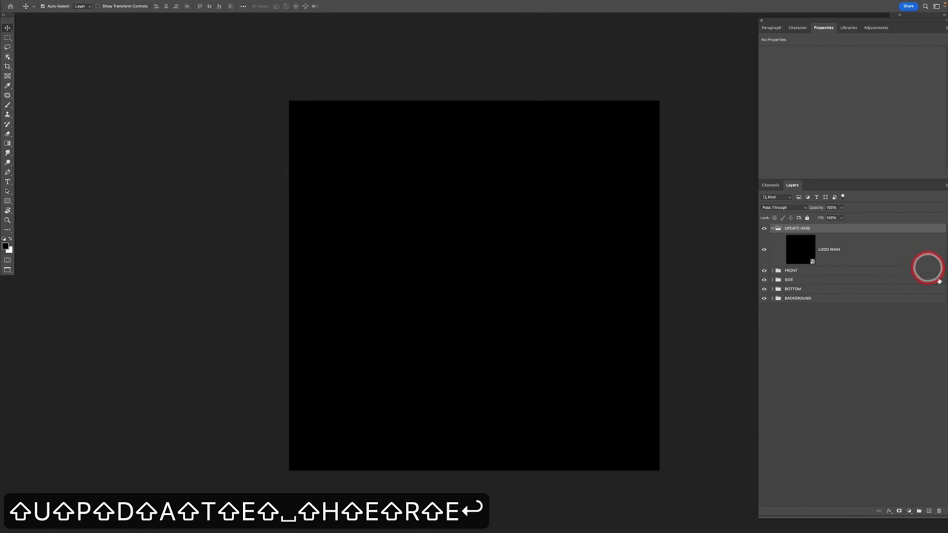
- Open the contents of the LOGO MAIN smart object and hide its black layer
{"action": "left_click", "coordinate": [812, 264]}
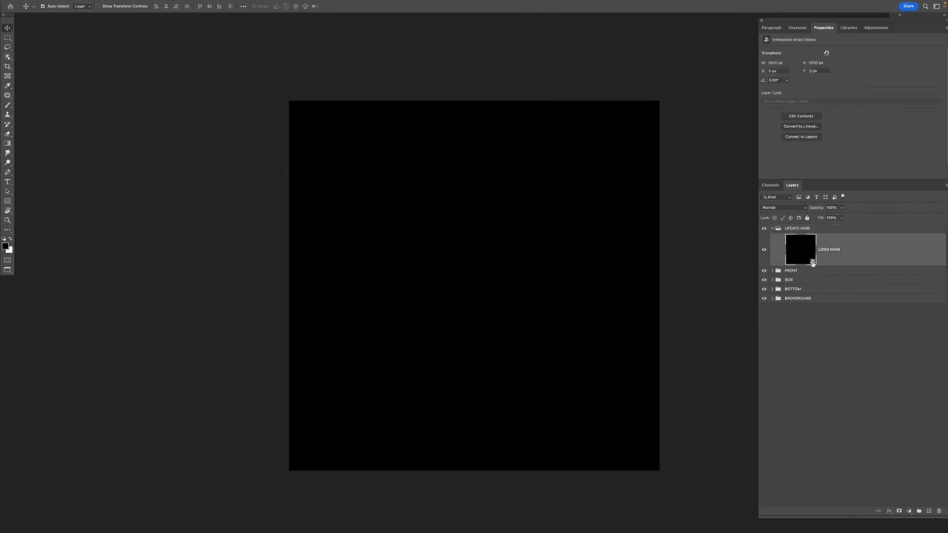
{"action": "double_click", "coordinate": [812, 263]}
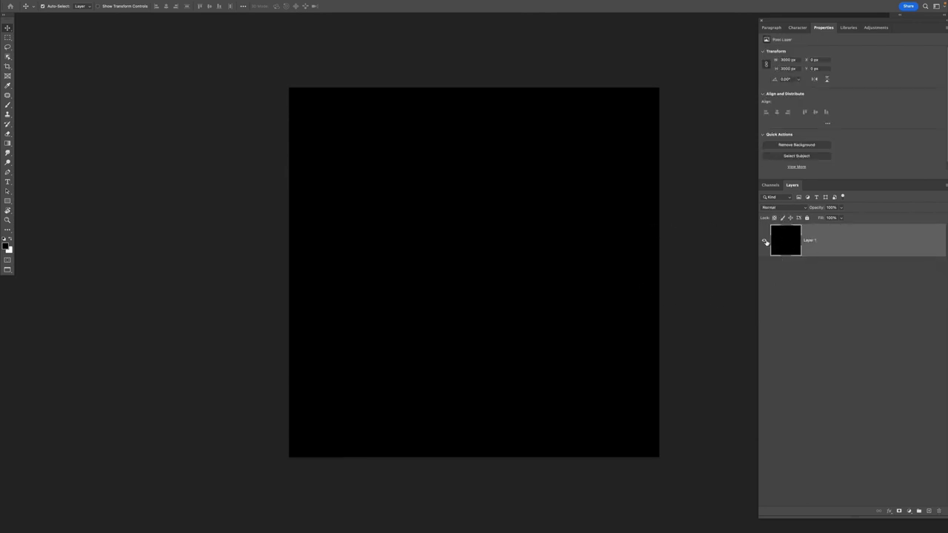
{"action": "left_click", "coordinate": [765, 242]}
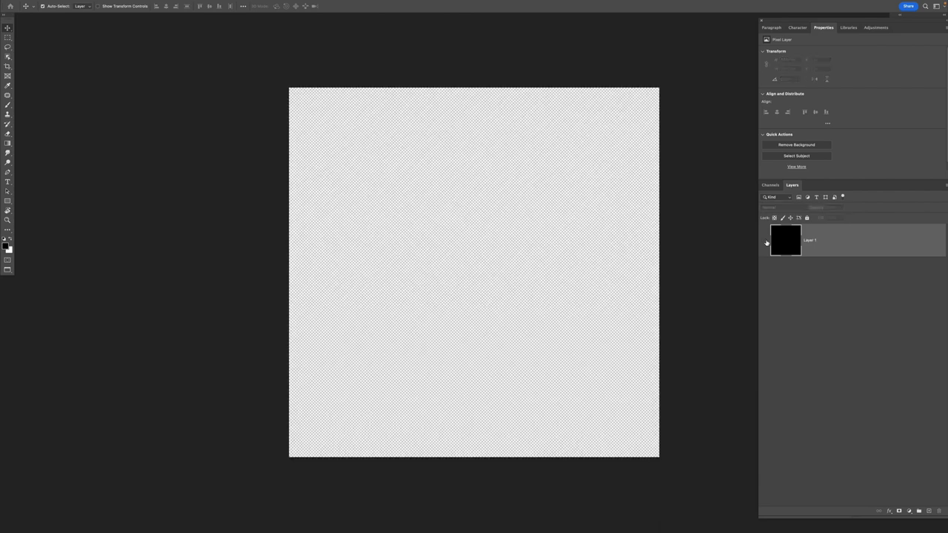
- Switch to Illustrator and copy the complete Caffinity logo artwork with its tagline
{"action": "key", "text": "super+Tab"}
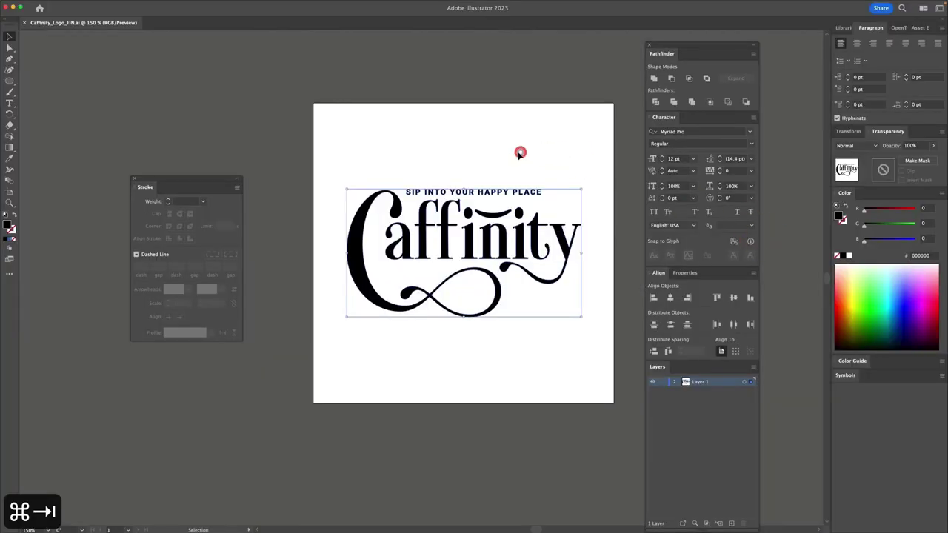
{"action": "left_click", "coordinate": [363, 139]}
{"action": "left_click_drag", "start_coordinate": [340, 158], "coordinate": [595, 380]}
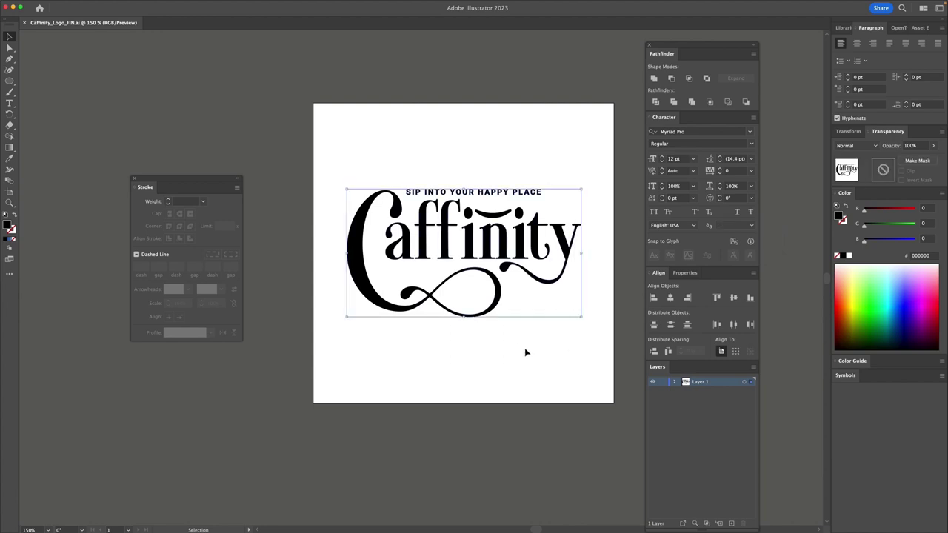
{"action": "left_click", "coordinate": [506, 390]}
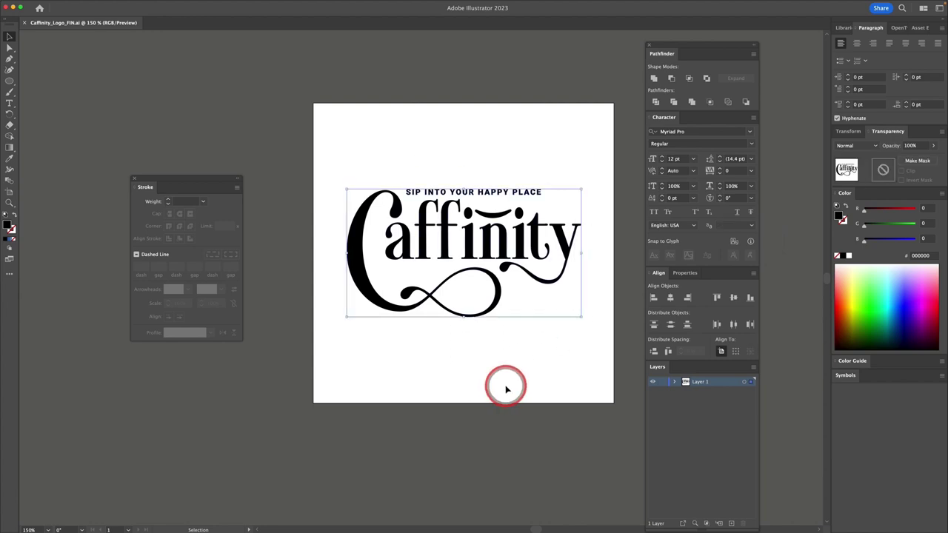
{"action": "key", "text": "super+c"}
{"action": "left_click", "coordinate": [507, 392]}
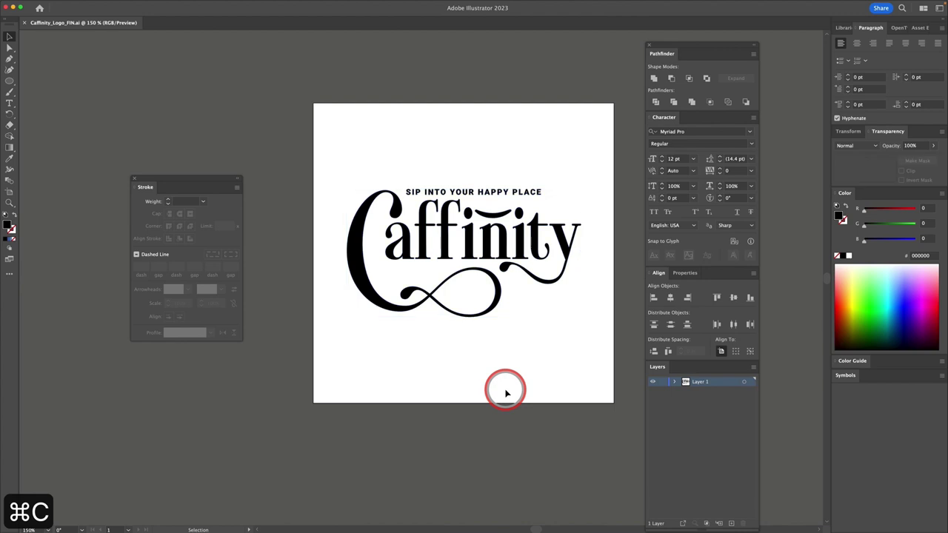
- Switch back to Photoshop, paste the logo as a smart object and scale it to about 227%, nearly filling the canvas width
{"action": "key", "text": "super+Tab"}
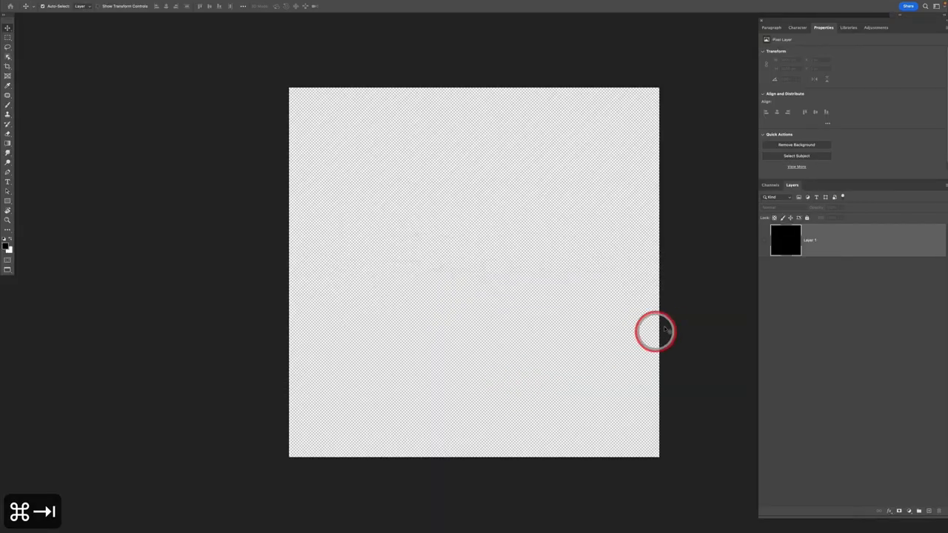
{"action": "key", "text": "super+v"}
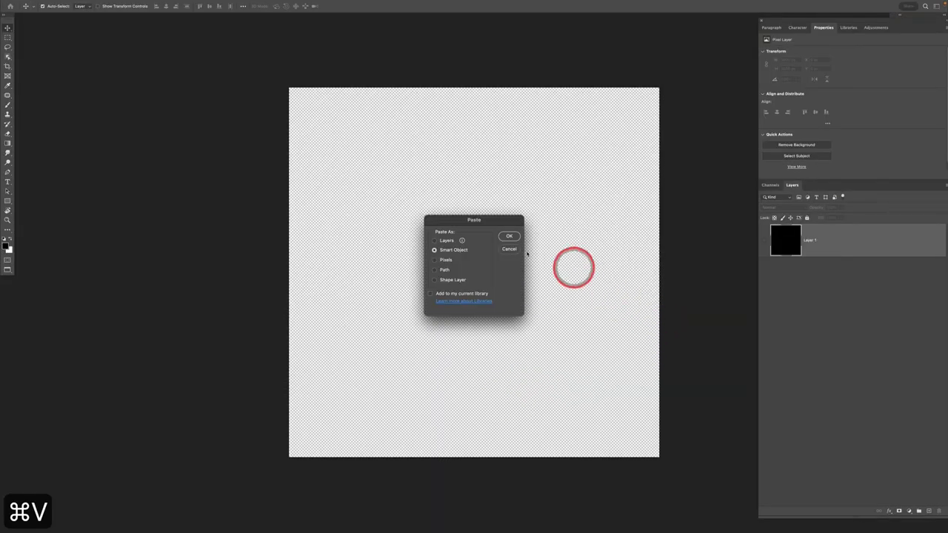
{"action": "left_click", "coordinate": [509, 236]}
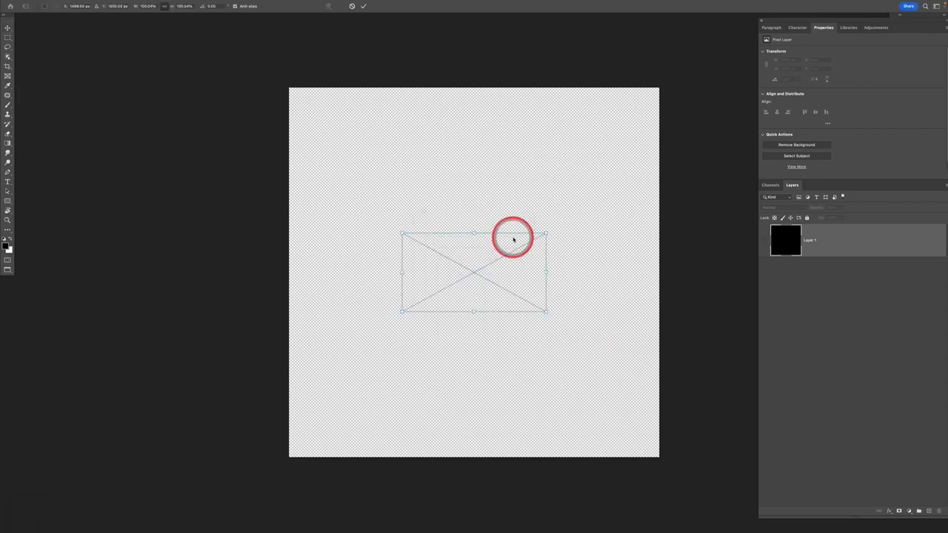
{"action": "left_click_drag", "start_coordinate": [548, 234], "coordinate": [630, 177]}
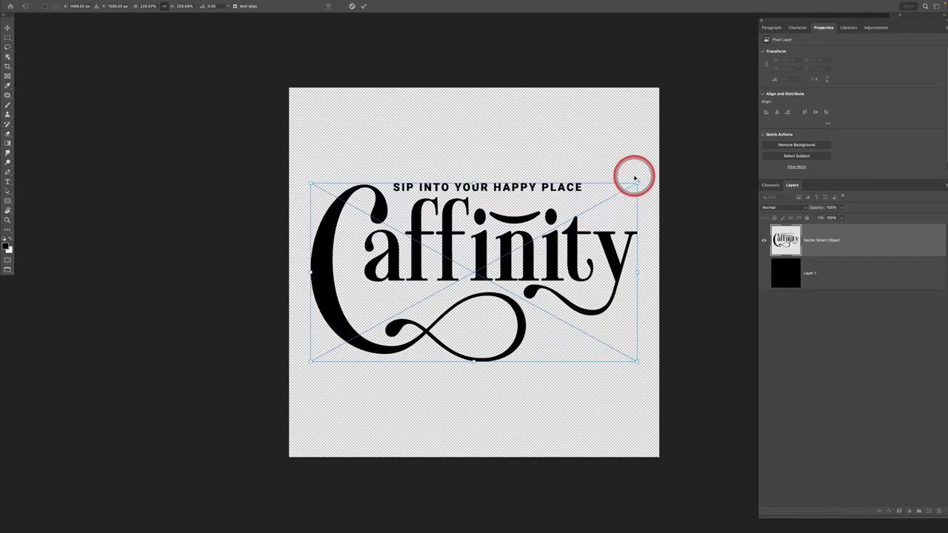
{"action": "key", "text": "Return"}
- Rename the pasted logo layer "CAFFINITY LOGO"
{"action": "double_click", "coordinate": [823, 238]}
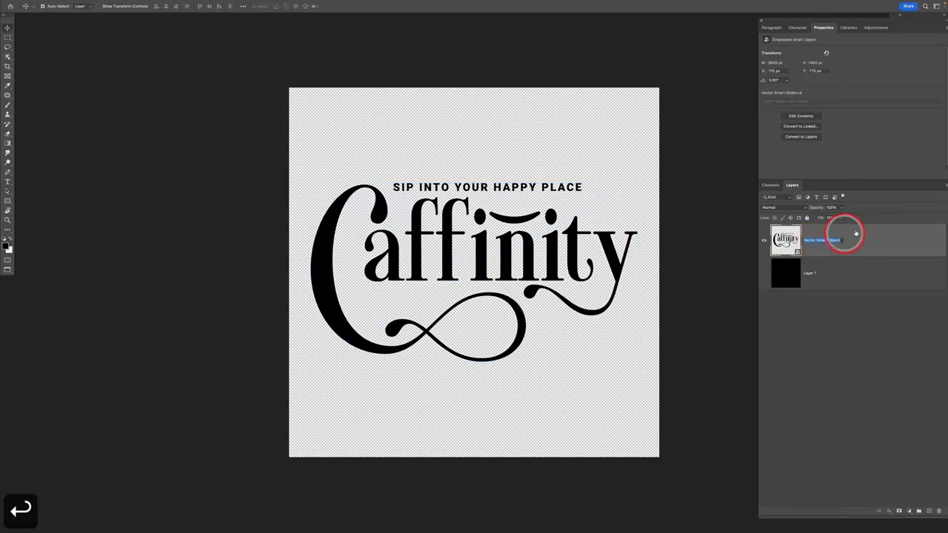
{"action": "type", "text": "CaFFINITY LOGO"}
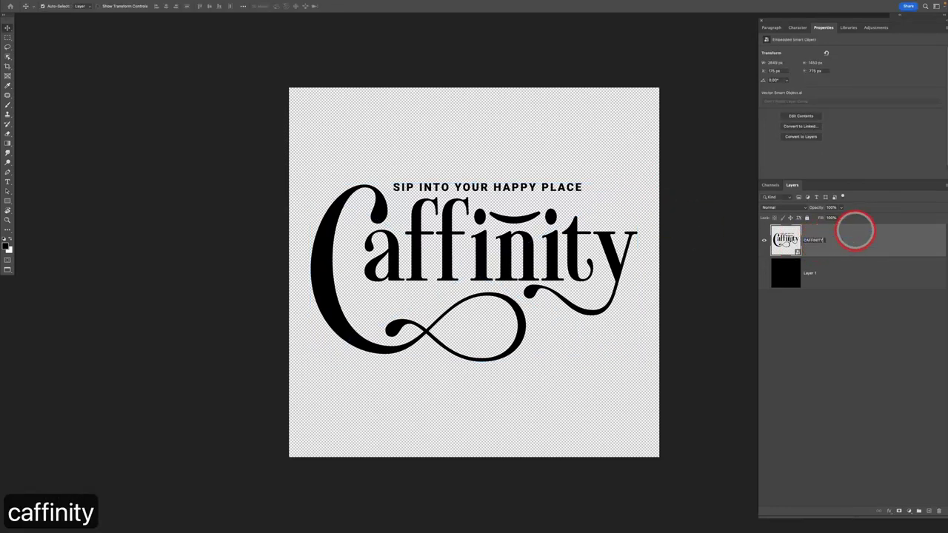
{"action": "key", "text": "Return"}
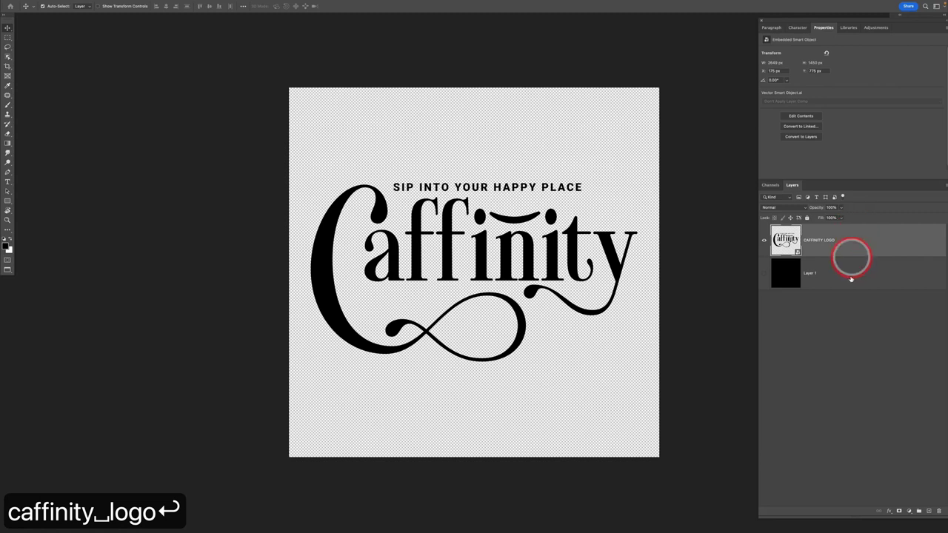
{"action": "key", "text": "v"}
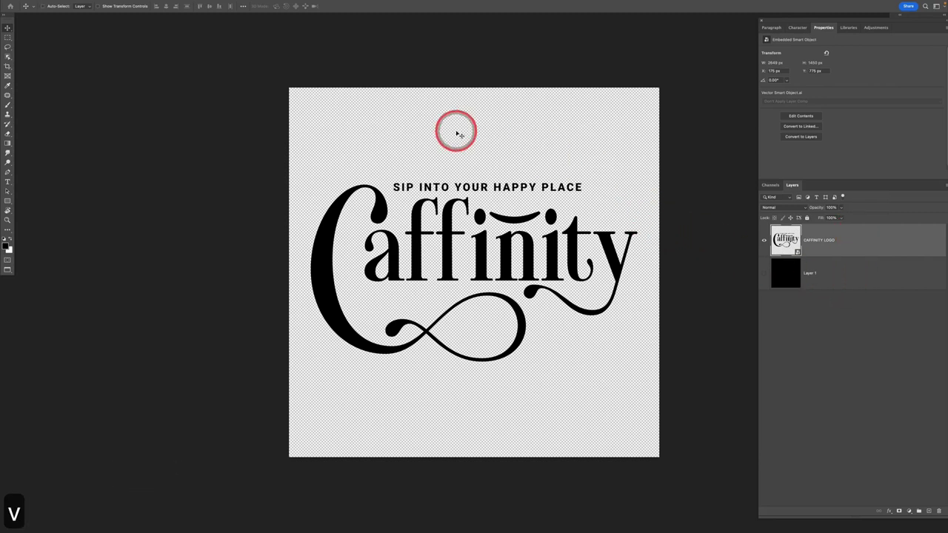
- Save and close the smart object contents, then toggle the LOGO MAIN layer's visibility off and on in the cup mockup
{"action": "key", "text": "super+s"}
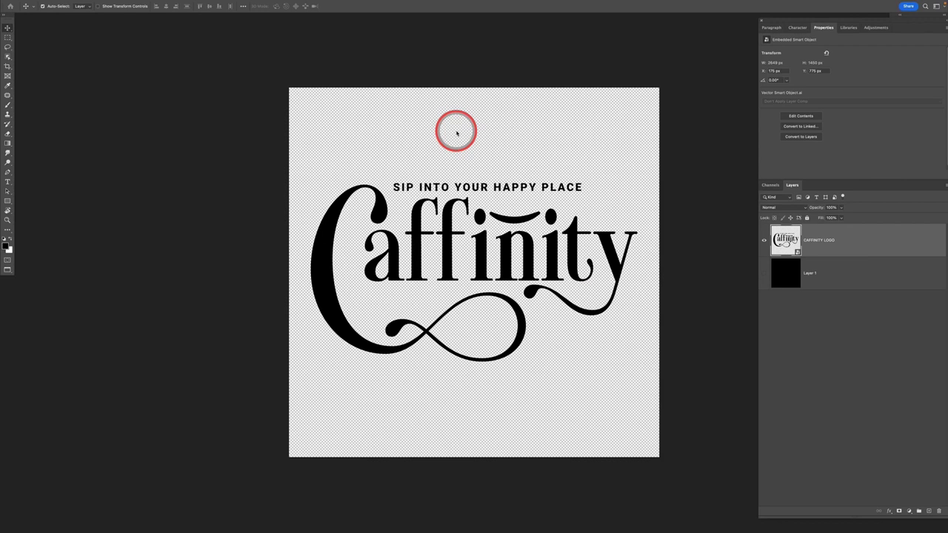
{"action": "key", "text": "super+w"}
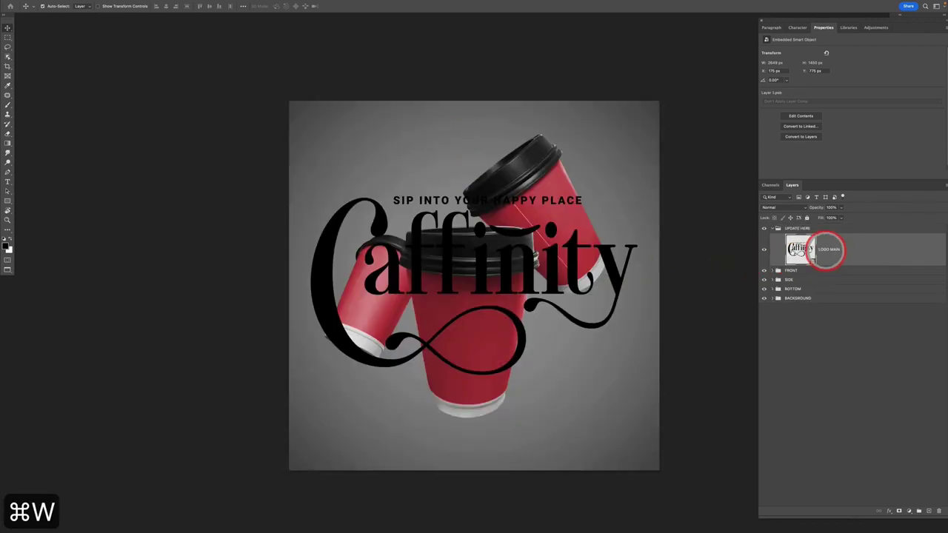
{"action": "left_click", "coordinate": [764, 249]}
{"action": "left_click", "coordinate": [764, 249]}
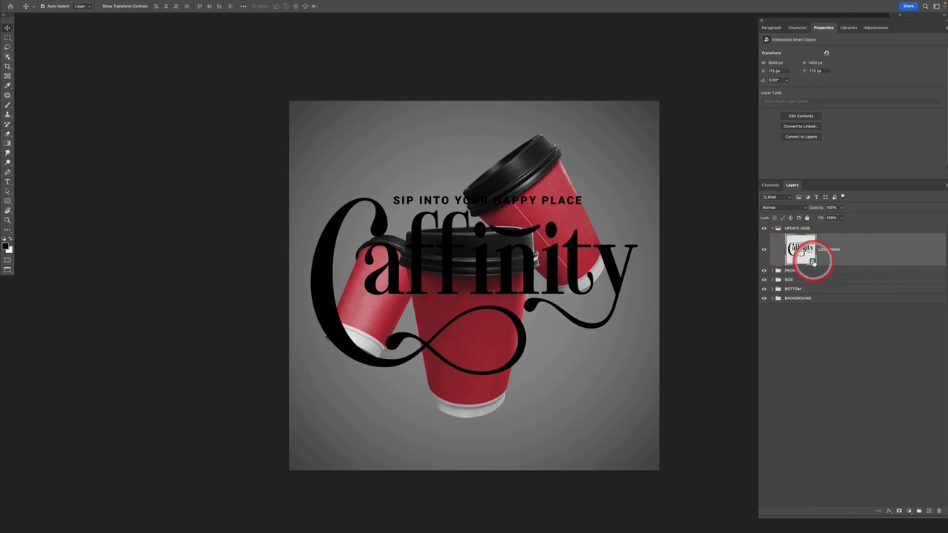
- Reopen the LOGO MAIN contents, hide the CAFFINITY LOGO layer, and show and select the black layer beneath it
{"action": "double_click", "coordinate": [812, 261]}
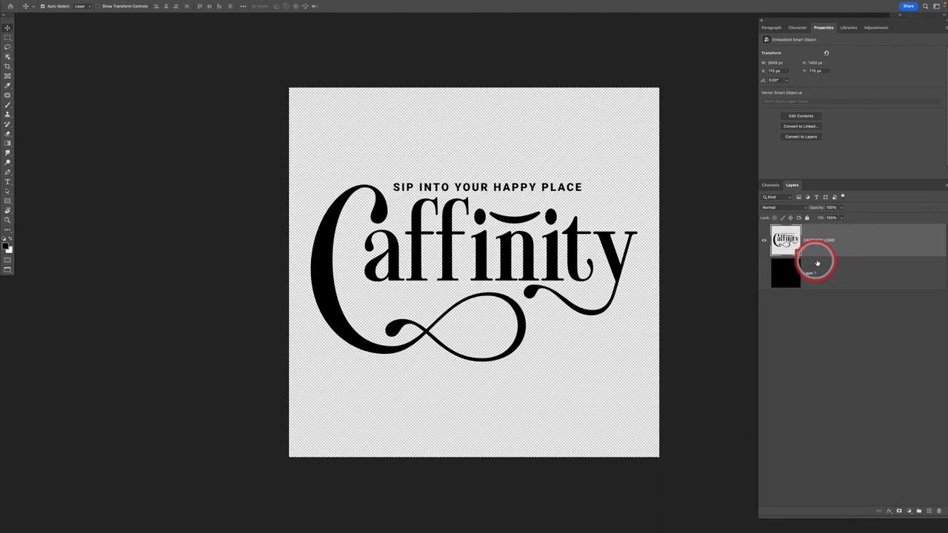
{"action": "left_click", "coordinate": [764, 242]}
{"action": "left_click", "coordinate": [764, 273]}
{"action": "left_click", "coordinate": [815, 274]}
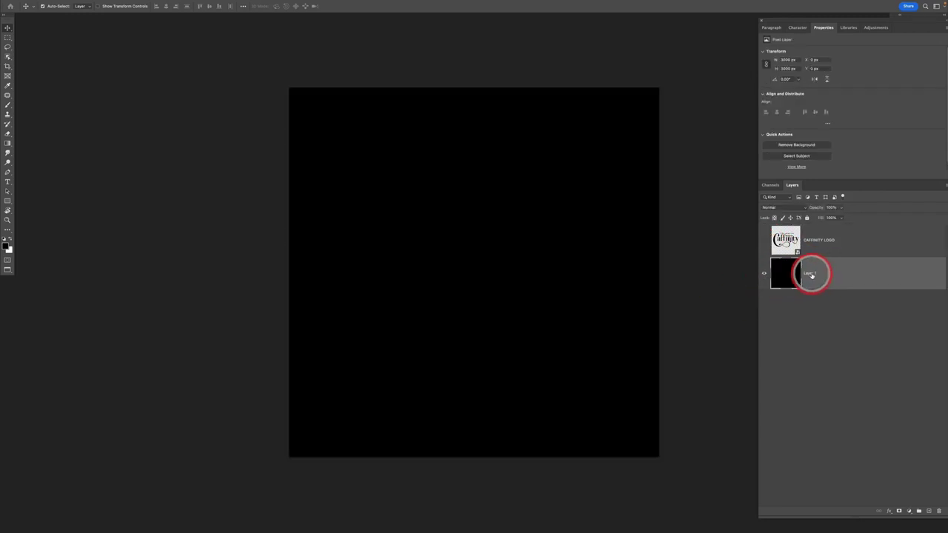
- Rename the black layer in the smart object contents "BLACK"
{"action": "double_click", "coordinate": [811, 274]}
{"action": "type", "text": "BLACK"}
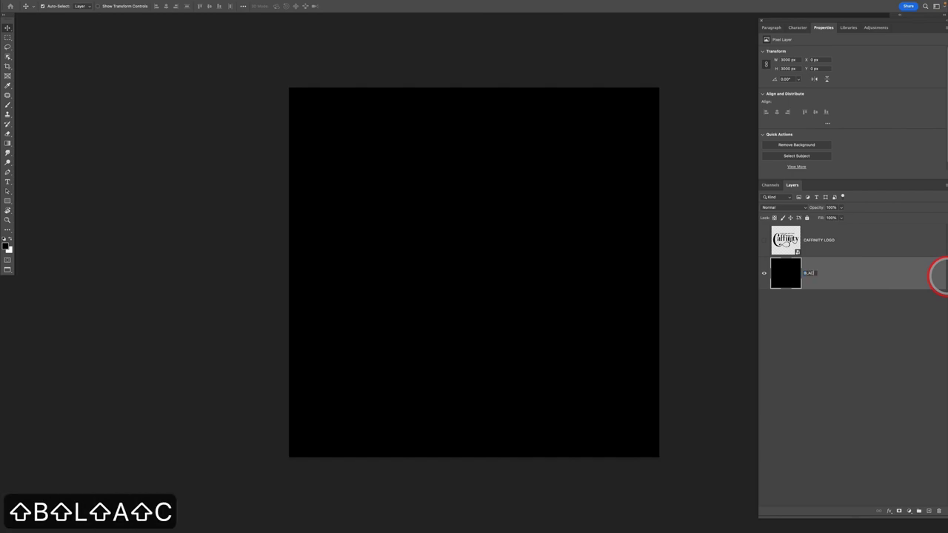
{"action": "key", "text": "Return"}
{"action": "key", "text": "v"}
- Save and close the smart object with the black artwork, then toggle the LOGO MAIN layer off and on to check it
{"action": "key", "text": "super+s"}
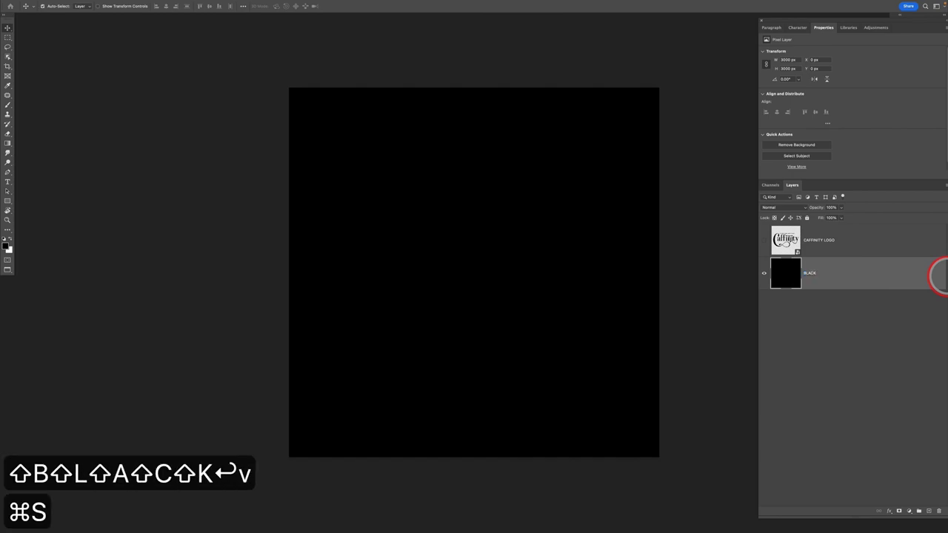
{"action": "key", "text": "super+w"}
{"action": "left_click", "coordinate": [763, 251]}
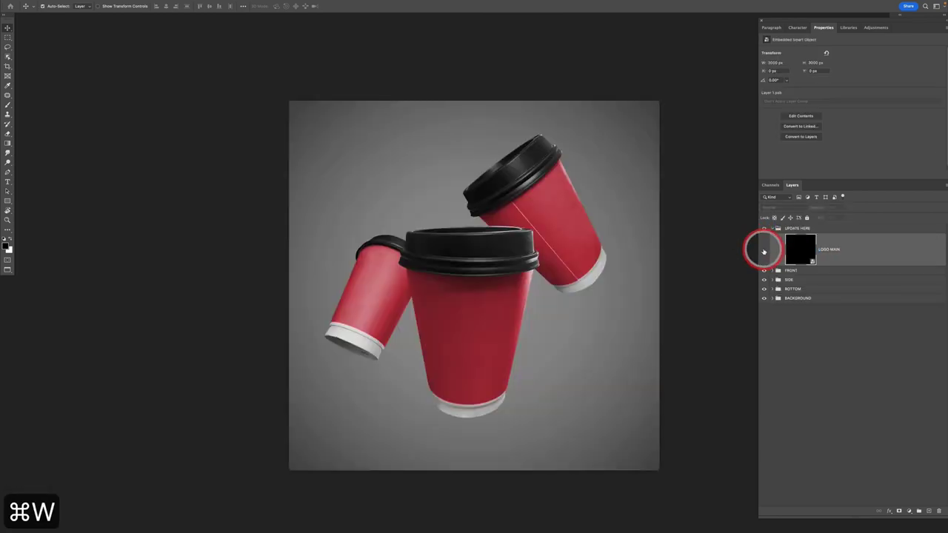
{"action": "left_click", "coordinate": [764, 251]}
{"action": "left_click", "coordinate": [763, 251]}
{"action": "left_click", "coordinate": [763, 251]}
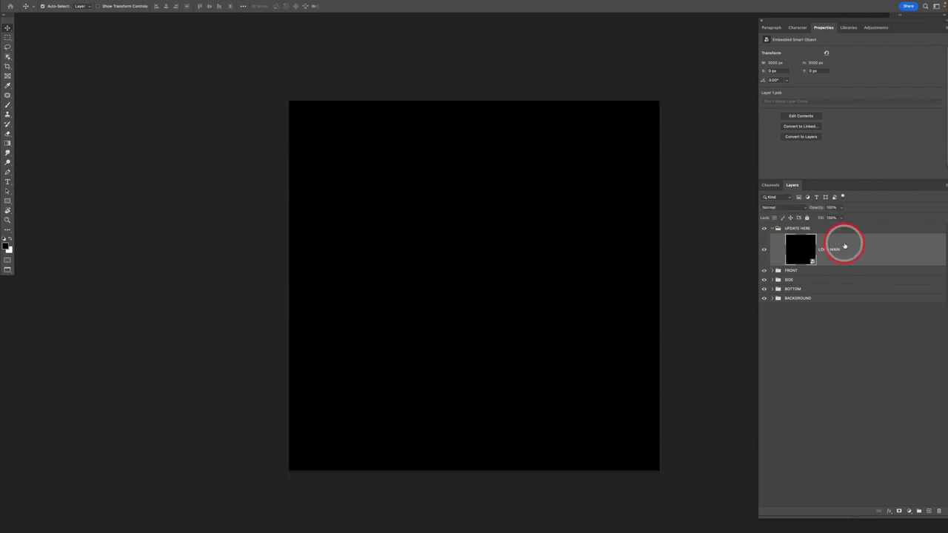
- Reopen the LOGO MAIN contents, swap the visible layer from BLACK to CAFFINITY LOGO, then save and close them
{"action": "double_click", "coordinate": [807, 255]}
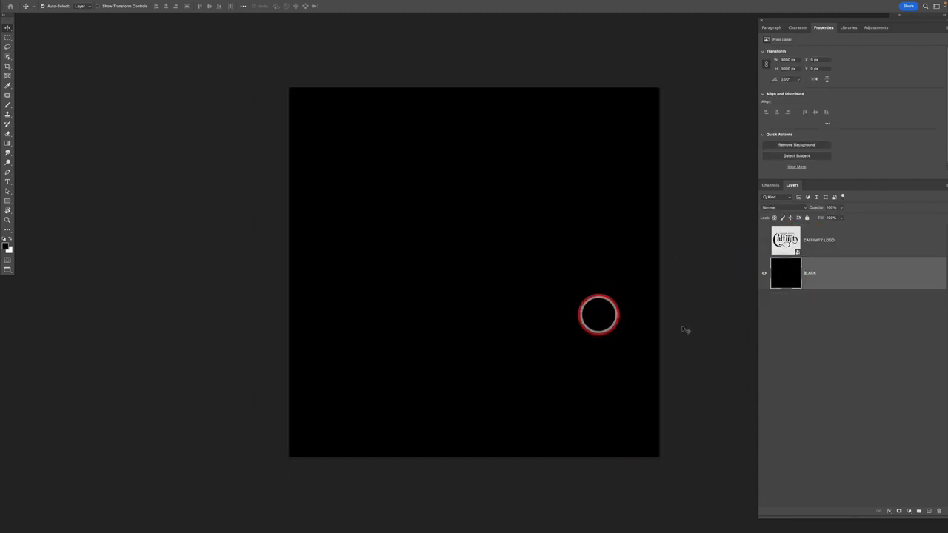
{"action": "left_click", "coordinate": [763, 273]}
{"action": "left_click", "coordinate": [763, 240]}
{"action": "left_click", "coordinate": [771, 252]}
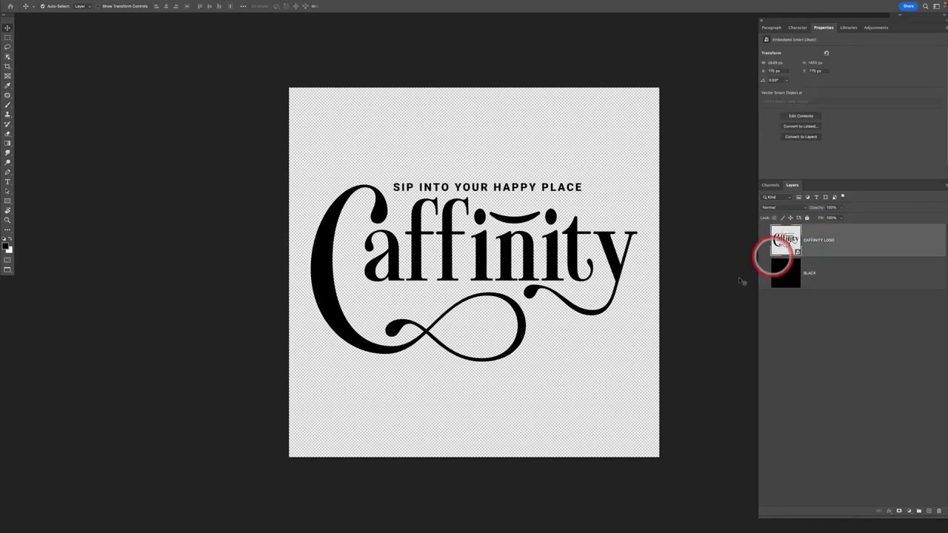
{"action": "key", "text": "v"}
{"action": "key", "text": "super+s"}
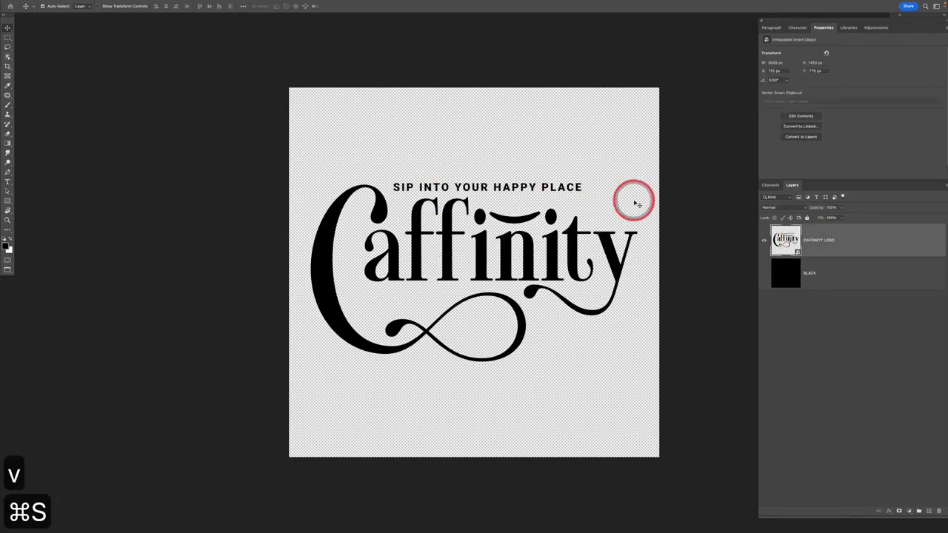
{"action": "key", "text": "super+w"}
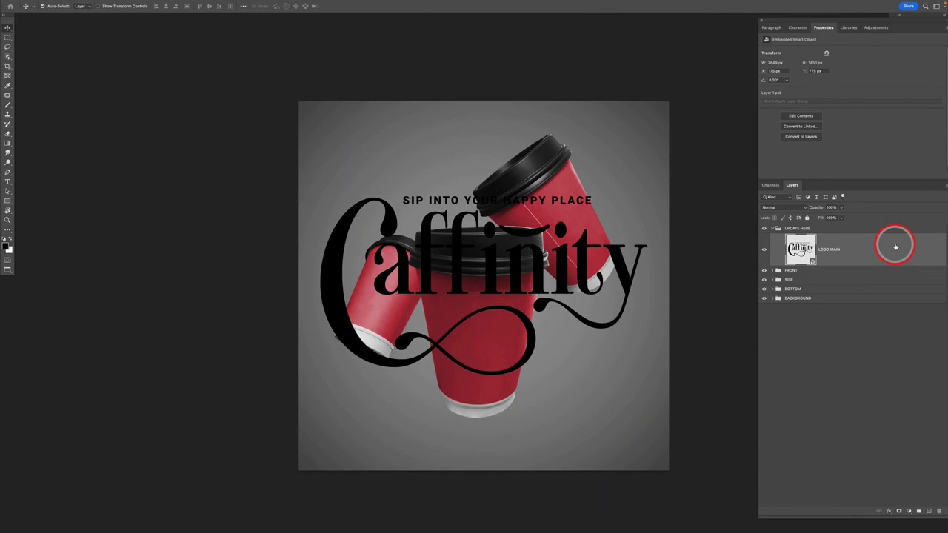
- Duplicate the LOGO MAIN smart object, move the copy above the UPDATE HERE group and collapse that group
{"action": "key", "text": "super+j"}
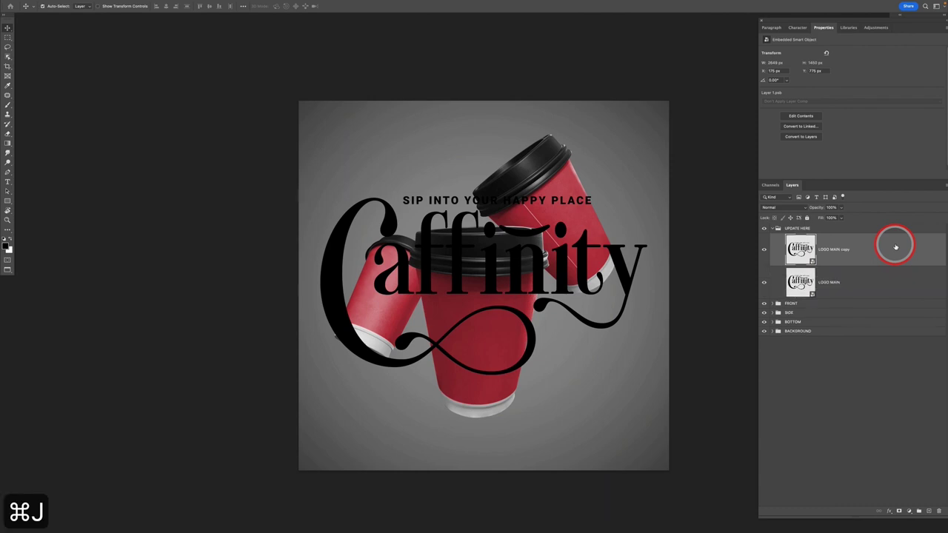
{"action": "key", "text": "super+bracketright"}
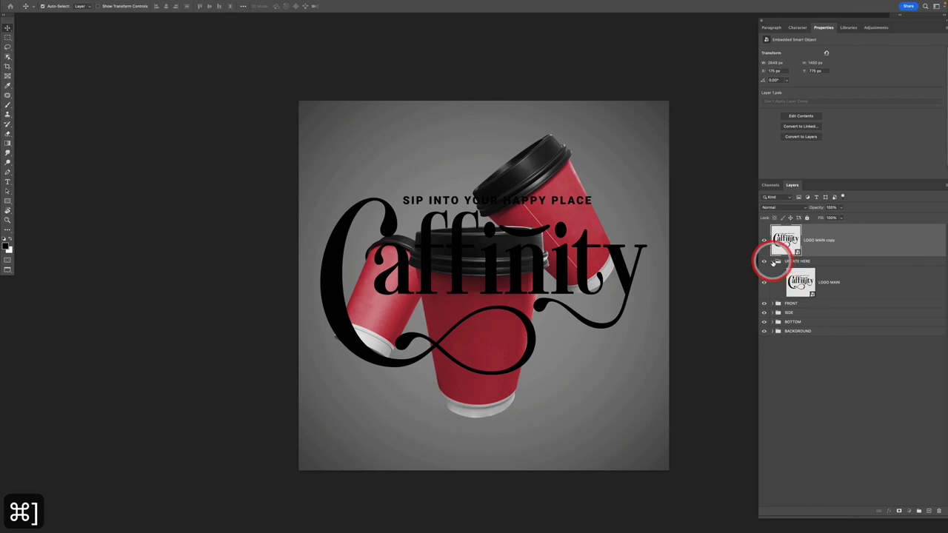
{"action": "left_click", "coordinate": [772, 262]}
- Give the UPDATE HERE group a red colour label and hide the group
{"action": "left_click", "coordinate": [787, 262]}
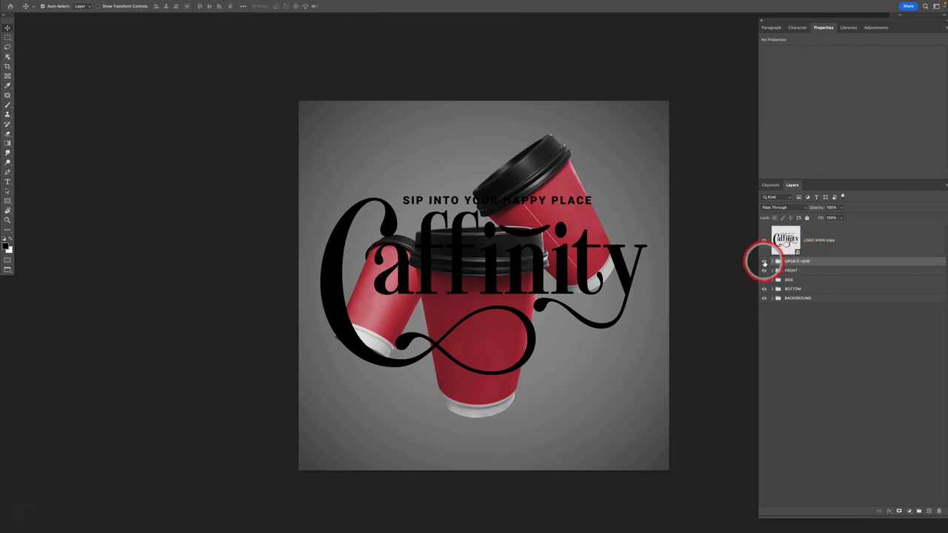
{"action": "right_click", "coordinate": [765, 263]}
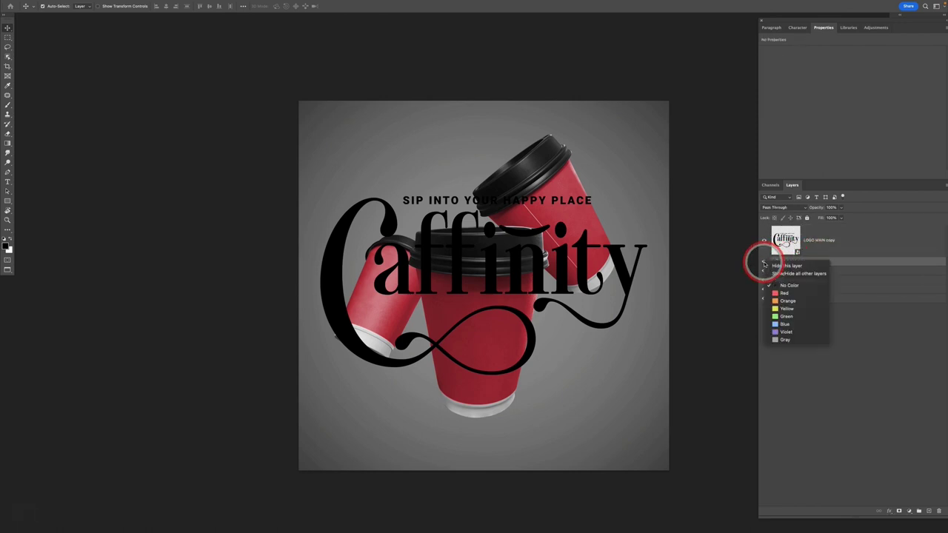
{"action": "left_click", "coordinate": [782, 294]}
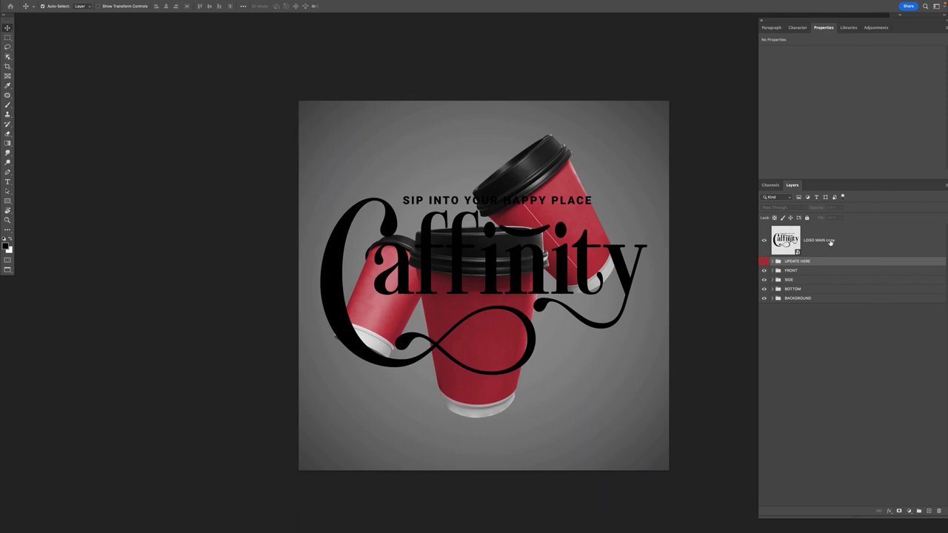
- Expand the FRONT group and move the LOGO MAIN copy into it, above the CUP LID layer
{"action": "left_click", "coordinate": [830, 242]}
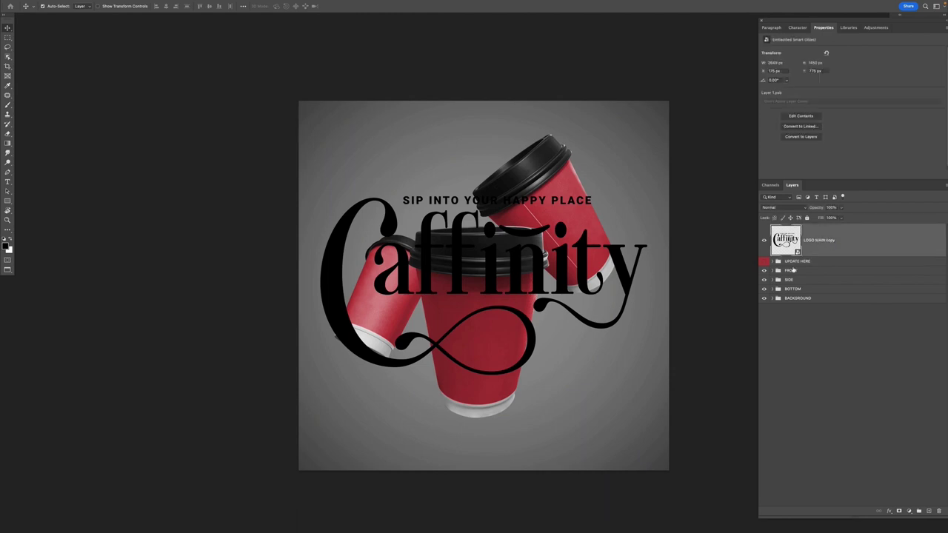
{"action": "left_click", "coordinate": [772, 271]}
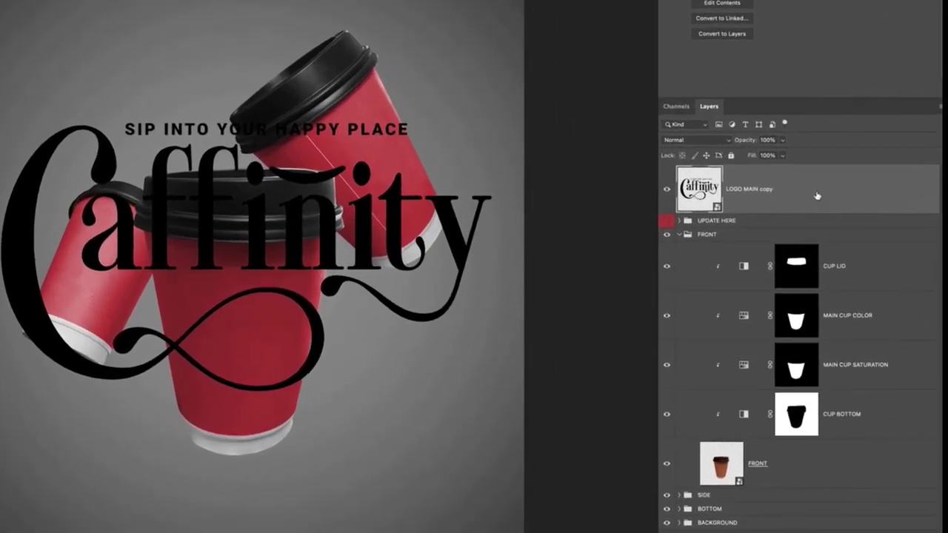
{"action": "left_click_drag", "start_coordinate": [827, 192], "coordinate": [818, 245]}
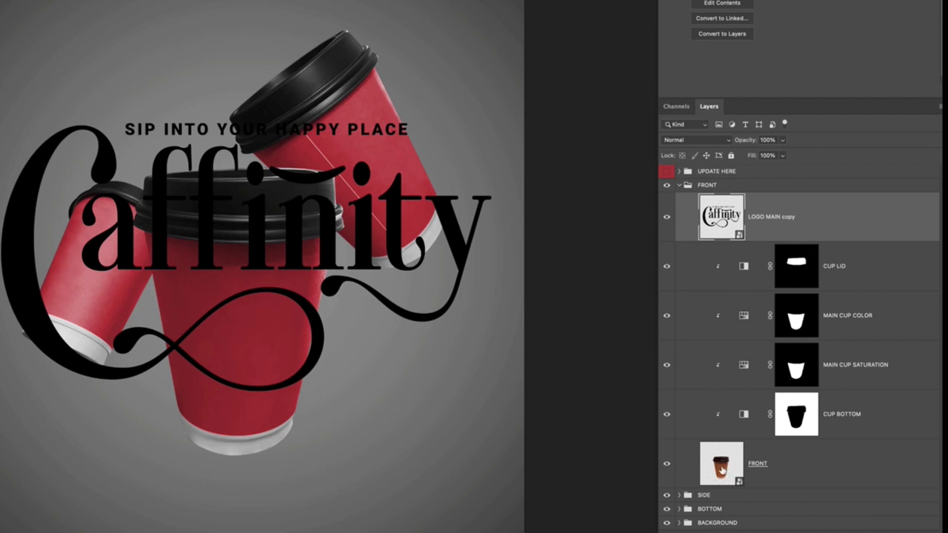
- Load the FRONT cup layer's outline as a selection and add it as a layer mask to the FRONT group
{"action": "double_click", "coordinate": [735, 481]}
{"action": "left_click", "coordinate": [758, 474]}
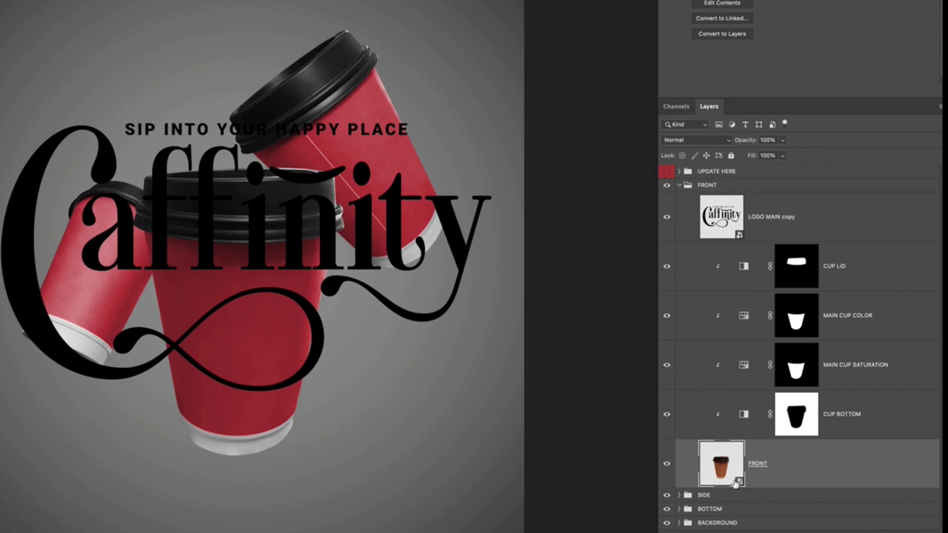
{"action": "left_click", "coordinate": [738, 482], "text": "ctrl"}
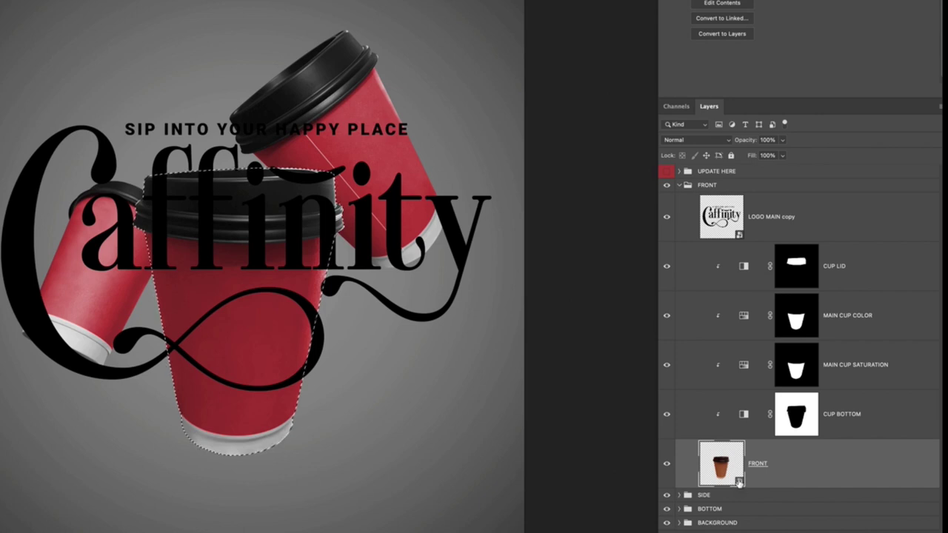
{"action": "left_click", "coordinate": [710, 185]}
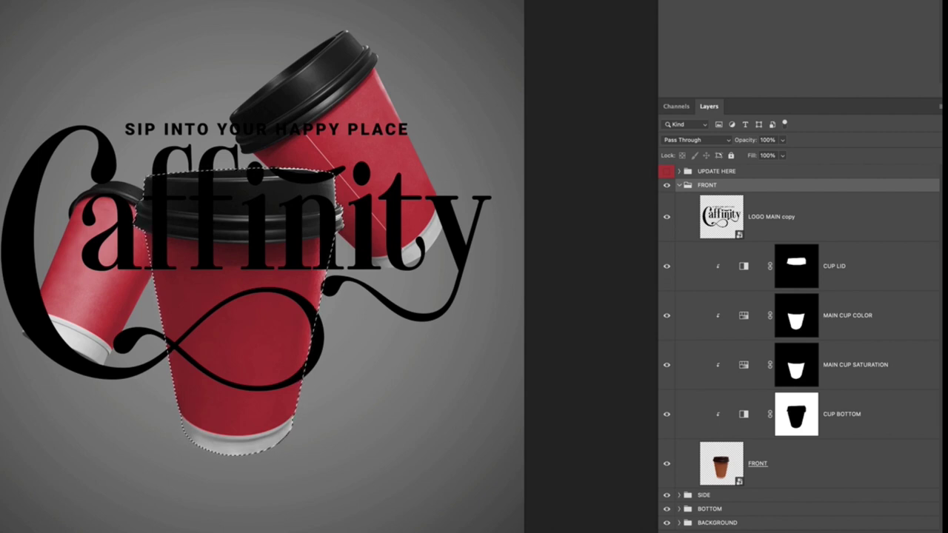
{"action": "left_click", "coordinate": [821, 529]}
- Hide the LOGO MAIN copy layer inside the masked FRONT group and collapse the group
{"action": "left_click", "coordinate": [787, 258]}
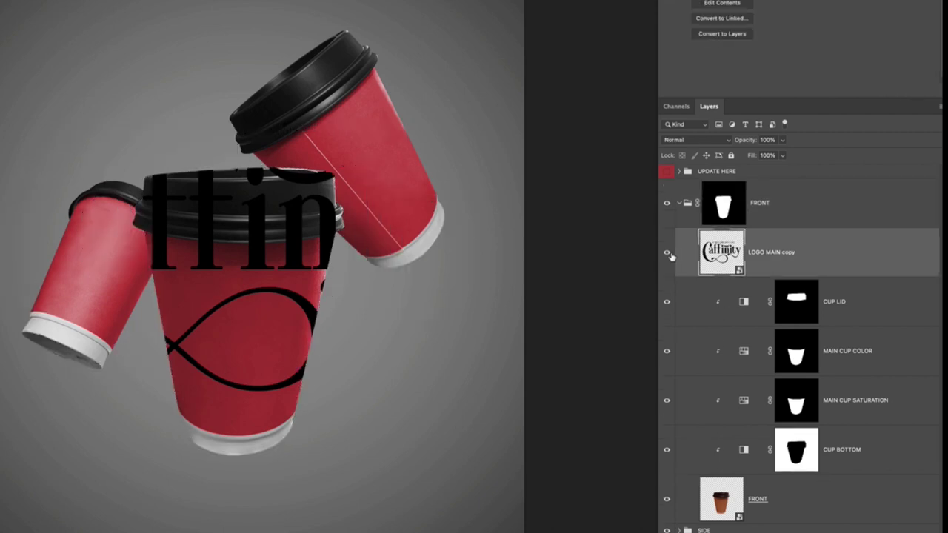
{"action": "left_click", "coordinate": [666, 252]}
{"action": "left_click", "coordinate": [667, 252]}
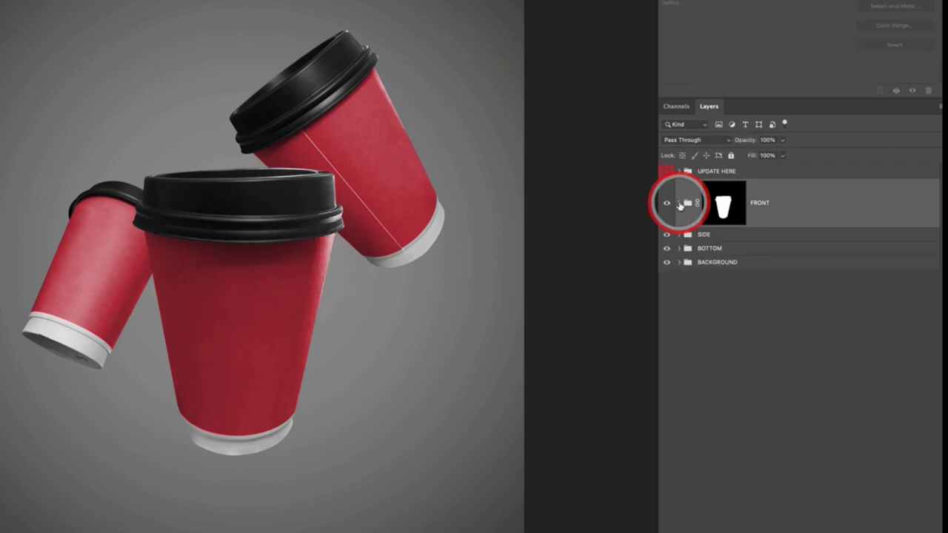
{"action": "left_click_drag", "start_coordinate": [673, 200], "coordinate": [698, 222]}
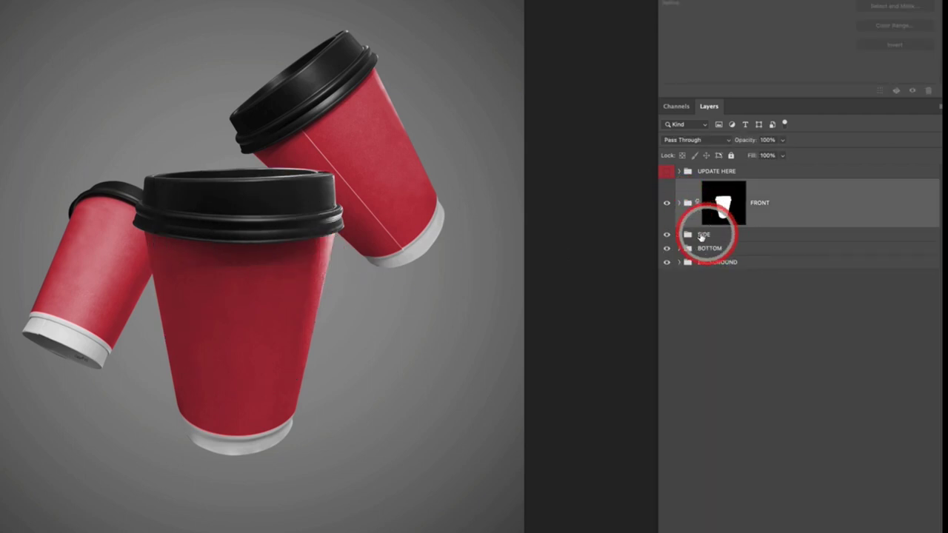
- Mask the SIDE group with the outline of its SIDE cup layer and collapse the group
{"action": "left_click", "coordinate": [684, 235]}
{"action": "left_click", "coordinate": [679, 234]}
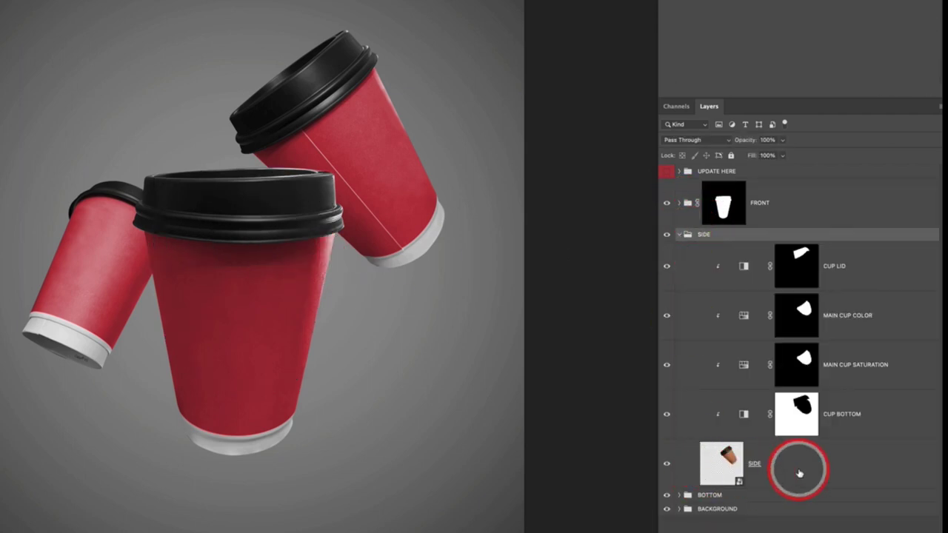
{"action": "left_click", "coordinate": [739, 473], "text": "ctrl"}
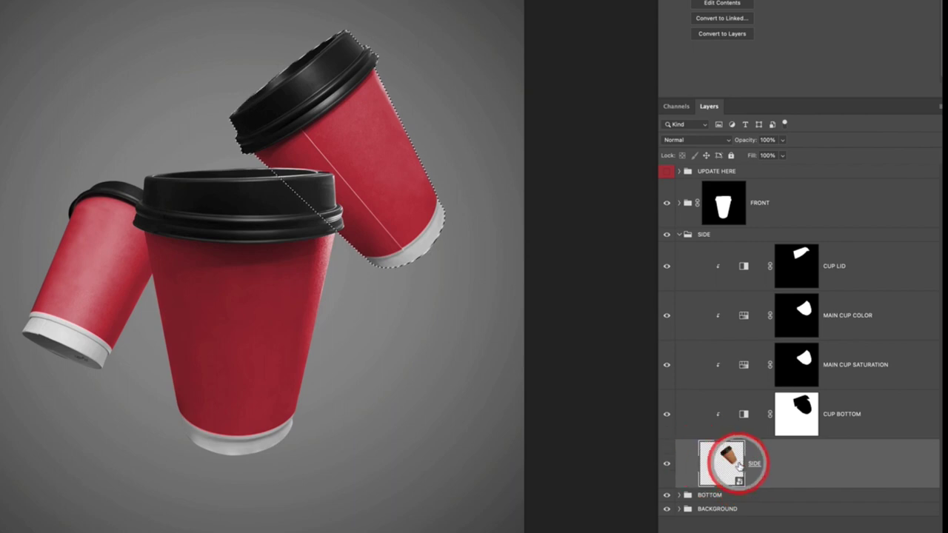
{"action": "left_click", "coordinate": [709, 234]}
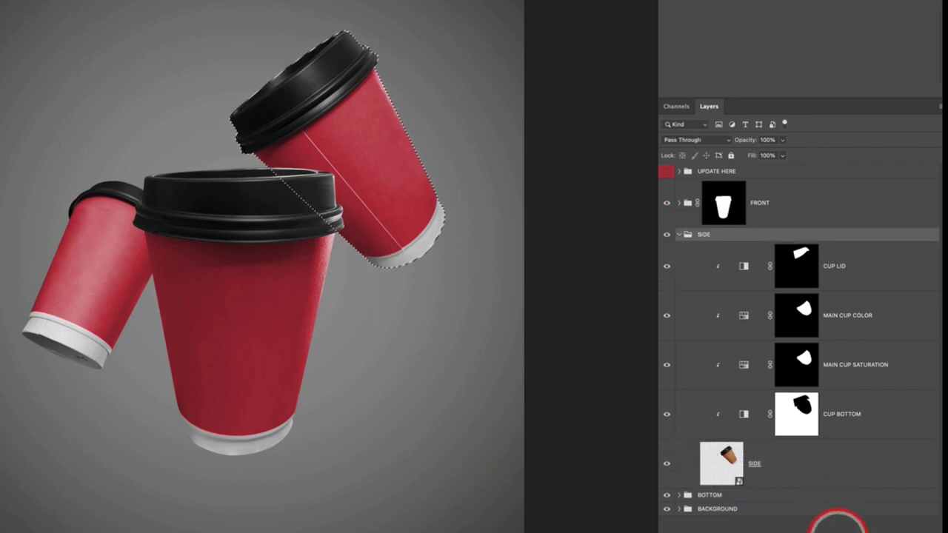
{"action": "left_click", "coordinate": [853, 527]}
{"action": "left_click", "coordinate": [679, 253]}
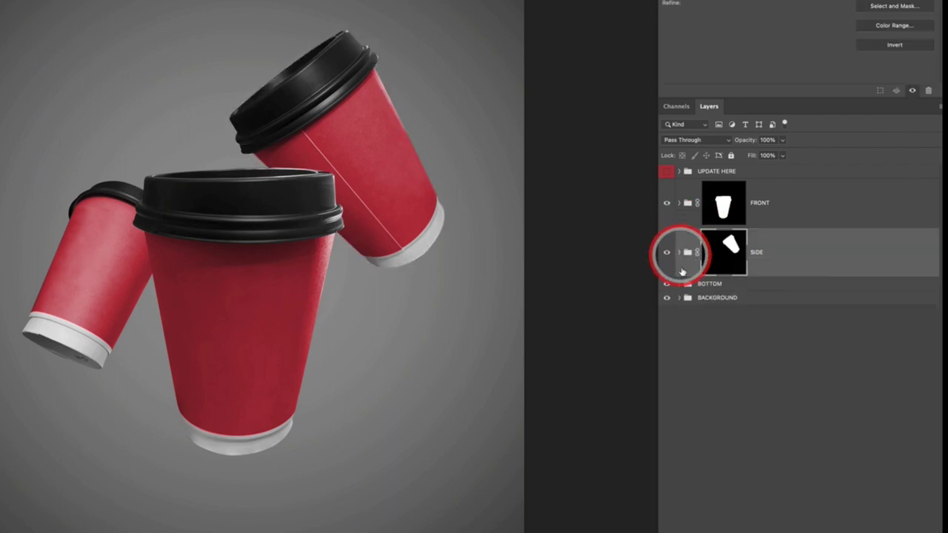
- Mask the BOTTOM group with the outline of its BOTTOM cup layer and collapse the group
{"action": "left_click", "coordinate": [704, 281]}
{"action": "left_click", "coordinate": [678, 284]}
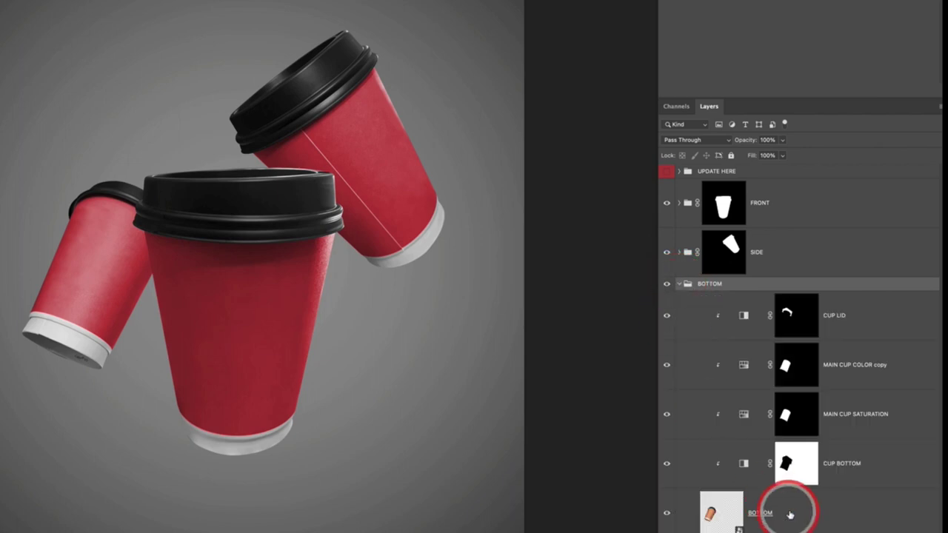
{"action": "left_click", "coordinate": [709, 511]}
{"action": "left_click", "coordinate": [722, 515], "text": "ctrl"}
{"action": "left_click", "coordinate": [741, 284]}
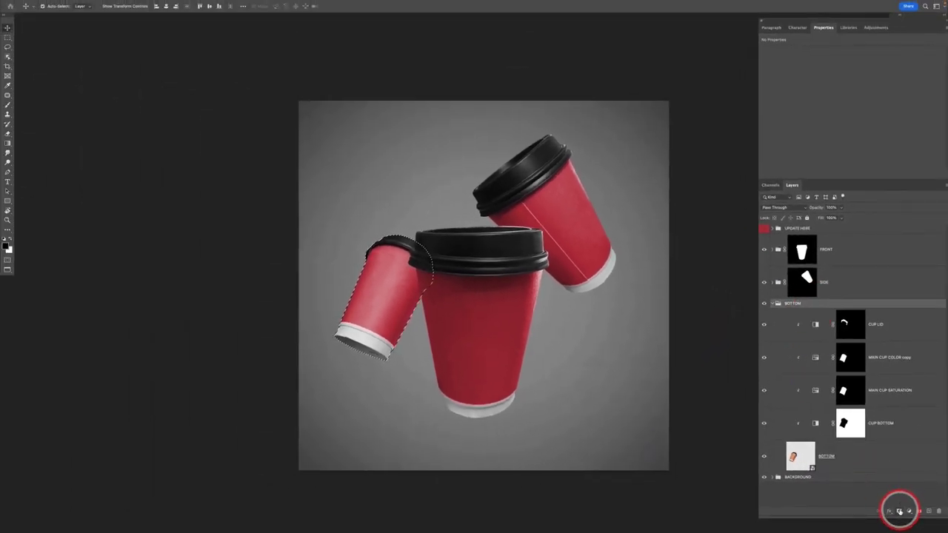
{"action": "left_click", "coordinate": [899, 510]}
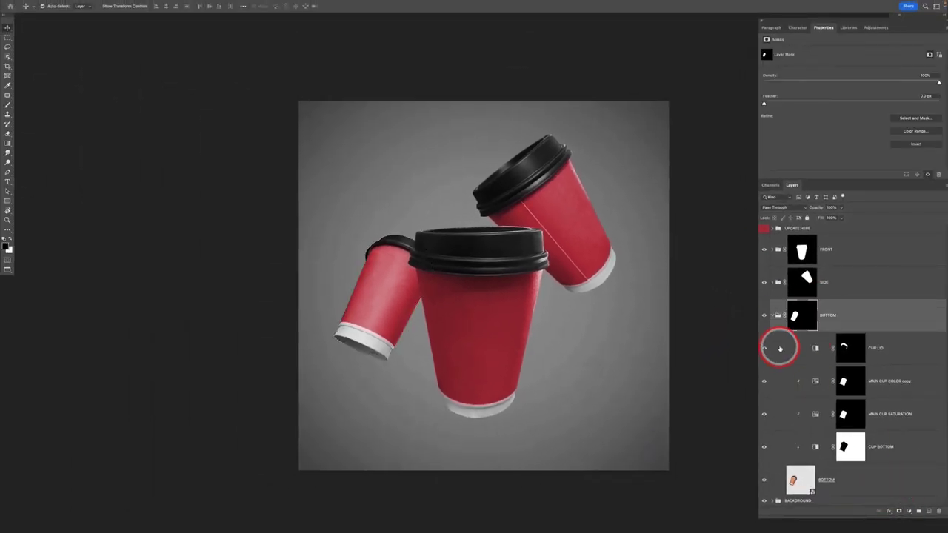
{"action": "left_click", "coordinate": [771, 317]}
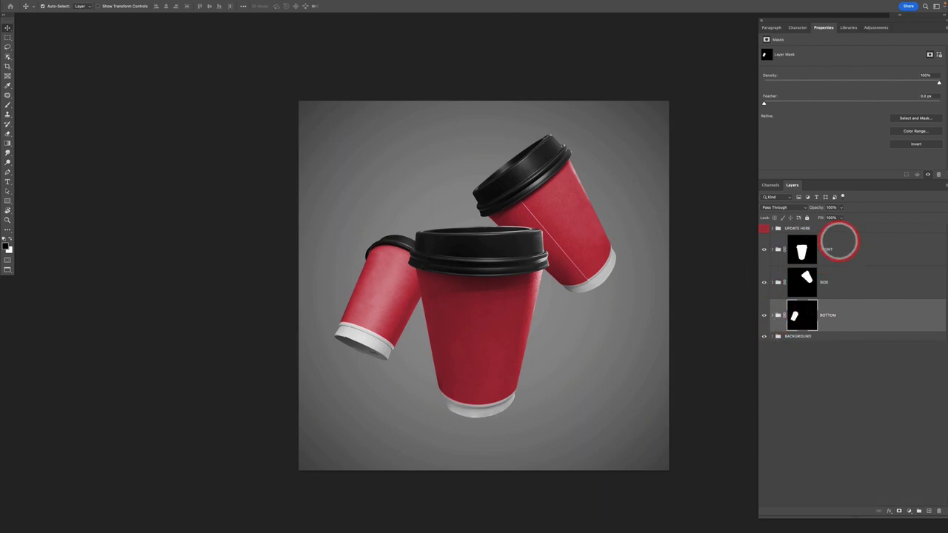
- Group the FRONT, SIDE and BOTTOM groups under the name "CUPS" and remove the new group's colour label
{"action": "left_click", "coordinate": [855, 259], "text": "shift"}
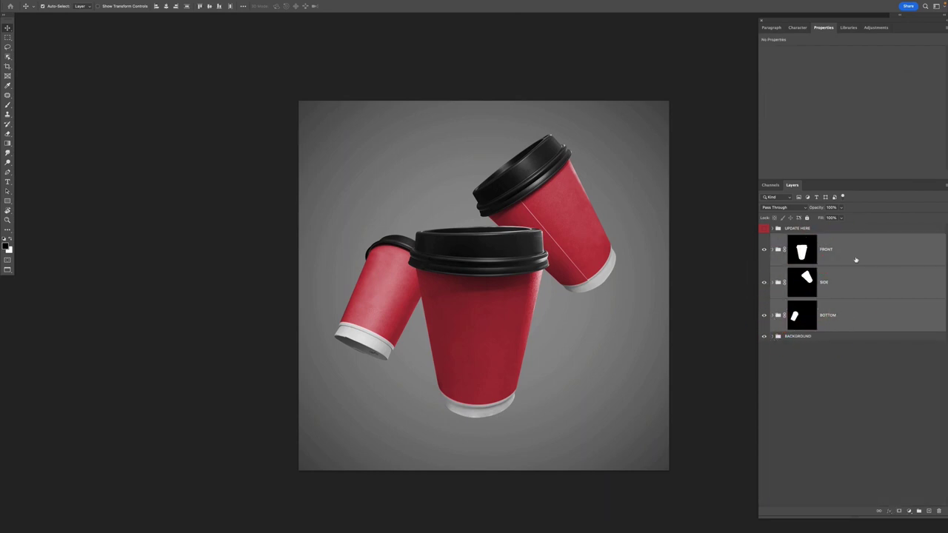
{"action": "key", "text": "super+g"}
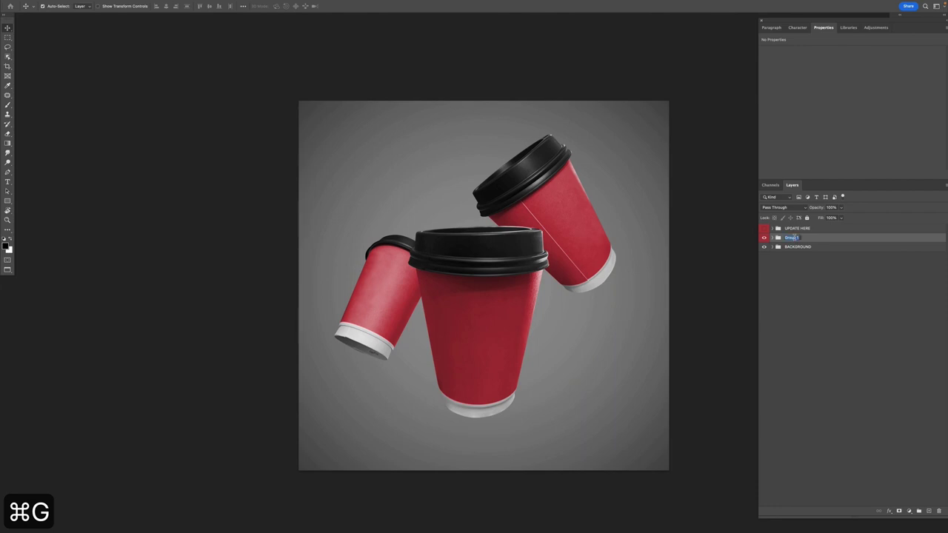
{"action": "type", "text": "CUPS"}
{"action": "key", "text": "Return"}
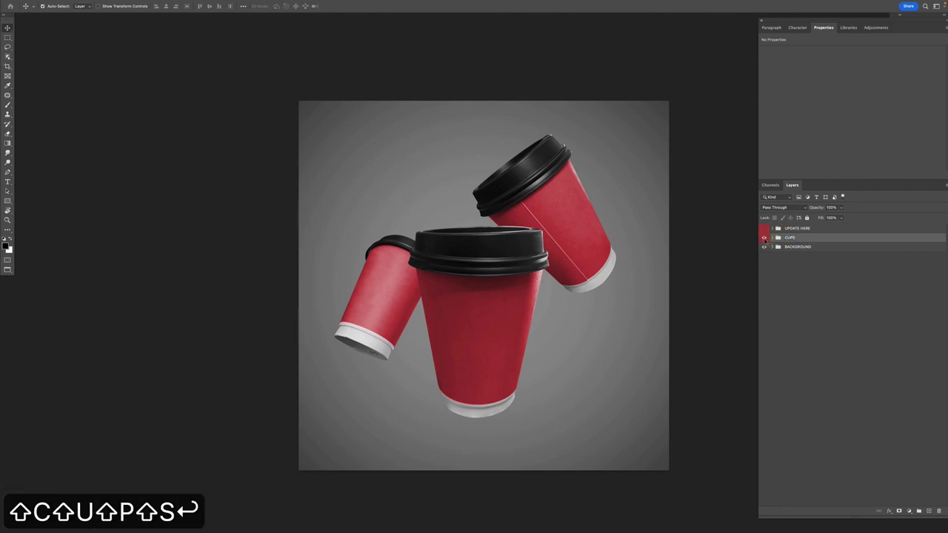
{"action": "right_click", "coordinate": [765, 238]}
{"action": "left_click", "coordinate": [775, 264]}
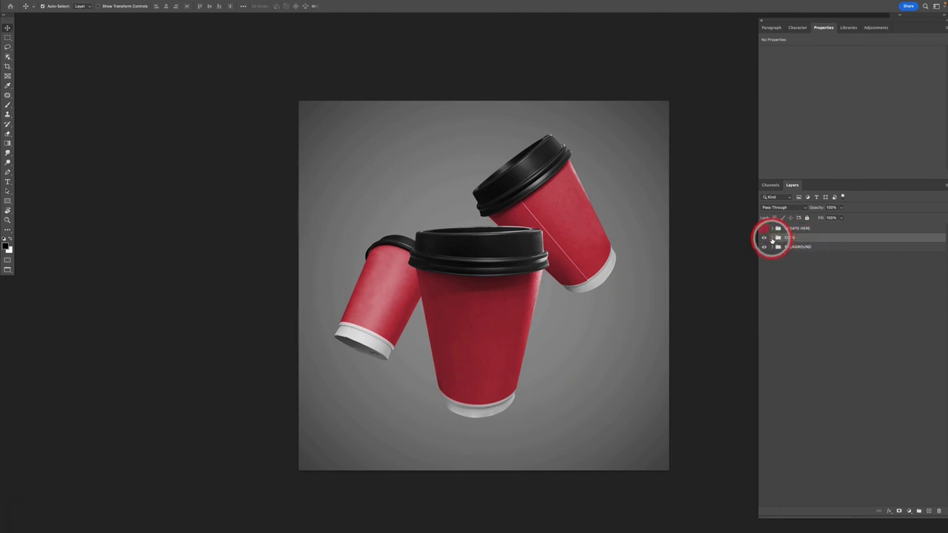
- Expand the CUPS group and its FRONT subgroup and make the LOGO MAIN copy layer visible
{"action": "left_click", "coordinate": [773, 238]}
{"action": "left_click", "coordinate": [840, 258]}
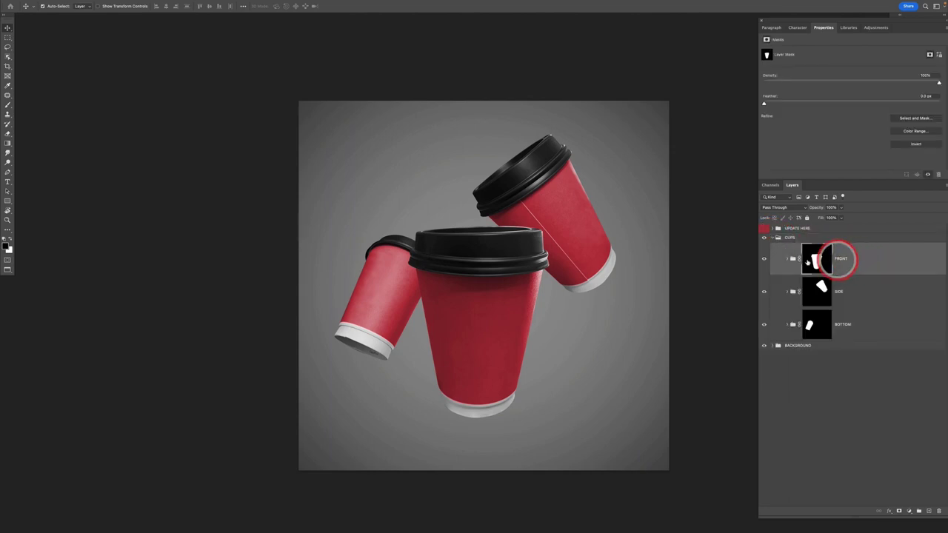
{"action": "left_click", "coordinate": [791, 259]}
{"action": "left_click", "coordinate": [900, 286]}
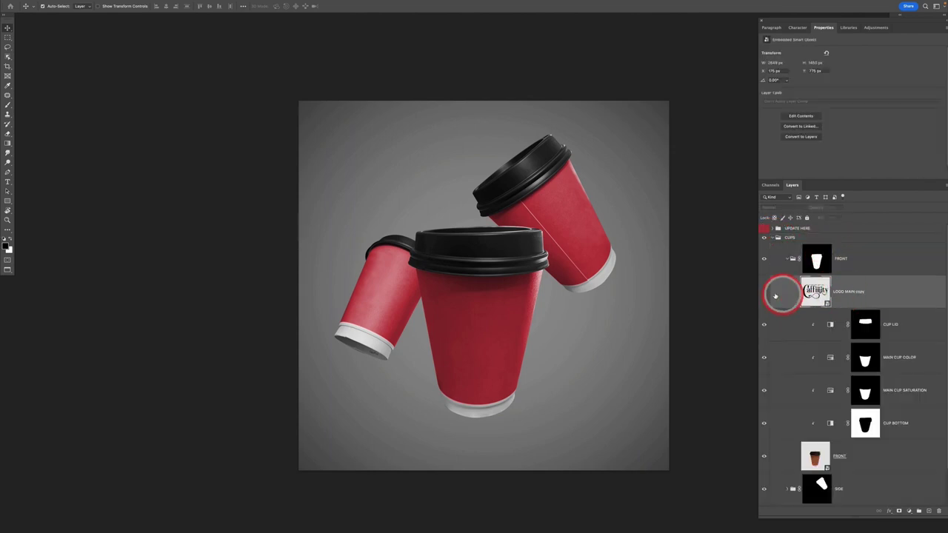
{"action": "left_click", "coordinate": [765, 295]}
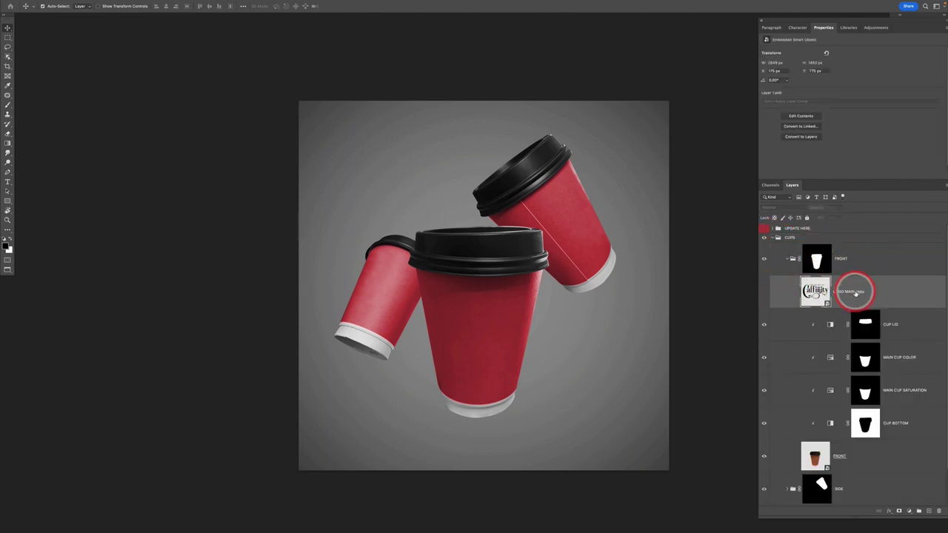
{"action": "left_click", "coordinate": [764, 290]}
- Scale the LOGO MAIN copy layer down to about 36% and place it on the red body of the front cup
{"action": "key", "text": "v"}
{"action": "key", "text": "super+t"}
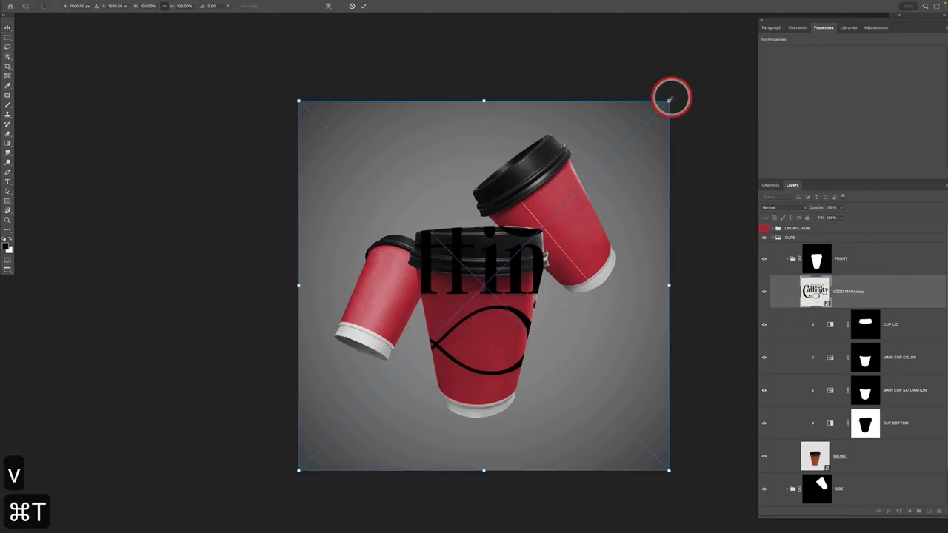
{"action": "left_click_drag", "start_coordinate": [668, 97], "coordinate": [584, 218]}
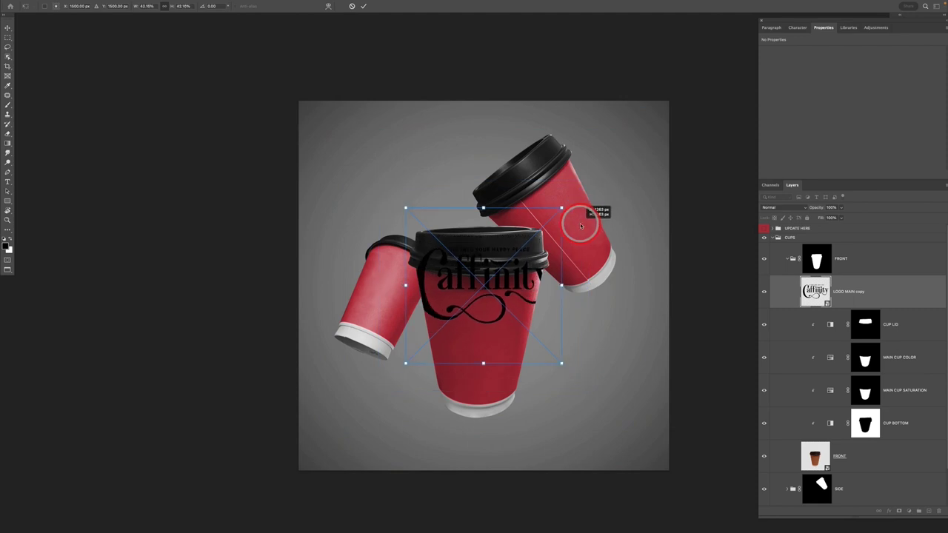
{"action": "left_click_drag", "start_coordinate": [540, 264], "coordinate": [531, 306]}
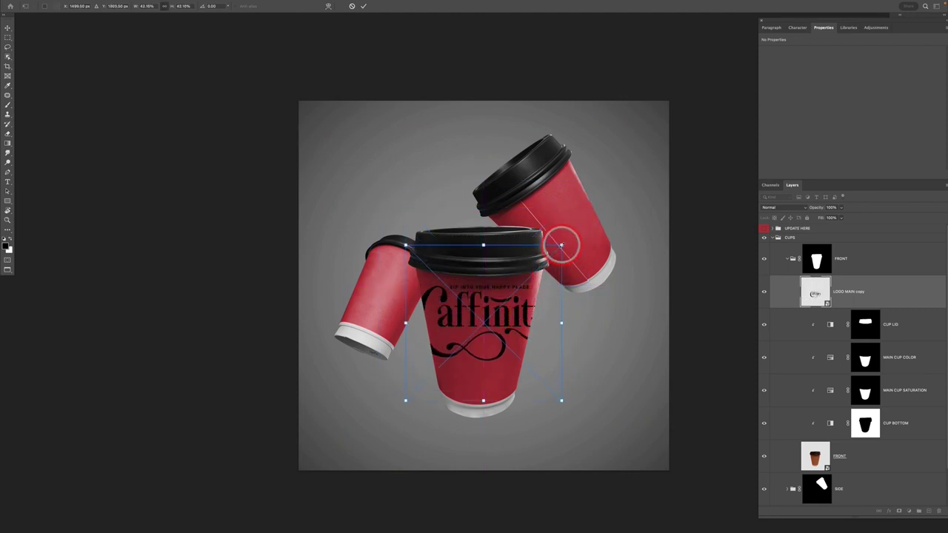
{"action": "left_click_drag", "start_coordinate": [562, 245], "coordinate": [541, 271]}
{"action": "left_click_drag", "start_coordinate": [524, 308], "coordinate": [520, 331]}
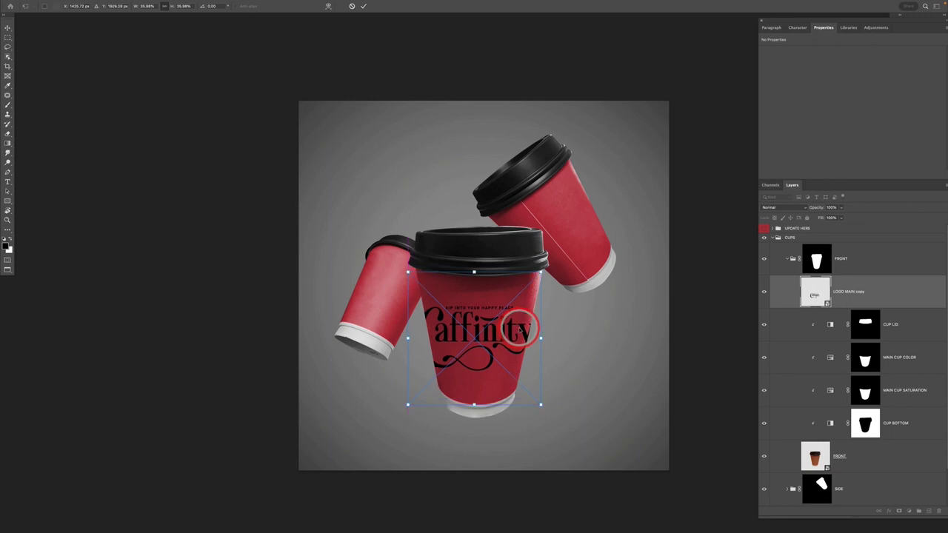
{"action": "key", "text": "Return"}
{"action": "key", "text": "super+equal"}
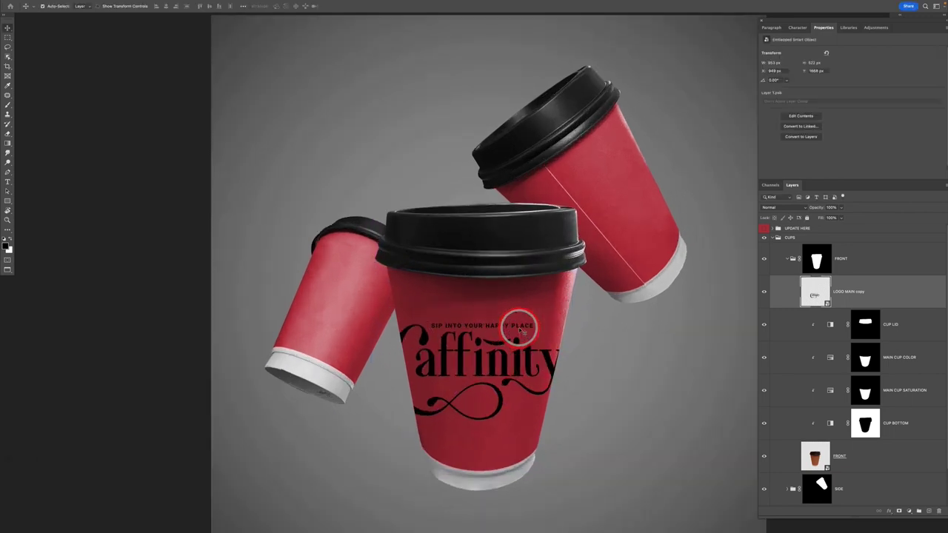
- Shift the logo slightly sideways and apply a Perspective transform, widening its upper edge and narrowing its lower edge to match the front cup's taper
{"action": "key", "text": "v"}
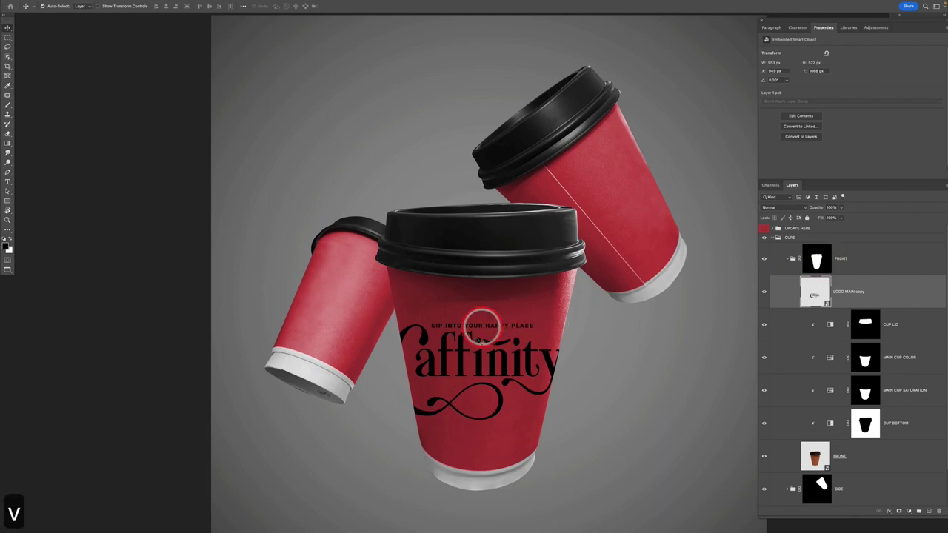
{"action": "key", "text": "super+t"}
{"action": "left_click_drag", "start_coordinate": [510, 362], "coordinate": [518, 361]}
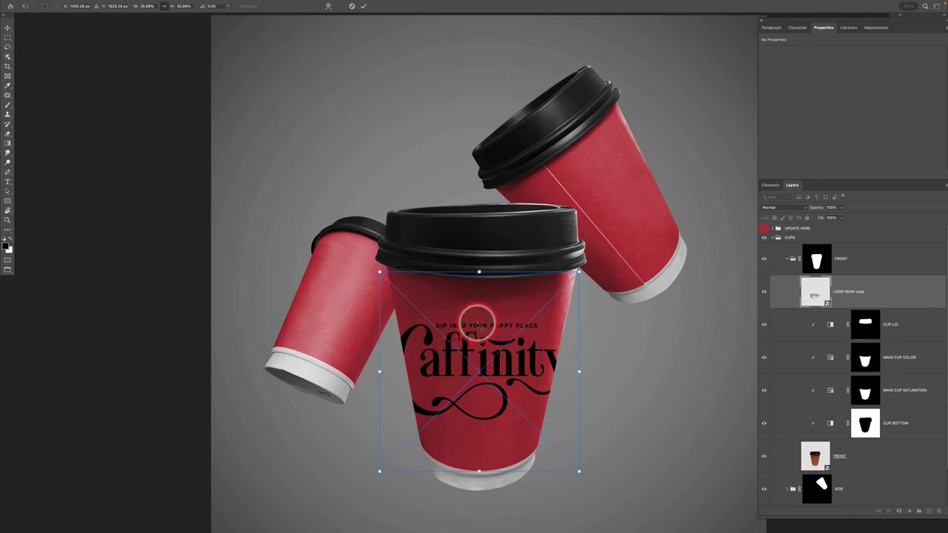
{"action": "right_click", "coordinate": [478, 324]}
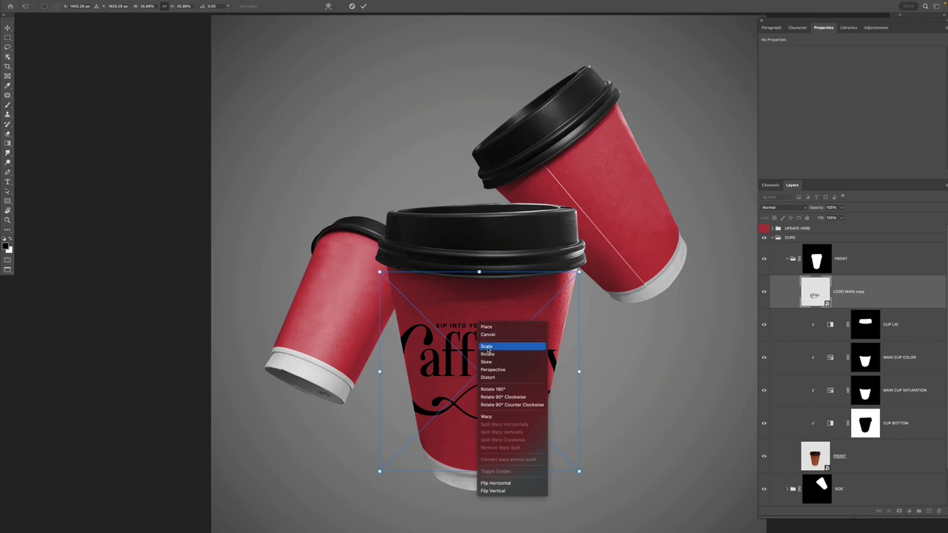
{"action": "left_click", "coordinate": [516, 371]}
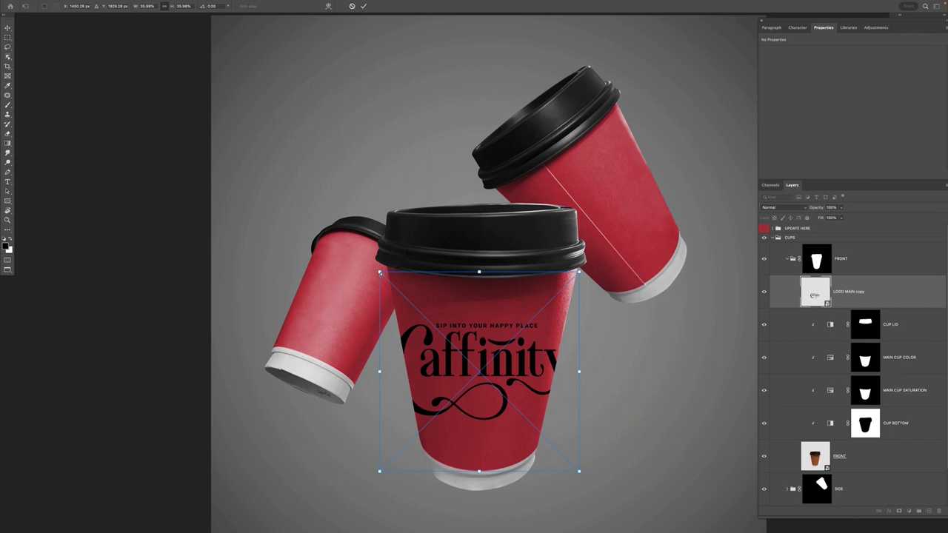
{"action": "left_click_drag", "start_coordinate": [380, 273], "coordinate": [367, 273]}
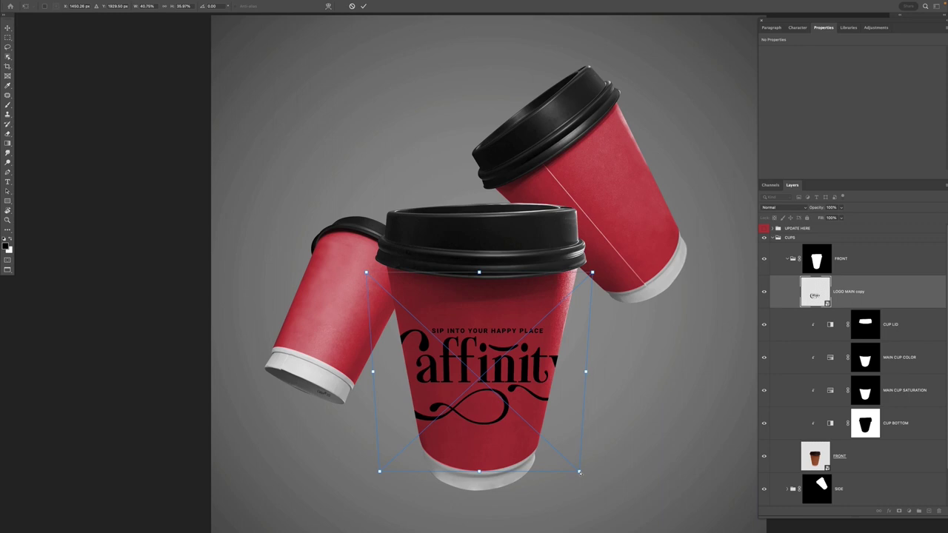
{"action": "left_click_drag", "start_coordinate": [579, 472], "coordinate": [563, 471]}
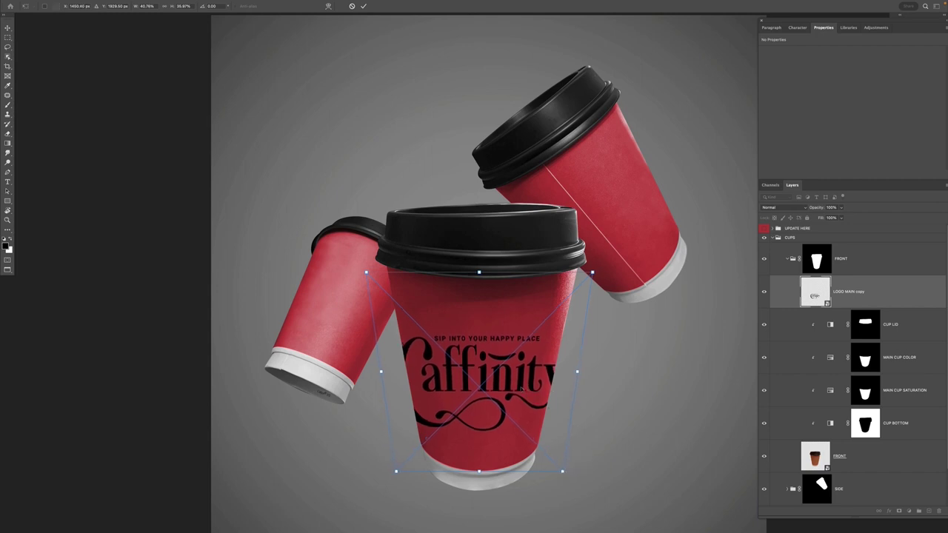
{"action": "key", "text": "Return"}
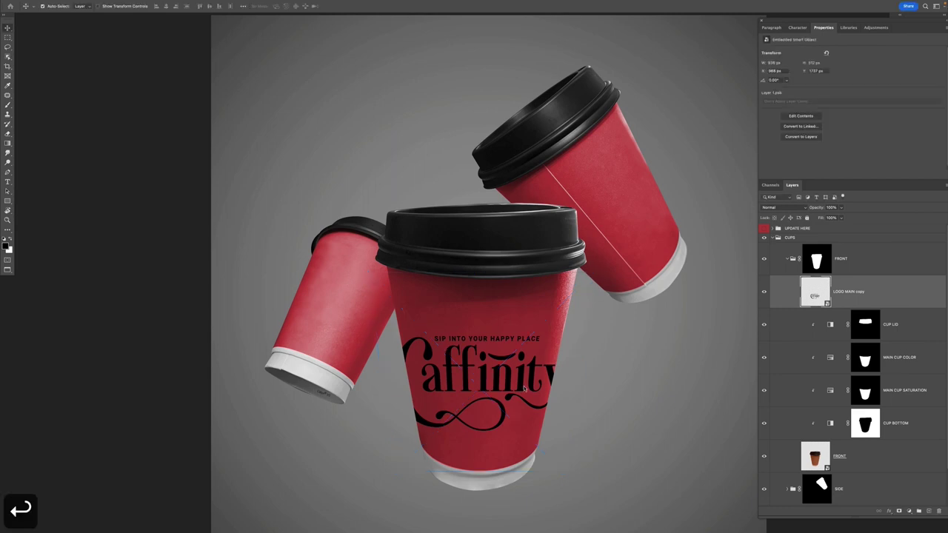
- Nudge the logo up 60 px on the front cup
{"action": "key", "text": "shift+Up"}
{"action": "key", "text": "shift+Up"}
{"action": "key", "text": "shift+Up"}
{"action": "key", "text": "shift+Up"}
{"action": "key", "text": "shift+Up"}
{"action": "key", "text": "shift+Up"}
{"action": "key", "text": "v"}
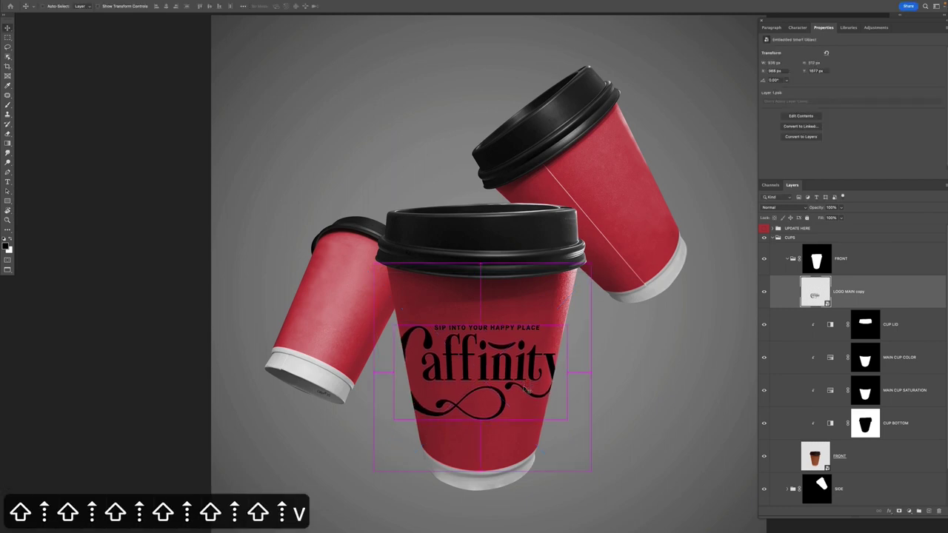
- Scale the logo about its centre to about 36.45% width and 32.17% height so it fits within the front cup's sides
{"action": "left_click", "coordinate": [535, 383]}
{"action": "key", "text": "v"}
{"action": "key", "text": "super+t"}
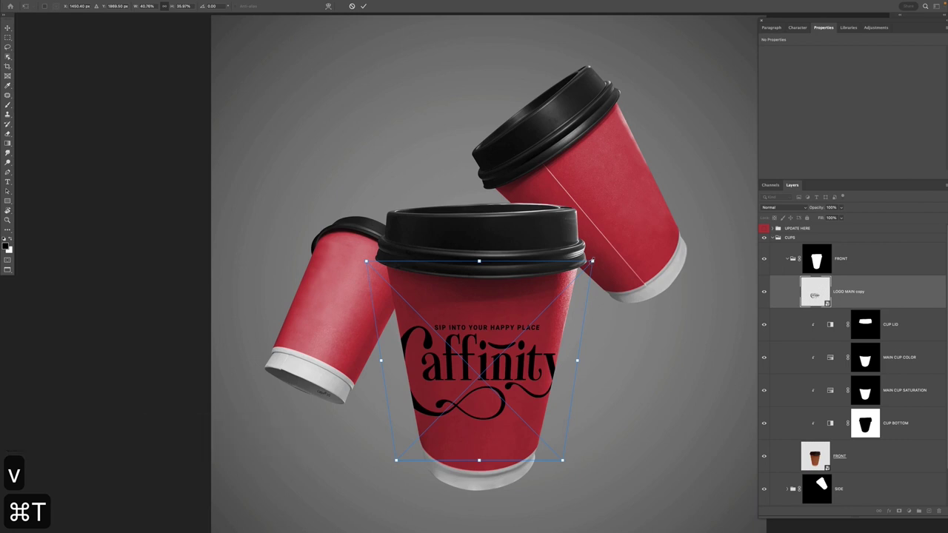
{"action": "left_click_drag", "start_coordinate": [592, 261], "coordinate": [571, 279]}
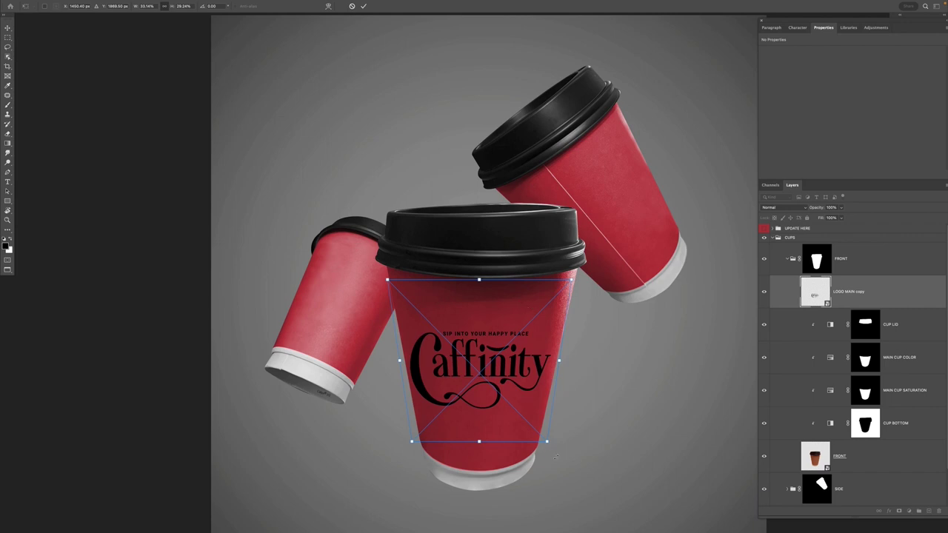
{"action": "left_click_drag", "start_coordinate": [546, 442], "coordinate": [553, 449]}
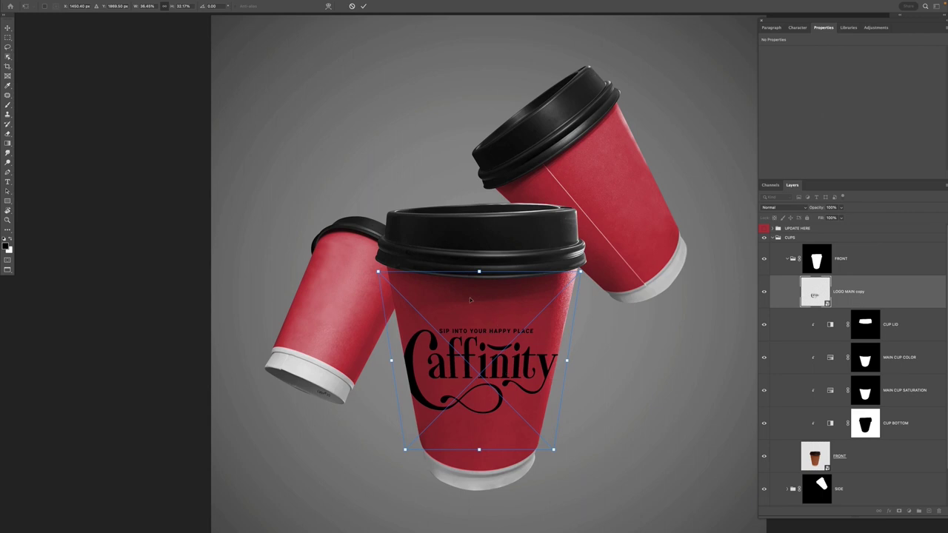
- Warp the logo by pulling the inner points of its upper and lower edges downward to follow the front cup's curvature
{"action": "right_click", "coordinate": [485, 316]}
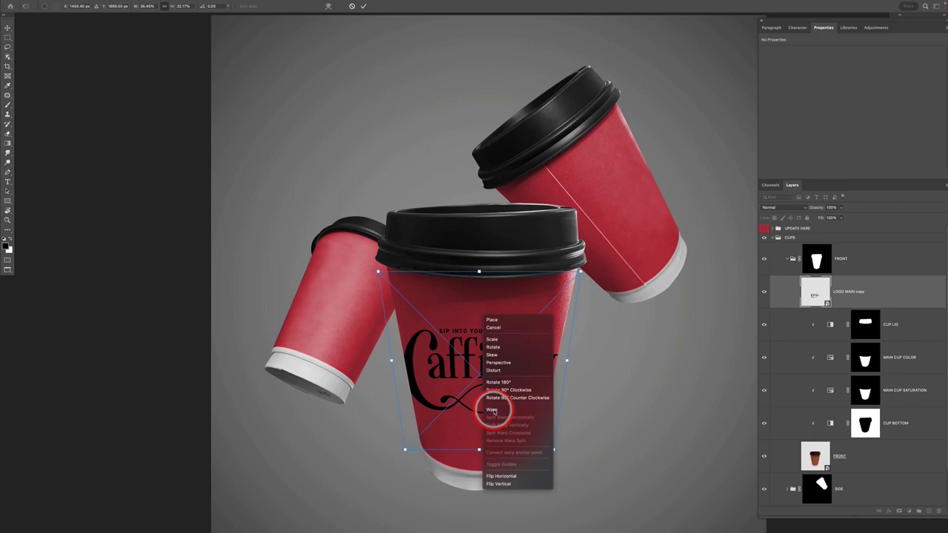
{"action": "left_click", "coordinate": [492, 409]}
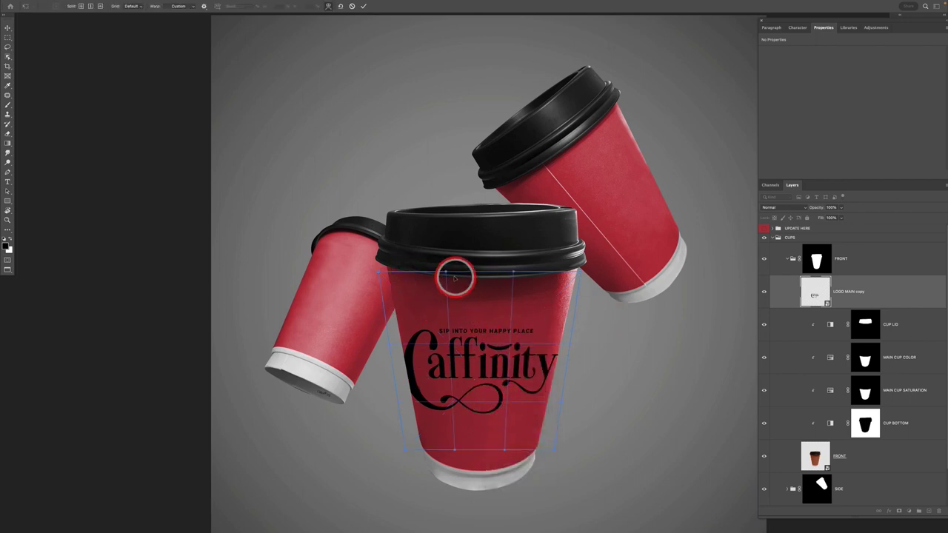
{"action": "left_click_drag", "start_coordinate": [446, 275], "coordinate": [447, 277]}
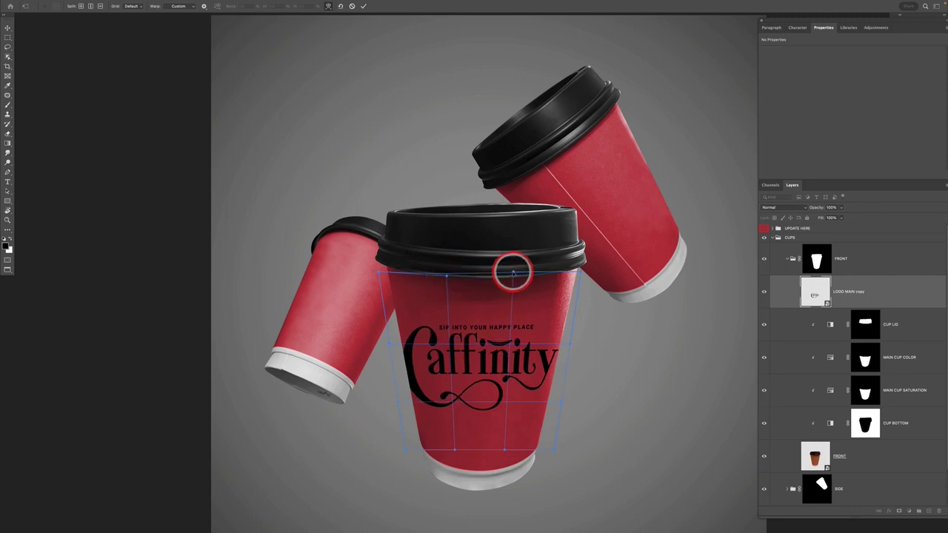
{"action": "left_click_drag", "start_coordinate": [513, 274], "coordinate": [512, 285]}
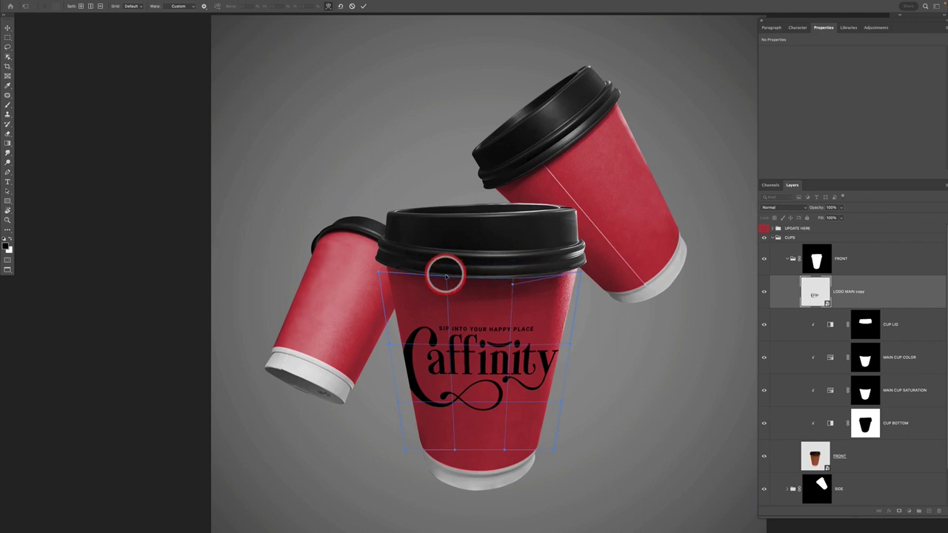
{"action": "left_click_drag", "start_coordinate": [447, 279], "coordinate": [447, 285]}
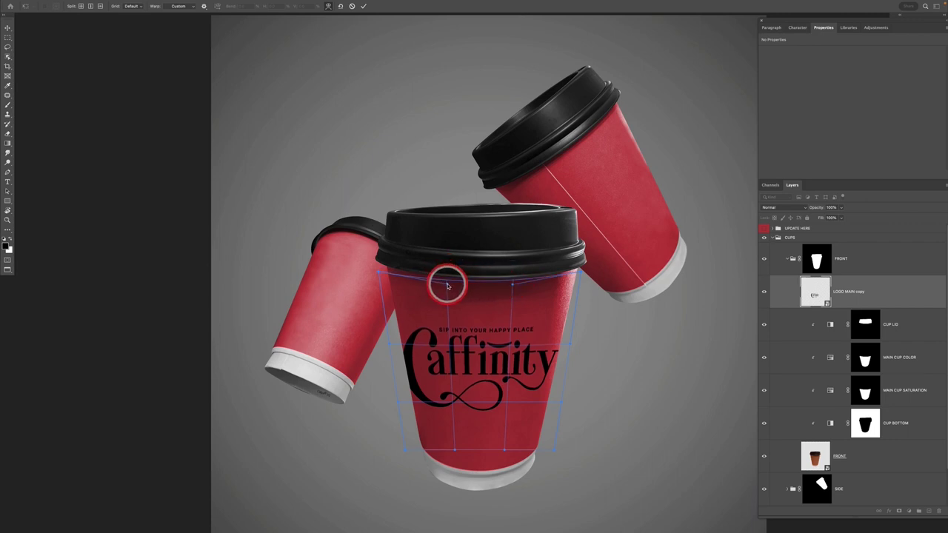
{"action": "left_click_drag", "start_coordinate": [510, 283], "coordinate": [513, 289]}
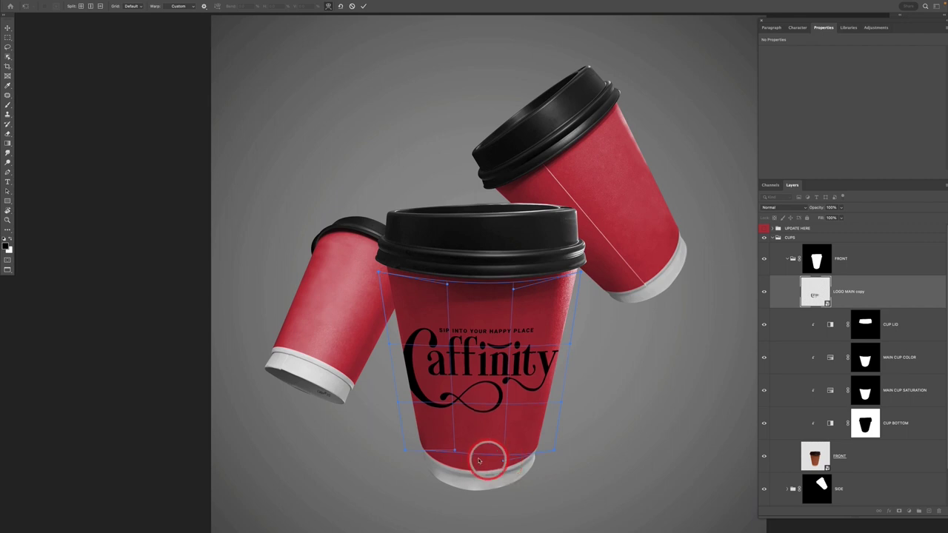
{"action": "left_click_drag", "start_coordinate": [454, 450], "coordinate": [455, 460]}
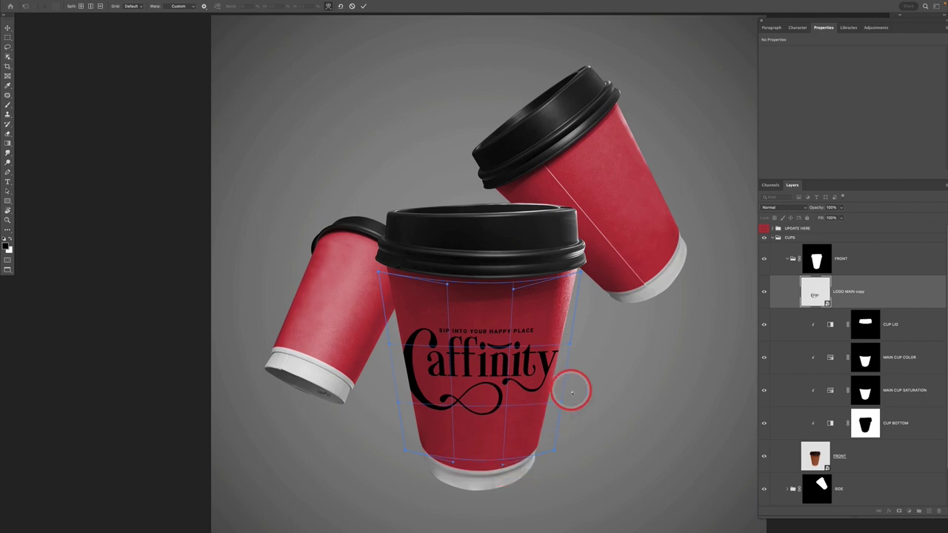
- Raise the two upper warp corners slightly, pull the middle of the logo down a little and apply the warp
{"action": "left_click_drag", "start_coordinate": [376, 273], "coordinate": [378, 272]}
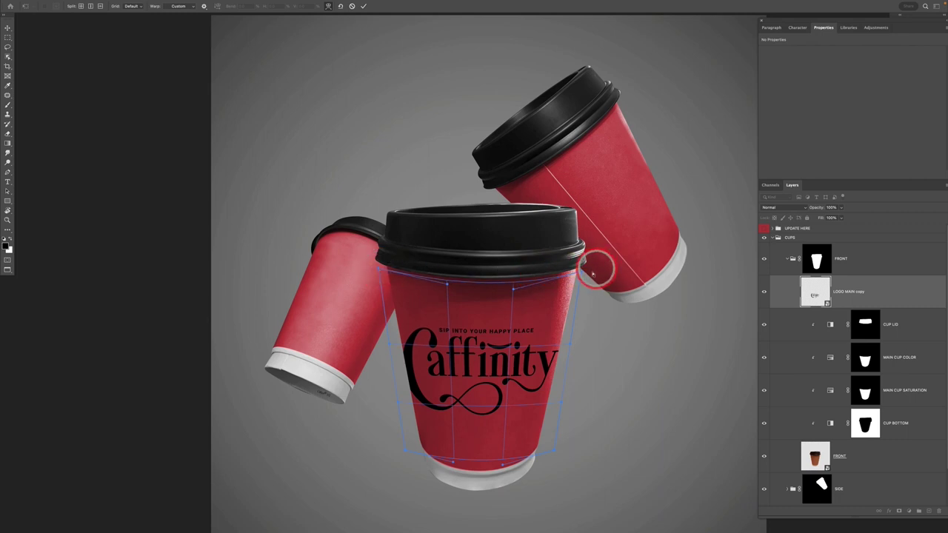
{"action": "left_click_drag", "start_coordinate": [582, 273], "coordinate": [584, 269]}
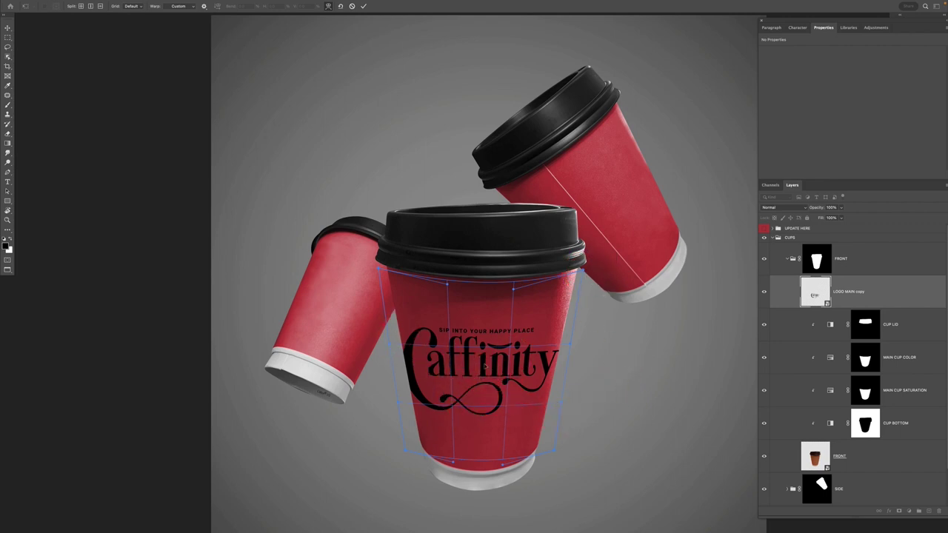
{"action": "left_click_drag", "start_coordinate": [482, 368], "coordinate": [484, 369]}
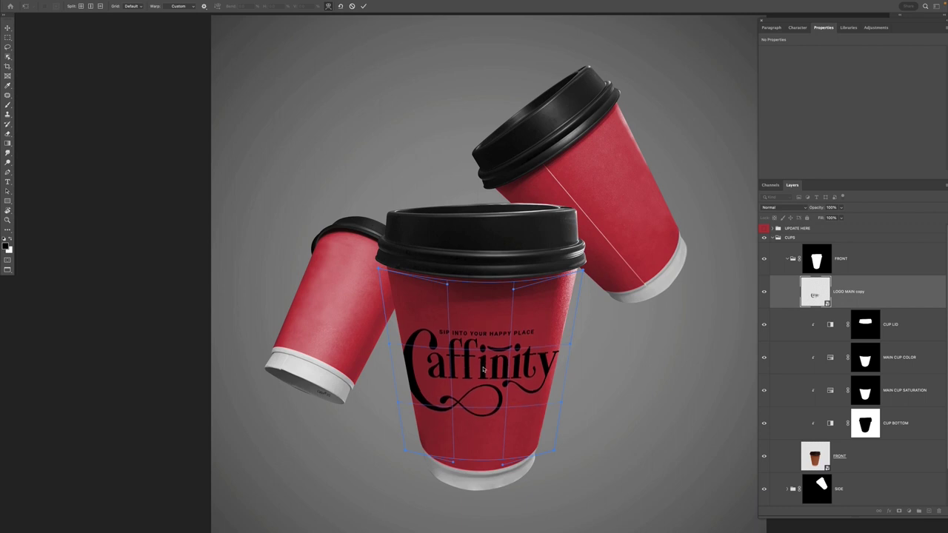
{"action": "left_click_drag", "start_coordinate": [482, 370], "coordinate": [482, 370]}
{"action": "key", "text": "Return"}
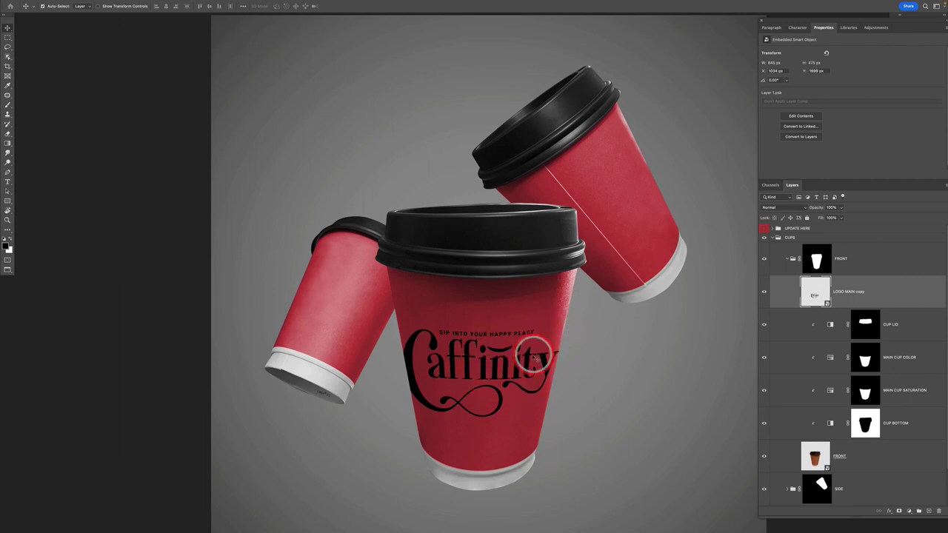
- In the logo's blending options, split the Underlying Layer's black Blend If slider and spread its right half toward the midtones
{"action": "double_click", "coordinate": [937, 294]}
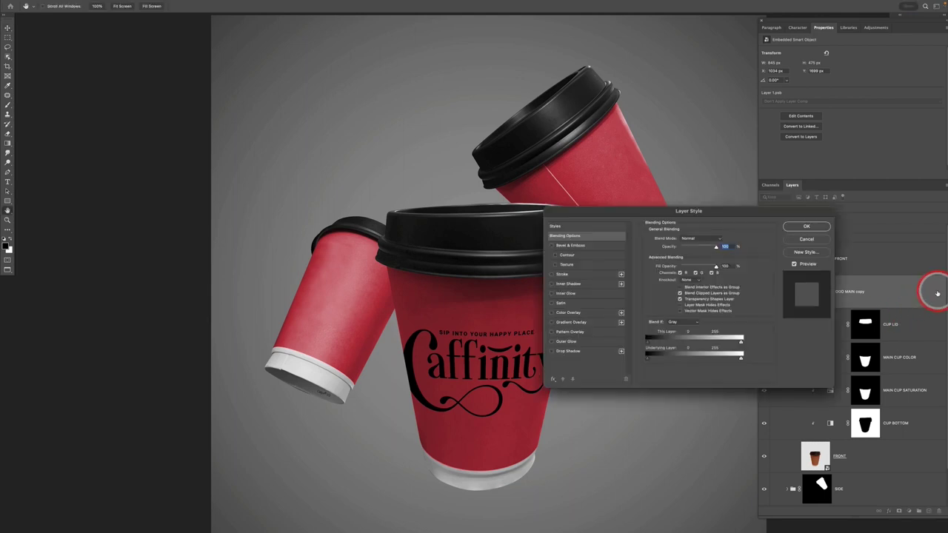
{"action": "key", "text": "space"}
{"action": "left_click_drag", "start_coordinate": [451, 318], "coordinate": [417, 288]}
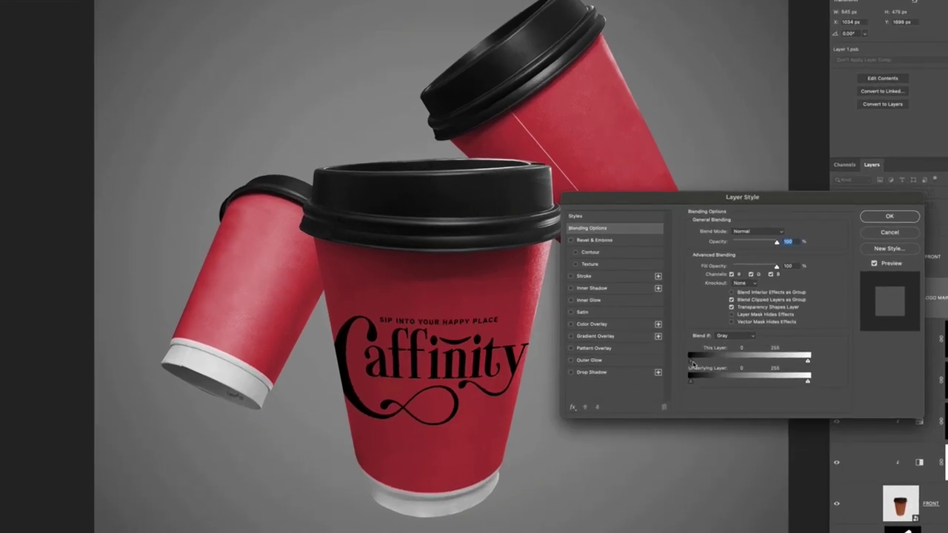
{"action": "left_click_drag", "start_coordinate": [692, 363], "coordinate": [690, 364]}
{"action": "left_click_drag", "start_coordinate": [703, 384], "coordinate": [741, 382]}
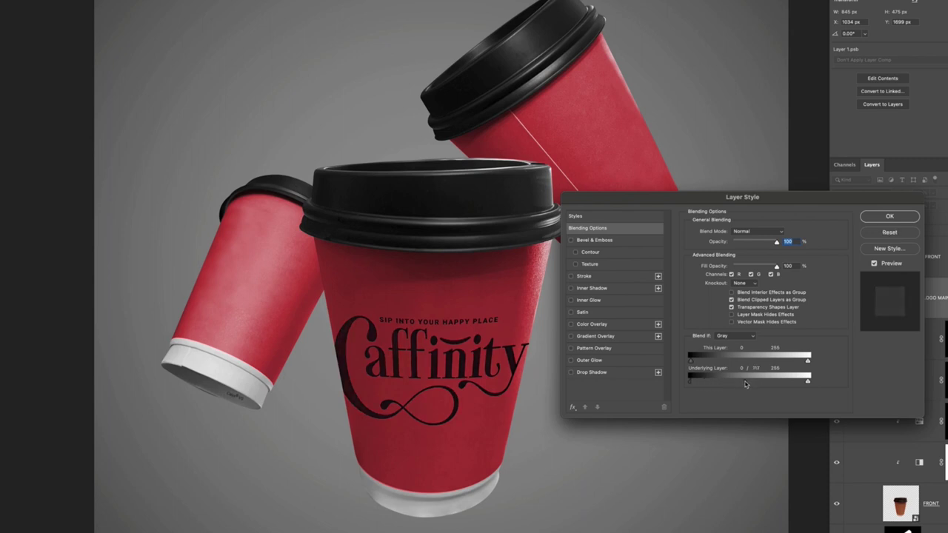
{"action": "left_click_drag", "start_coordinate": [756, 383], "coordinate": [770, 381]}
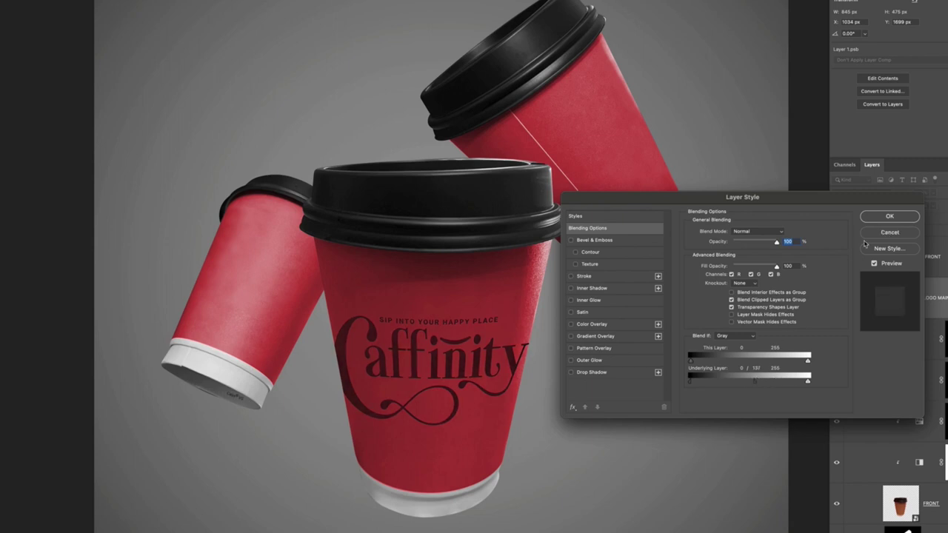
- Compare the logo with the blending preview off and on, fine-tune the Underlying Layer blend and apply the layer style
{"action": "left_click", "coordinate": [875, 264]}
{"action": "left_click", "coordinate": [875, 265]}
{"action": "left_click", "coordinate": [874, 265]}
{"action": "left_click", "coordinate": [875, 264]}
{"action": "left_click_drag", "start_coordinate": [707, 383], "coordinate": [645, 384]}
{"action": "left_click", "coordinate": [891, 217]}
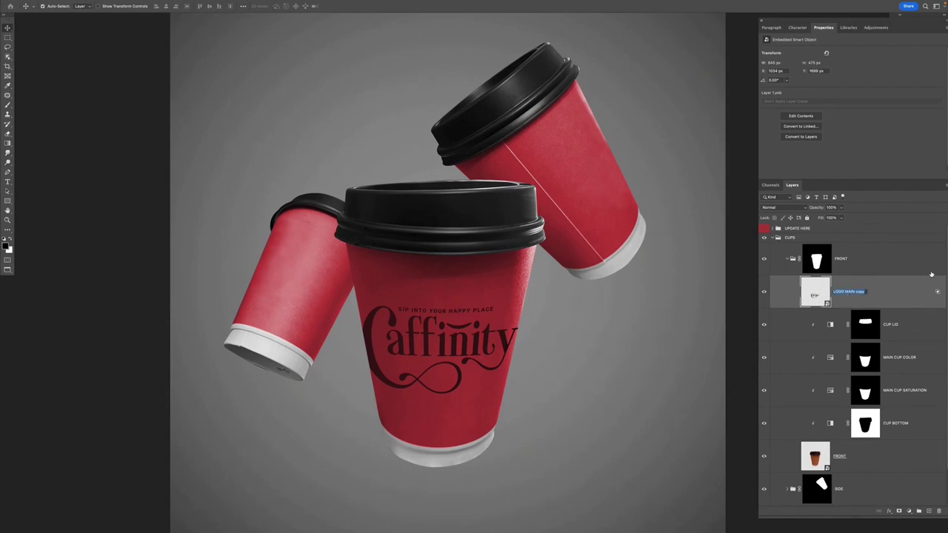
- Rename the front cup's duplicated logo layer LOGO and collapse the FRONT group
{"action": "type", "text": "LOGO"}
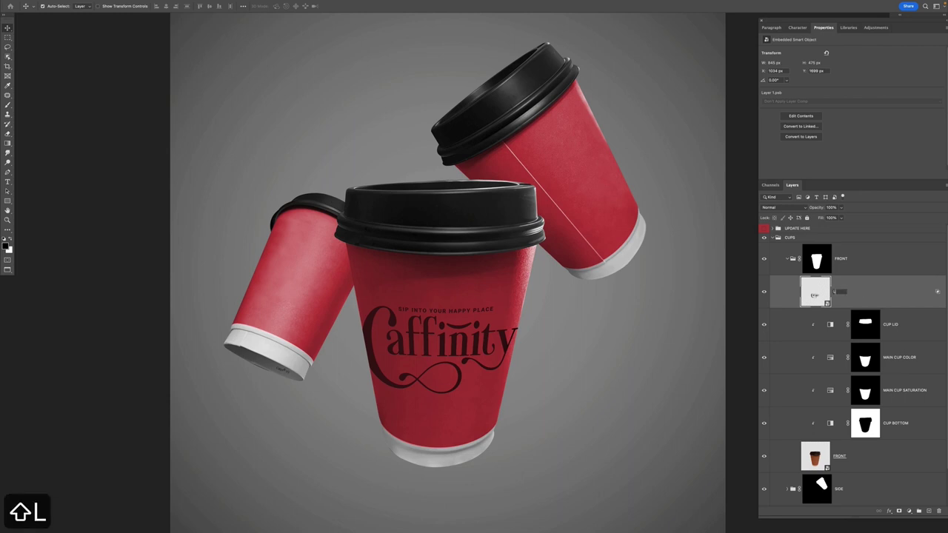
{"action": "key", "text": "Return"}
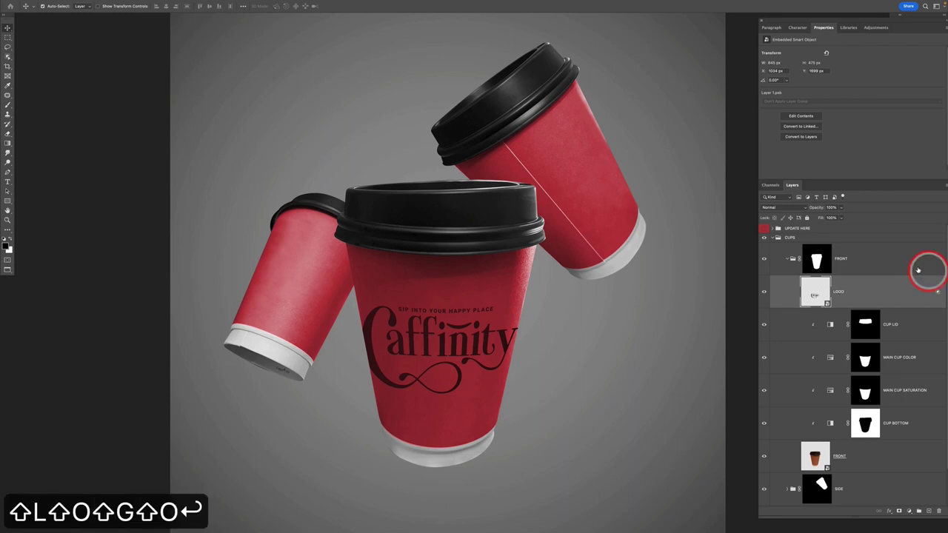
{"action": "left_click", "coordinate": [787, 259]}
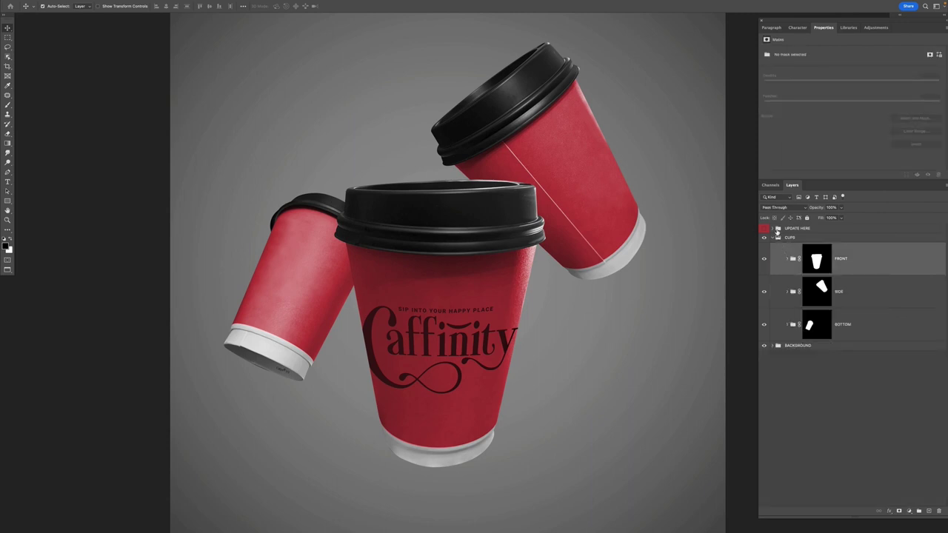
- Duplicate the LOGO MAIN smart object from the UPDATE HERE group, place the copy above that group and collapse the group
{"action": "left_click", "coordinate": [772, 229]}
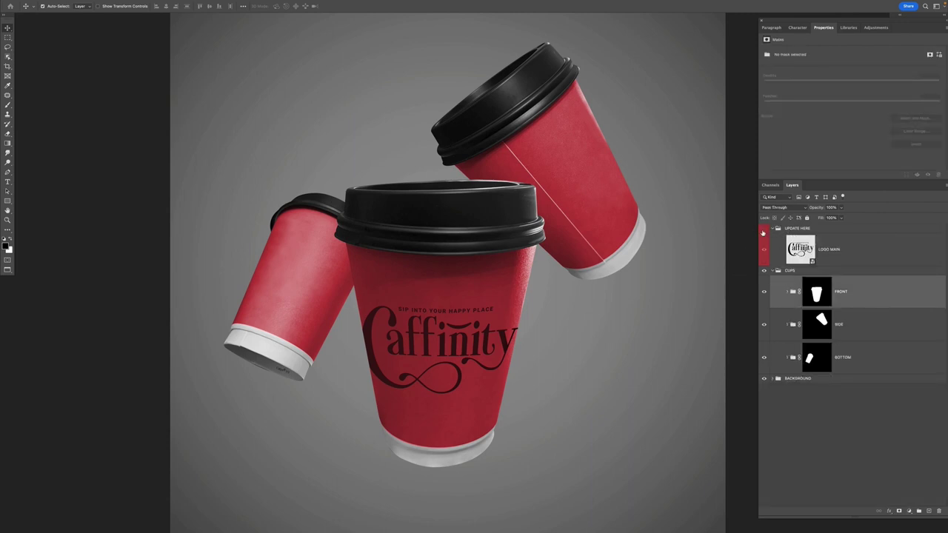
{"action": "left_click", "coordinate": [818, 259]}
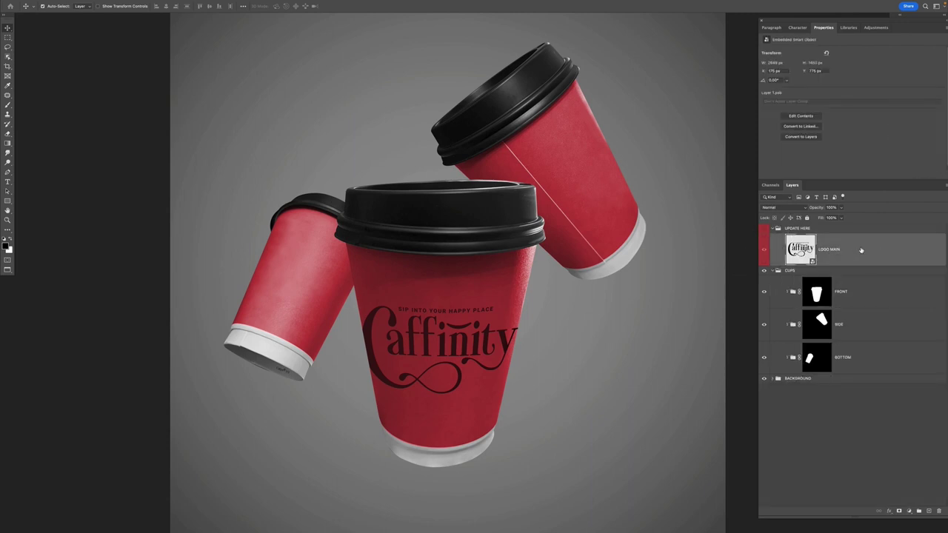
{"action": "key", "text": "super+j"}
{"action": "key", "text": "super+bracketright"}
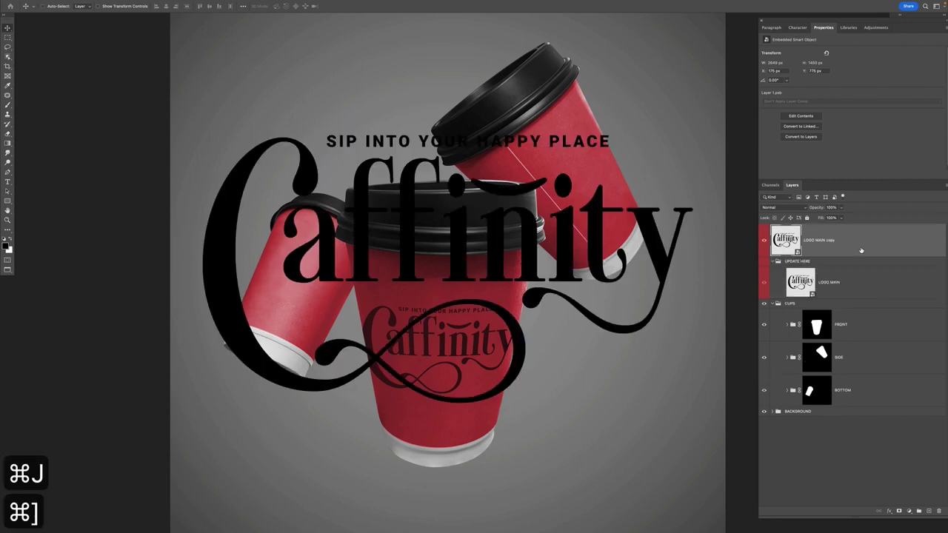
{"action": "left_click", "coordinate": [846, 248]}
{"action": "left_click", "coordinate": [773, 262]}
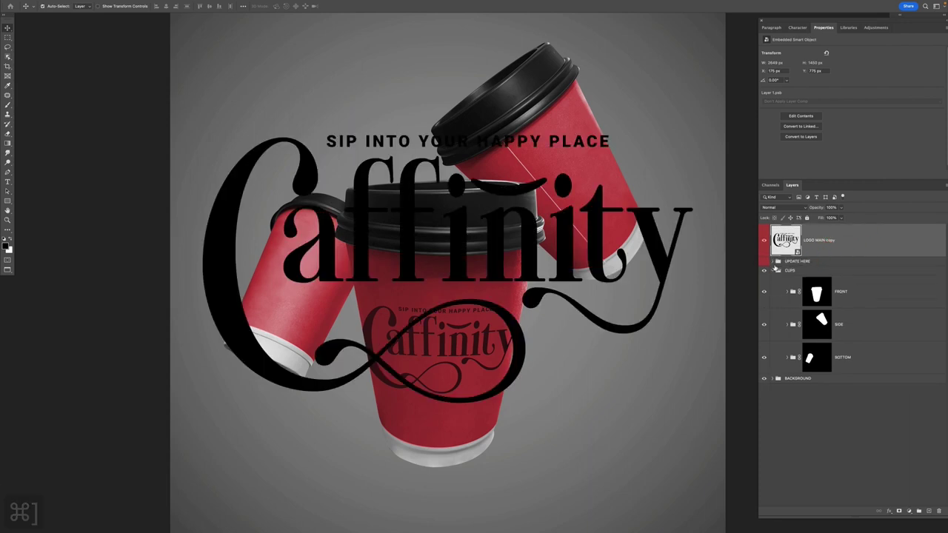
- Hide the FRONT cup group and rename the new logo copy LOGO
{"action": "left_click", "coordinate": [844, 292]}
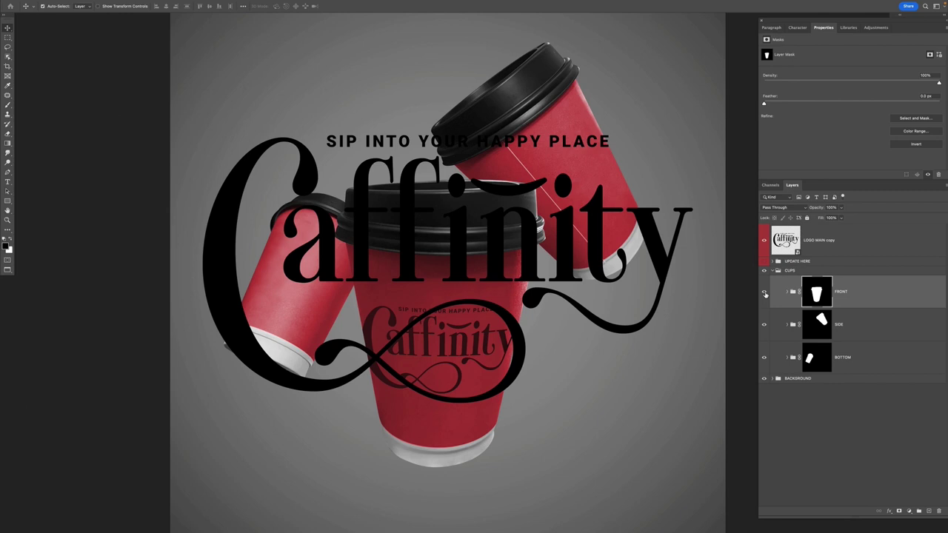
{"action": "left_click", "coordinate": [764, 292]}
{"action": "left_click", "coordinate": [814, 244]}
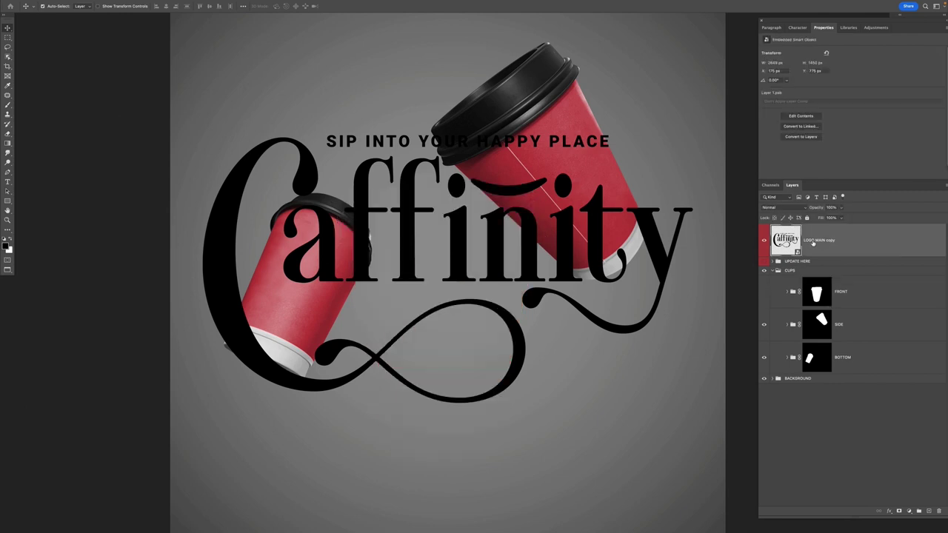
{"action": "type", "text": "LOGO"}
{"action": "key", "text": "Return"}
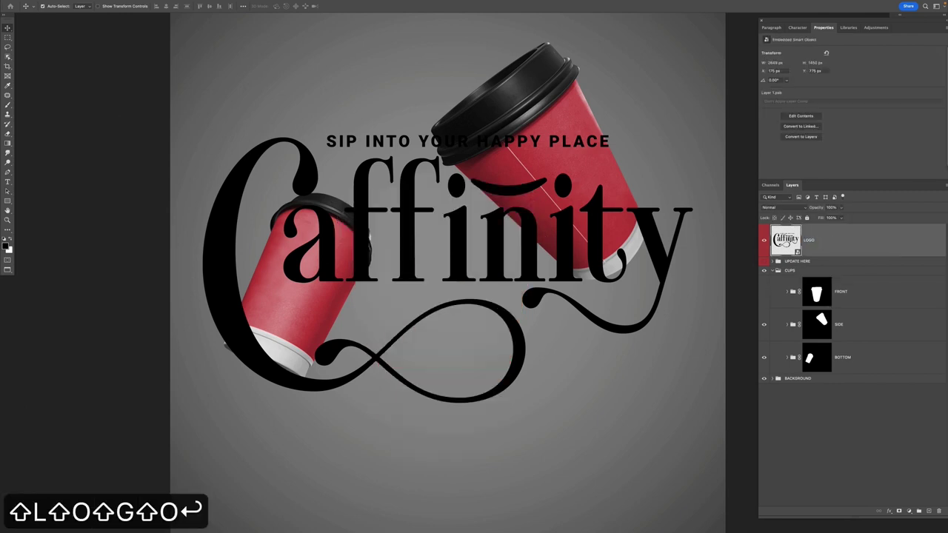
- Expand the SIDE cup group and move the new LOGO layer inside it, above the CUP LID adjustment
{"action": "left_click", "coordinate": [787, 326]}
{"action": "left_click_drag", "start_coordinate": [843, 245], "coordinate": [798, 340]}
{"action": "scroll", "coordinate": [499, 291], "scroll_direction": "up", "scroll_amount": 3}
- Scale the logo to about 31.72%, rotate it about 39.8° counterclockwise and place it partly around the side cup's right edge
{"action": "key", "text": "v"}
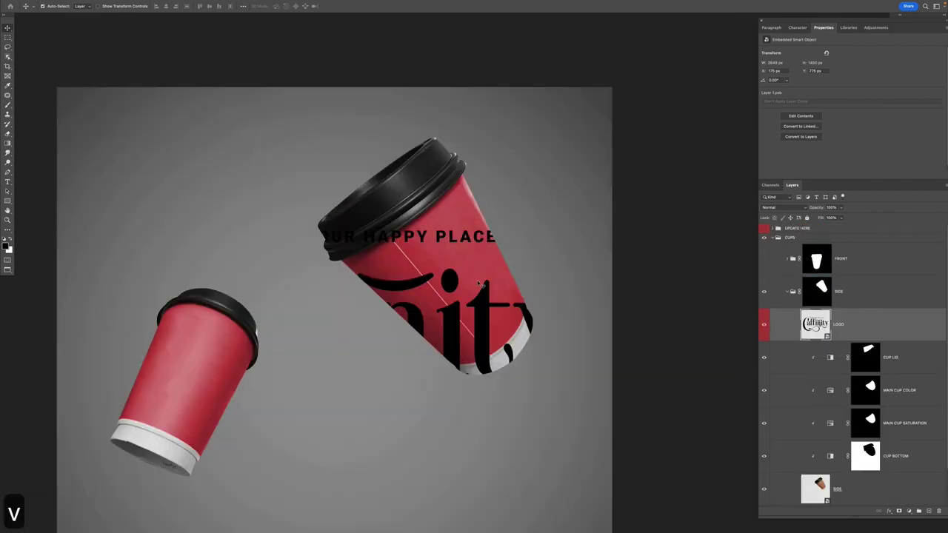
{"action": "key", "text": "super+t"}
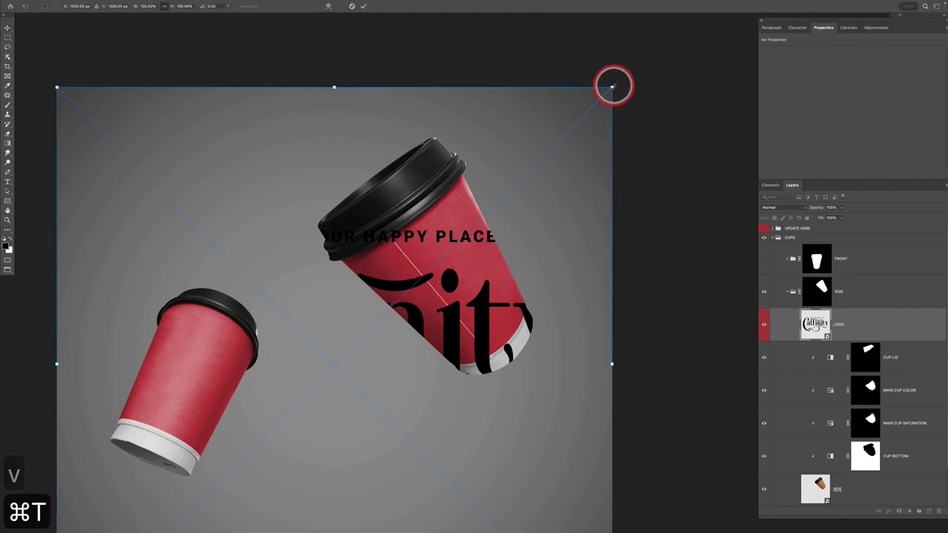
{"action": "left_click_drag", "start_coordinate": [614, 85], "coordinate": [445, 295]}
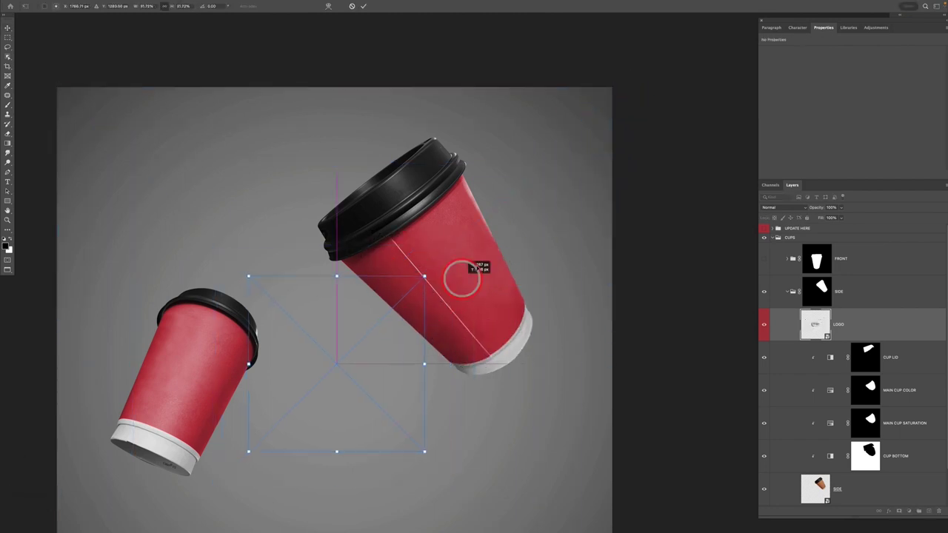
{"action": "left_click_drag", "start_coordinate": [383, 357], "coordinate": [526, 258]}
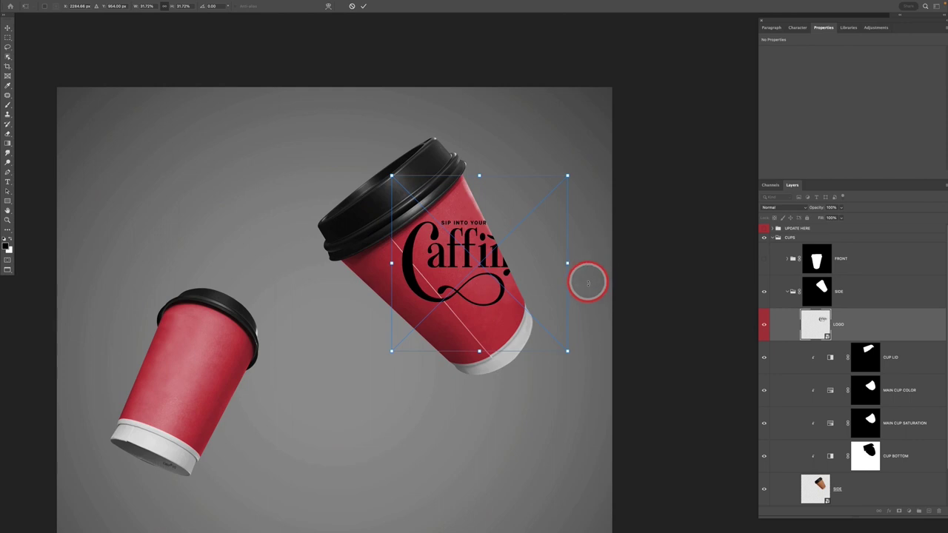
{"action": "left_click_drag", "start_coordinate": [586, 288], "coordinate": [585, 213]}
{"action": "left_click_drag", "start_coordinate": [480, 283], "coordinate": [513, 261]}
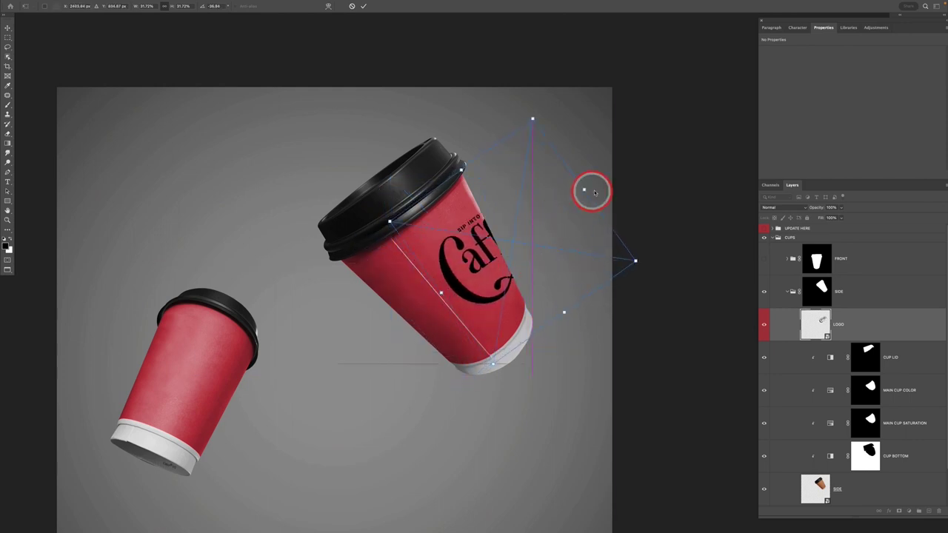
{"action": "left_click_drag", "start_coordinate": [590, 189], "coordinate": [605, 170]}
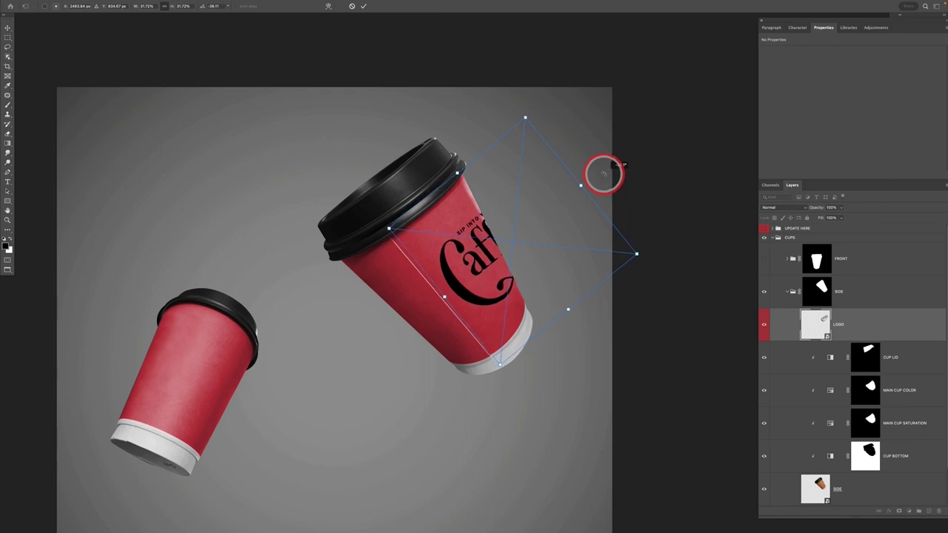
{"action": "left_click_drag", "start_coordinate": [540, 239], "coordinate": [538, 236]}
{"action": "key", "text": "Return"}
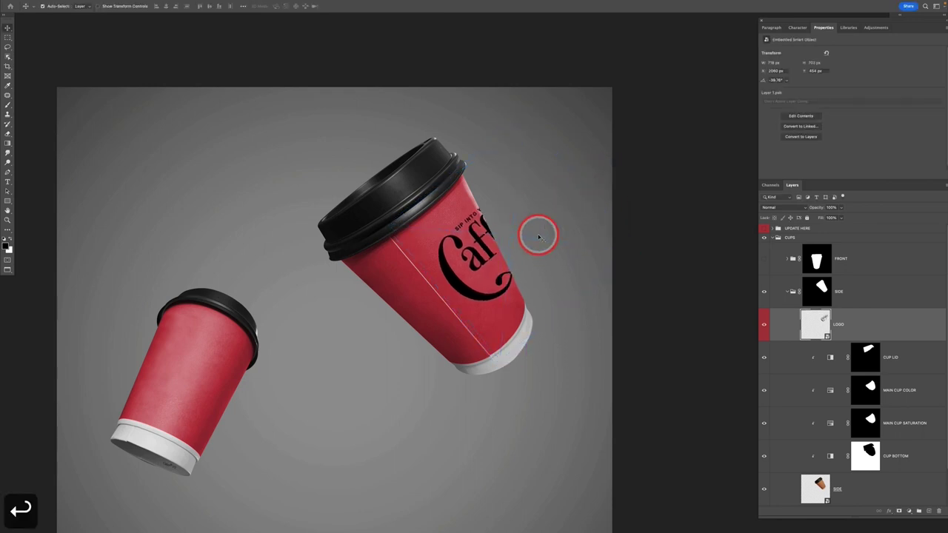
- Rotate the canvas view until the side cup stands upright, then apply a Perspective transform that slightly heightens the logo's left edge
{"action": "key", "text": "super+equal"}
{"action": "key", "text": "r"}
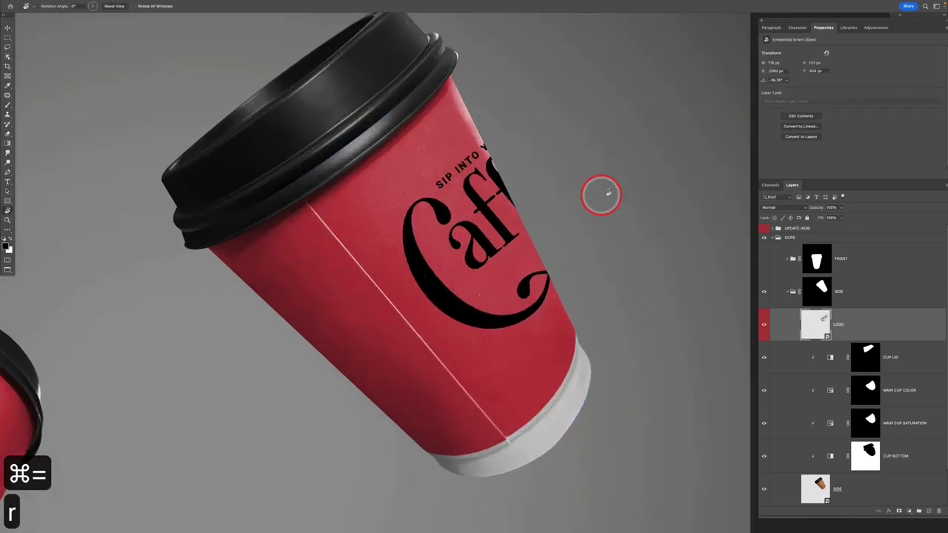
{"action": "left_click_drag", "start_coordinate": [604, 194], "coordinate": [605, 290]}
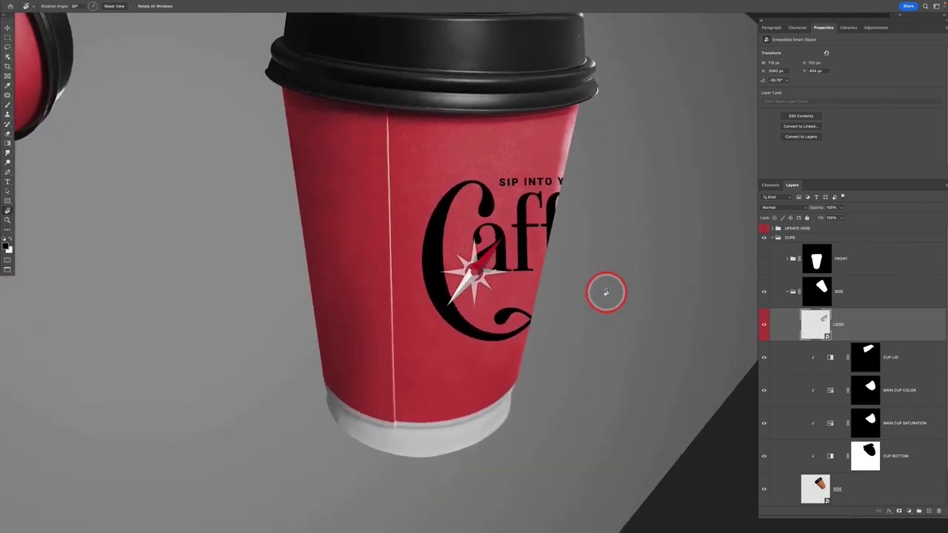
{"action": "key", "text": "v"}
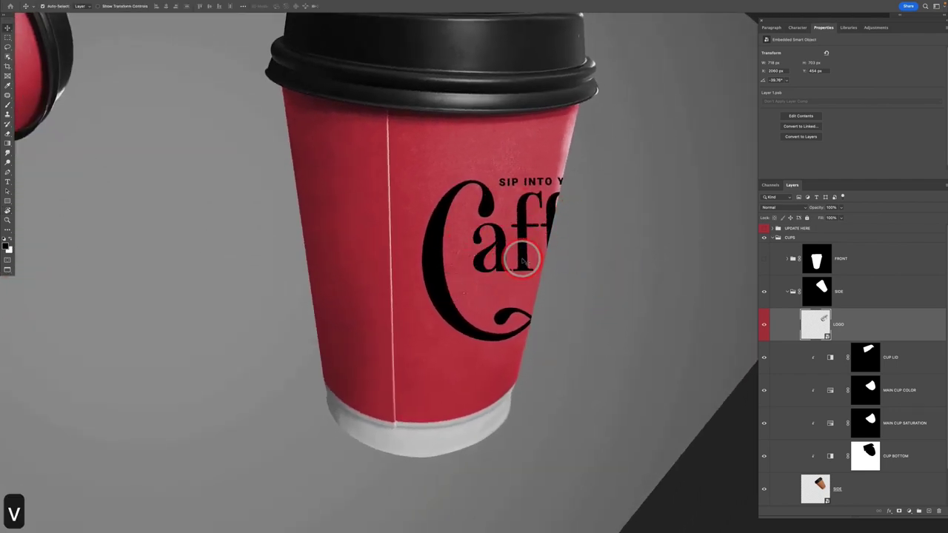
{"action": "key", "text": "super+t"}
{"action": "right_click", "coordinate": [510, 231]}
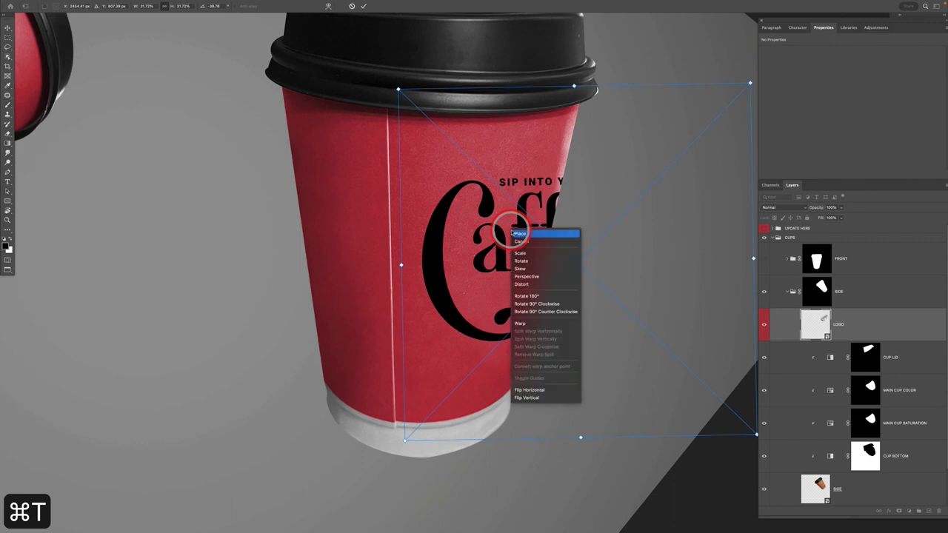
{"action": "left_click", "coordinate": [531, 277]}
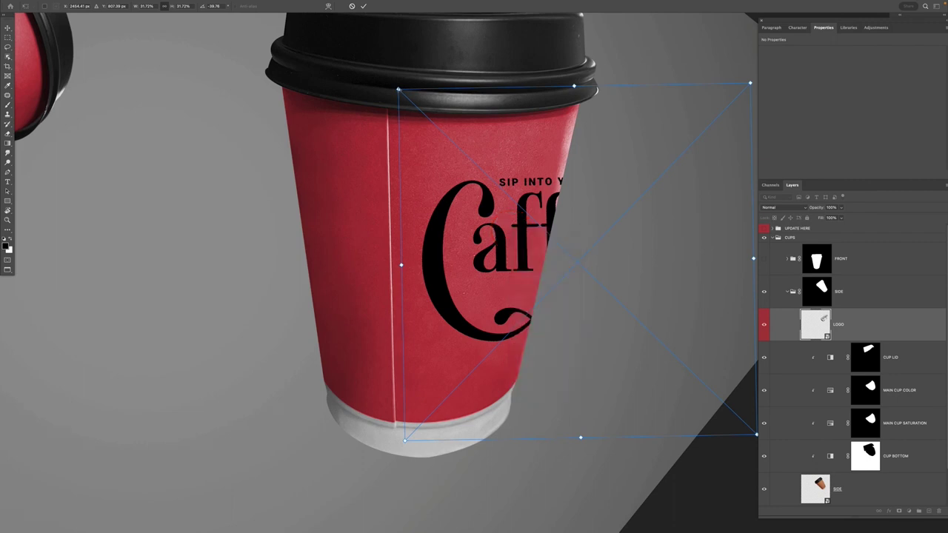
{"action": "left_click_drag", "start_coordinate": [397, 89], "coordinate": [398, 78]}
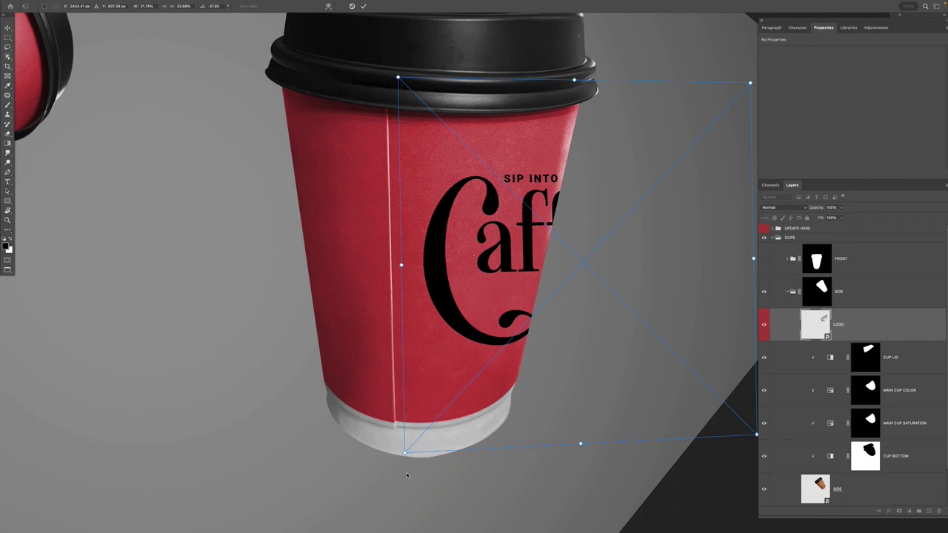
{"action": "left_click_drag", "start_coordinate": [405, 453], "coordinate": [404, 455]}
{"action": "key", "text": "Return"}
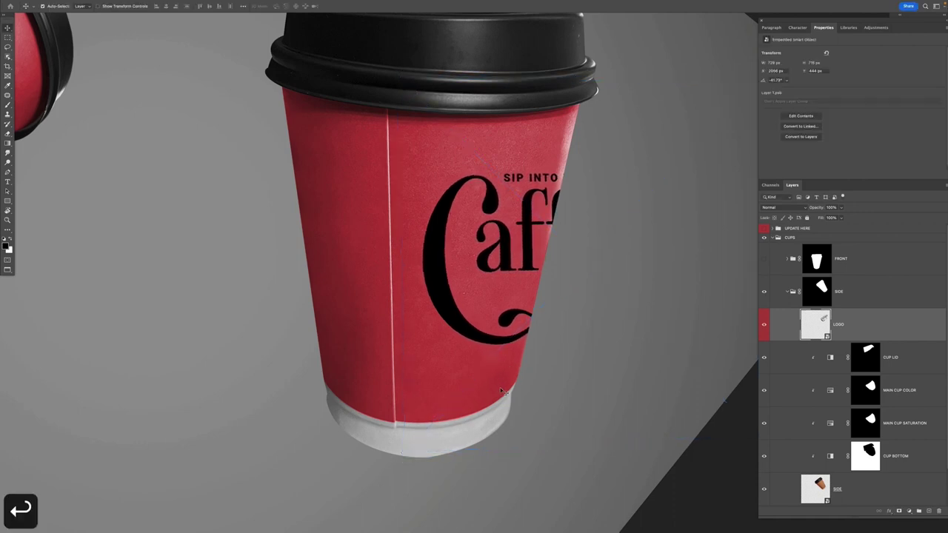
- Narrow the side cup's logo from its right edge to a width of about 29.82% and apply the transform
{"action": "key", "text": "v"}
{"action": "key", "text": "super+t"}
{"action": "left_click_drag", "start_coordinate": [554, 256], "coordinate": [467, 295]}
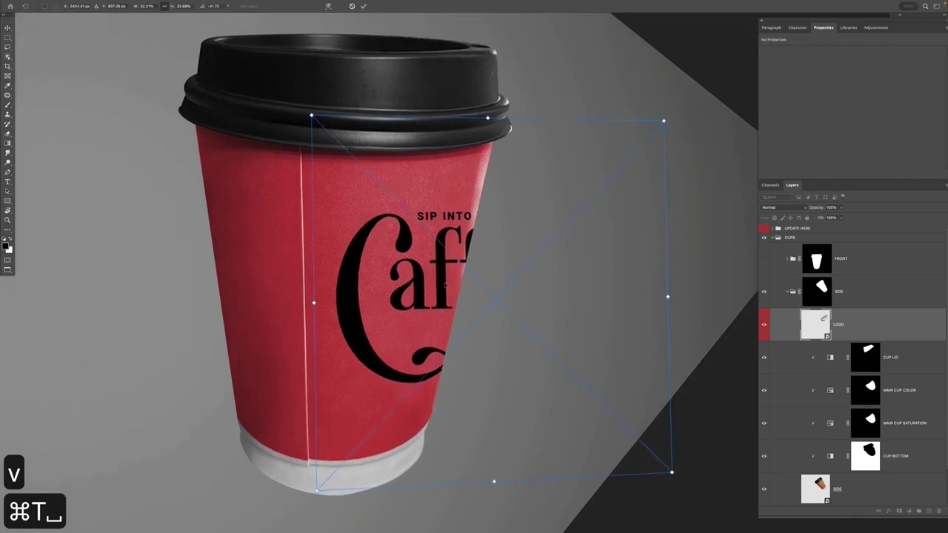
{"action": "left_click_drag", "start_coordinate": [667, 297], "coordinate": [642, 297]}
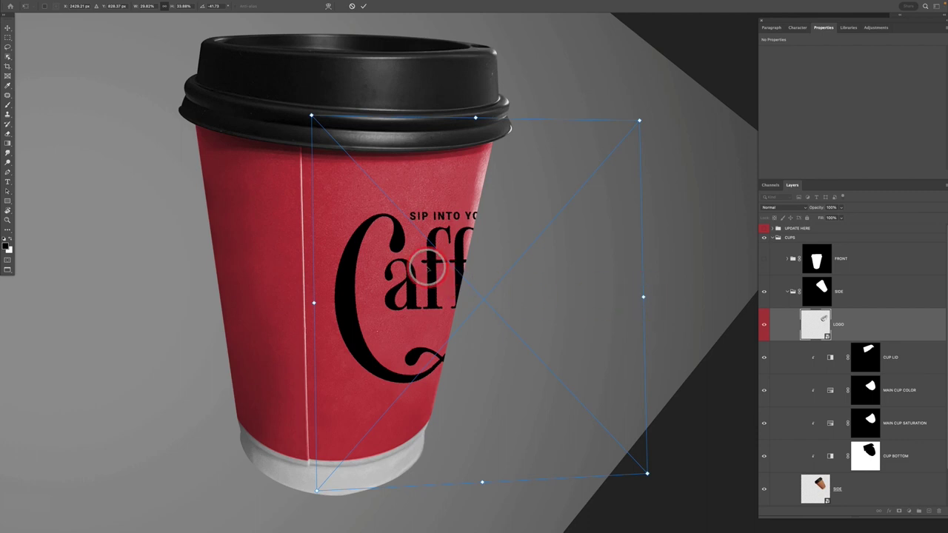
{"action": "right_click", "coordinate": [428, 268]}
{"action": "left_click", "coordinate": [441, 360]}
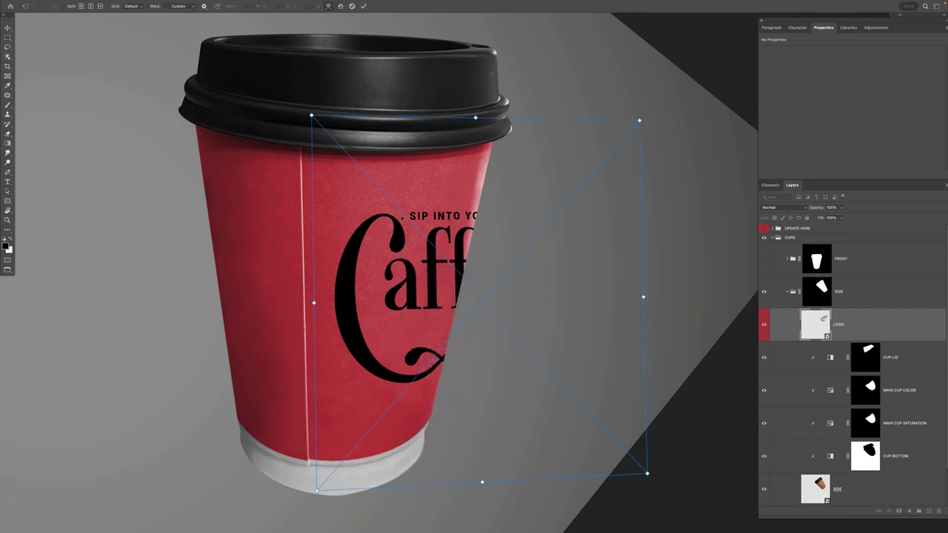
{"action": "key", "text": "Return"}
{"action": "key", "text": "v"}
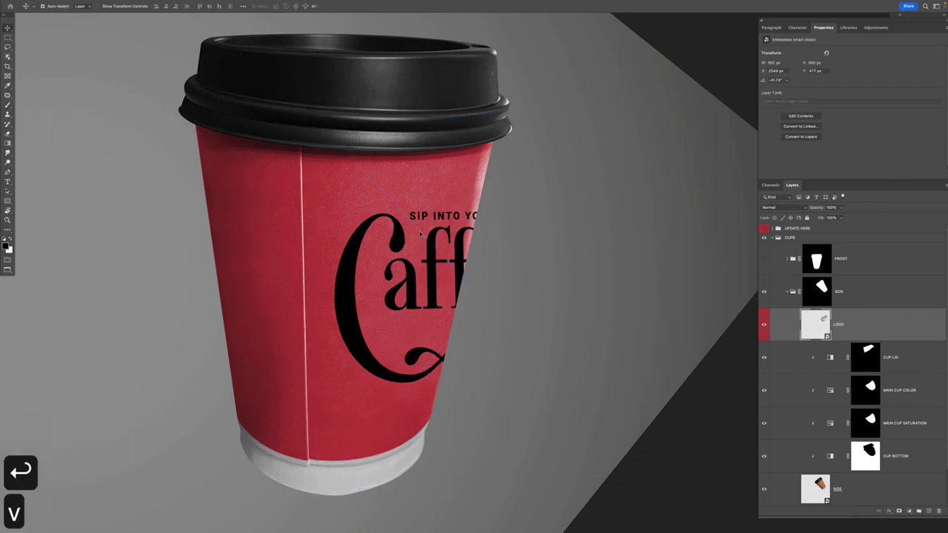
- Start warping the side cup's logo and pull its interior slightly downward to follow the cup's curve
{"action": "key", "text": "super+t"}
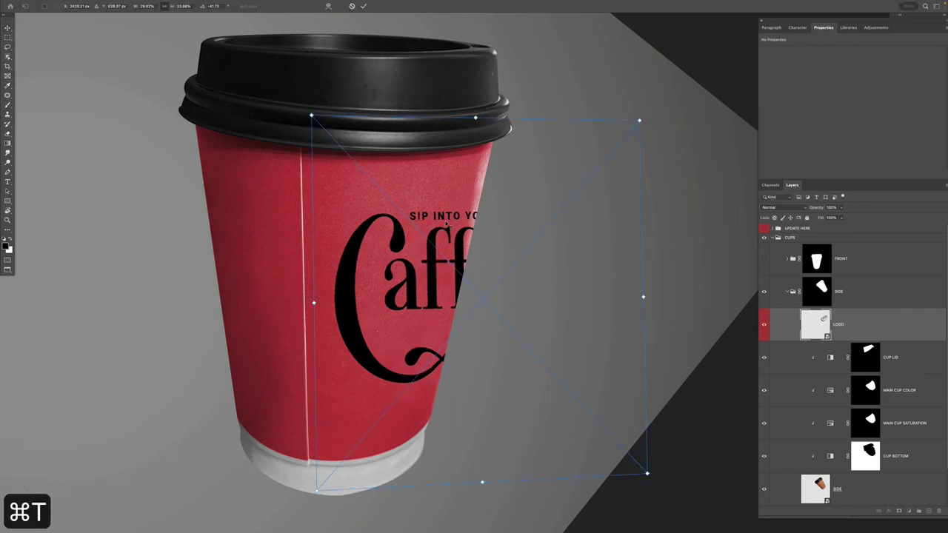
{"action": "right_click", "coordinate": [447, 224]}
{"action": "left_click", "coordinate": [468, 315]}
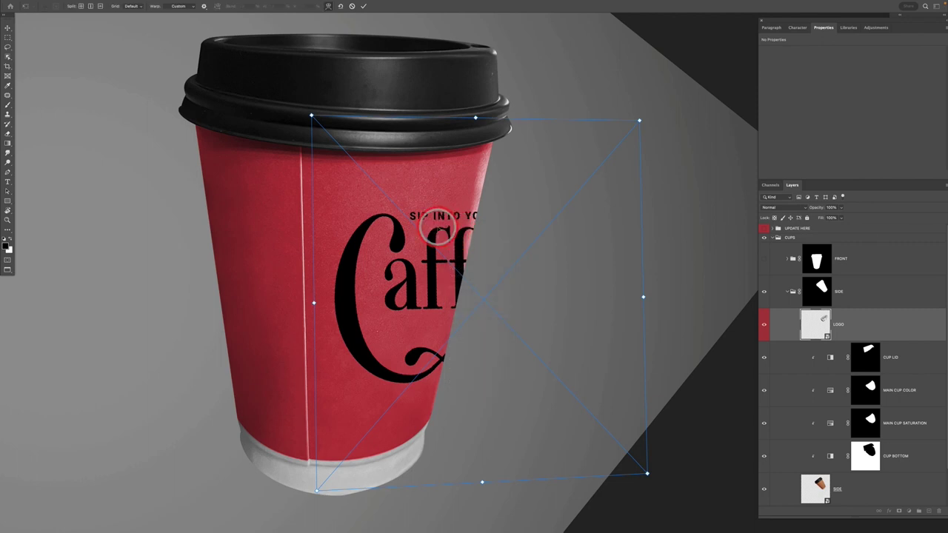
{"action": "left_click_drag", "start_coordinate": [435, 183], "coordinate": [533, 314]}
{"action": "left_click", "coordinate": [382, 405]}
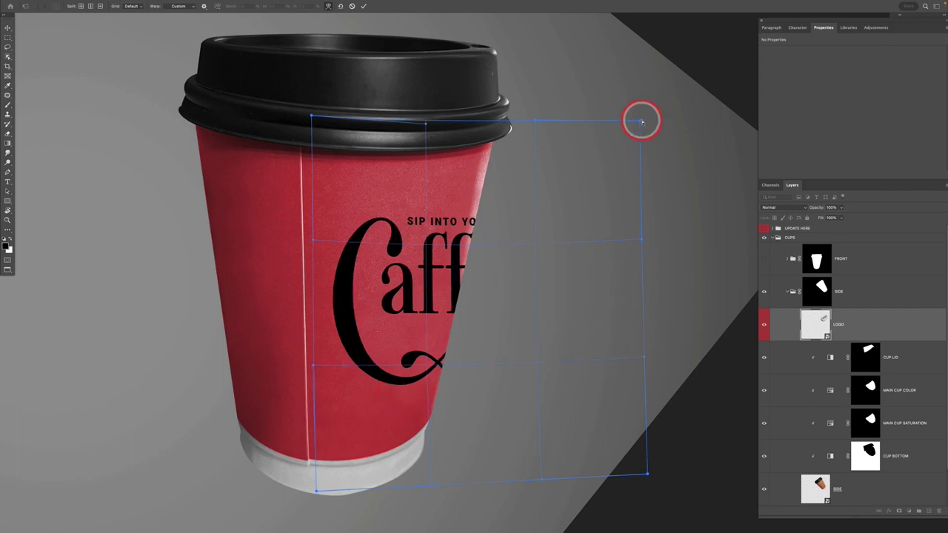
- Refine the side cup logo's warp by pulling out its upper-right corner, bowing its upper edge downward and adjusting its lower edge, and apply it
{"action": "left_click_drag", "start_coordinate": [640, 121], "coordinate": [660, 114]}
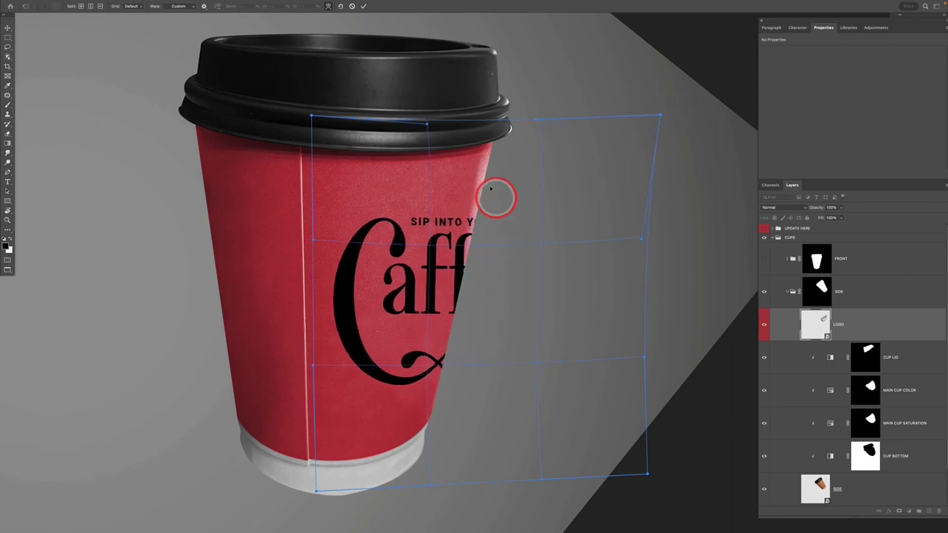
{"action": "left_click_drag", "start_coordinate": [426, 126], "coordinate": [475, 130]}
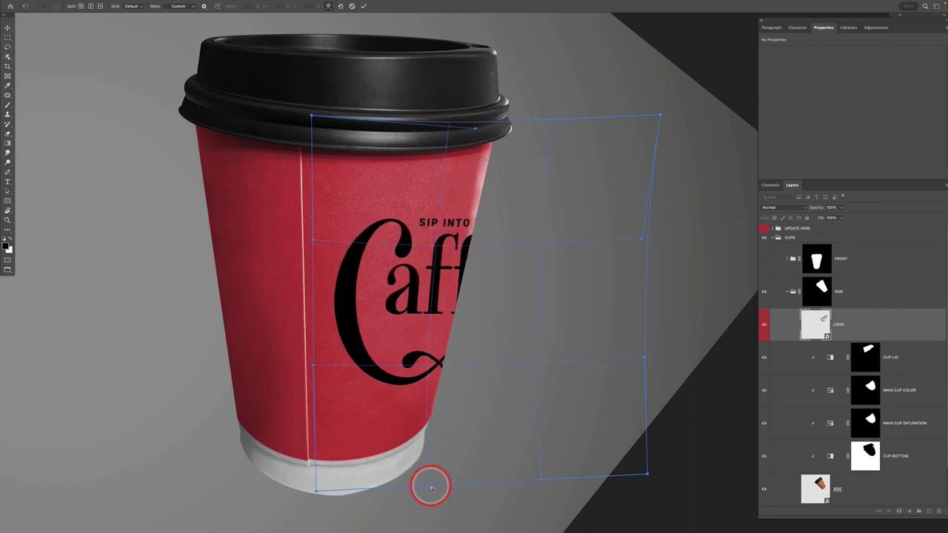
{"action": "left_click_drag", "start_coordinate": [431, 487], "coordinate": [364, 482]}
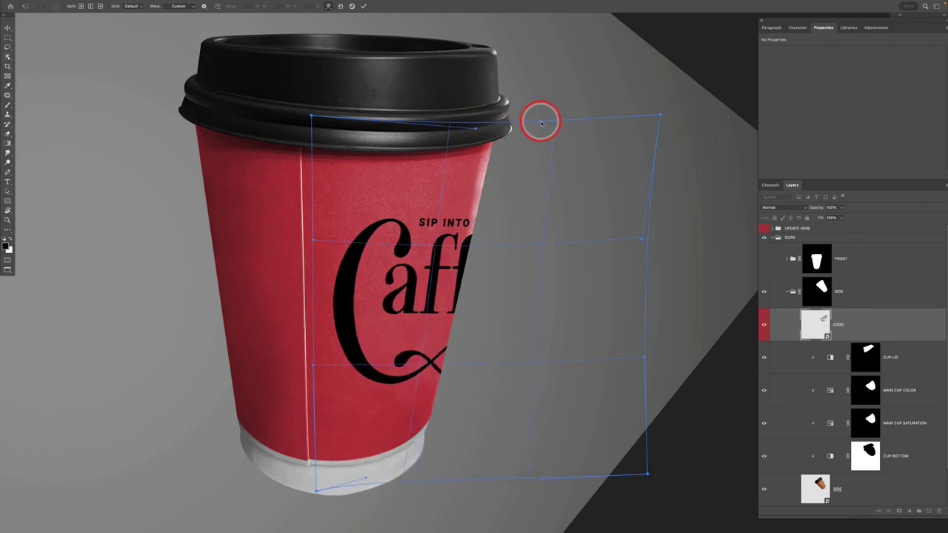
{"action": "left_click_drag", "start_coordinate": [540, 123], "coordinate": [554, 123]}
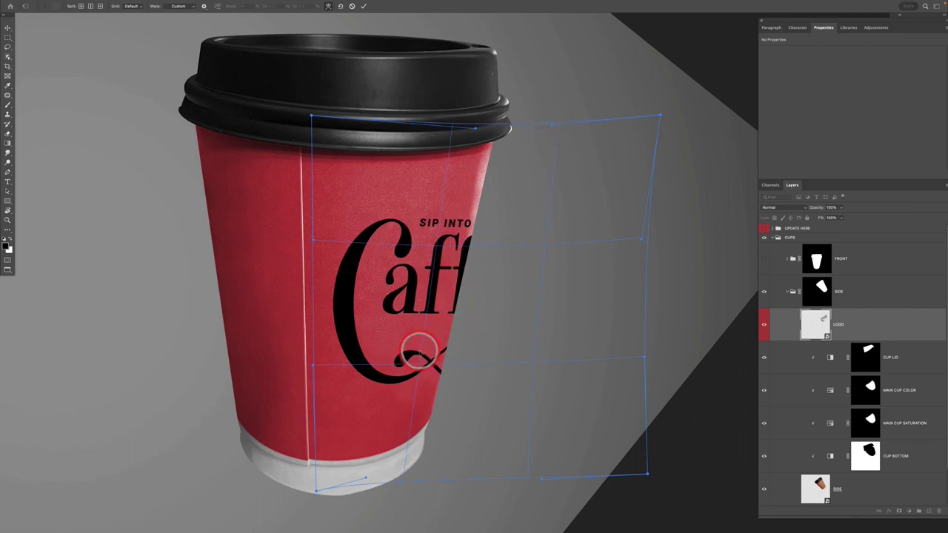
{"action": "left_click_drag", "start_coordinate": [420, 349], "coordinate": [428, 356]}
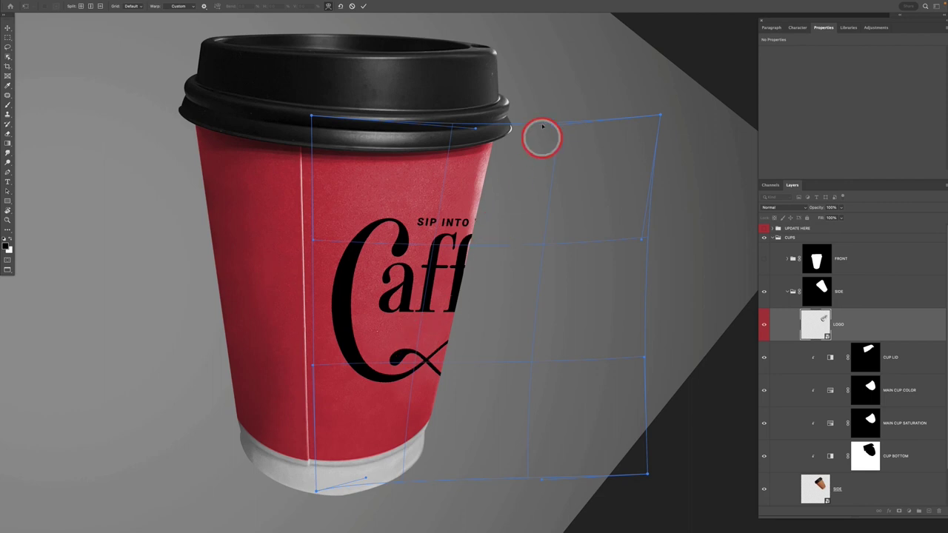
{"action": "left_click_drag", "start_coordinate": [552, 129], "coordinate": [582, 151]}
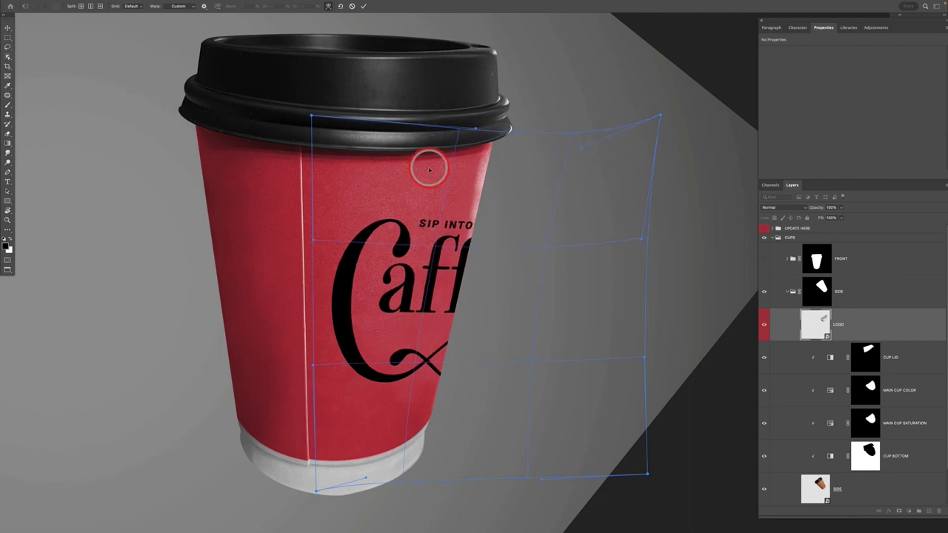
{"action": "left_click", "coordinate": [475, 131]}
{"action": "left_click_drag", "start_coordinate": [475, 131], "coordinate": [475, 134]}
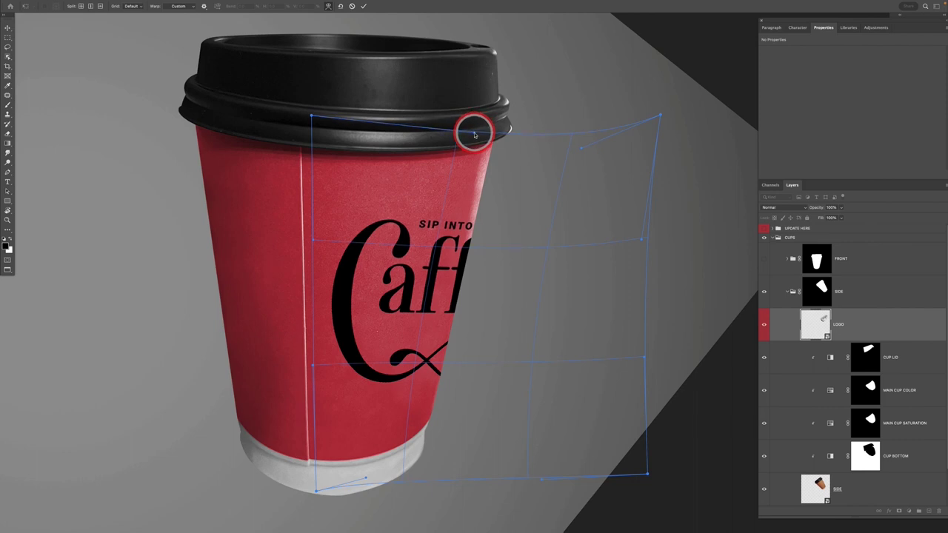
{"action": "key", "text": "Return"}
- Rotate the canvas view back to its upright orientation and recentre the artwork
{"action": "key", "text": "super+0"}
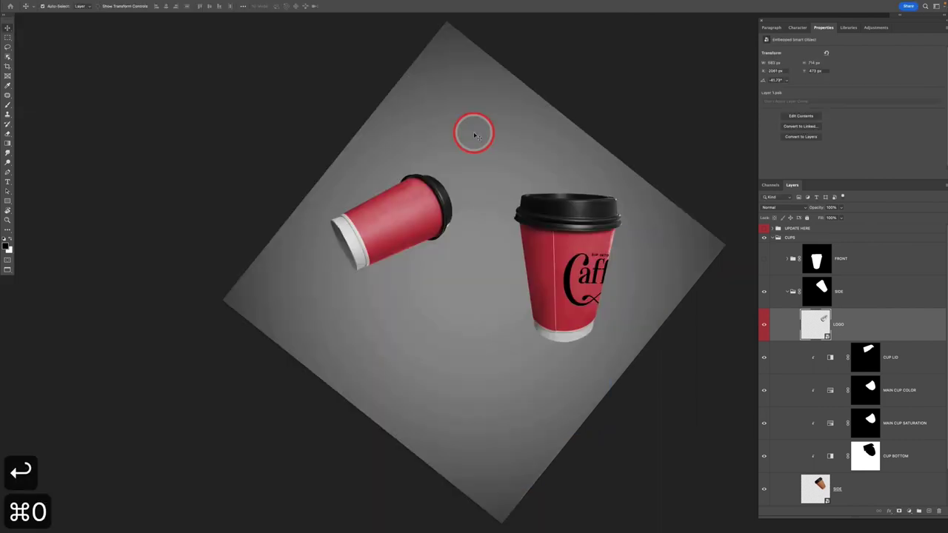
{"action": "key", "text": "r"}
{"action": "left_click_drag", "start_coordinate": [537, 211], "coordinate": [598, 193]}
{"action": "key", "text": "v"}
{"action": "key", "text": "space"}
{"action": "left_click_drag", "start_coordinate": [561, 260], "coordinate": [514, 277]}
{"action": "key", "text": "v"}
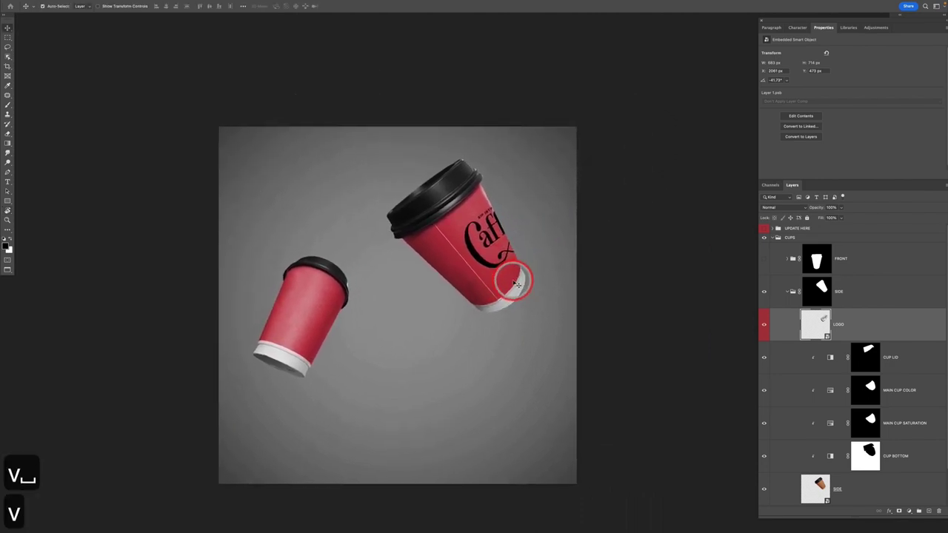
- Move the side cup's logo slightly up and to the left with Free Transform, then nudge it down 4 px
{"action": "key", "text": "super+t"}
{"action": "left_click_drag", "start_coordinate": [540, 244], "coordinate": [537, 238]}
{"action": "key", "text": "Return"}
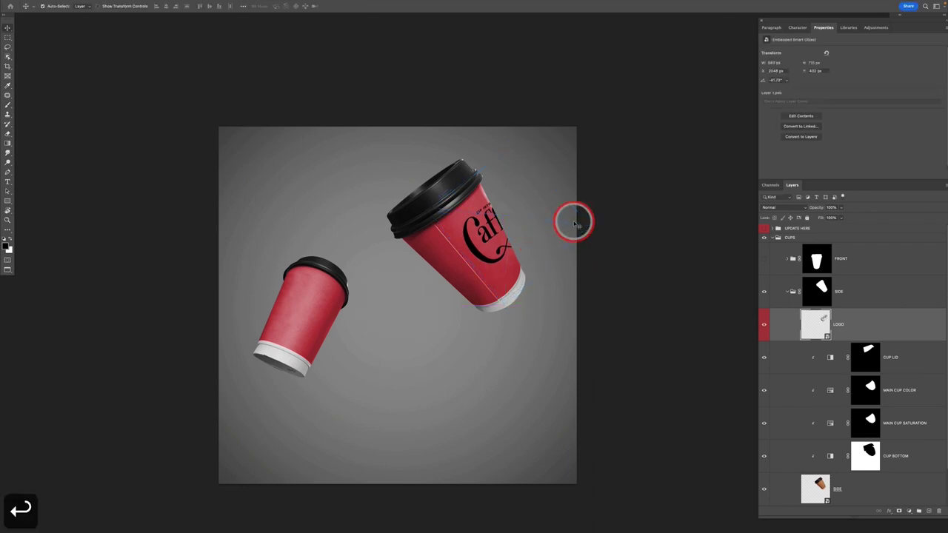
{"action": "key", "text": "Down"}
{"action": "key", "text": "Down"}
{"action": "key", "text": "Down"}
{"action": "key", "text": "Down"}
- Rotate the side cup's logo slightly to an angle of -41.53° and apply the transform
{"action": "key", "text": "v"}
{"action": "key", "text": "super+t"}
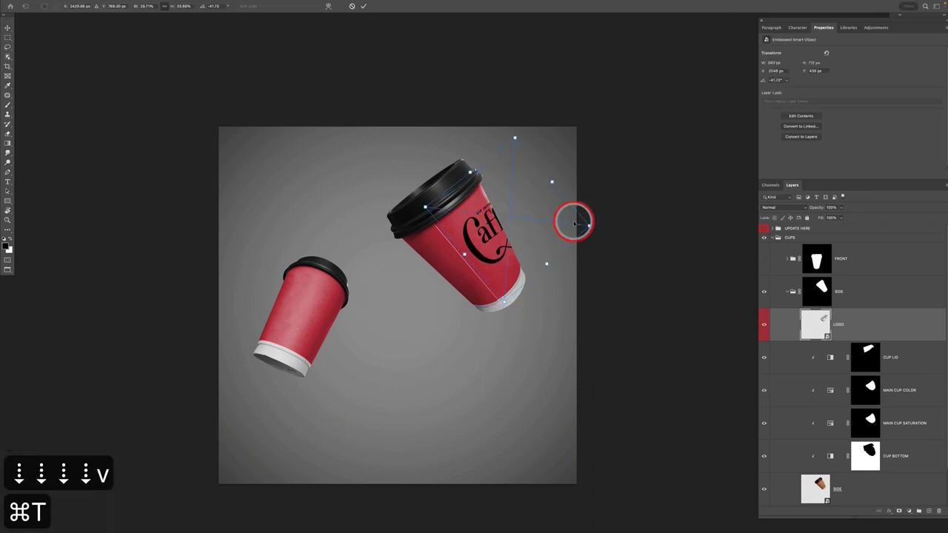
{"action": "left_click_drag", "start_coordinate": [607, 260], "coordinate": [606, 263]}
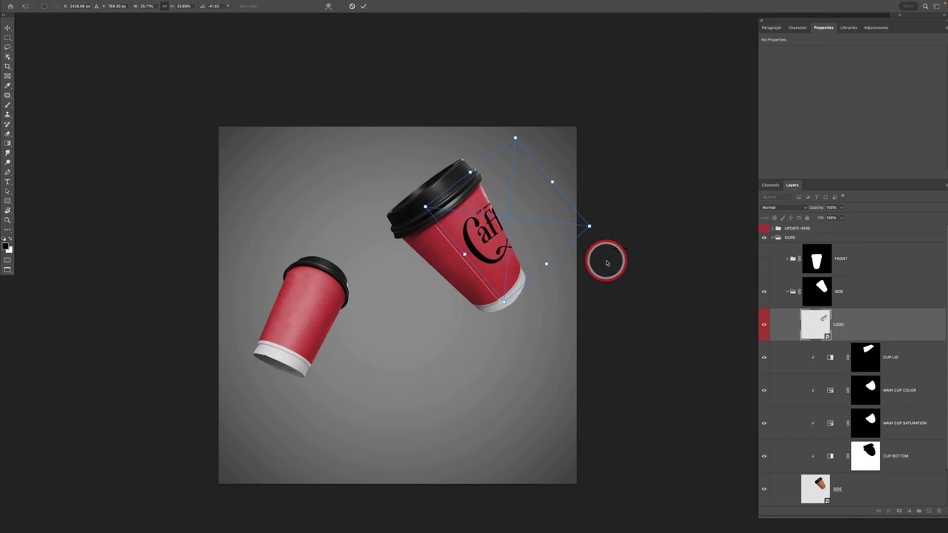
{"action": "key", "text": "Return"}
{"action": "key", "text": "v"}
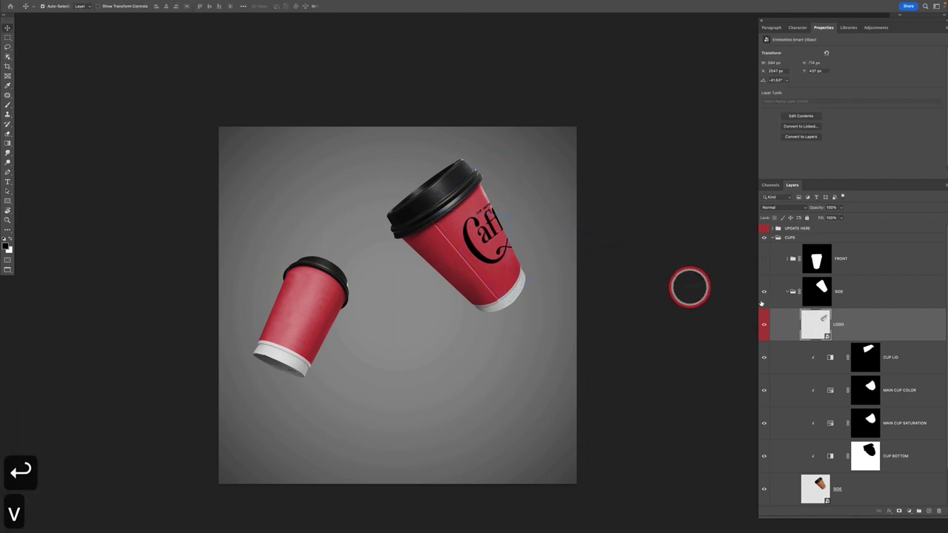
- Split the underlying layer's black Blend If slider for the side cup's logo and extend its inner half past the midtones
{"action": "double_click", "coordinate": [936, 327]}
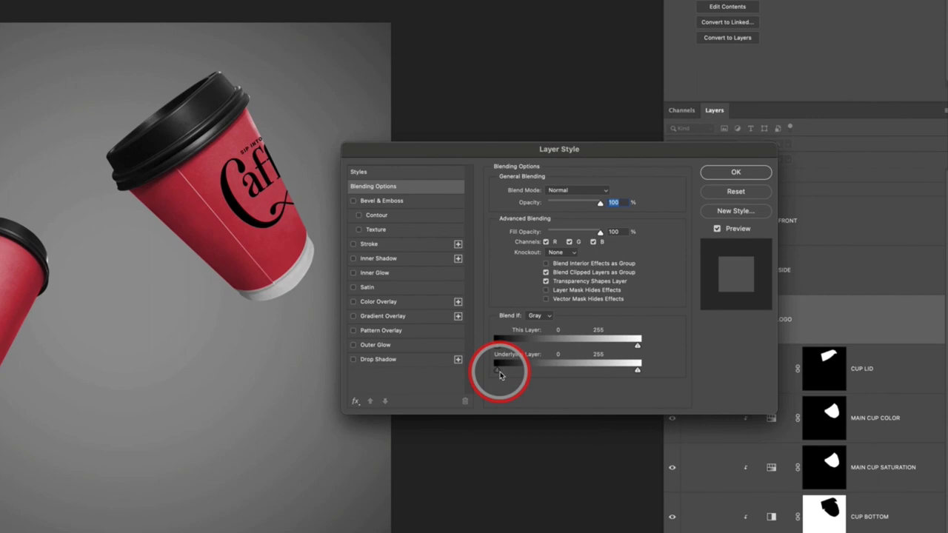
{"action": "left_click_drag", "start_coordinate": [500, 376], "coordinate": [590, 370]}
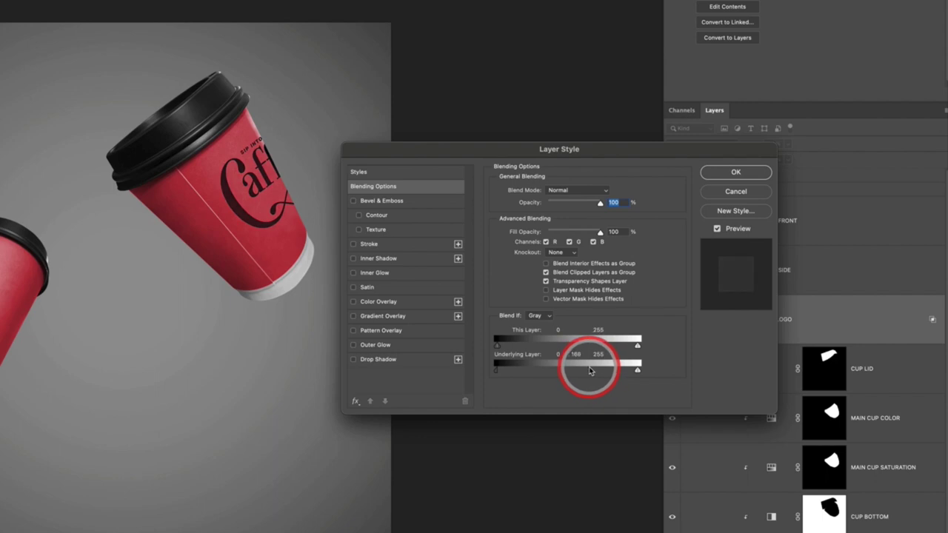
{"action": "mouse_move", "coordinate": [587, 366]}
{"action": "left_mouse_down"}
{"action": "mouse_move", "coordinate": [518, 360]}
{"action": "mouse_move", "coordinate": [598, 374]}
{"action": "mouse_move", "coordinate": [582, 364]}
{"action": "left_mouse_up"}
{"action": "left_click", "coordinate": [711, 175]}
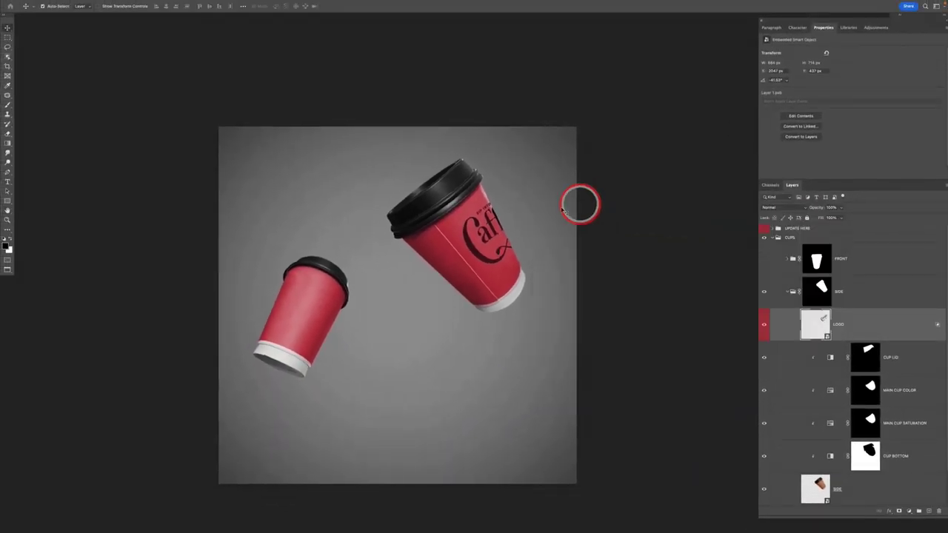
- Warp the side cup's logo again by pulling its interior upward toward the lid, and apply the warp
{"action": "key", "text": "v"}
{"action": "key", "text": "super+t"}
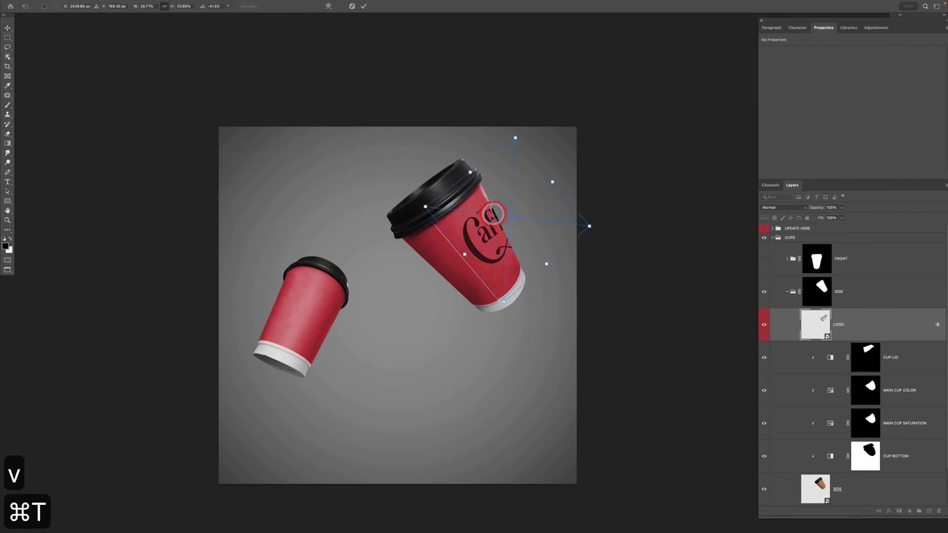
{"action": "right_click", "coordinate": [490, 216]}
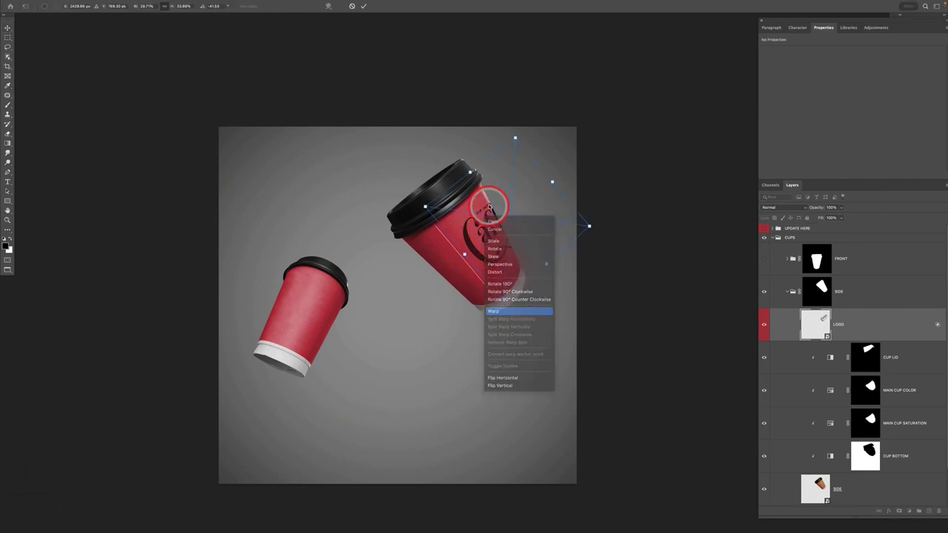
{"action": "key", "text": "Return"}
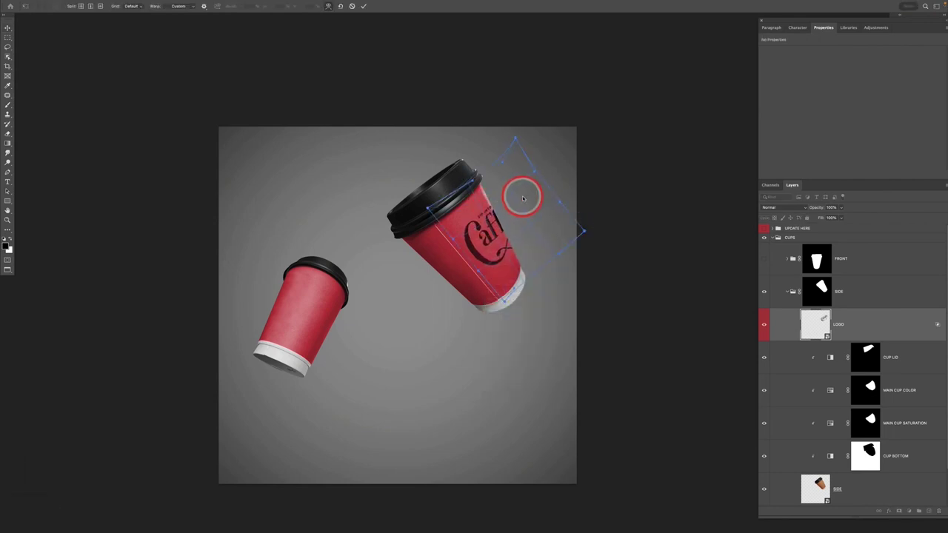
{"action": "left_click_drag", "start_coordinate": [522, 198], "coordinate": [507, 163]}
{"action": "key", "text": "Return"}
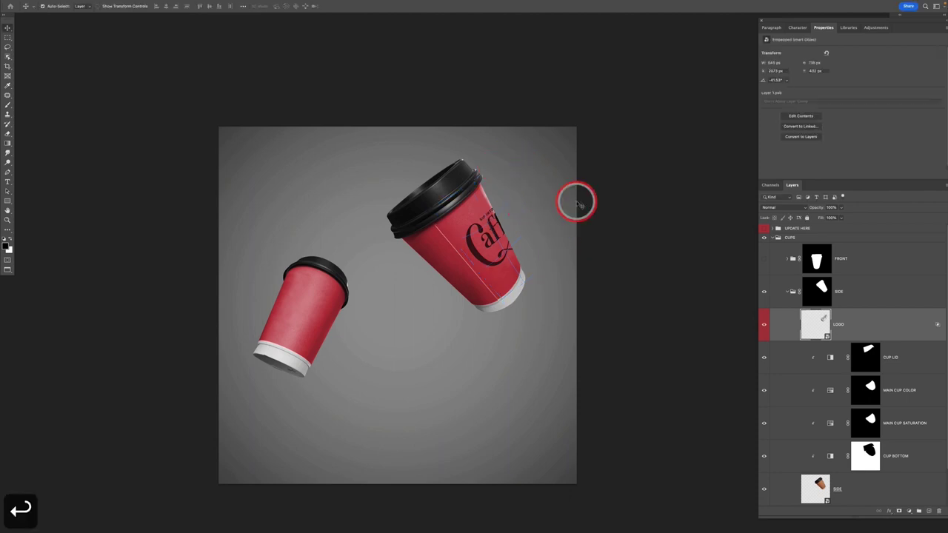
- Nudge the side cup's logo a net 17 px up and 7 px to the left
{"action": "key", "text": "shift+Up"}
{"action": "key", "text": "shift+Up"}
{"action": "key", "text": "shift+Left"}
{"action": "key", "text": "Down"}
{"action": "key", "text": "Down"}
{"action": "key", "text": "Down"}
{"action": "key", "text": "Right"}
{"action": "key", "text": "Right"}
{"action": "key", "text": "Right"}
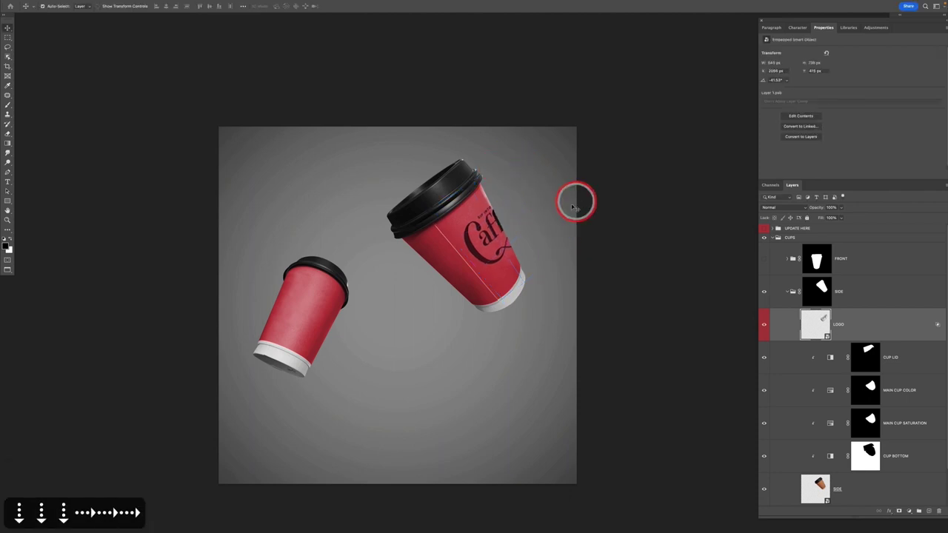
- Add a layer mask to the side cup's LOGO layer
{"action": "key", "text": "super+equal"}
{"action": "key", "text": "super+equal"}
{"action": "key", "text": "super+equal"}
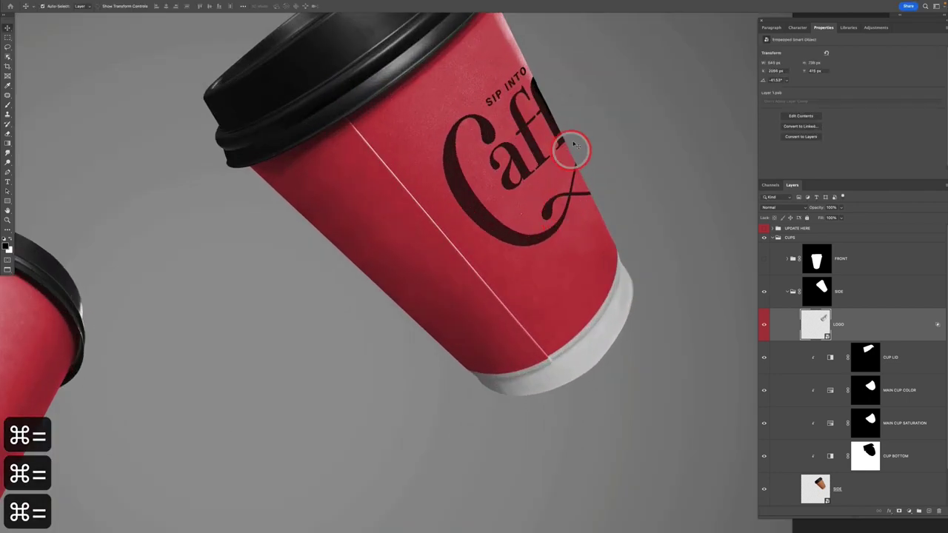
{"action": "left_click_drag", "start_coordinate": [571, 143], "coordinate": [518, 218]}
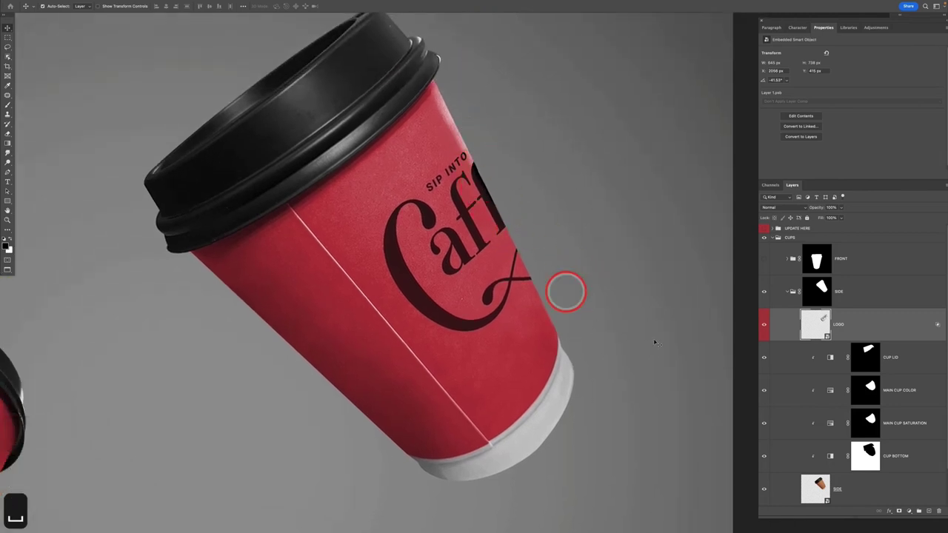
{"action": "left_click", "coordinate": [899, 511]}
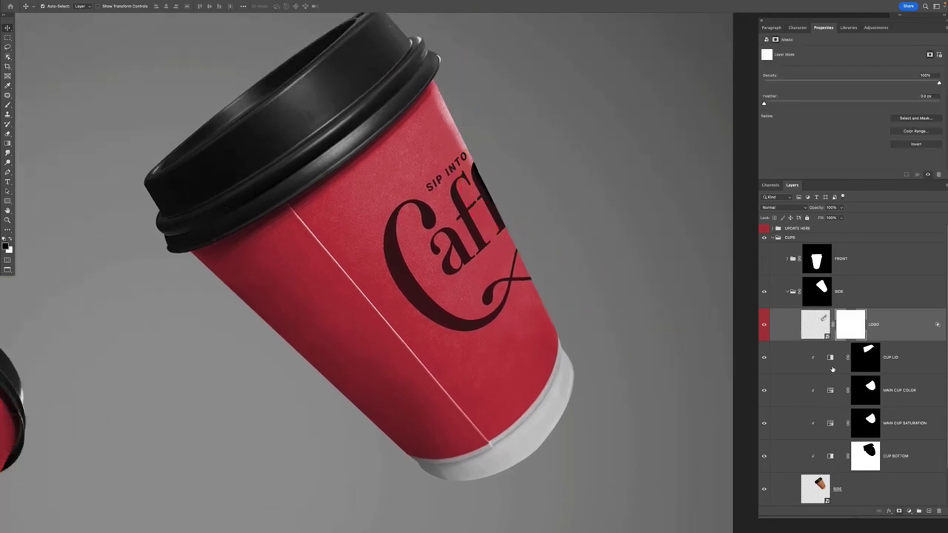
- Paint the logo's mask with a small, soft black brush at 20% opacity to fade the lettering along the side cup's right edge
{"action": "key", "text": "b"}
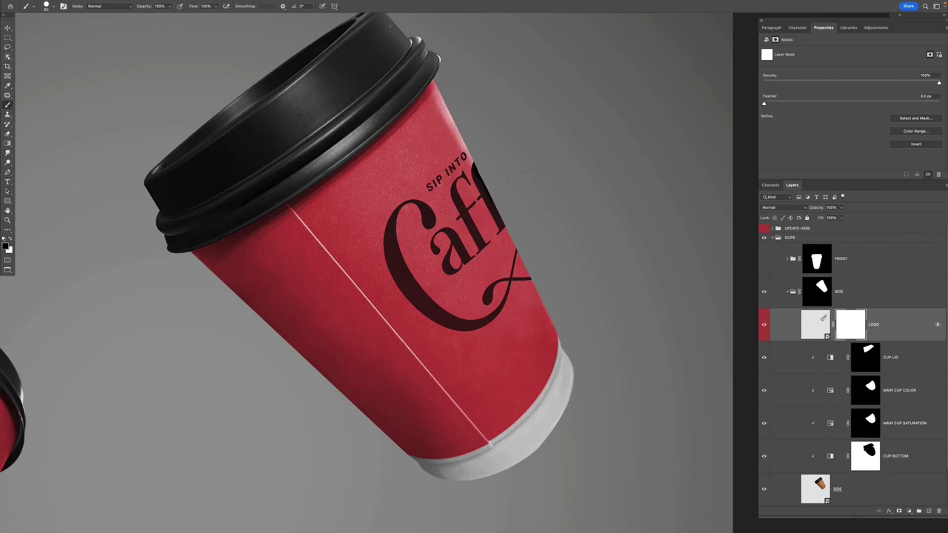
{"action": "key", "text": "shift+bracketleft"}
{"action": "key", "text": "shift+bracketleft"}
{"action": "key", "text": "shift+bracketleft"}
{"action": "key", "text": "shift+bracketleft"}
{"action": "key", "text": "shift+bracketleft"}
{"action": "key", "text": "2"}
{"action": "key", "text": "bracketleft"}
{"action": "left_click_drag", "start_coordinate": [481, 167], "coordinate": [489, 213]}
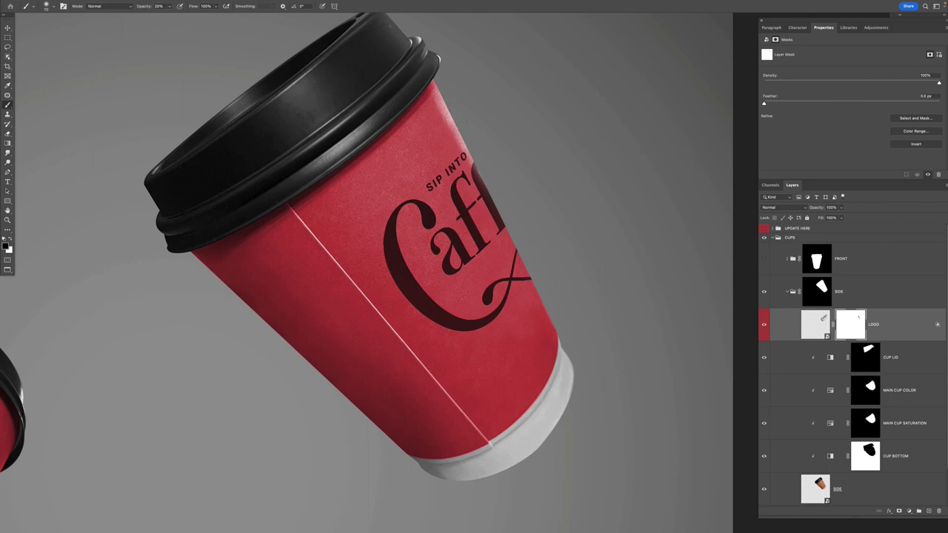
{"action": "left_click_drag", "start_coordinate": [484, 166], "coordinate": [485, 215]}
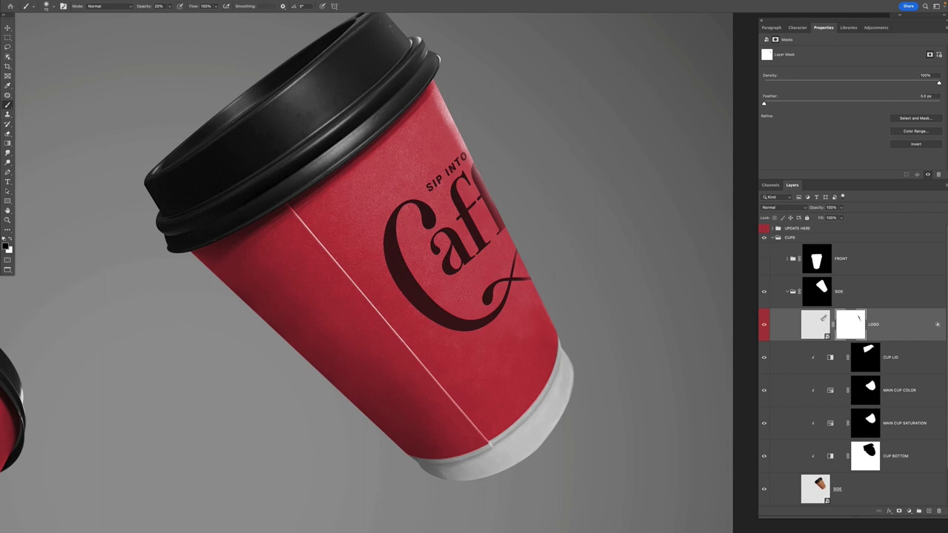
{"action": "key", "text": "x"}
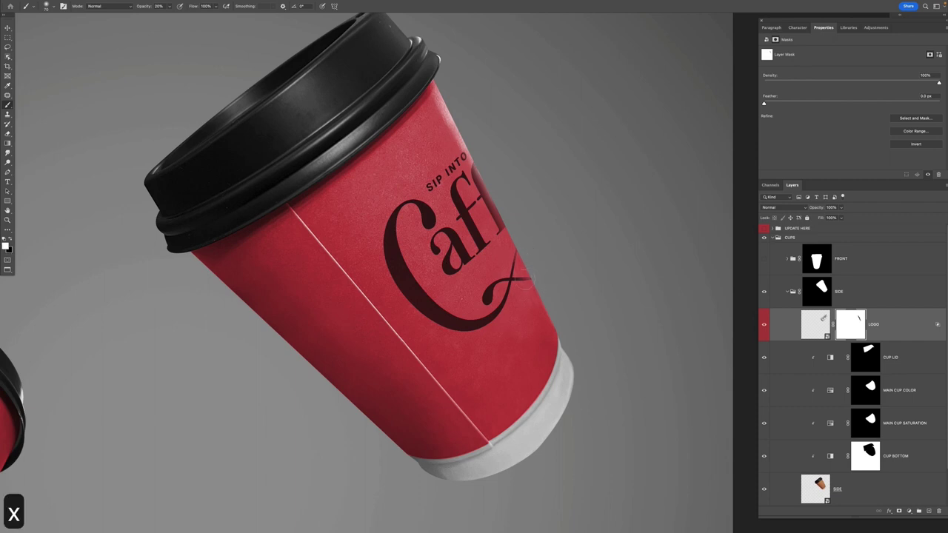
{"action": "key", "text": "v"}
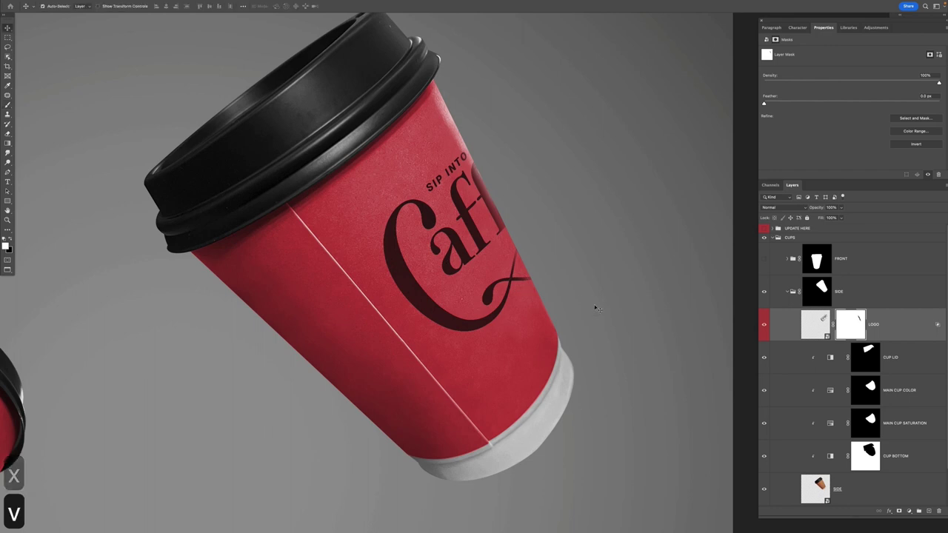
{"action": "key", "text": "0"}
{"action": "key", "text": "super+0"}
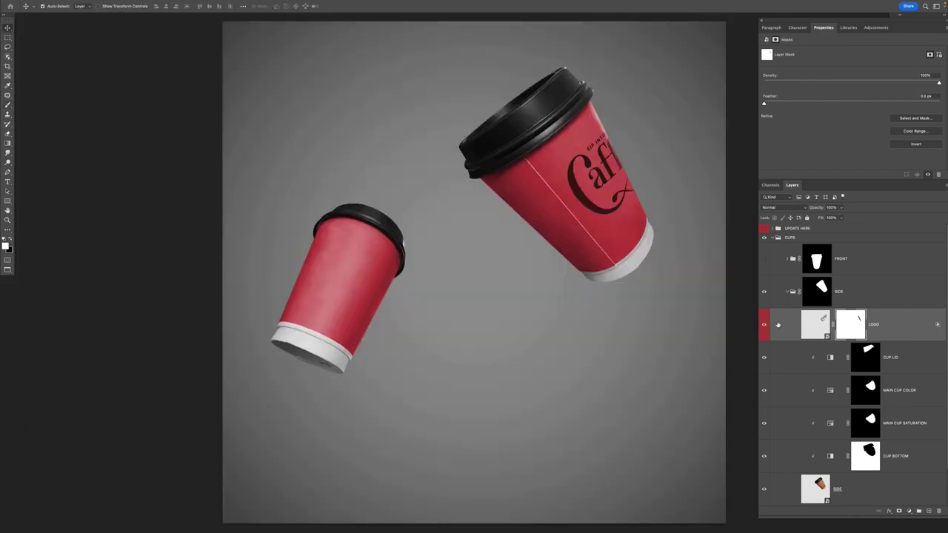
- Collapse the SIDE group and make the FRONT cup group visible
{"action": "left_click", "coordinate": [788, 292]}
{"action": "key", "text": "v"}
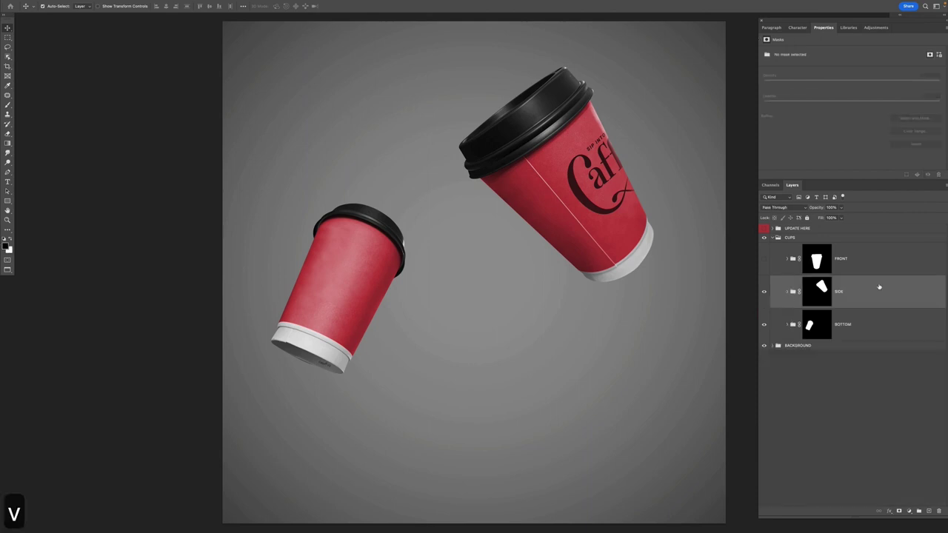
{"action": "left_click", "coordinate": [764, 259]}
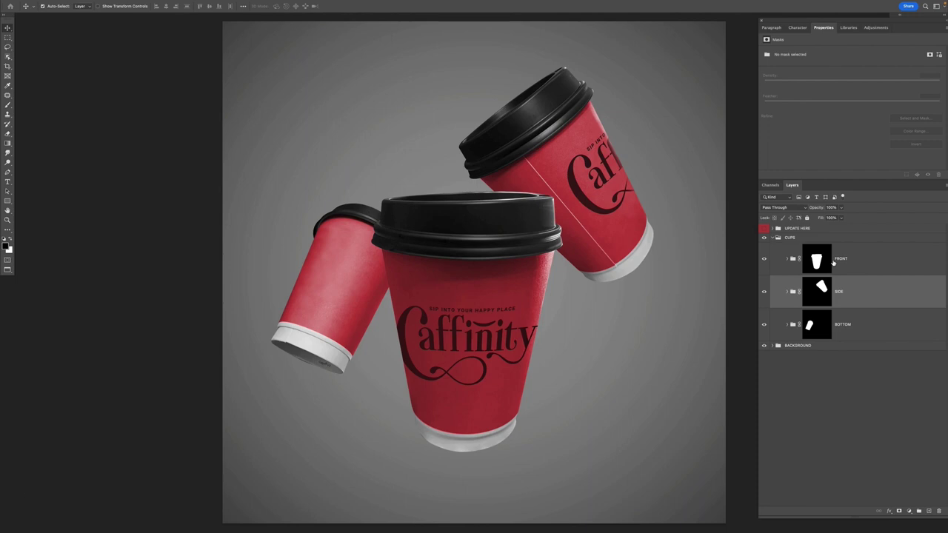
- Extend the split black underlying-layer Blend If slider of the FRONT cup's LOGO layer slightly toward white, then collapse the FRONT group
{"action": "left_click", "coordinate": [833, 262]}
{"action": "left_click", "coordinate": [789, 259]}
{"action": "left_click", "coordinate": [934, 295]}
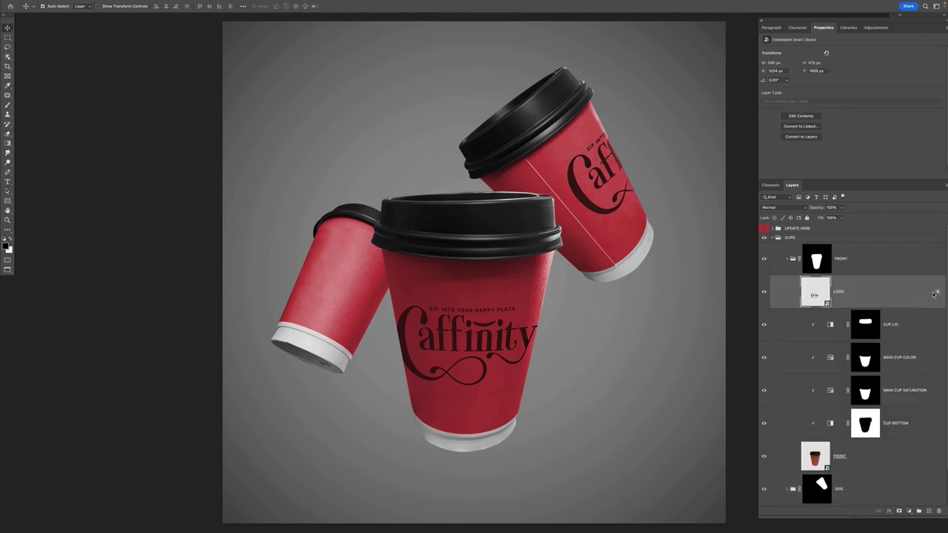
{"action": "double_click", "coordinate": [935, 295]}
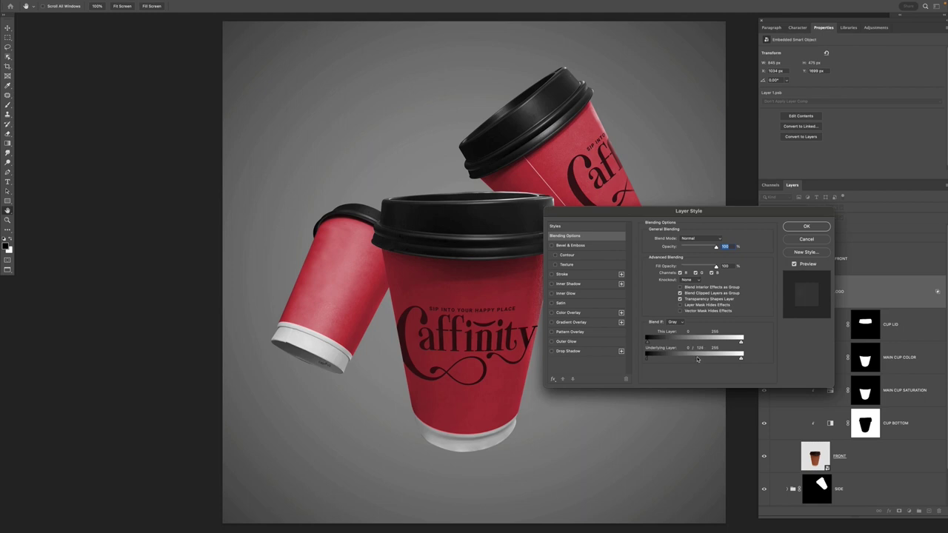
{"action": "left_click_drag", "start_coordinate": [698, 359], "coordinate": [704, 360]}
{"action": "left_click", "coordinate": [805, 227]}
{"action": "left_click", "coordinate": [786, 260]}
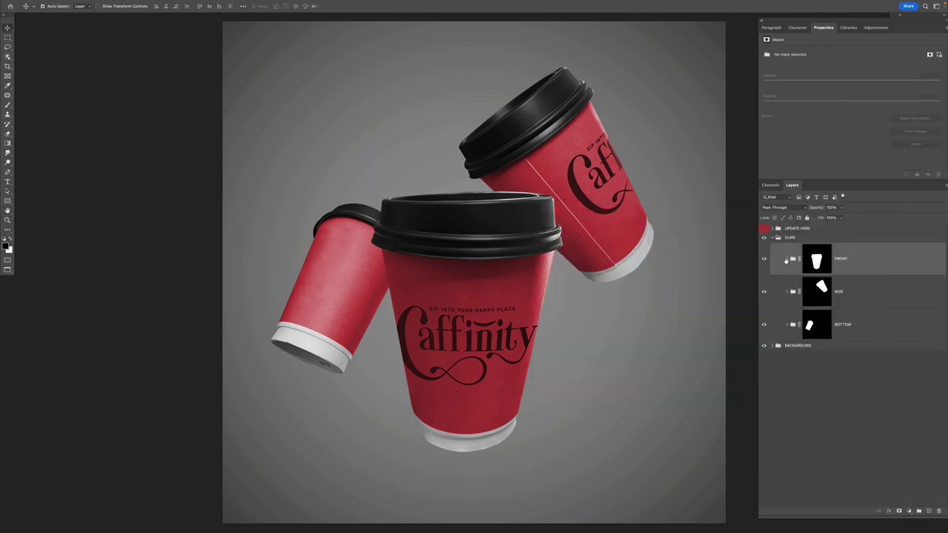
- Duplicate the LOGO MAIN smart object and move the copy above the UPDATE HERE group, leaving that group collapsed
{"action": "left_click", "coordinate": [772, 238]}
{"action": "left_click", "coordinate": [772, 228]}
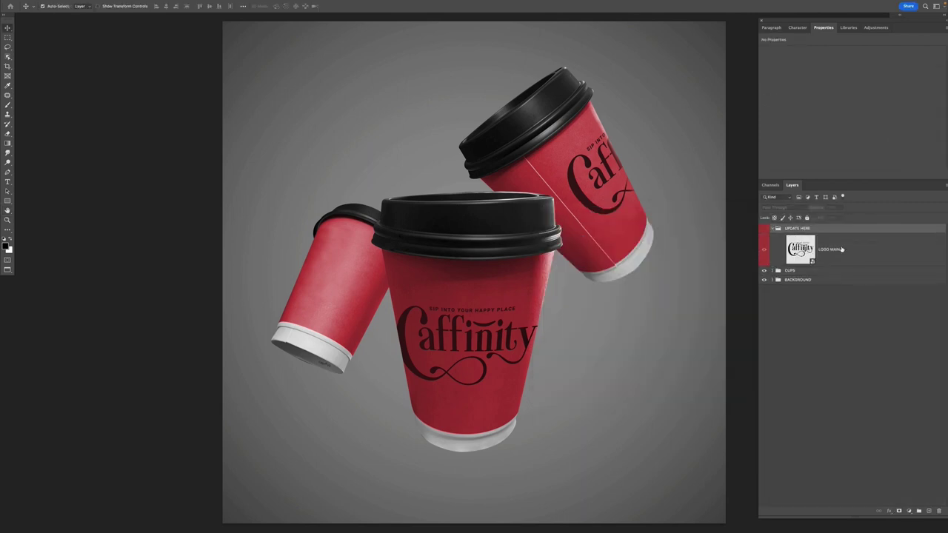
{"action": "left_click", "coordinate": [777, 259]}
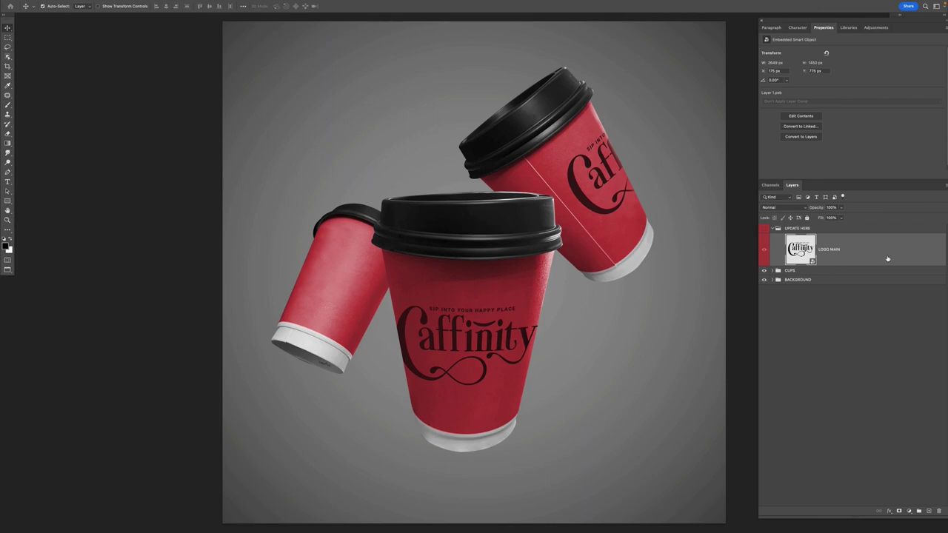
{"action": "key", "text": "super+j"}
{"action": "key", "text": "super+bracketright"}
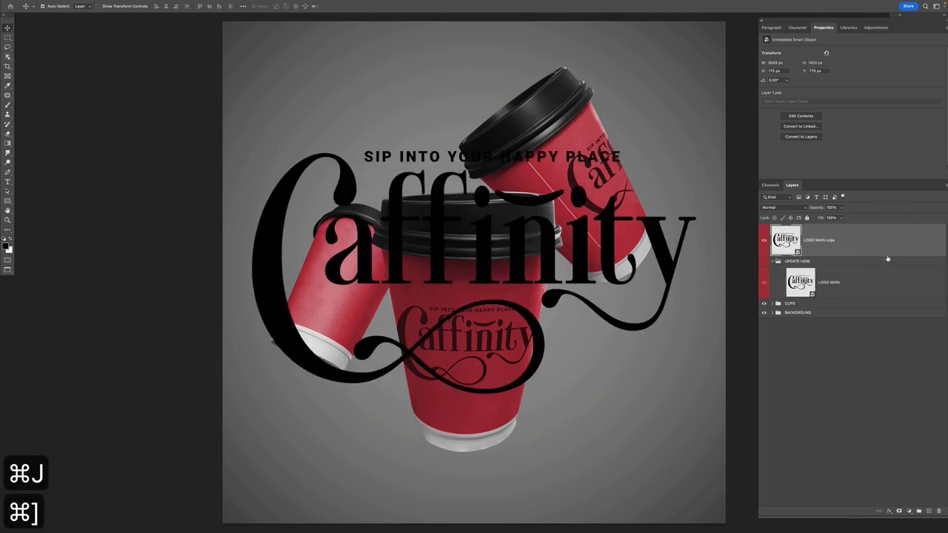
{"action": "left_click", "coordinate": [772, 261]}
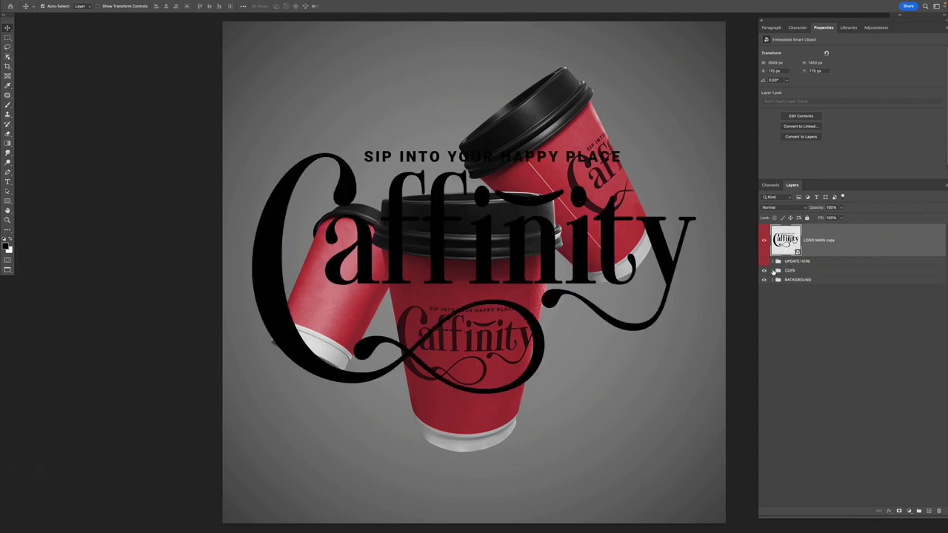
- Hide the FRONT and SIDE cup groups and move the LOGO MAIN copy to the top of the BOTTOM group
{"action": "left_click", "coordinate": [772, 270]}
{"action": "left_click", "coordinate": [788, 362]}
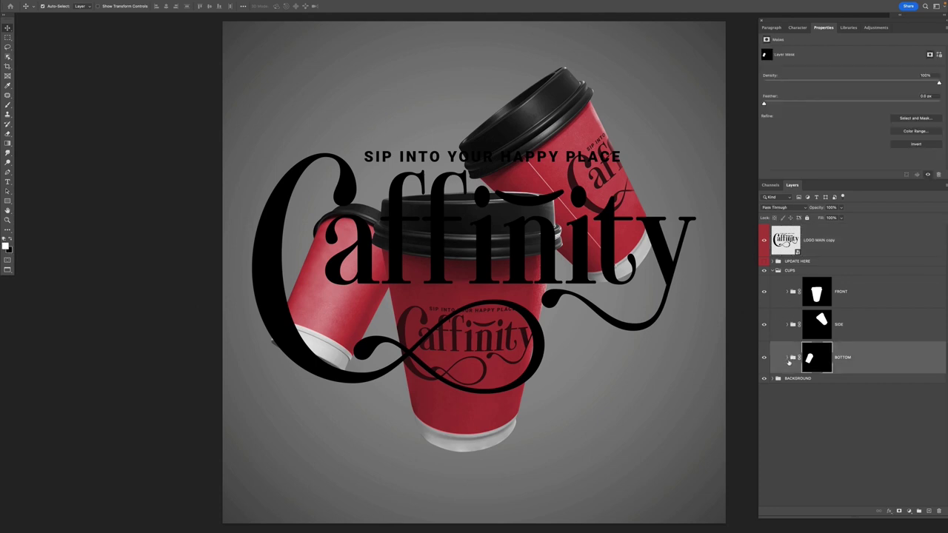
{"action": "left_click", "coordinate": [763, 325]}
{"action": "left_click", "coordinate": [763, 292]}
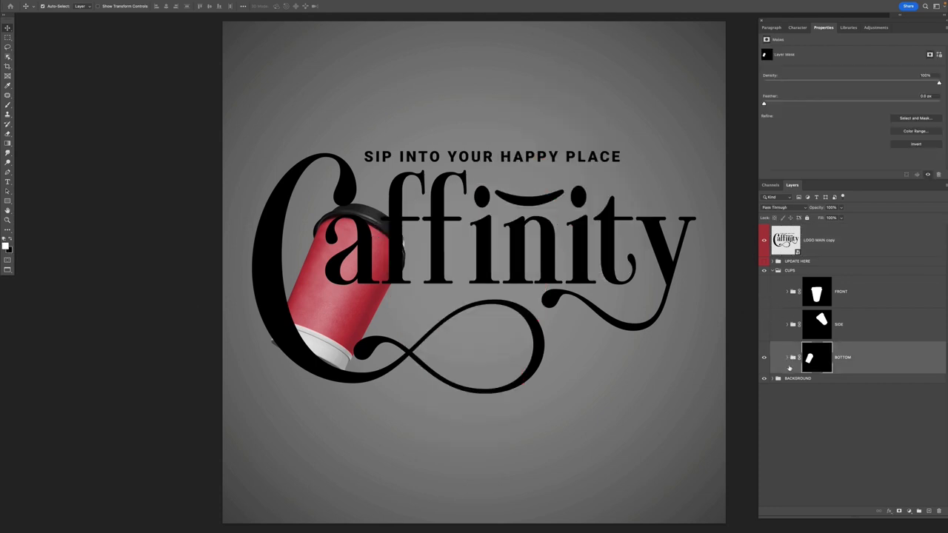
{"action": "left_click", "coordinate": [787, 358]}
{"action": "left_click_drag", "start_coordinate": [833, 242], "coordinate": [829, 377]}
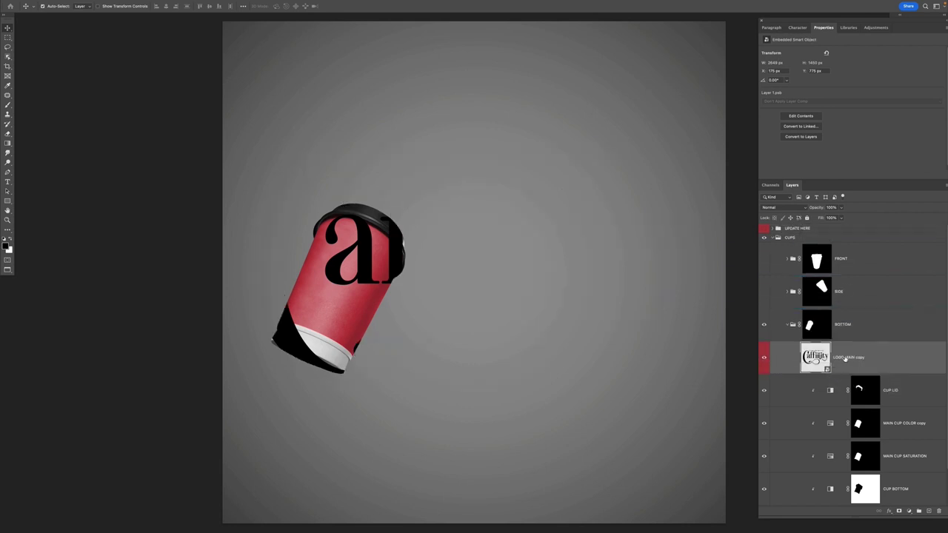
- Rename the logo copy in the BOTTOM group LOGO and set its layer colour label to No Color
{"action": "type", "text": "LOGO"}
{"action": "key", "text": "Return"}
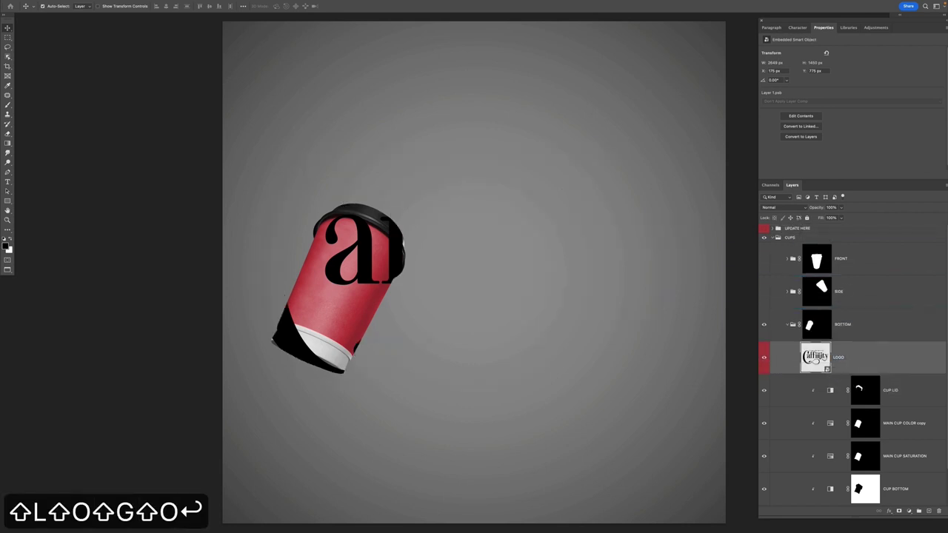
{"action": "left_click", "coordinate": [808, 298]}
{"action": "right_click", "coordinate": [765, 357]}
{"action": "left_click", "coordinate": [776, 383]}
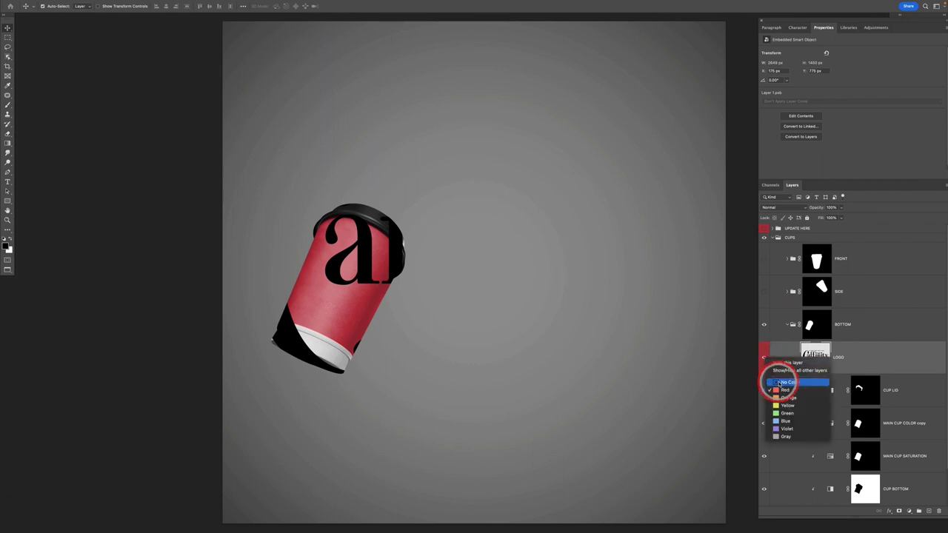
- Remove the red colour label from the SIDE group's LOGO layer and collapse the SIDE group
{"action": "left_click", "coordinate": [789, 293]}
{"action": "left_click", "coordinate": [776, 323]}
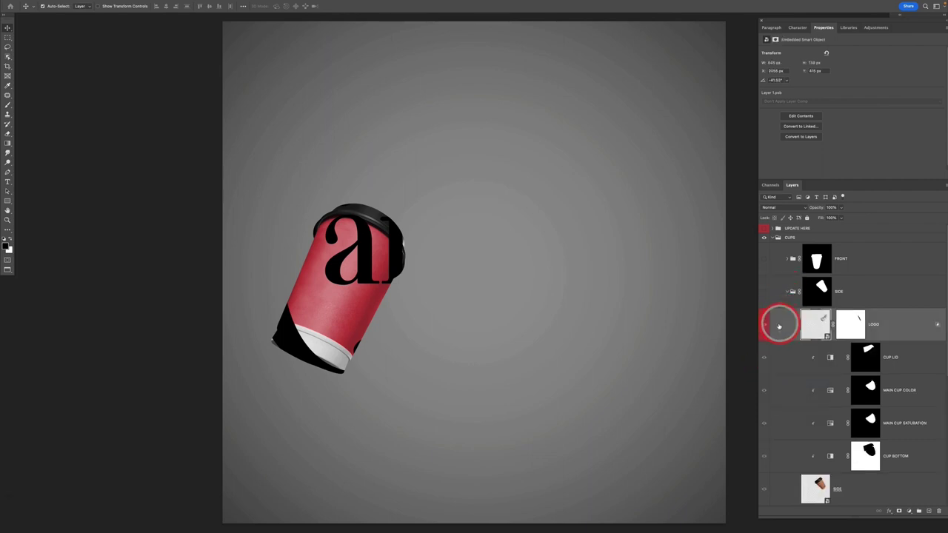
{"action": "right_click", "coordinate": [765, 326]}
{"action": "left_click", "coordinate": [790, 260]}
{"action": "left_click", "coordinate": [789, 259]}
{"action": "left_click", "coordinate": [789, 260]}
{"action": "left_click", "coordinate": [788, 293]}
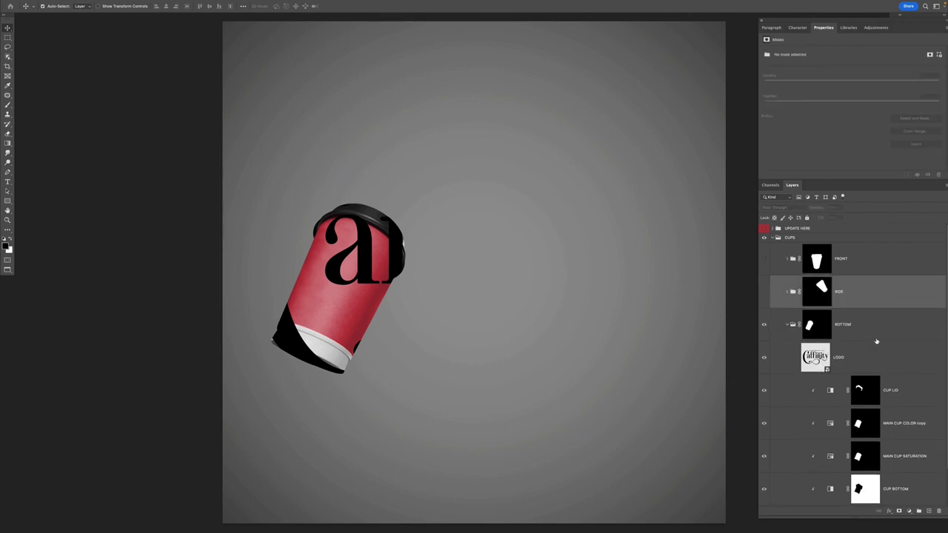
- Scale the BOTTOM group's LOGO layer to about 25% and position it across the red body of the cup
{"action": "key", "text": "v"}
{"action": "key", "text": "v"}
{"action": "key", "text": "super+t"}
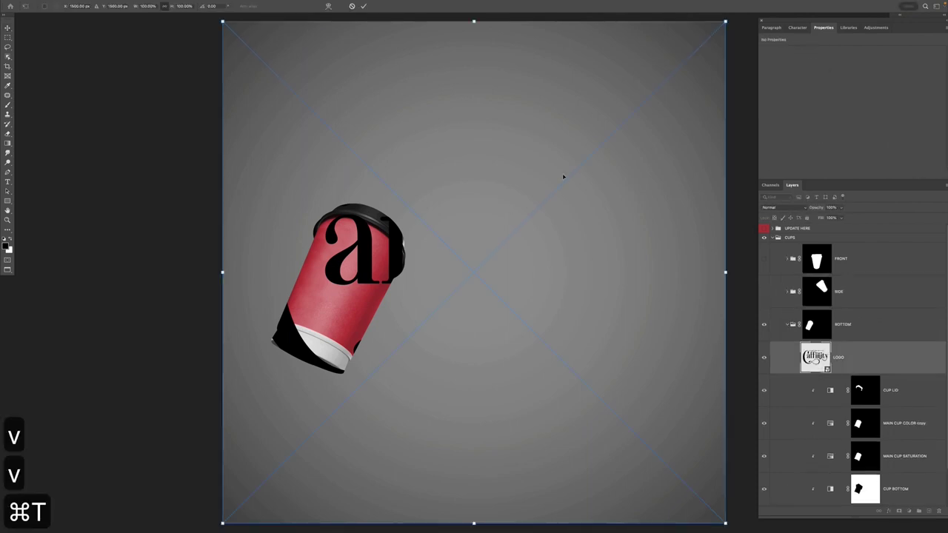
{"action": "left_click_drag", "start_coordinate": [562, 178], "coordinate": [441, 228]}
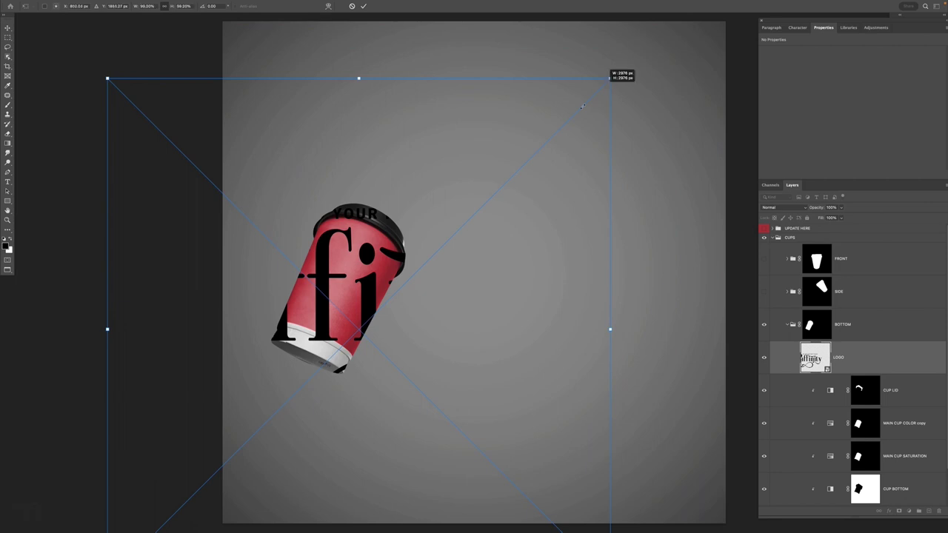
{"action": "left_click_drag", "start_coordinate": [612, 78], "coordinate": [466, 221]}
{"action": "left_click_drag", "start_coordinate": [420, 248], "coordinate": [378, 237]}
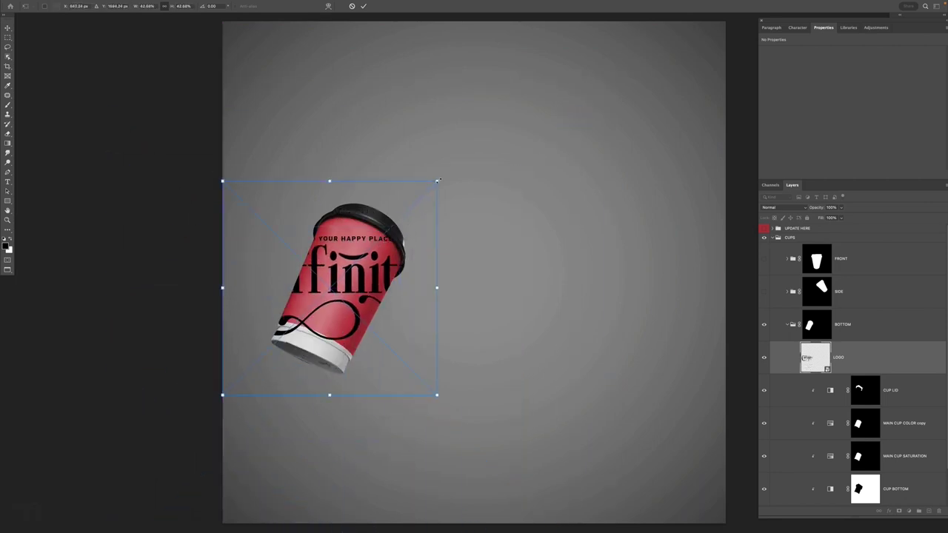
{"action": "left_click_drag", "start_coordinate": [438, 180], "coordinate": [351, 267]}
{"action": "left_click_drag", "start_coordinate": [320, 320], "coordinate": [383, 274]}
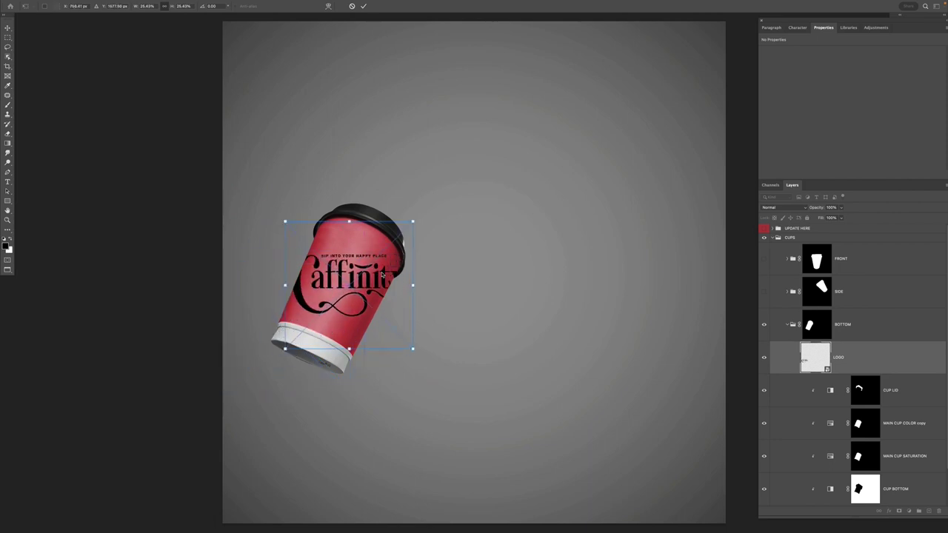
{"action": "key", "text": "shift+Left"}
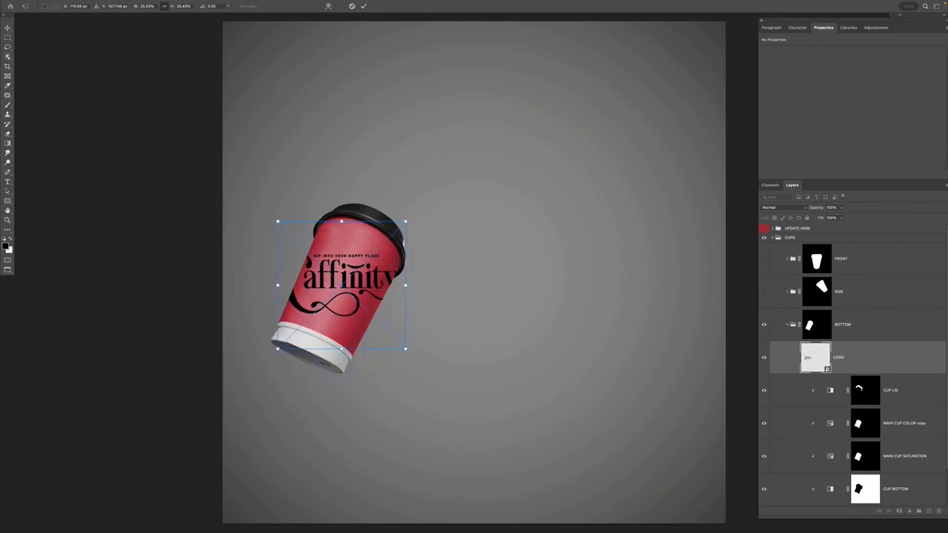
- Rotate the bottom cup's logo about 24° clockwise, reduce it to about 22% and settle it along the cup's tilt
{"action": "mouse_move", "coordinate": [436, 233]}
{"action": "left_mouse_down"}
{"action": "mouse_move", "coordinate": [448, 274]}
{"action": "mouse_move", "coordinate": [402, 276]}
{"action": "mouse_move", "coordinate": [429, 249]}
{"action": "left_mouse_up"}
{"action": "left_click_drag", "start_coordinate": [371, 271], "coordinate": [372, 275]}
{"action": "key", "text": "Return"}
- Apply a Perspective transform to the bottom cup's logo, narrowing its upper edge and widening its lower edge to match the cup's taper
{"action": "key", "text": "super+equal"}
{"action": "key", "text": "super+equal"}
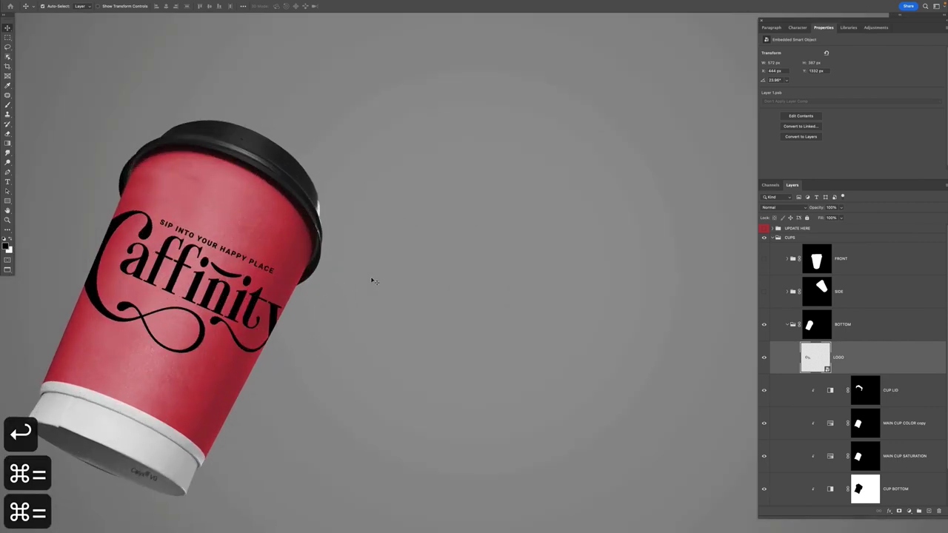
{"action": "key", "text": "space"}
{"action": "left_click_drag", "start_coordinate": [339, 298], "coordinate": [440, 286]}
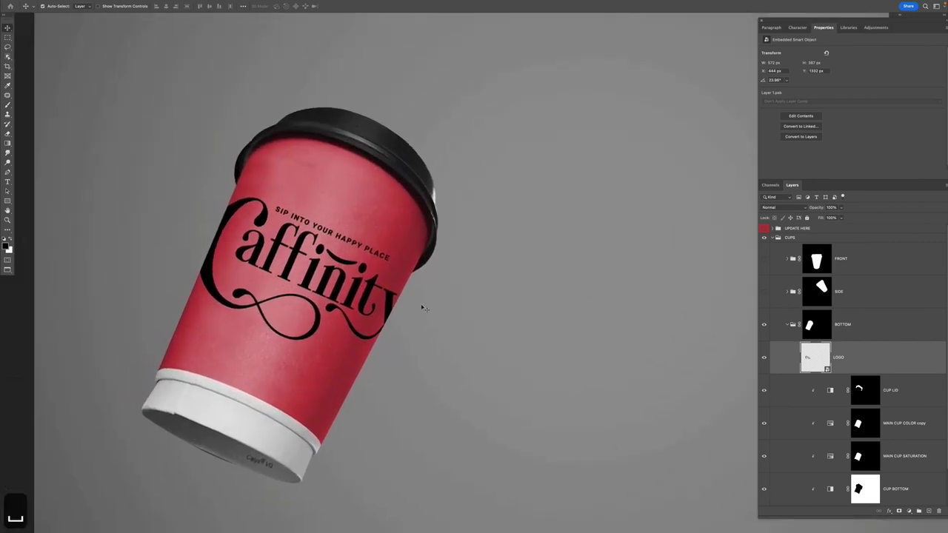
{"action": "key", "text": "v"}
{"action": "left_click", "coordinate": [348, 276]}
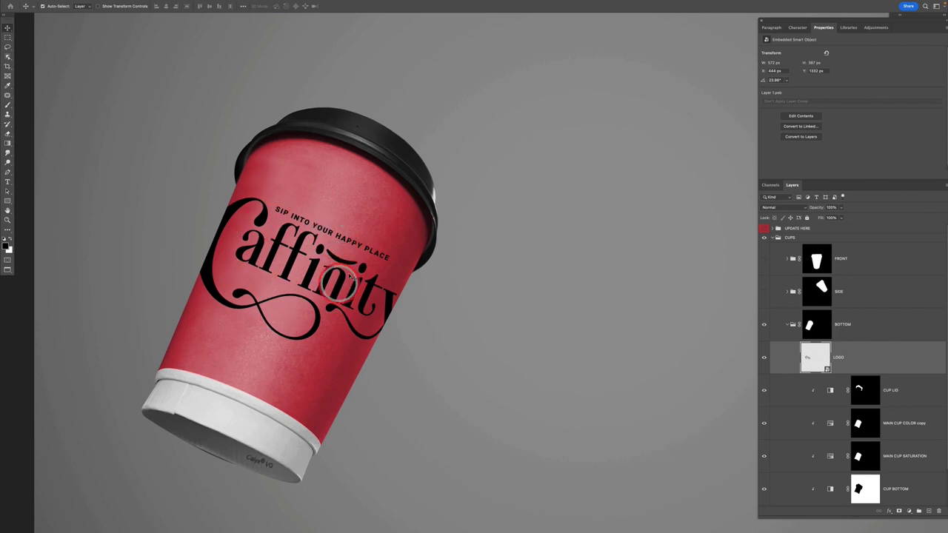
{"action": "left_click", "coordinate": [338, 287]}
{"action": "key", "text": "v"}
{"action": "left_click_drag", "start_coordinate": [338, 286], "coordinate": [363, 291]}
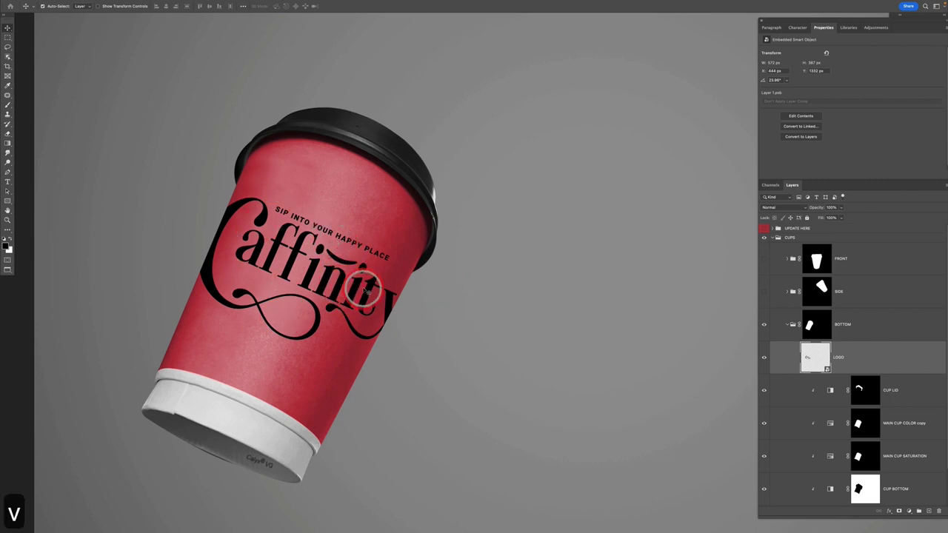
{"action": "key", "text": "super+t"}
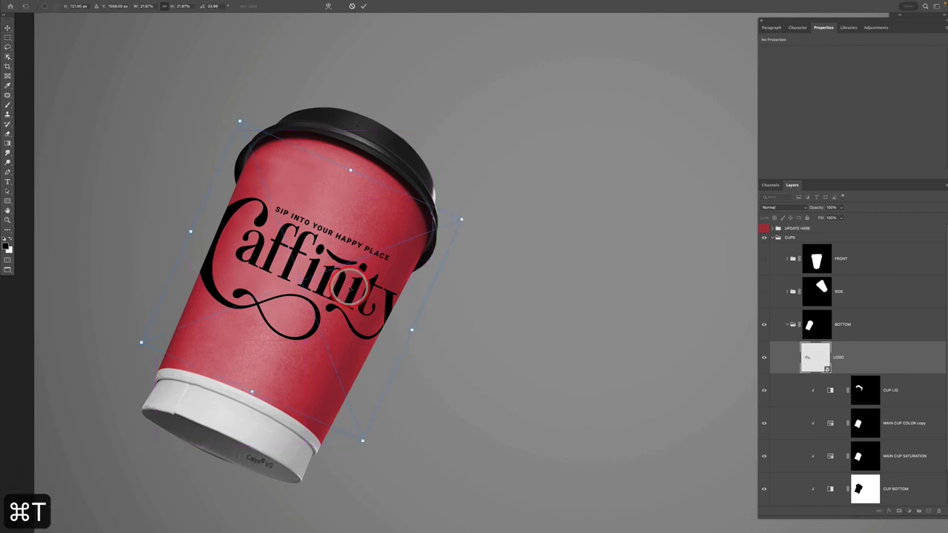
{"action": "right_click", "coordinate": [345, 286]}
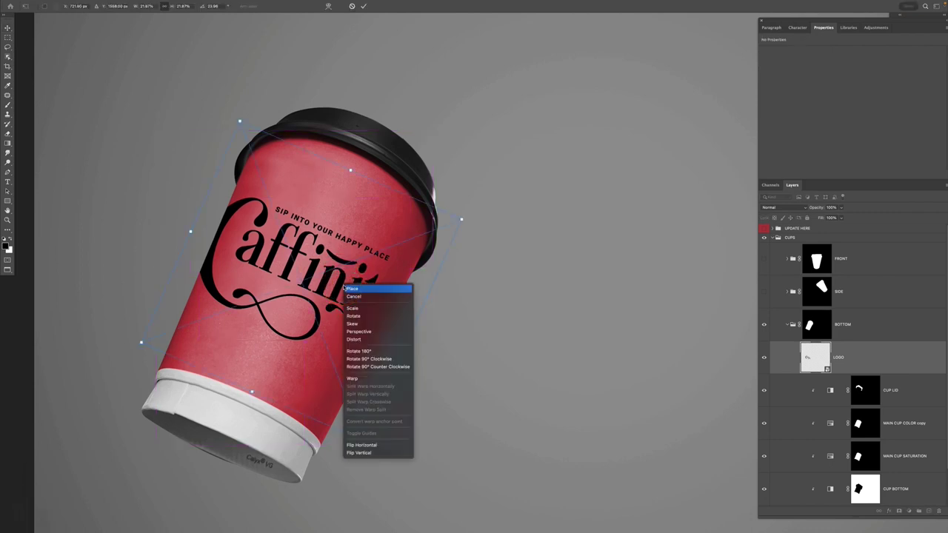
{"action": "left_click", "coordinate": [357, 332]}
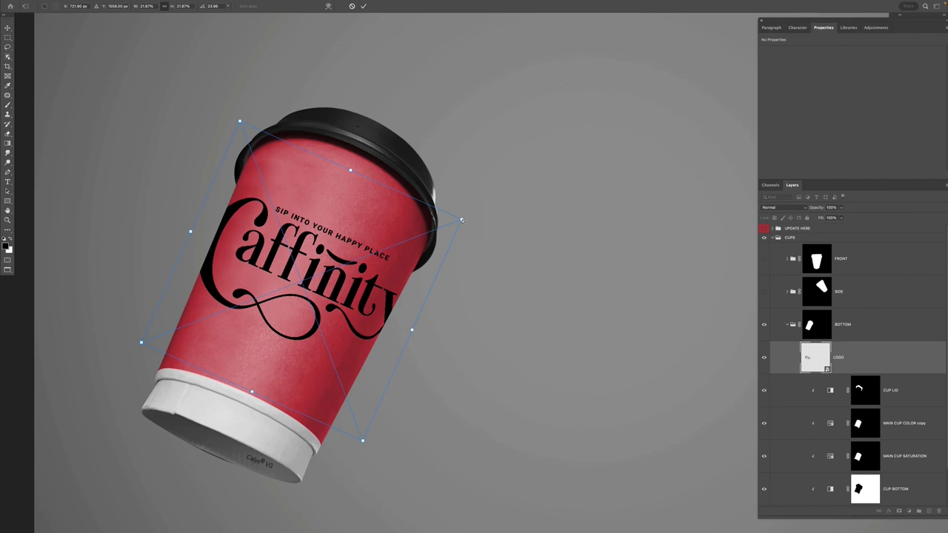
{"action": "left_click_drag", "start_coordinate": [461, 220], "coordinate": [450, 214]}
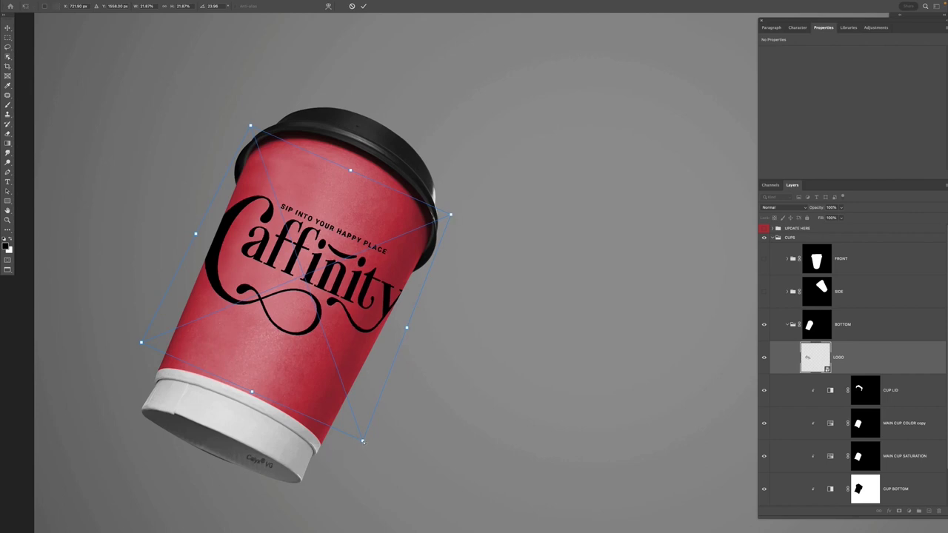
{"action": "left_click_drag", "start_coordinate": [362, 441], "coordinate": [376, 447]}
{"action": "key", "text": "Return"}
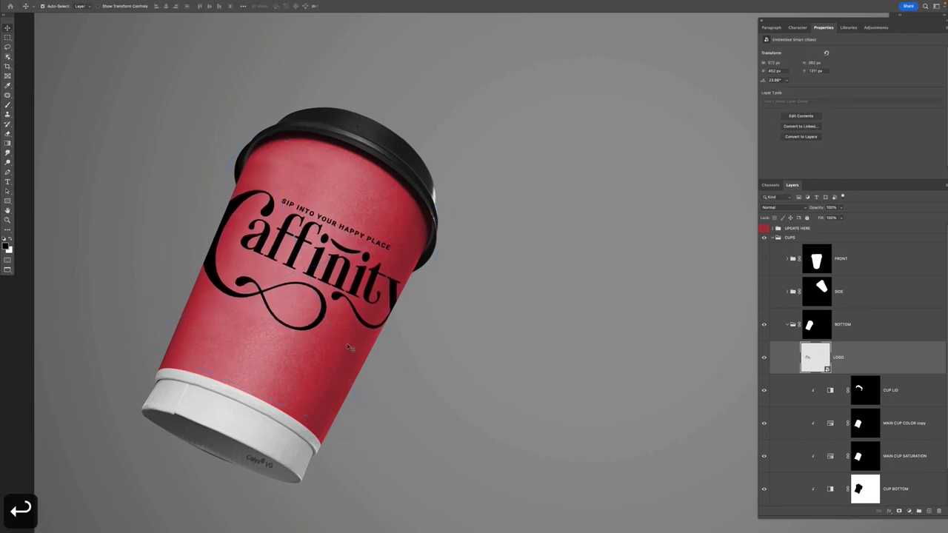
- Rotate the bottom cup's logo to about 25° and shift it slightly down and left on the cup
{"action": "key", "text": "v"}
{"action": "key", "text": "v"}
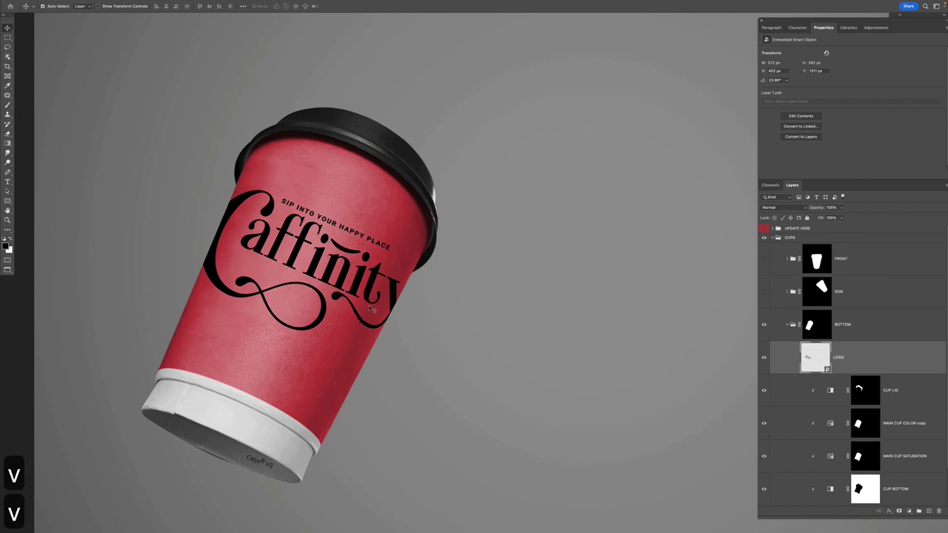
{"action": "key", "text": "super+t"}
{"action": "left_click_drag", "start_coordinate": [453, 320], "coordinate": [453, 324]}
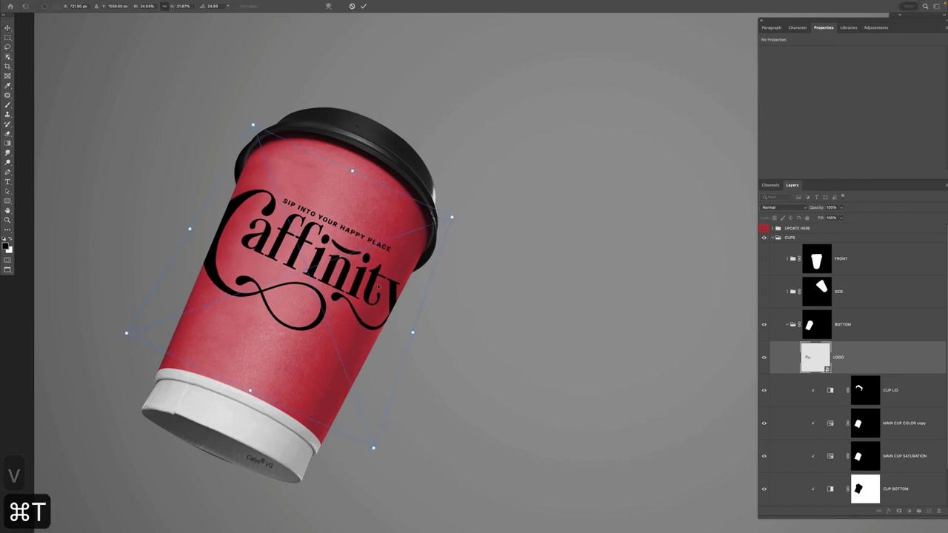
{"action": "left_click_drag", "start_coordinate": [388, 280], "coordinate": [380, 285]}
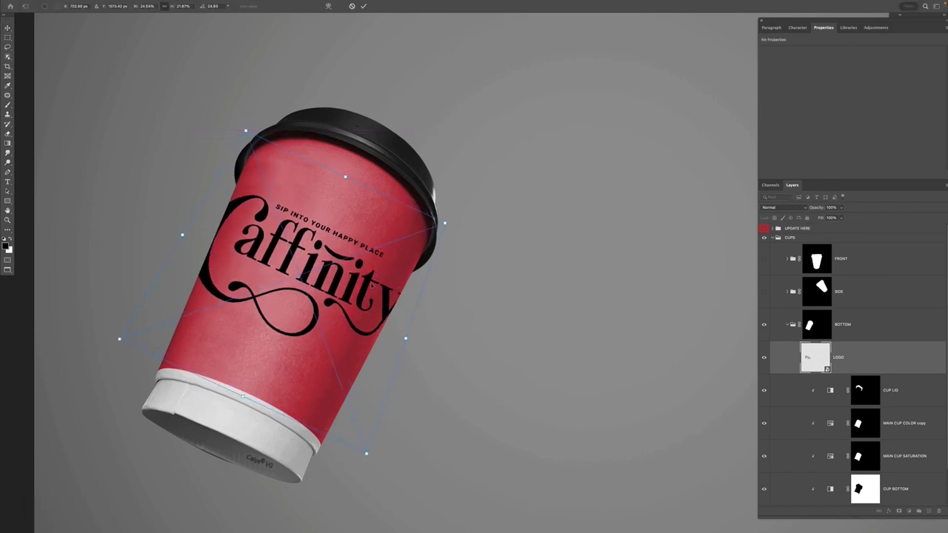
- Warp the bottom cup's logo so the lettering and flourish curve upward in the middle to follow the cup's round surface
{"action": "right_click", "coordinate": [360, 272]}
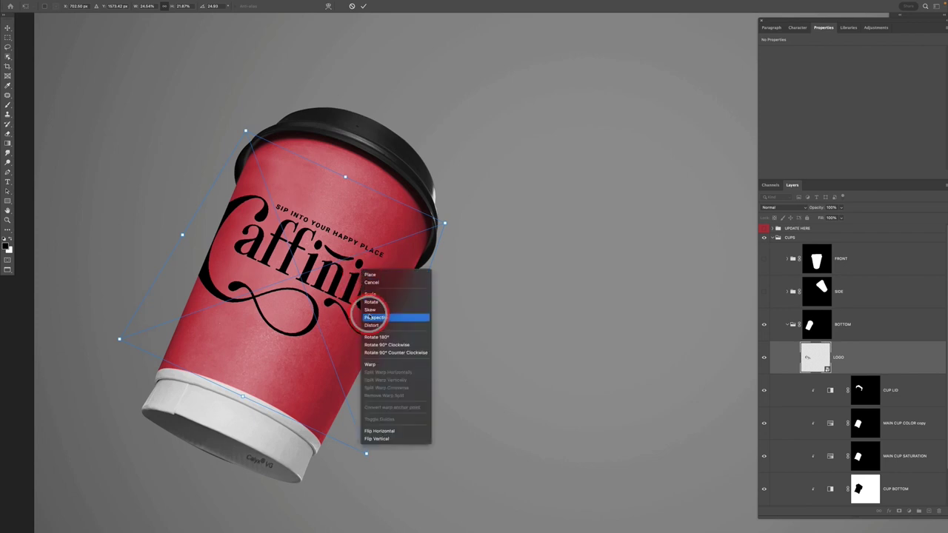
{"action": "left_click", "coordinate": [372, 326]}
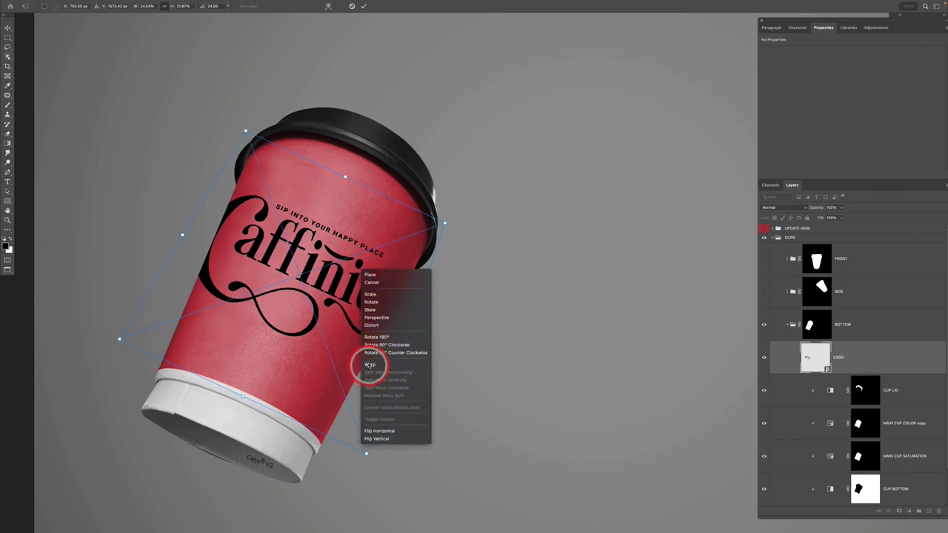
{"action": "left_click", "coordinate": [370, 364]}
{"action": "mouse_move", "coordinate": [316, 248]}
{"action": "left_mouse_down"}
{"action": "mouse_move", "coordinate": [322, 234]}
{"action": "mouse_move", "coordinate": [317, 247]}
{"action": "left_mouse_up"}
{"action": "left_click_drag", "start_coordinate": [292, 328], "coordinate": [289, 319]}
{"action": "left_click_drag", "start_coordinate": [320, 245], "coordinate": [343, 213]}
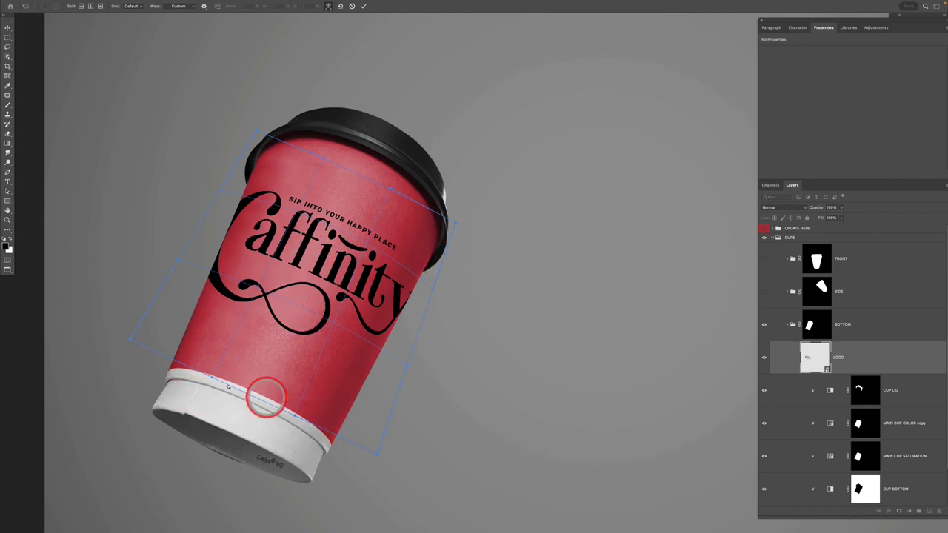
{"action": "left_click_drag", "start_coordinate": [291, 326], "coordinate": [293, 326]}
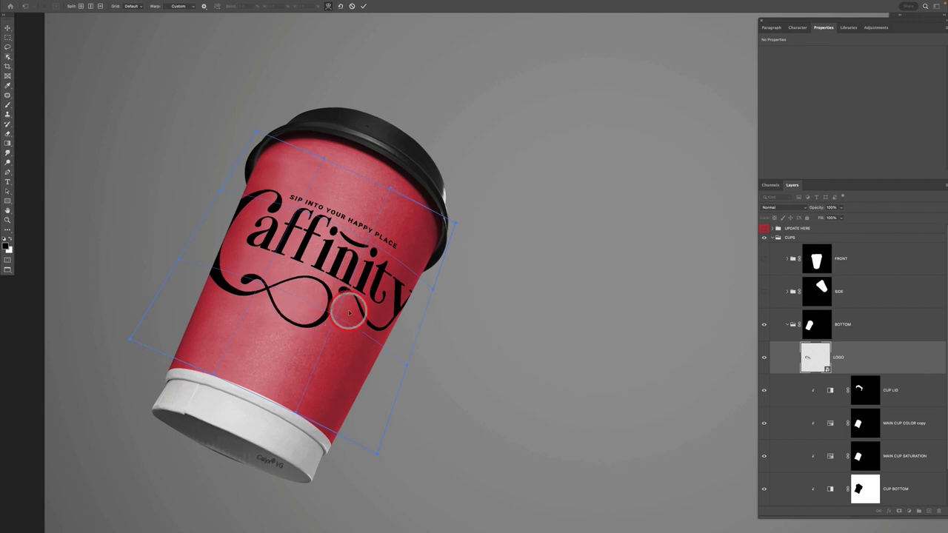
{"action": "key", "text": "Return"}
- Commit the warp and scale the bottom cup's logo down slightly, to about 23% width, so the lettering fits within the cup's sides
{"action": "key", "text": "v"}
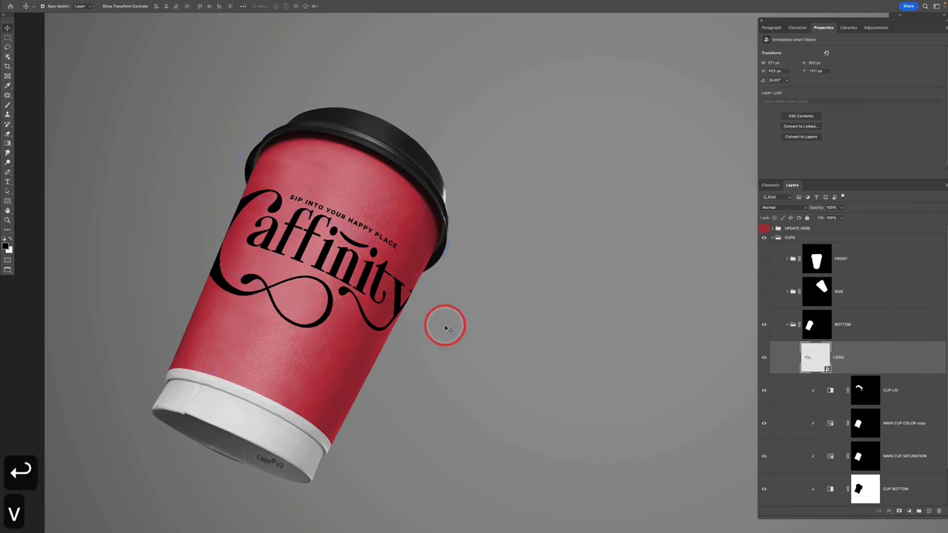
{"action": "key", "text": "super+t"}
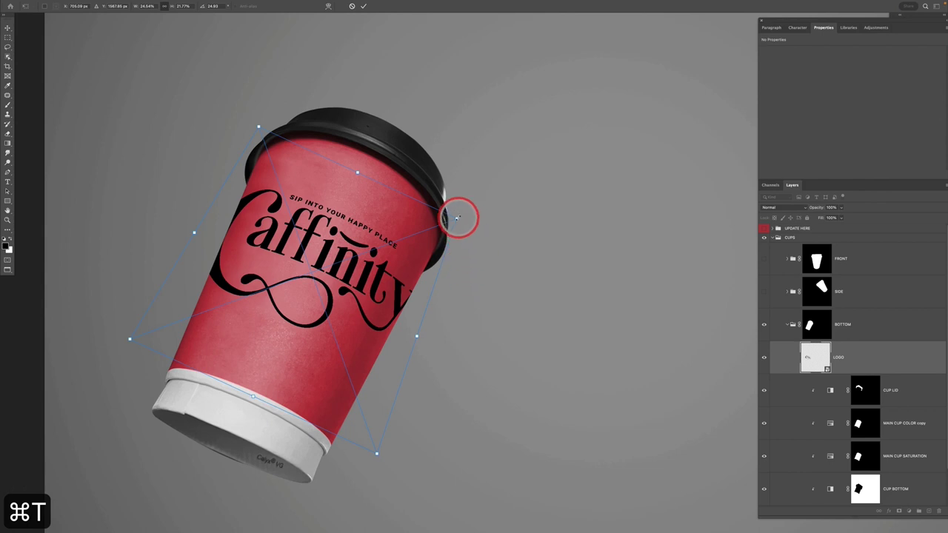
{"action": "left_click_drag", "start_coordinate": [456, 218], "coordinate": [448, 220]}
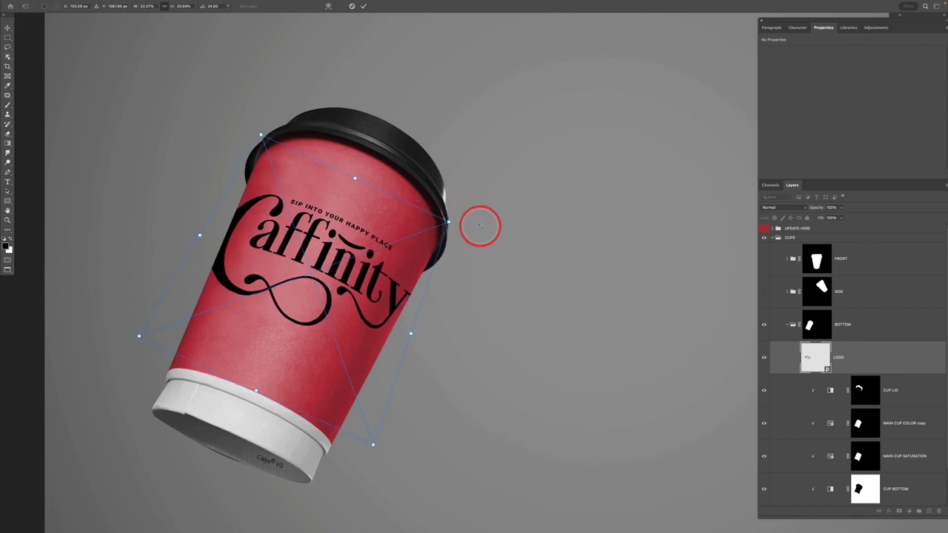
{"action": "key", "text": "Return"}
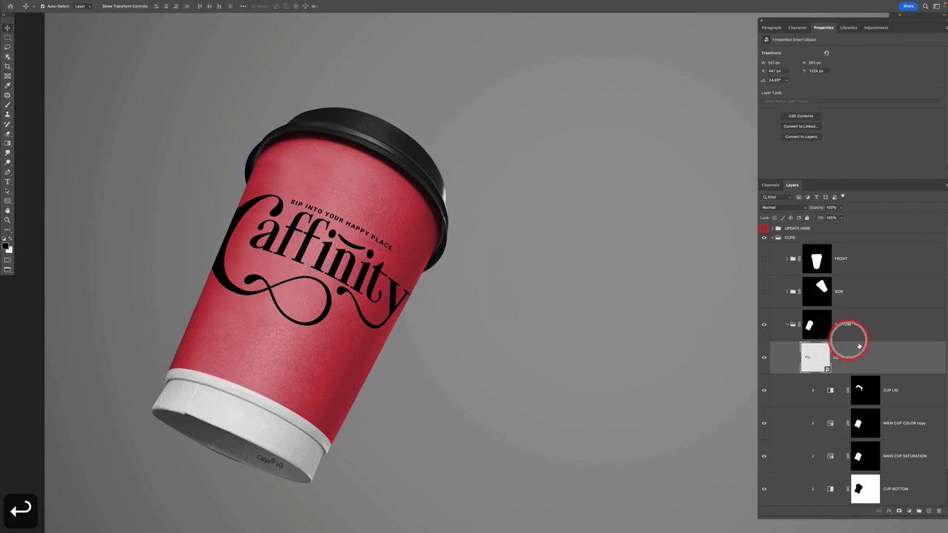
- Blend the bottom cup's logo into the cup by splitting the Underlying Layer black slider under Blend If and moving half toward the highlights
{"action": "double_click", "coordinate": [938, 360]}
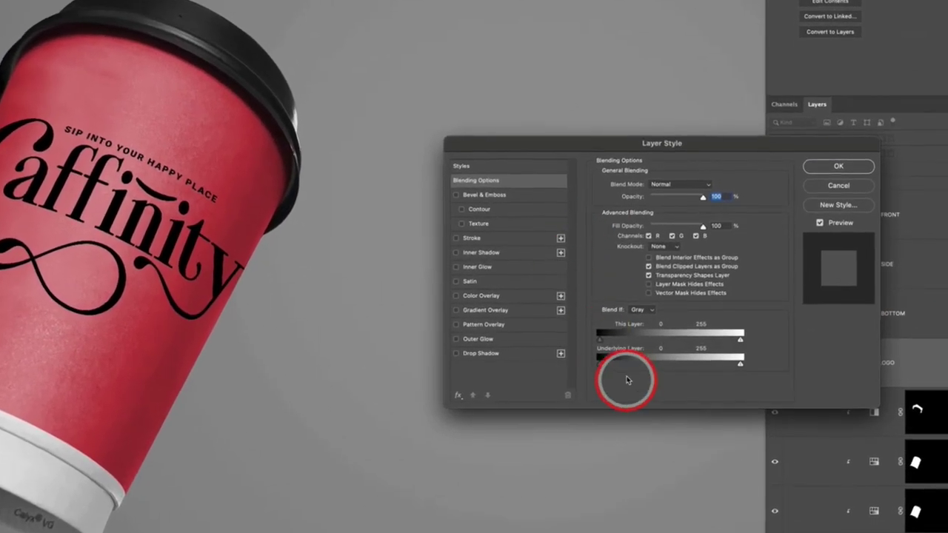
{"action": "left_click_drag", "start_coordinate": [666, 143], "coordinate": [537, 154]}
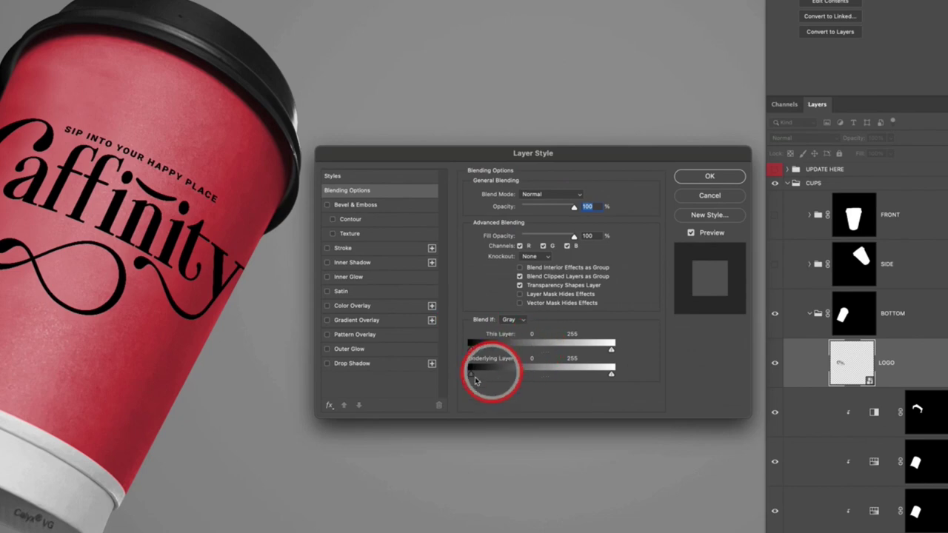
{"action": "key", "text": "alt"}
{"action": "left_click_drag", "start_coordinate": [474, 378], "coordinate": [560, 377]}
{"action": "left_click", "coordinate": [710, 176]}
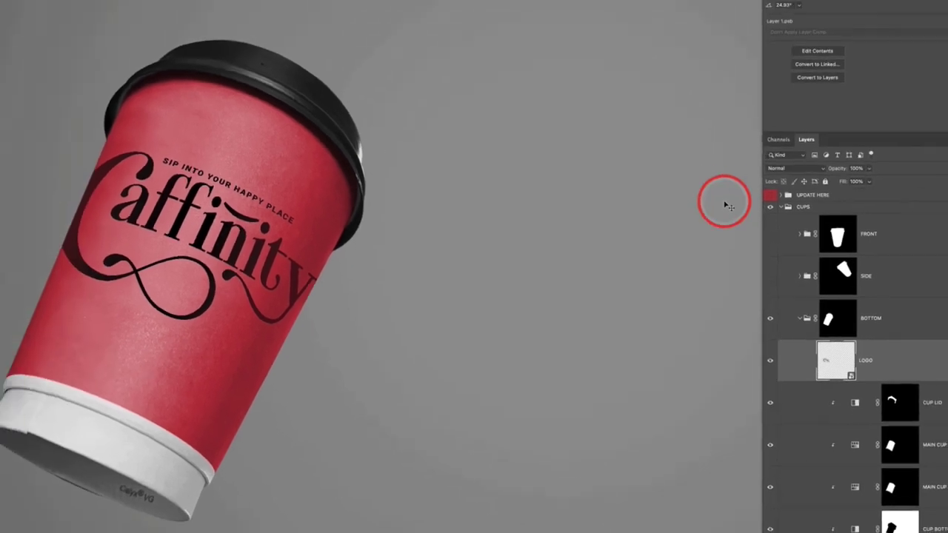
- Add a layer mask to the bottom cup's logo and fade its outer edges with a black brush at 20% opacity
{"action": "left_click", "coordinate": [868, 359]}
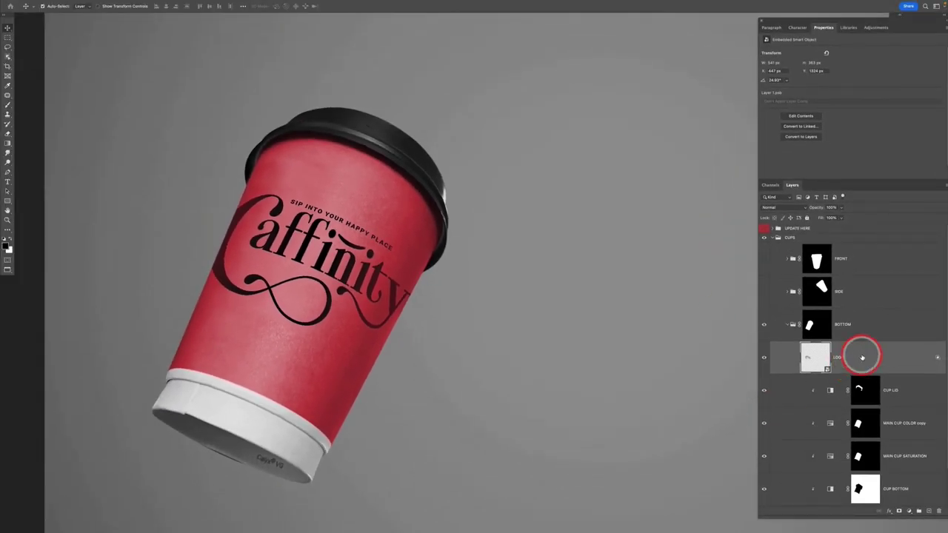
{"action": "left_click", "coordinate": [899, 511]}
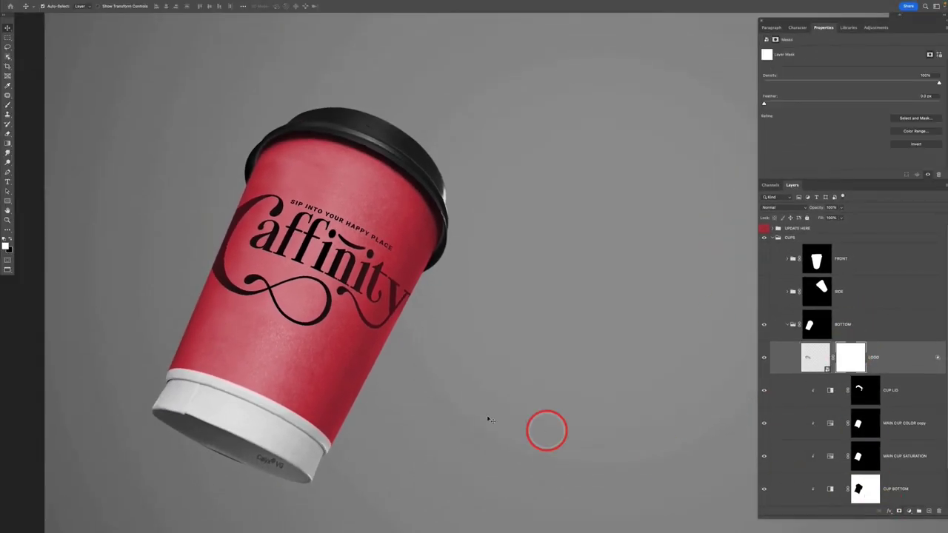
{"action": "key", "text": "b"}
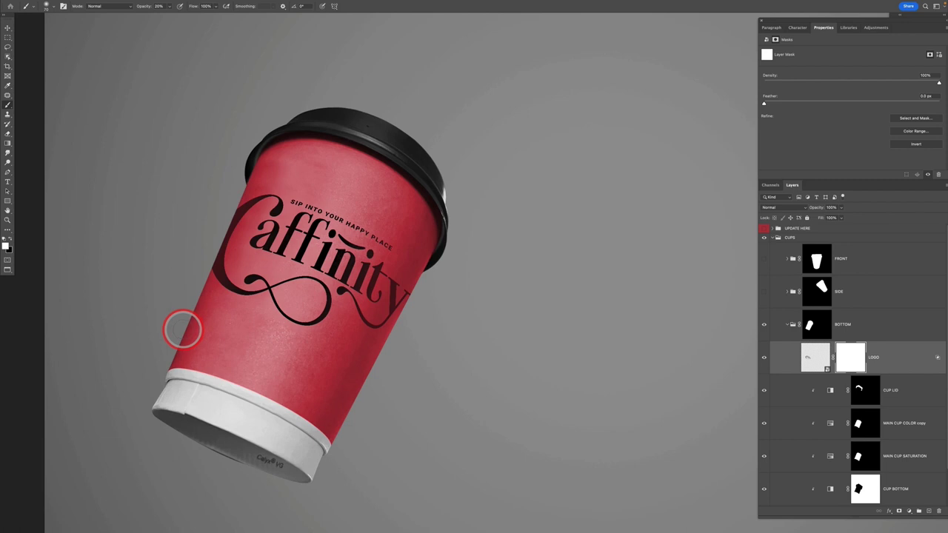
{"action": "key", "text": "x"}
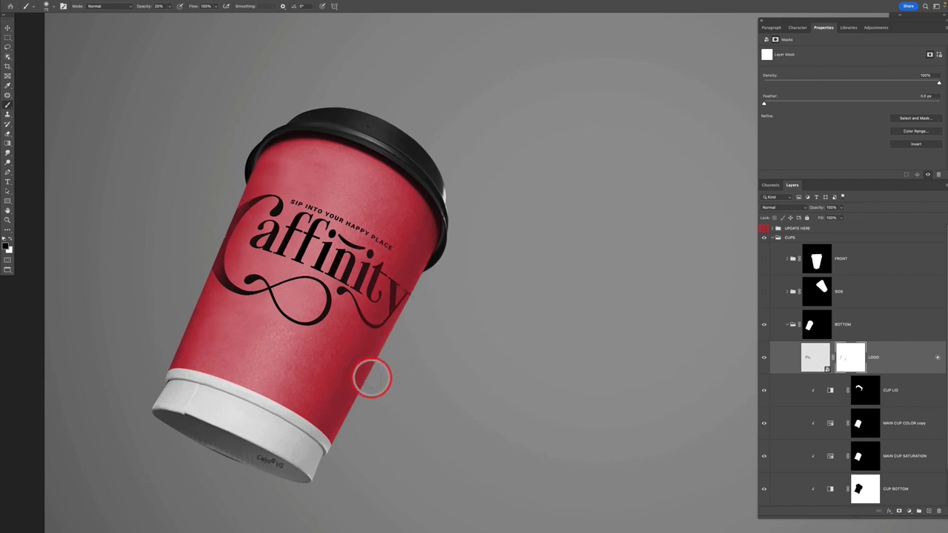
{"action": "key", "text": "v"}
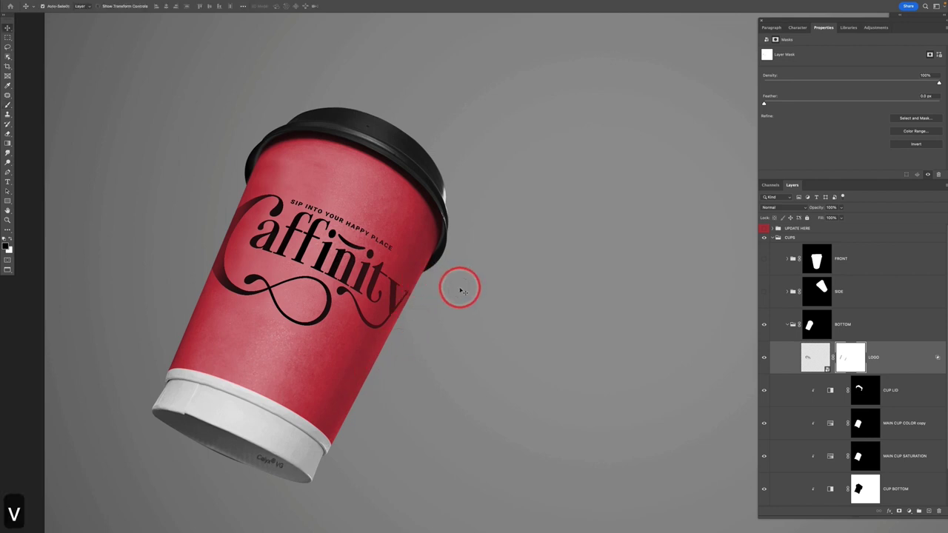
- Collapse the BOTTOM group and show the SIDE and FRONT groups so all three cups appear together on the full canvas
{"action": "key", "text": "super+0"}
{"action": "left_click", "coordinate": [787, 326]}
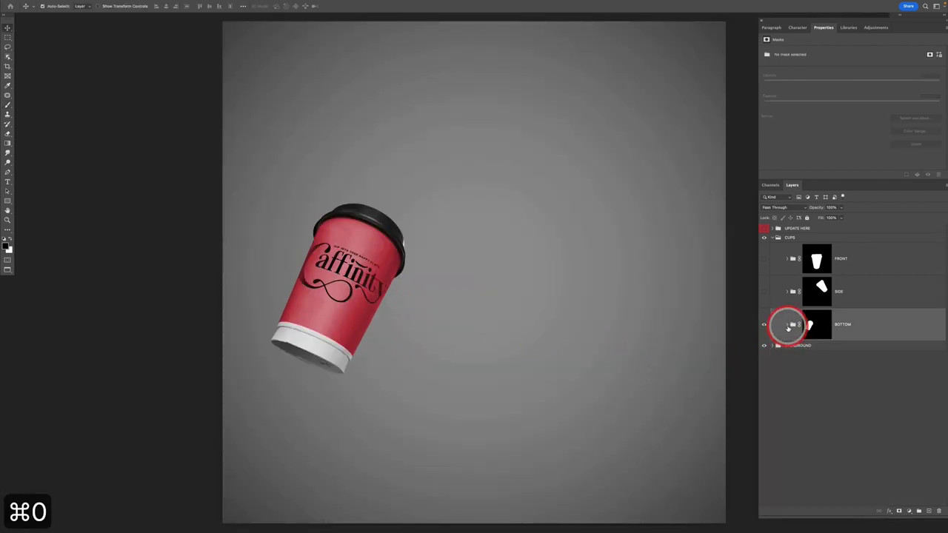
{"action": "left_click", "coordinate": [764, 291]}
{"action": "left_click", "coordinate": [763, 259]}
{"action": "key", "text": "v"}
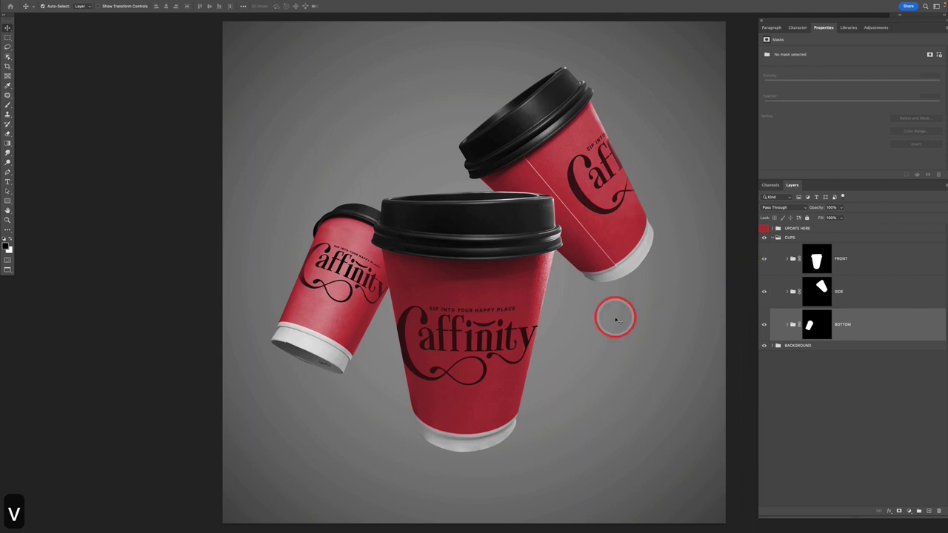
- Readjust the split Underlying Layer black slider under Blend If on the FRONT group's LOGO layer, and collapse the group
{"action": "left_click", "coordinate": [858, 262]}
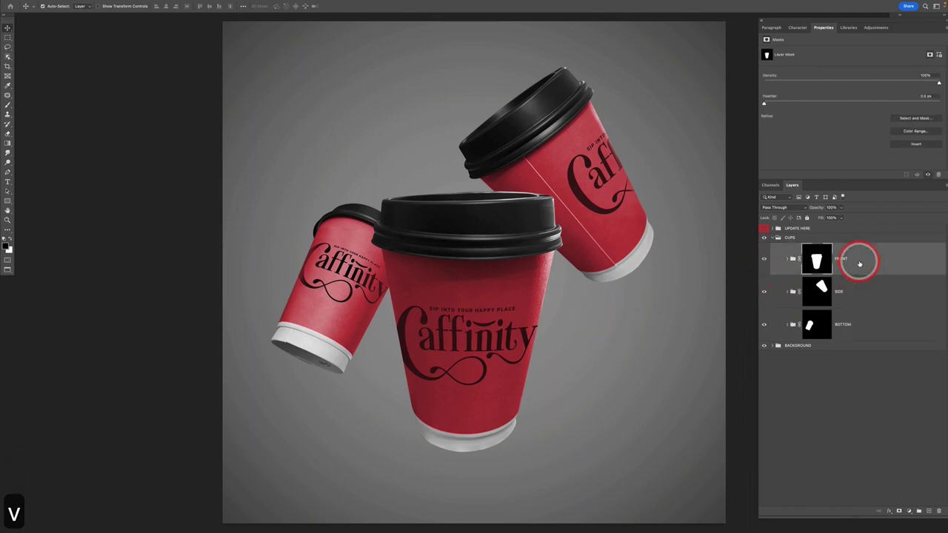
{"action": "left_click", "coordinate": [788, 258]}
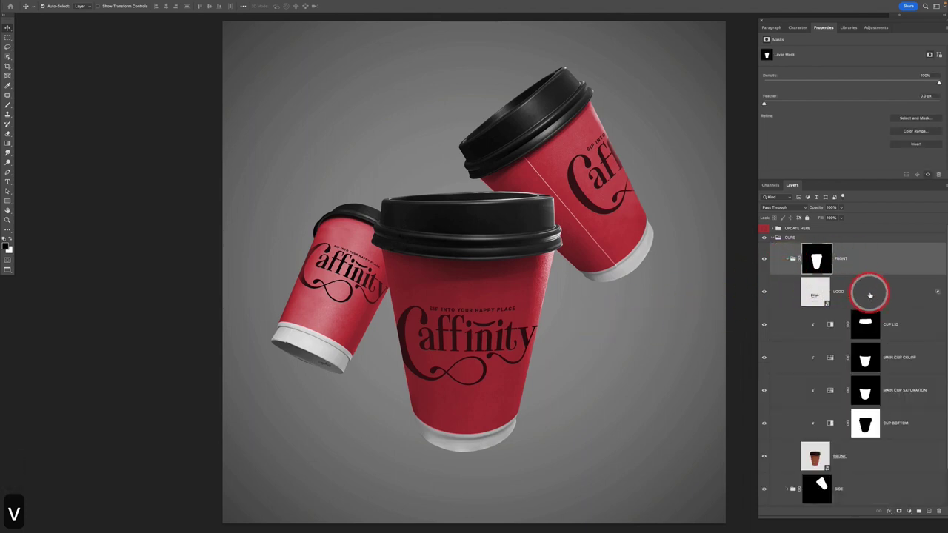
{"action": "left_click", "coordinate": [870, 294]}
{"action": "double_click", "coordinate": [926, 291]}
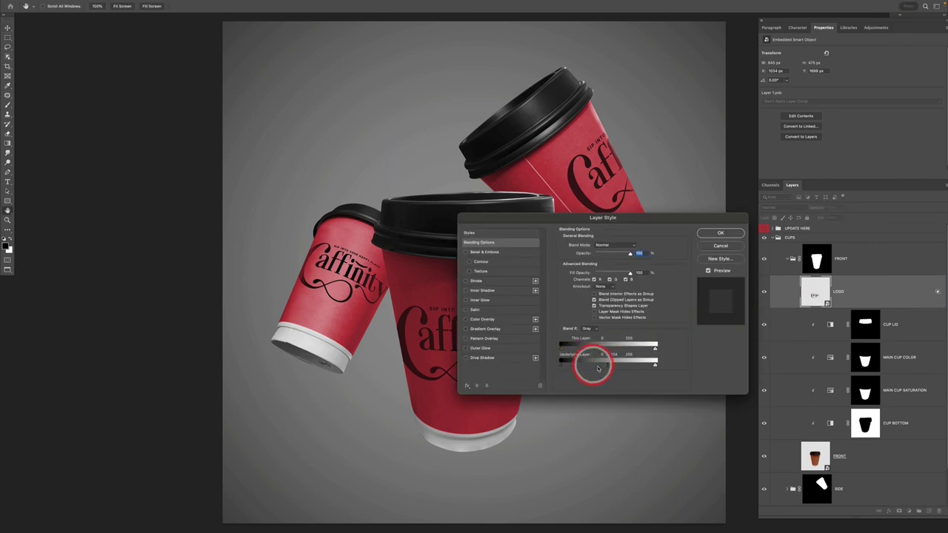
{"action": "left_click_drag", "start_coordinate": [590, 362], "coordinate": [602, 368]}
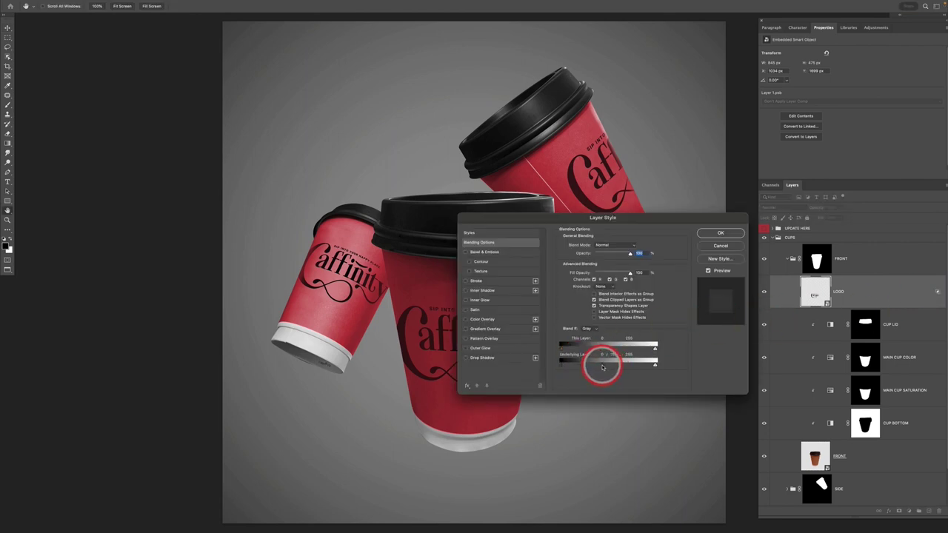
{"action": "left_click", "coordinate": [718, 233]}
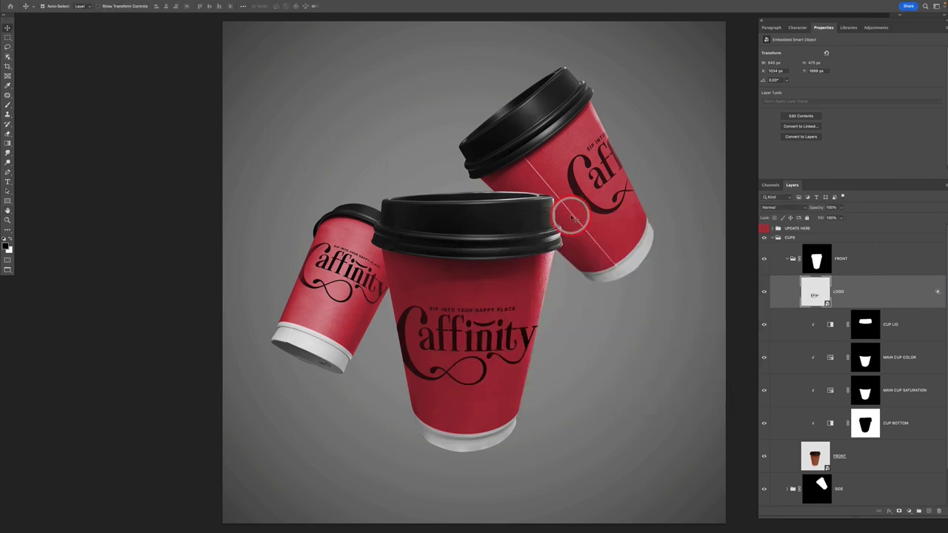
{"action": "left_click", "coordinate": [787, 258]}
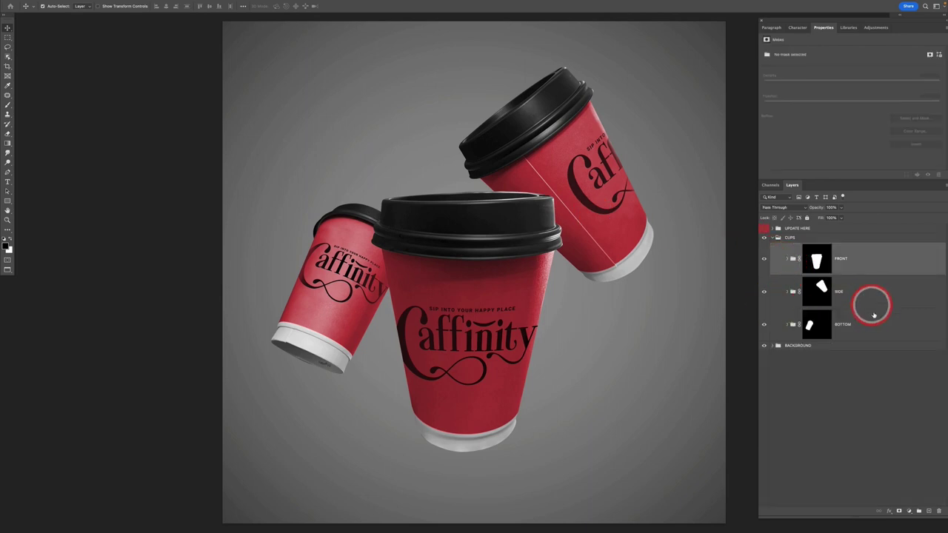
- Nudge the LOGO layer in the BOTTOM group about 18 px down and 10 px left on its cup
{"action": "left_click", "coordinate": [840, 324]}
{"action": "left_click", "coordinate": [787, 323]}
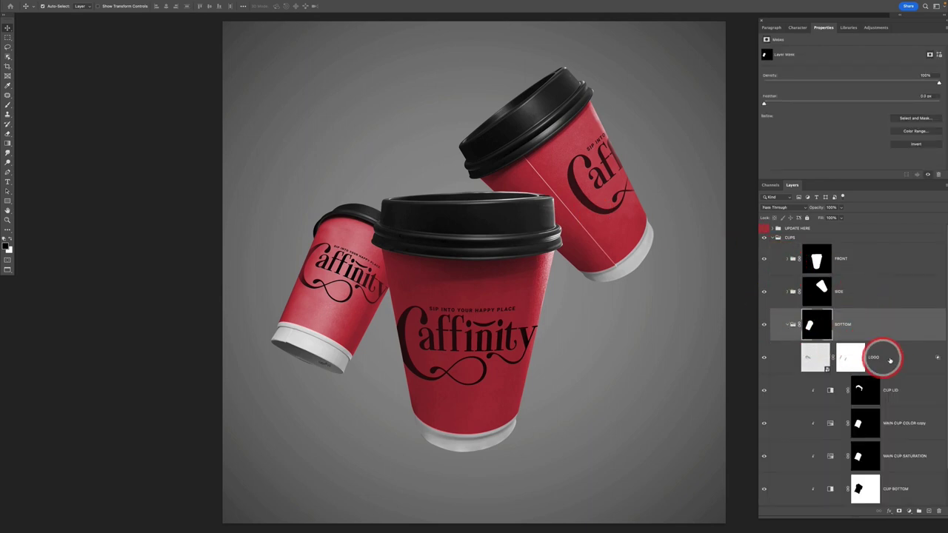
{"action": "left_click", "coordinate": [888, 359]}
{"action": "key", "text": "v"}
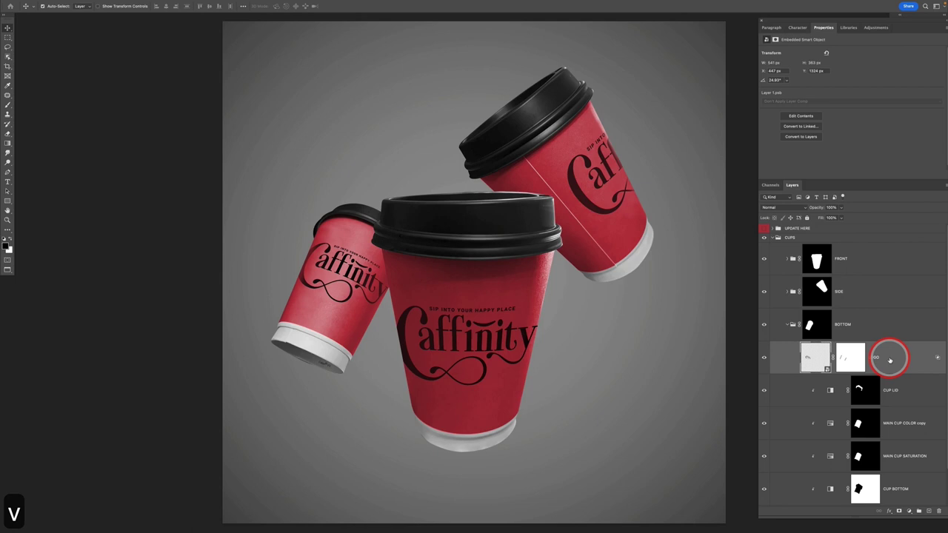
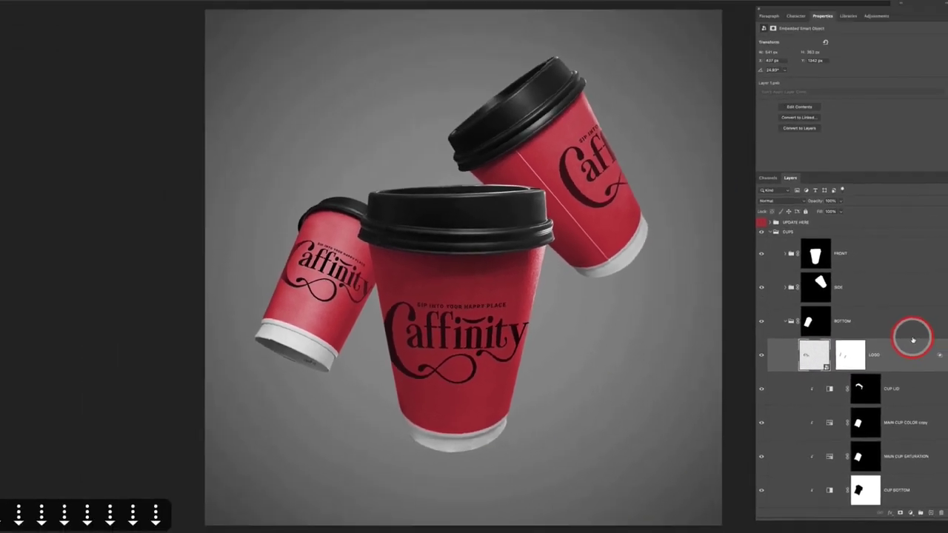
{"action": "key", "text": "v"}
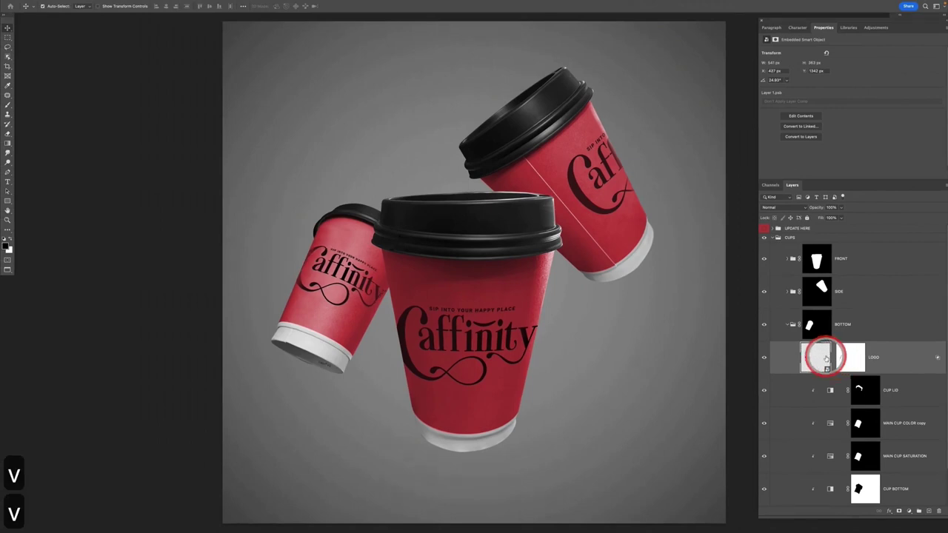
- Refine the bottom cup's logo with a slight warp to follow the cup's curvature, and collapse the BOTTOM group
{"action": "key", "text": "super+t"}
{"action": "right_click", "coordinate": [343, 264]}
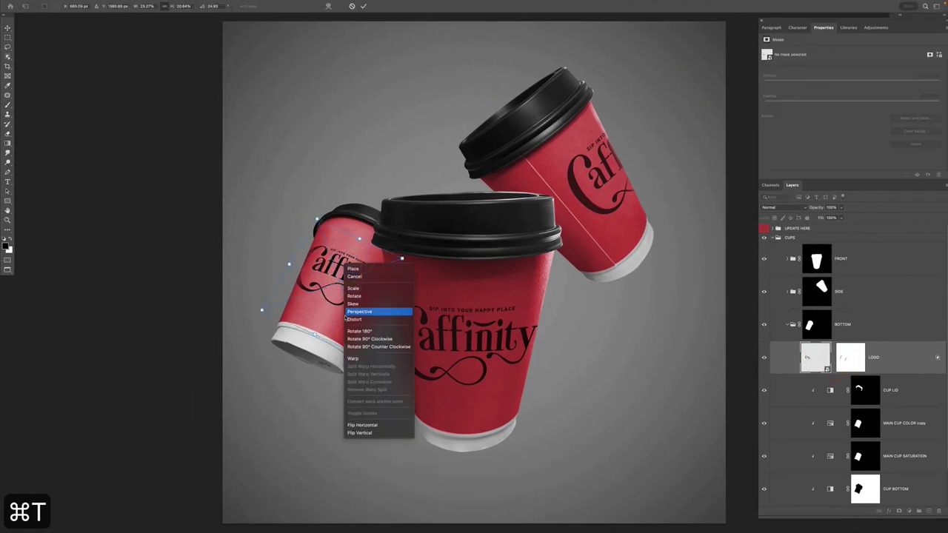
{"action": "left_click", "coordinate": [359, 304]}
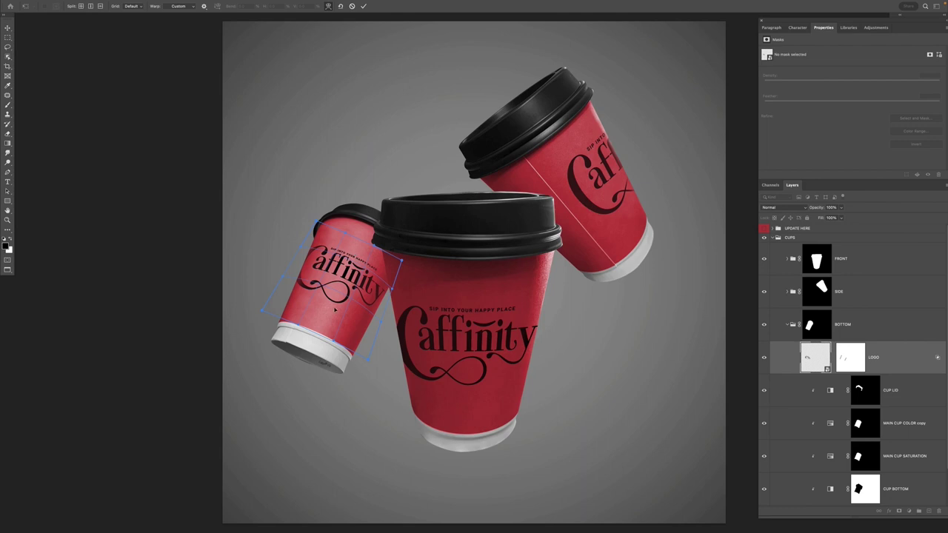
{"action": "key", "text": "Return"}
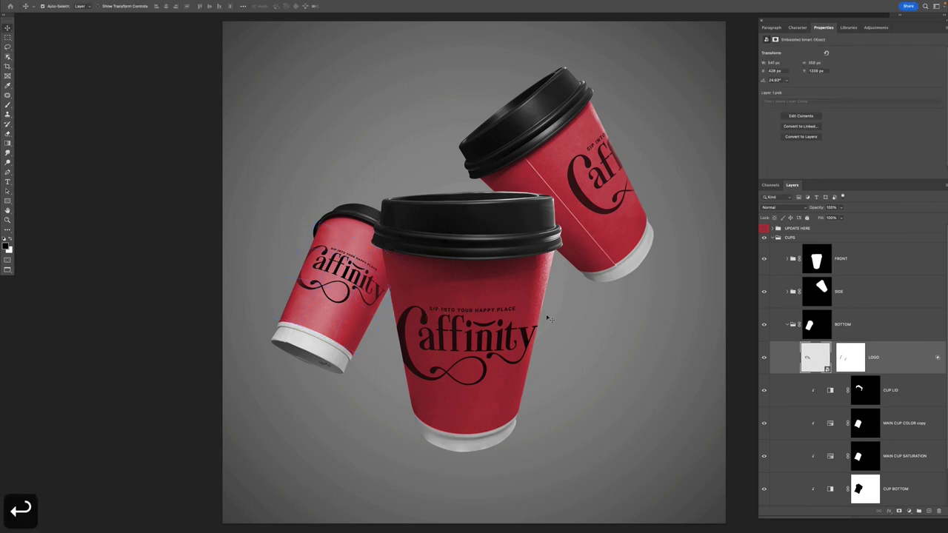
{"action": "left_click", "coordinate": [786, 326]}
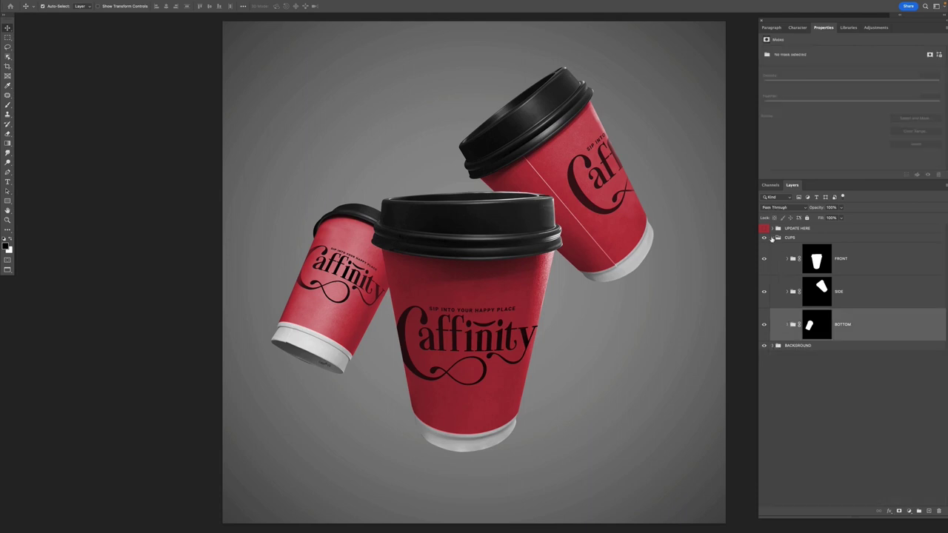
- Nudge the LOGO layer in the FRONT group upward so the lettering sits slightly higher on the front cup
{"action": "left_click", "coordinate": [787, 260]}
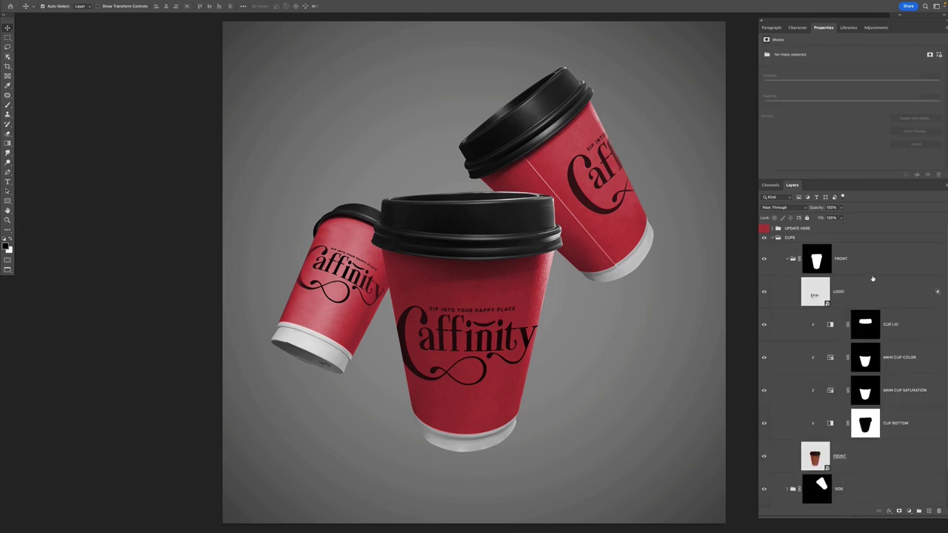
{"action": "left_click", "coordinate": [878, 291]}
{"action": "key", "text": "v"}
{"action": "key", "text": "shift+Up"}
{"action": "key", "text": "shift+Up"}
{"action": "key", "text": "shift+Up"}
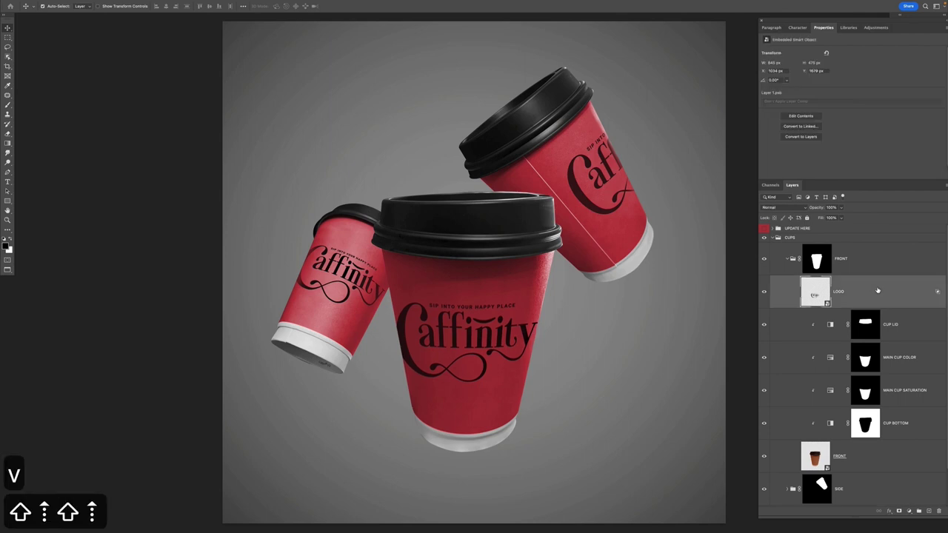
{"action": "key", "text": "Up"}
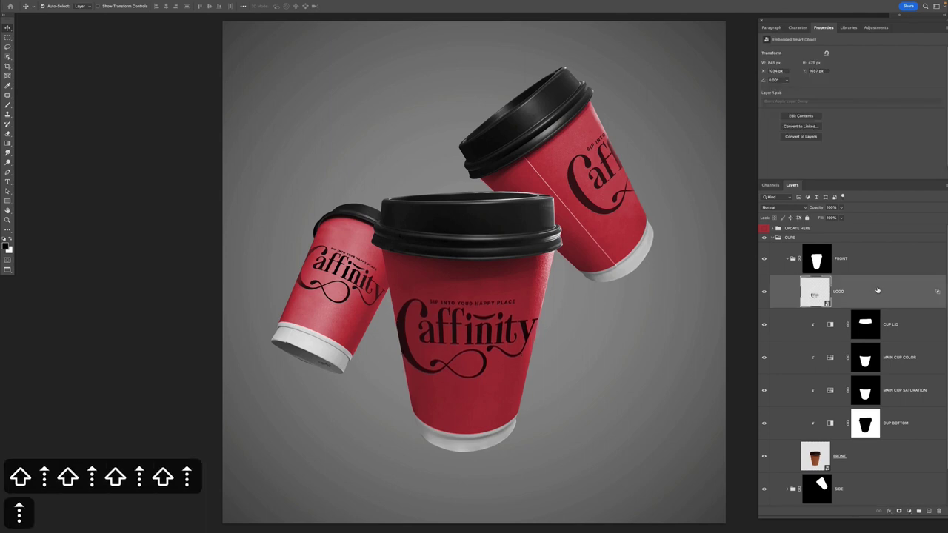
{"action": "key", "text": "Up"}
{"action": "key", "text": "Up"}
{"action": "key", "text": "Up"}
{"action": "key", "text": "Up"}
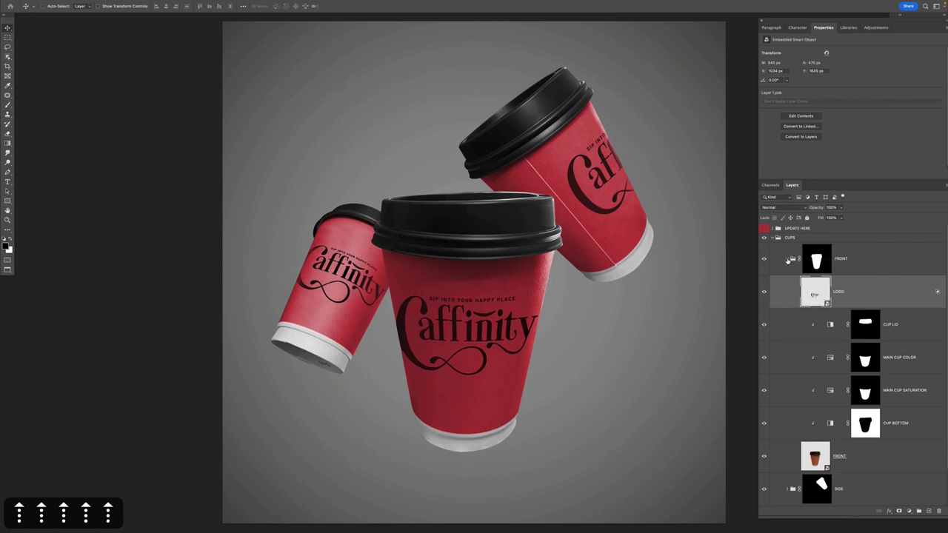
- Collapse the FRONT and CUPS groups and save the mockup document
{"action": "left_click", "coordinate": [787, 259]}
{"action": "left_click", "coordinate": [773, 237]}
{"action": "key", "text": "v"}
{"action": "key", "text": "super+0"}
{"action": "key", "text": "super+s"}
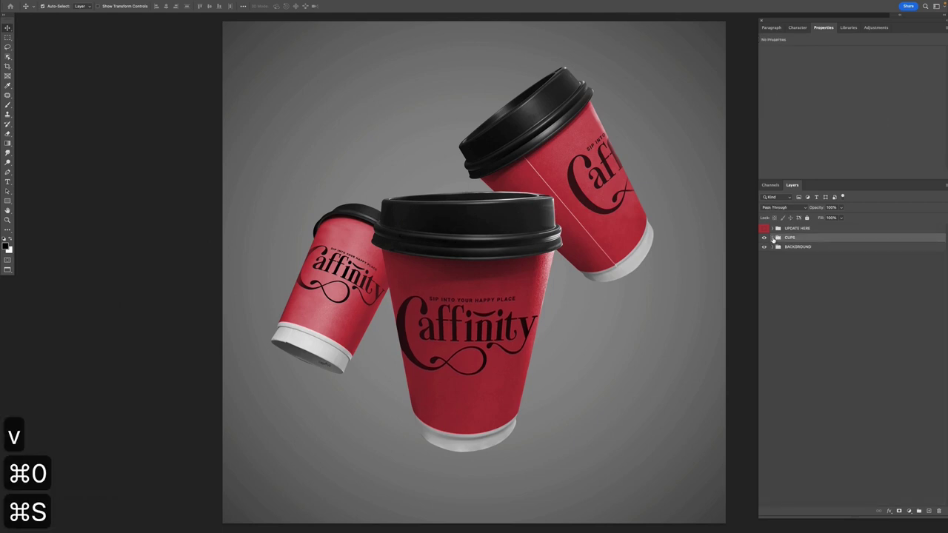
{"action": "left_click", "coordinate": [771, 239]}
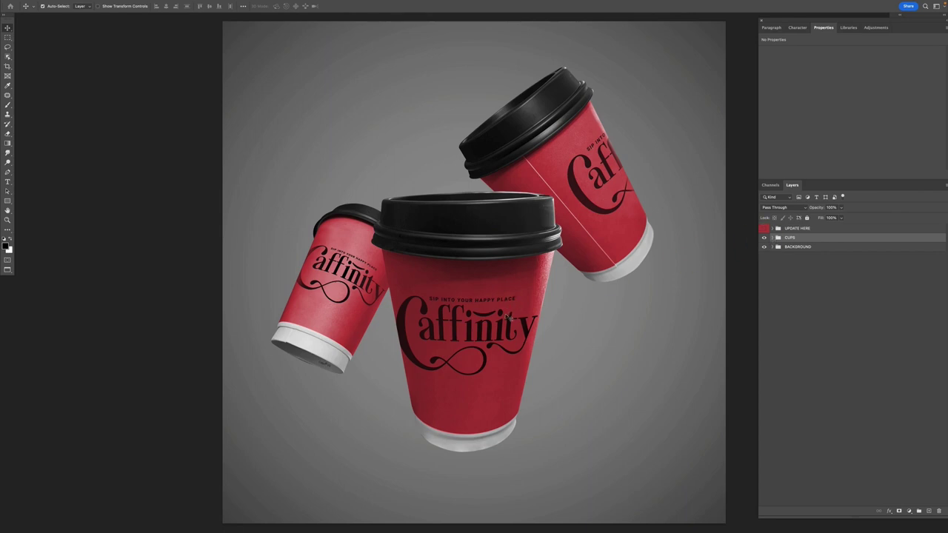
{"action": "mouse_move", "coordinate": [396, 403]}
{"action": "left_mouse_down"}
{"action": "mouse_move", "coordinate": [265, 393]}
{"action": "mouse_move", "coordinate": [258, 425]}
{"action": "mouse_move", "coordinate": [357, 422]}
{"action": "mouse_move", "coordinate": [351, 417]}
{"action": "mouse_move", "coordinate": [470, 321]}
{"action": "mouse_move", "coordinate": [504, 333]}
{"action": "mouse_move", "coordinate": [413, 340]}
{"action": "mouse_move", "coordinate": [493, 367]}
{"action": "mouse_move", "coordinate": [450, 354]}
{"action": "mouse_move", "coordinate": [660, 172]}
{"action": "mouse_move", "coordinate": [560, 256]}
{"action": "mouse_move", "coordinate": [772, 236]}
{"action": "left_mouse_up"}
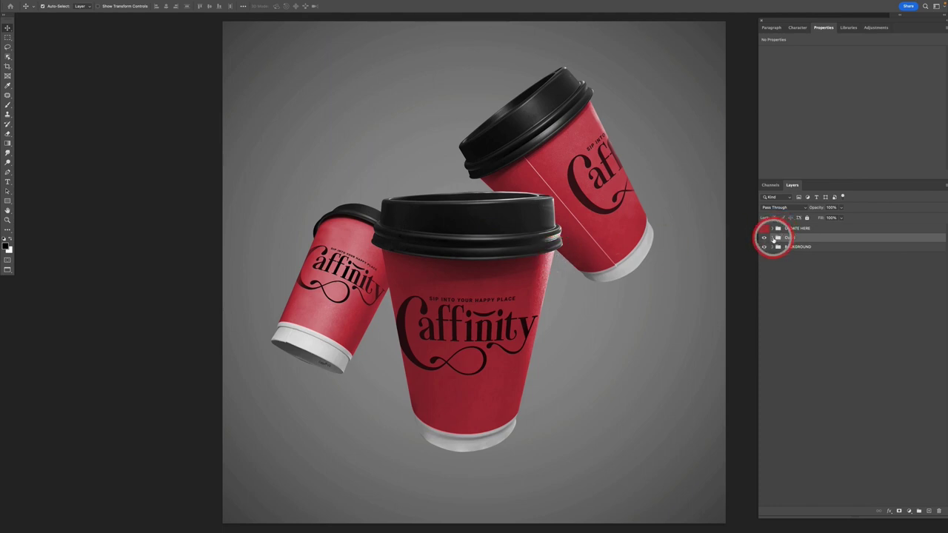
- Expand the CUPS group and add a new layer directly above the SIDE group
{"action": "left_click", "coordinate": [772, 237]}
{"action": "left_click", "coordinate": [861, 290]}
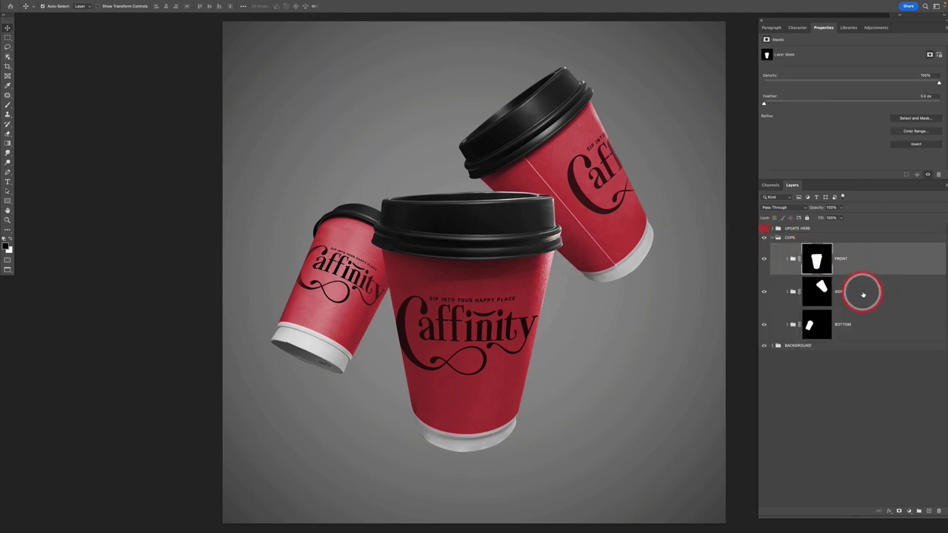
{"action": "key", "text": "alt+shift+super+n"}
- Make an elliptical selection about 587 × 333 px around the front cup's base, fill it with black and deselect
{"action": "key", "text": "m"}
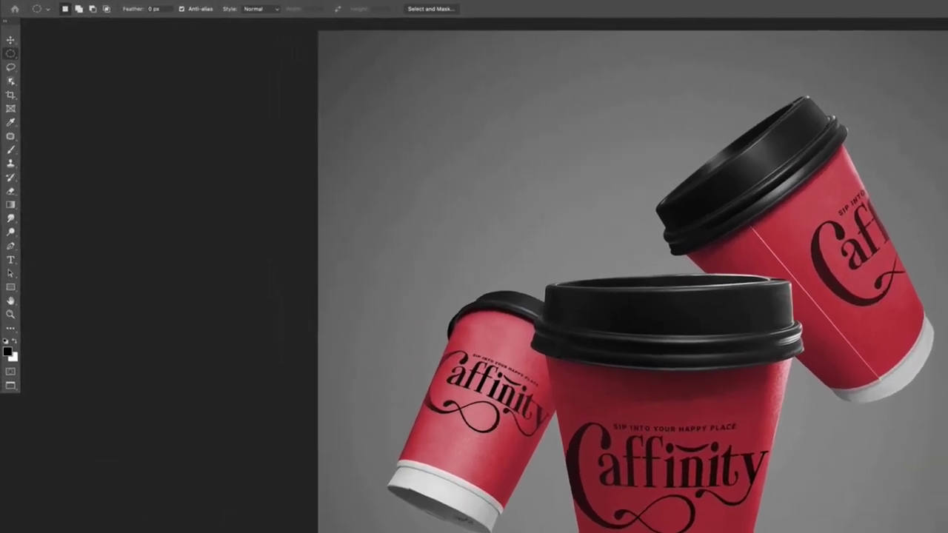
{"action": "left_click", "coordinate": [7, 58]}
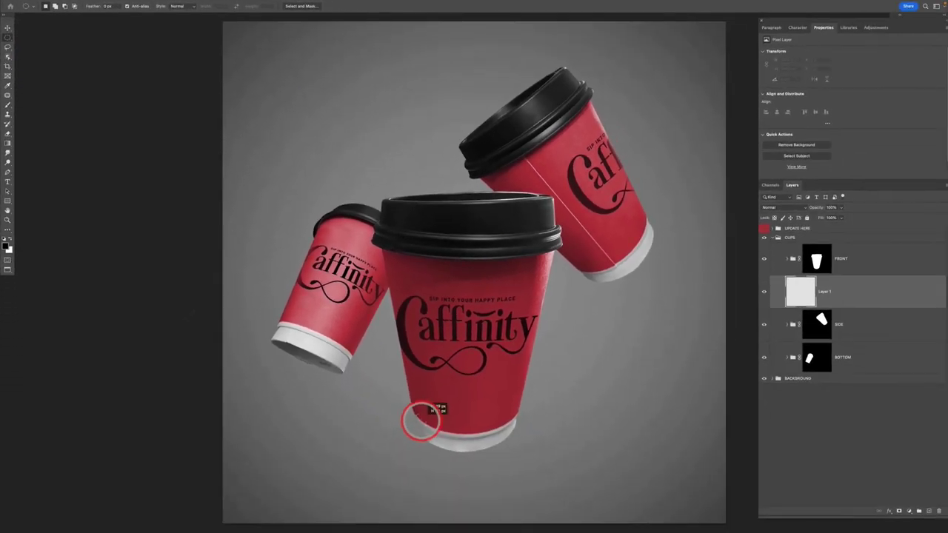
{"action": "left_click_drag", "start_coordinate": [416, 411], "coordinate": [515, 450]}
{"action": "key", "text": "space"}
{"action": "key", "text": "space"}
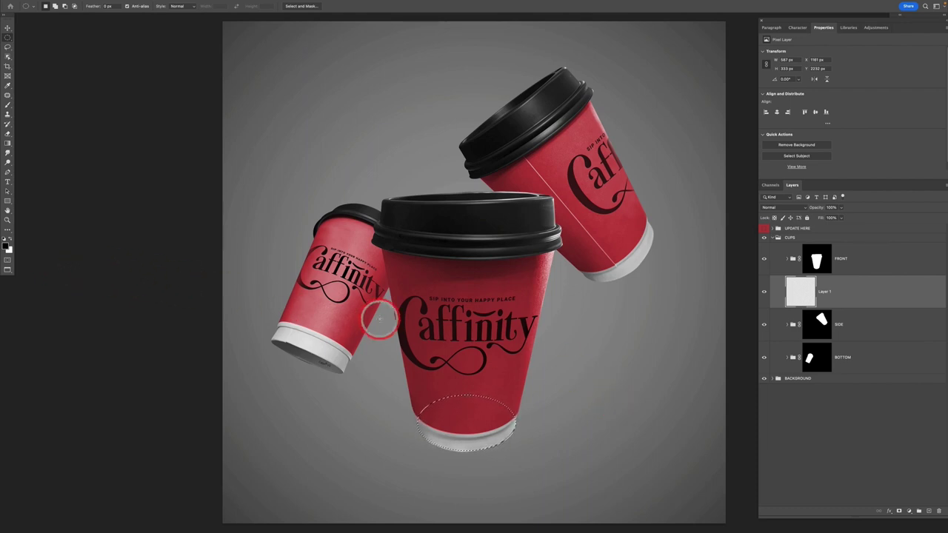
{"action": "key", "text": "alt+BackSpace"}
{"action": "key", "text": "super+d"}
{"action": "key", "text": "v"}
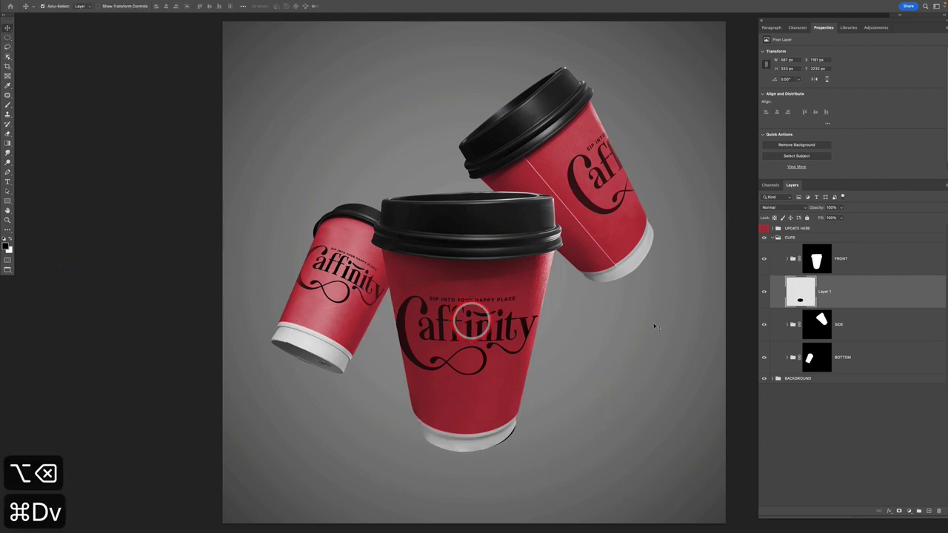
- Convert the black ellipse layer to a smart object and apply a Gaussian Blur with a small radius
{"action": "mouse_move", "coordinate": [828, 287]}
{"action": "left_mouse_down"}
{"action": "mouse_move", "coordinate": [793, 303]}
{"action": "mouse_move", "coordinate": [872, 286]}
{"action": "mouse_move", "coordinate": [829, 285]}
{"action": "mouse_move", "coordinate": [829, 294]}
{"action": "mouse_move", "coordinate": [895, 292]}
{"action": "left_mouse_up"}
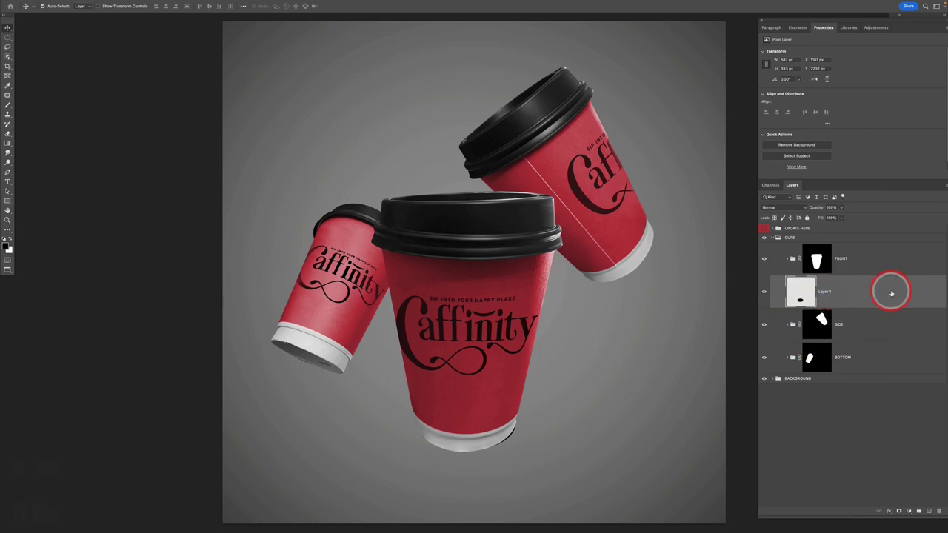
{"action": "right_click", "coordinate": [895, 293]}
{"action": "left_click", "coordinate": [862, 279]}
{"action": "key", "text": "v"}
{"action": "left_click", "coordinate": [171, 5]}
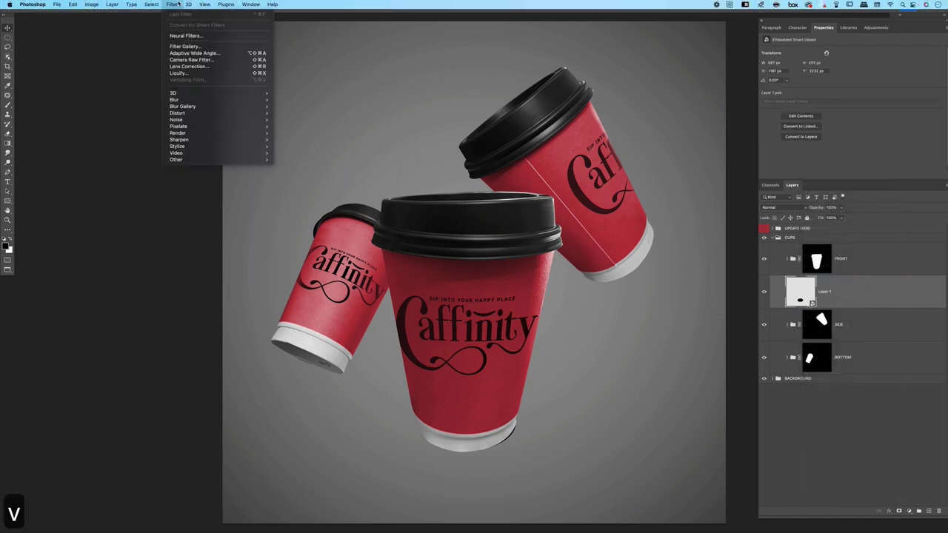
{"action": "mouse_move", "coordinate": [191, 101]}
{"action": "left_click", "coordinate": [297, 126]}
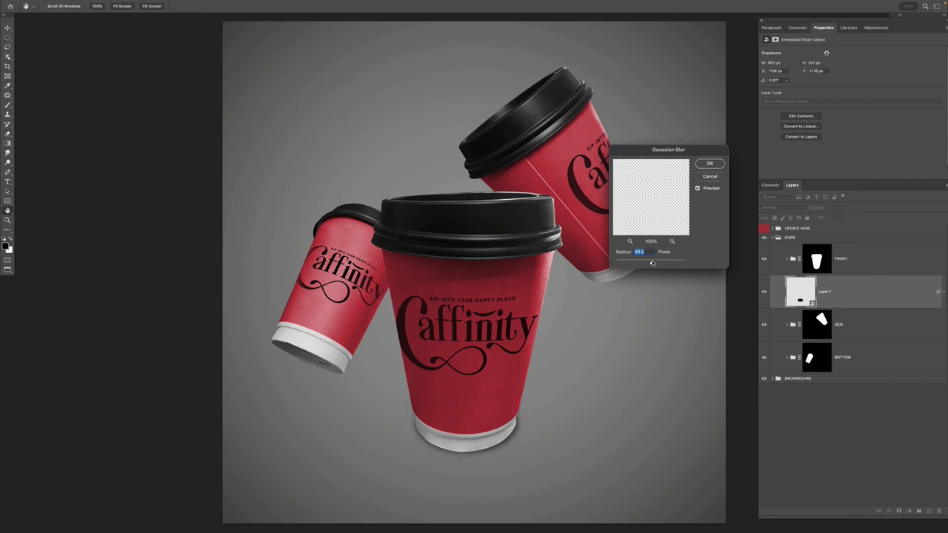
{"action": "left_click_drag", "start_coordinate": [655, 263], "coordinate": [638, 263]}
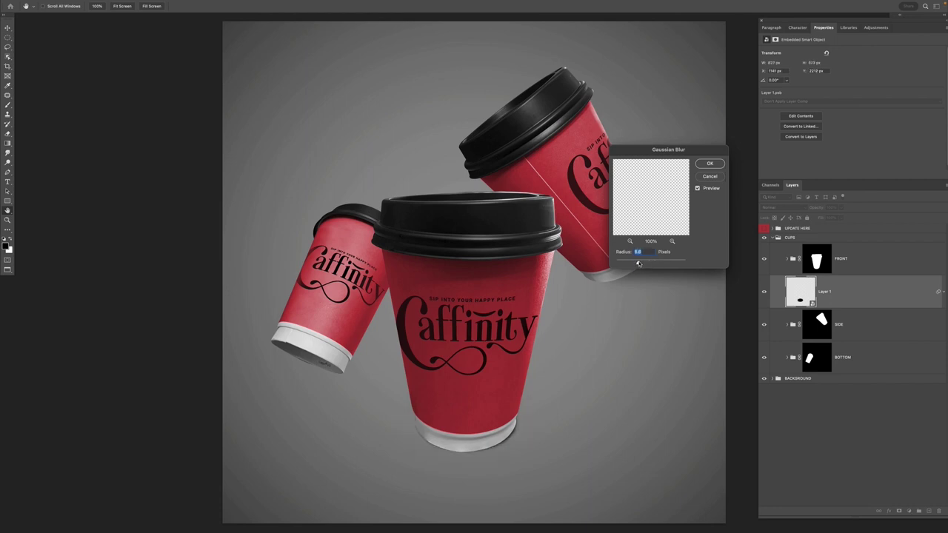
{"action": "left_click", "coordinate": [709, 165]}
{"action": "key", "text": "v"}
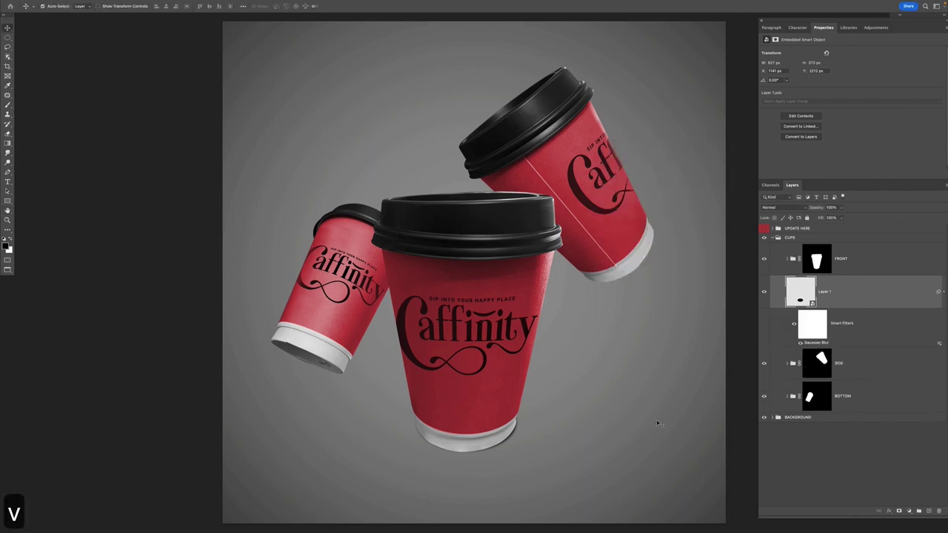
- Nudge the blurred ellipse slightly left and down so it sits beneath the front cup's base
{"action": "key", "text": "Left"}
{"action": "key", "text": "Left"}
{"action": "key", "text": "Left"}
{"action": "key", "text": "Down"}
{"action": "key", "text": "Down"}
{"action": "key", "text": "Down"}
{"action": "key", "text": "Down"}
{"action": "key", "text": "Down"}
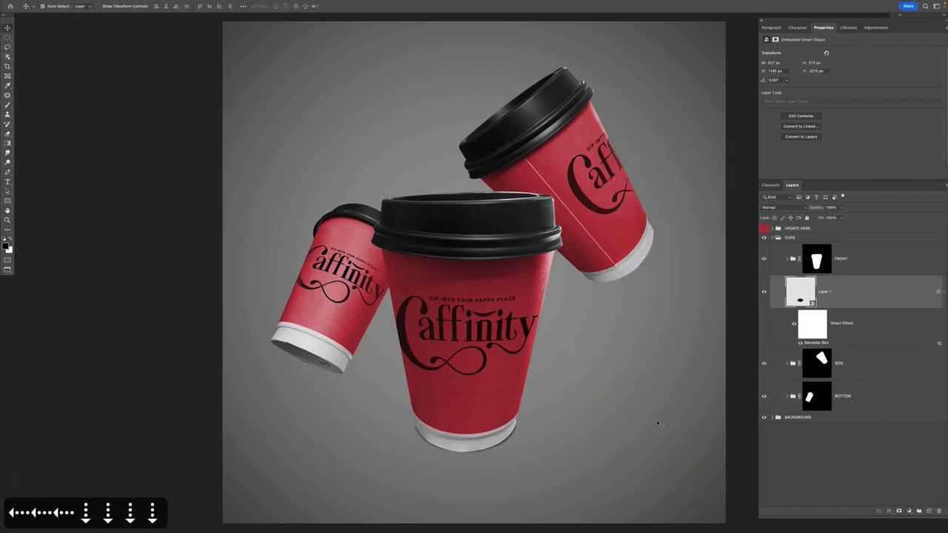
- Stretch the blurred ellipse slightly downward and nudge it farther below the front cup
{"action": "key", "text": "super+t"}
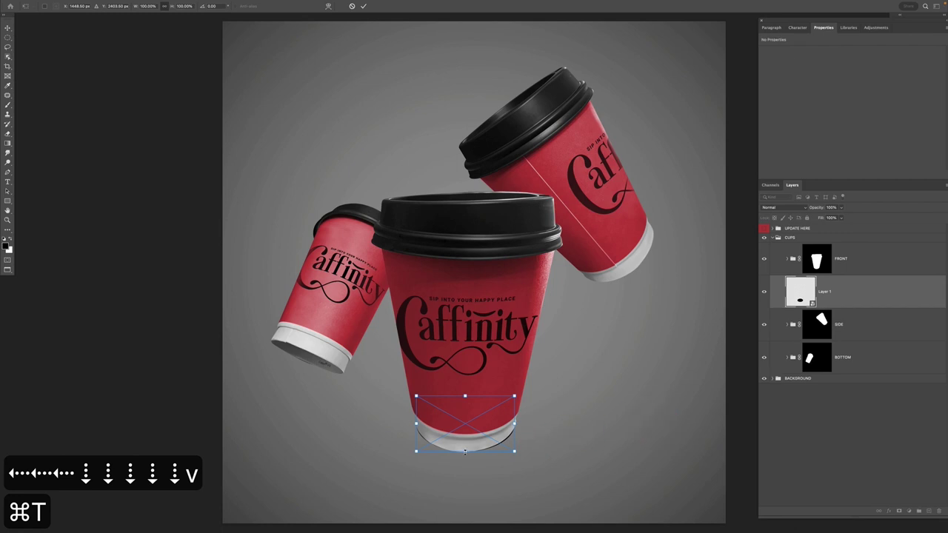
{"action": "left_click_drag", "start_coordinate": [465, 451], "coordinate": [465, 457]}
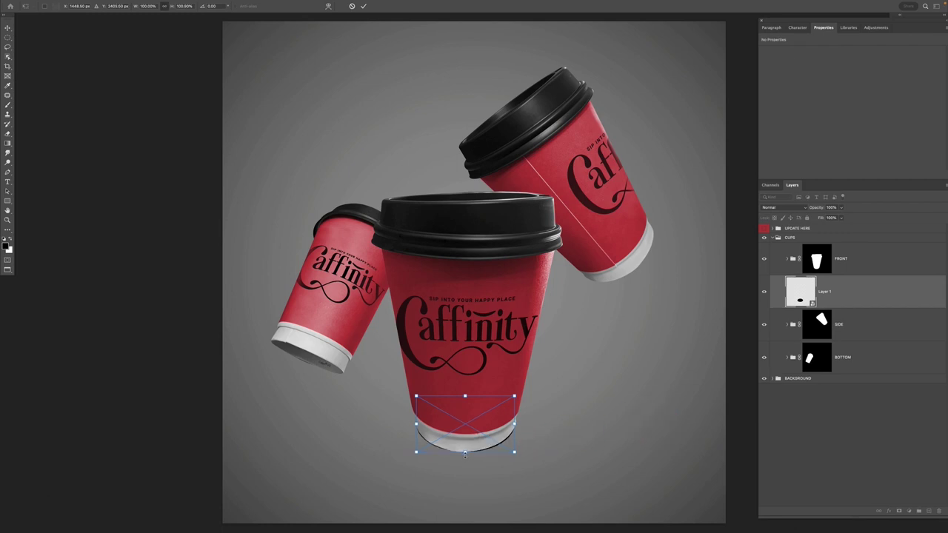
{"action": "key", "text": "Return"}
{"action": "key", "text": "Down"}
{"action": "key", "text": "Down"}
{"action": "key", "text": "Down"}
{"action": "key", "text": "Down"}
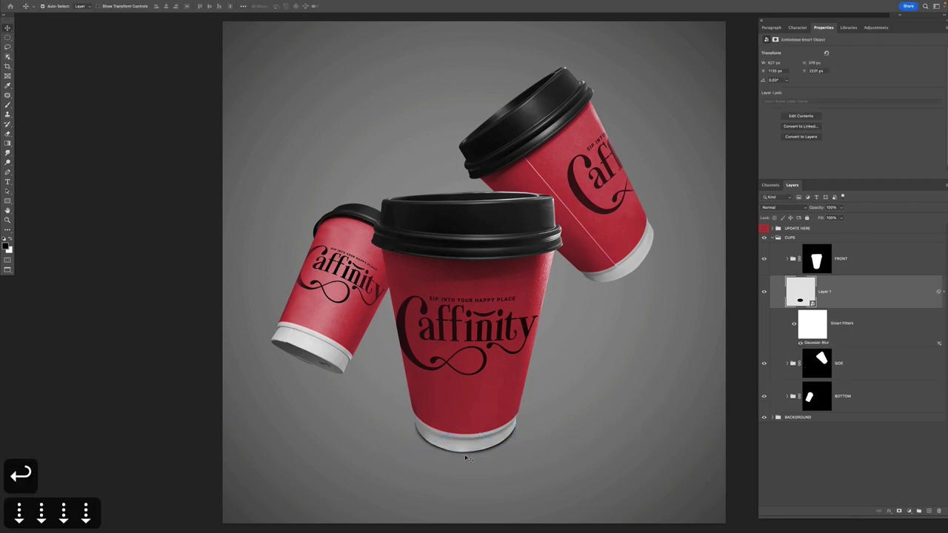
- Set the blurred ellipse layer's opacity to 50% and nudge it back up under the front cup
{"action": "key", "text": "v"}
{"action": "key", "text": "5"}
{"action": "key", "text": "Up"}
{"action": "key", "text": "Up"}
{"action": "key", "text": "Up"}
{"action": "key", "text": "Up"}
{"action": "key", "text": "Up"}
{"action": "key", "text": "Up"}
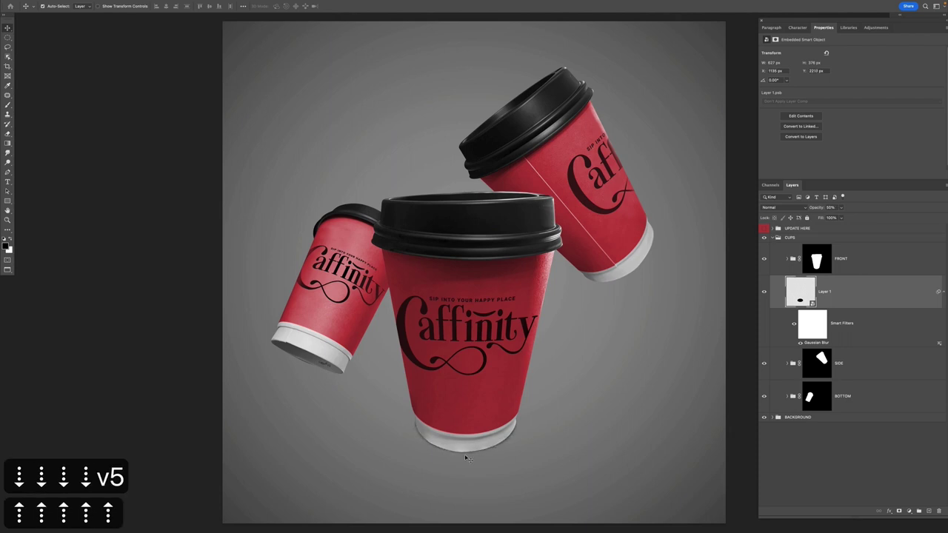
- Add a new layer above Layer 1 and paint a soft black shadow around the front cup's base with a large brush at 20% opacity
{"action": "key", "text": "super+minus"}
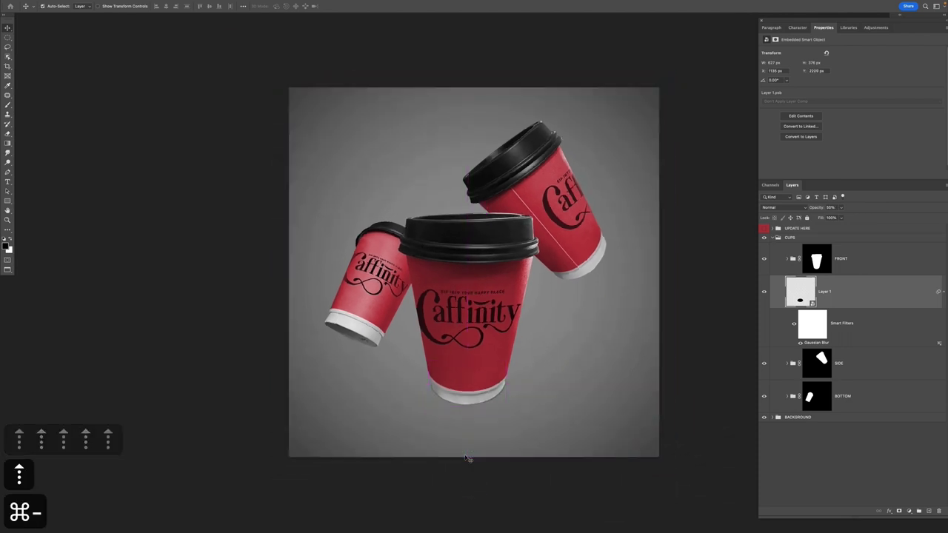
{"action": "key", "text": "alt+shift+super+n"}
{"action": "key", "text": "b"}
{"action": "key", "text": "bracketright"}
{"action": "key", "text": "bracketright"}
{"action": "key", "text": "bracketright"}
{"action": "key", "text": "bracketright"}
{"action": "key", "text": "bracketright"}
{"action": "key", "text": "bracketright"}
{"action": "key", "text": "bracketright"}
{"action": "key", "text": "bracketright"}
{"action": "key", "text": "bracketright"}
{"action": "key", "text": "bracketright"}
{"action": "key", "text": "bracketright"}
{"action": "key", "text": "bracketright"}
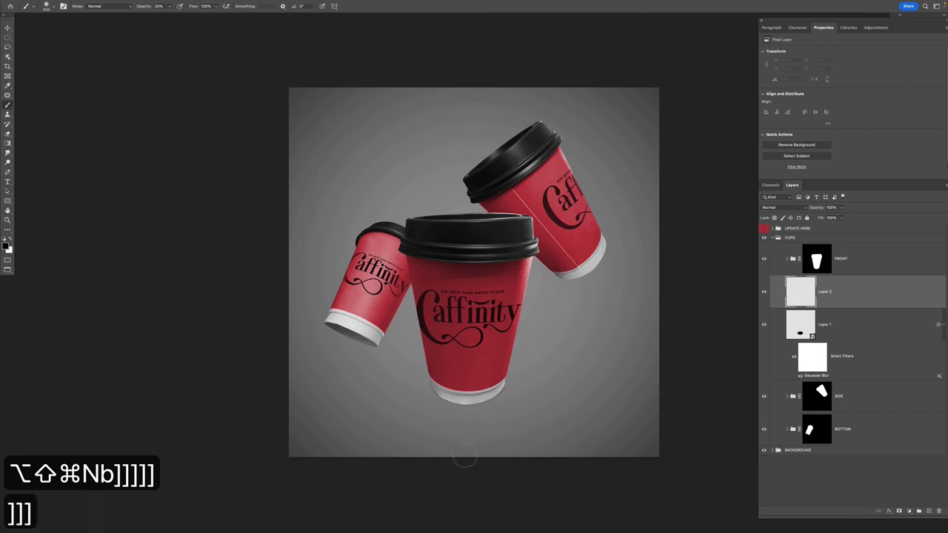
{"action": "key", "text": "shift+bracketleft"}
{"action": "left_click", "coordinate": [444, 385]}
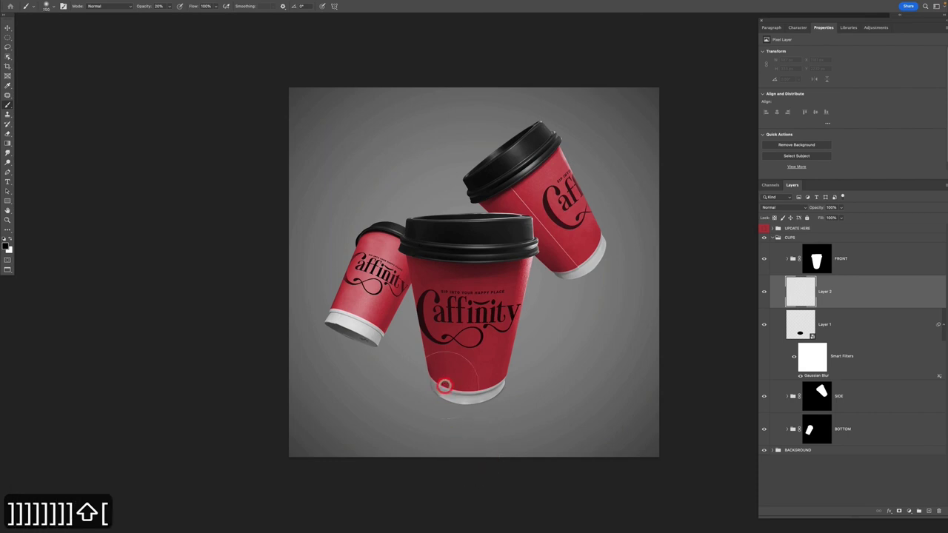
{"action": "key", "text": "bracketleft"}
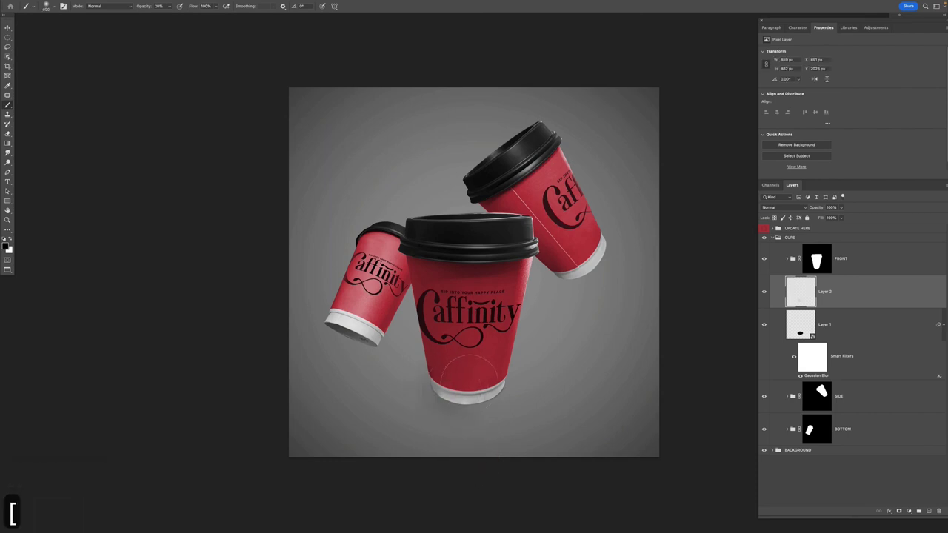
{"action": "mouse_move", "coordinate": [474, 373]}
{"action": "left_mouse_down"}
{"action": "mouse_move", "coordinate": [482, 374]}
{"action": "mouse_move", "coordinate": [443, 387]}
{"action": "left_mouse_up"}
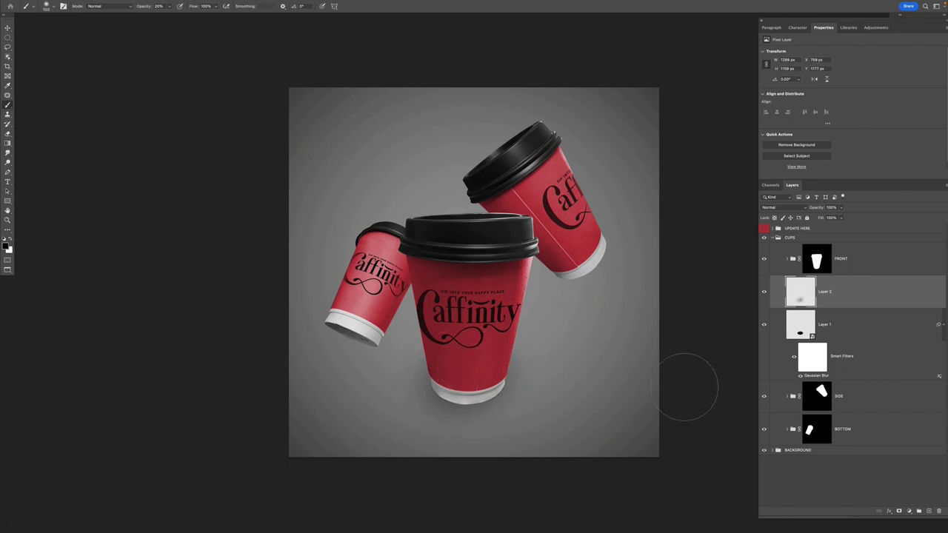
- Add a layer mask to the painted shadow layer and brush black below the cup to fade the shadow's lower part
{"action": "left_click", "coordinate": [898, 510]}
{"action": "key", "text": "bracketleft"}
{"action": "key", "text": "bracketleft"}
{"action": "key", "text": "bracketleft"}
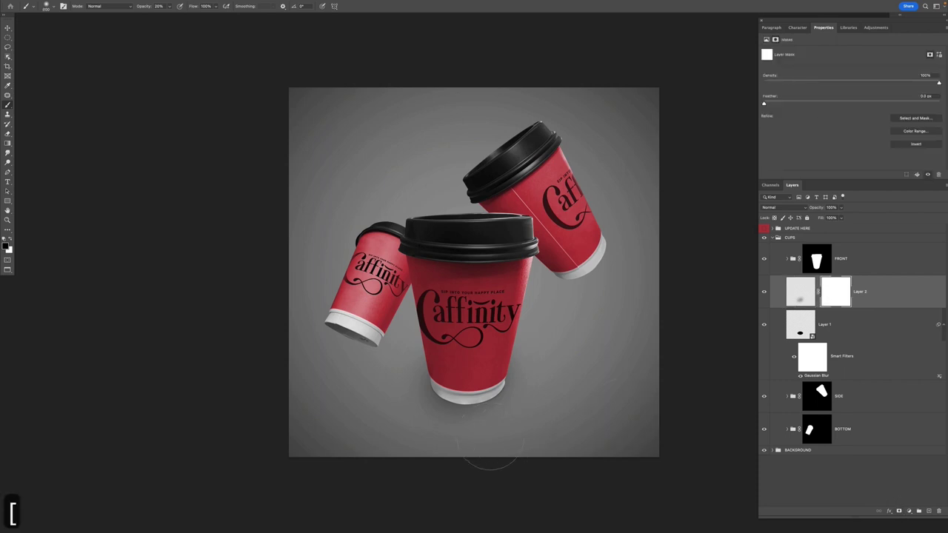
{"action": "mouse_move", "coordinate": [407, 422]}
{"action": "left_mouse_down"}
{"action": "mouse_move", "coordinate": [507, 415]}
{"action": "mouse_move", "coordinate": [375, 413]}
{"action": "mouse_move", "coordinate": [582, 412]}
{"action": "mouse_move", "coordinate": [370, 414]}
{"action": "mouse_move", "coordinate": [578, 425]}
{"action": "left_mouse_up"}
- Hide the blurred ellipse layer, Layer 1, to compare the result and delete it
{"action": "left_click", "coordinate": [796, 327]}
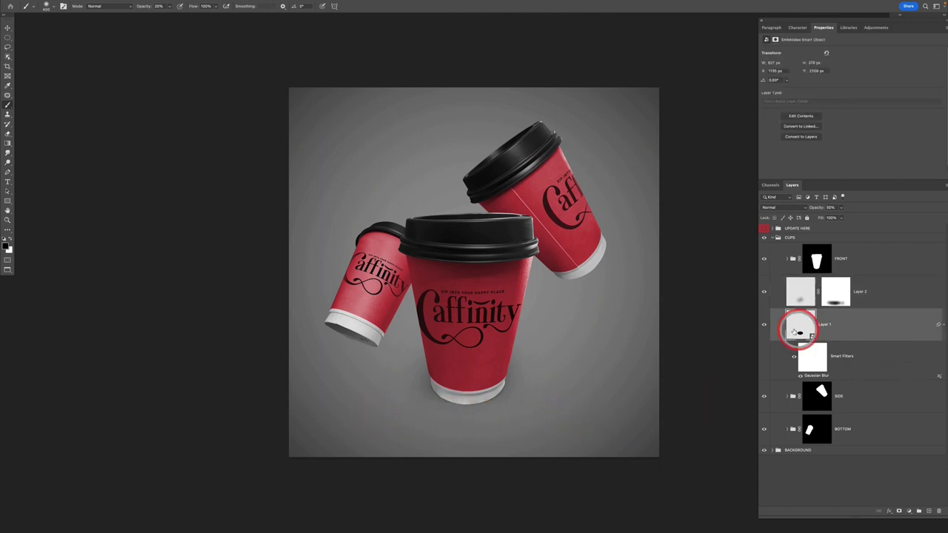
{"action": "left_click", "coordinate": [764, 328]}
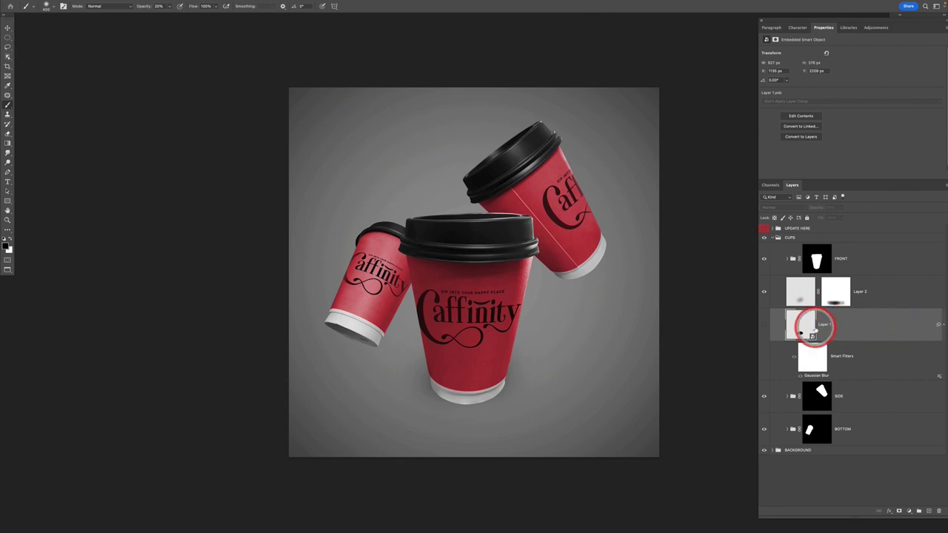
{"action": "left_click_drag", "start_coordinate": [901, 326], "coordinate": [934, 490]}
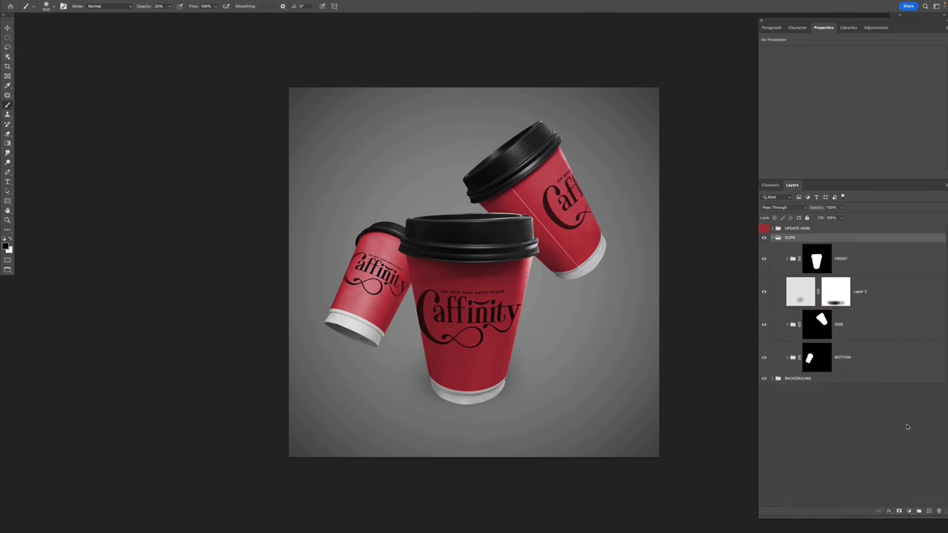
- Rename the masked shadow layer as FRONT CUP SHADOW
{"action": "double_click", "coordinate": [860, 292]}
{"action": "type", "text": "FRON"}
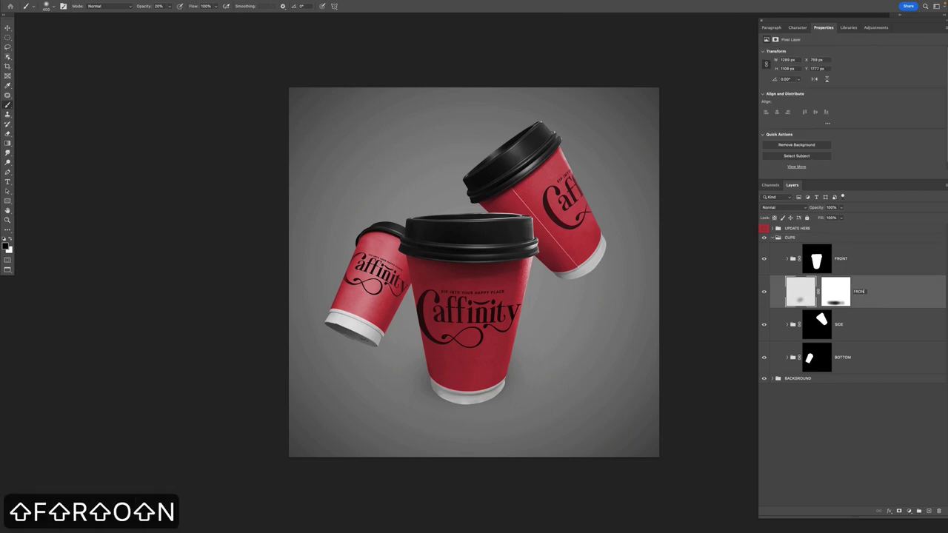
{"action": "type", "text": "T CUP SHADOW"}
{"action": "key", "text": "Return"}
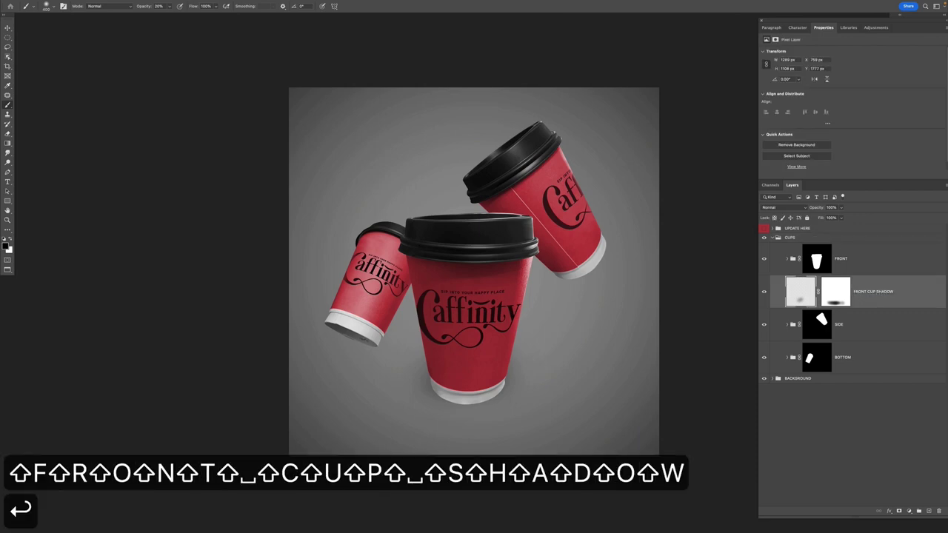
{"action": "left_click", "coordinate": [855, 288]}
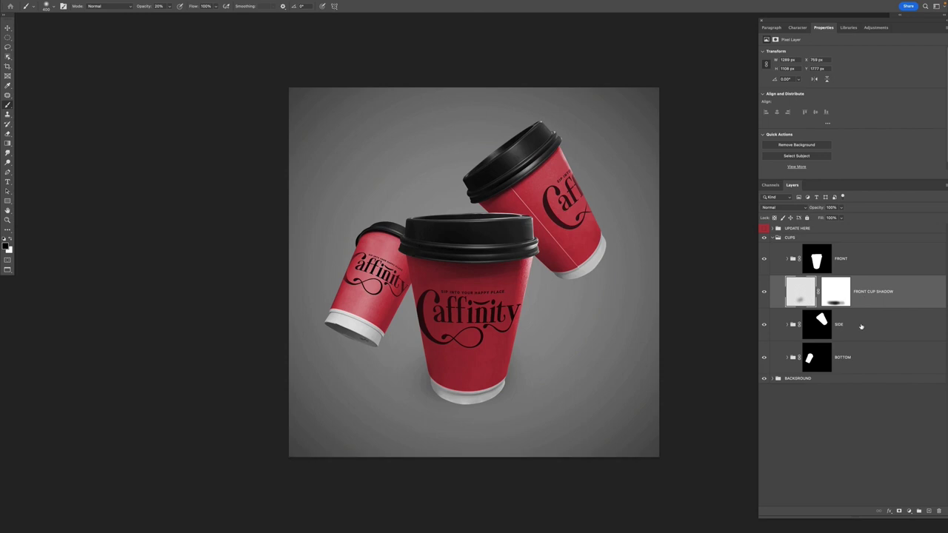
- Load the SIDE group's mask as a selection, fill it with black on a new layer above the group, and deselect
{"action": "left_click", "coordinate": [859, 326]}
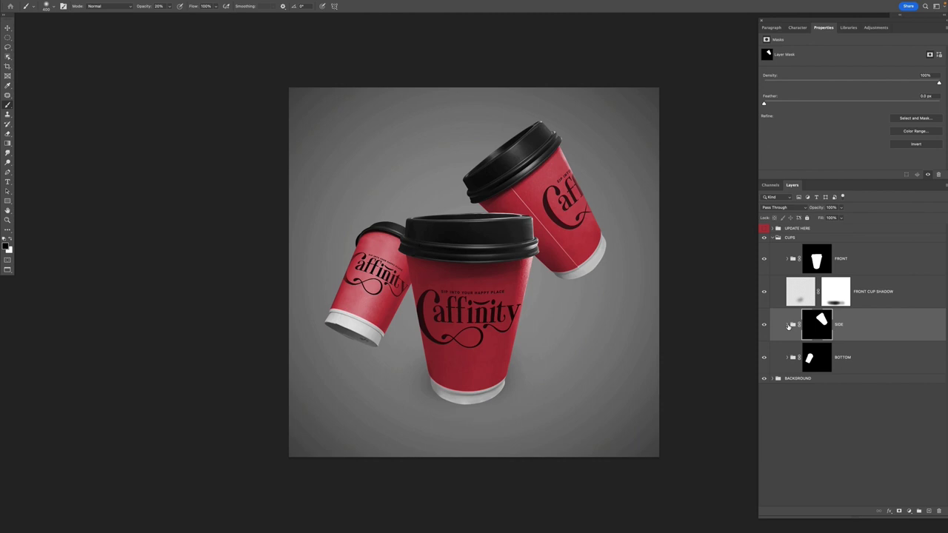
{"action": "left_click", "coordinate": [820, 322]}
{"action": "left_click", "coordinate": [821, 323], "text": "super"}
{"action": "left_click", "coordinate": [929, 510]}
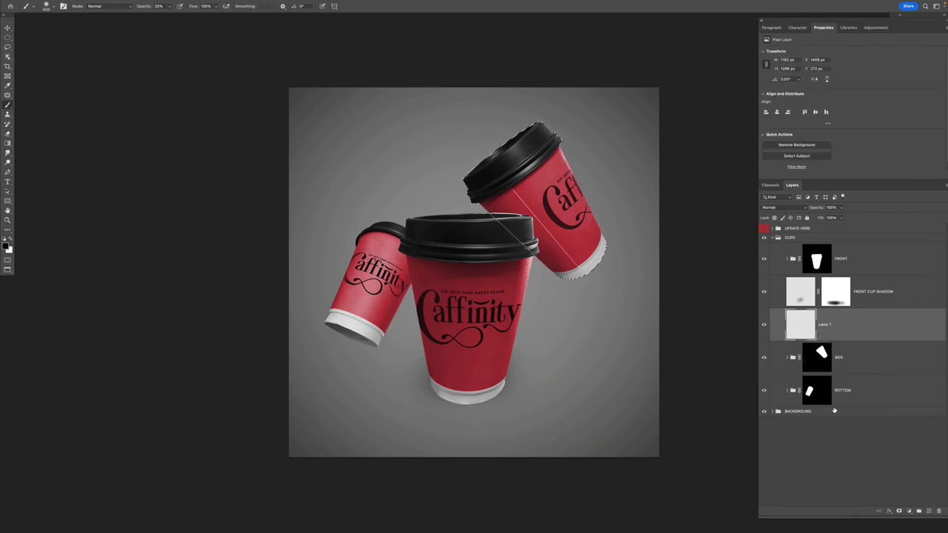
{"action": "key", "text": "alt+BackSpace"}
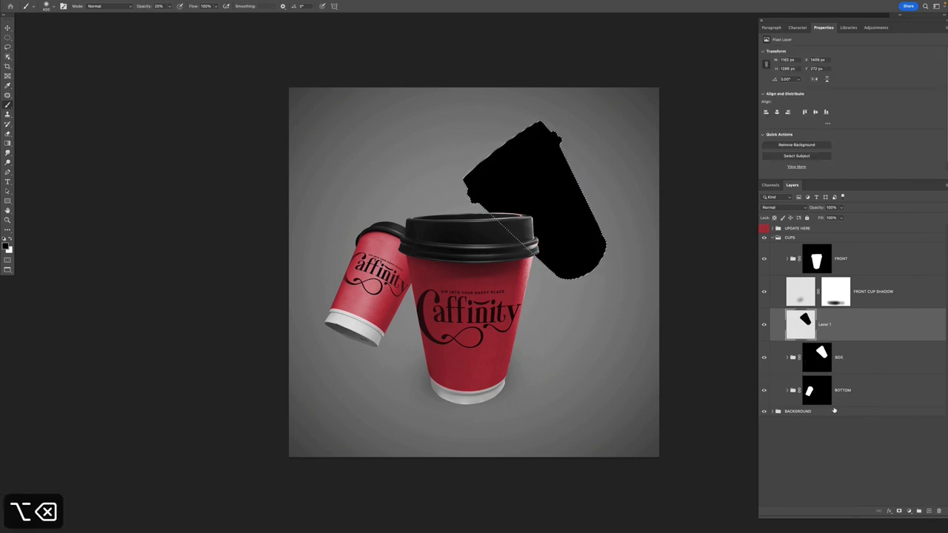
{"action": "key", "text": "super+d"}
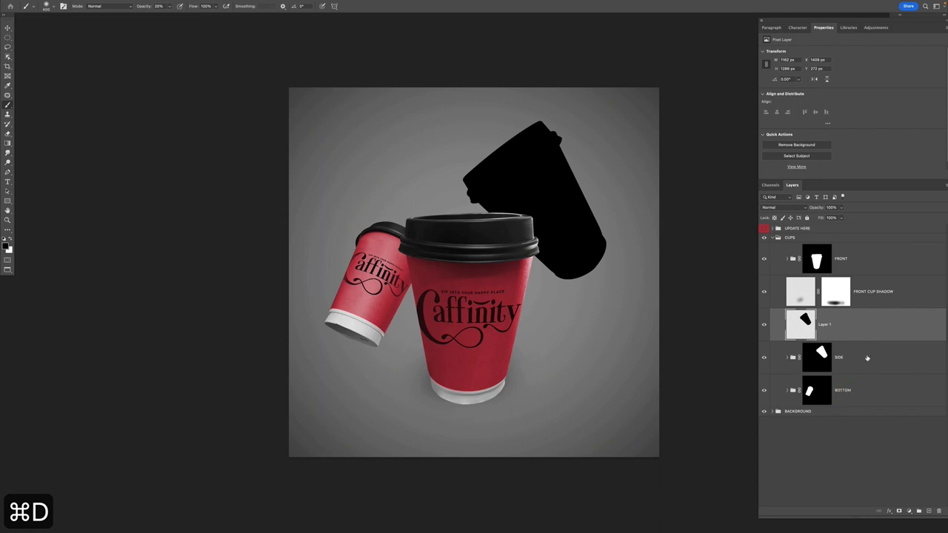
- Convert the black SIDE cup silhouette to a smart object, flip it vertically and place it directly below the side cup
{"action": "right_click", "coordinate": [872, 332]}
{"action": "left_click", "coordinate": [836, 276]}
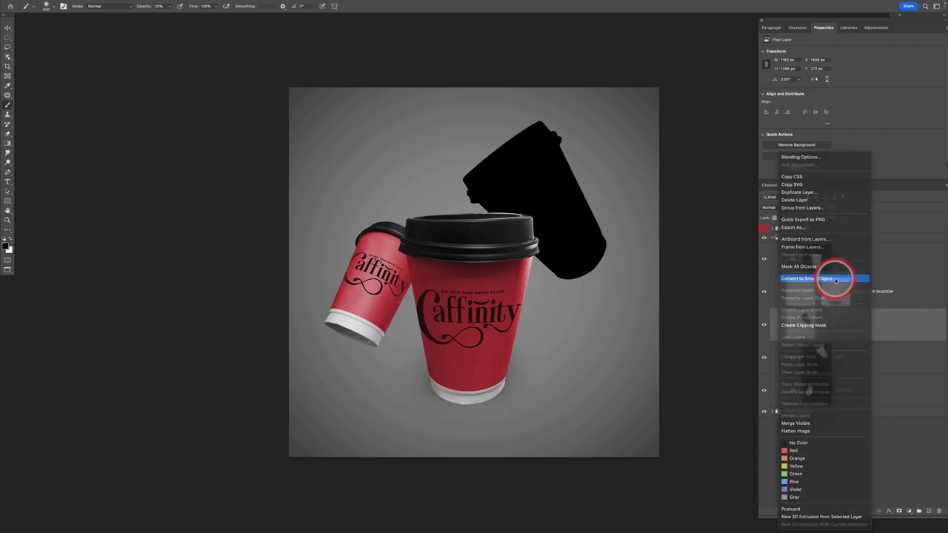
{"action": "key", "text": "v"}
{"action": "left_click", "coordinate": [548, 197]}
{"action": "key", "text": "super+t"}
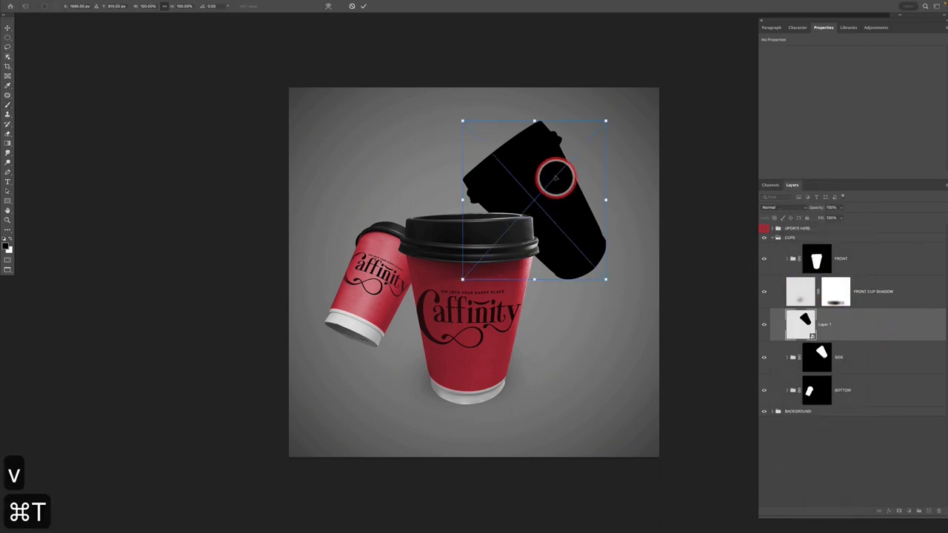
{"action": "right_click", "coordinate": [531, 165]}
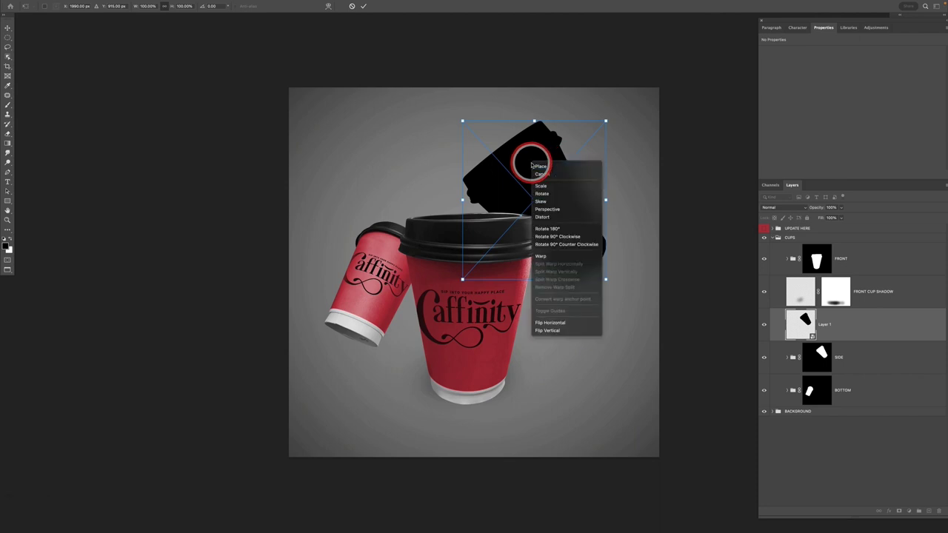
{"action": "left_click", "coordinate": [563, 331]}
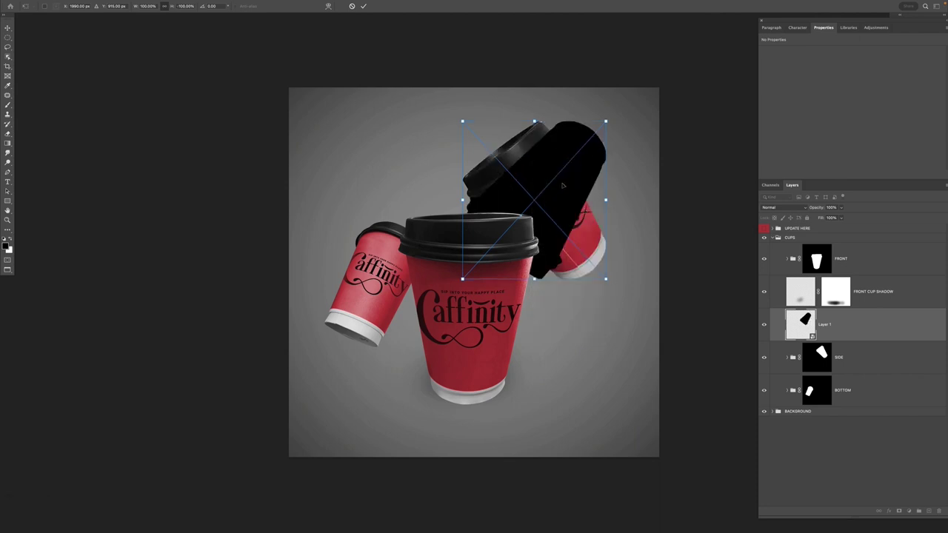
{"action": "left_click_drag", "start_coordinate": [584, 211], "coordinate": [584, 375]}
{"action": "key", "text": "Return"}
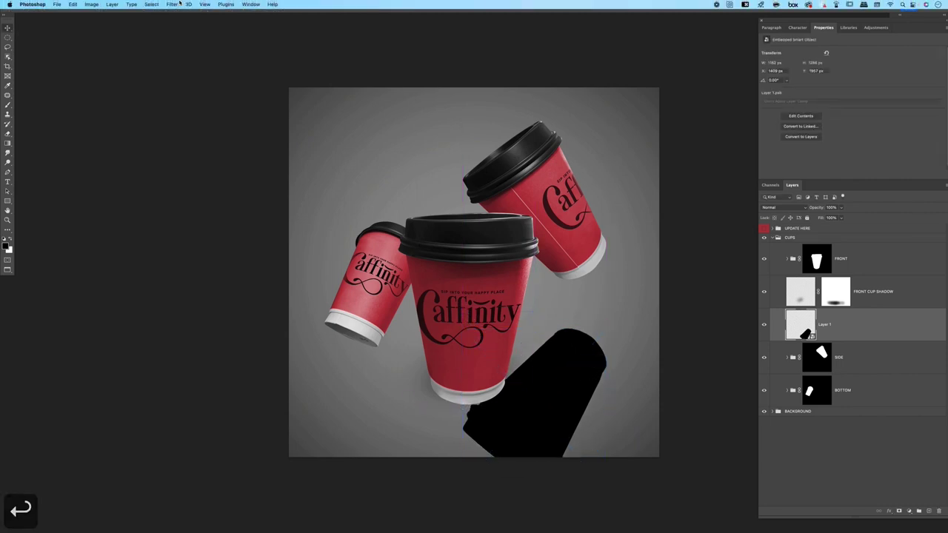
- Apply a Gaussian Blur with a 28.9-pixel radius to the side cup silhouette and lower its layer opacity to 34%
{"action": "left_click", "coordinate": [172, 4]}
{"action": "mouse_move", "coordinate": [196, 100]}
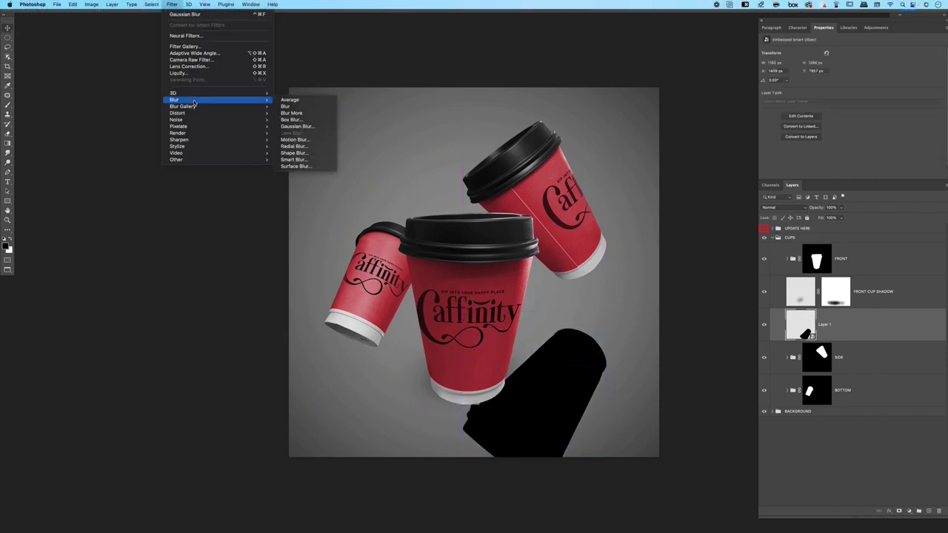
{"action": "left_click", "coordinate": [305, 126]}
{"action": "left_click_drag", "start_coordinate": [640, 264], "coordinate": [647, 264]}
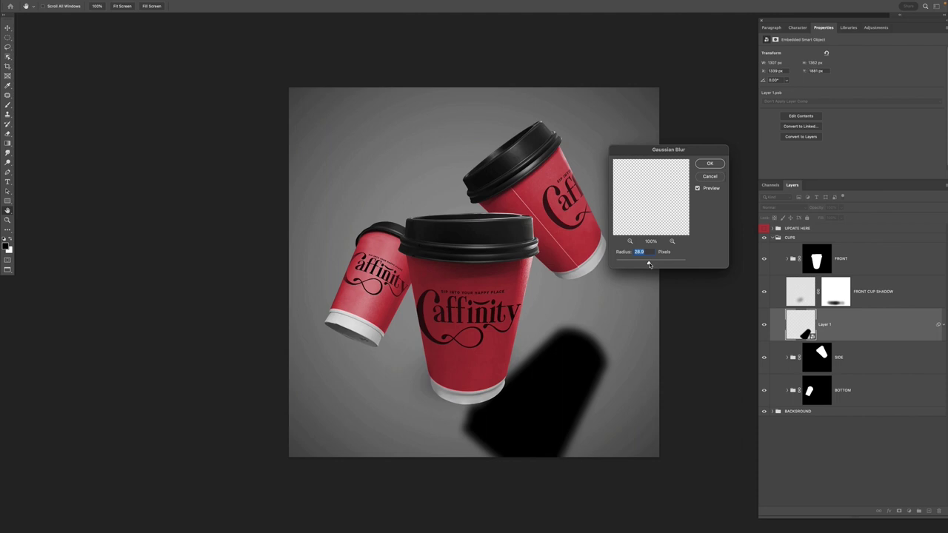
{"action": "left_click", "coordinate": [712, 164]}
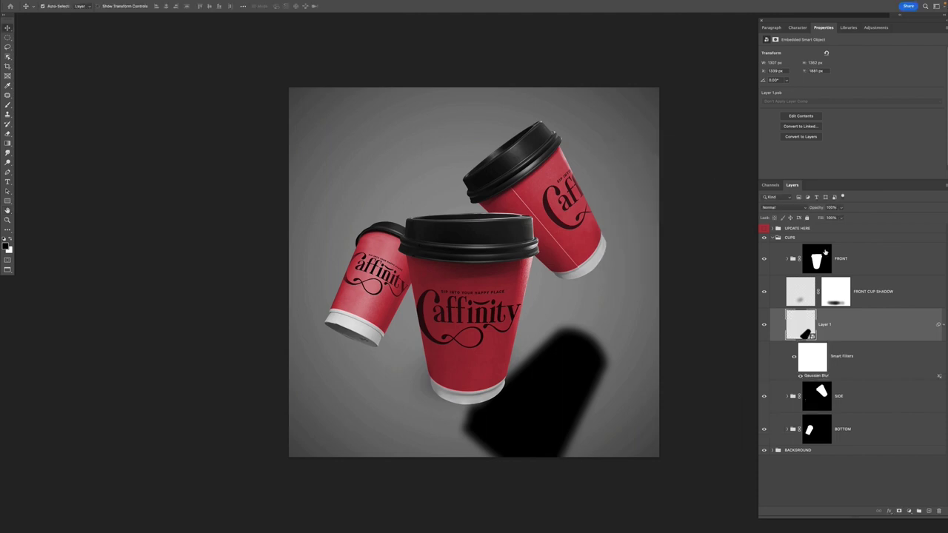
{"action": "left_click", "coordinate": [841, 219]}
{"action": "left_click_drag", "start_coordinate": [836, 218], "coordinate": [819, 218]}
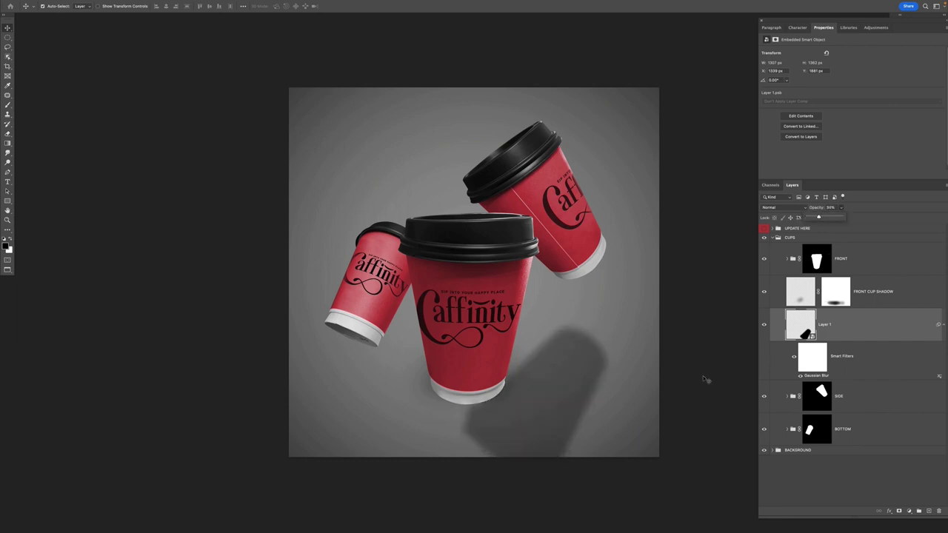
- Flatten the side cup's shadow to about half its height and shift it slightly up and to the right
{"action": "key", "text": "v"}
{"action": "key", "text": "super+t"}
{"action": "left_click_drag", "start_coordinate": [535, 487], "coordinate": [538, 401]}
{"action": "key", "text": "Return"}
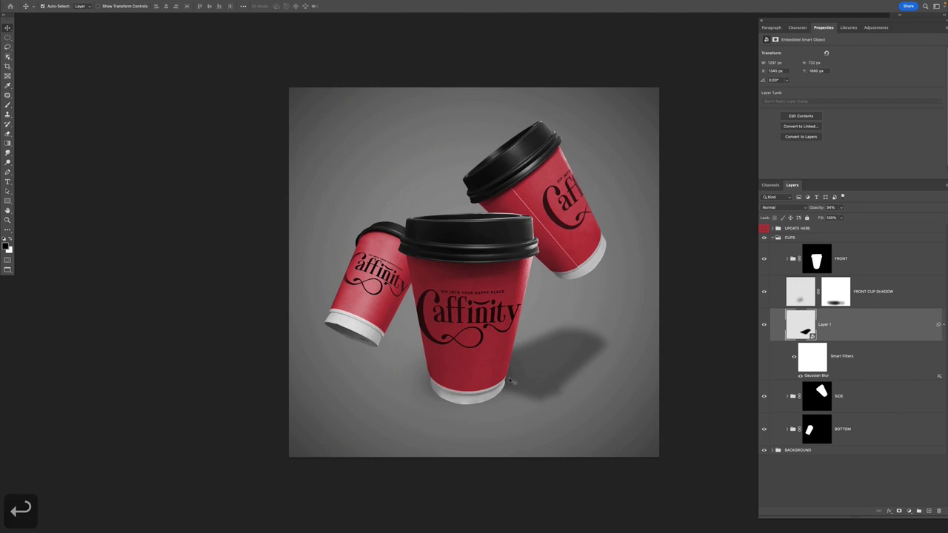
{"action": "key", "text": "v"}
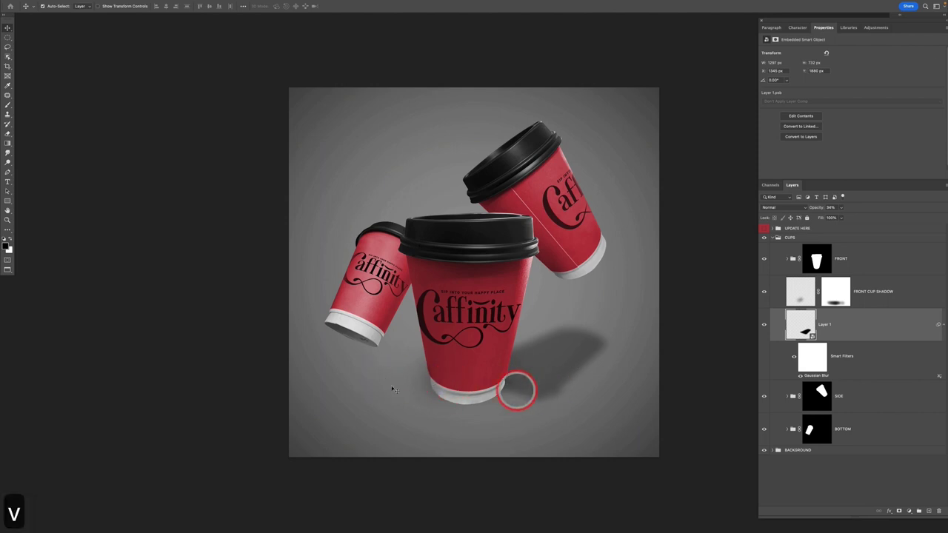
{"action": "key", "text": "v"}
{"action": "key", "text": "super+t"}
{"action": "left_click_drag", "start_coordinate": [571, 377], "coordinate": [582, 369]}
{"action": "key", "text": "Return"}
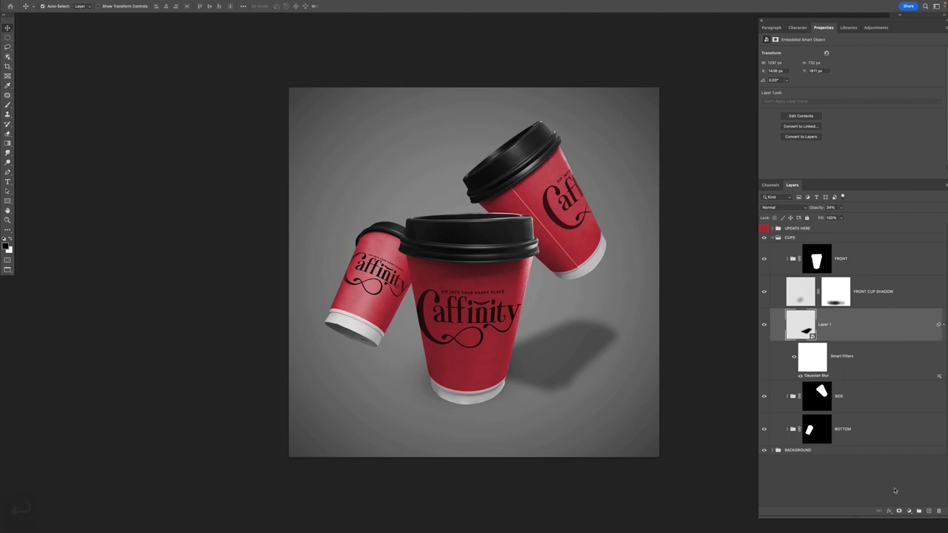
- Add a layer mask to the side cup's shadow and fade its part nearest the front cup with a large soft black brush
{"action": "left_click", "coordinate": [898, 511]}
{"action": "key", "text": "b"}
{"action": "key", "text": "bracketright"}
{"action": "key", "text": "bracketright"}
{"action": "key", "text": "bracketright"}
{"action": "key", "text": "bracketright"}
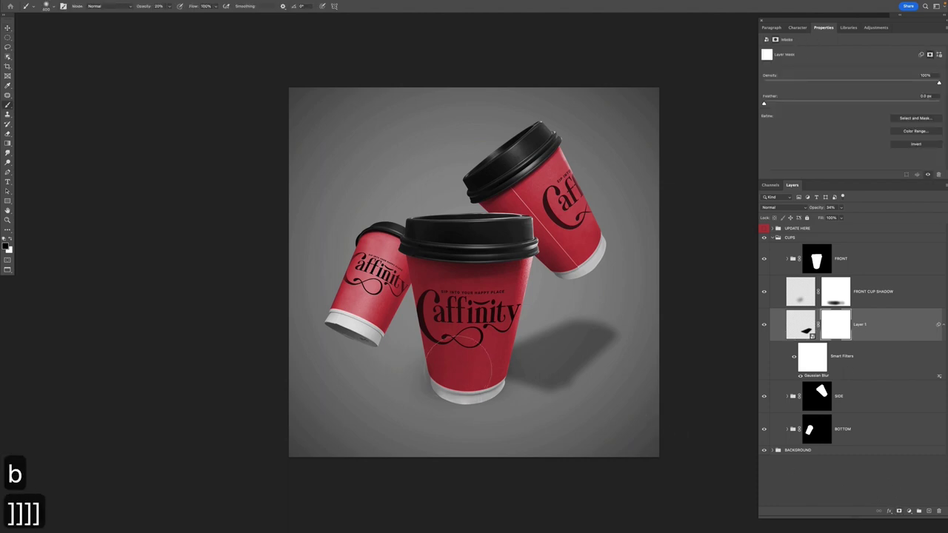
{"action": "left_click_drag", "start_coordinate": [492, 355], "coordinate": [520, 359]}
{"action": "key", "text": "bracketright"}
{"action": "key", "text": "bracketright"}
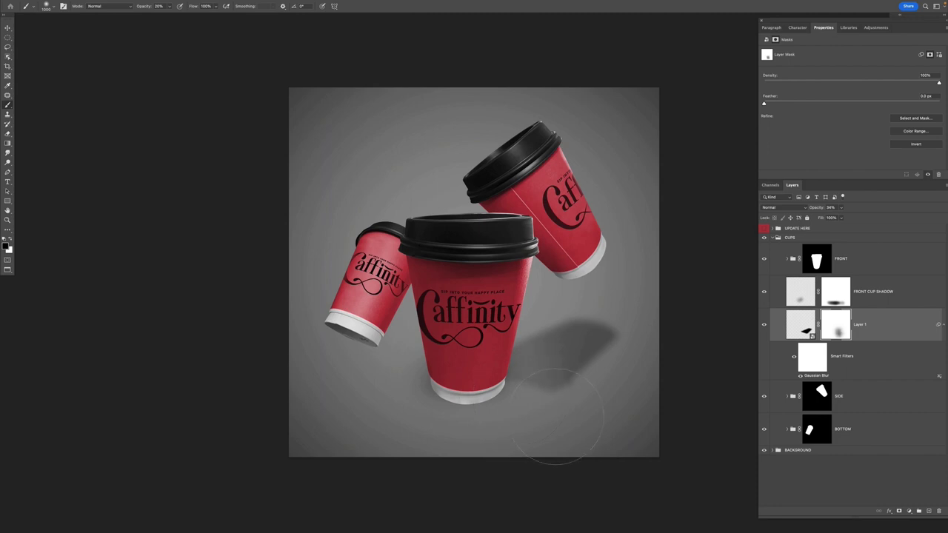
{"action": "mouse_move", "coordinate": [551, 407]}
{"action": "left_mouse_down"}
{"action": "mouse_move", "coordinate": [444, 361]}
{"action": "mouse_move", "coordinate": [476, 379]}
{"action": "left_mouse_up"}
{"action": "key", "text": "x"}
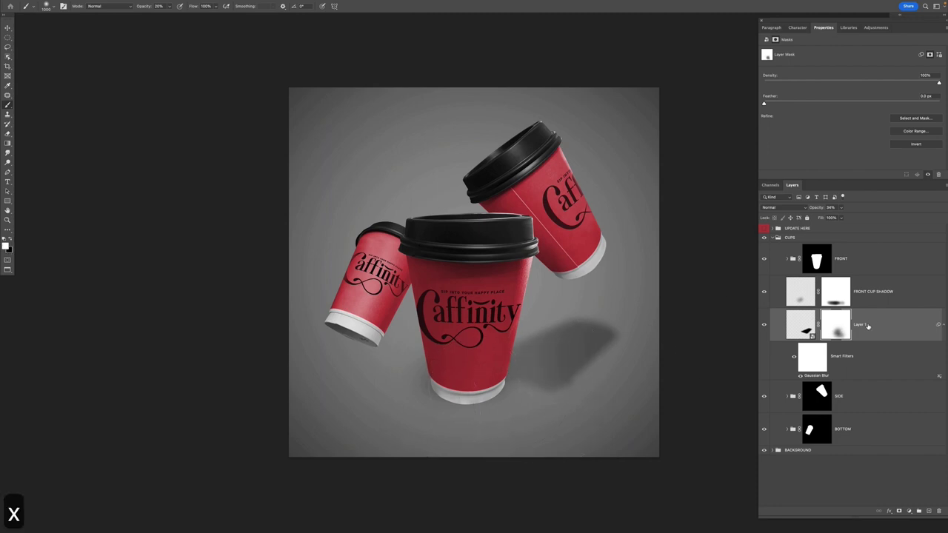
- Rename the masked shadow layer as SIDE CUP SHADOW and collapse its smart filters
{"action": "double_click", "coordinate": [862, 325]}
{"action": "type", "text": "S"}
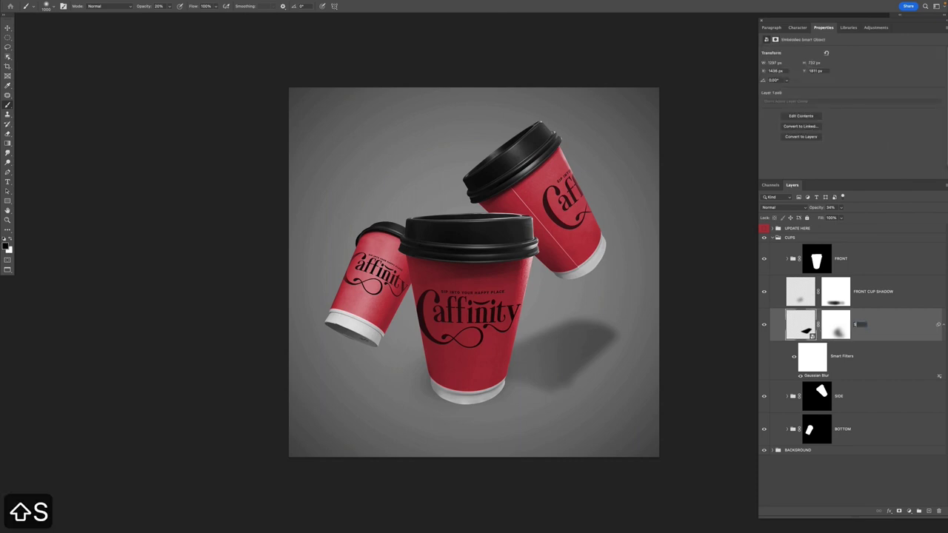
{"action": "type", "text": "IDE CUP SHADOW"}
{"action": "key", "text": "Return"}
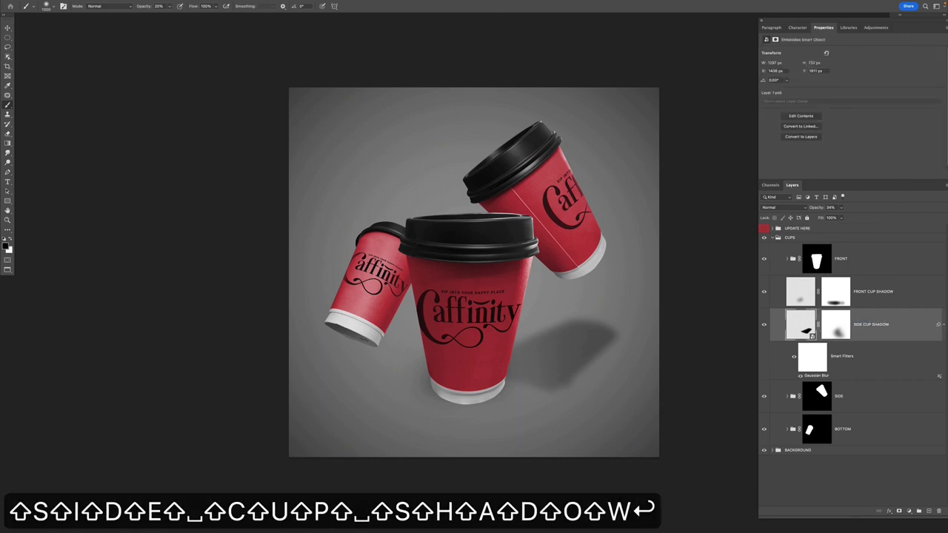
{"action": "key", "text": "v"}
{"action": "left_click", "coordinate": [940, 326]}
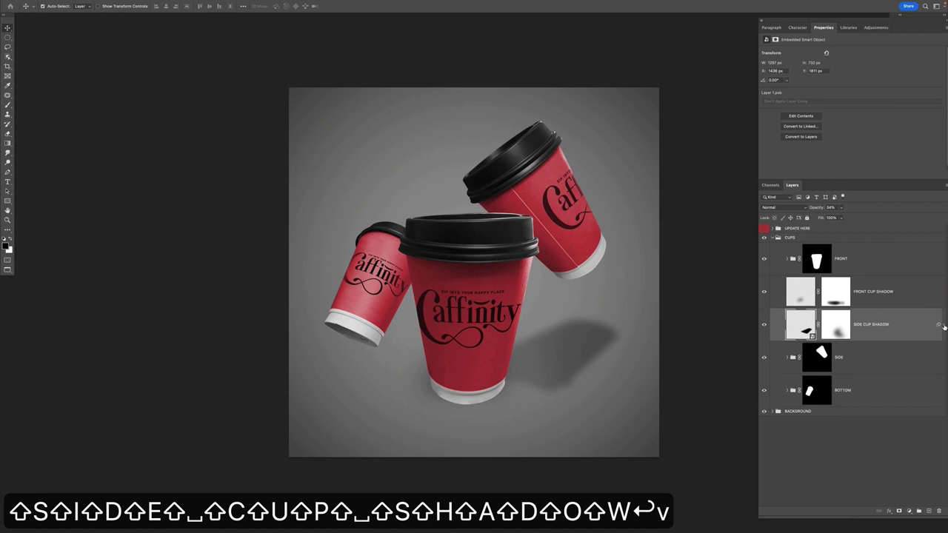
- Move the BOTTOM cup group straight up by about 73 px
{"action": "left_click", "coordinate": [828, 394]}
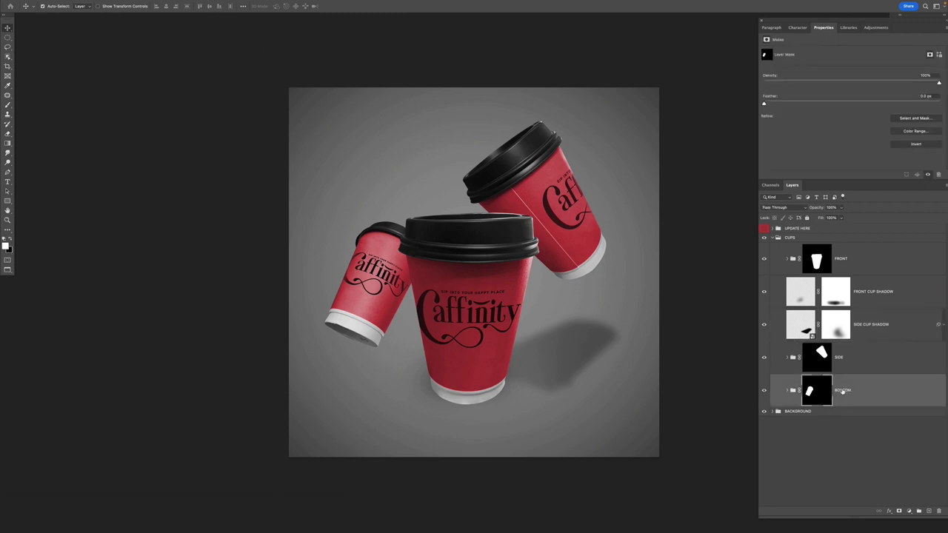
{"action": "key", "text": "v"}
{"action": "key", "text": "super+t"}
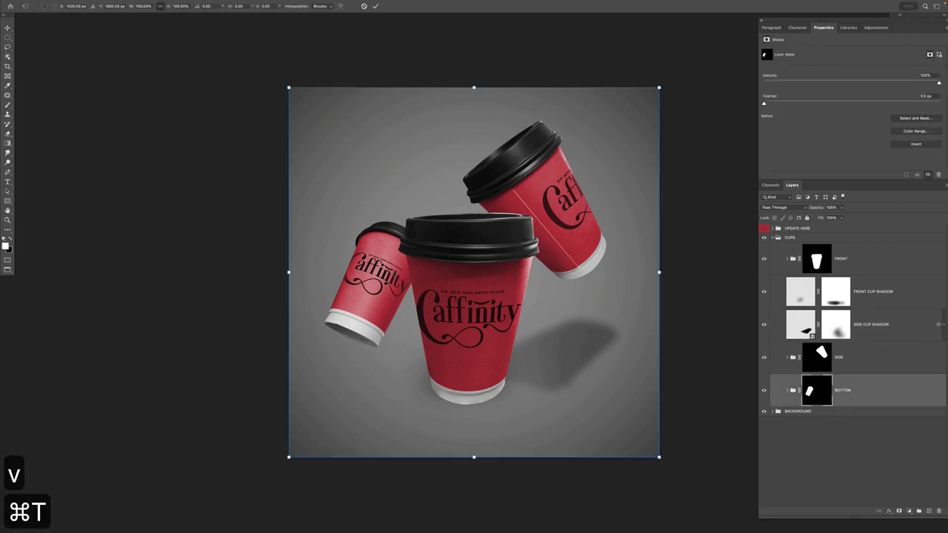
{"action": "left_click_drag", "start_coordinate": [474, 296], "coordinate": [474, 287]}
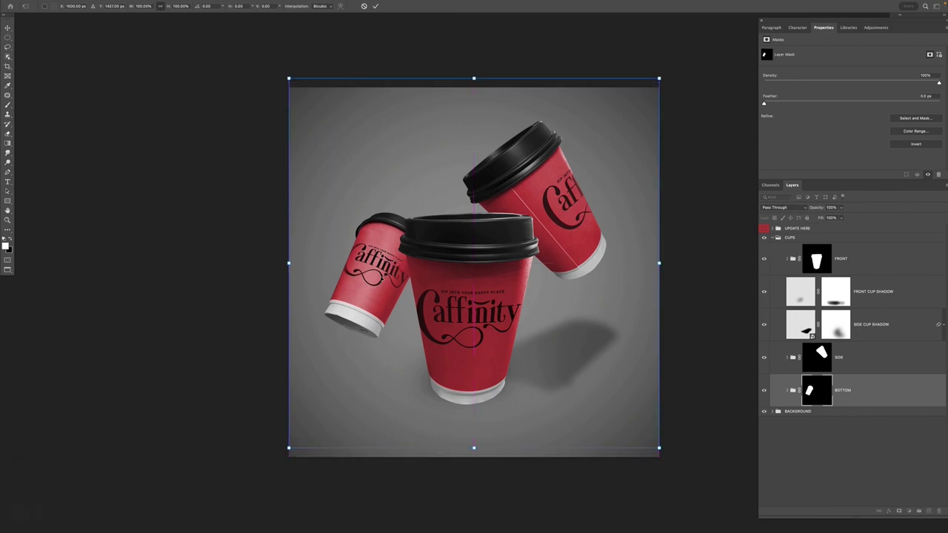
{"action": "key", "text": "Return"}
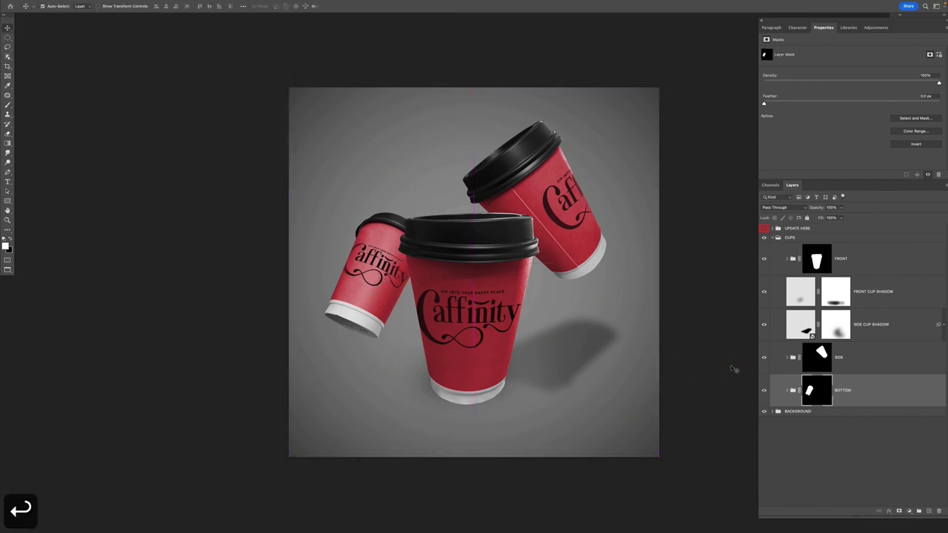
- Load the BOTTOM group's mask as a selection, fill it with black on a new layer above the group, and deselect
{"action": "left_click", "coordinate": [809, 390], "text": "super"}
{"action": "key", "text": "alt+shift+super+n"}
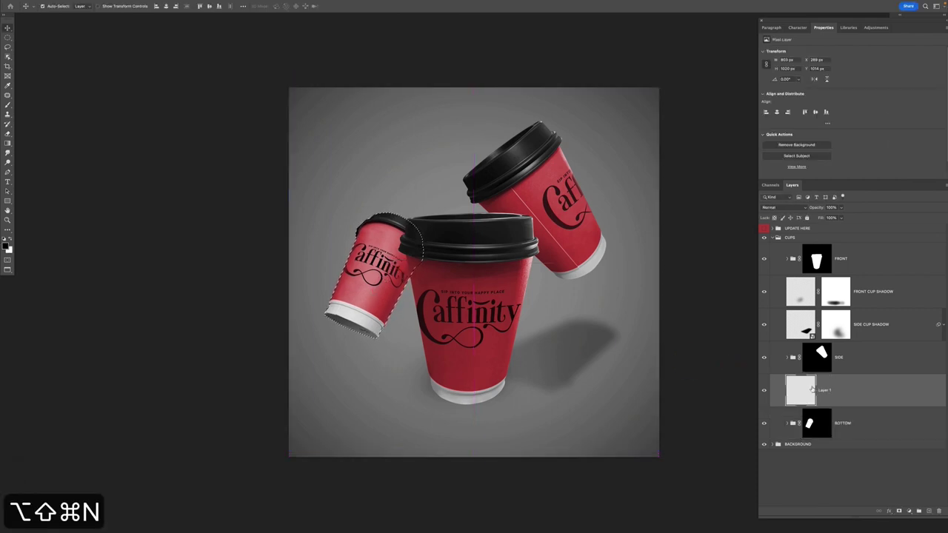
{"action": "key", "text": "alt+BackSpace"}
{"action": "key", "text": "super+d"}
- Convert the black BOTTOM cup silhouette to a smart object, flip it vertically and place it directly below that cup
{"action": "right_click", "coordinate": [900, 376]}
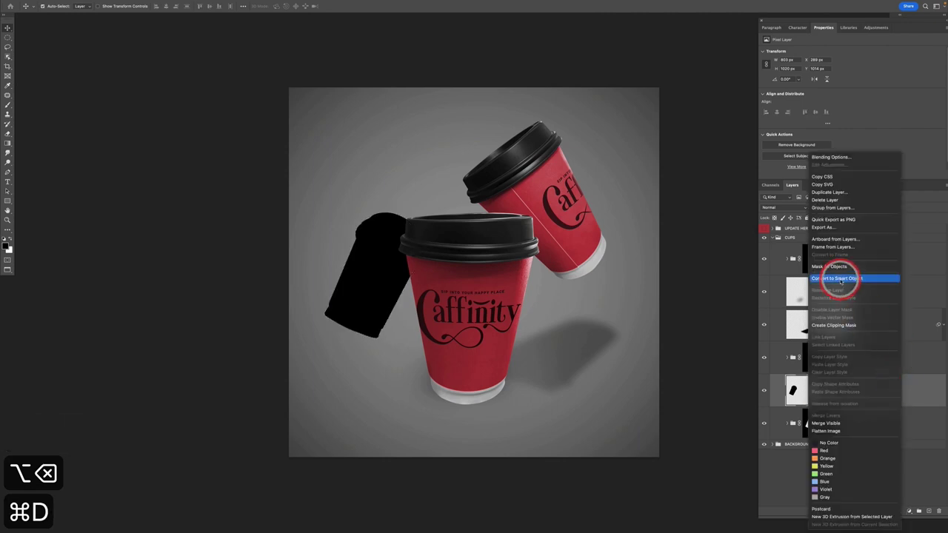
{"action": "left_click", "coordinate": [815, 278]}
{"action": "key", "text": "v"}
{"action": "key", "text": "super+t"}
{"action": "right_click", "coordinate": [377, 254]}
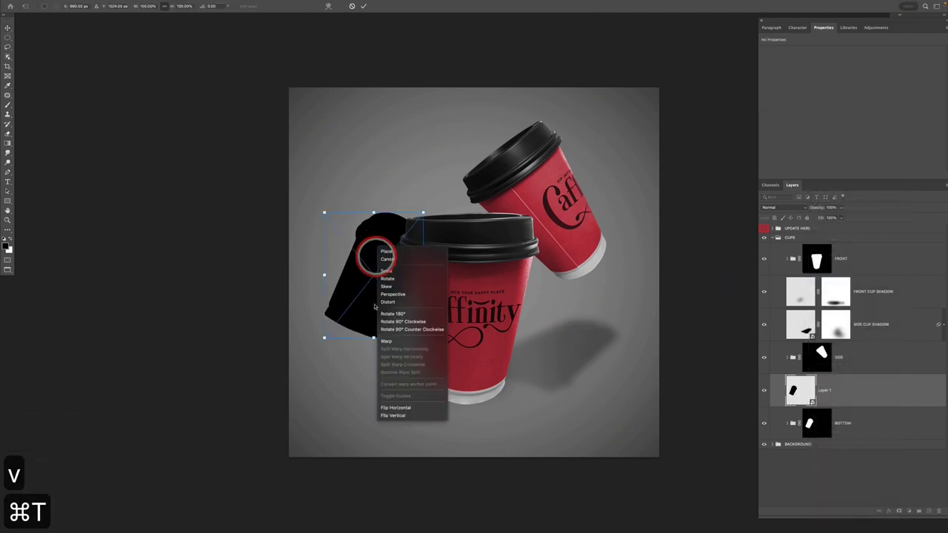
{"action": "left_click", "coordinate": [400, 413]}
{"action": "left_click_drag", "start_coordinate": [377, 239], "coordinate": [389, 368]}
{"action": "key", "text": "Return"}
{"action": "key", "text": "v"}
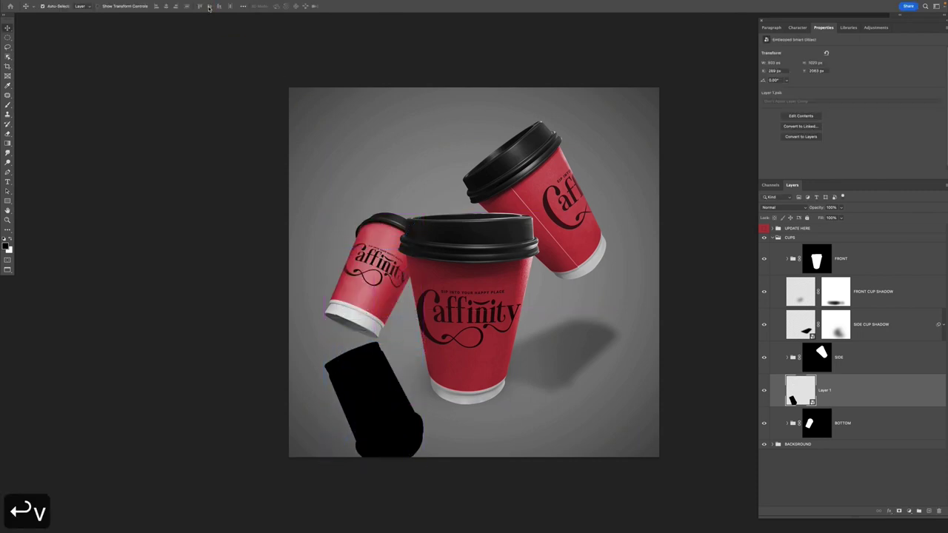
- Blur the BOTTOM cup silhouette with a 28.9-pixel Gaussian Blur and set its layer opacity to 34%, matching the side cup's shadow
{"action": "mouse_move", "coordinate": [200, 2]}
{"action": "left_click", "coordinate": [171, 4]}
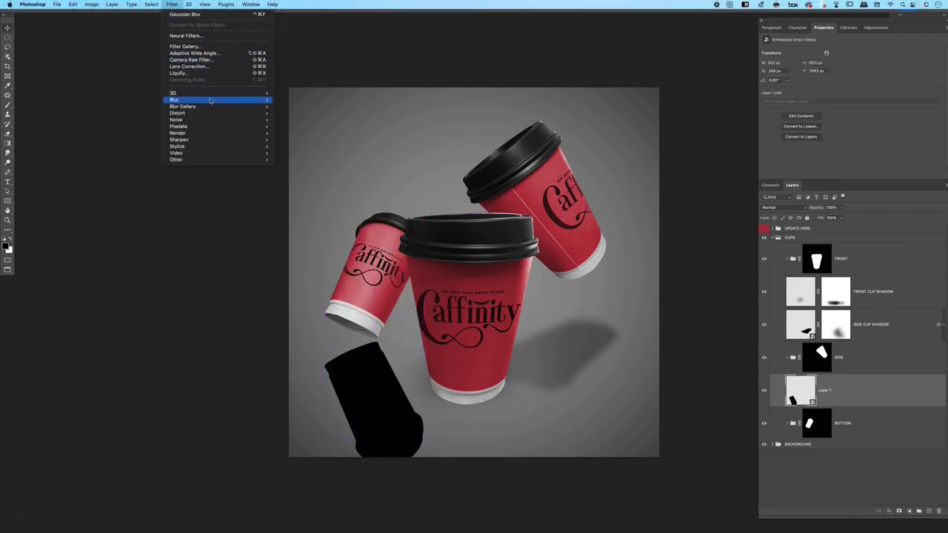
{"action": "mouse_move", "coordinate": [211, 99]}
{"action": "left_click", "coordinate": [302, 126]}
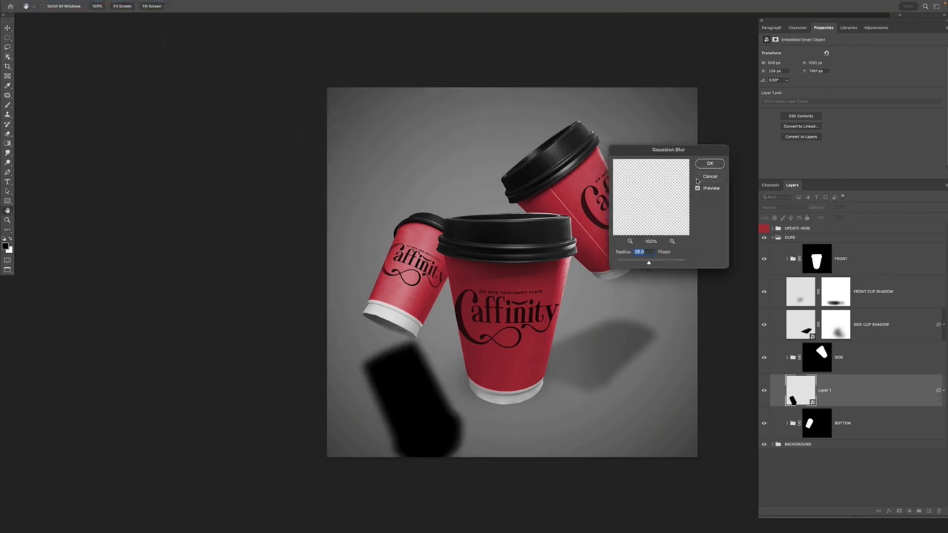
{"action": "left_click", "coordinate": [709, 164]}
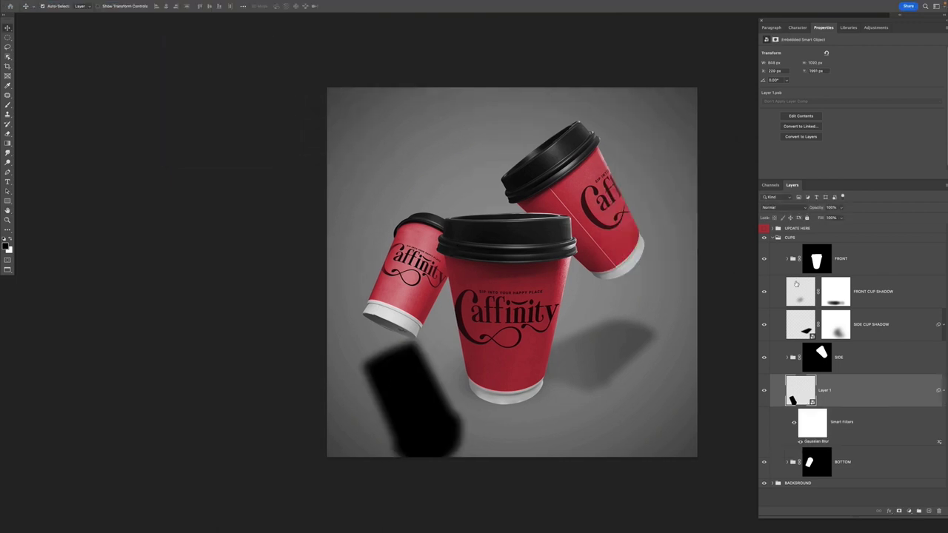
{"action": "left_click", "coordinate": [876, 332]}
{"action": "left_click", "coordinate": [863, 392]}
{"action": "left_click", "coordinate": [841, 208]}
{"action": "left_click_drag", "start_coordinate": [819, 217], "coordinate": [817, 217]}
- Flatten the BOTTOM cup's blurred shadow vertically to about half its height, keeping it just below the cup
{"action": "key", "text": "v"}
{"action": "key", "text": "super+t"}
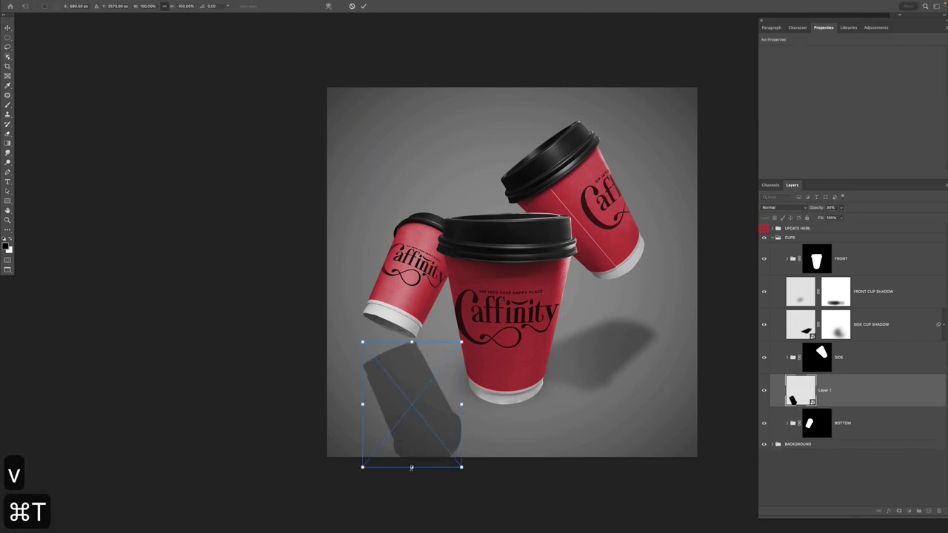
{"action": "left_click_drag", "start_coordinate": [411, 468], "coordinate": [403, 396]}
{"action": "key", "text": "Return"}
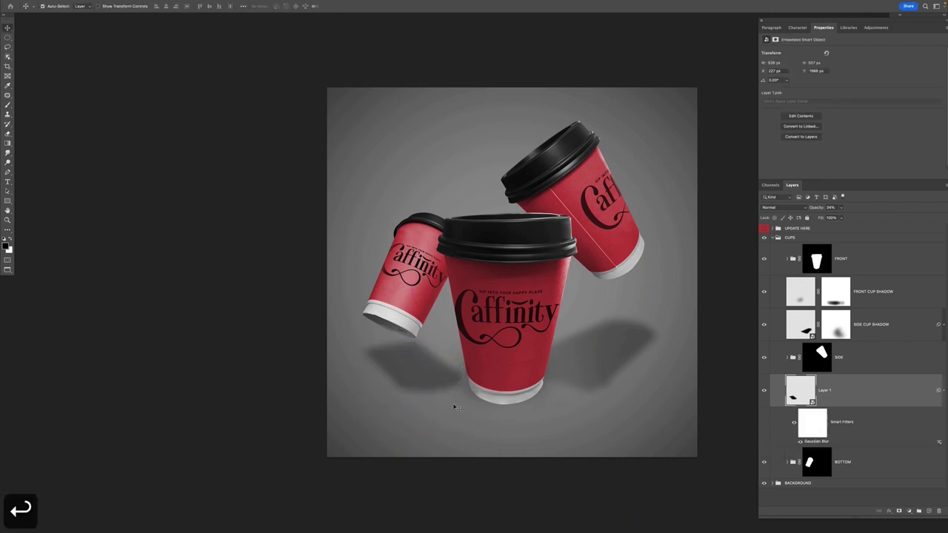
{"action": "left_click", "coordinate": [455, 406]}
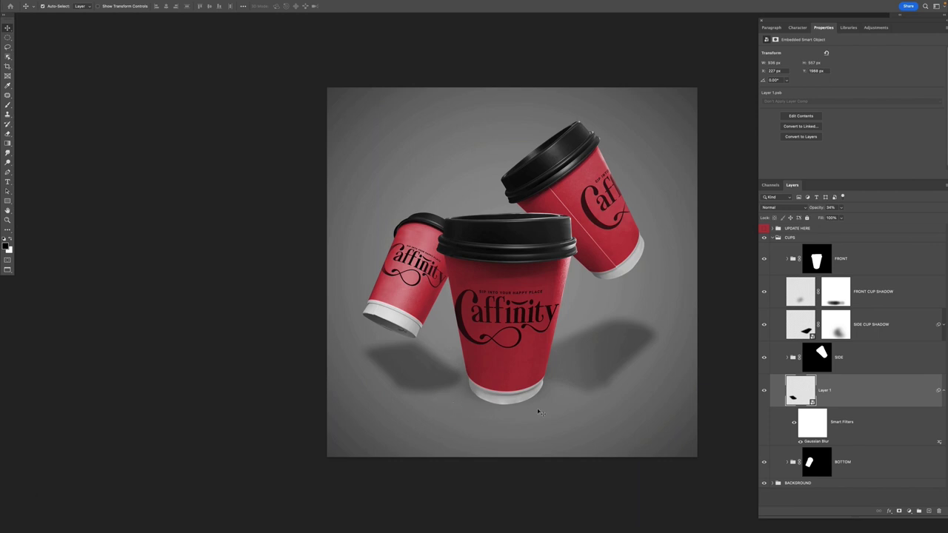
- Shift the small cup's shadow on Layer 1 horizontally 16 px to the left
{"action": "key", "text": "v"}
{"action": "key", "text": "super+t"}
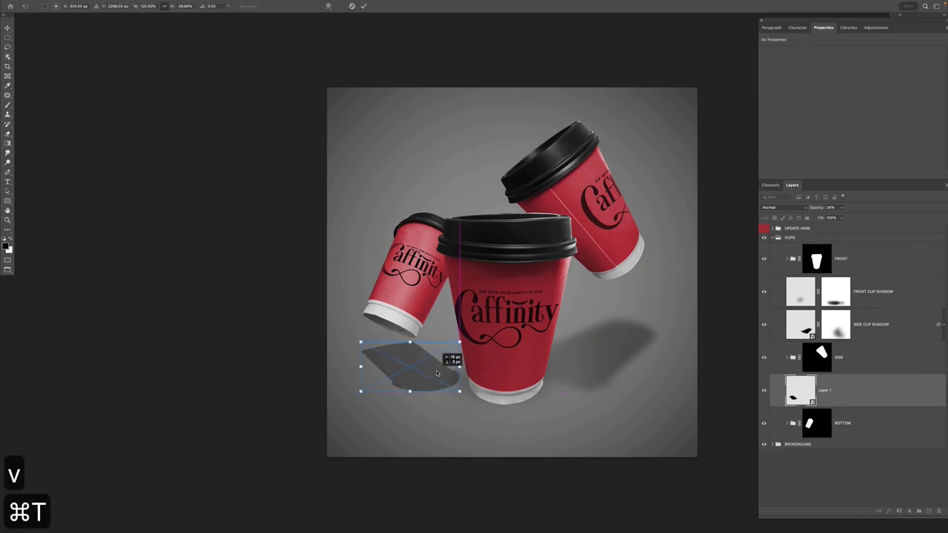
{"action": "key", "text": "Return"}
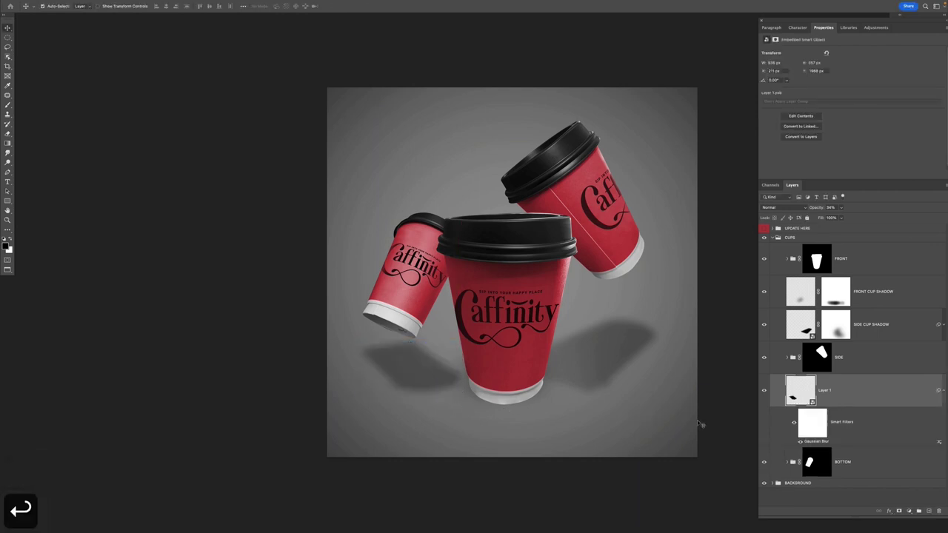
- Add a mask to the small cup's shadow layer and fade the shadow with black brush strokes at 20% opacity
{"action": "left_click", "coordinate": [899, 511]}
{"action": "key", "text": "b"}
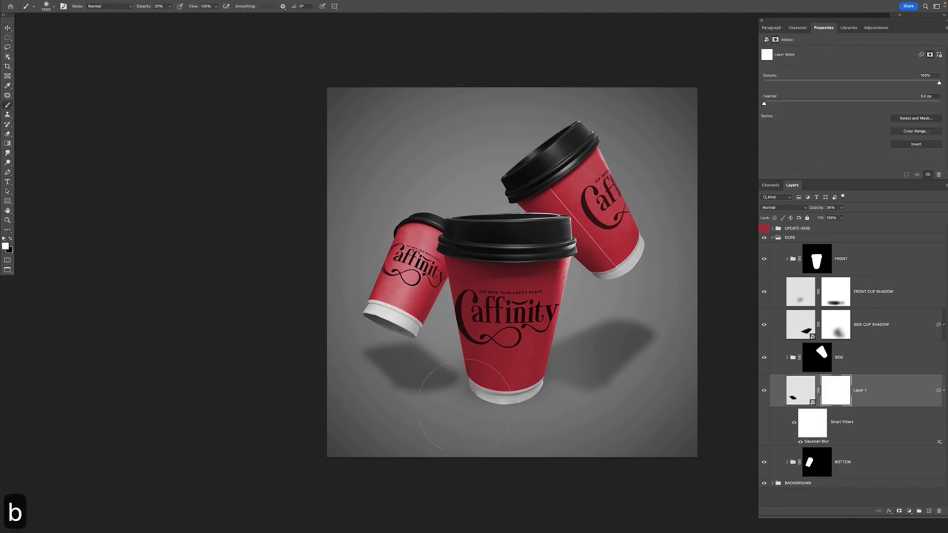
{"action": "key", "text": "x"}
{"action": "left_click_drag", "start_coordinate": [436, 374], "coordinate": [493, 370]}
{"action": "left_click_drag", "start_coordinate": [371, 417], "coordinate": [385, 449]}
{"action": "key", "text": "v"}
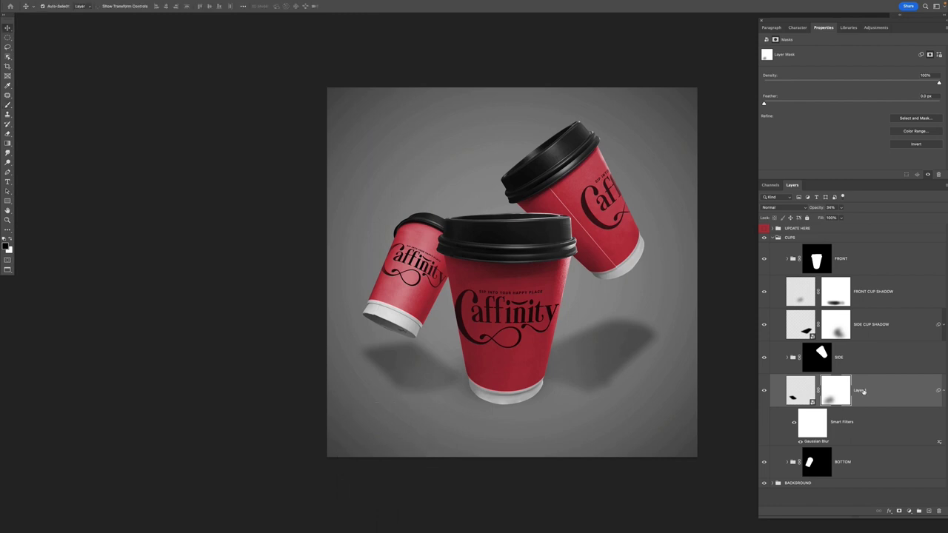
- Rename Layer 1 as BOTTOM CUP SHADOW
{"action": "double_click", "coordinate": [887, 388]}
{"action": "type", "text": "BOT"}
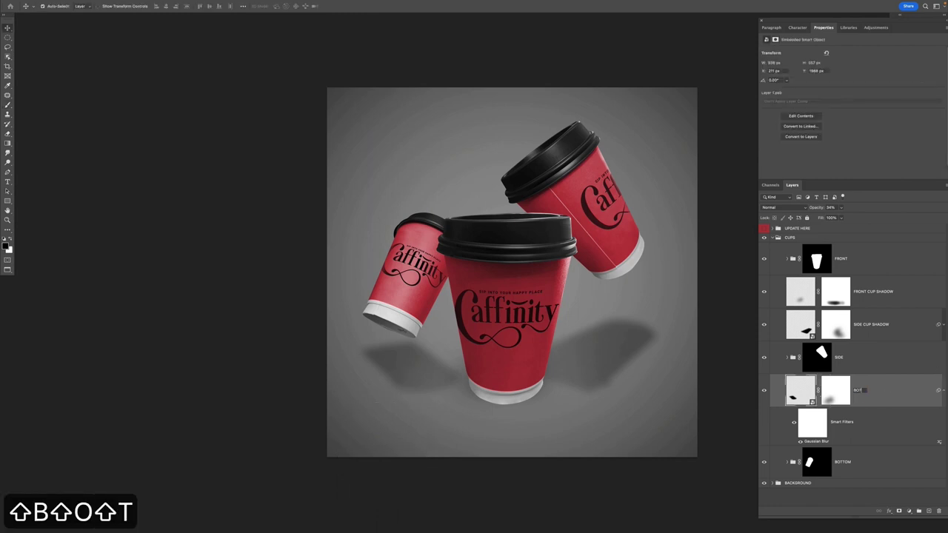
{"action": "type", "text": "TOM CUP SHADOW"}
{"action": "key", "text": "Return"}
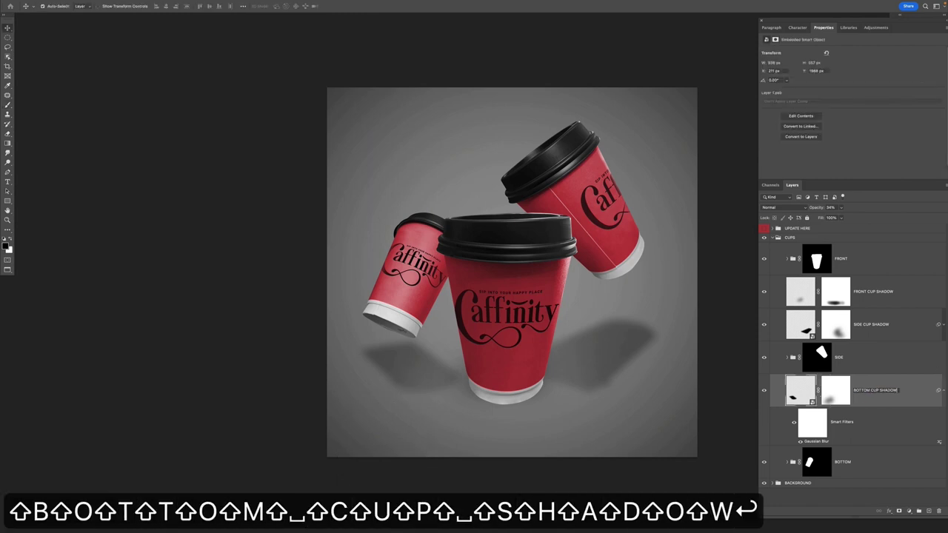
- Place BOTTOM CUP SHADOW directly below SIDE CUP SHADOW and group the three shadow layers as CUP SHADOWS
{"action": "left_click_drag", "start_coordinate": [891, 392], "coordinate": [810, 348]}
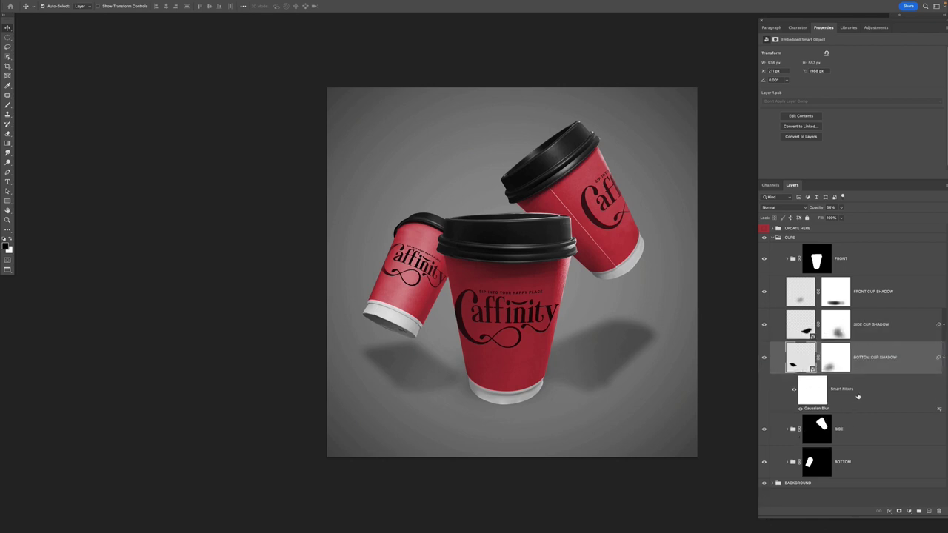
{"action": "left_click", "coordinate": [940, 357]}
{"action": "left_click", "coordinate": [892, 294], "text": "shift"}
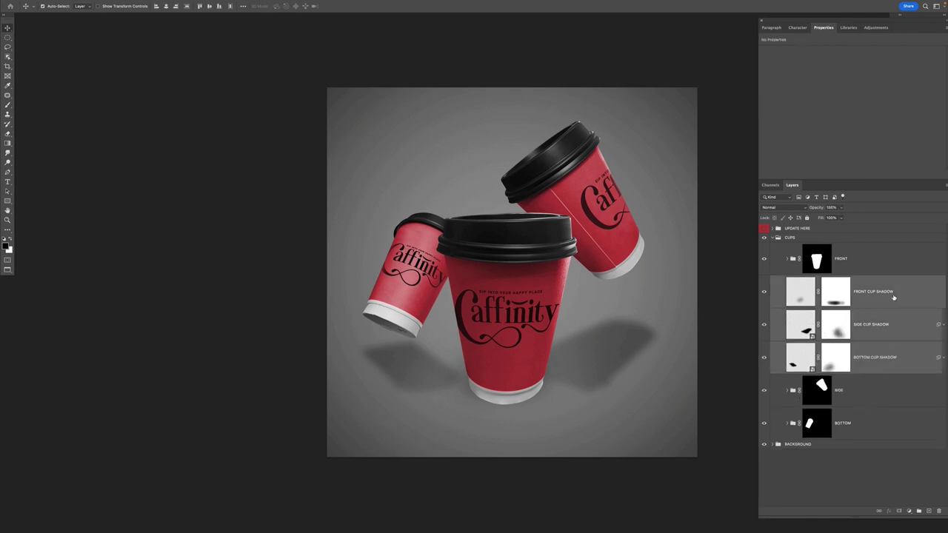
{"action": "key", "text": "super+g"}
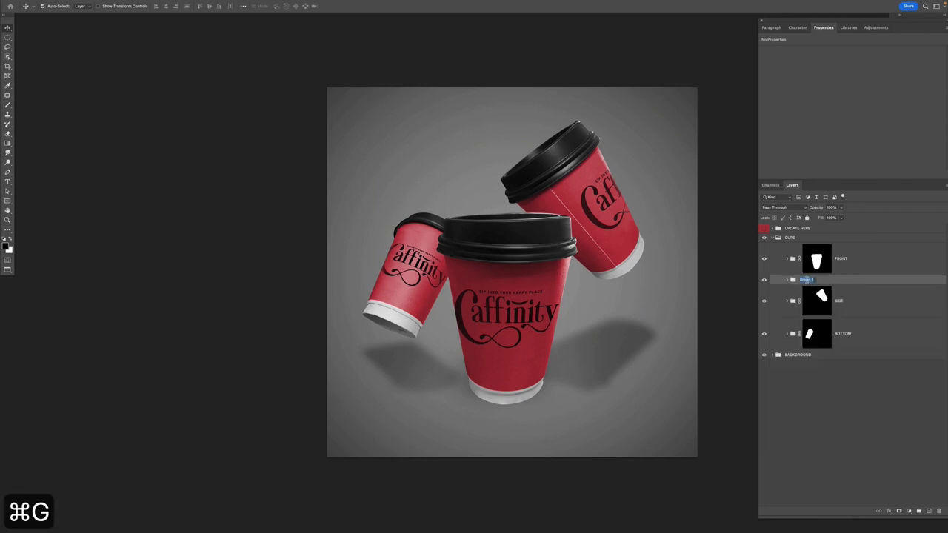
{"action": "type", "text": "CUP SHADOWS"}
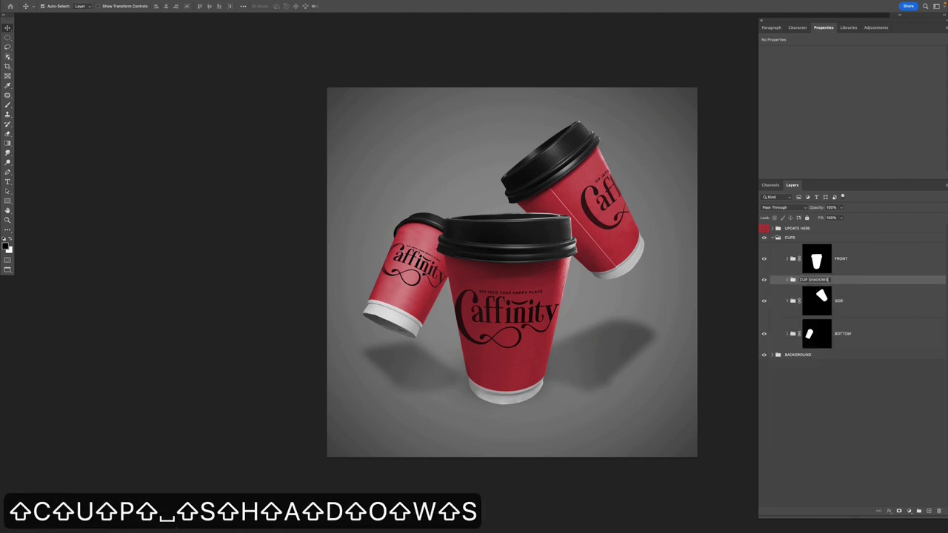
{"action": "key", "text": "Return"}
- Move the CUP SHADOWS group out of CUPS to just above BACKGROUND, and collapse the CUPS group
{"action": "key", "text": "super+bracketleft"}
{"action": "key", "text": "super+bracketleft"}
{"action": "key", "text": "v"}
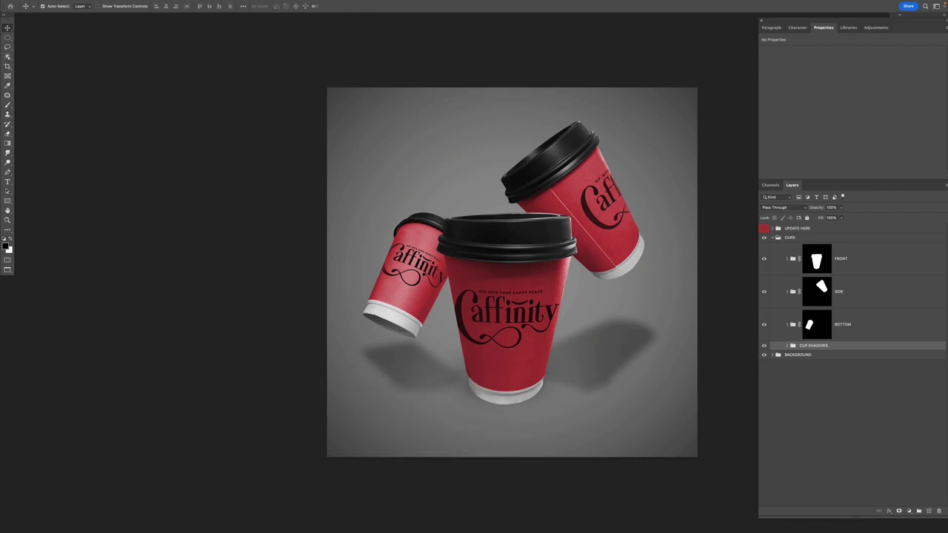
{"action": "key", "text": "super+bracketleft"}
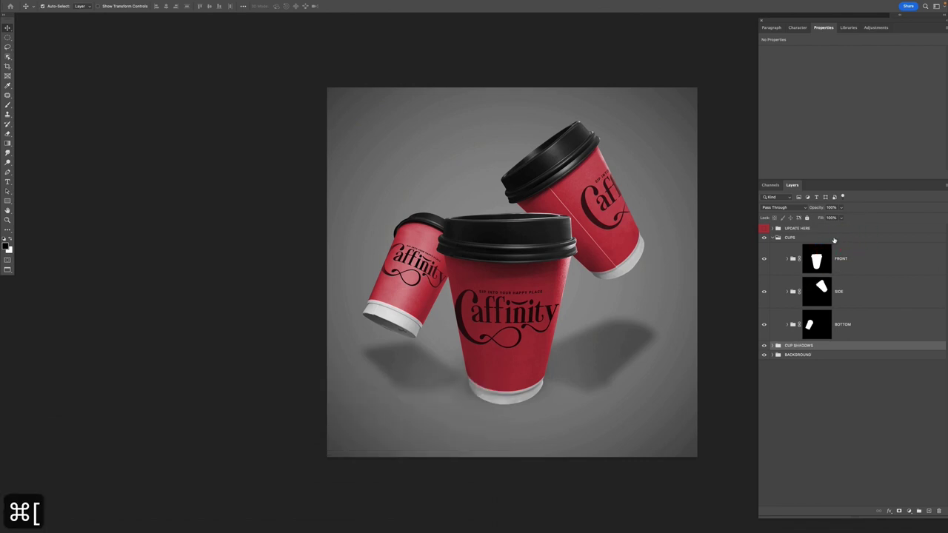
{"action": "left_click", "coordinate": [773, 238]}
- Switch the CUP SHADOWS group's visibility off and on to compare the image with and without shadows
{"action": "left_click", "coordinate": [764, 247]}
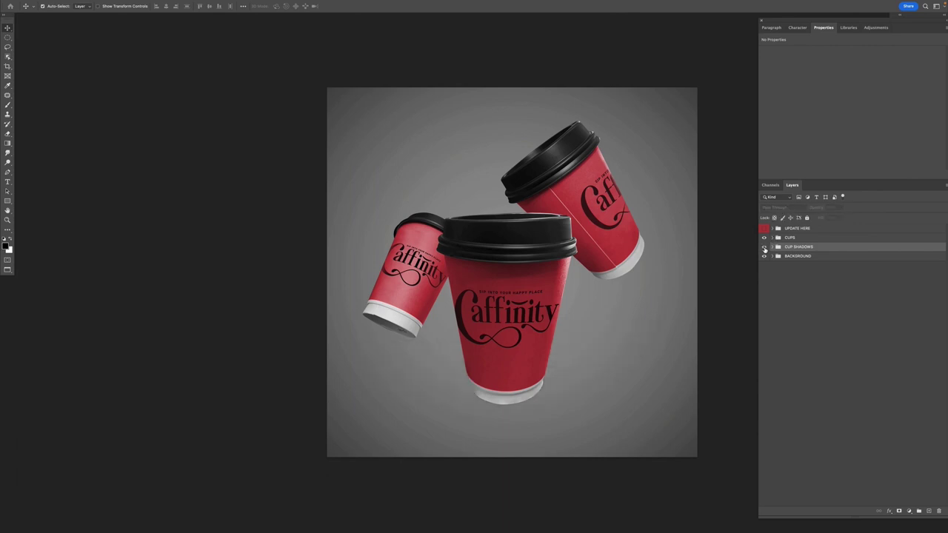
{"action": "left_click", "coordinate": [764, 247]}
{"action": "left_click", "coordinate": [765, 247]}
{"action": "left_click", "coordinate": [764, 247]}
{"action": "key", "text": "v"}
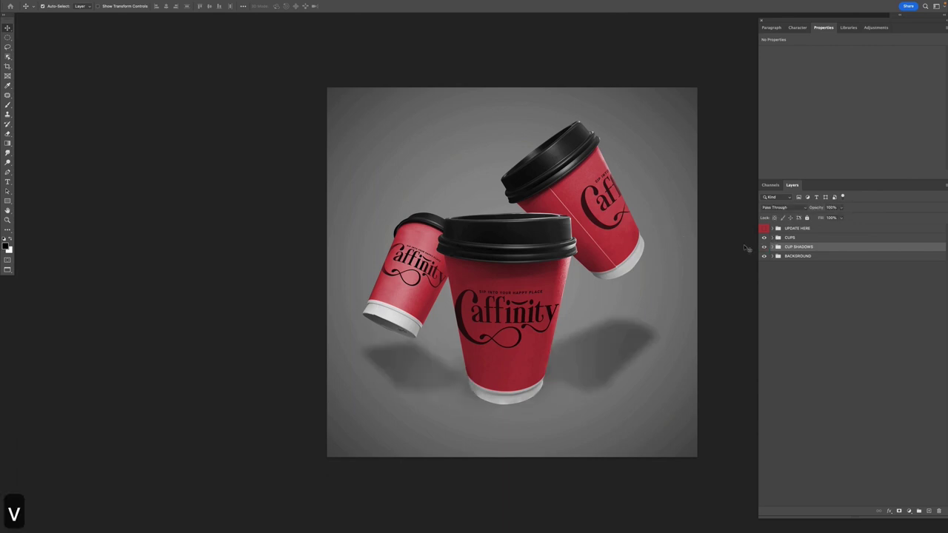
- Save the document and add a Levels adjustment above the CUPS group with the black input level at 10
{"action": "left_click", "coordinate": [797, 238]}
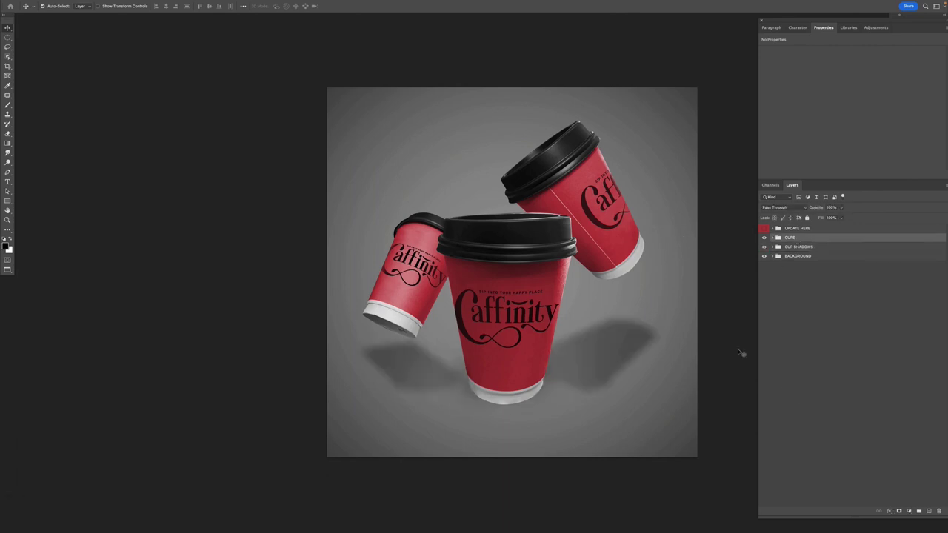
{"action": "key", "text": "super+s"}
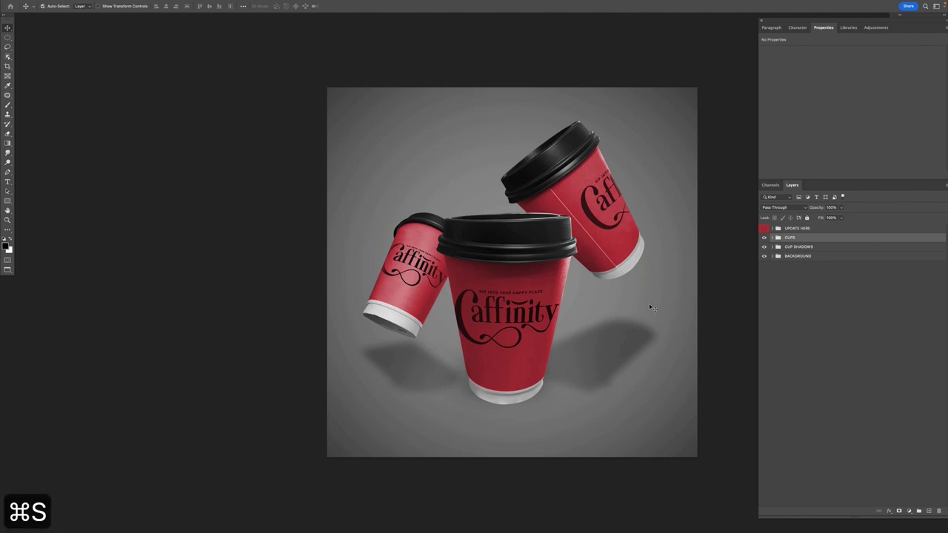
{"action": "left_click", "coordinate": [910, 511]}
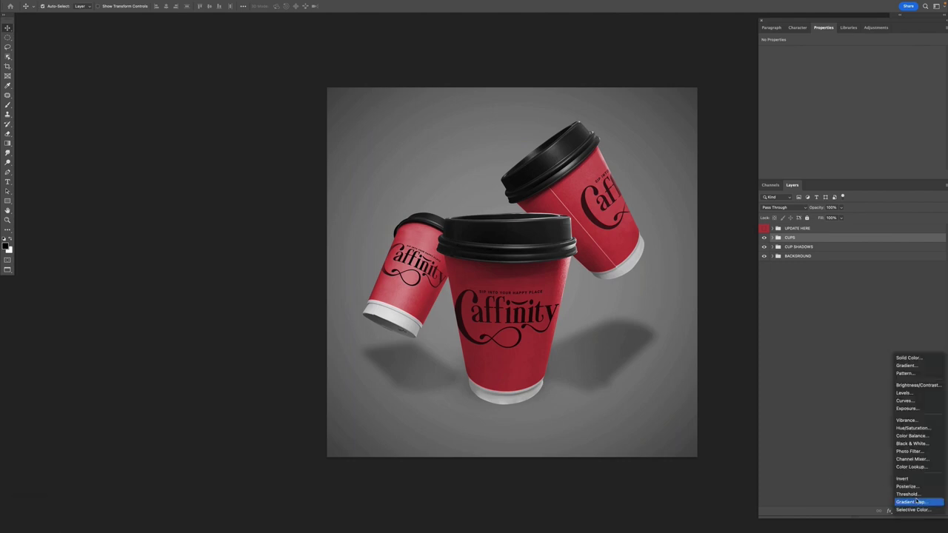
{"action": "left_click", "coordinate": [909, 393]}
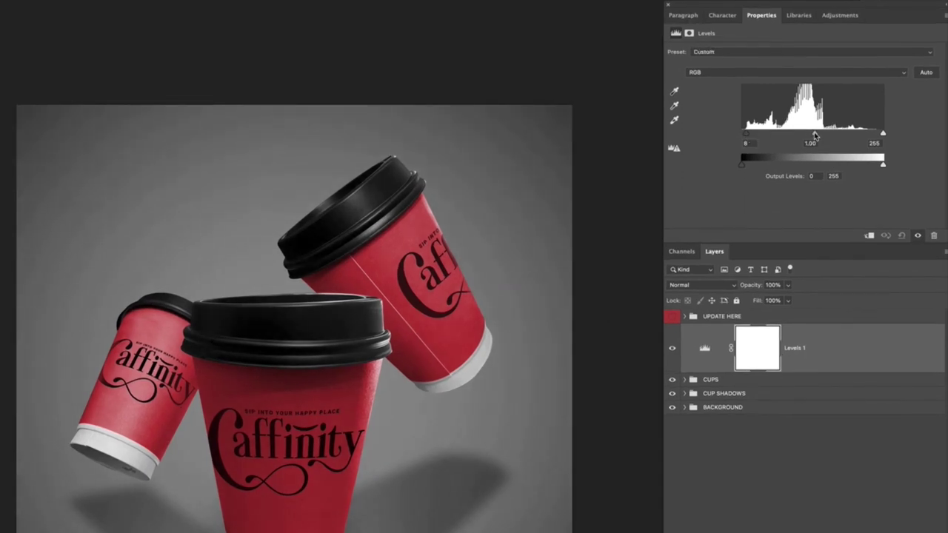
{"action": "left_click_drag", "start_coordinate": [884, 134], "coordinate": [885, 134]}
{"action": "left_click_drag", "start_coordinate": [746, 135], "coordinate": [749, 135]}
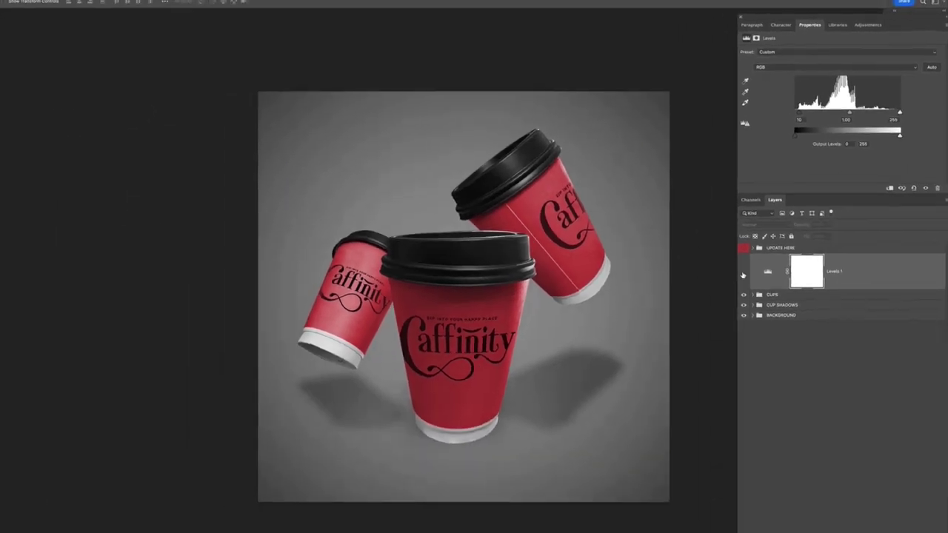
{"action": "key", "text": "v"}
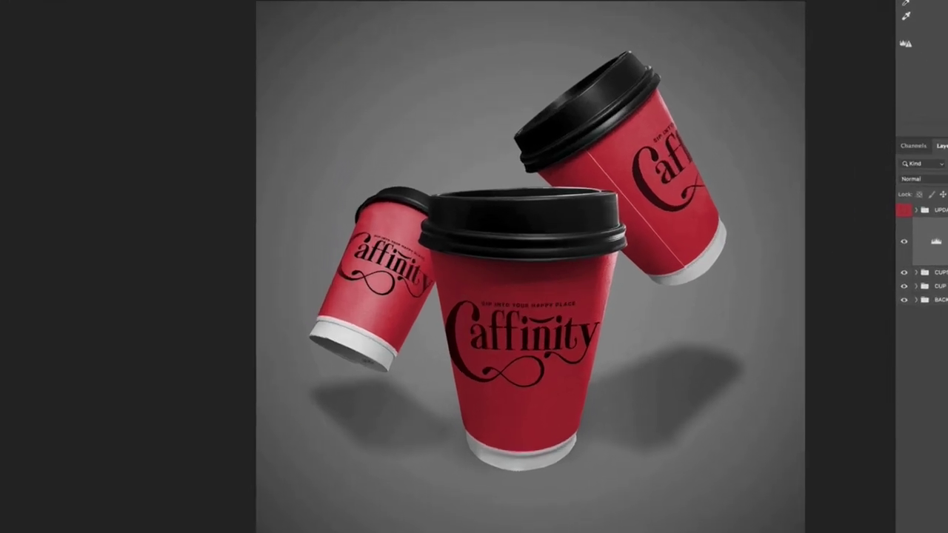
- Create a gray-labelled layer named NOISE, clipped to the Levels adjustment, in Linear Light mode and filled with 50% gray
{"action": "left_click", "coordinate": [930, 511], "text": "alt"}
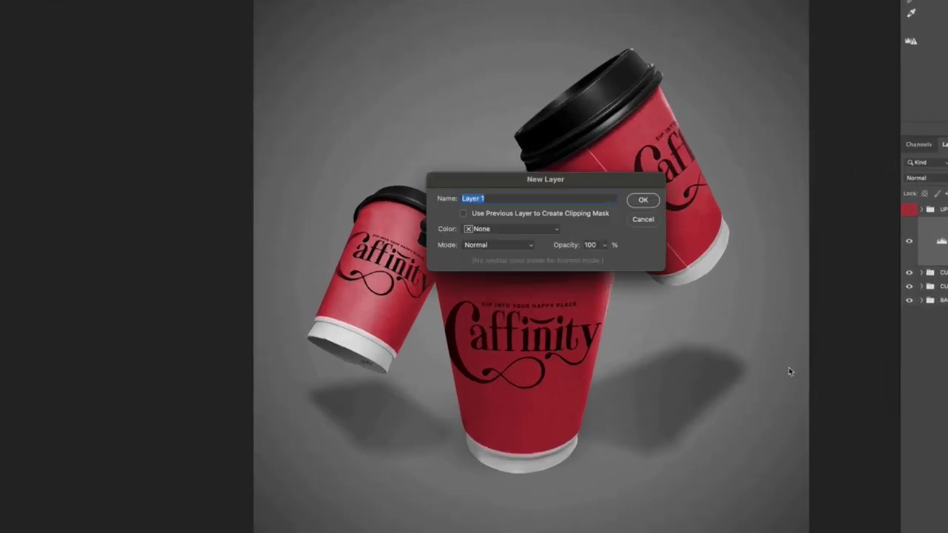
{"action": "type", "text": "NOISE"}
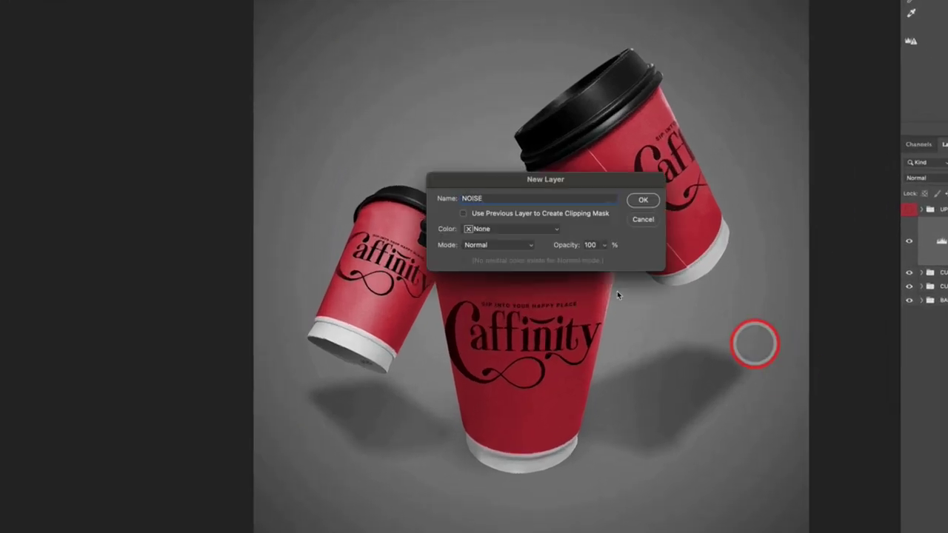
{"action": "left_click", "coordinate": [463, 213]}
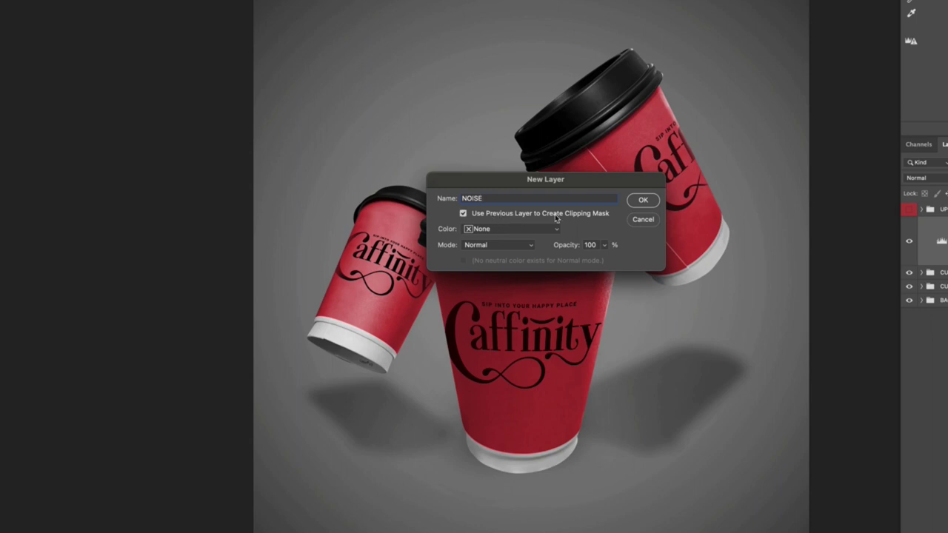
{"action": "left_click", "coordinate": [522, 235]}
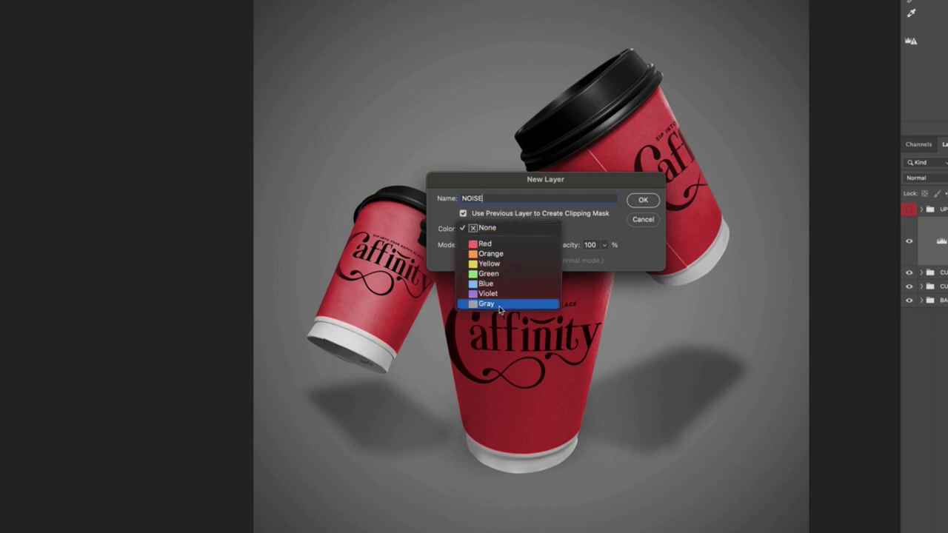
{"action": "left_click", "coordinate": [501, 304]}
{"action": "left_click", "coordinate": [487, 247]}
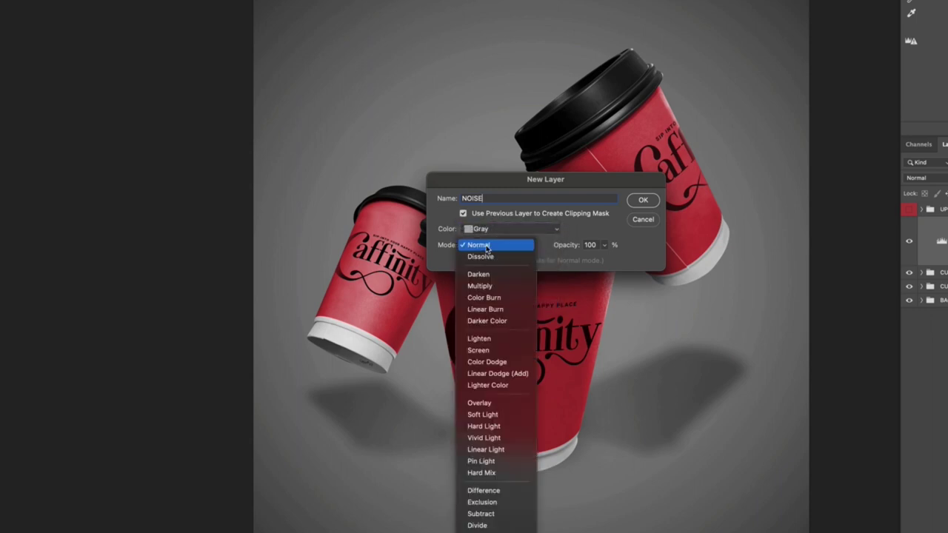
{"action": "left_click", "coordinate": [511, 449]}
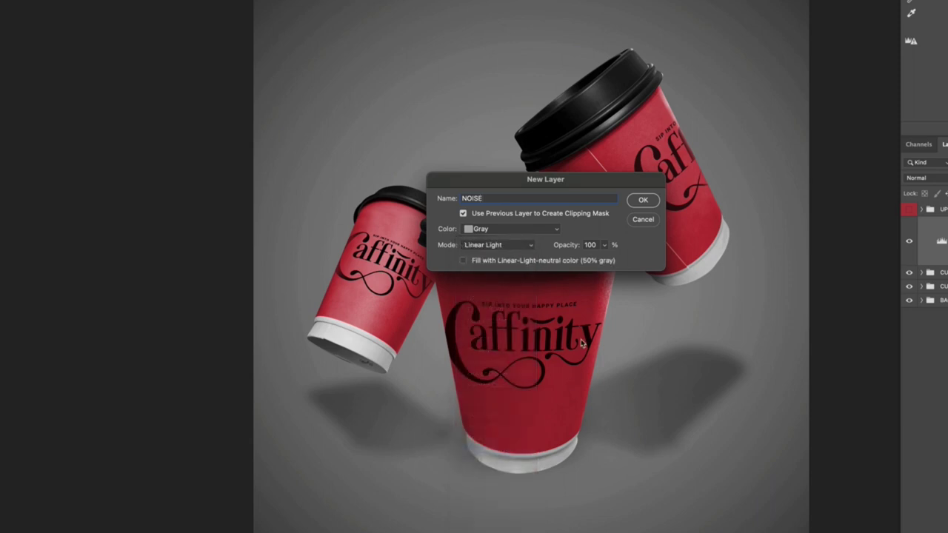
{"action": "left_click", "coordinate": [463, 260]}
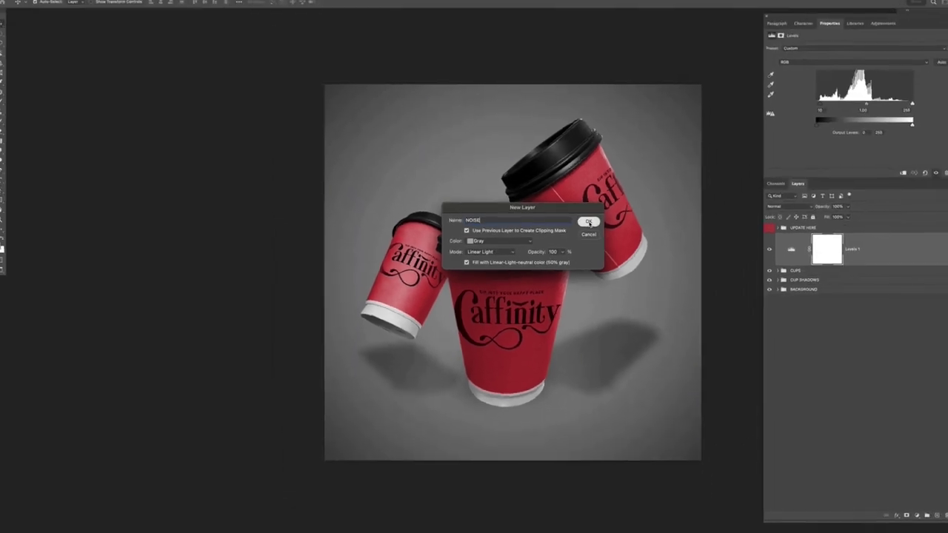
{"action": "left_click", "coordinate": [643, 200]}
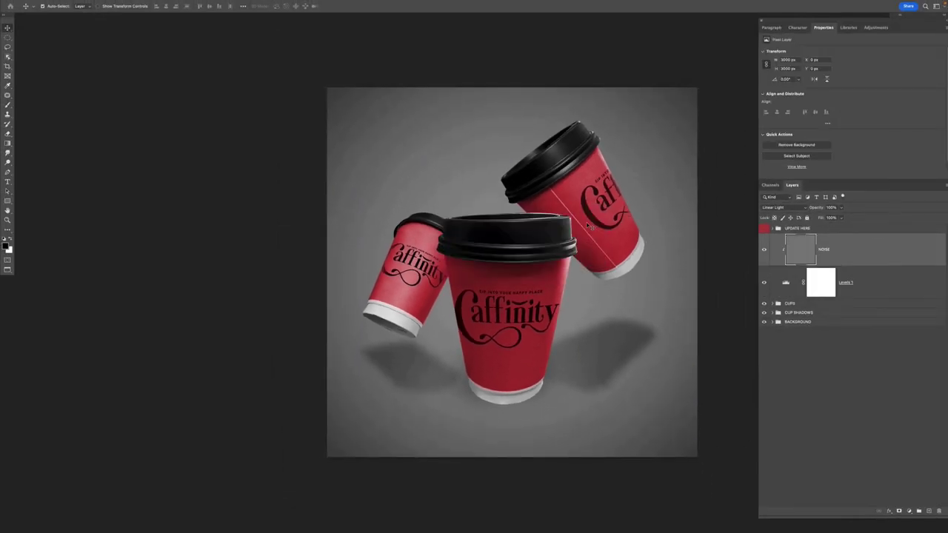
- Convert the NOISE layer to a smart object
{"action": "right_click", "coordinate": [877, 251]}
{"action": "left_click", "coordinate": [830, 277]}
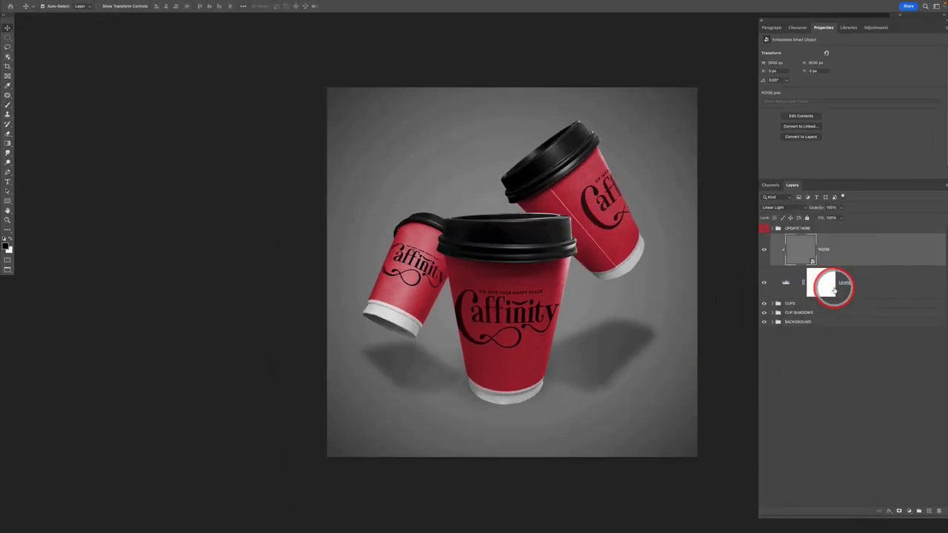
- Apply uniform, monochromatic Add Noise at 25.98% to the NOISE layer and set the layer's opacity to 30%
{"action": "mouse_move", "coordinate": [248, 4]}
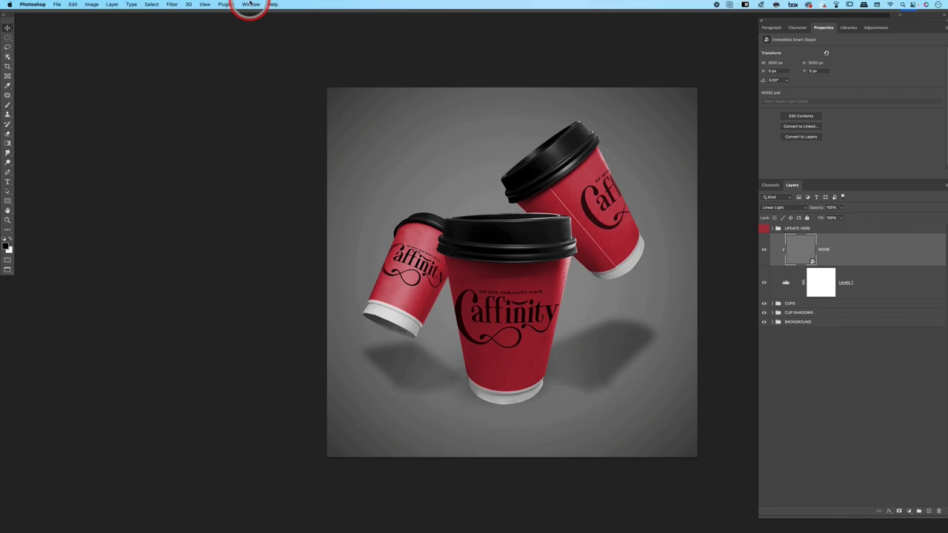
{"action": "left_click", "coordinate": [176, 5]}
{"action": "mouse_move", "coordinate": [263, 119]}
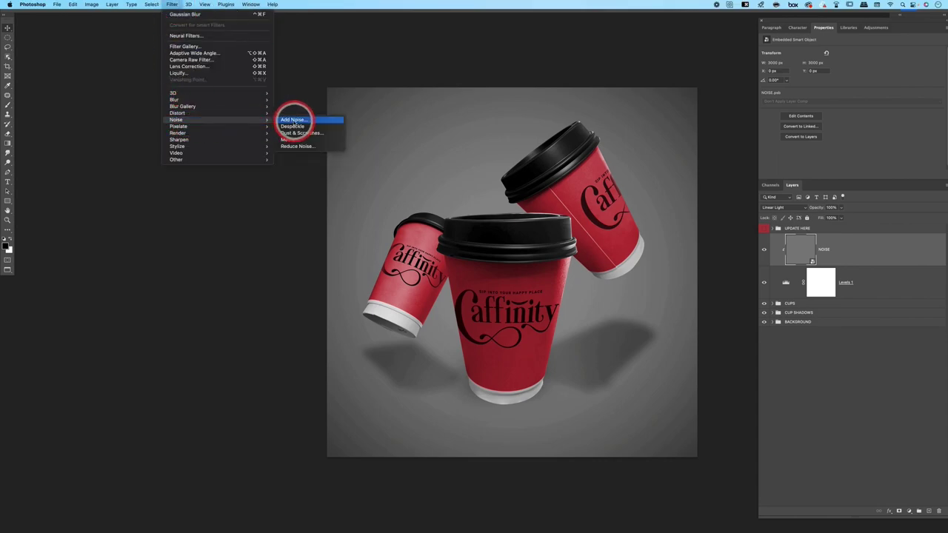
{"action": "left_click", "coordinate": [292, 121]}
{"action": "left_click_drag", "start_coordinate": [99, 8], "coordinate": [479, 194]}
{"action": "left_click", "coordinate": [405, 309]}
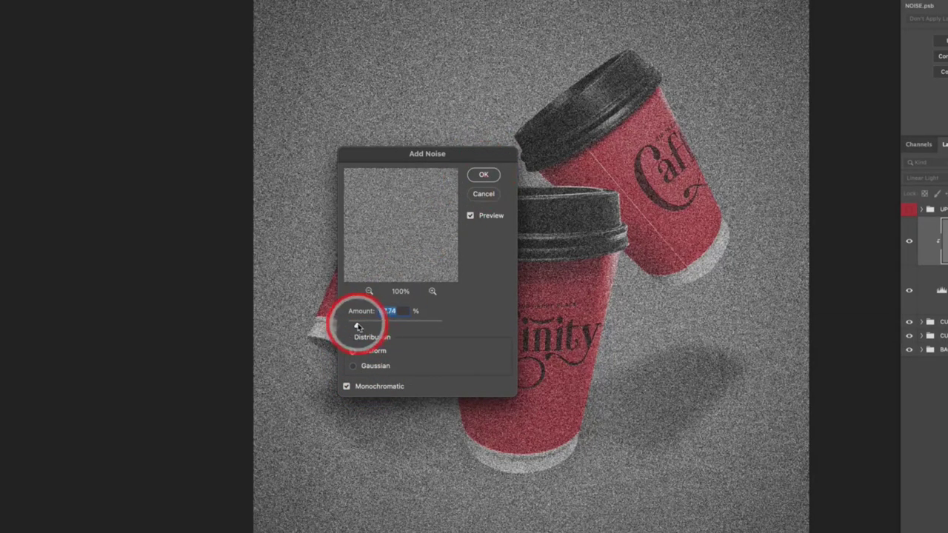
{"action": "left_click_drag", "start_coordinate": [358, 327], "coordinate": [354, 326]}
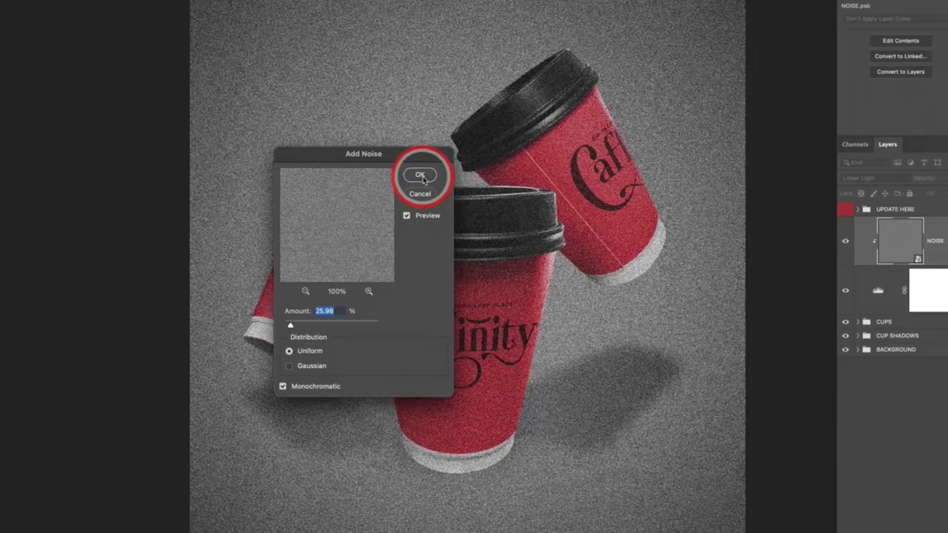
{"action": "left_click", "coordinate": [482, 175]}
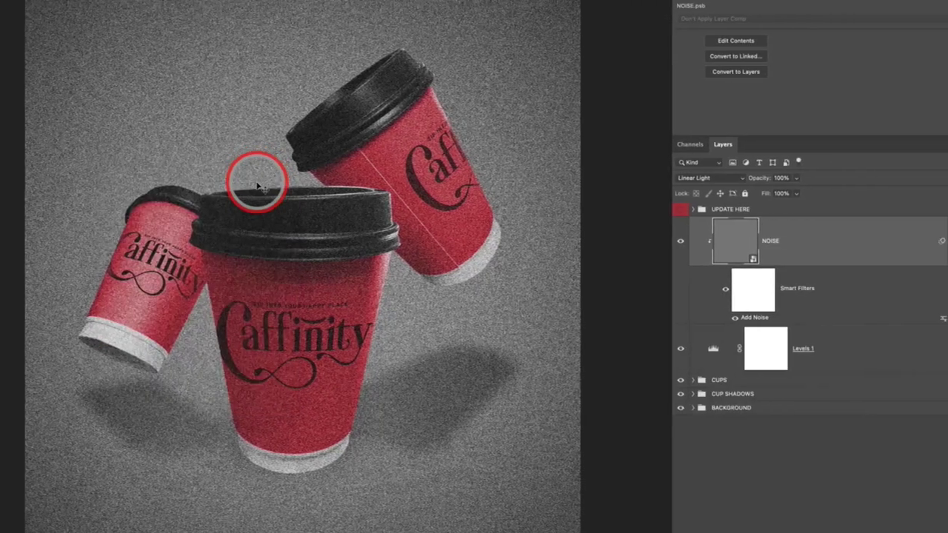
{"action": "key", "text": "3"}
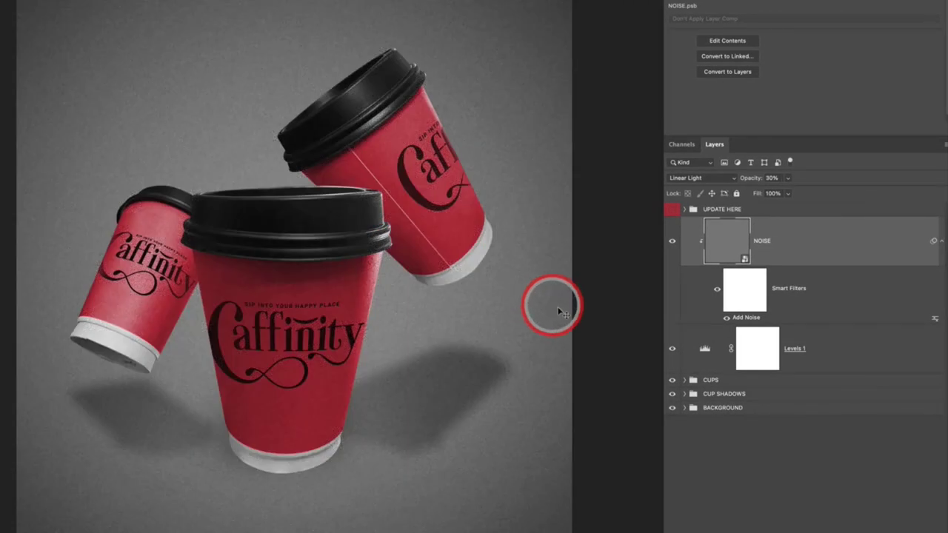
- Set the NOISE layer's opacity to 20% and fill to 40%, compare it hidden and shown, and collapse its smart filters
{"action": "left_click", "coordinate": [789, 197]}
{"action": "left_click_drag", "start_coordinate": [783, 209], "coordinate": [761, 211]}
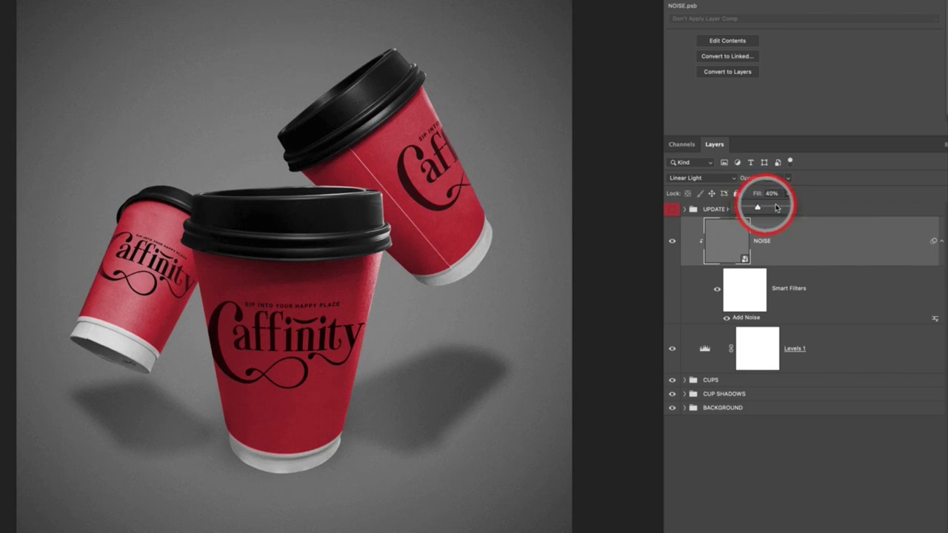
{"action": "left_click", "coordinate": [673, 244]}
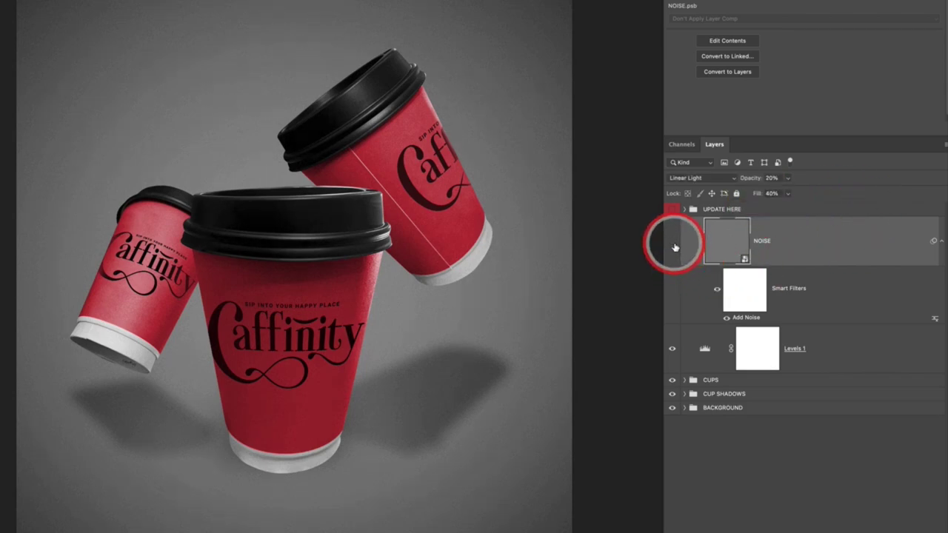
{"action": "left_click", "coordinate": [672, 245]}
{"action": "left_click", "coordinate": [942, 242]}
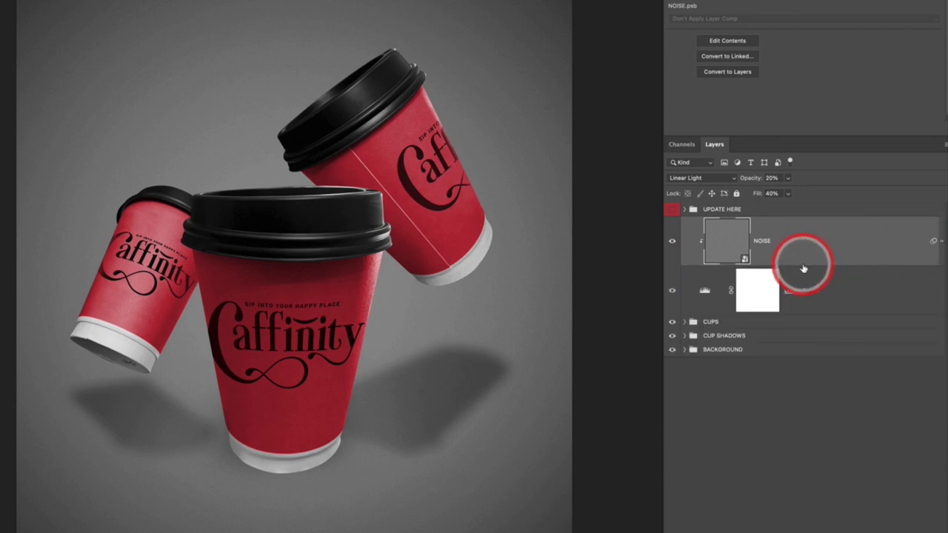
- Release the NOISE layer from its clipping mask and put it in a group named NOISE without a color label
{"action": "key", "text": "ctrl+alt+g"}
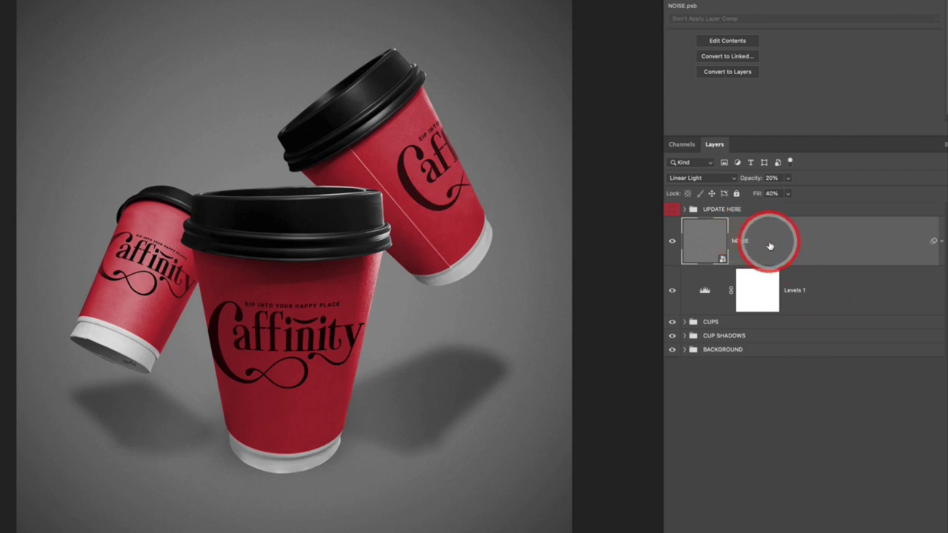
{"action": "key", "text": "ctrl+g"}
{"action": "type", "text": "NO"}
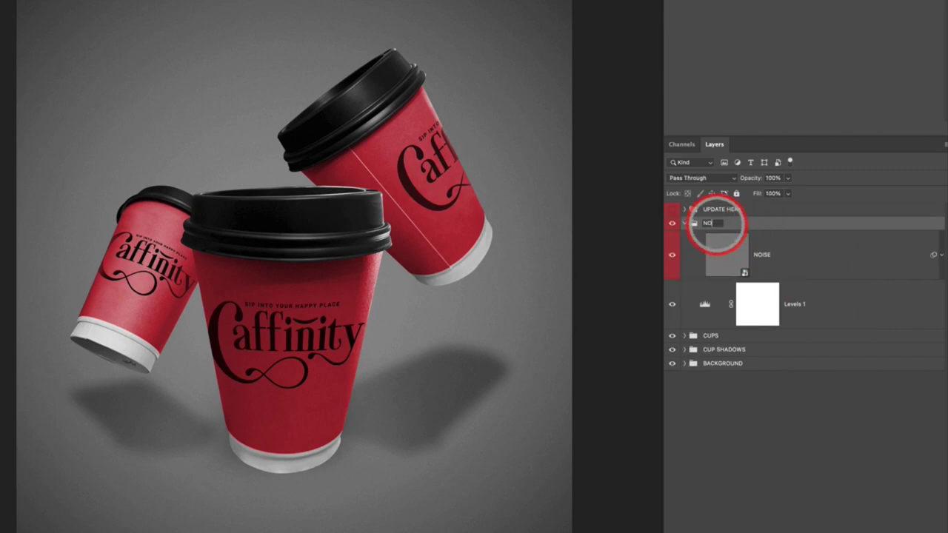
{"action": "type", "text": "ISE"}
{"action": "key", "text": "Return"}
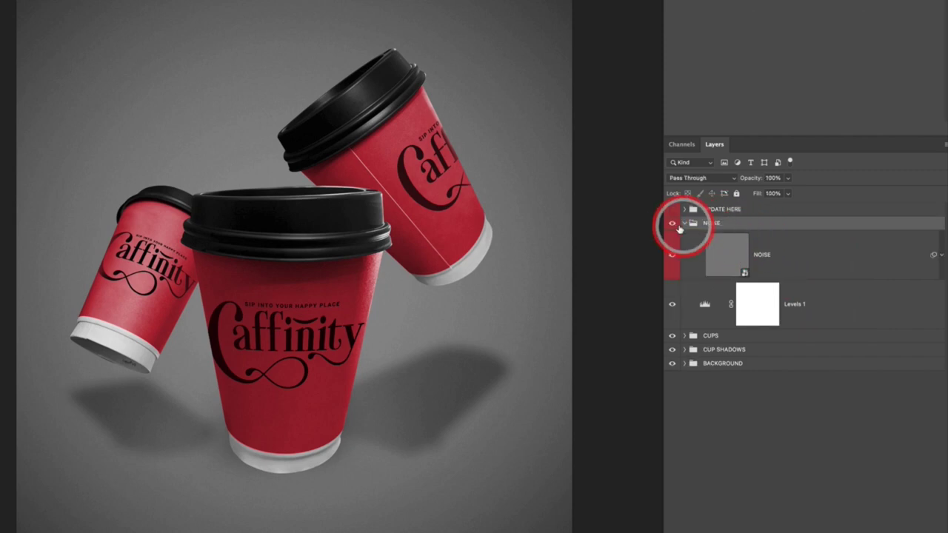
{"action": "right_click", "coordinate": [676, 223]}
{"action": "left_click", "coordinate": [698, 257]}
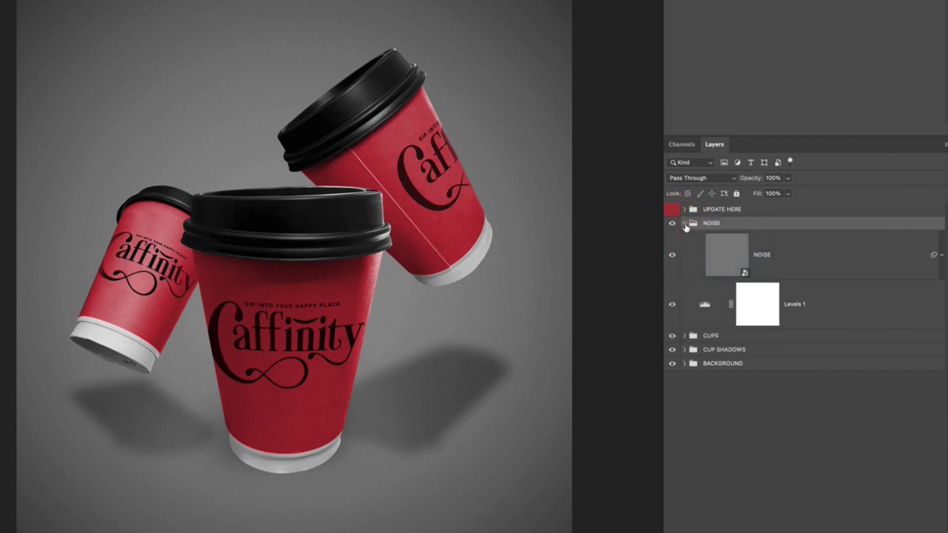
- Add a Hue/Saturation adjustment above Levels 1 with saturation at -12
{"action": "left_click", "coordinate": [818, 255]}
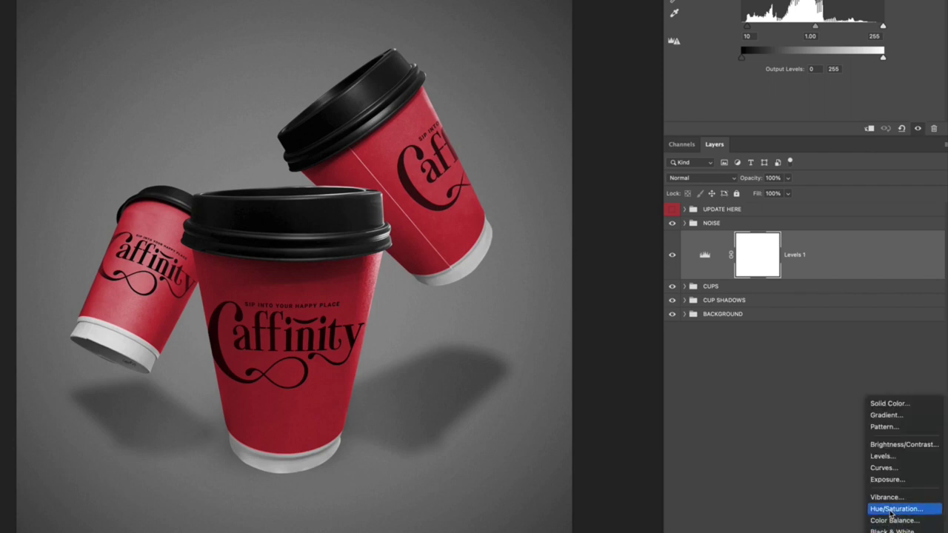
{"action": "left_click", "coordinate": [874, 511]}
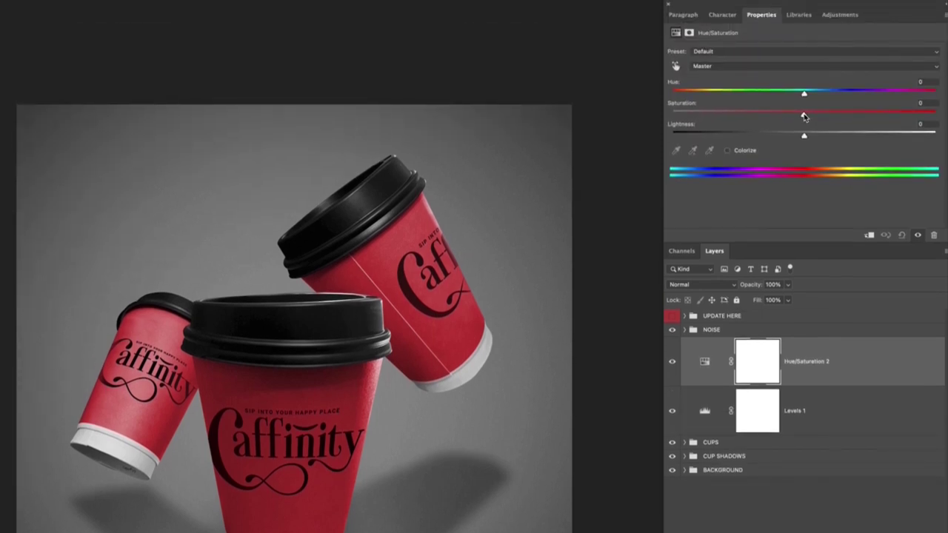
{"action": "left_click_drag", "start_coordinate": [793, 114], "coordinate": [790, 115]}
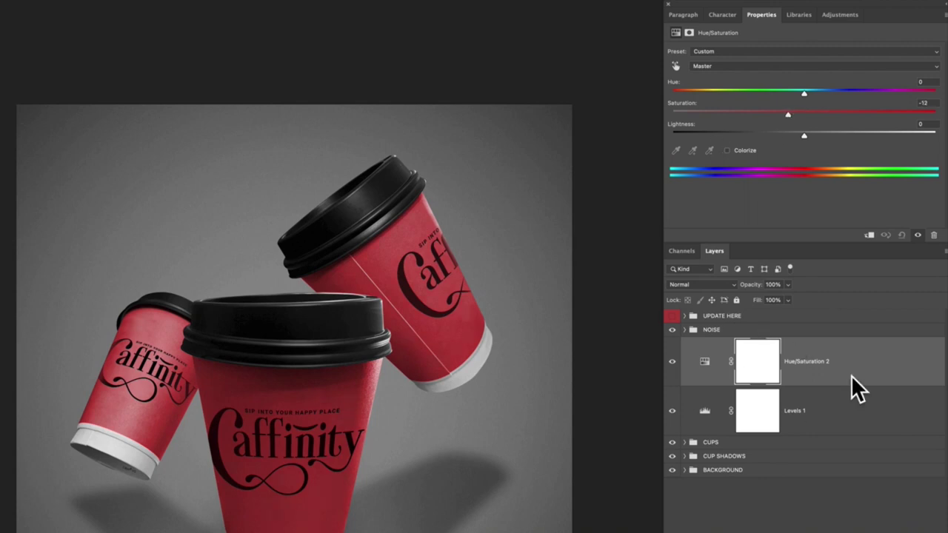
- Group the Hue/Saturation and Levels adjustments under the name CC and save the document
{"action": "left_click", "coordinate": [850, 419], "text": "shift"}
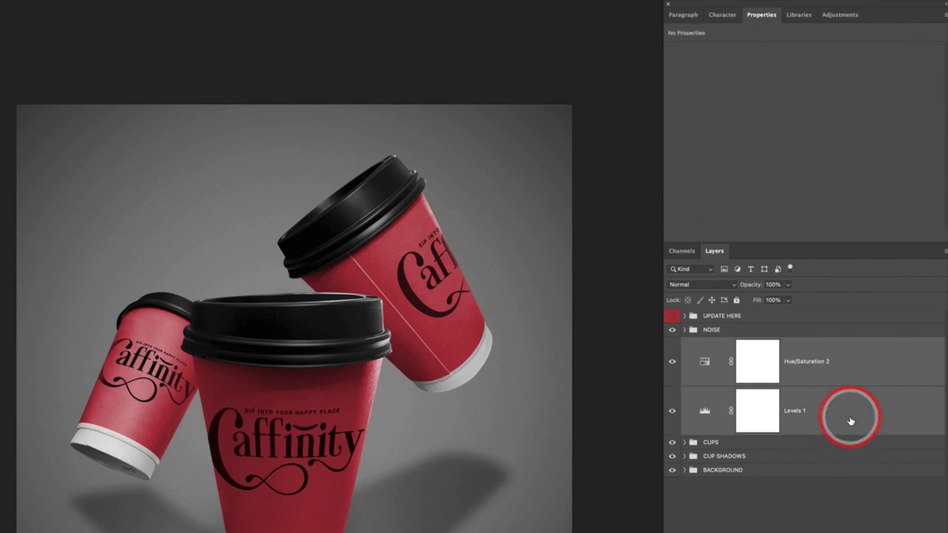
{"action": "key", "text": "ctrl+g"}
{"action": "double_click", "coordinate": [713, 343]}
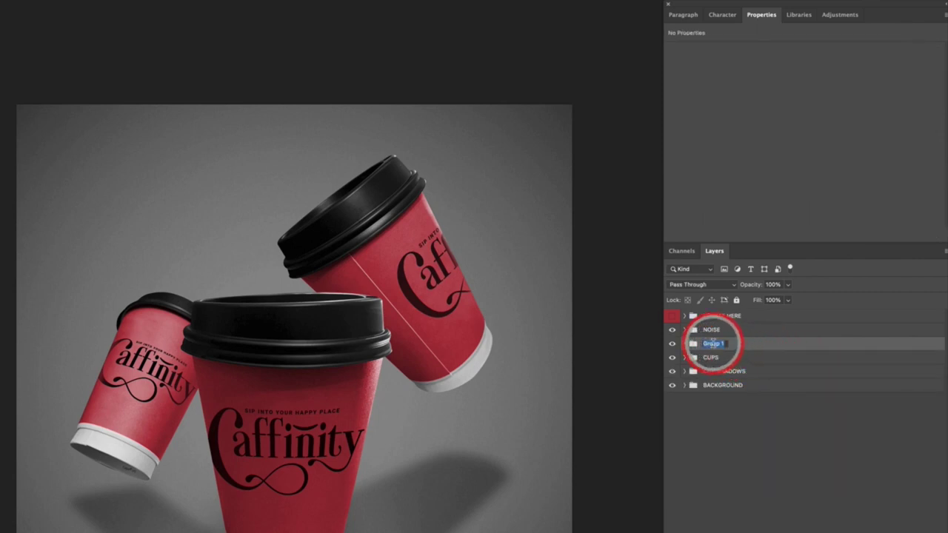
{"action": "type", "text": "CC"}
{"action": "key", "text": "Return"}
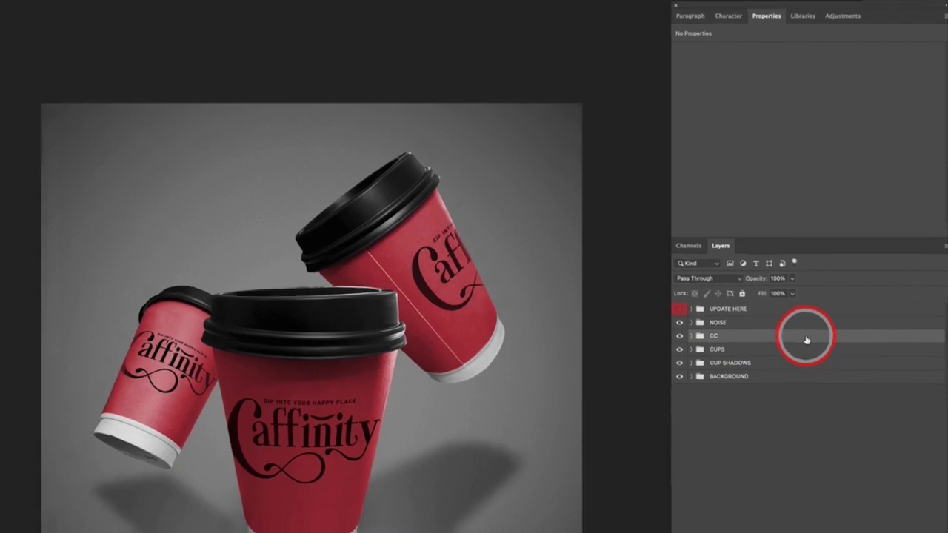
{"action": "key", "text": "v"}
{"action": "key", "text": "super+s"}
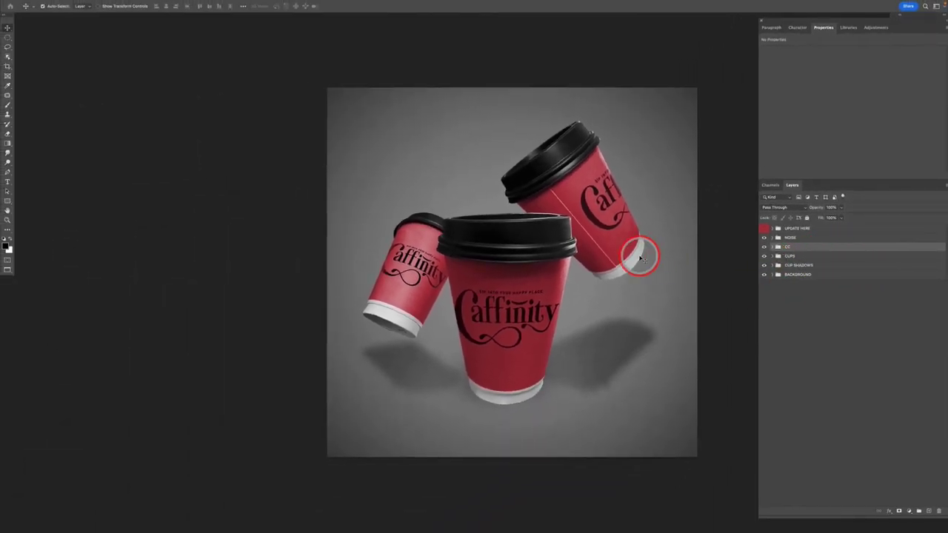
- Open the contents of the LOGO MAIN smart object inside the UPDATE HERE group
{"action": "key", "text": "space"}
{"action": "scroll", "coordinate": [659, 257], "scroll_direction": "right", "scroll_amount": 3}
{"action": "left_click", "coordinate": [795, 228]}
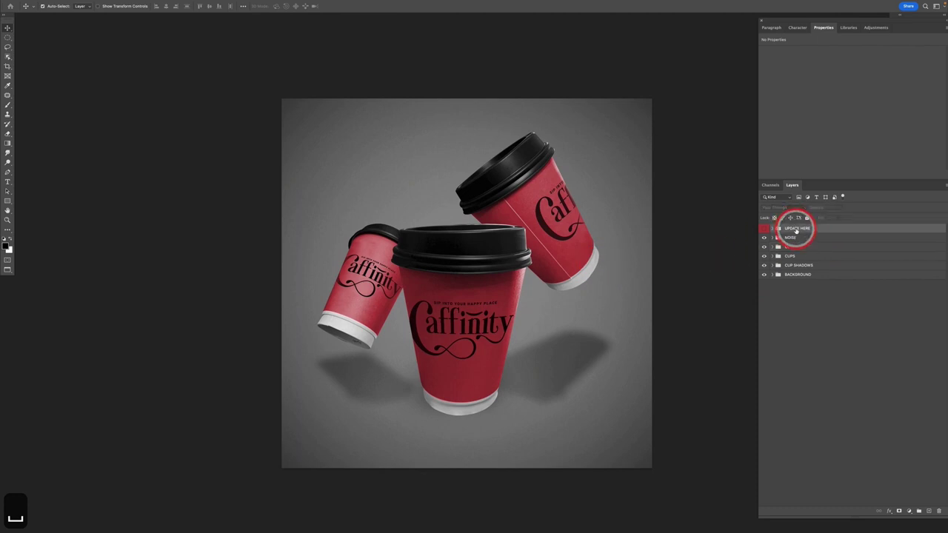
{"action": "left_click", "coordinate": [773, 229]}
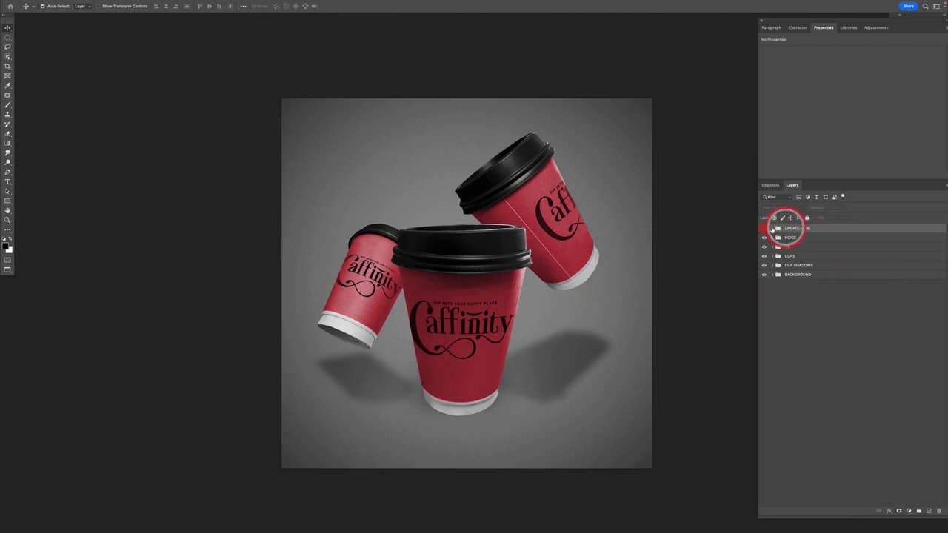
{"action": "left_click", "coordinate": [773, 229]}
{"action": "left_click", "coordinate": [821, 249]}
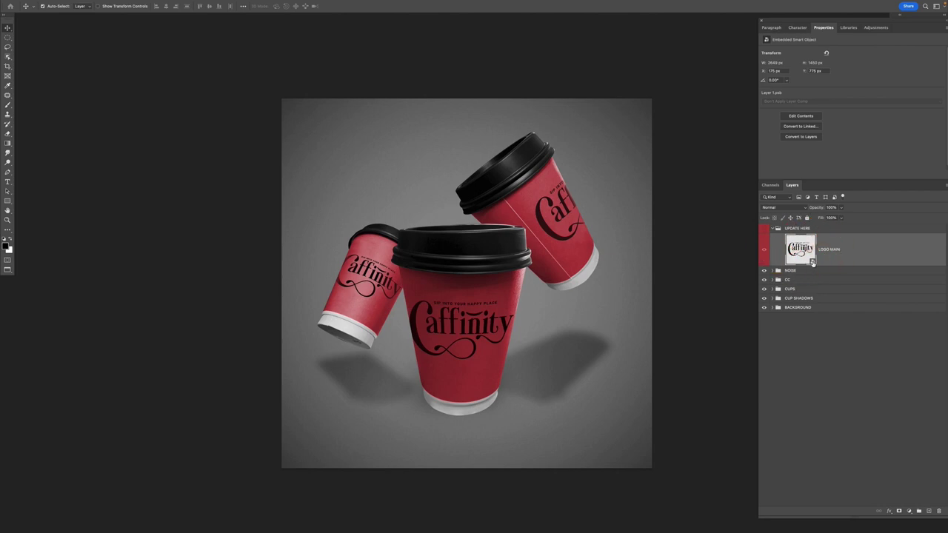
{"action": "double_click", "coordinate": [812, 262]}
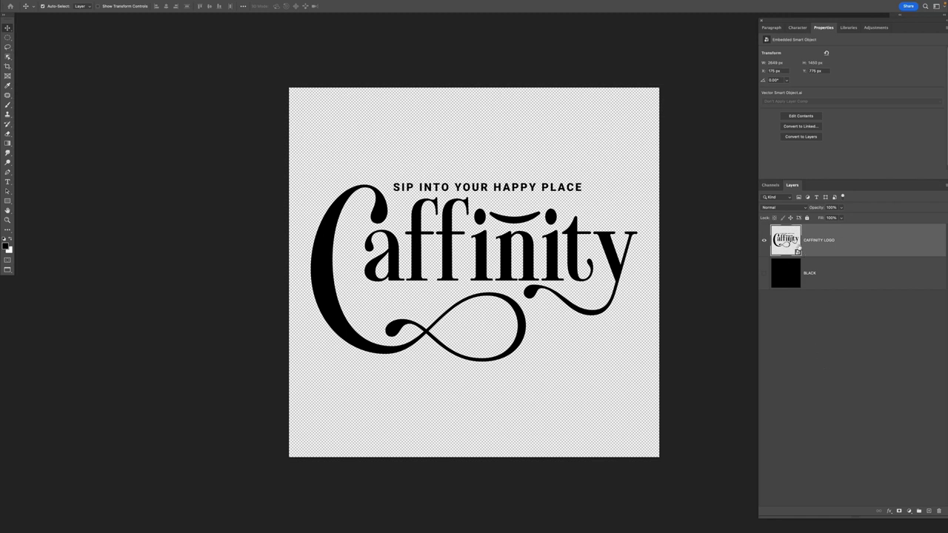
- Add a light yellow Solid Color fill layer clipped to the CAFFINITY LOGO layer
{"action": "left_click", "coordinate": [910, 513]}
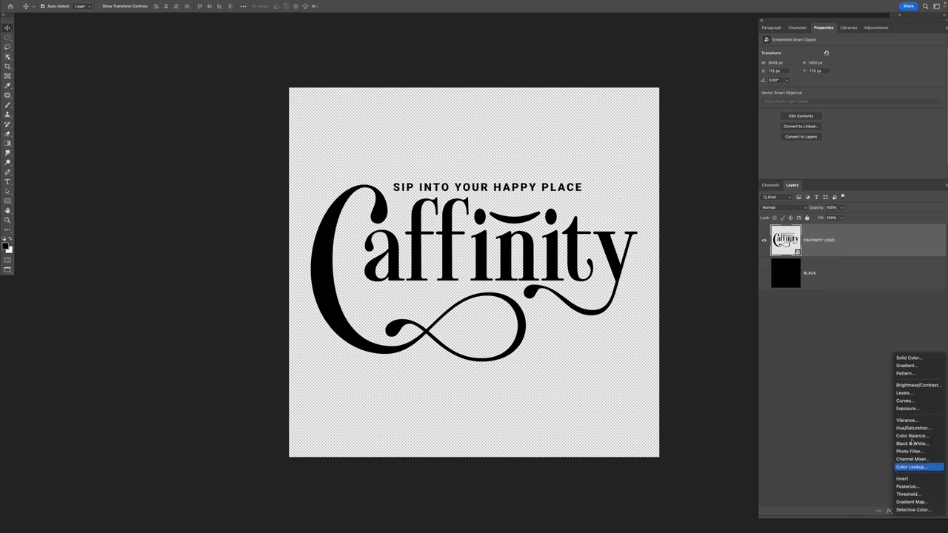
{"action": "left_click", "coordinate": [915, 361]}
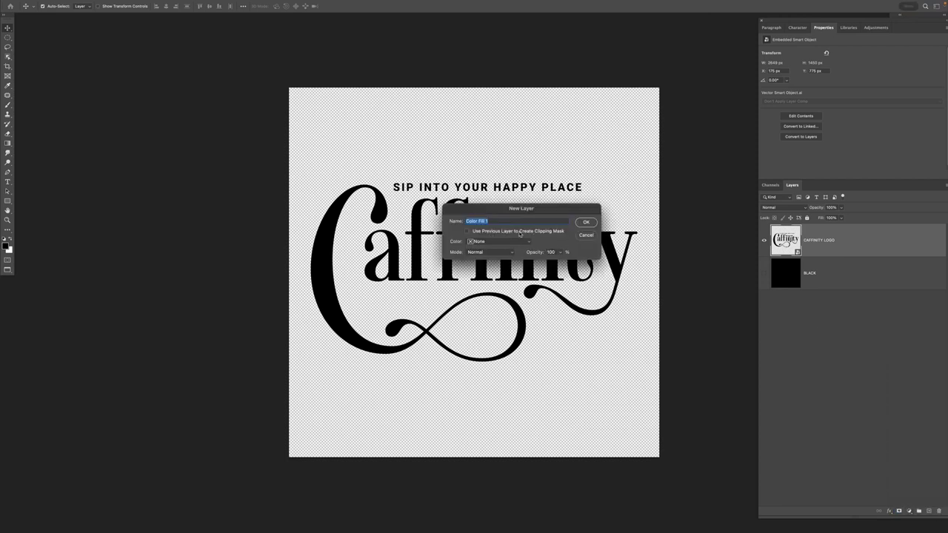
{"action": "left_click", "coordinate": [586, 222]}
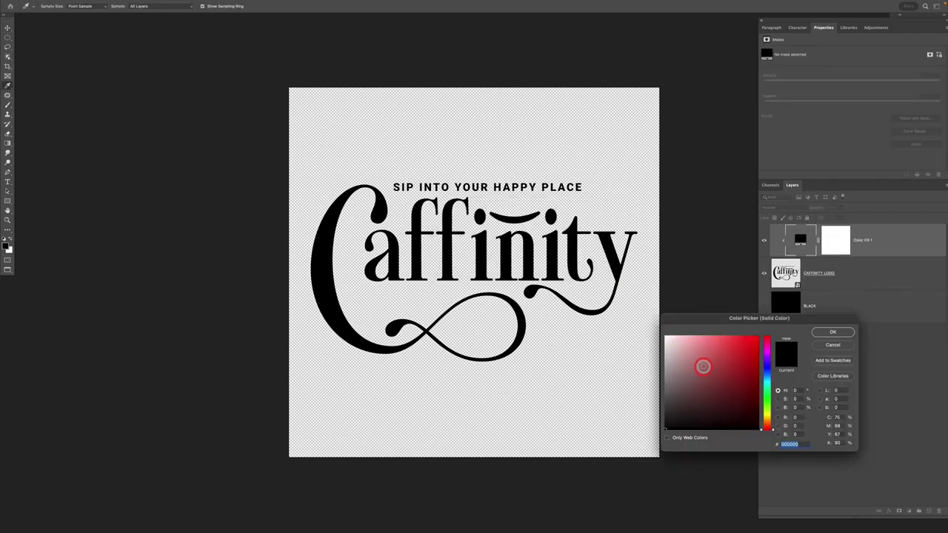
{"action": "mouse_move", "coordinate": [690, 340]}
{"action": "left_mouse_down"}
{"action": "mouse_move", "coordinate": [693, 347]}
{"action": "mouse_move", "coordinate": [705, 338]}
{"action": "left_mouse_up"}
{"action": "left_click", "coordinate": [769, 417]}
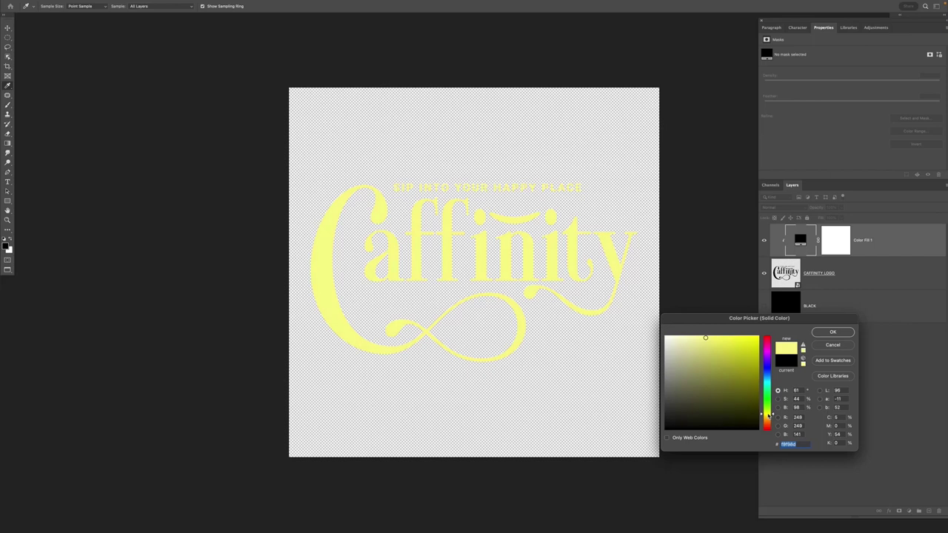
{"action": "left_click", "coordinate": [827, 334]}
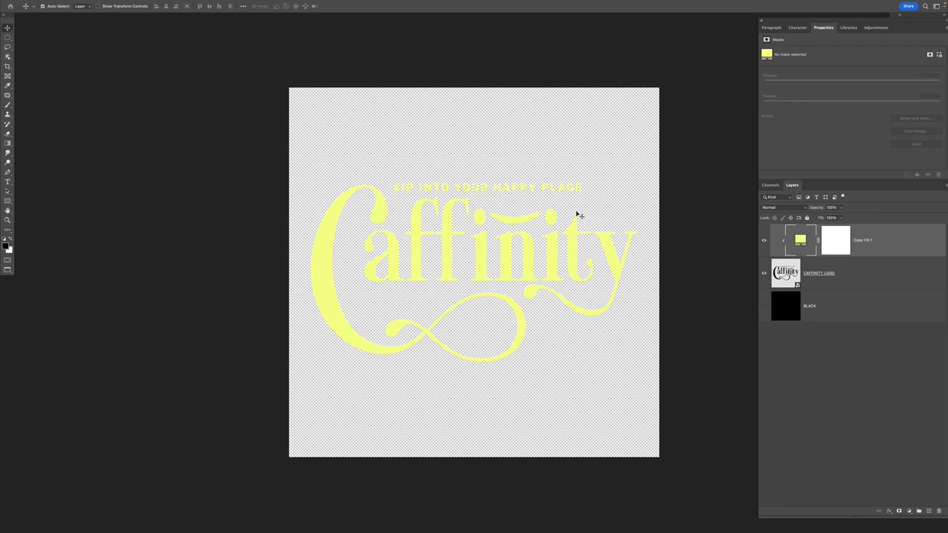
- Invert the yellow fill's mask and paint it white with a small 100% opacity brush over the smile and both i dots
{"action": "left_click", "coordinate": [834, 241]}
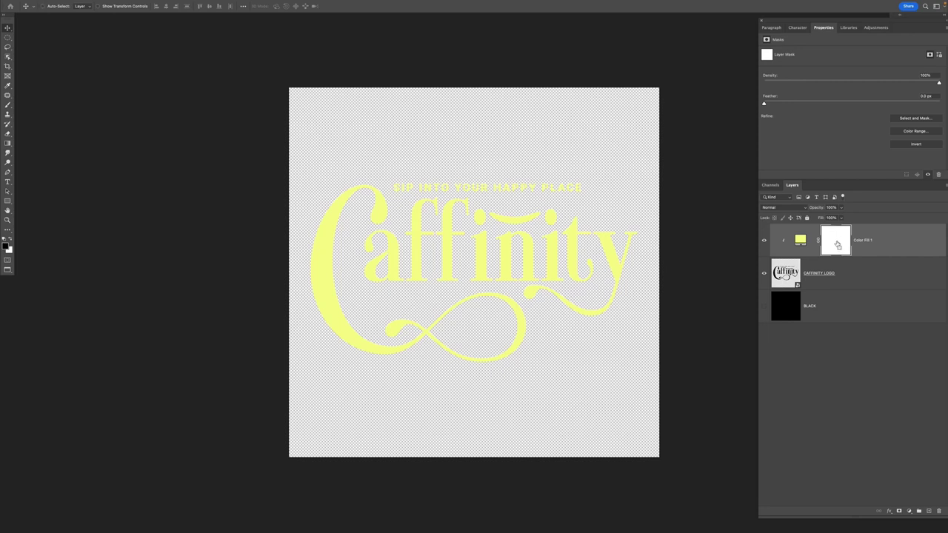
{"action": "key", "text": "super+i"}
{"action": "key", "text": "b"}
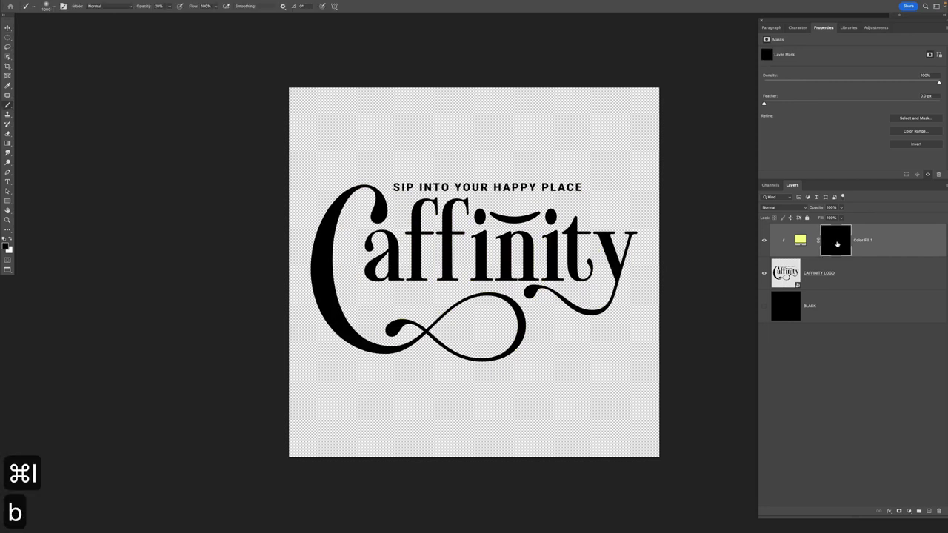
{"action": "key", "text": "x"}
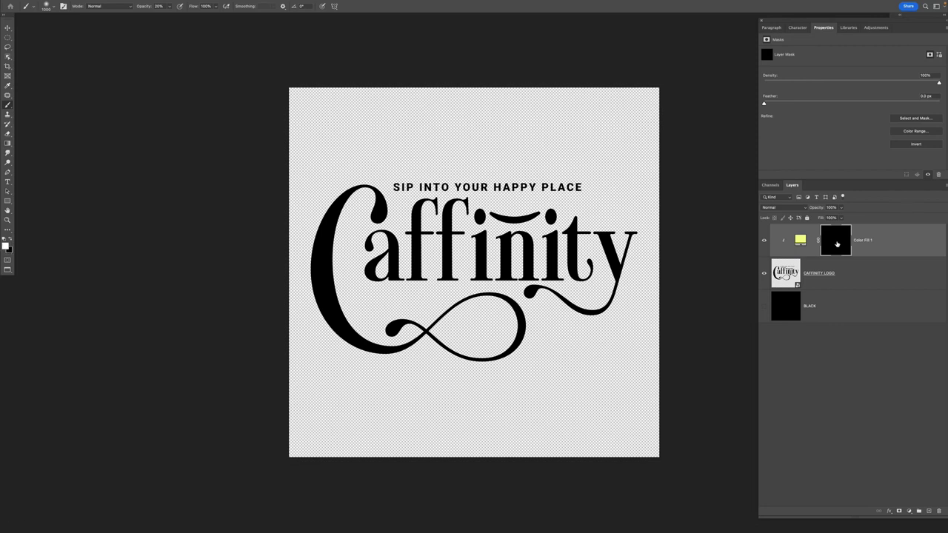
{"action": "key", "text": "0"}
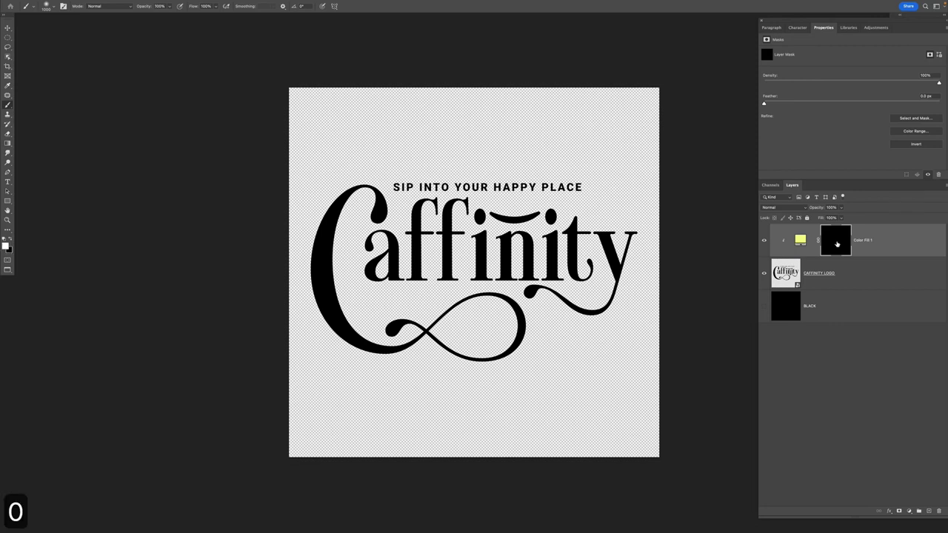
{"action": "key", "text": "bracketleft"}
{"action": "key", "text": "bracketleft"}
{"action": "key", "text": "bracketleft"}
{"action": "key", "text": "bracketleft"}
{"action": "key", "text": "bracketleft"}
{"action": "key", "text": "bracketleft"}
{"action": "key", "text": "bracketleft"}
{"action": "key", "text": "bracketleft"}
{"action": "key", "text": "bracketleft"}
{"action": "key", "text": "bracketleft"}
{"action": "key", "text": "bracketleft"}
{"action": "key", "text": "bracketleft"}
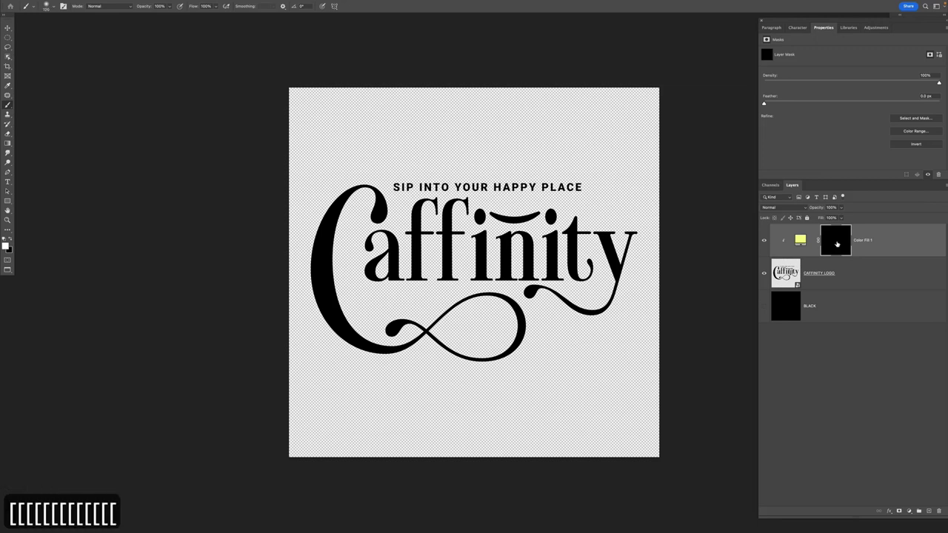
{"action": "mouse_move", "coordinate": [487, 213]}
{"action": "left_mouse_down"}
{"action": "mouse_move", "coordinate": [552, 216]}
{"action": "mouse_move", "coordinate": [509, 220]}
{"action": "mouse_move", "coordinate": [483, 215]}
{"action": "mouse_move", "coordinate": [544, 213]}
{"action": "mouse_move", "coordinate": [482, 208]}
{"action": "mouse_move", "coordinate": [477, 217]}
{"action": "mouse_move", "coordinate": [553, 207]}
{"action": "left_mouse_up"}
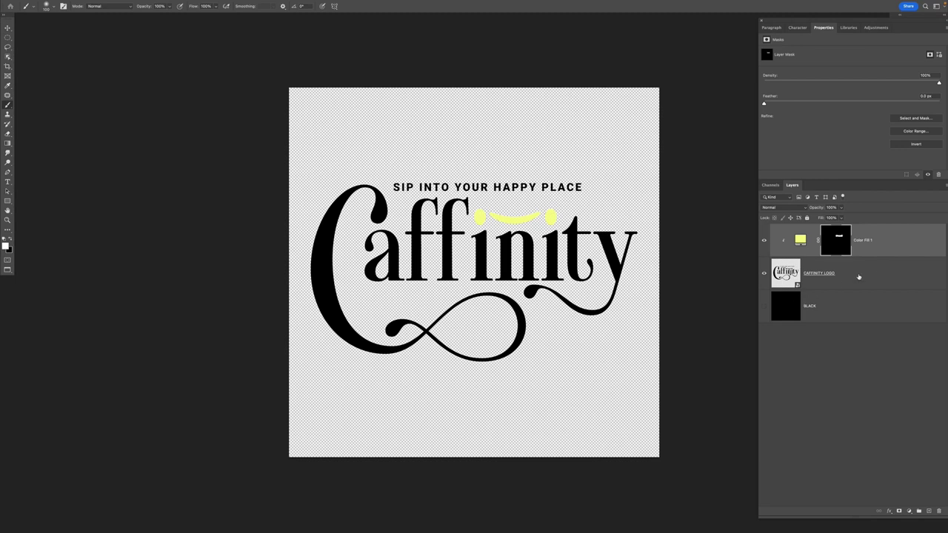
- Add a dark red Solid Color fill clipped directly above the CAFFINITY LOGO layer, beneath the yellow fill
{"action": "left_click", "coordinate": [884, 276]}
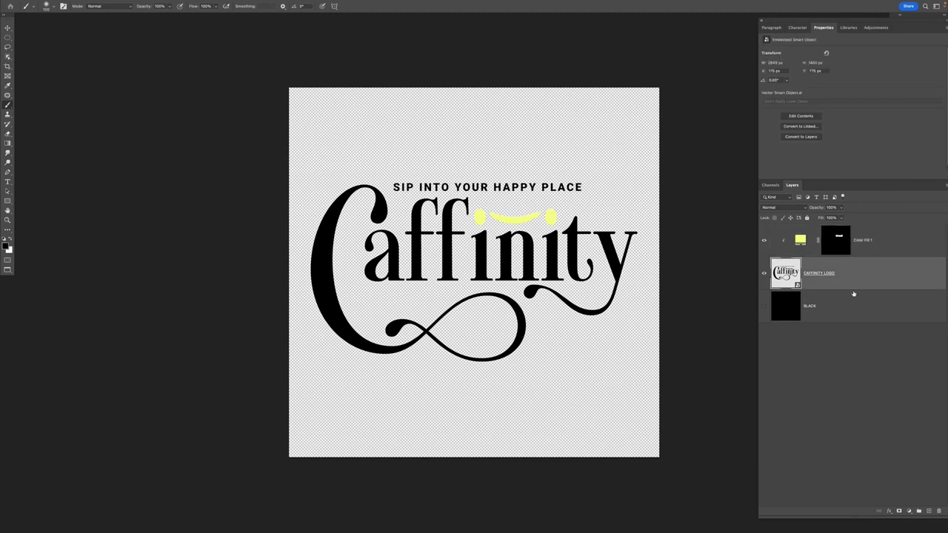
{"action": "left_click", "coordinate": [909, 512]}
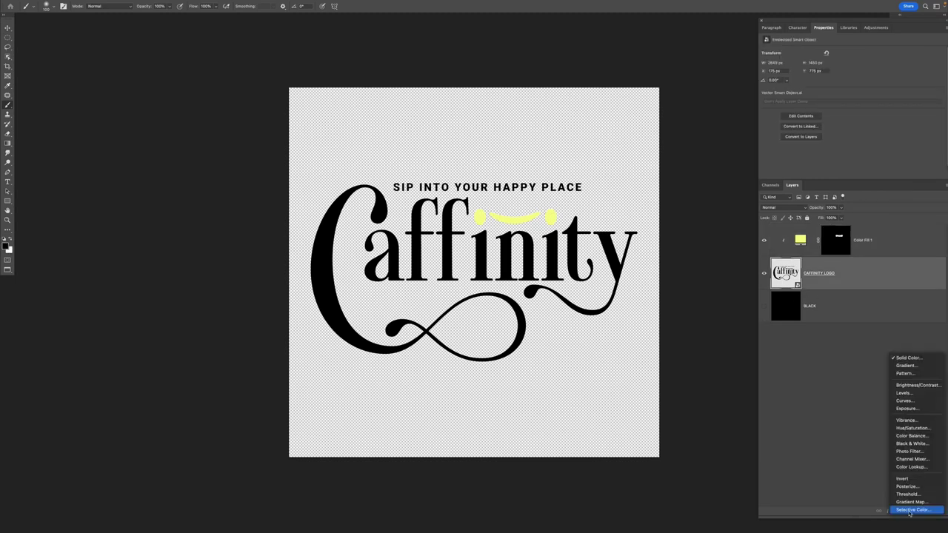
{"action": "left_click", "coordinate": [918, 361]}
{"action": "left_click", "coordinate": [715, 391]}
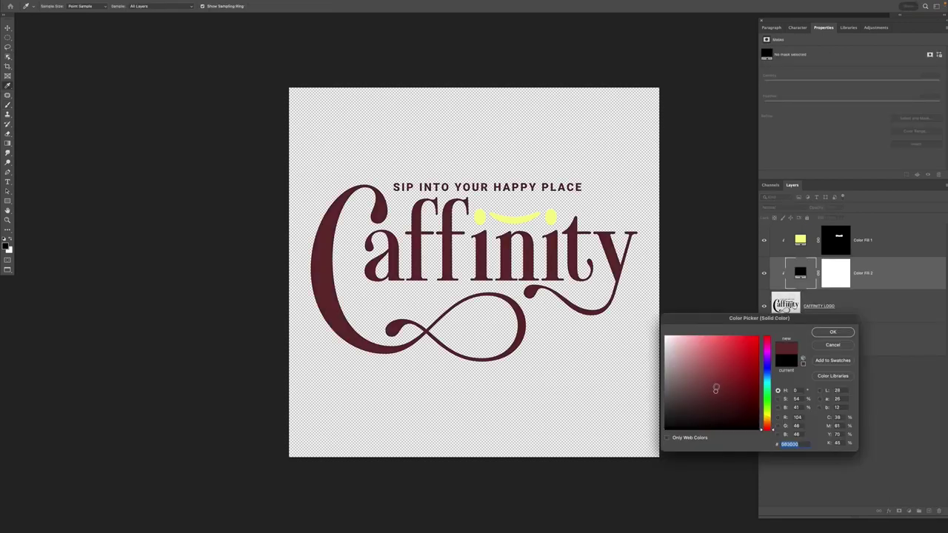
{"action": "left_click", "coordinate": [717, 387]}
{"action": "left_click", "coordinate": [826, 333]}
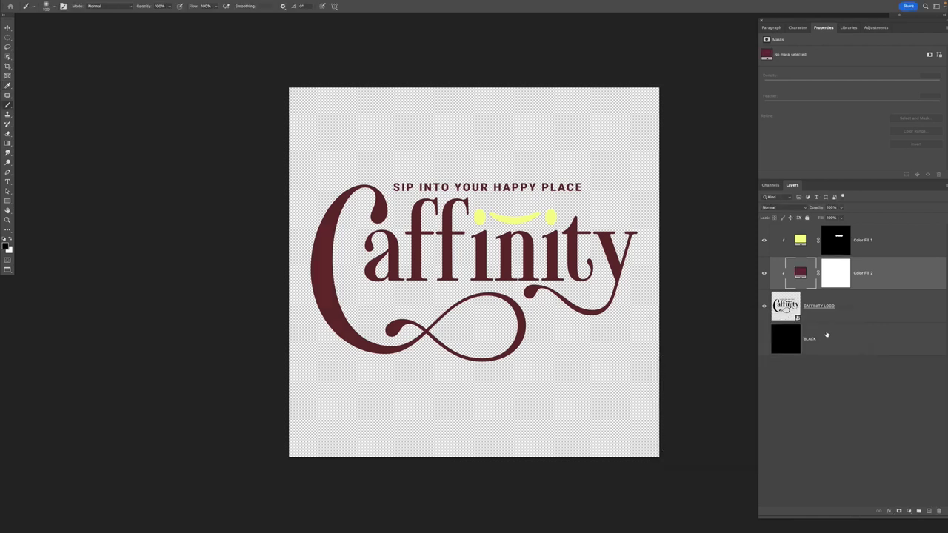
- Invert the layer mask of the dark red Color Fill 2 layer
{"action": "key", "text": "m"}
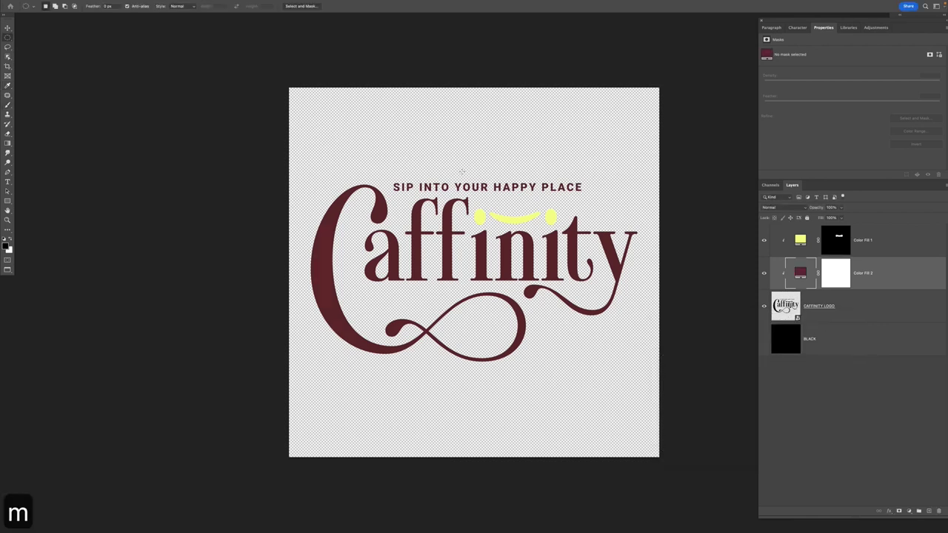
{"action": "left_click", "coordinate": [833, 275]}
{"action": "key", "text": "super+i"}
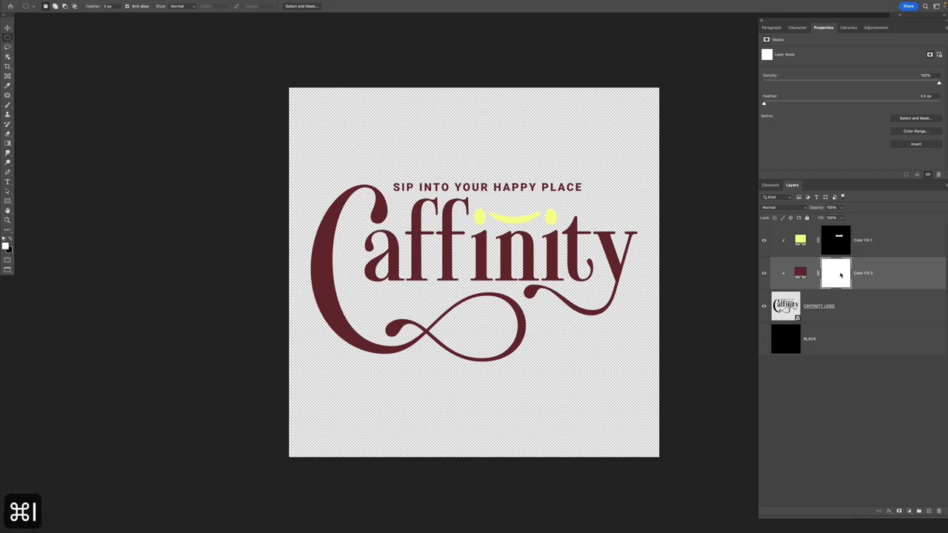
- Fill a rectangular selection around the tagline with white on the dark red fill's mask, deselect, and check the result by toggling the layer
{"action": "key", "text": "m"}
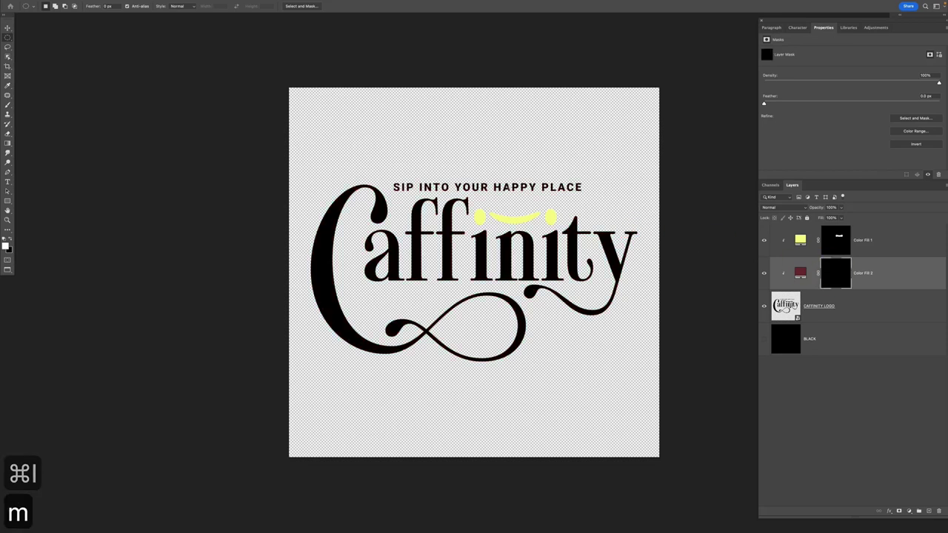
{"action": "key", "text": "shift+m"}
{"action": "left_click", "coordinate": [292, 135]}
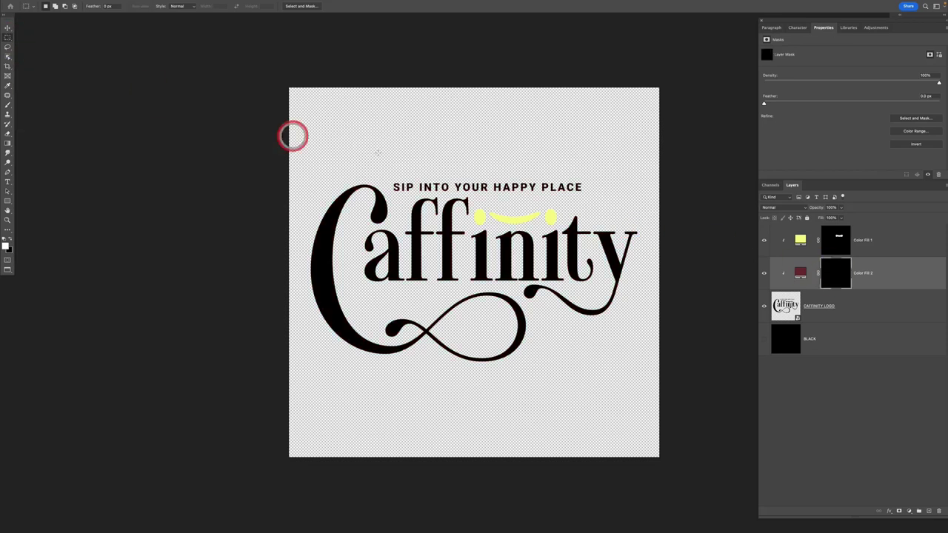
{"action": "left_click_drag", "start_coordinate": [388, 178], "coordinate": [586, 198]}
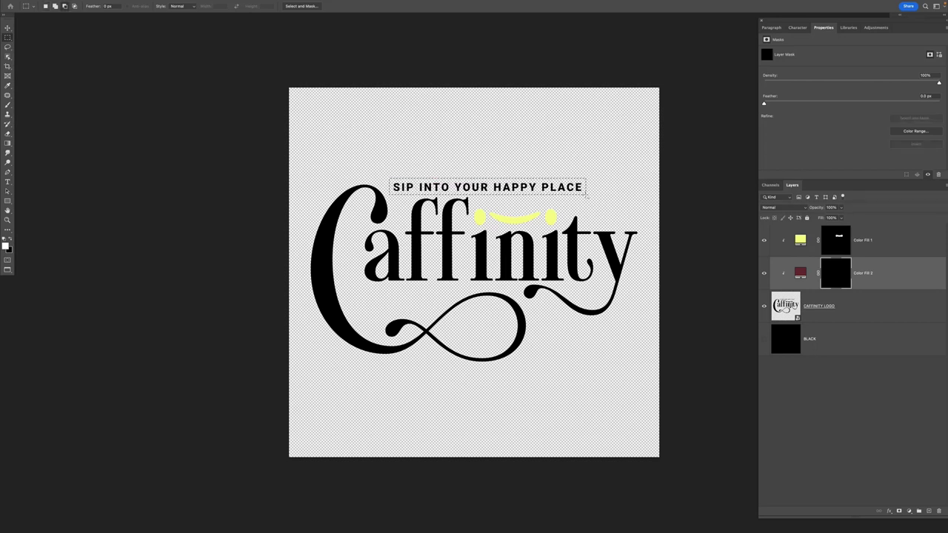
{"action": "key", "text": "alt+BackSpace"}
{"action": "key", "text": "super+d"}
{"action": "key", "text": "v"}
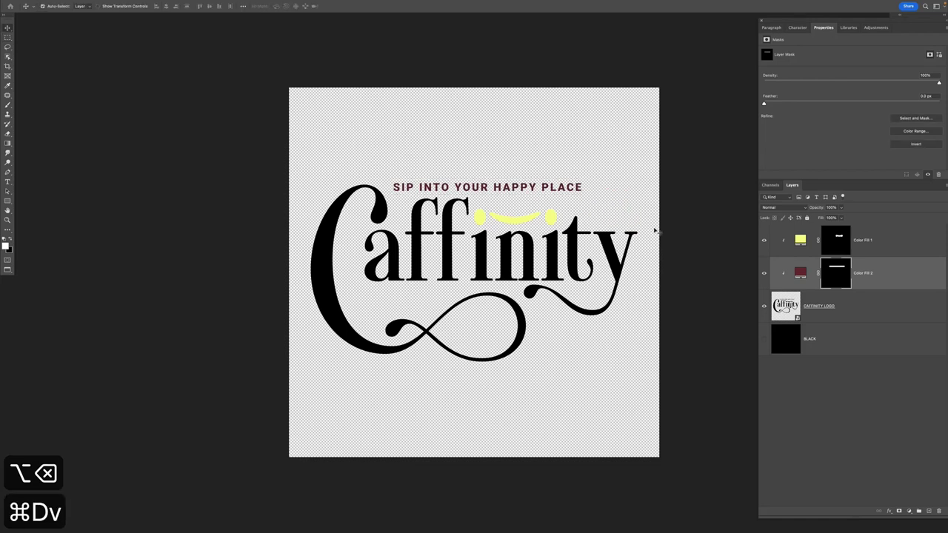
{"action": "left_click", "coordinate": [764, 273]}
{"action": "left_click", "coordinate": [764, 274]}
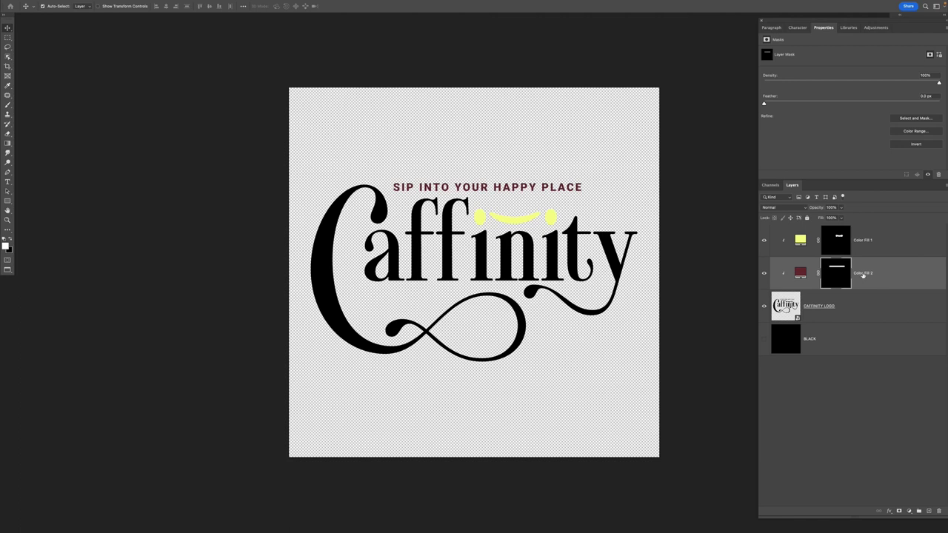
- Rename the dark red fill layer TAGLINE COLOR and the yellow fill layer SMILEY FACE
{"action": "double_click", "coordinate": [862, 273]}
{"action": "type", "text": "TAGLINE CO"}
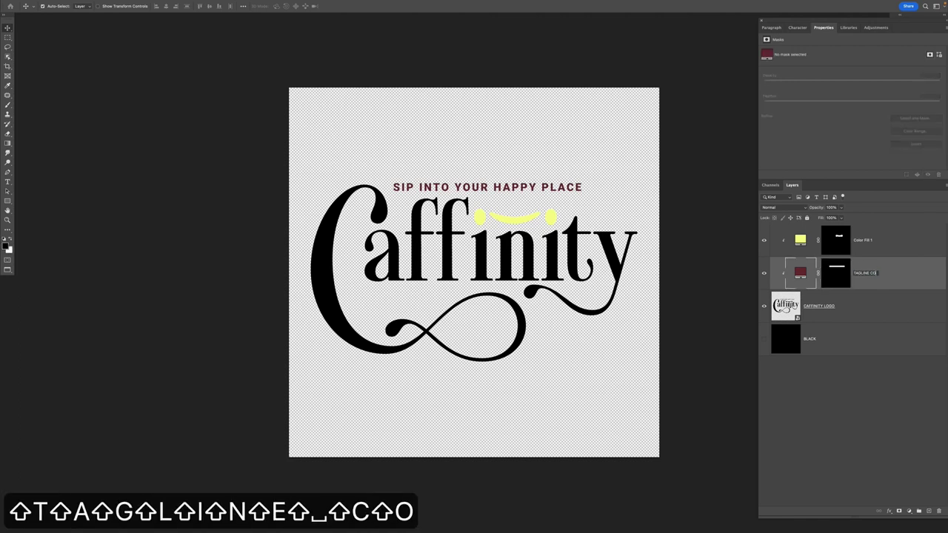
{"action": "type", "text": "LOR"}
{"action": "key", "text": "Return"}
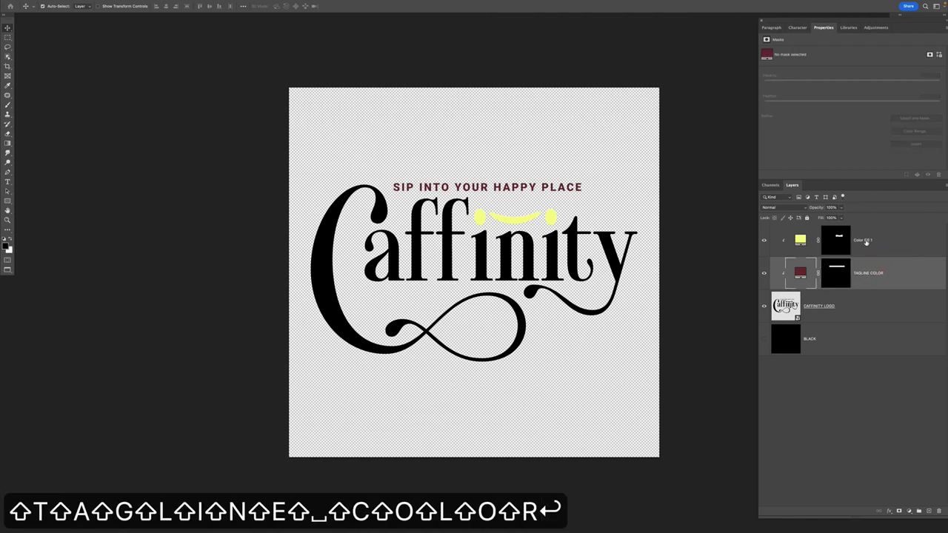
{"action": "double_click", "coordinate": [863, 239]}
{"action": "type", "text": "SMILEY FACE"}
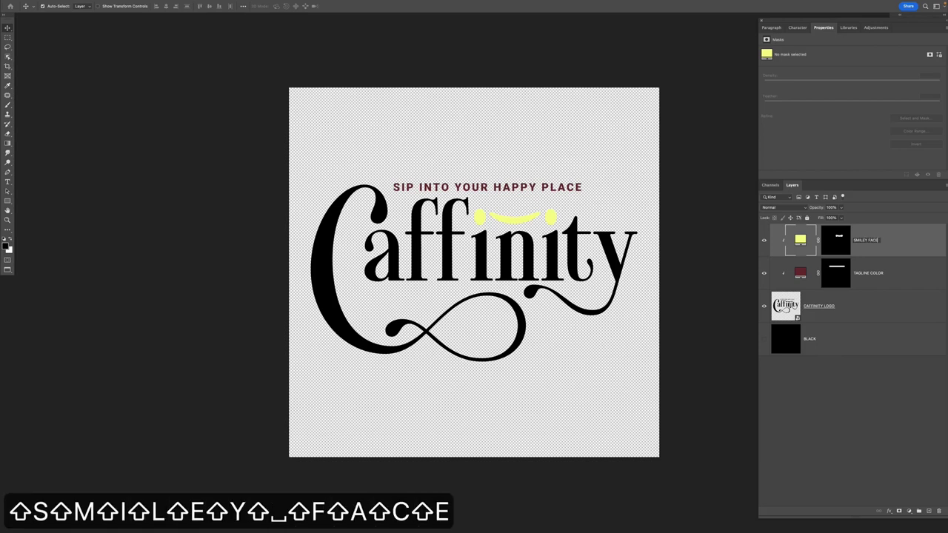
{"action": "key", "text": "Return"}
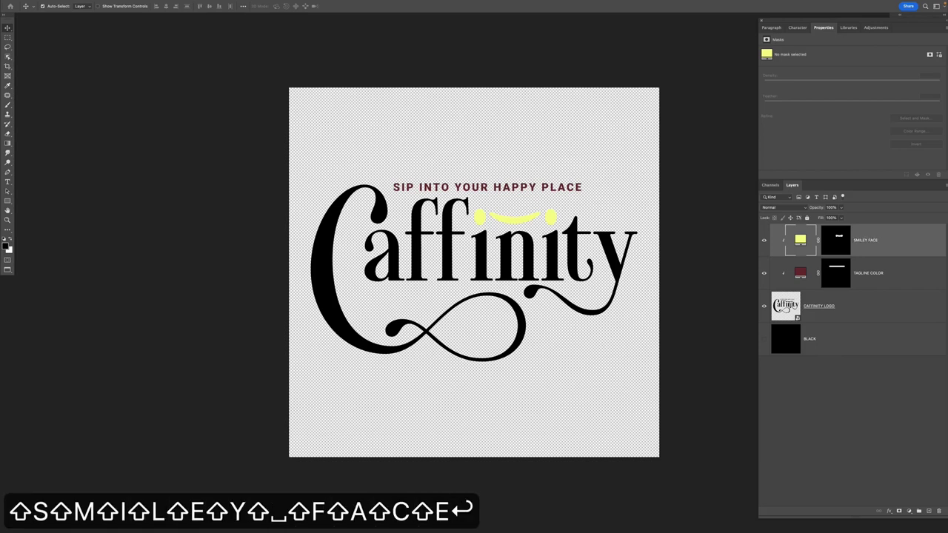
- Add a teal (#14676c) Solid Color fill clipped directly above the CAFFINITY LOGO layer, beneath TAGLINE COLOR
{"action": "left_click", "coordinate": [870, 306]}
{"action": "left_click", "coordinate": [909, 511]}
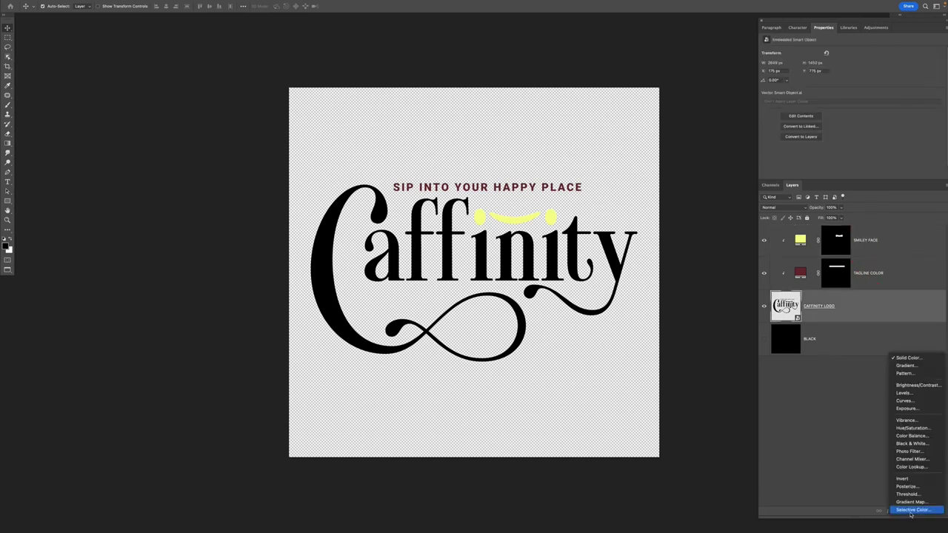
{"action": "left_click", "coordinate": [906, 360]}
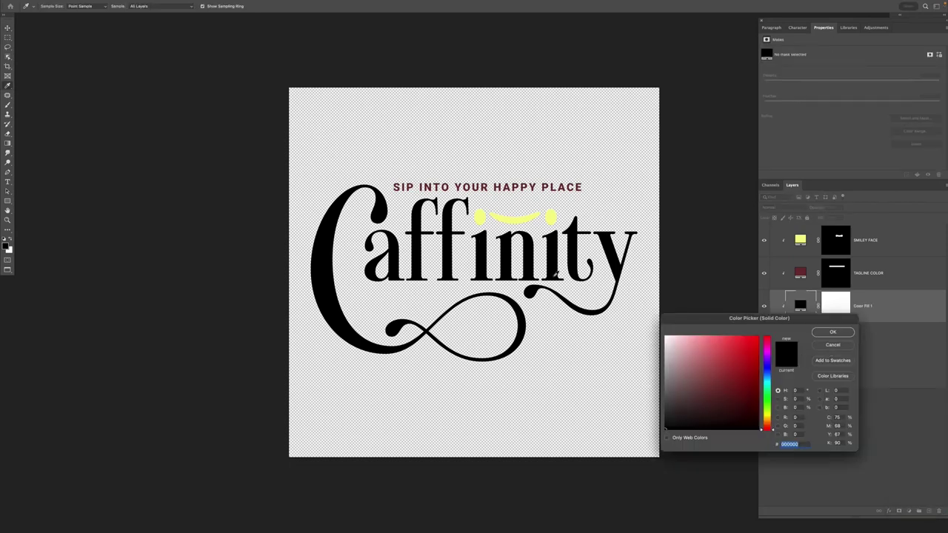
{"action": "left_click", "coordinate": [725, 354]}
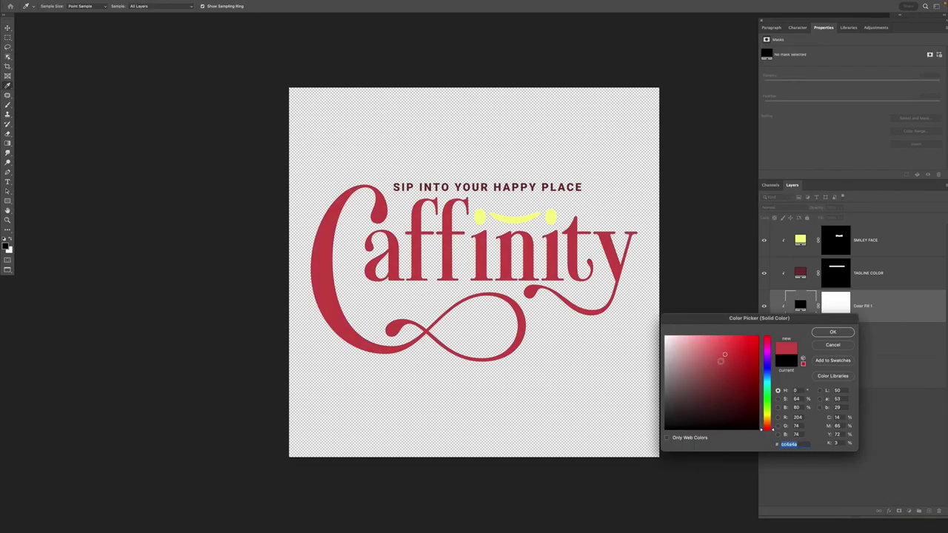
{"action": "left_click", "coordinate": [741, 389]}
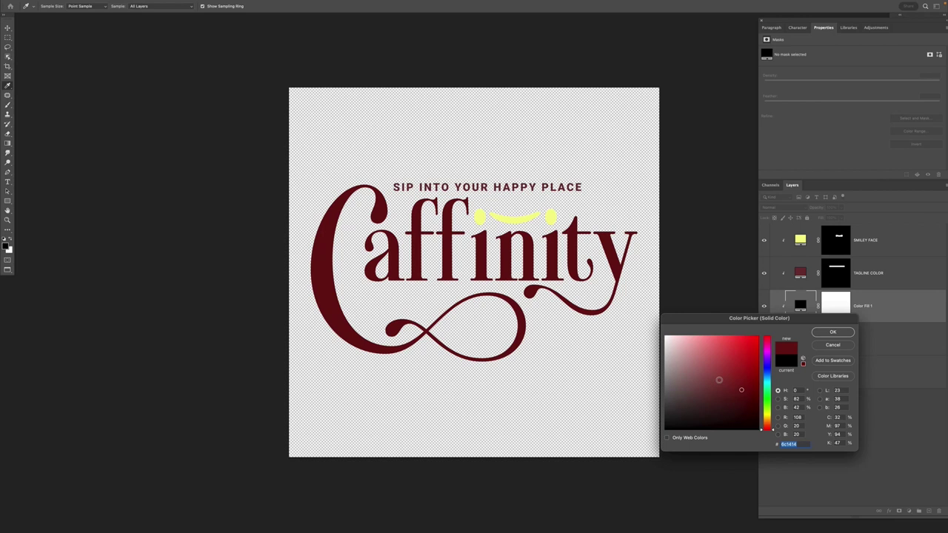
{"action": "left_click", "coordinate": [767, 377]}
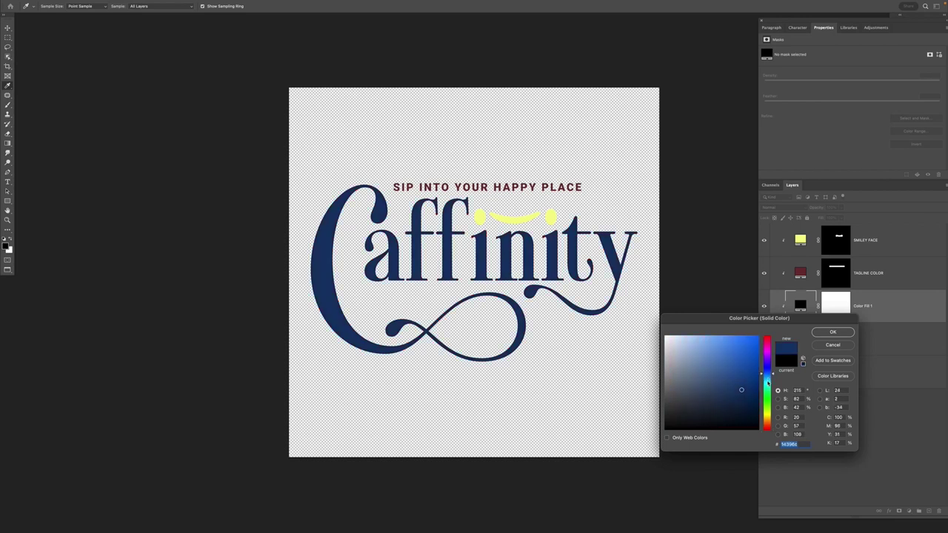
{"action": "left_click", "coordinate": [767, 383]}
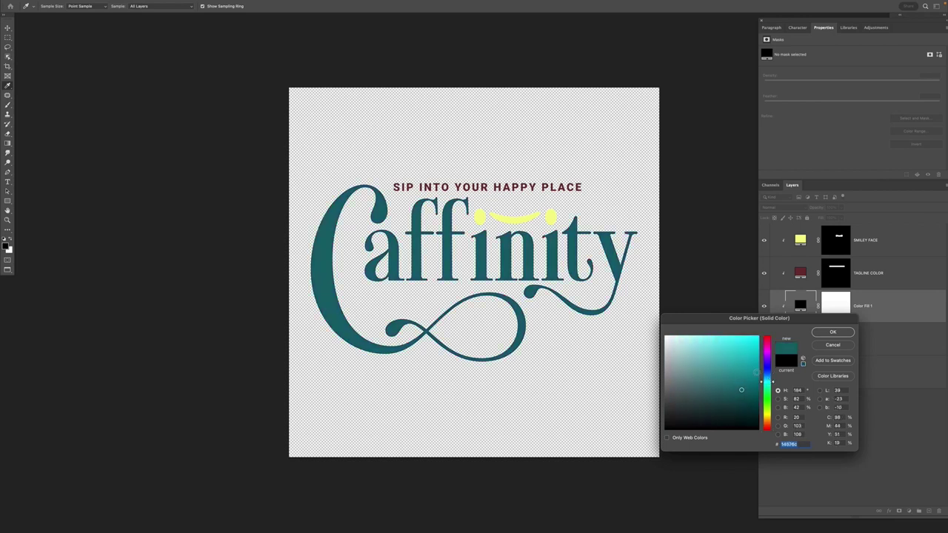
{"action": "left_click", "coordinate": [834, 331]}
- Change the SMILEY FACE fill color to orange (#e98d33)
{"action": "double_click", "coordinate": [801, 240]}
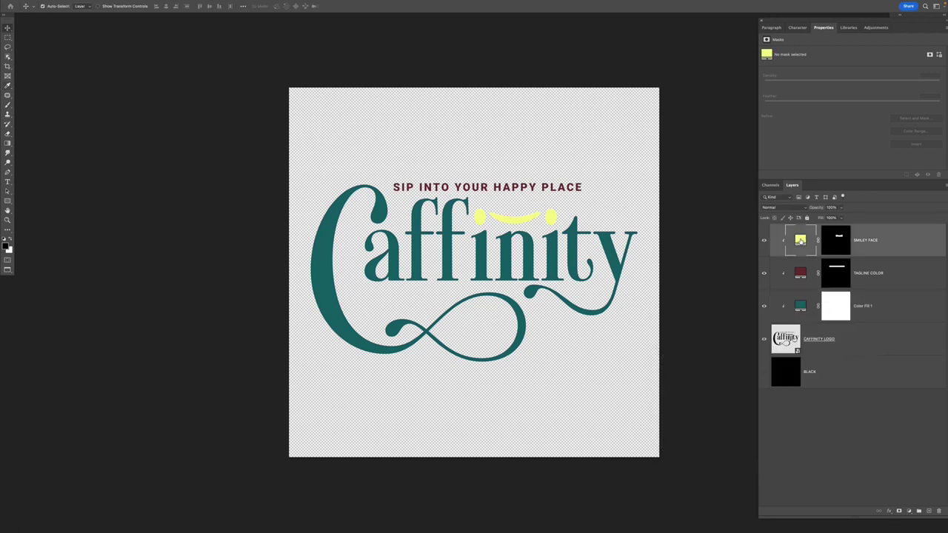
{"action": "left_click", "coordinate": [738, 343]}
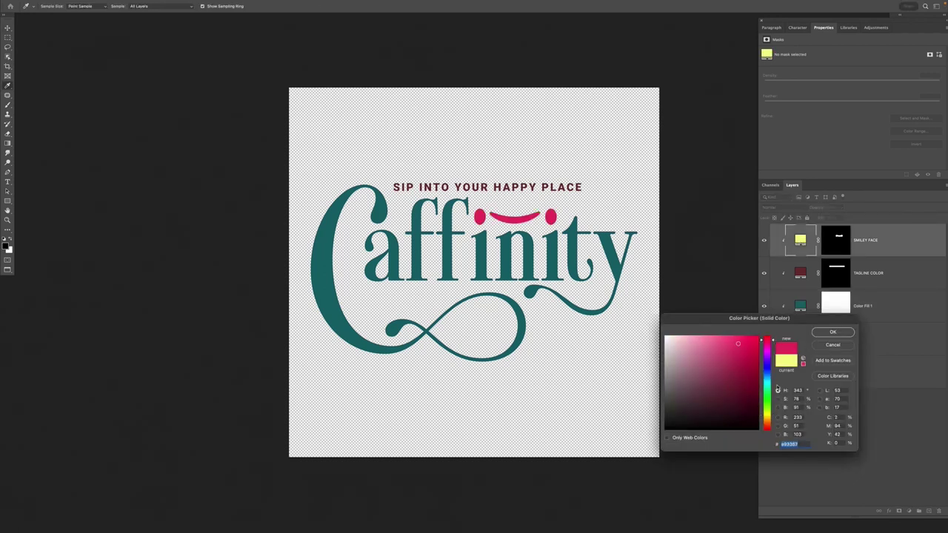
{"action": "left_click_drag", "start_coordinate": [770, 419], "coordinate": [771, 422]}
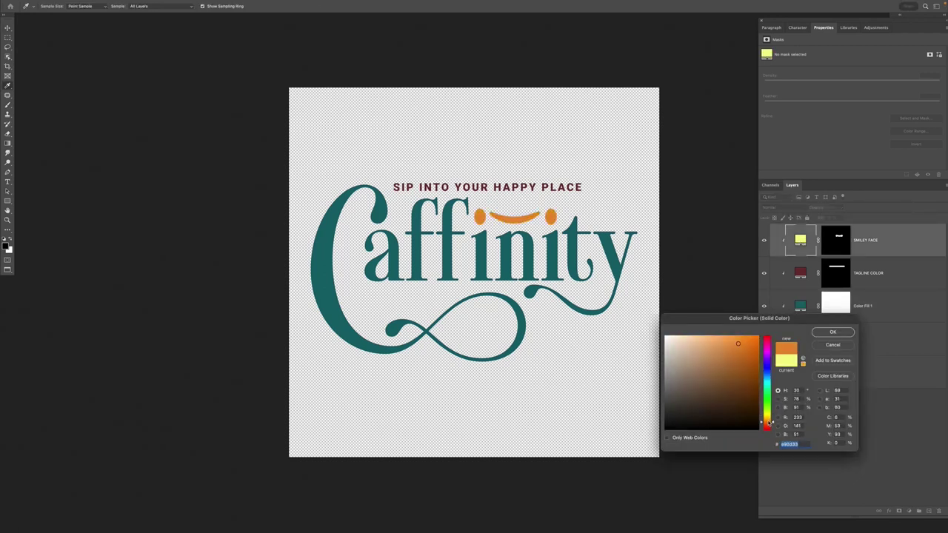
{"action": "left_click", "coordinate": [829, 332]}
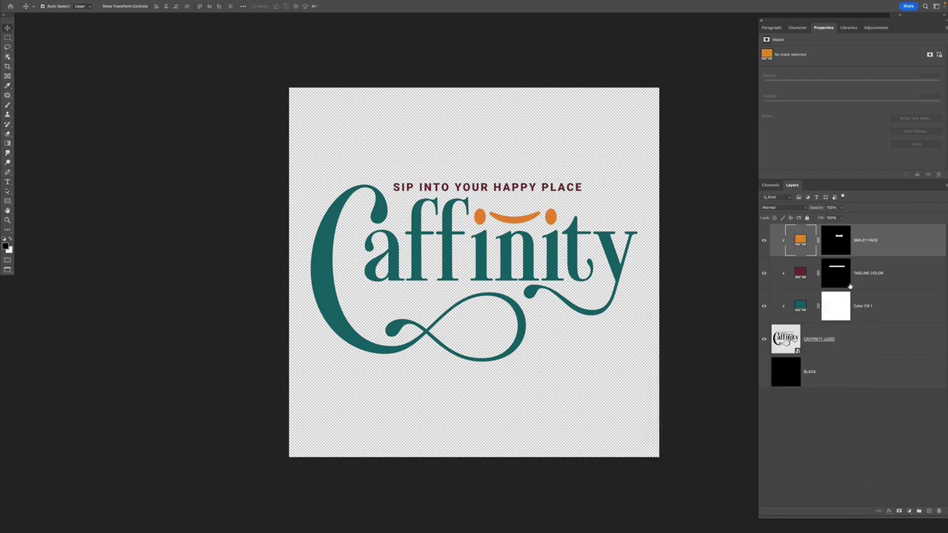
- Rename the teal fill layer MAIN LOGO COLOR
{"action": "left_click", "coordinate": [873, 277]}
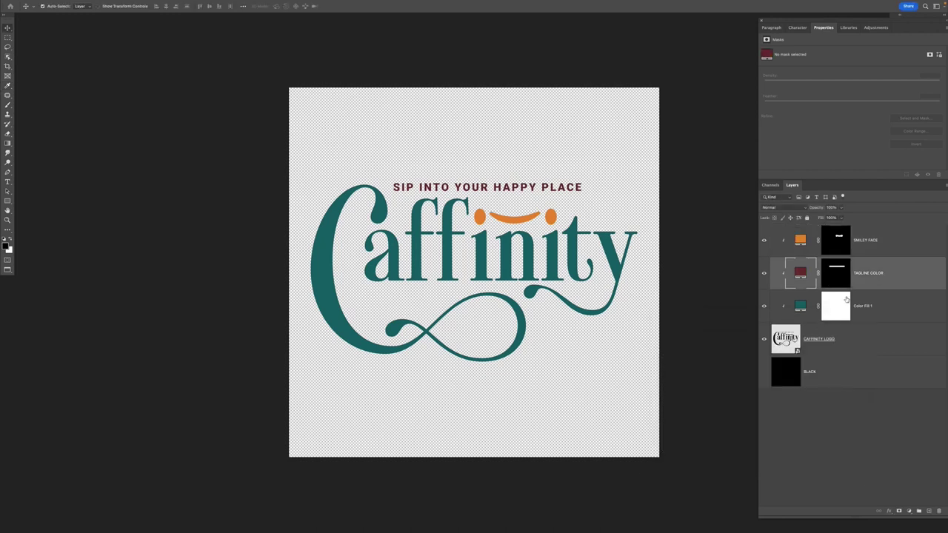
{"action": "double_click", "coordinate": [863, 306]}
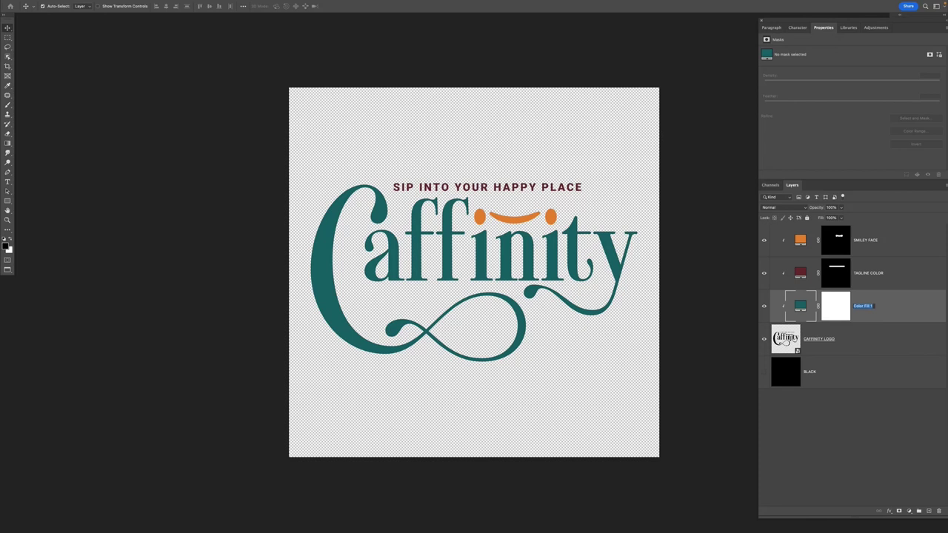
{"action": "type", "text": "MAIN LOGO CO"}
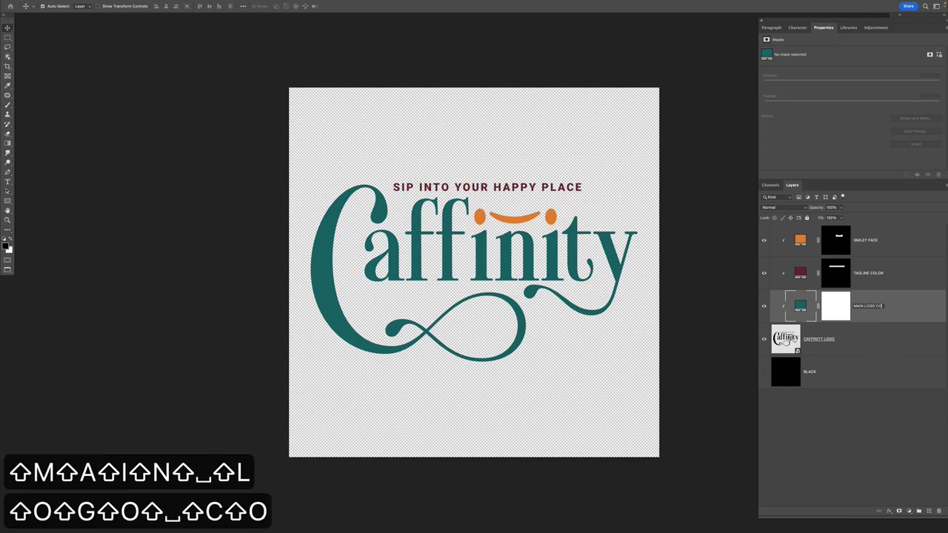
{"action": "type", "text": "LOR"}
{"action": "key", "text": "Return"}
{"action": "key", "text": "v"}
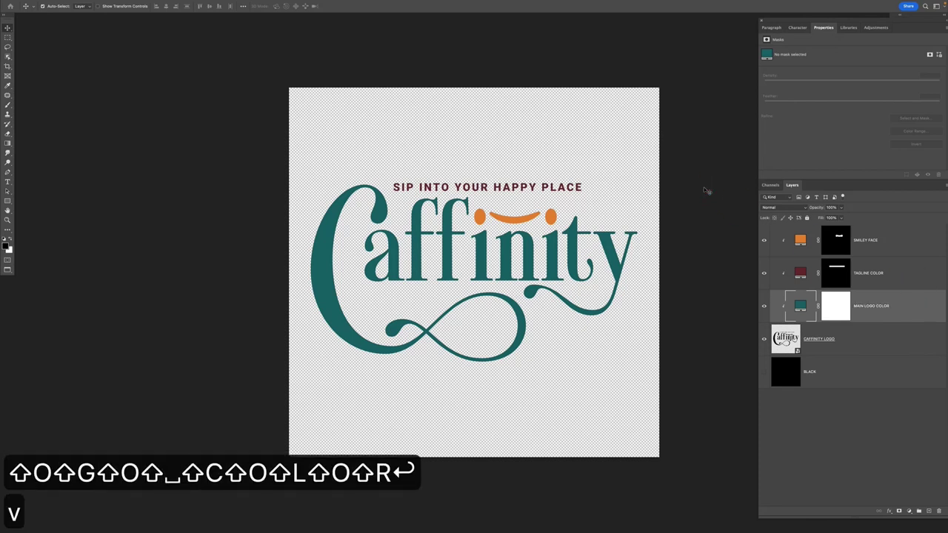
- Save and close the logo smart object, and collapse the UPDATE HERE group in the mockup
{"action": "key", "text": "super+s"}
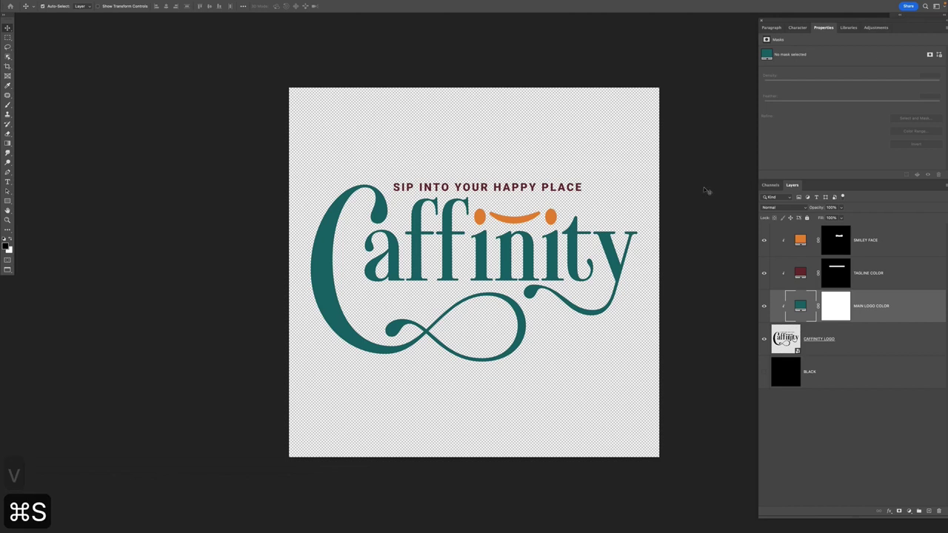
{"action": "key", "text": "super+w"}
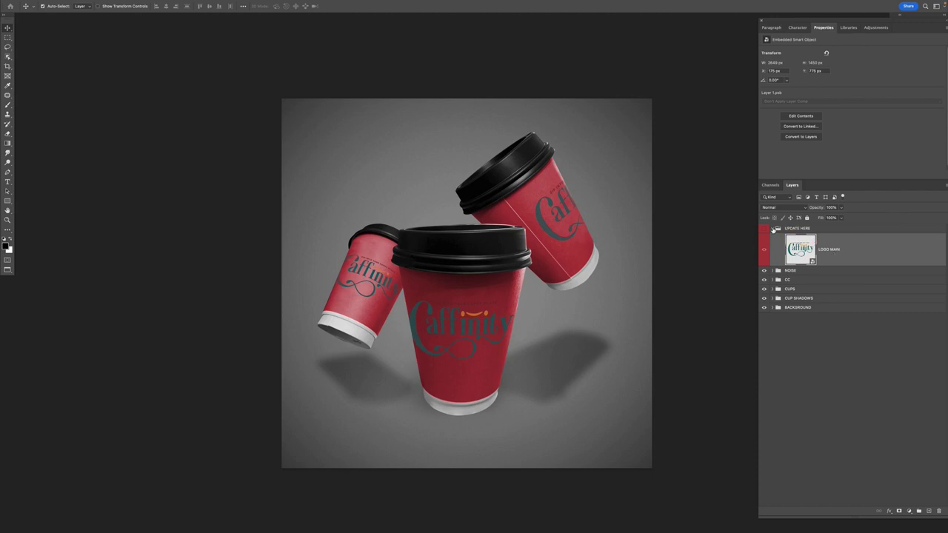
{"action": "left_click", "coordinate": [772, 230]}
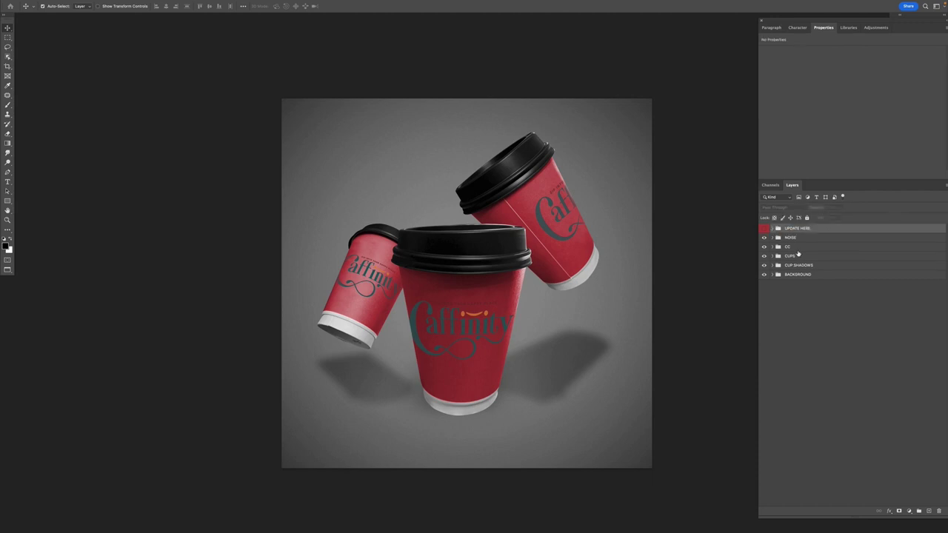
- Expand the CUPS group and its FRONT subgroup, and select the front cup's MAIN CUP COLOR layer
{"action": "left_click", "coordinate": [772, 256]}
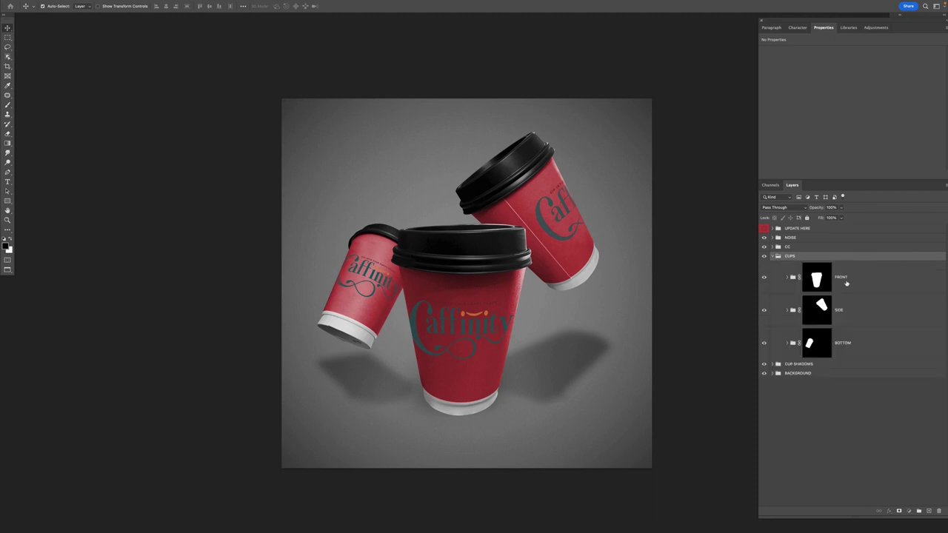
{"action": "left_click", "coordinate": [846, 283]}
{"action": "left_click", "coordinate": [789, 279]}
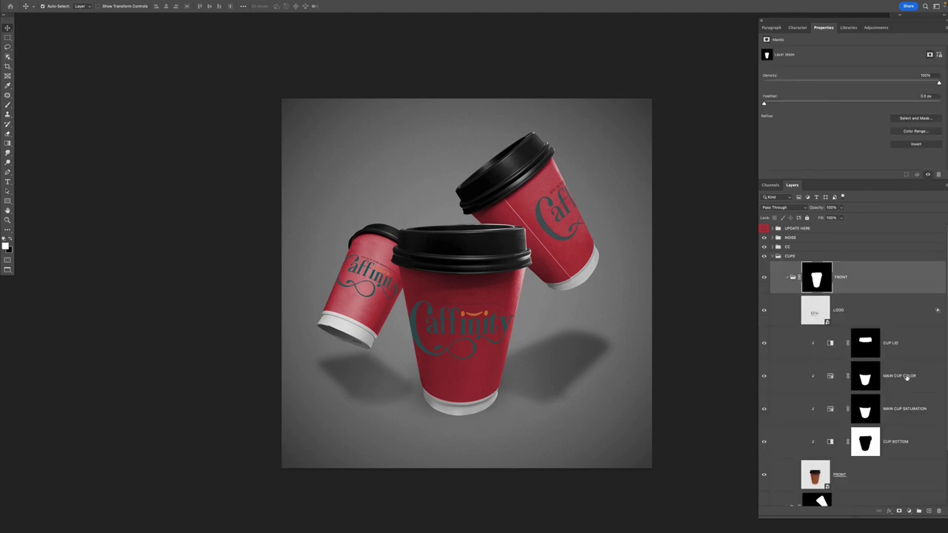
{"action": "left_click", "coordinate": [779, 382]}
{"action": "scroll", "coordinate": [781, 389], "scroll_direction": "down", "scroll_amount": 3}
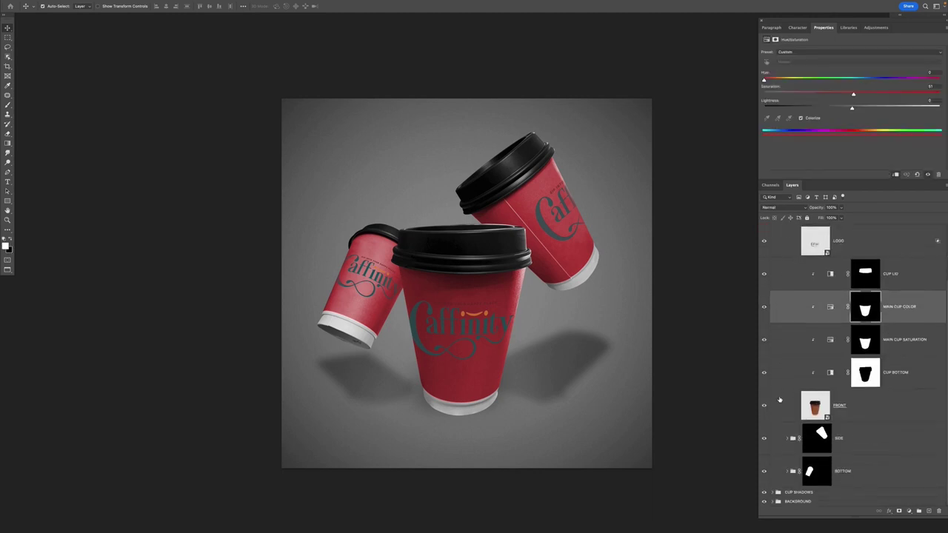
- Expand the SIDE and BOTTOM groups, add both cups' MAIN CUP COLOR layers to the selection, and color-label all three layers yellow
{"action": "left_click", "coordinate": [786, 439]}
{"action": "scroll", "coordinate": [796, 437], "scroll_direction": "down", "scroll_amount": 7}
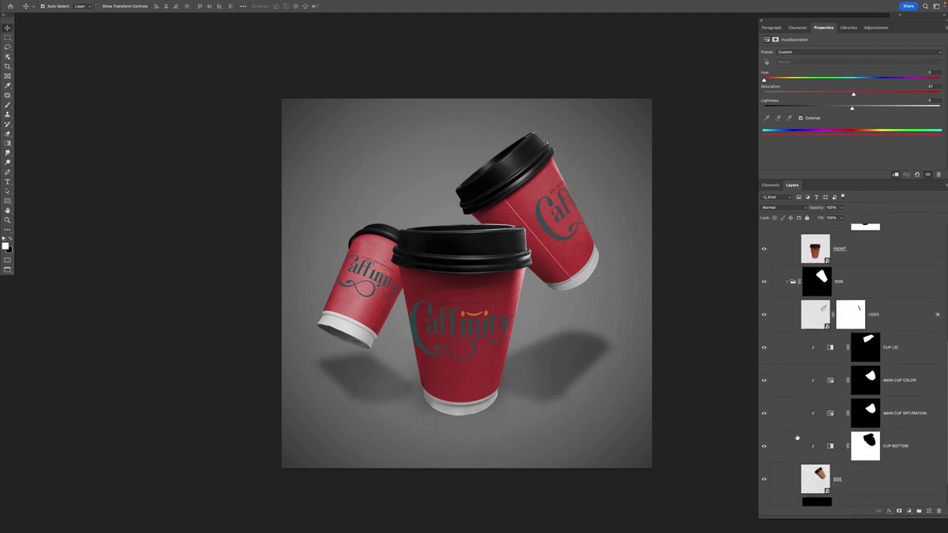
{"action": "left_click", "coordinate": [898, 380]}
{"action": "scroll", "coordinate": [771, 408], "scroll_direction": "down", "scroll_amount": 2}
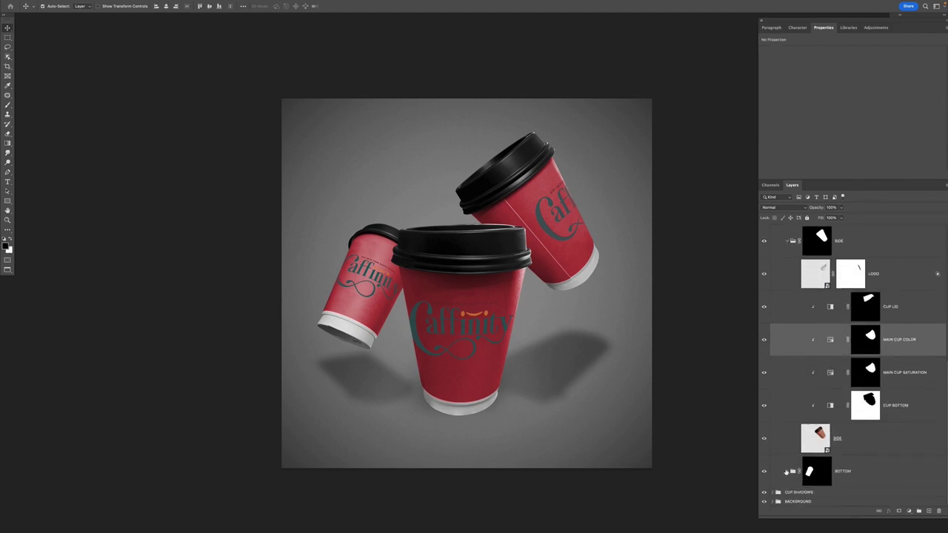
{"action": "left_click", "coordinate": [788, 471]}
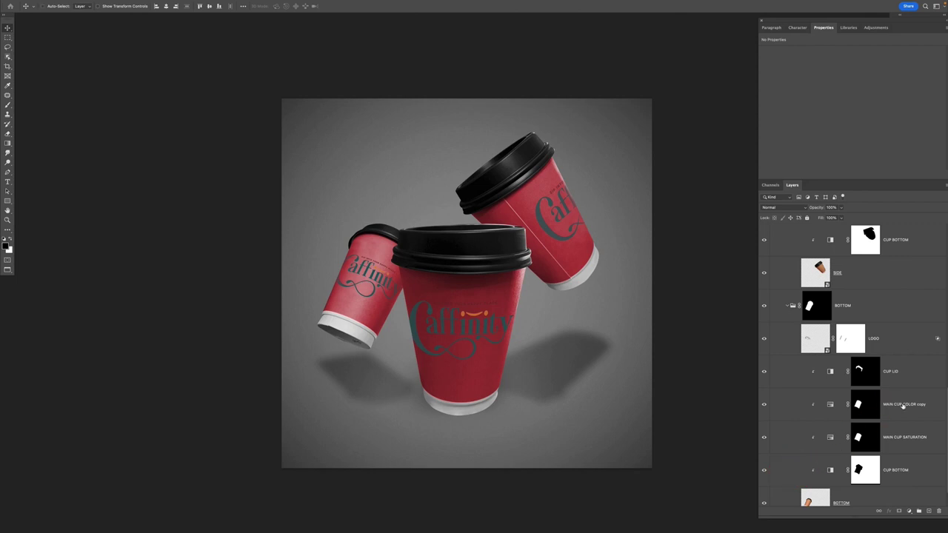
{"action": "left_click", "coordinate": [903, 406]}
{"action": "right_click", "coordinate": [764, 405]}
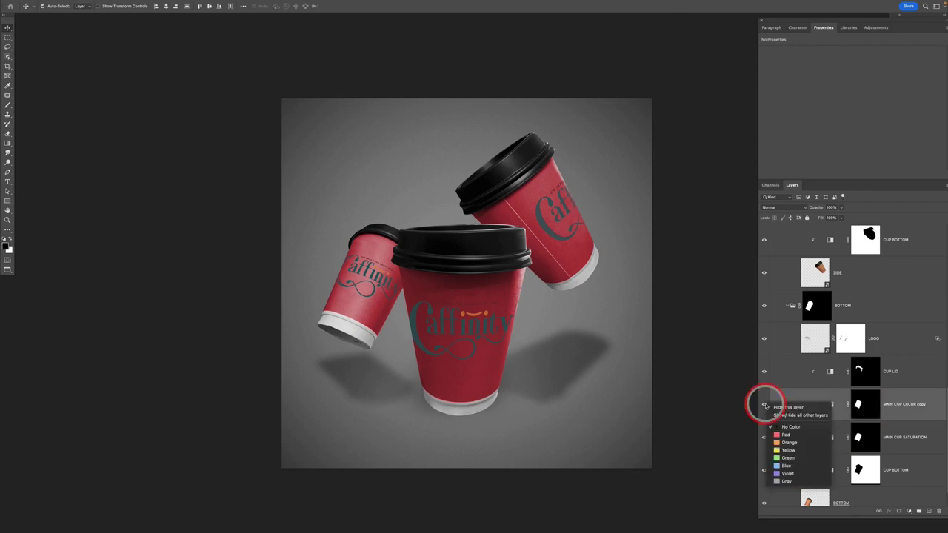
{"action": "left_click", "coordinate": [787, 449]}
- Try out different hues on the front cup's MAIN CUP COLOR adjustment and return the hue to 0
{"action": "scroll", "coordinate": [813, 387], "scroll_direction": "up", "scroll_amount": 4}
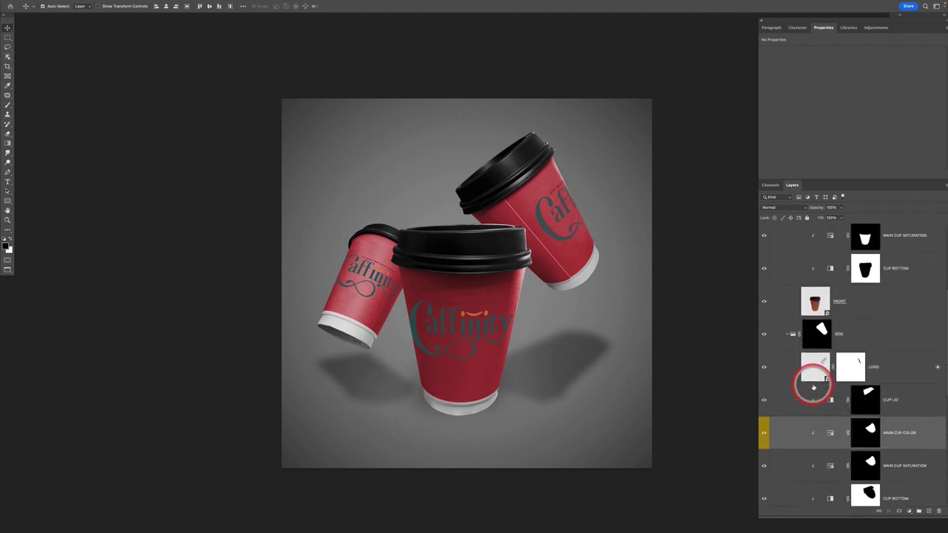
{"action": "scroll", "coordinate": [813, 386], "scroll_direction": "up", "scroll_amount": 5}
{"action": "left_click", "coordinate": [827, 338]}
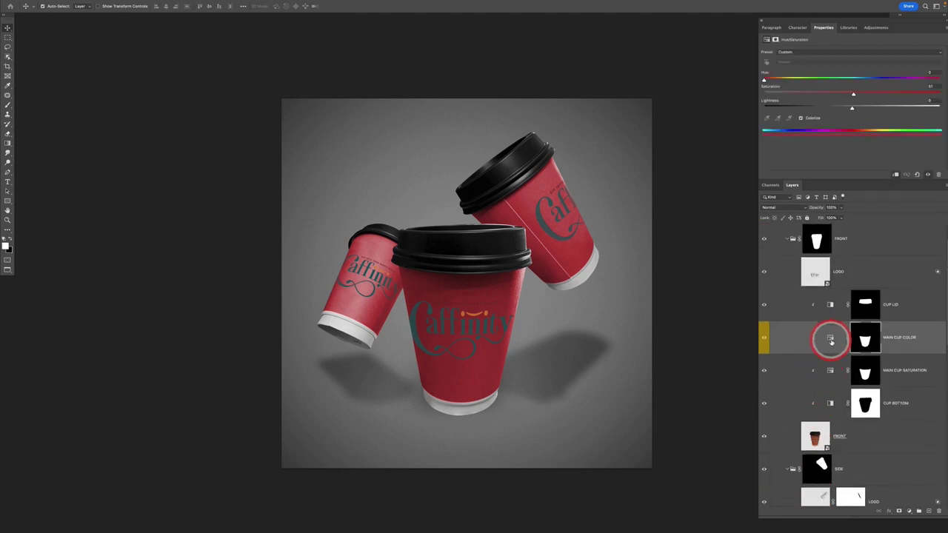
{"action": "left_click_drag", "start_coordinate": [770, 82], "coordinate": [939, 80]}
{"action": "mouse_move", "coordinate": [853, 94]}
{"action": "left_mouse_down"}
{"action": "mouse_move", "coordinate": [753, 87]}
{"action": "mouse_move", "coordinate": [852, 93]}
{"action": "left_mouse_up"}
{"action": "left_click_drag", "start_coordinate": [939, 79], "coordinate": [777, 80]}
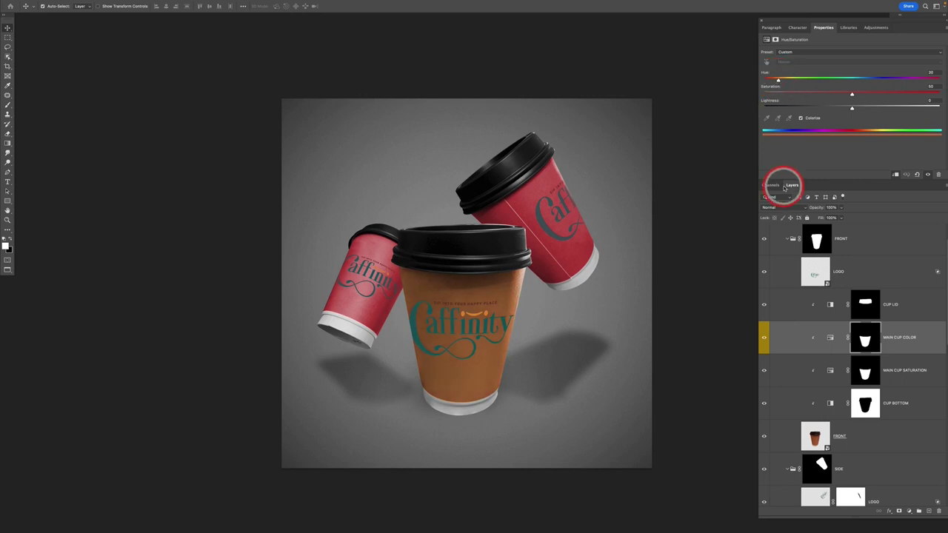
{"action": "left_click_drag", "start_coordinate": [778, 80], "coordinate": [731, 78]}
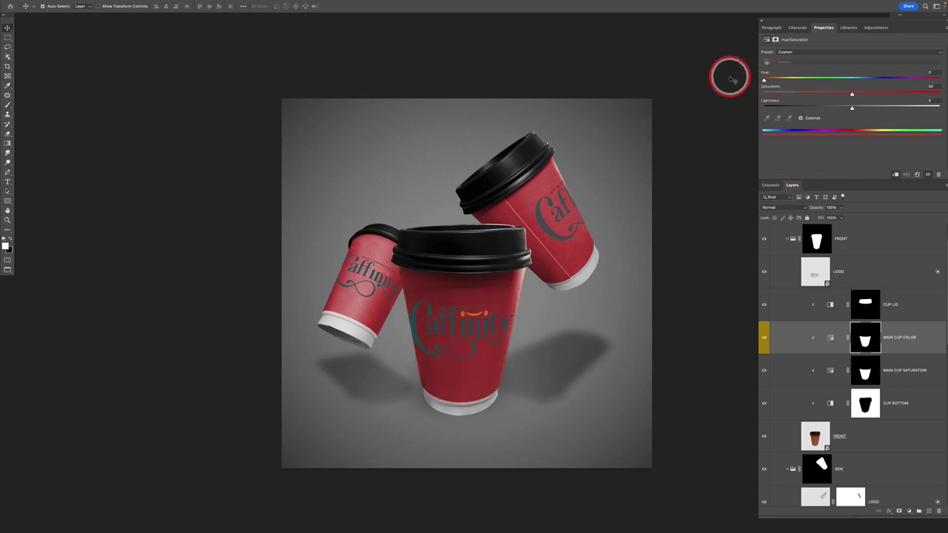
- Select the FRONT cup group and save the mockup document
{"action": "left_click", "coordinate": [860, 247]}
{"action": "key", "text": "v"}
{"action": "key", "text": "super+s"}
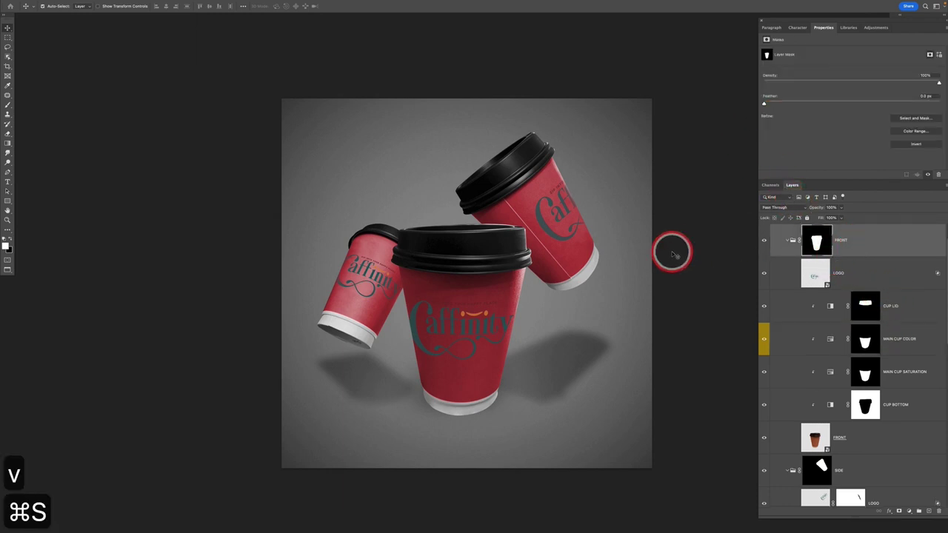
- Switch to Google Chrome and search the Adobe Color Explore page for "coffee shop"
{"action": "key", "text": "super+Tab"}
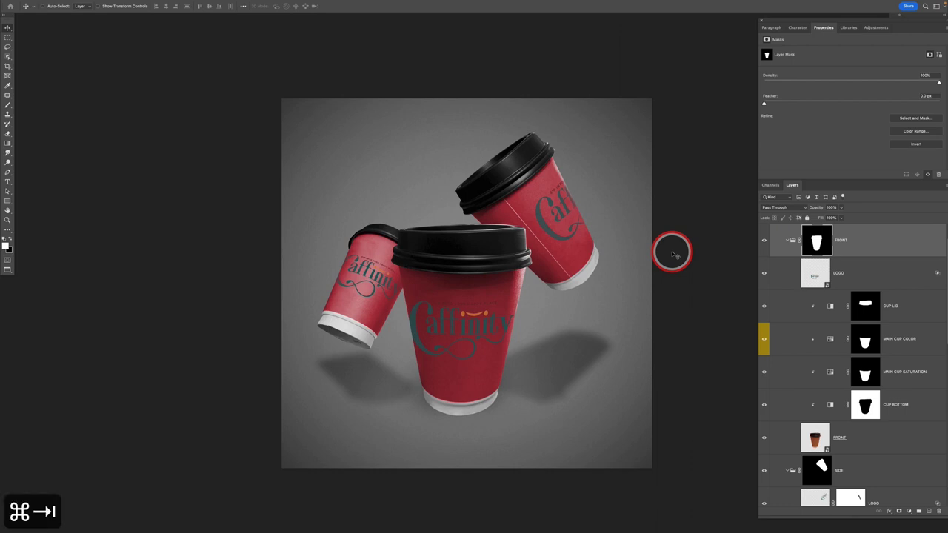
{"action": "key", "text": "super+grave"}
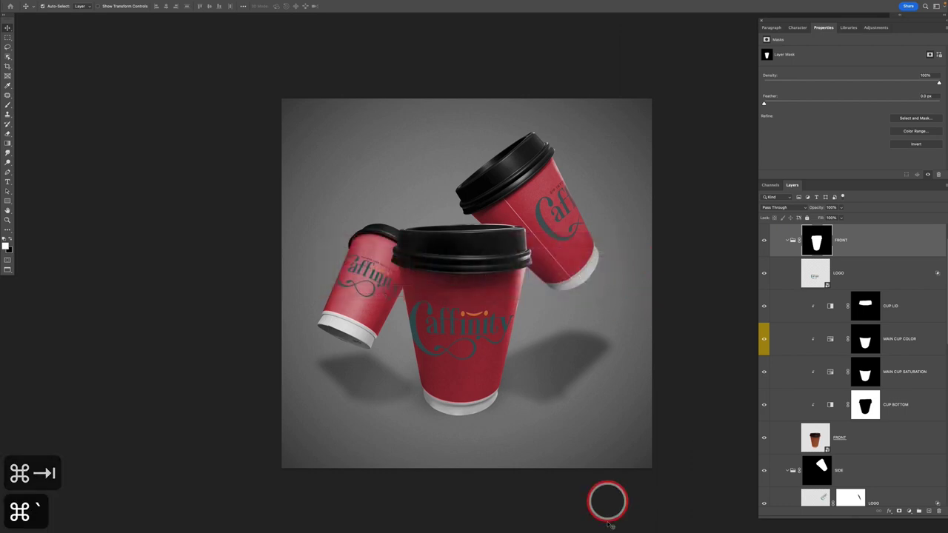
{"action": "mouse_move", "coordinate": [544, 523]}
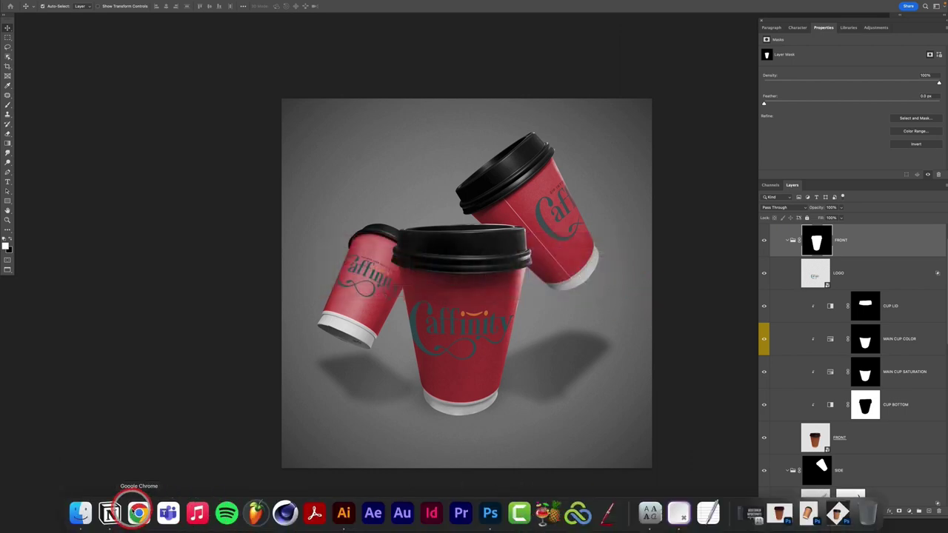
{"action": "left_click", "coordinate": [138, 512]}
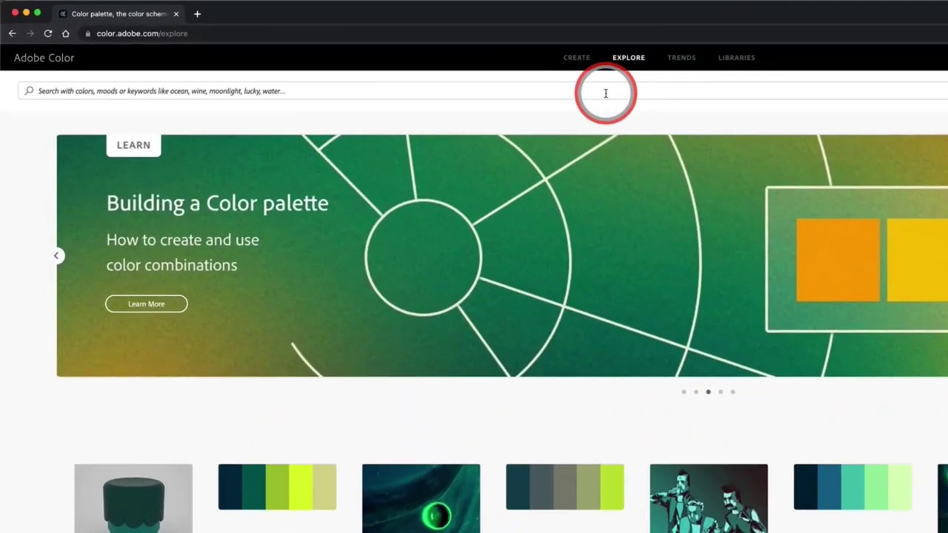
{"action": "left_click", "coordinate": [504, 75]}
{"action": "type", "text": "c"}
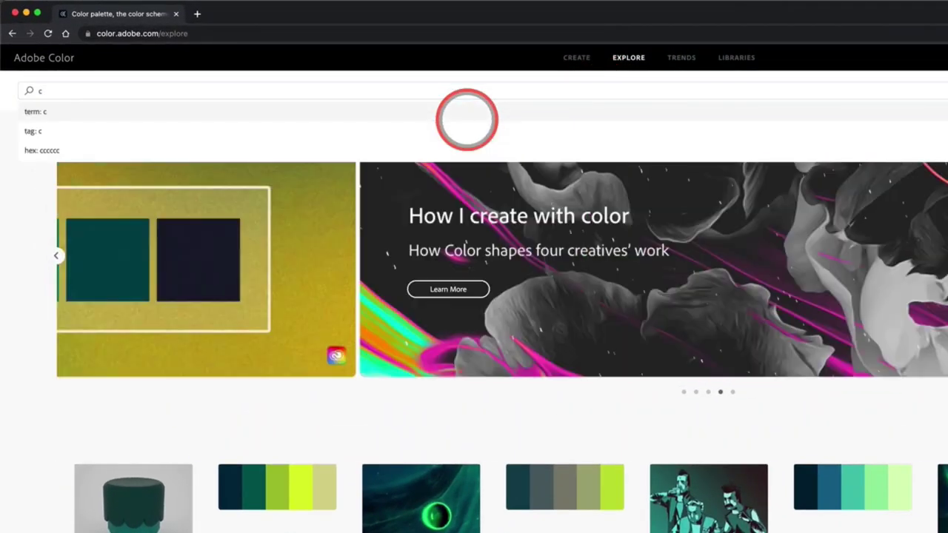
{"action": "left_click", "coordinate": [206, 89]}
{"action": "type", "text": "offee"}
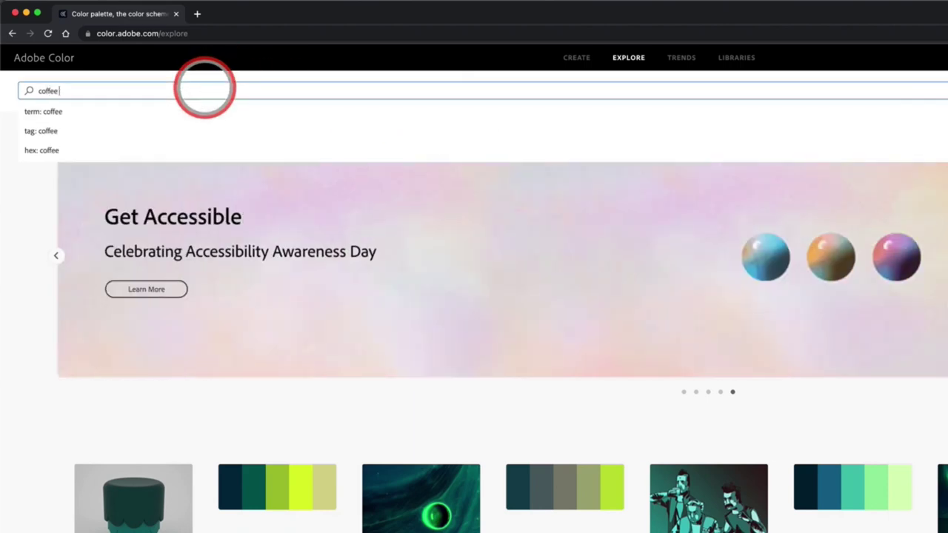
{"action": "type", "text": " shop"}
{"action": "key", "text": "Return"}
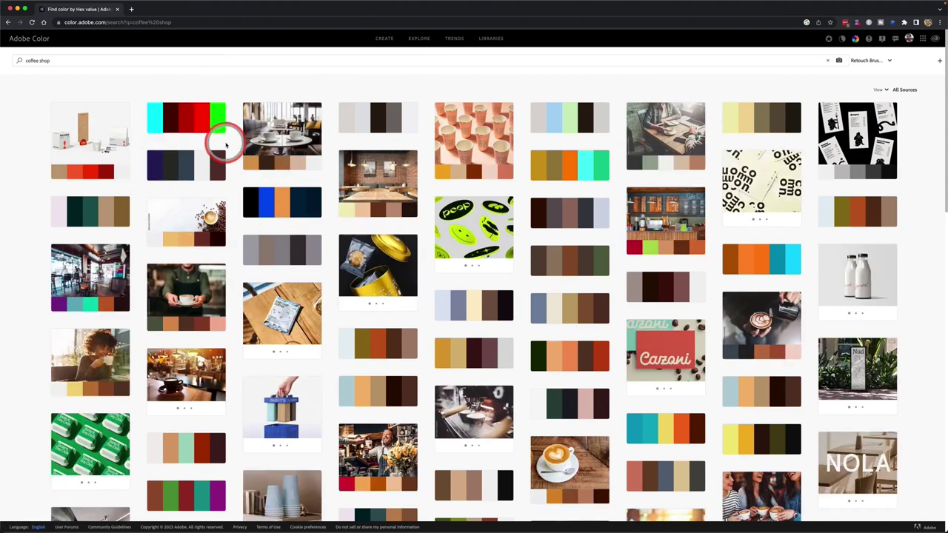
- Open the Cazoni mint, beige and red palette from the results, capture a screenshot of its five swatches, and close it
{"action": "mouse_move", "coordinate": [285, 317]}
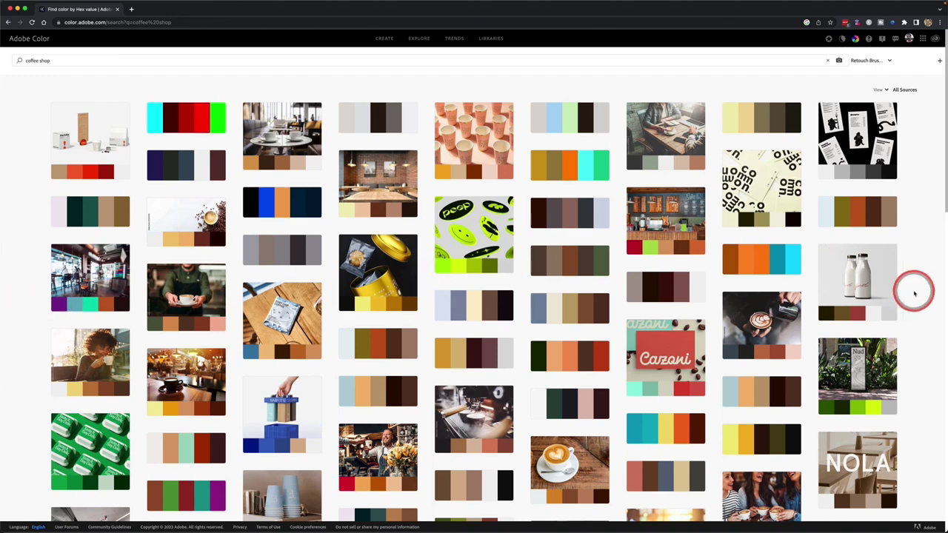
{"action": "scroll", "coordinate": [919, 293], "scroll_direction": "down", "scroll_amount": 2}
{"action": "scroll", "coordinate": [919, 293], "scroll_direction": "down", "scroll_amount": 2}
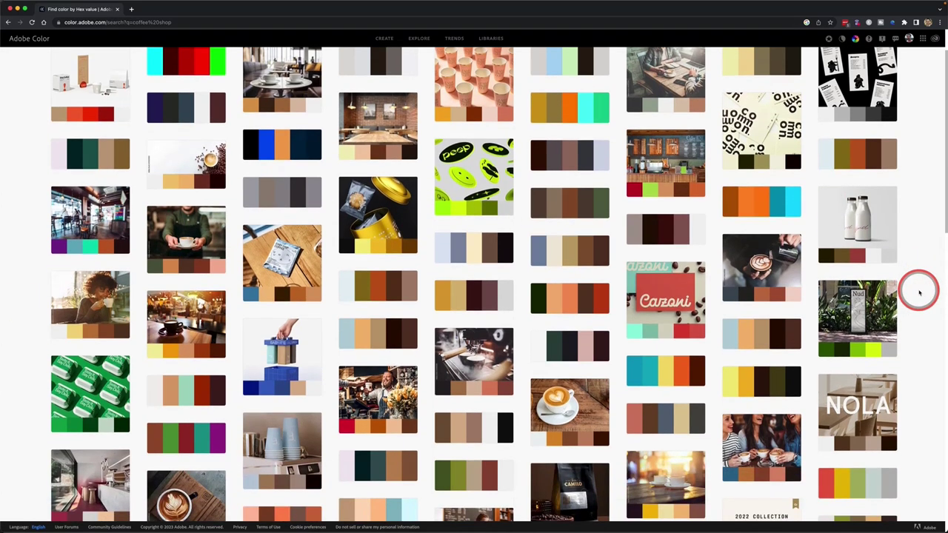
{"action": "scroll", "coordinate": [919, 294], "scroll_direction": "up", "scroll_amount": 4}
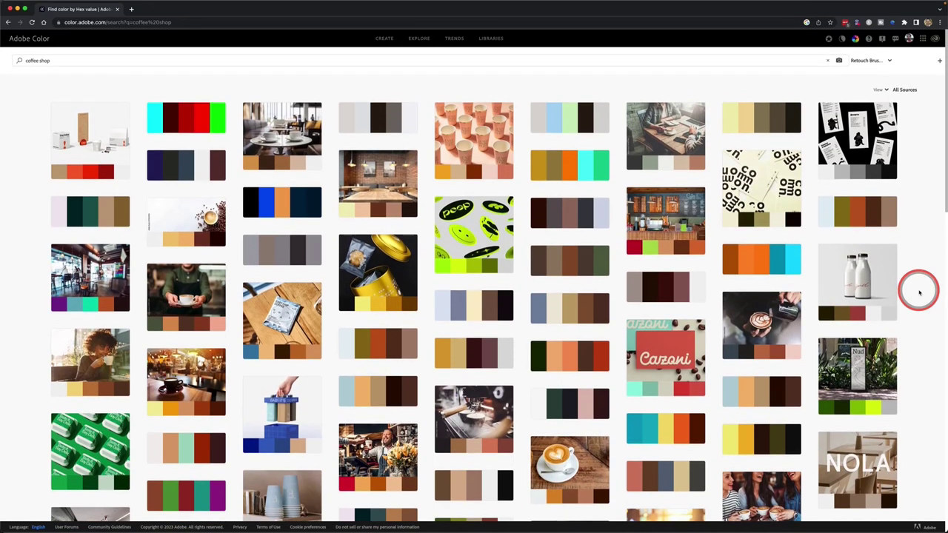
{"action": "scroll", "coordinate": [918, 294], "scroll_direction": "down", "scroll_amount": 2}
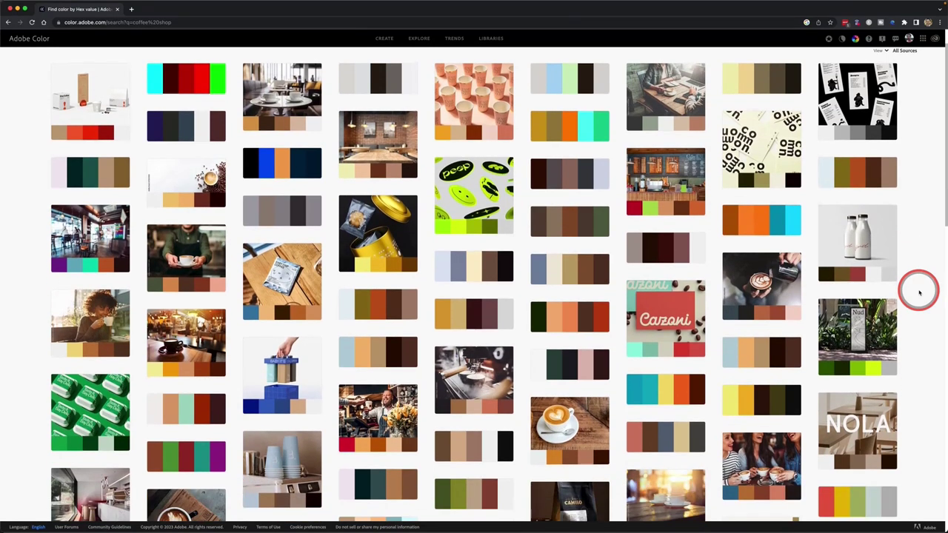
{"action": "scroll", "coordinate": [919, 293], "scroll_direction": "down", "scroll_amount": 2}
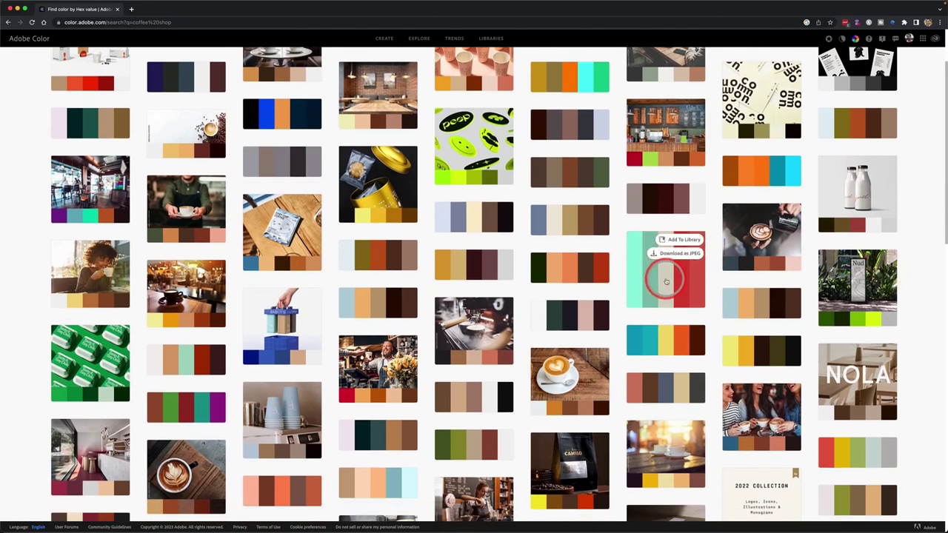
{"action": "left_click", "coordinate": [666, 282]}
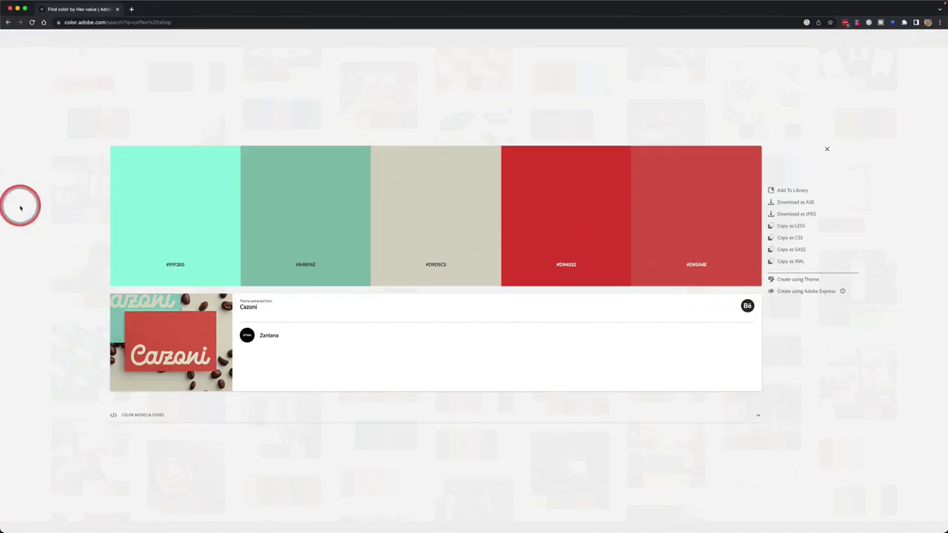
{"action": "key", "text": "shift+super+4"}
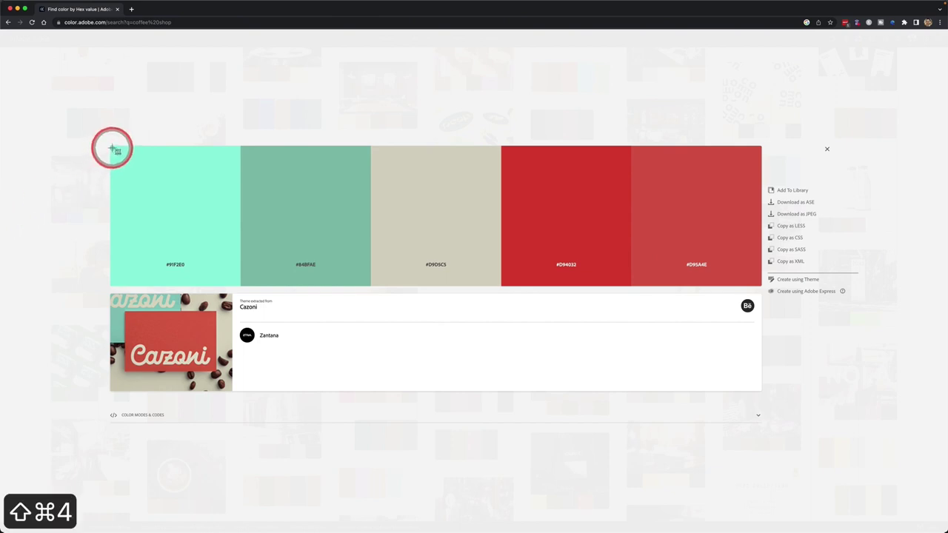
{"action": "left_click_drag", "start_coordinate": [112, 149], "coordinate": [757, 286]}
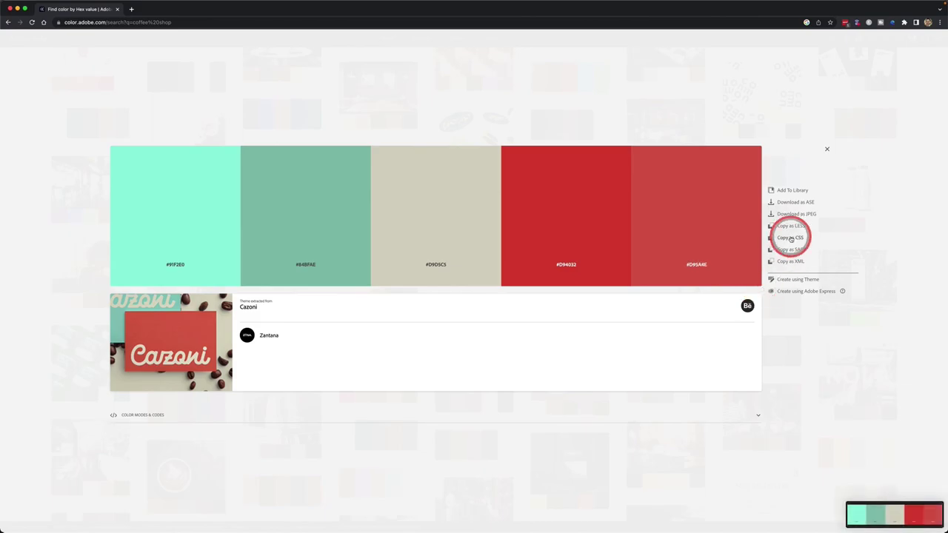
{"action": "left_click", "coordinate": [880, 91]}
- Open the french-coffee-shop palette, capture a screenshot of its five swatches, and close it
{"action": "mouse_move", "coordinate": [410, 250]}
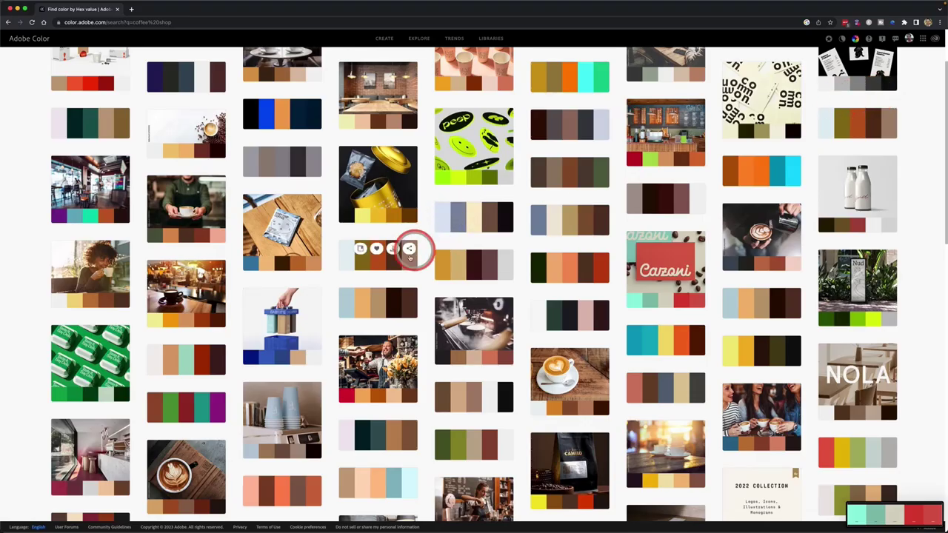
{"action": "scroll", "coordinate": [409, 256], "scroll_direction": "down", "scroll_amount": 2}
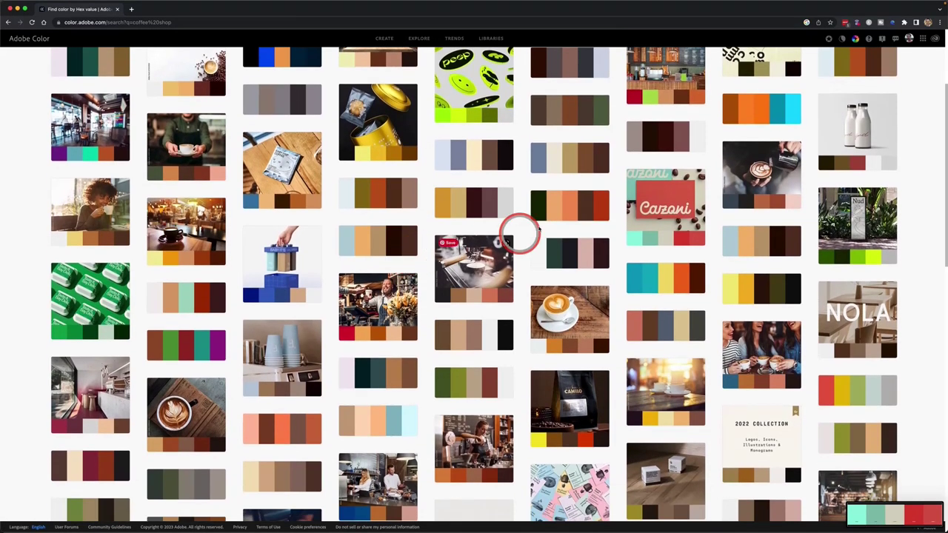
{"action": "left_click", "coordinate": [561, 209]}
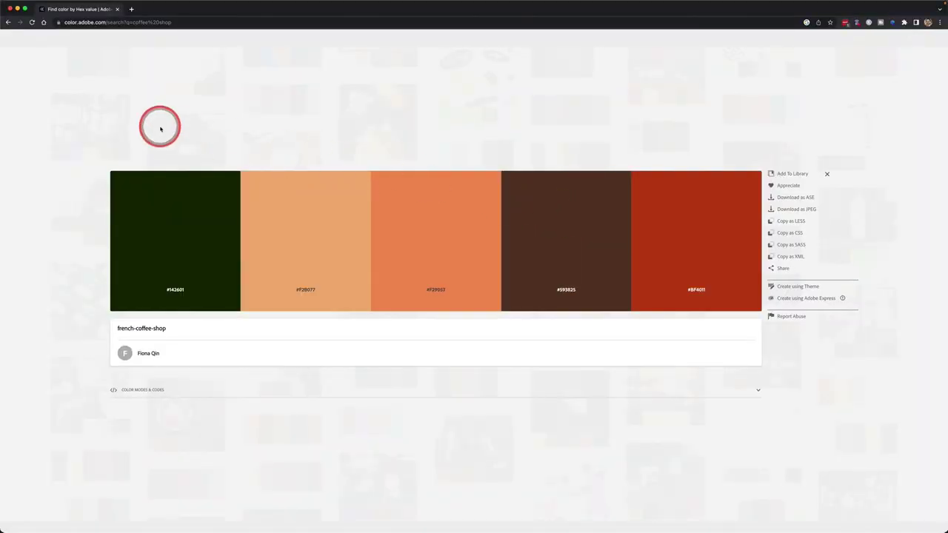
{"action": "key", "text": "shift+super+4"}
{"action": "left_click_drag", "start_coordinate": [111, 172], "coordinate": [761, 310]}
{"action": "left_click", "coordinate": [891, 211]}
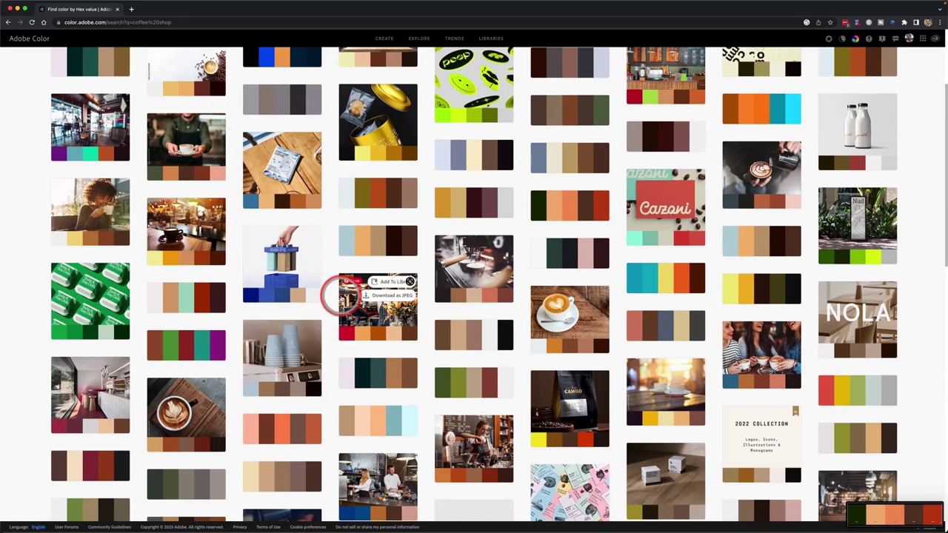
- Open the palette from the photo of a man selling coffee, capture a screenshot of its five swatches, and close it
{"action": "scroll", "coordinate": [348, 296], "scroll_direction": "down", "scroll_amount": 1}
{"action": "left_click", "coordinate": [376, 290]}
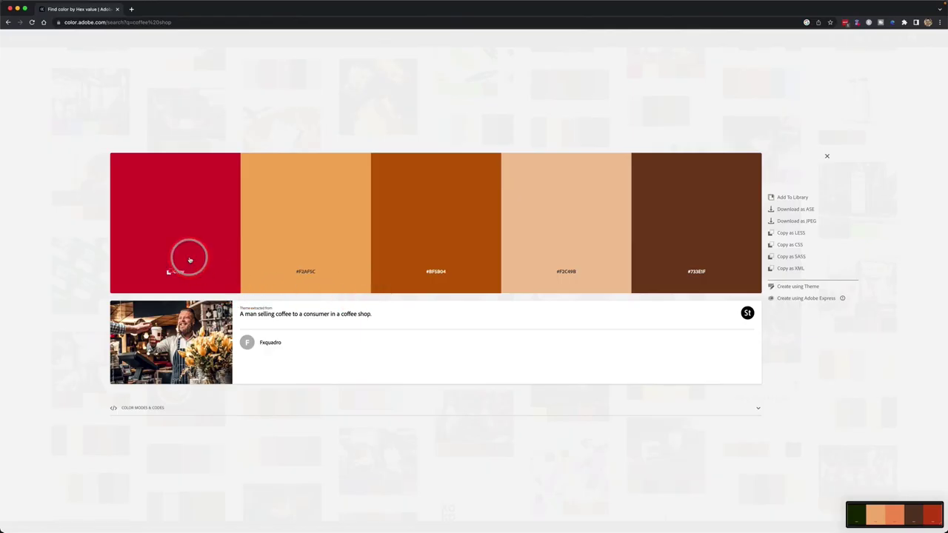
{"action": "key", "text": "shift+super+4"}
{"action": "left_click_drag", "start_coordinate": [112, 154], "coordinate": [760, 294]}
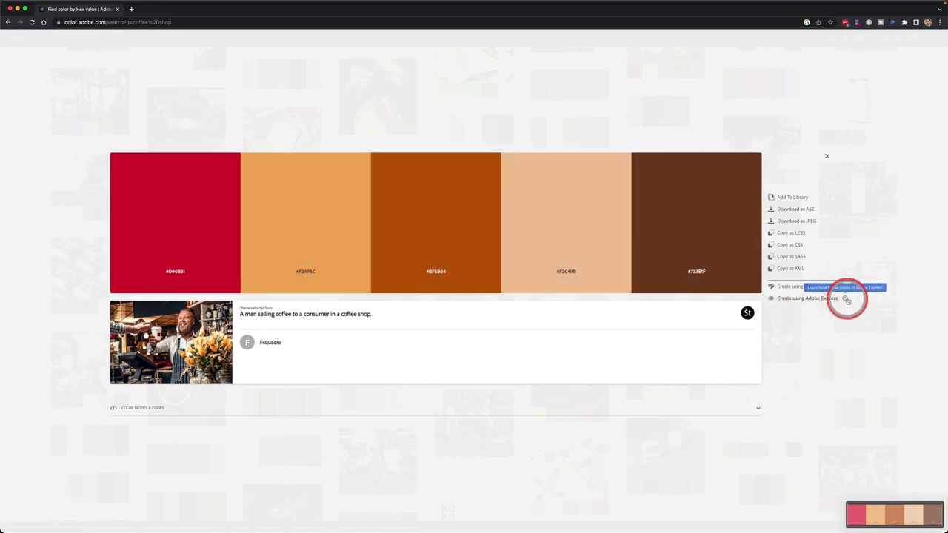
{"action": "left_click", "coordinate": [923, 299]}
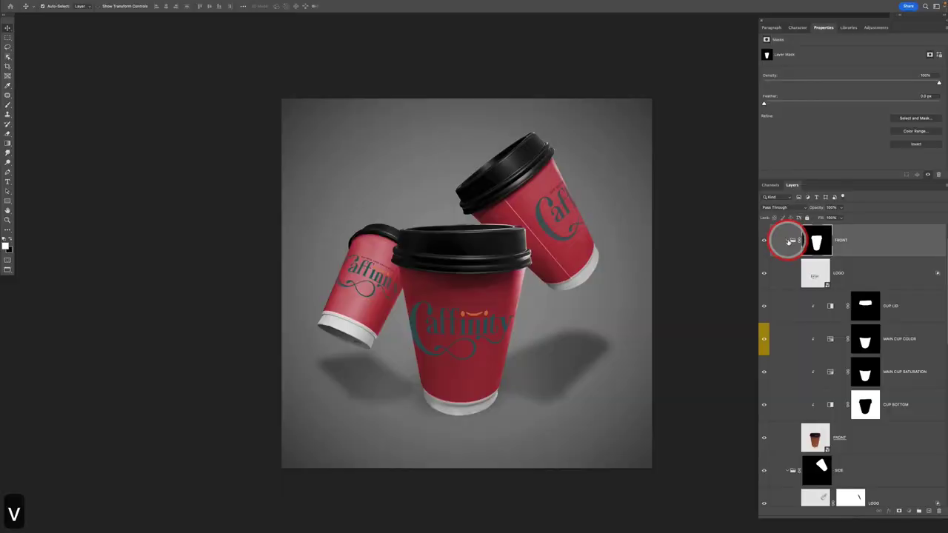
- Back in Photoshop, collapse the FRONT, SIDE and BOTTOM groups and return the mockup to standard screen mode in its floating window
{"action": "left_click_drag", "start_coordinate": [787, 240], "coordinate": [791, 300]}
{"action": "left_click", "coordinate": [788, 307]}
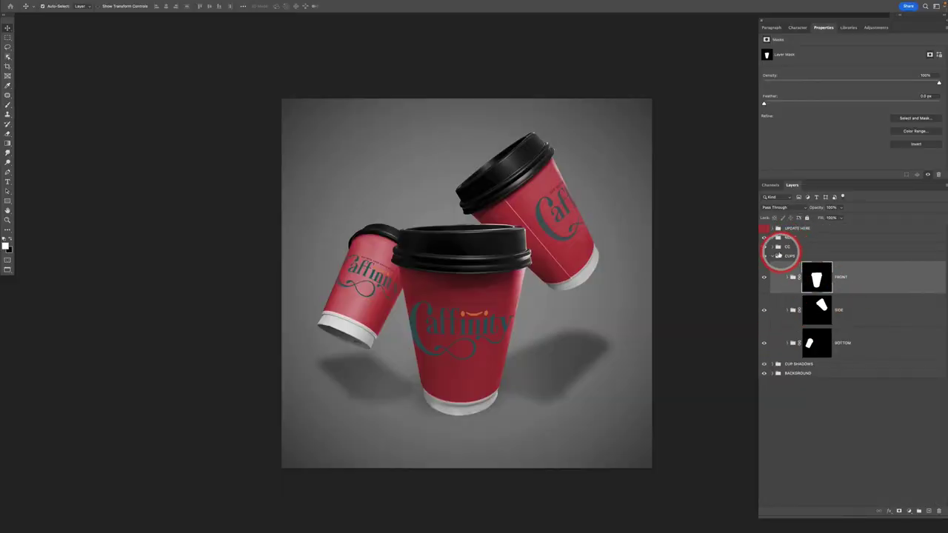
{"action": "key", "text": "f"}
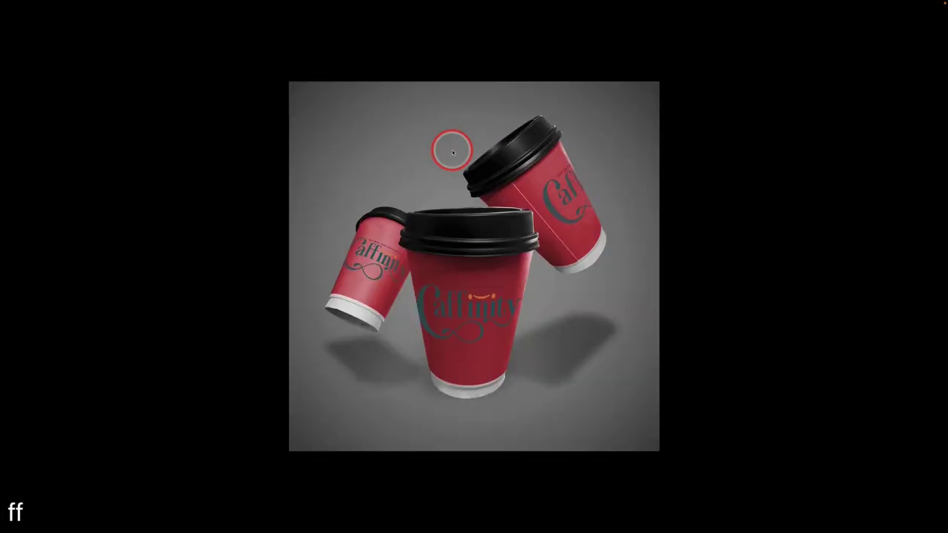
{"action": "key", "text": "f"}
- Open the three palette screenshots and reduce their zoom to 33.3%
{"action": "key", "text": "super+o"}
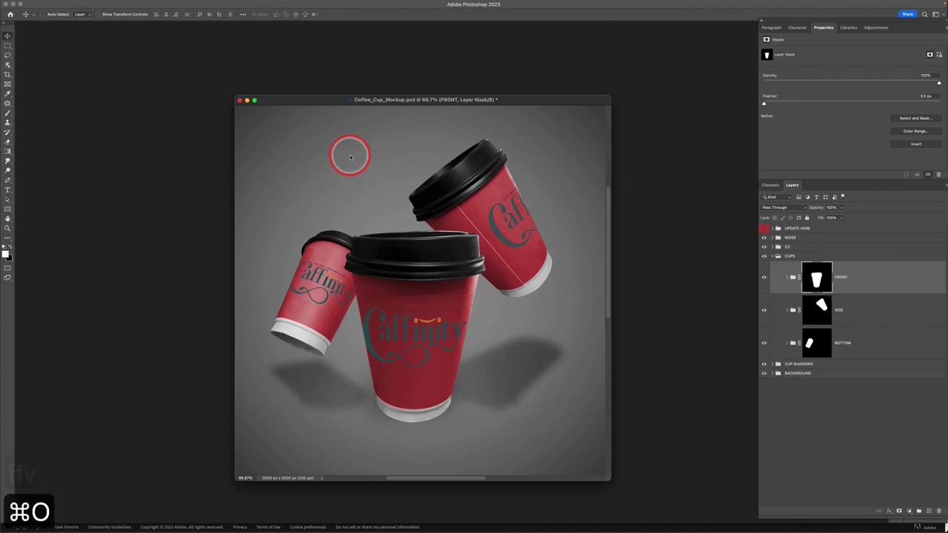
{"action": "key", "text": "Return"}
{"action": "key", "text": "super+minus"}
{"action": "key", "text": "super+minus"}
{"action": "key", "text": "super+minus"}
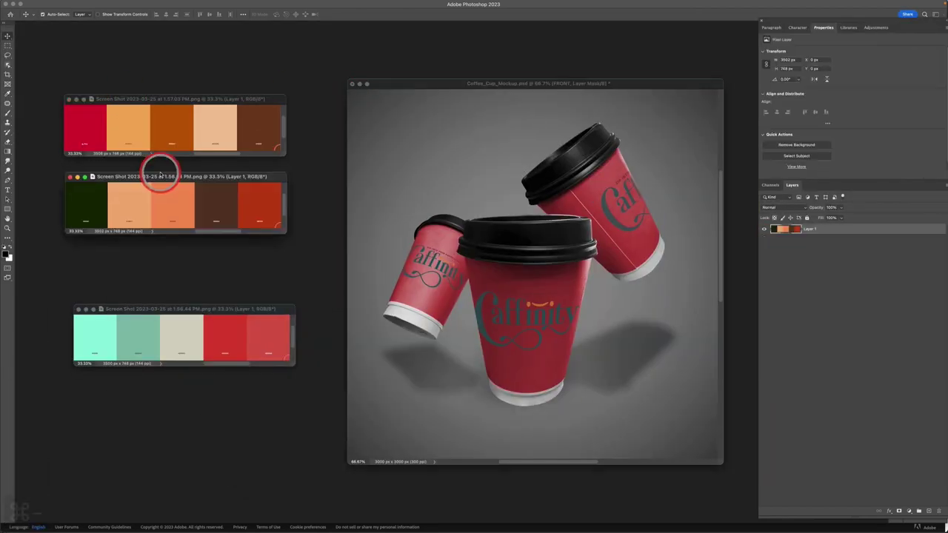
- Stack the three palette windows beside the cup mockup and expand its BACKGROUND group to the Hue/Saturation 1 layer
{"action": "left_click_drag", "start_coordinate": [230, 311], "coordinate": [216, 230]}
{"action": "left_click", "coordinate": [623, 94]}
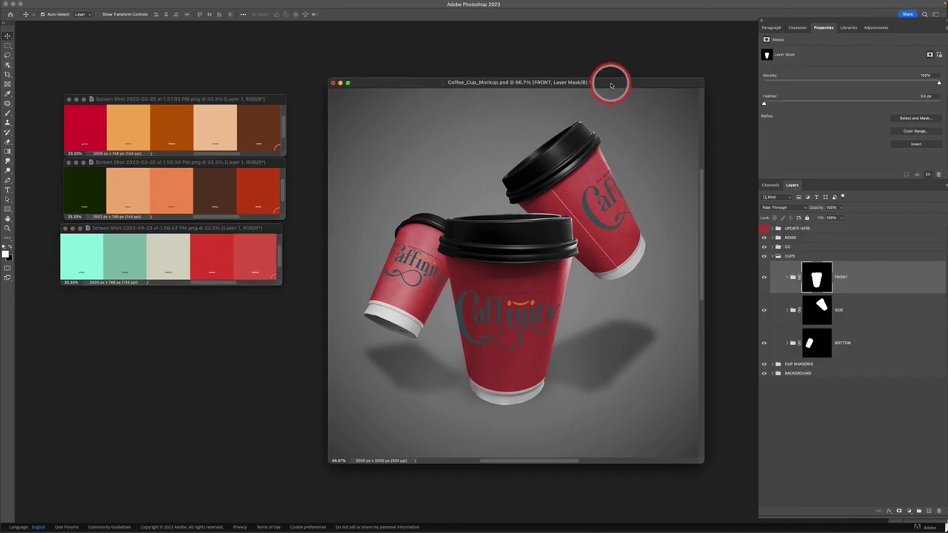
{"action": "left_click", "coordinate": [773, 374]}
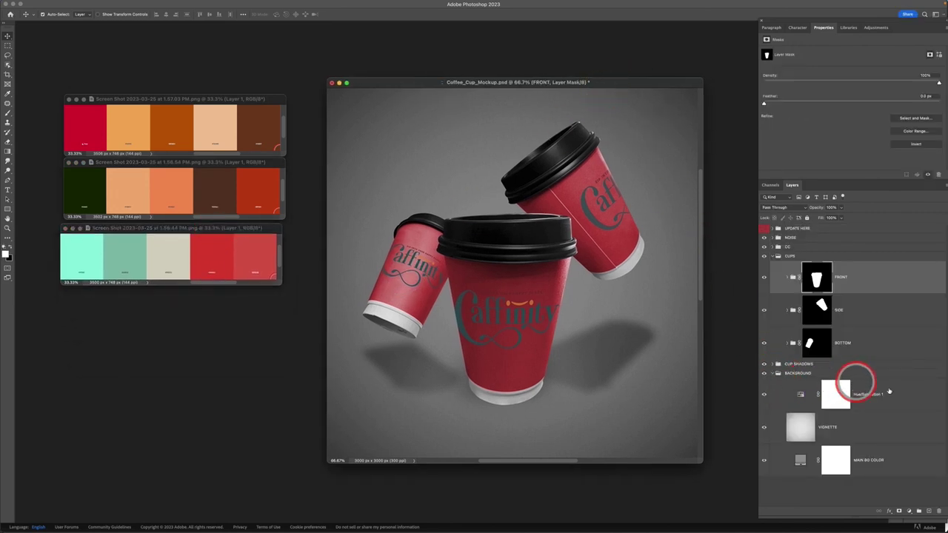
{"action": "left_click", "coordinate": [896, 398]}
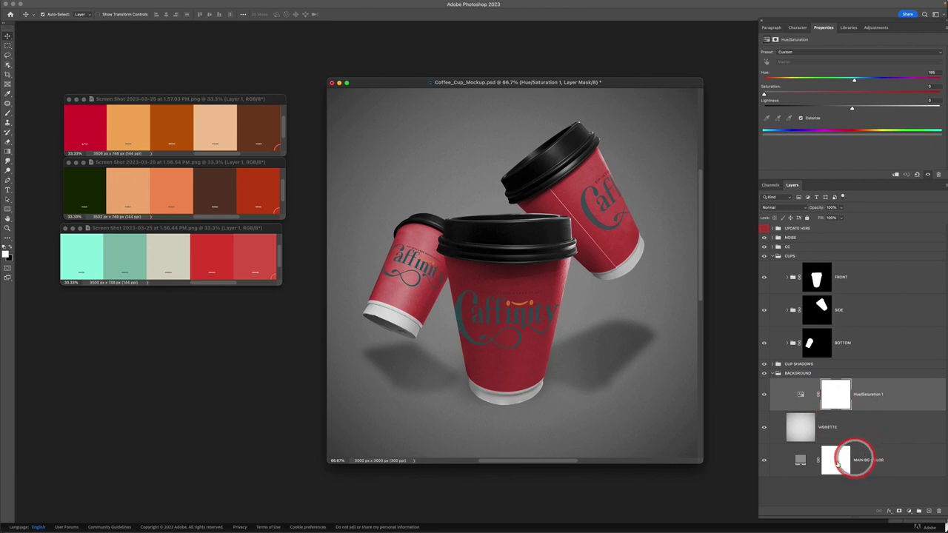
- Recolor the MAIN BG COLOR layer with the dark brown swatch 6b4125 sampled from the first palette
{"action": "left_click", "coordinate": [800, 461]}
{"action": "double_click", "coordinate": [800, 461]}
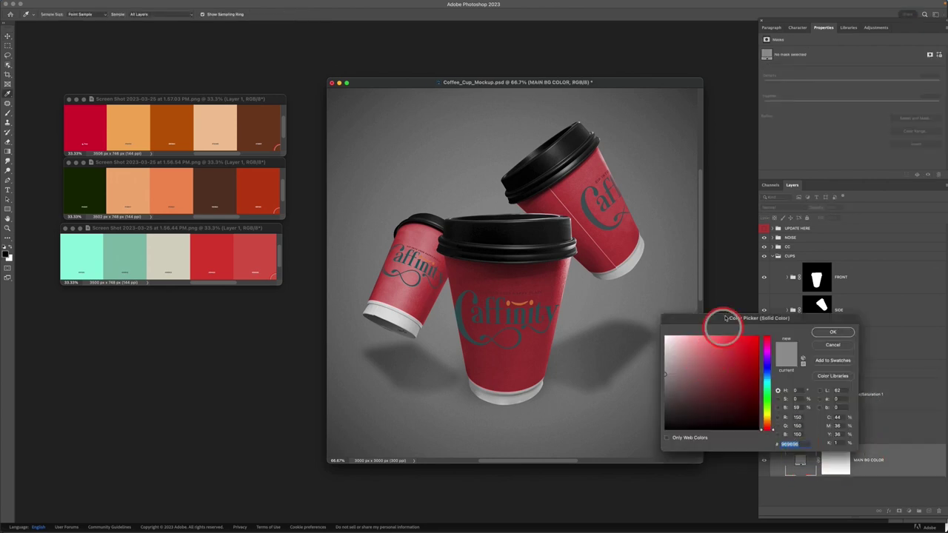
{"action": "left_click", "coordinate": [259, 108]}
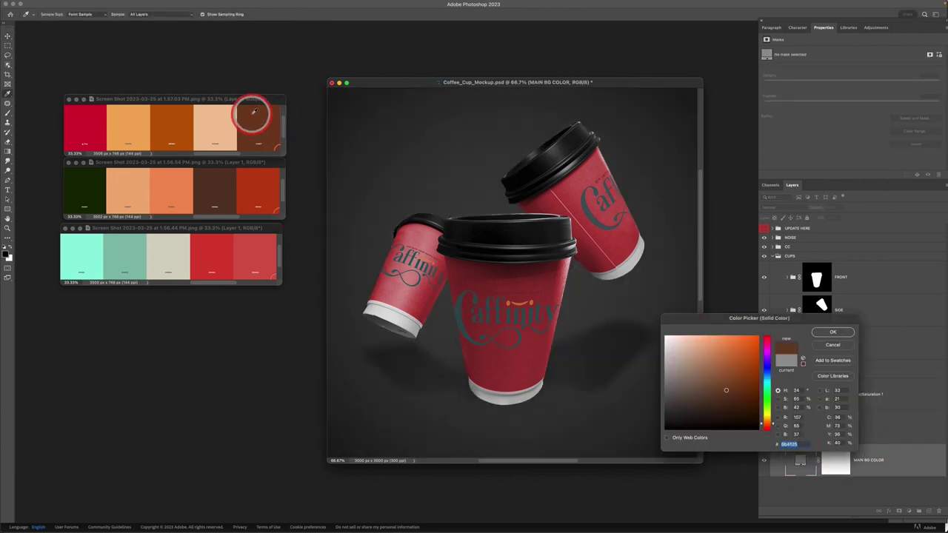
{"action": "left_click", "coordinate": [827, 333]}
- Hide the Hue/Saturation 1 adjustment layer in the BACKGROUND group
{"action": "left_click", "coordinate": [872, 390]}
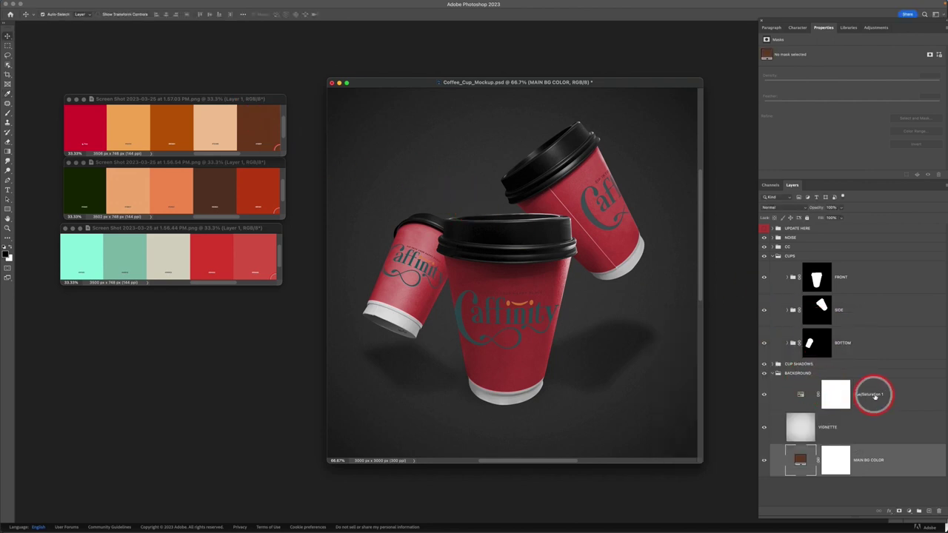
{"action": "left_click", "coordinate": [764, 396]}
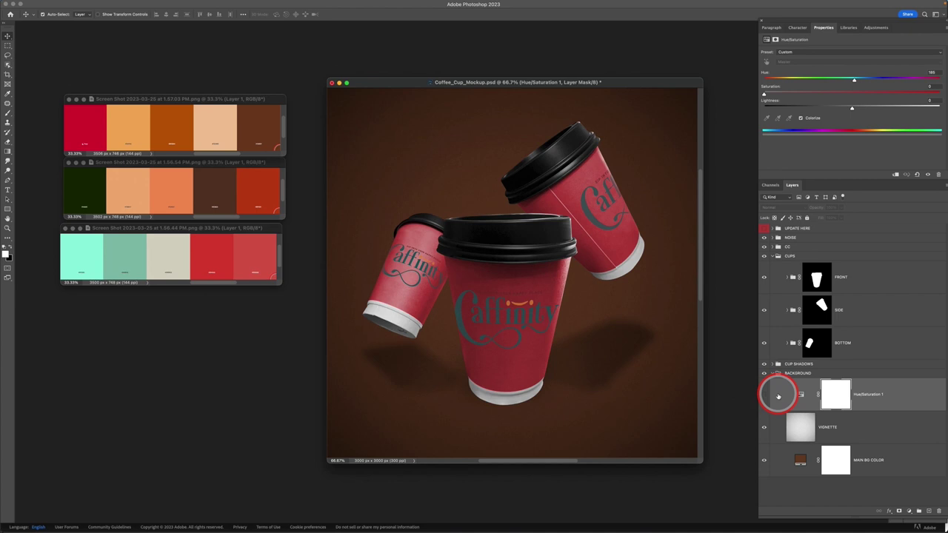
{"action": "left_click", "coordinate": [855, 458]}
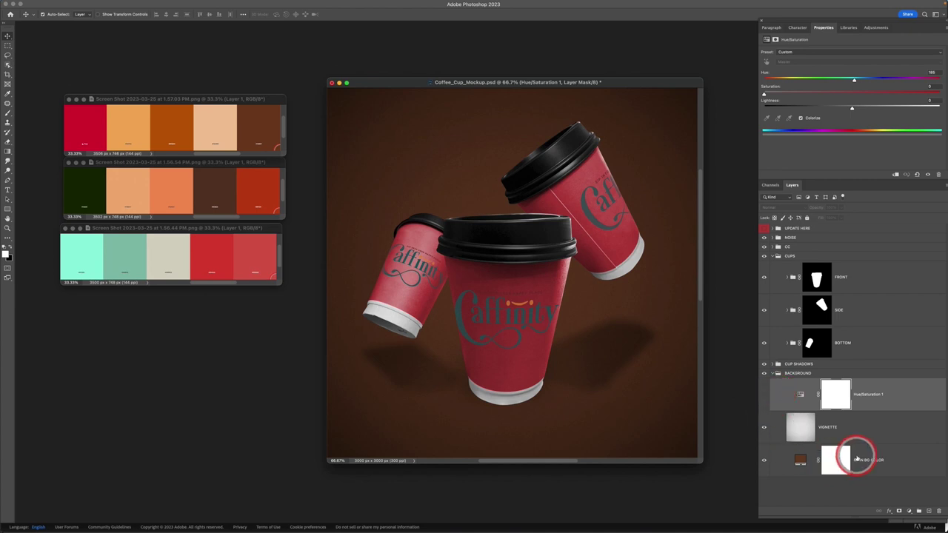
- Recolor the MAIN BG COLOR layer with the tan tone e7b380, trying several swatches sampled from the palettes
{"action": "left_click", "coordinate": [800, 460]}
{"action": "double_click", "coordinate": [801, 460]}
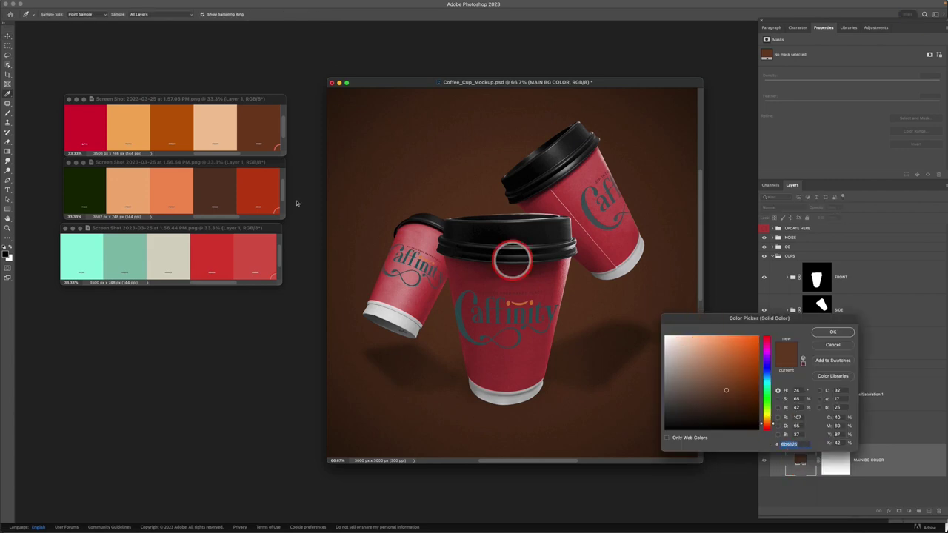
{"action": "left_click", "coordinate": [183, 181]}
{"action": "left_click_drag", "start_coordinate": [183, 181], "coordinate": [242, 127]}
{"action": "left_click_drag", "start_coordinate": [210, 122], "coordinate": [162, 182]}
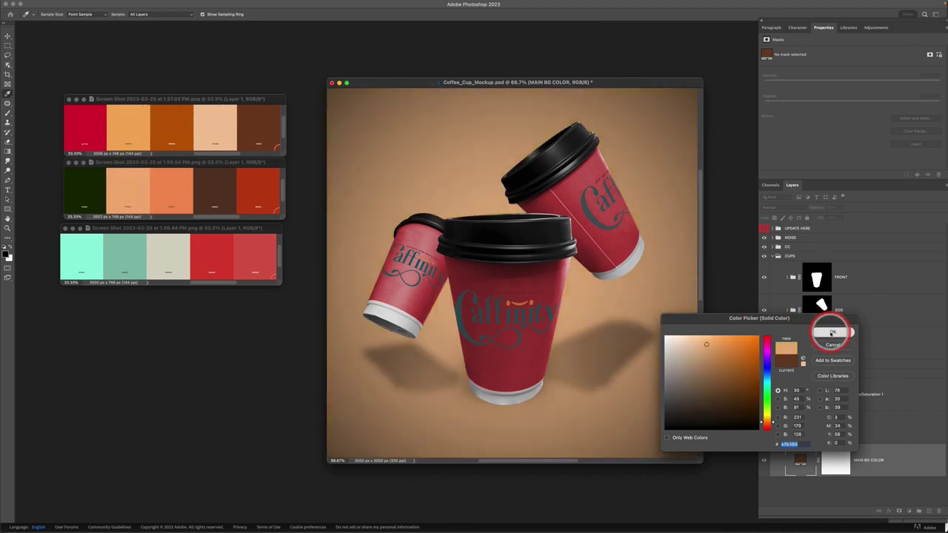
{"action": "key", "text": "Return"}
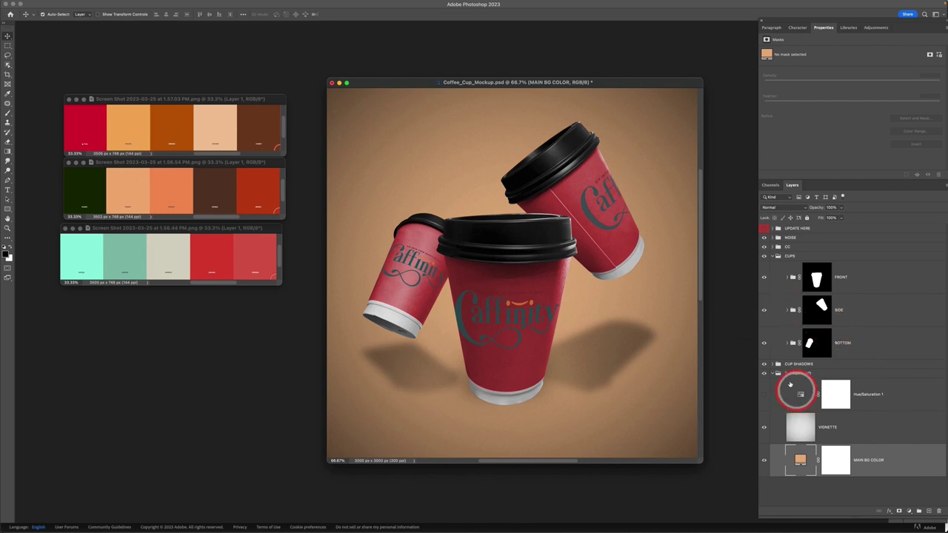
- Turn off Colorize on the Hue/Saturation 1 layer, set its saturation to -2, and hide the layer
{"action": "left_click", "coordinate": [905, 392]}
{"action": "left_click_drag", "start_coordinate": [775, 94], "coordinate": [850, 96]}
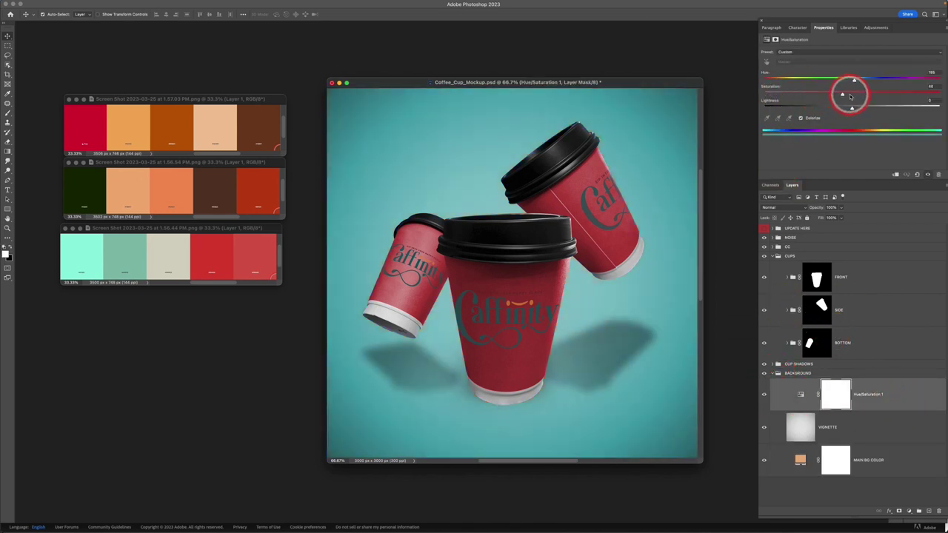
{"action": "left_click", "coordinate": [799, 118]}
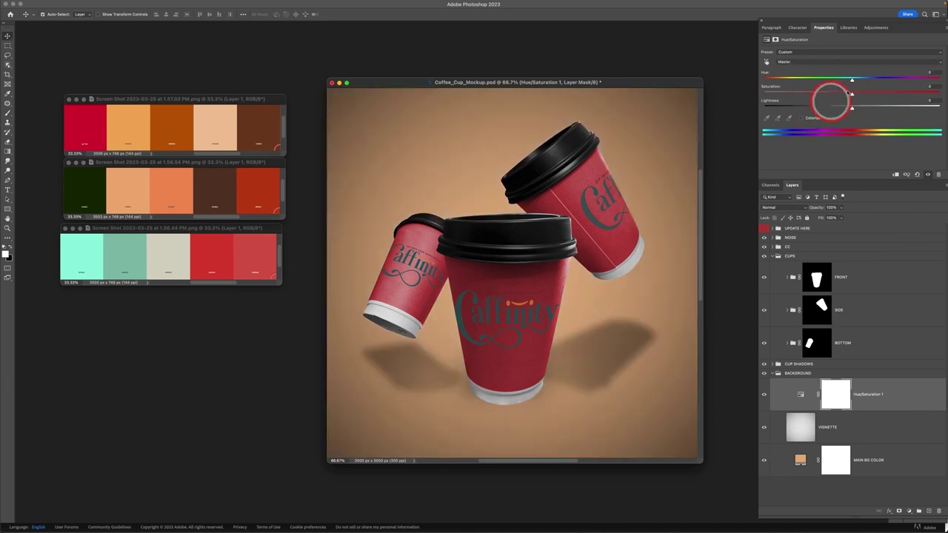
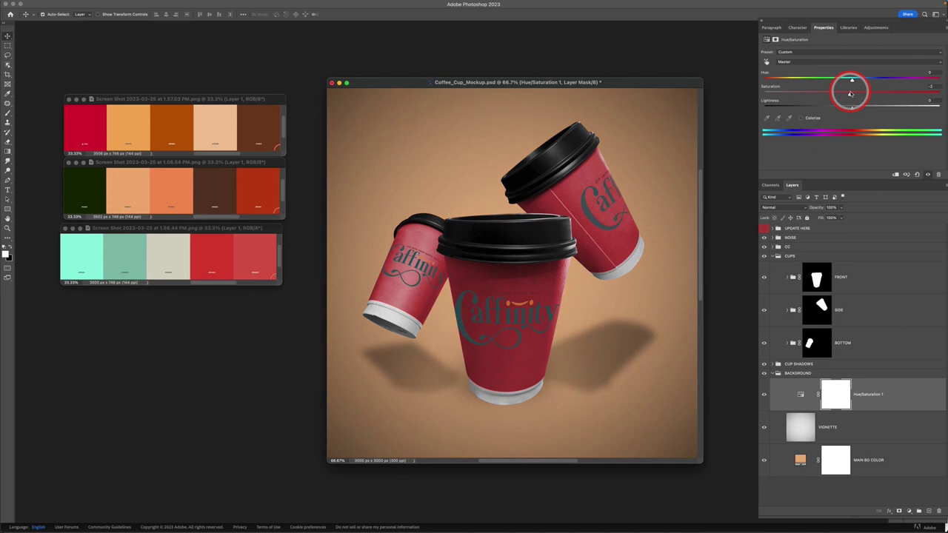
{"action": "left_click", "coordinate": [763, 396]}
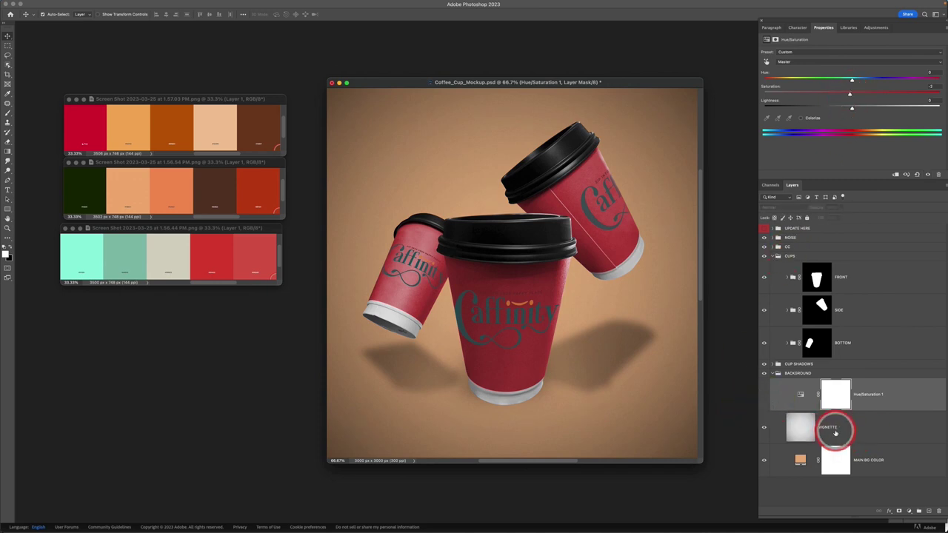
- Collapse the BACKGROUND group, set the CUP SHADOWS group to Multiply, and toggle its visibility to compare the shadows
{"action": "left_click", "coordinate": [773, 374]}
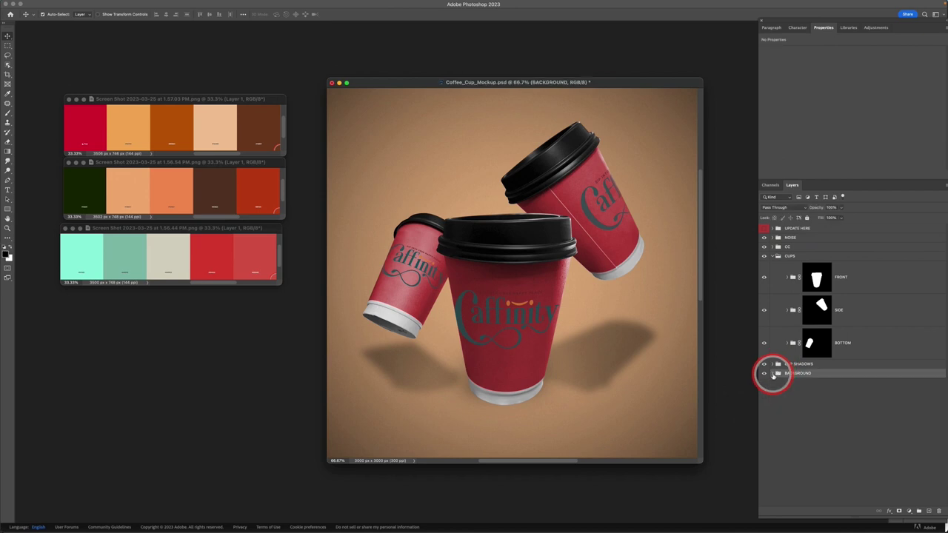
{"action": "left_click", "coordinate": [836, 368]}
{"action": "left_click", "coordinate": [837, 364]}
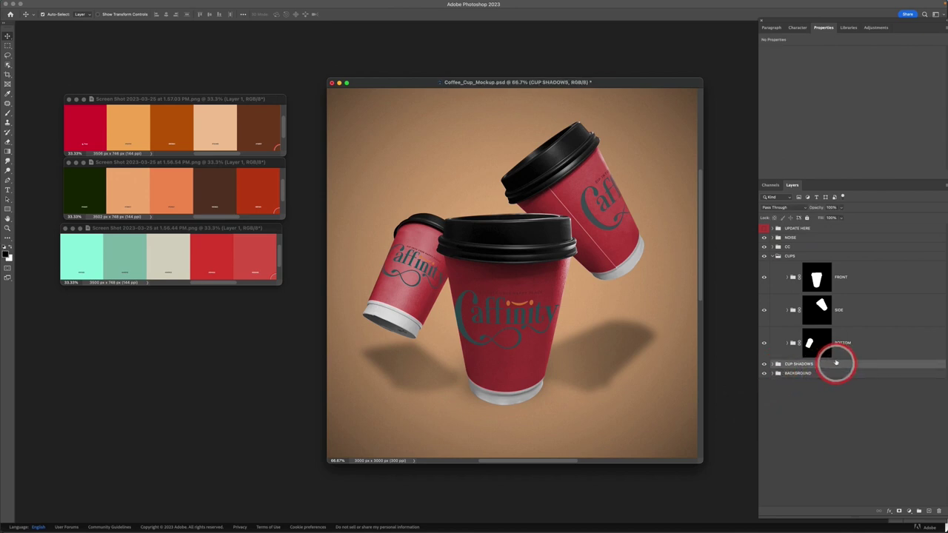
{"action": "left_click", "coordinate": [778, 207]}
{"action": "left_click", "coordinate": [777, 244]}
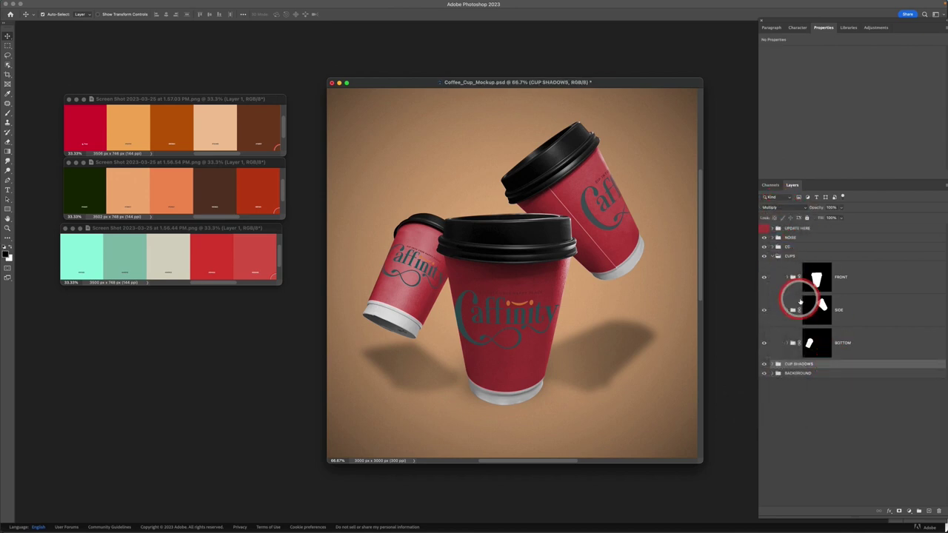
{"action": "left_click", "coordinate": [765, 370]}
{"action": "left_click", "coordinate": [765, 367]}
{"action": "left_click", "coordinate": [765, 367]}
{"action": "left_click", "coordinate": [776, 259]}
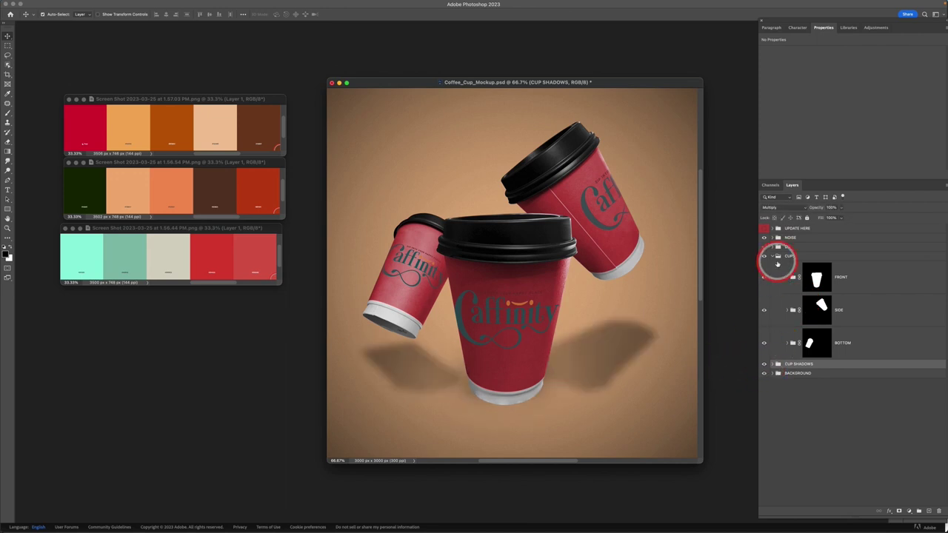
{"action": "left_click", "coordinate": [857, 337]}
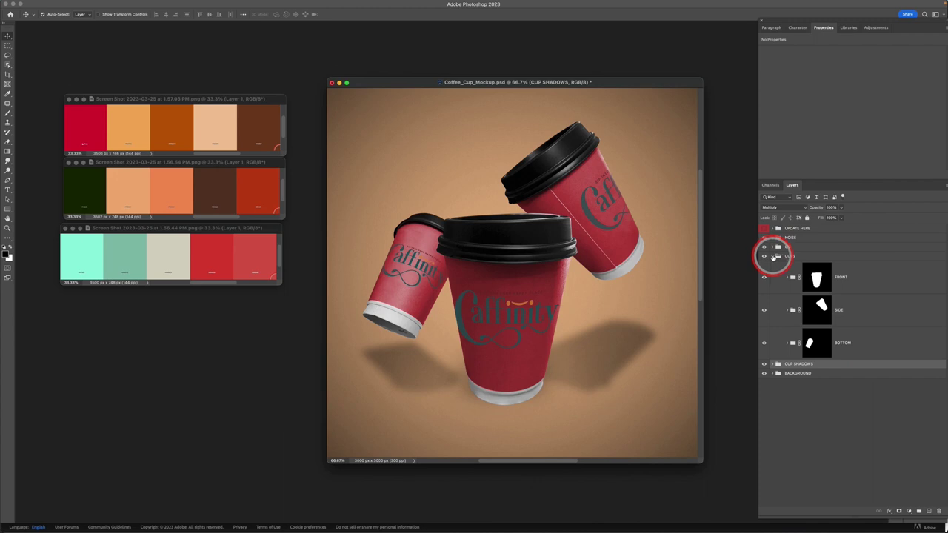
- Collapse the CUPS group and open the LOGO MAIN smart object from the UPDATE HERE group for editing
{"action": "left_click", "coordinate": [773, 256]}
{"action": "left_click", "coordinate": [780, 229]}
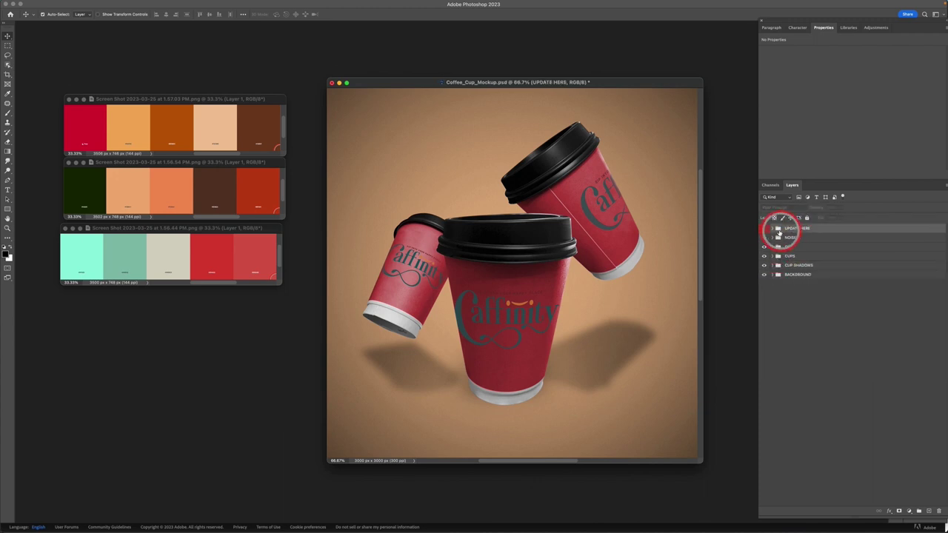
{"action": "left_click", "coordinate": [773, 231]}
{"action": "left_click", "coordinate": [803, 252]}
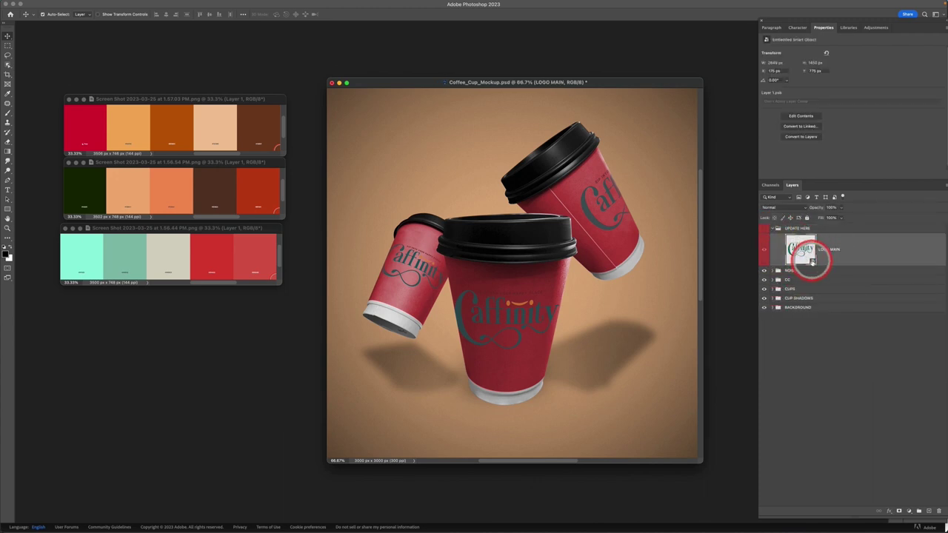
{"action": "double_click", "coordinate": [812, 260]}
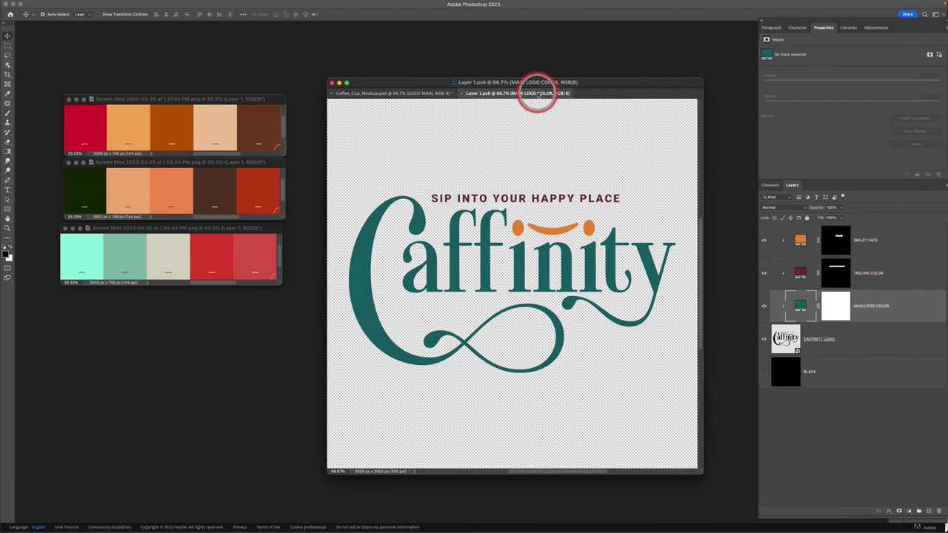
- Float the logo document in its own window and reduce the cup mockup's zoom to 50%
{"action": "left_click_drag", "start_coordinate": [538, 93], "coordinate": [262, 144]}
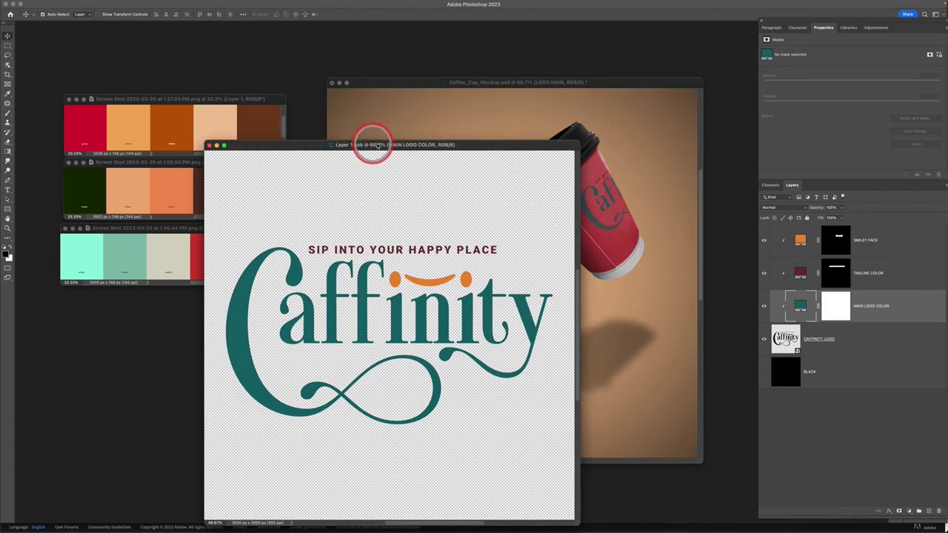
{"action": "left_click_drag", "start_coordinate": [373, 143], "coordinate": [302, 142]}
{"action": "left_click", "coordinate": [407, 81]}
{"action": "key", "text": "super+minus"}
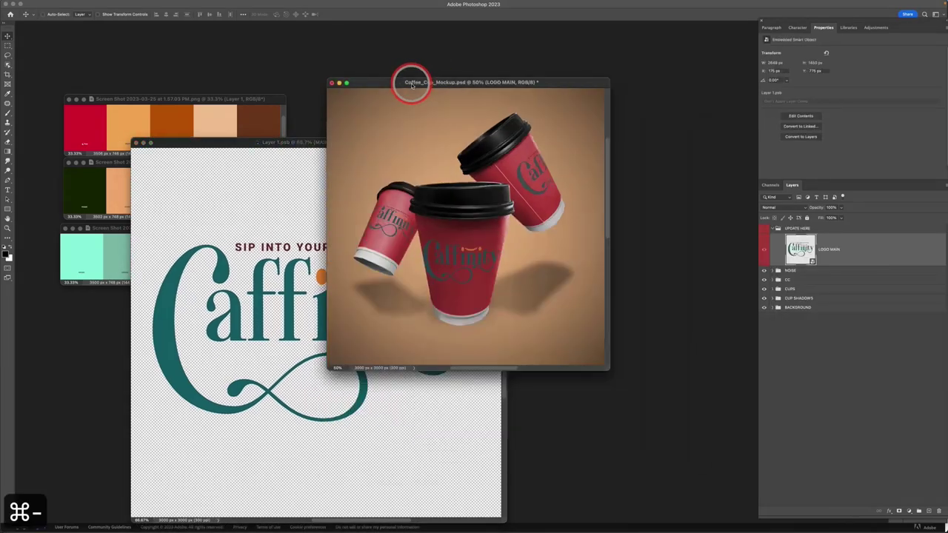
- Arrange the windows with the palettes stacked above the cup mockup and the logo document beside them
{"action": "left_click_drag", "start_coordinate": [243, 100], "coordinate": [226, 44]}
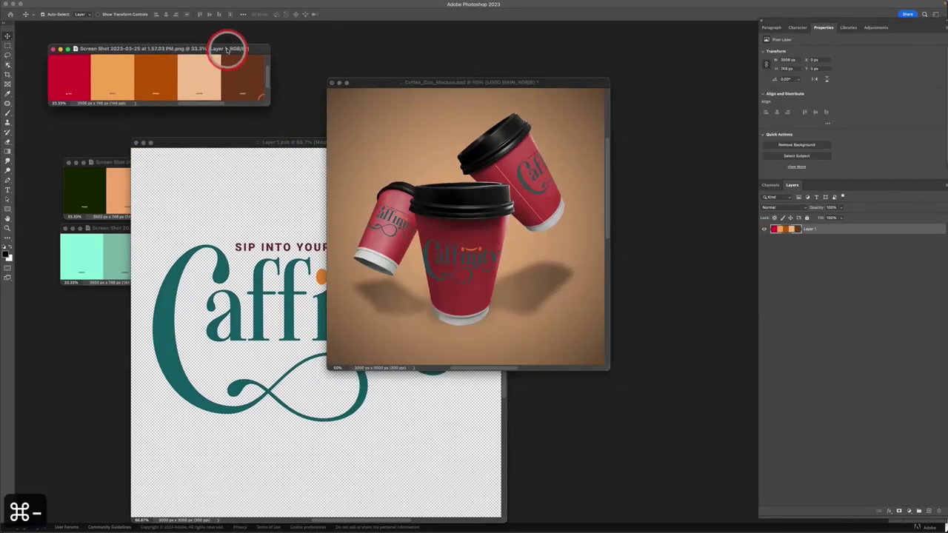
{"action": "left_click", "coordinate": [109, 162]}
{"action": "left_click_drag", "start_coordinate": [110, 162], "coordinate": [90, 106]}
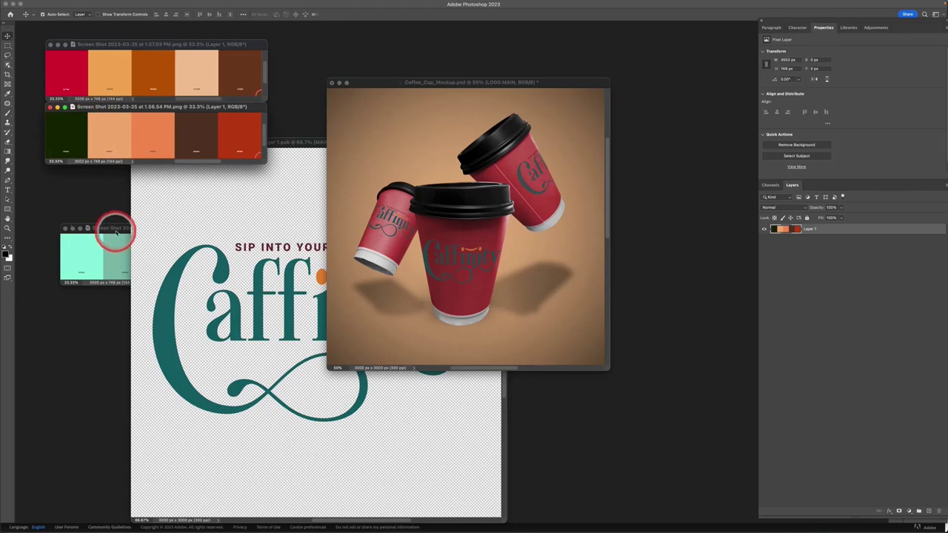
{"action": "left_click_drag", "start_coordinate": [116, 230], "coordinate": [97, 170]}
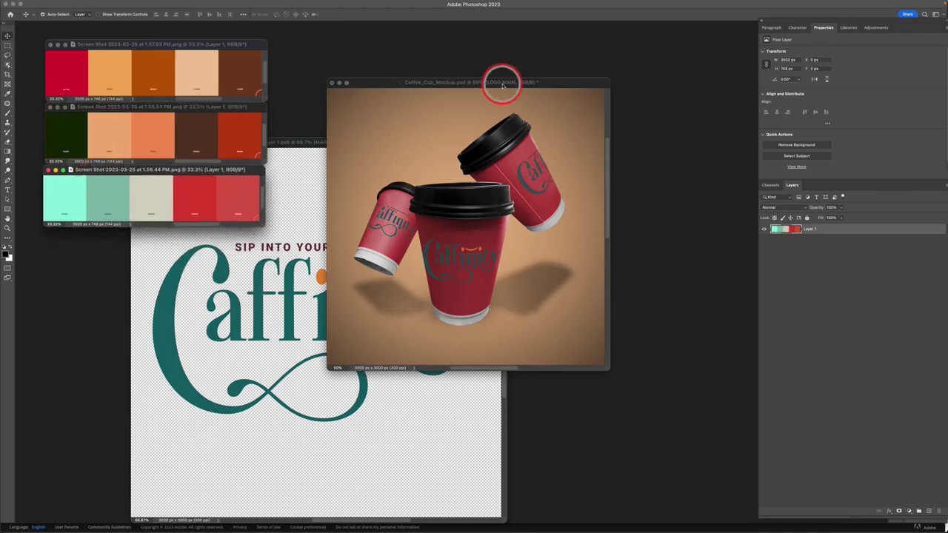
{"action": "left_click_drag", "start_coordinate": [501, 81], "coordinate": [226, 235]}
{"action": "left_click", "coordinate": [398, 142]}
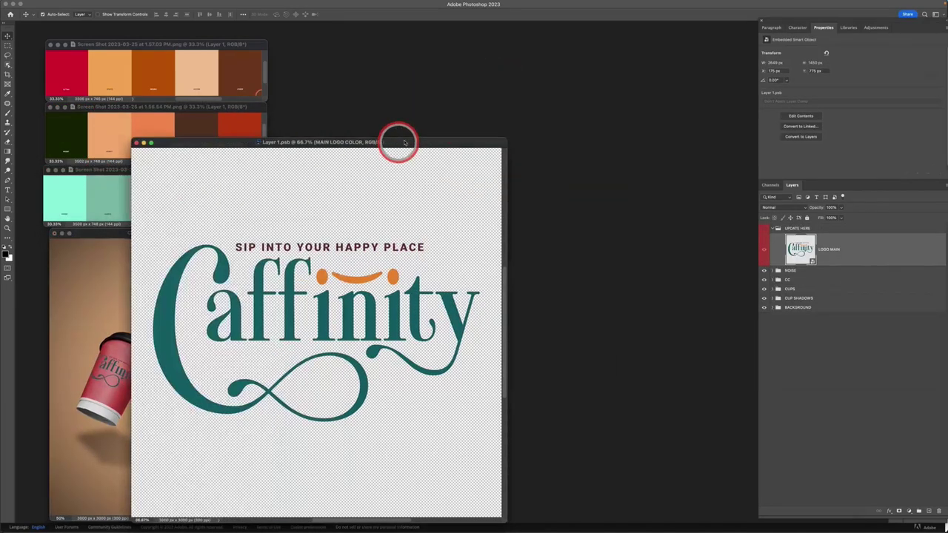
{"action": "left_click_drag", "start_coordinate": [398, 142], "coordinate": [617, 69]}
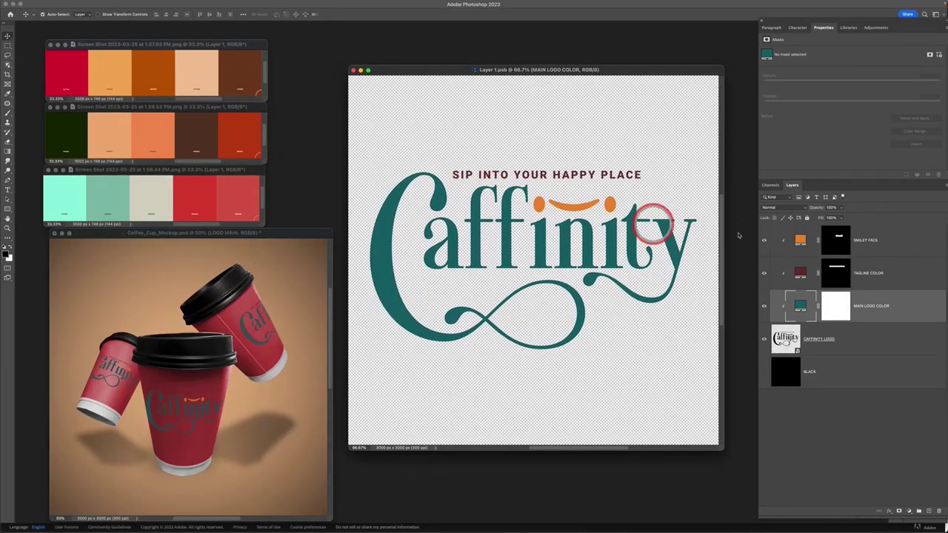
- Recolor the SMILEY FACE layer with the beige swatch d8d5c7 sampled from the third palette
{"action": "left_click", "coordinate": [900, 247]}
{"action": "left_click", "coordinate": [806, 243]}
{"action": "double_click", "coordinate": [801, 240]}
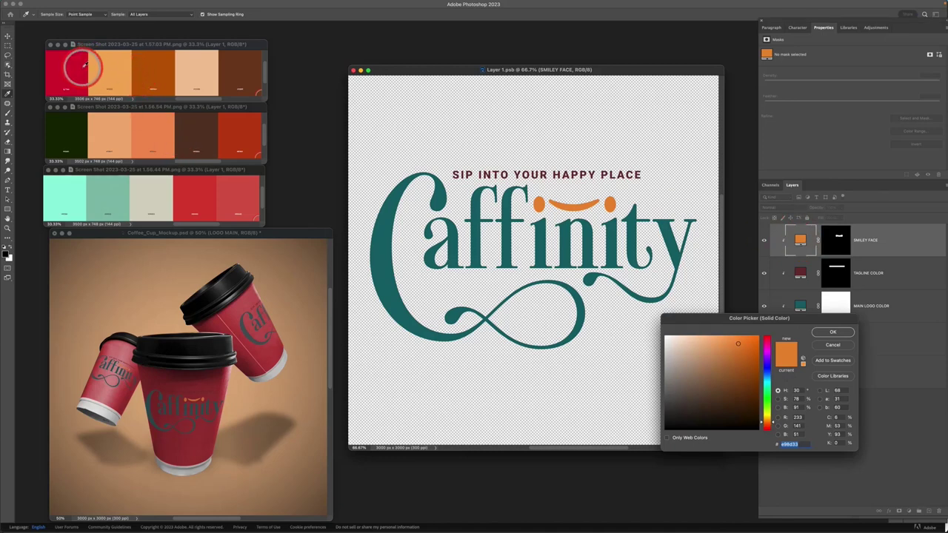
{"action": "left_click", "coordinate": [157, 183]}
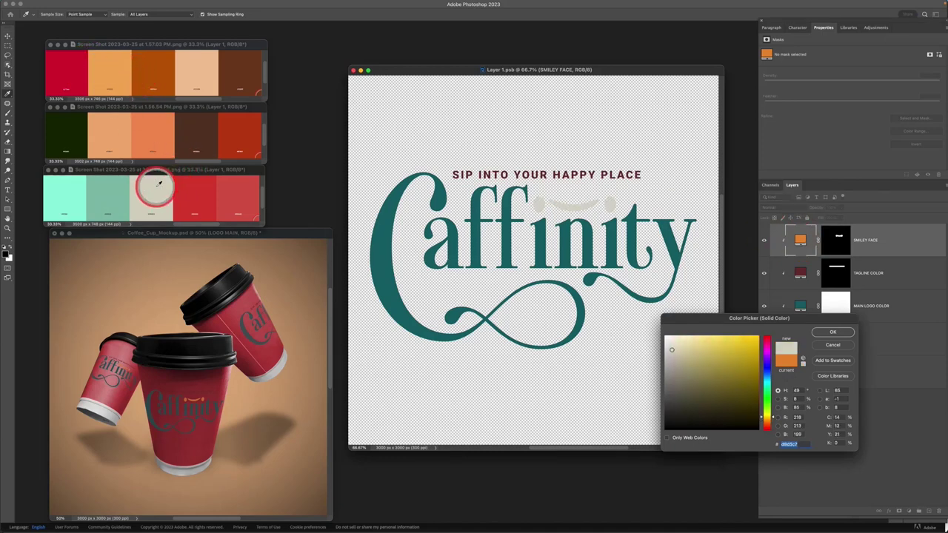
{"action": "left_click", "coordinate": [832, 332]}
- Recolor the TAGLINE COLOR layer with the beige swatch d8d5c7 sampled from the third palette
{"action": "left_click", "coordinate": [884, 283]}
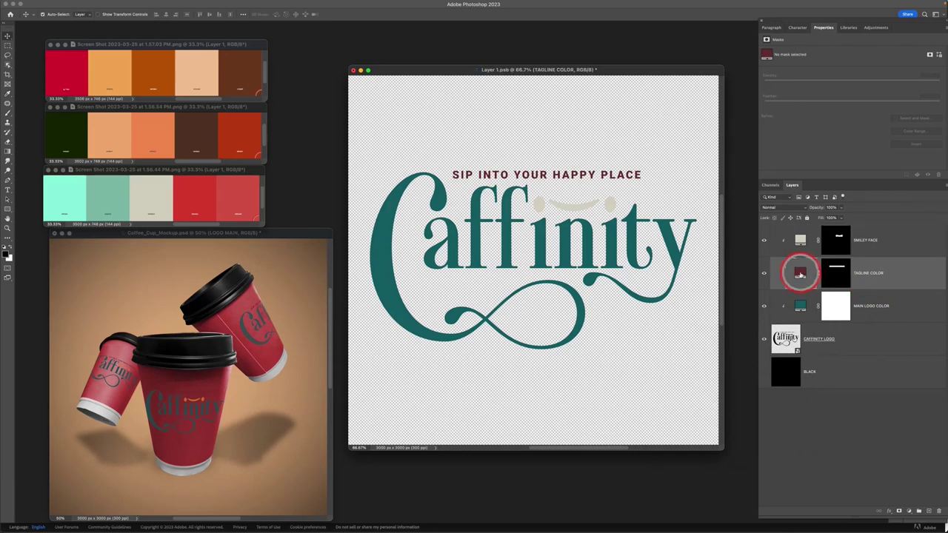
{"action": "double_click", "coordinate": [800, 274]}
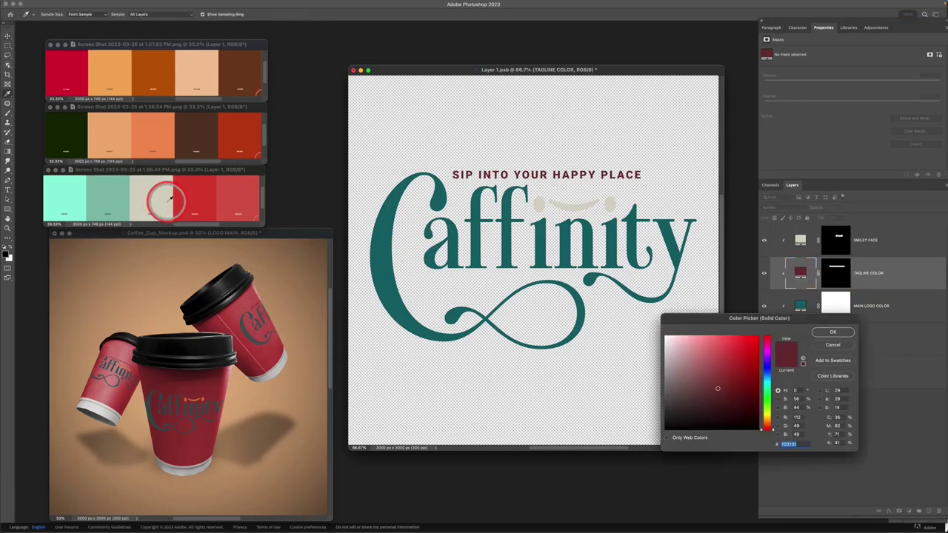
{"action": "mouse_move", "coordinate": [175, 197]}
{"action": "left_mouse_down"}
{"action": "mouse_move", "coordinate": [192, 180]}
{"action": "mouse_move", "coordinate": [99, 190]}
{"action": "mouse_move", "coordinate": [143, 180]}
{"action": "mouse_move", "coordinate": [185, 189]}
{"action": "left_mouse_up"}
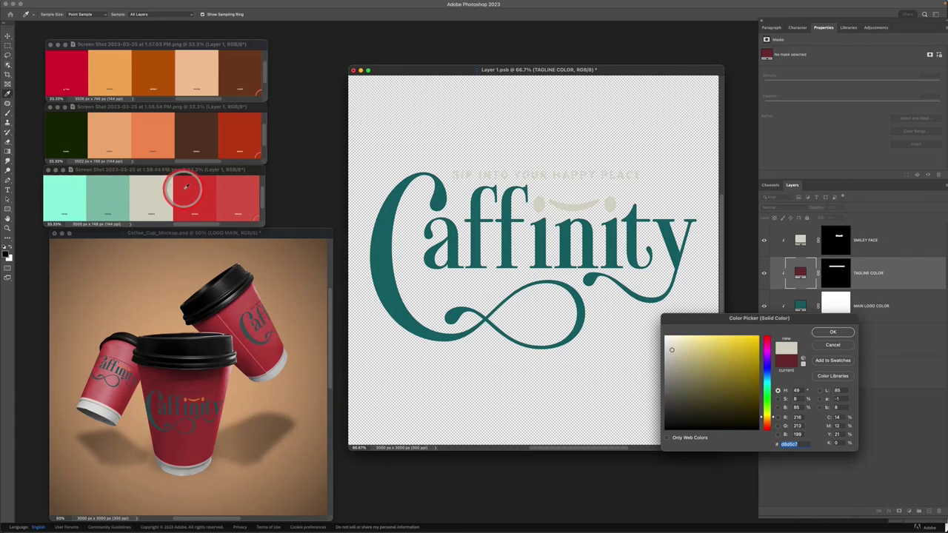
{"action": "left_click", "coordinate": [832, 332]}
- Recolor the MAIN LOGO COLOR layer with the crimson swatch sampled from the first palette and save the logo document
{"action": "left_click", "coordinate": [861, 303]}
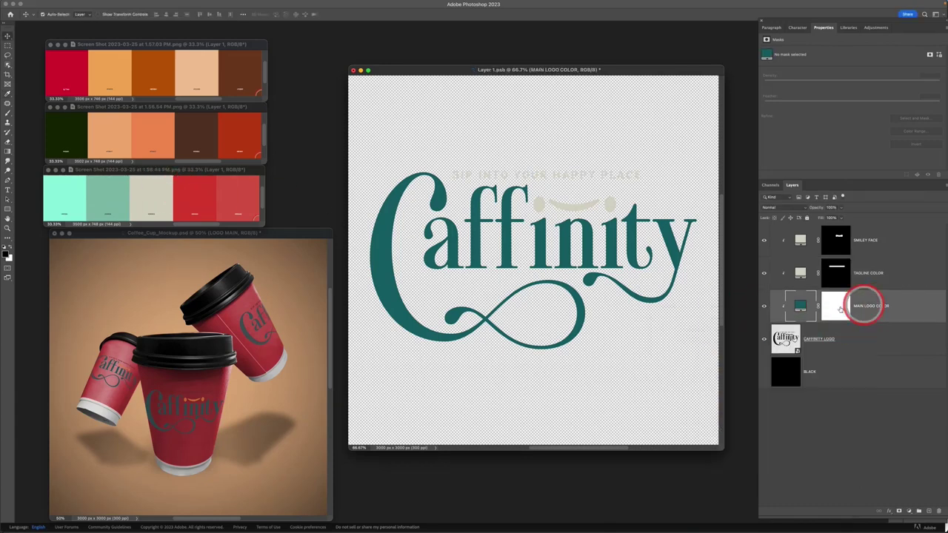
{"action": "double_click", "coordinate": [800, 306]}
{"action": "left_click", "coordinate": [63, 193]}
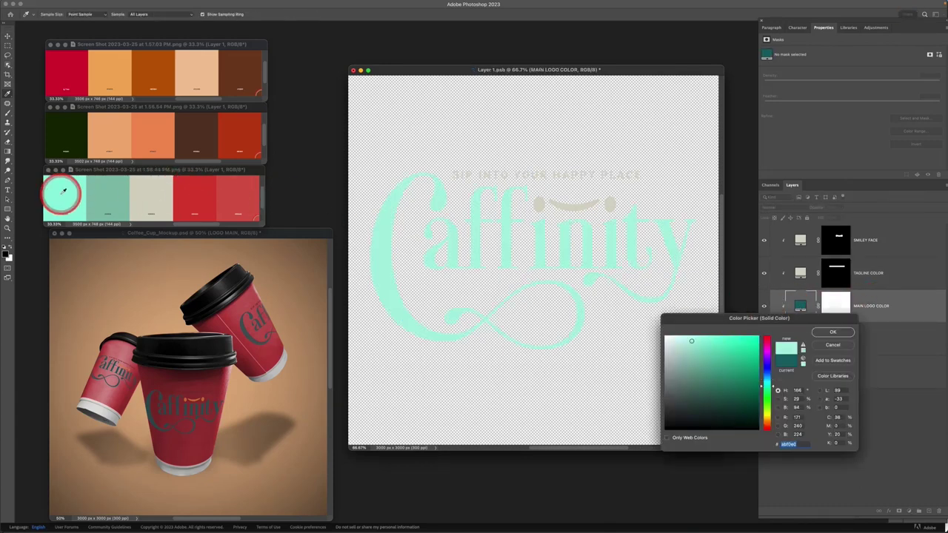
{"action": "left_click_drag", "start_coordinate": [63, 192], "coordinate": [200, 189]}
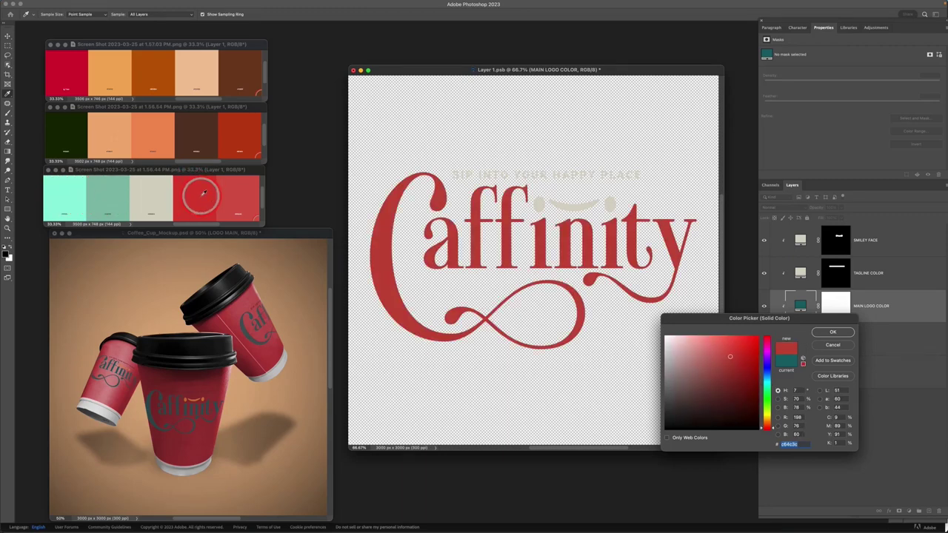
{"action": "left_click_drag", "start_coordinate": [203, 192], "coordinate": [76, 64]}
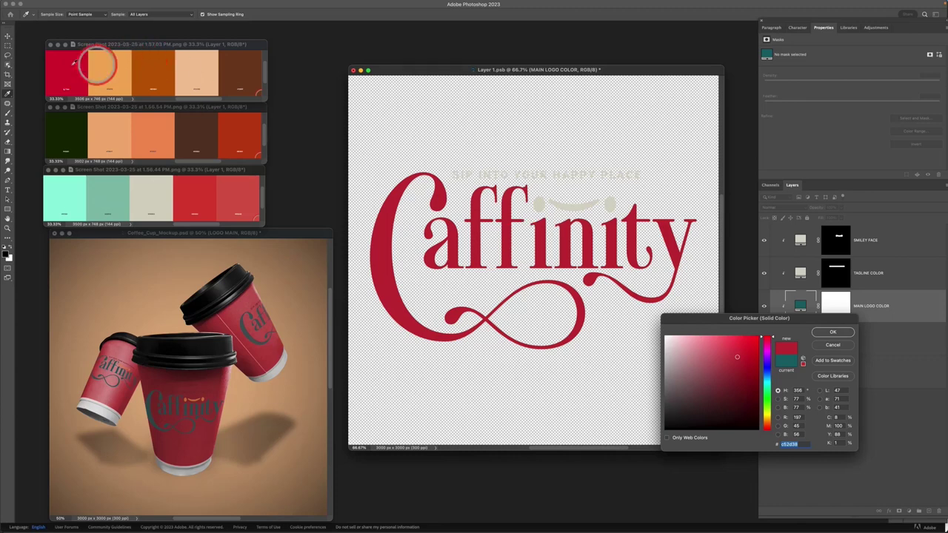
{"action": "left_click", "coordinate": [837, 332]}
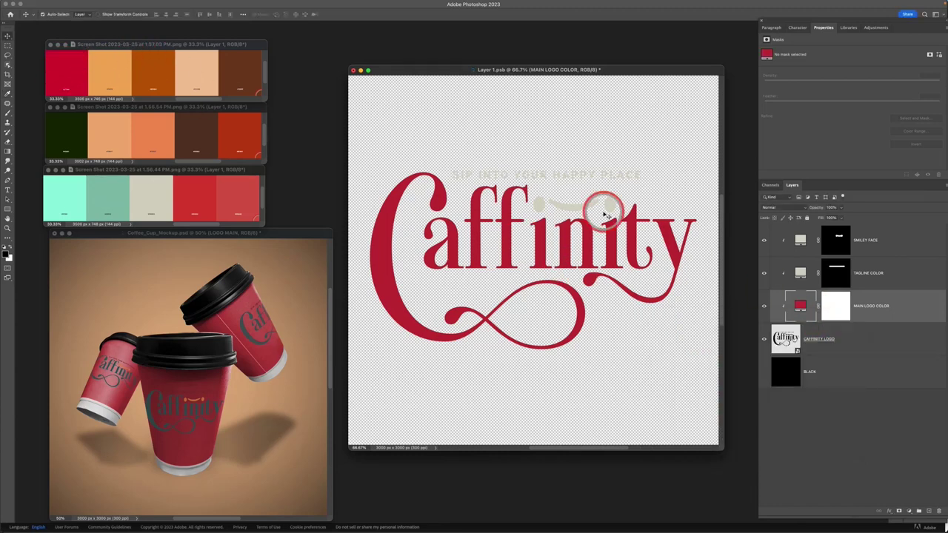
{"action": "key", "text": "super+s"}
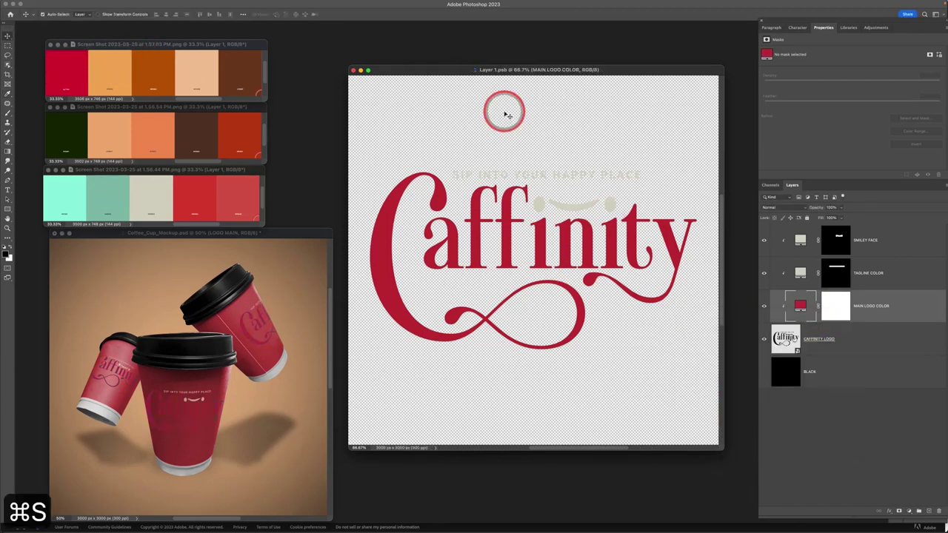
- In the cup mockup, expand the CUPS and FRONT groups and select the MAIN CUP COLOR layer
{"action": "left_click", "coordinate": [291, 237]}
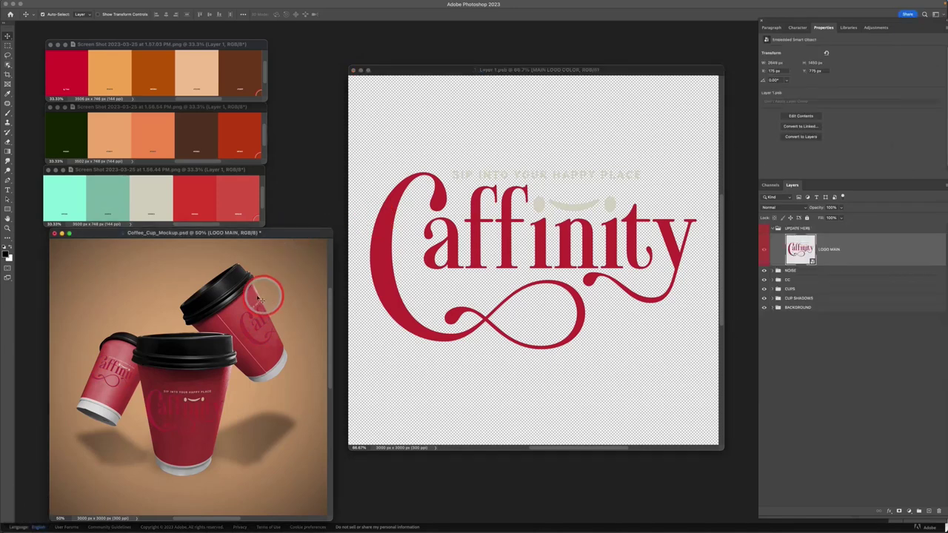
{"action": "left_click", "coordinate": [799, 291]}
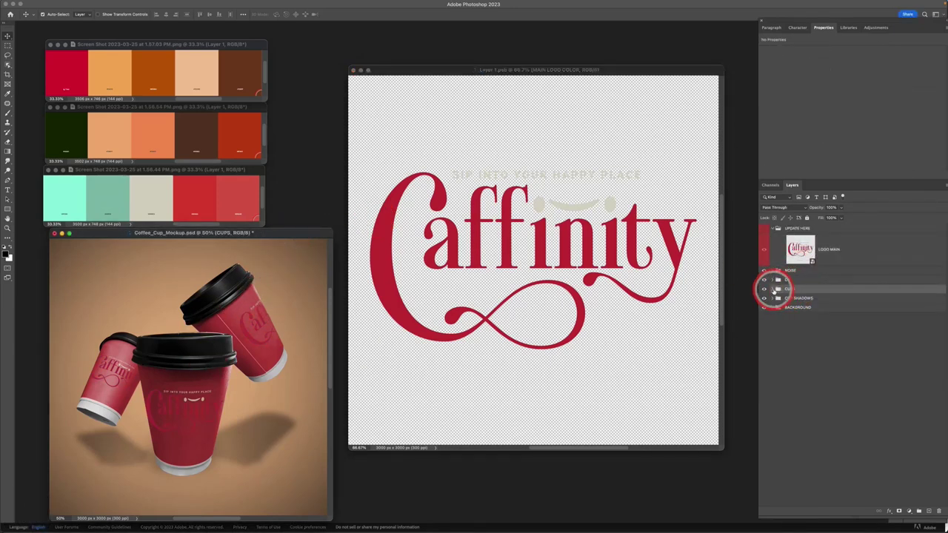
{"action": "left_click", "coordinate": [772, 289]}
{"action": "left_click", "coordinate": [826, 317]}
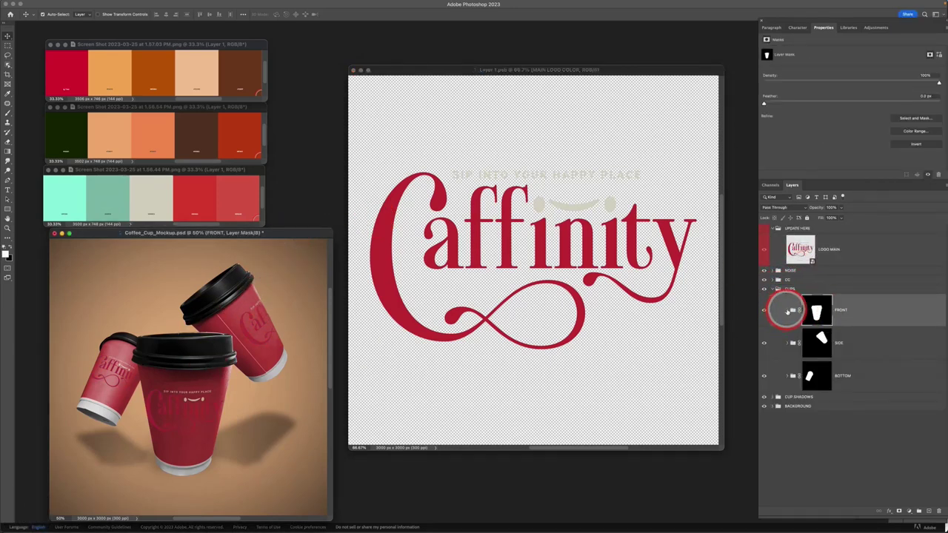
{"action": "left_click", "coordinate": [788, 311]}
{"action": "left_click", "coordinate": [909, 413]}
{"action": "left_click", "coordinate": [867, 412]}
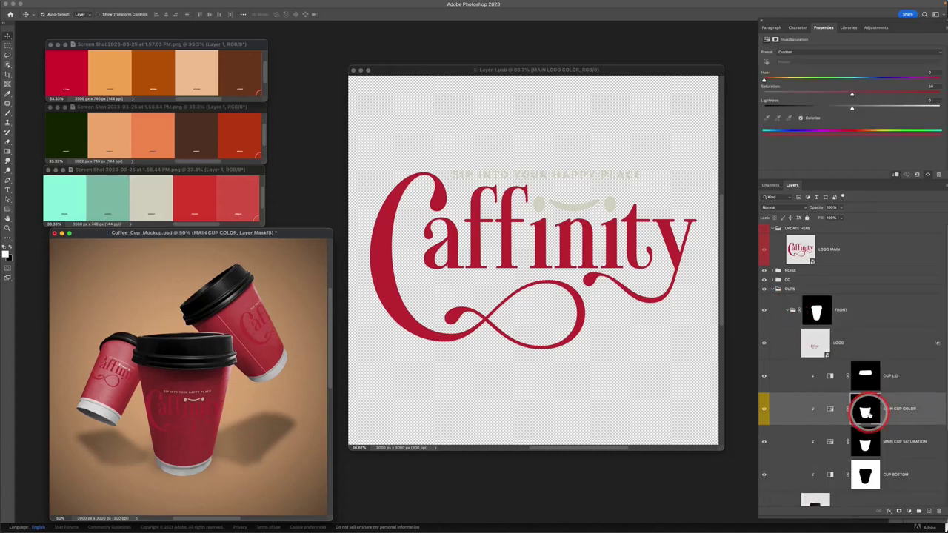
- Toggle the visibility of the front cup's MAIN CUP COLOR layer and review its Hue/Saturation settings
{"action": "left_click", "coordinate": [762, 412]}
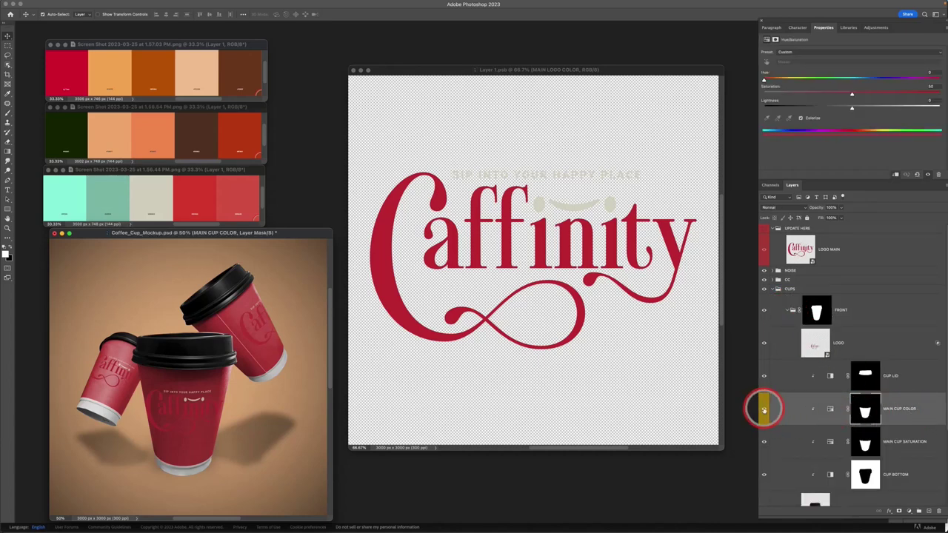
{"action": "left_click", "coordinate": [764, 410]}
{"action": "left_click", "coordinate": [763, 410]}
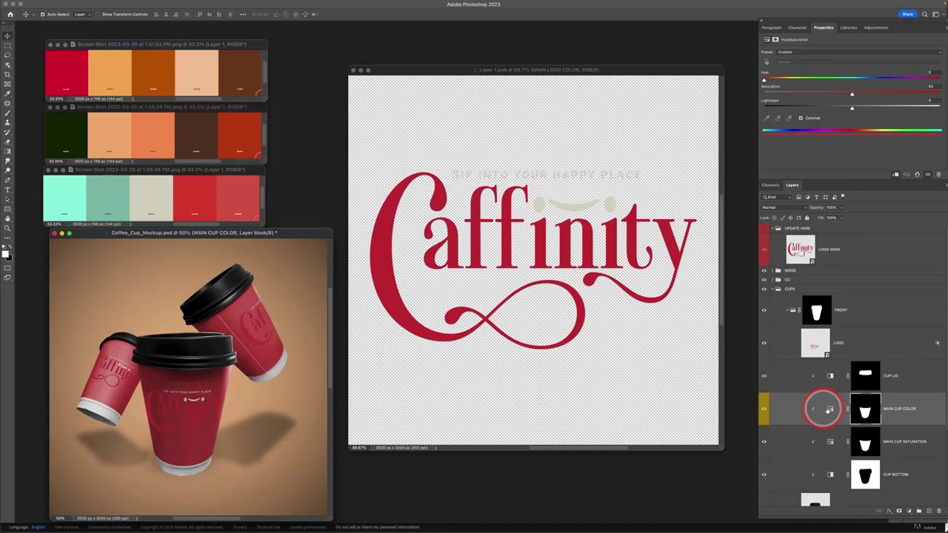
{"action": "left_click", "coordinate": [830, 409]}
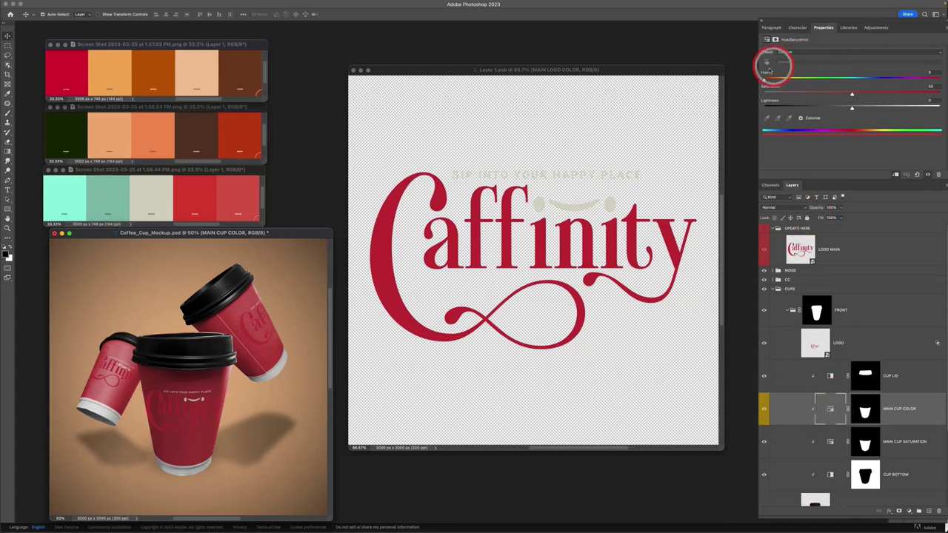
{"action": "left_click_drag", "start_coordinate": [767, 80], "coordinate": [684, 74]}
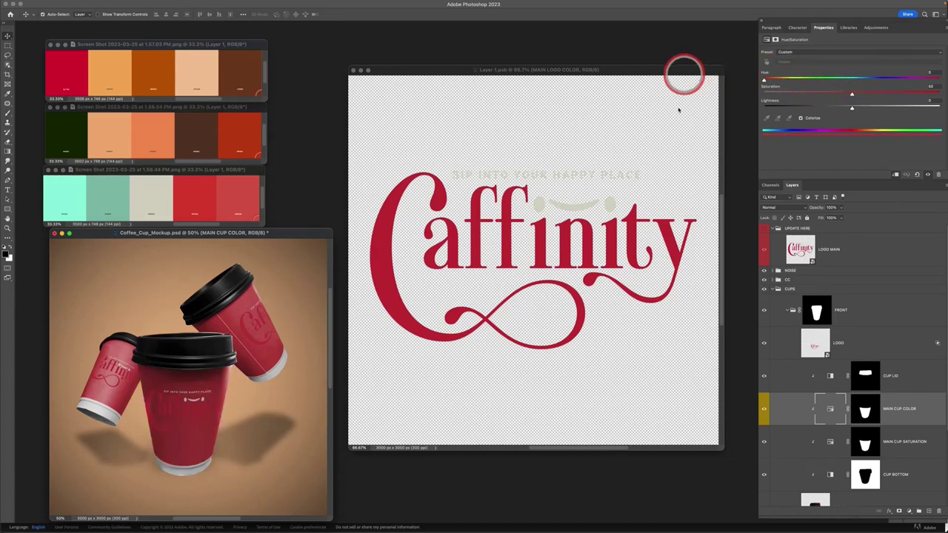
- Load the MAIN CUP COLOR mask as a selection and add a Solid Color fill in green 93bdaf sampled from the third palette
{"action": "left_click", "coordinate": [864, 412]}
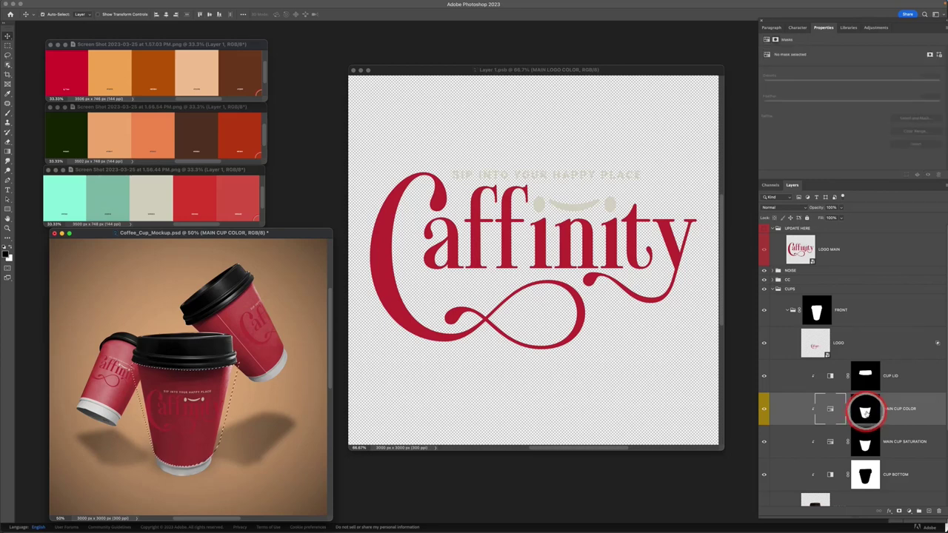
{"action": "left_click", "coordinate": [909, 511]}
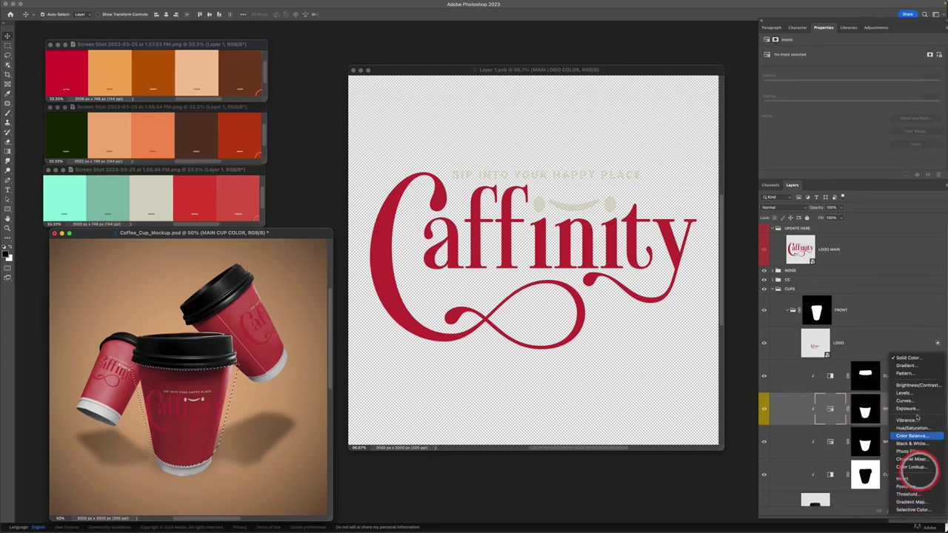
{"action": "left_click", "coordinate": [908, 357]}
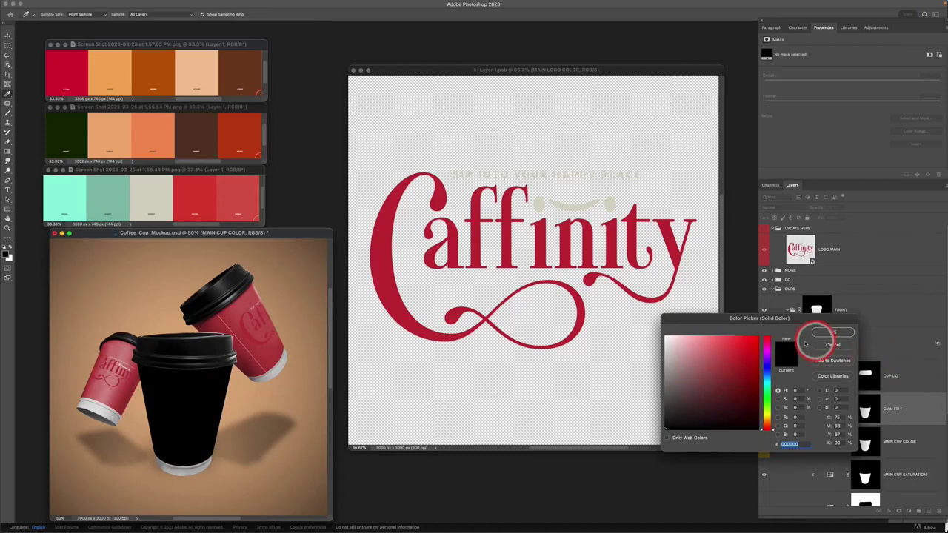
{"action": "left_click", "coordinate": [159, 190]}
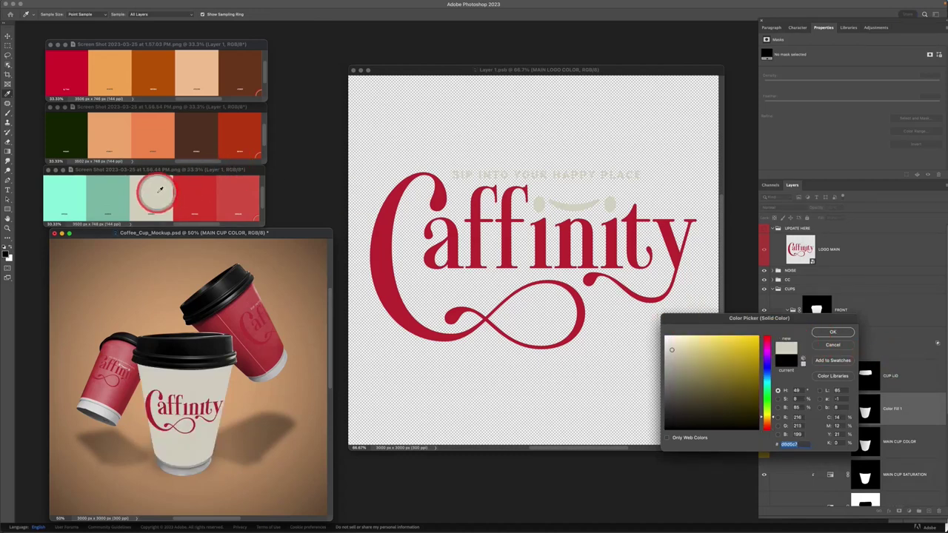
{"action": "left_click_drag", "start_coordinate": [159, 190], "coordinate": [117, 189]}
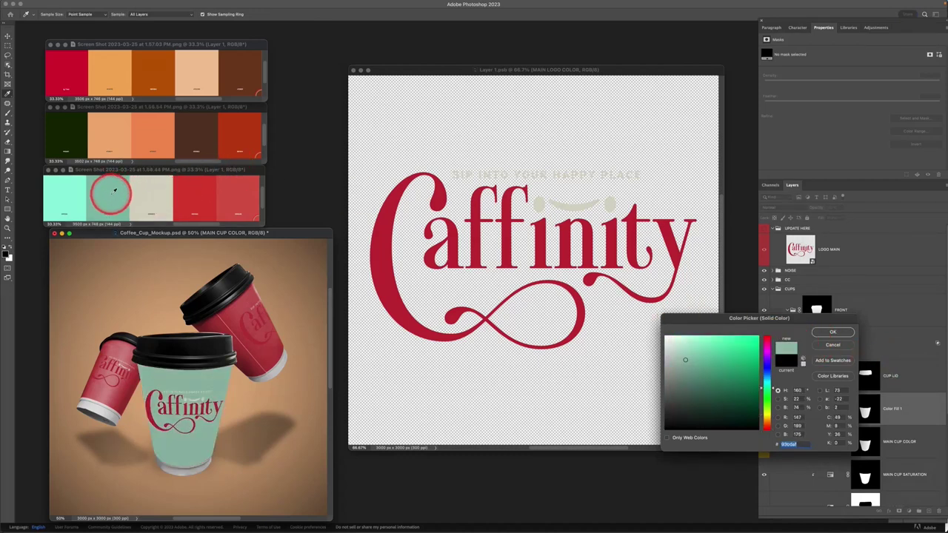
{"action": "left_click", "coordinate": [832, 332]}
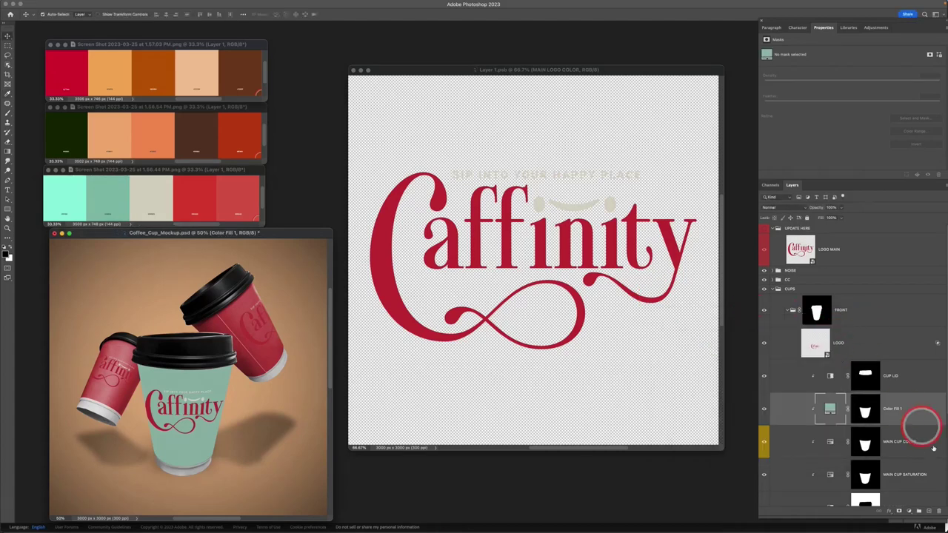
- Hide the MAIN CUP COLOR Hue/Saturation layer and set the new color fill layer's blend mode to Multiply
{"action": "left_click", "coordinate": [924, 451]}
{"action": "left_click", "coordinate": [764, 442]}
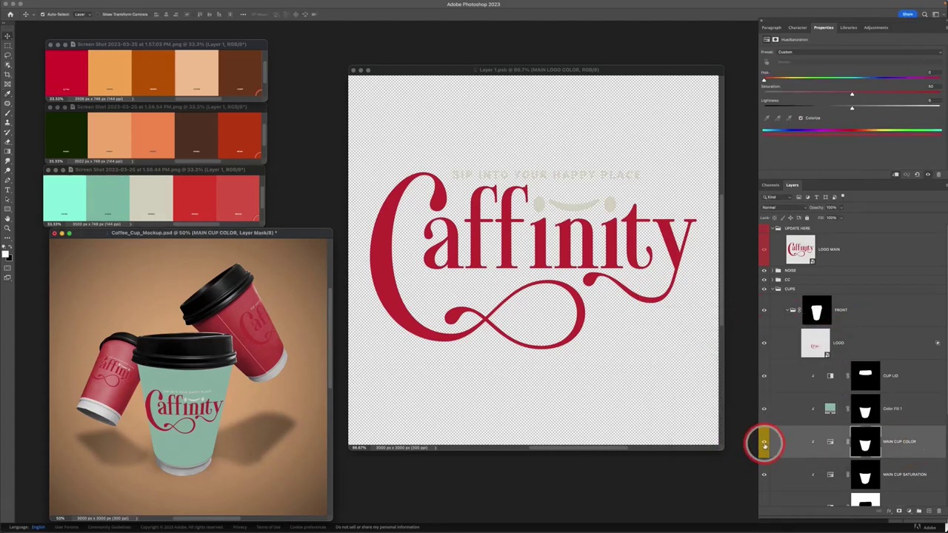
{"action": "left_click", "coordinate": [789, 415]}
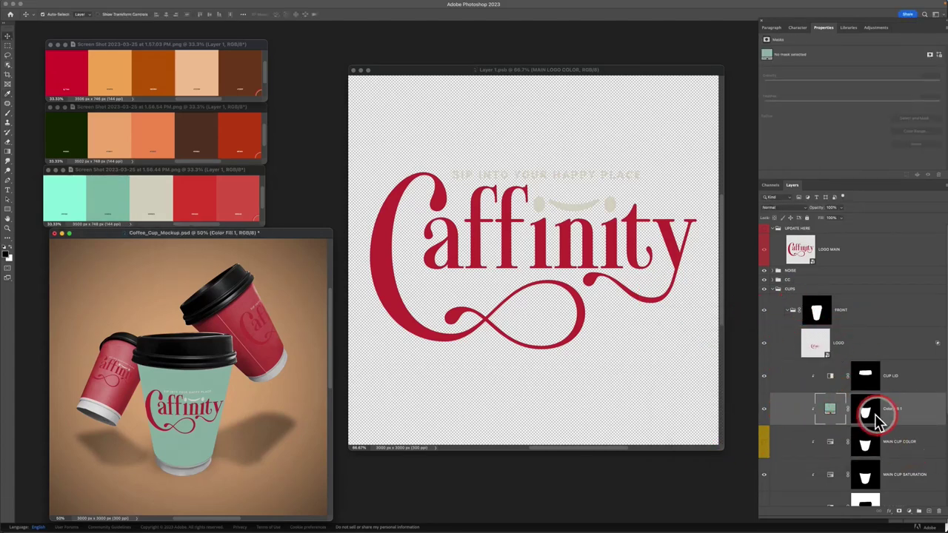
{"action": "left_click", "coordinate": [770, 208]}
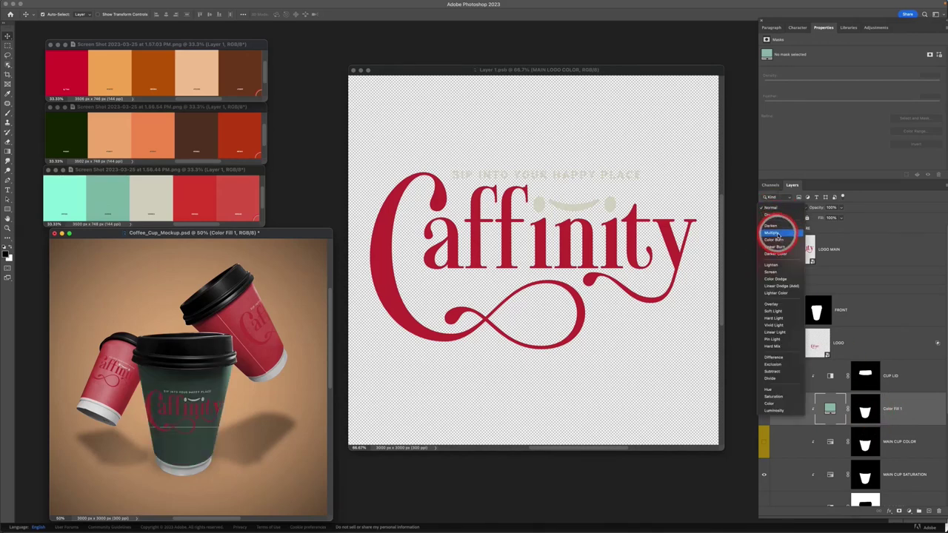
{"action": "left_click", "coordinate": [777, 234]}
{"action": "key", "text": "v"}
{"action": "left_click", "coordinate": [664, 294]}
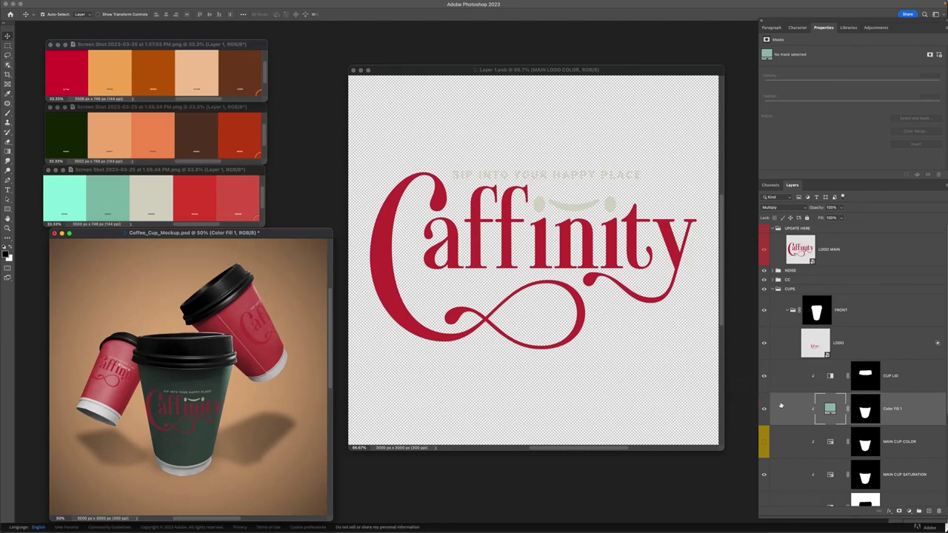
- Delete the old MAIN CUP COLOR Hue/Saturation layer and rename the green fill layer MAIN CUP COLOR
{"action": "left_click", "coordinate": [906, 441]}
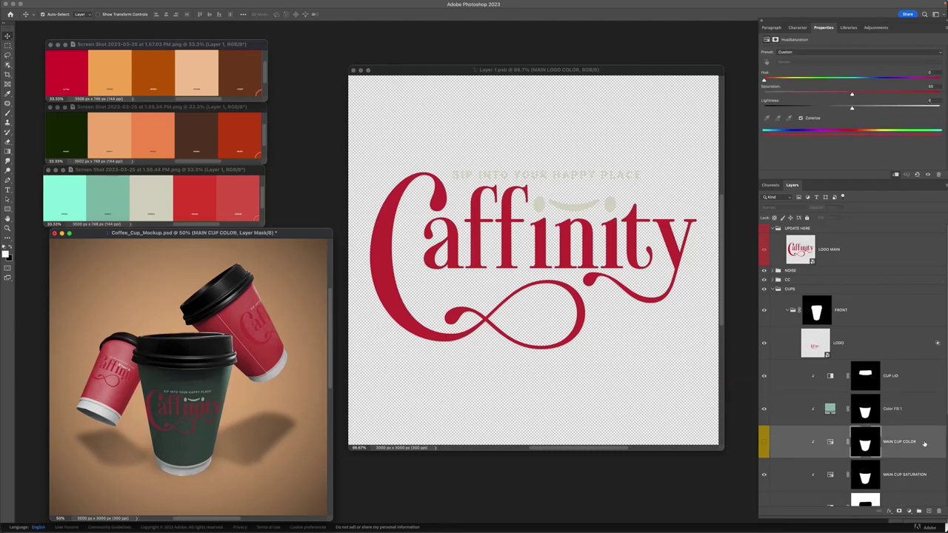
{"action": "left_click_drag", "start_coordinate": [924, 443], "coordinate": [938, 511]}
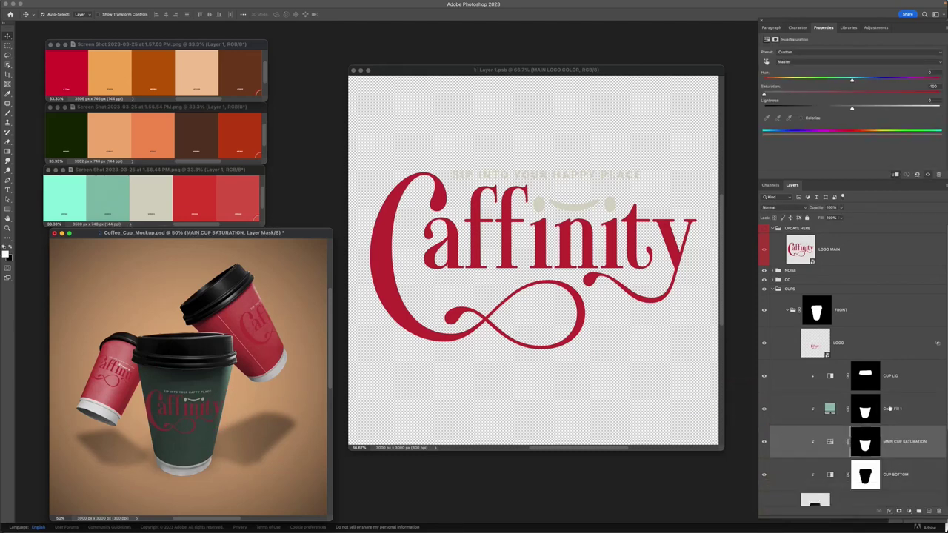
{"action": "double_click", "coordinate": [892, 409]}
{"action": "type", "text": "MAIN CUP COLOR"}
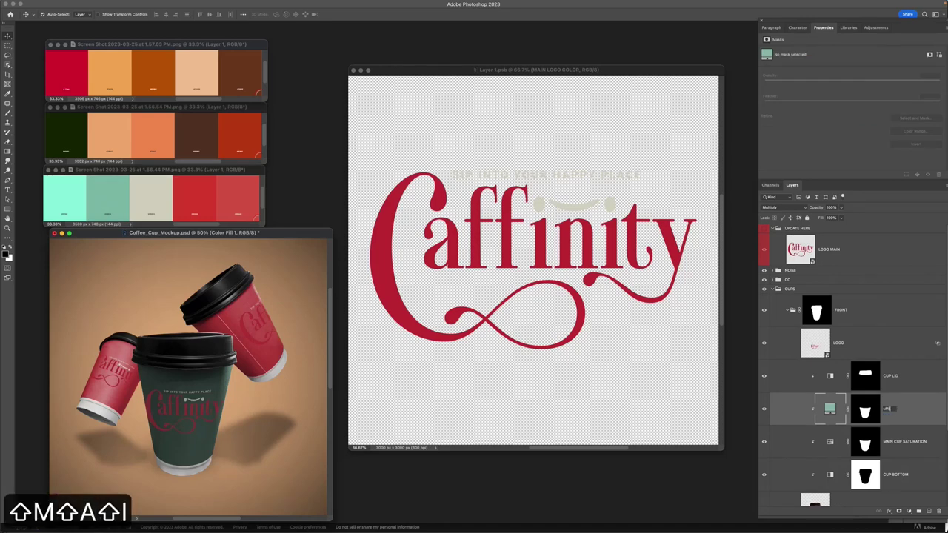
{"action": "key", "text": "Return"}
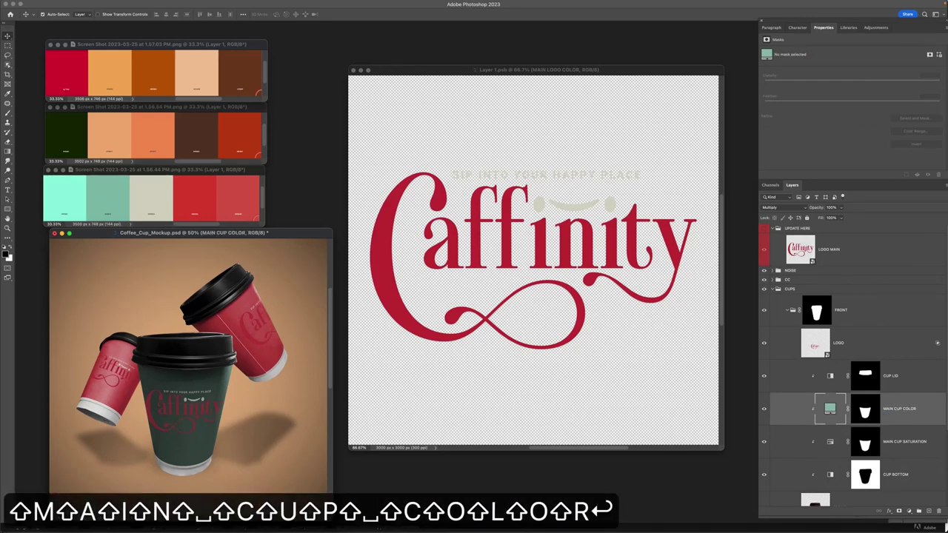
- Give the MAIN CUP COLOR fill layer a yellow label and copy its fill color's hex code
{"action": "right_click", "coordinate": [764, 410]}
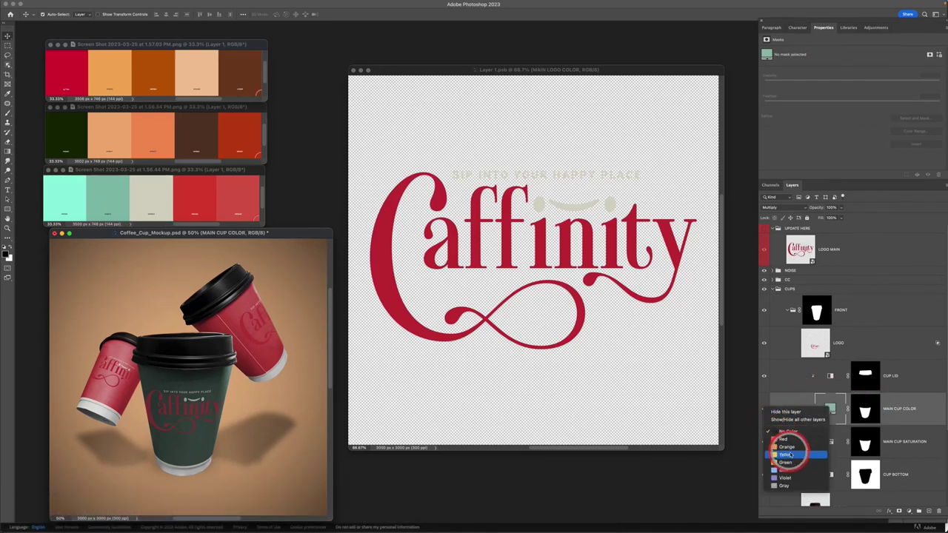
{"action": "left_click", "coordinate": [787, 450]}
{"action": "left_click", "coordinate": [832, 409]}
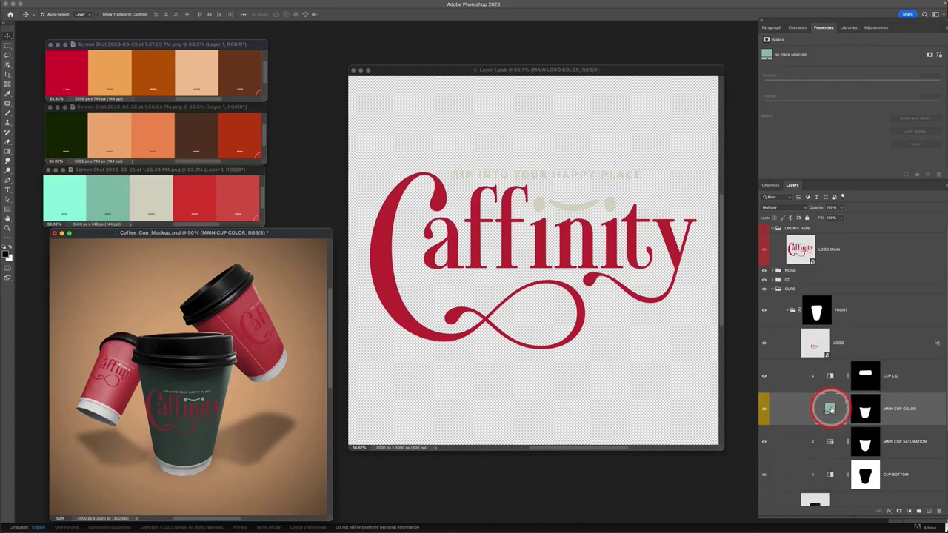
{"action": "double_click", "coordinate": [830, 410]}
{"action": "key", "text": "super+c"}
{"action": "left_click", "coordinate": [832, 331]}
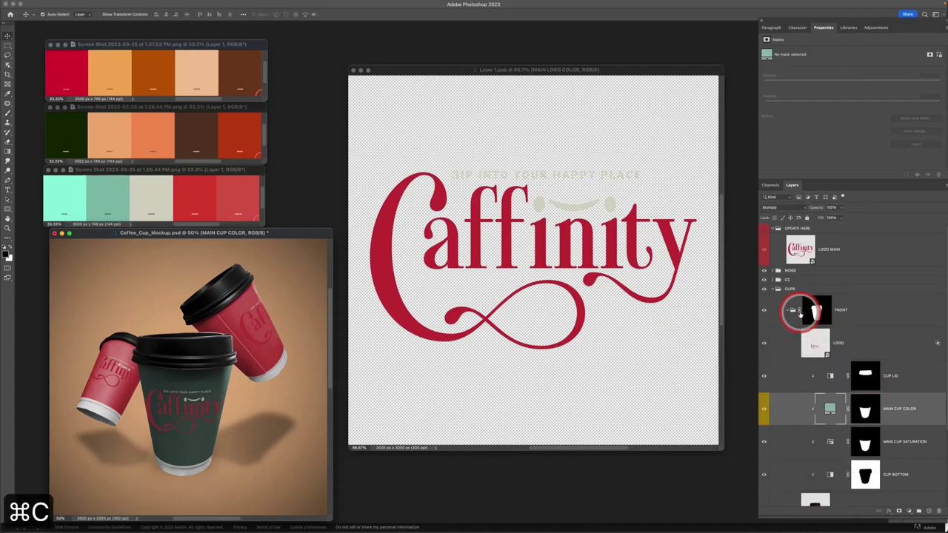
- In the SIDE cup group, load the MAIN CUP COLOR mask as a selection and add a Solid Color fill in the copied green
{"action": "left_click", "coordinate": [790, 311]}
{"action": "left_click", "coordinate": [828, 340]}
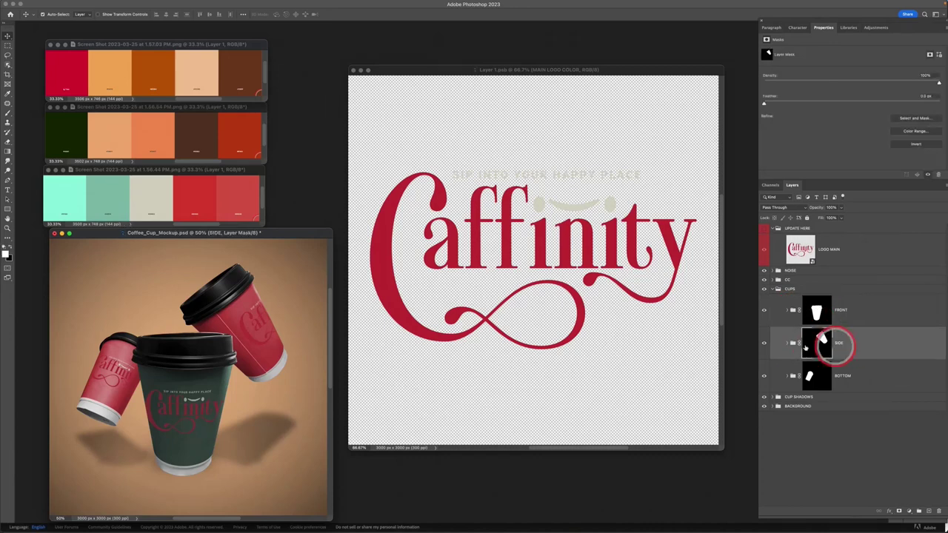
{"action": "left_click", "coordinate": [787, 342]}
{"action": "left_click", "coordinate": [918, 442]}
{"action": "left_click", "coordinate": [868, 439]}
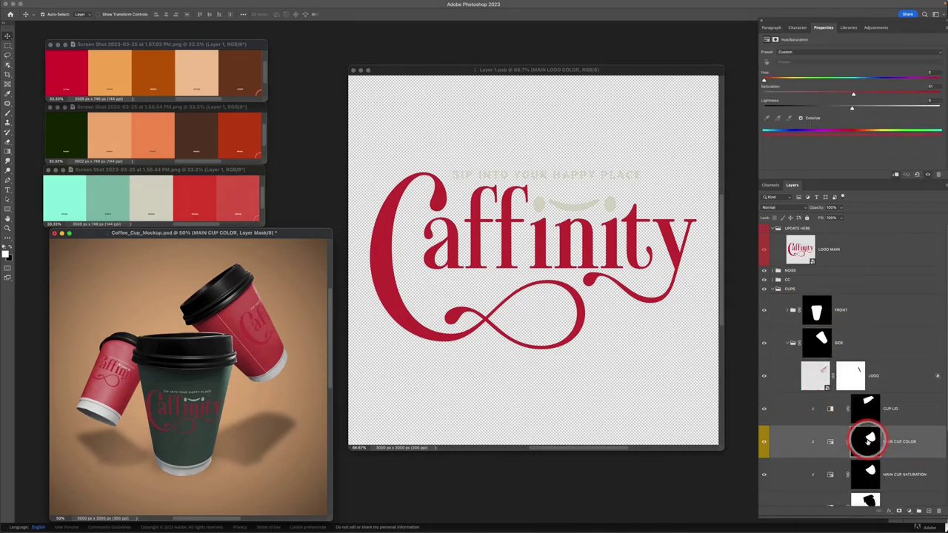
{"action": "left_click", "coordinate": [909, 511]}
{"action": "left_click", "coordinate": [907, 358]}
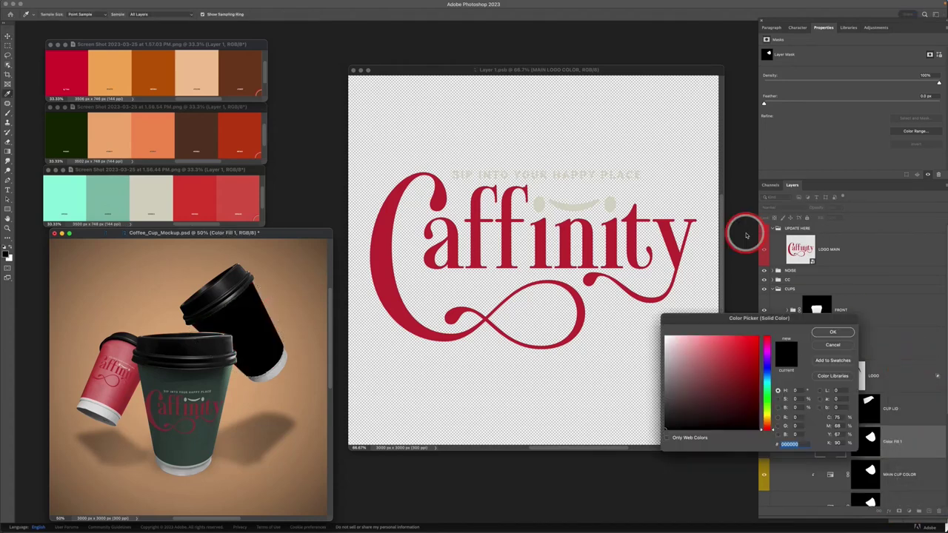
{"action": "key", "text": "super+v"}
{"action": "left_click", "coordinate": [829, 330]}
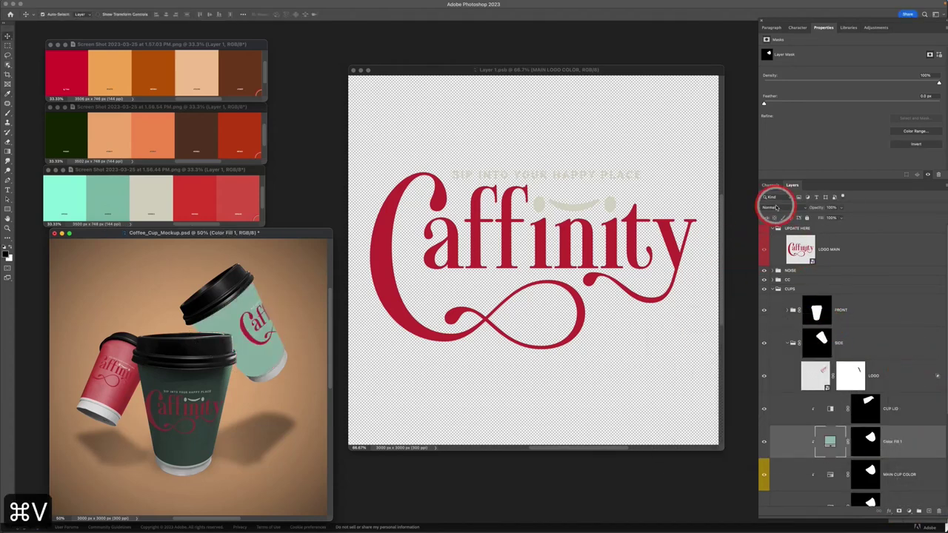
- Set the side cup's new fill layer to Multiply and rename it MAIN CUP COLOR
{"action": "left_click", "coordinate": [774, 207]}
{"action": "left_click", "coordinate": [772, 233]}
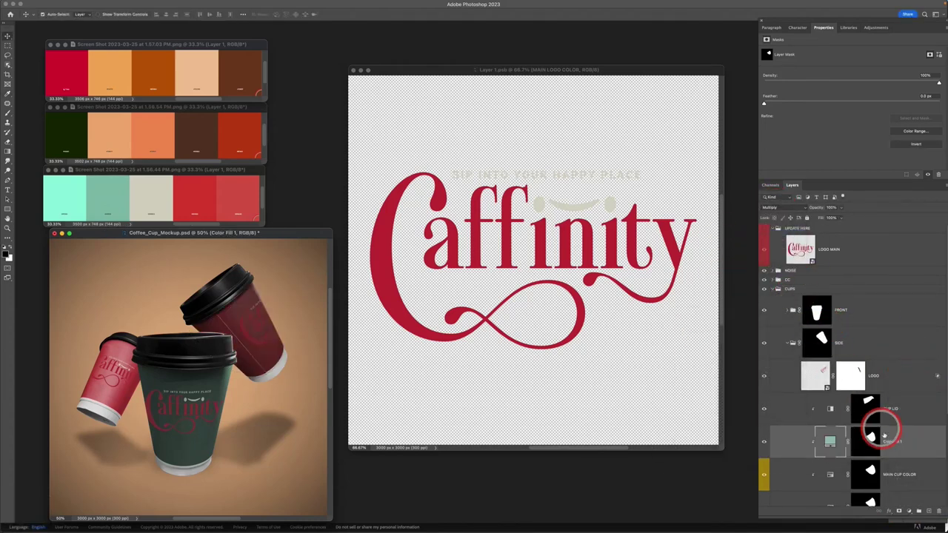
{"action": "type", "text": "MAIN CUP COLOR"}
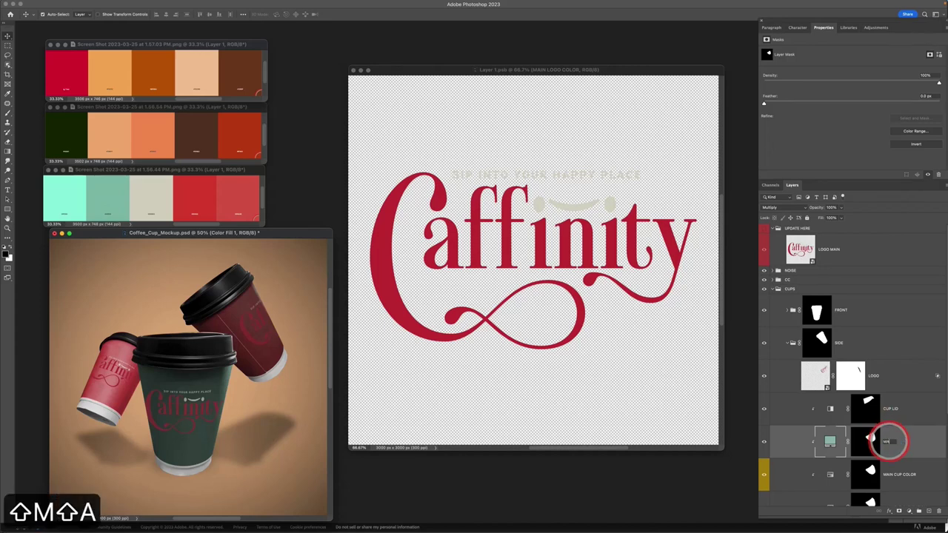
{"action": "key", "text": "Return"}
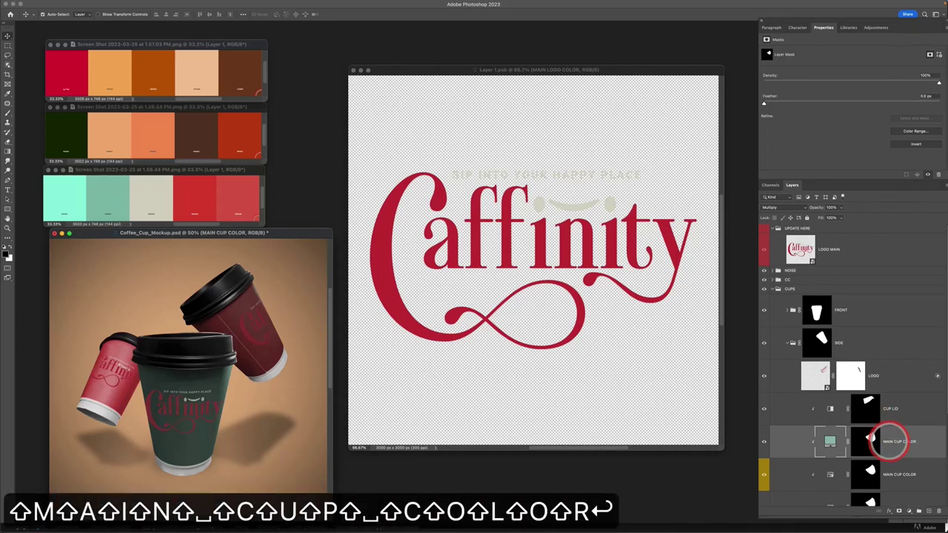
- Give the side cup's fill layer a yellow label and delete its old MAIN CUP COLOR Hue/Saturation layer
{"action": "right_click", "coordinate": [763, 441]}
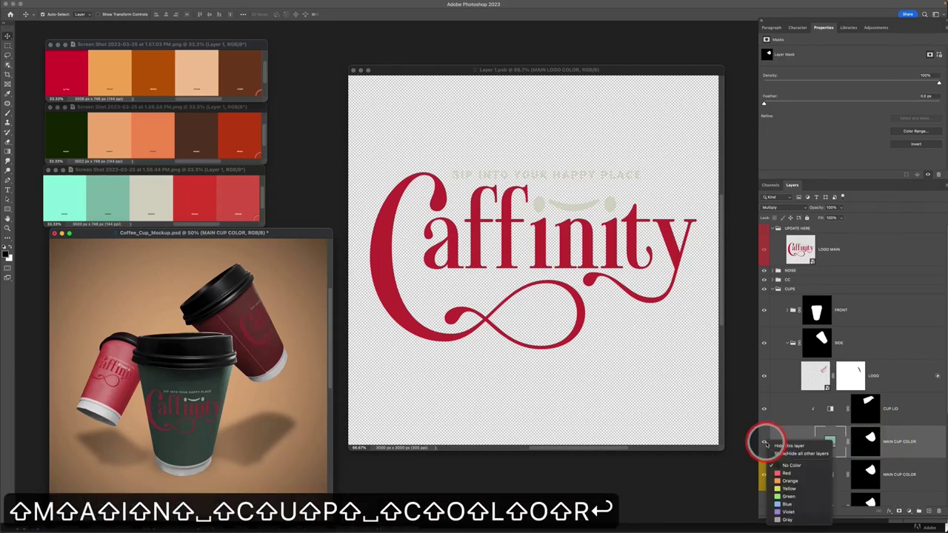
{"action": "left_click", "coordinate": [788, 488]}
{"action": "left_click", "coordinate": [936, 479]}
{"action": "left_click_drag", "start_coordinate": [931, 476], "coordinate": [904, 458]}
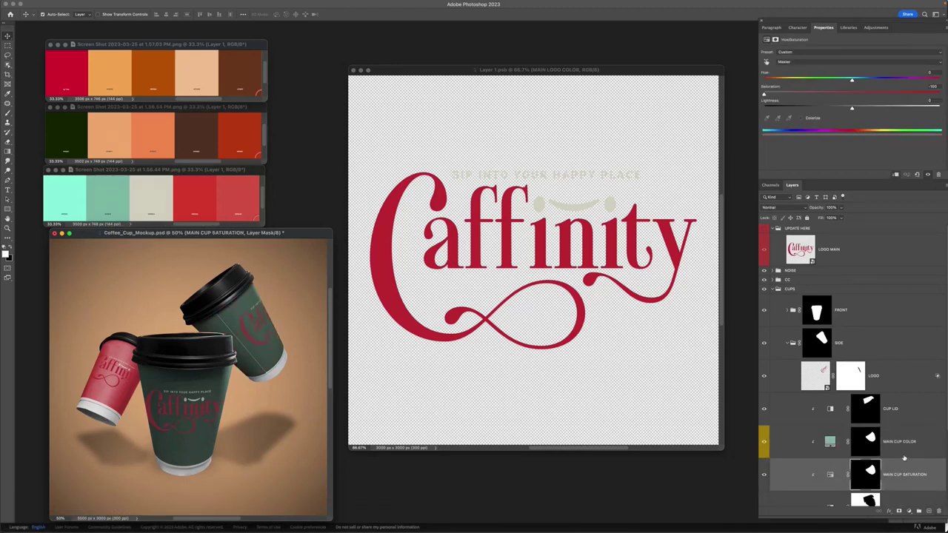
- In the BOTTOM cup group, load the MAIN CUP COLOR copy mask as a selection and add a Solid Color fill in the copied green
{"action": "left_click", "coordinate": [789, 345]}
{"action": "left_click", "coordinate": [808, 378]}
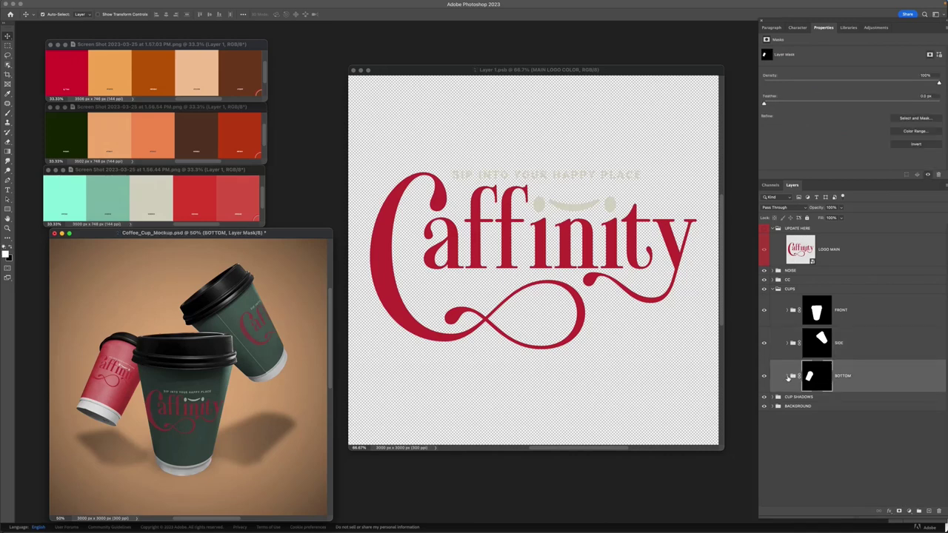
{"action": "left_click", "coordinate": [788, 377]}
{"action": "scroll", "coordinate": [910, 469], "scroll_direction": "down", "scroll_amount": 3}
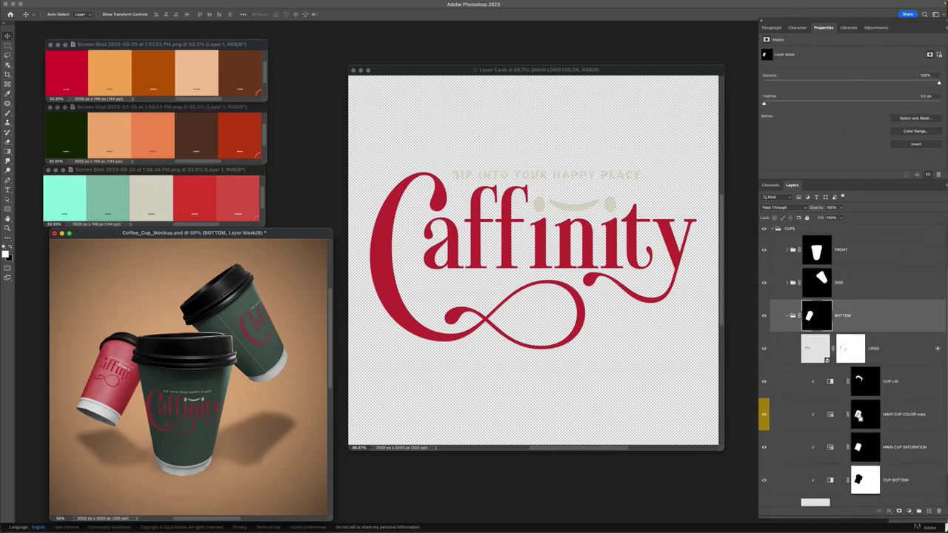
{"action": "left_click", "coordinate": [925, 417]}
{"action": "left_click", "coordinate": [910, 511]}
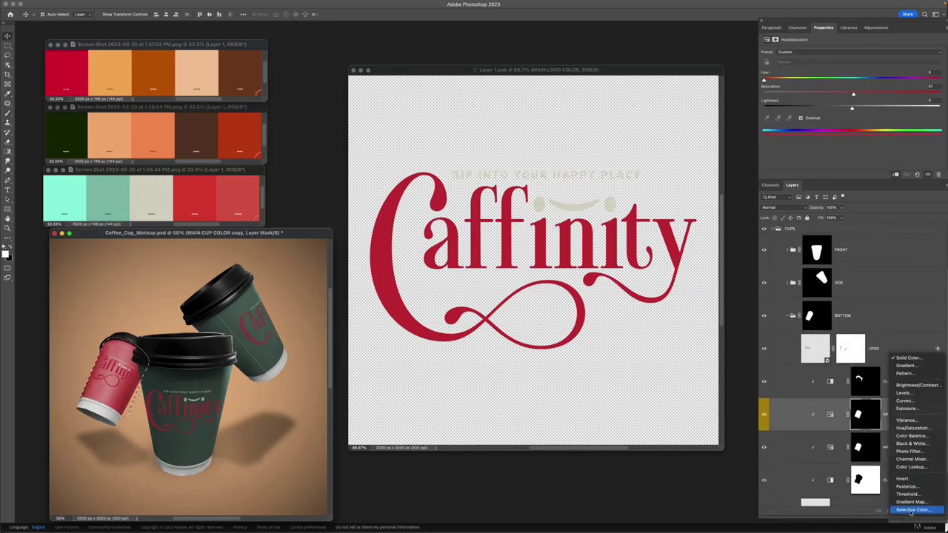
{"action": "left_click", "coordinate": [908, 359]}
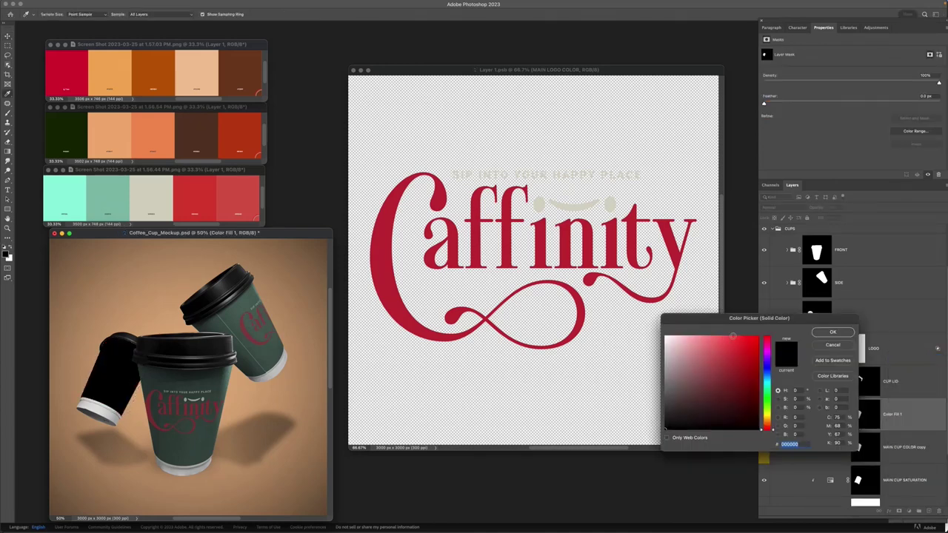
{"action": "key", "text": "super+v"}
{"action": "left_click", "coordinate": [833, 332]}
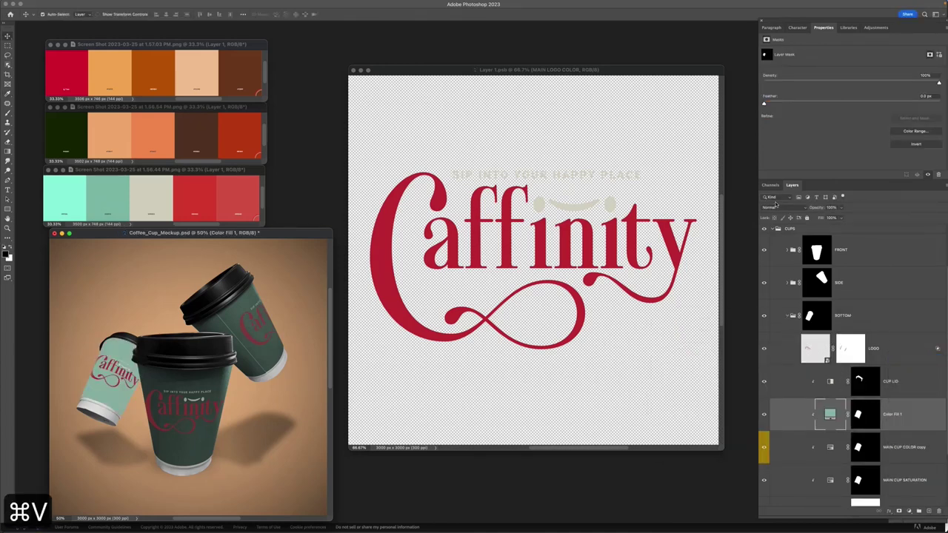
- Set the bottom cup's new fill layer to Multiply and delete the old MAIN CUP COLOR copy layer
{"action": "left_click", "coordinate": [775, 206]}
{"action": "left_click", "coordinate": [777, 231]}
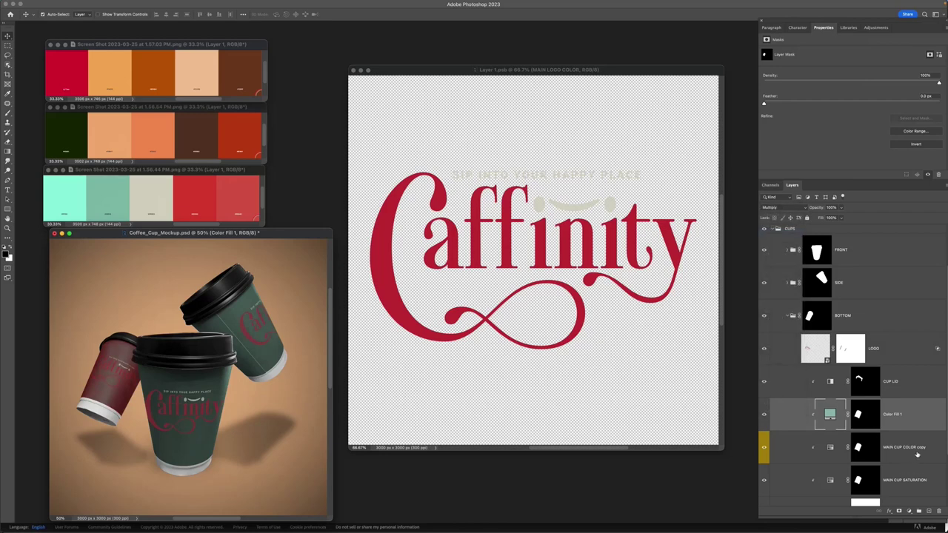
{"action": "left_click_drag", "start_coordinate": [916, 456], "coordinate": [939, 511]}
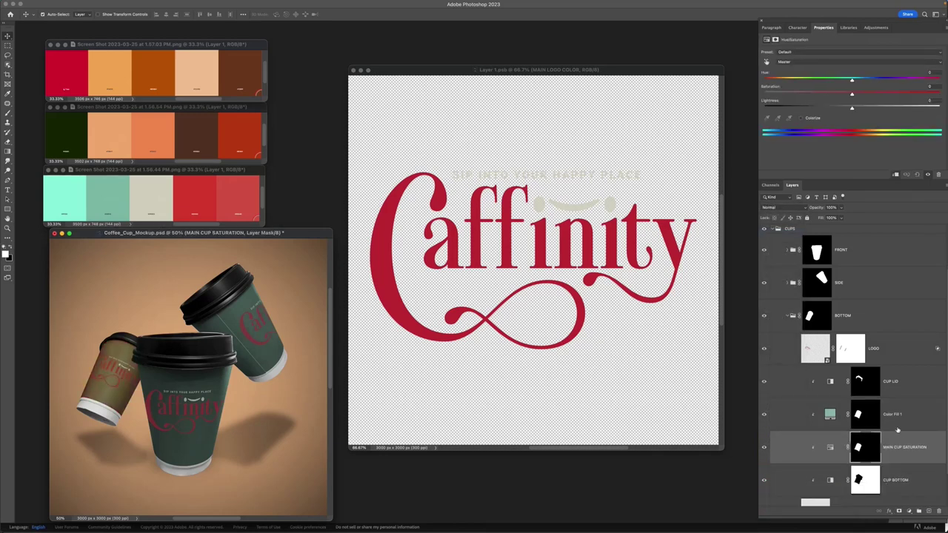
- Rename the bottom cup's green fill layer MAIN CUP COLOR and give it a yellow label
{"action": "double_click", "coordinate": [893, 414]}
{"action": "type", "text": "MAIN CUP"}
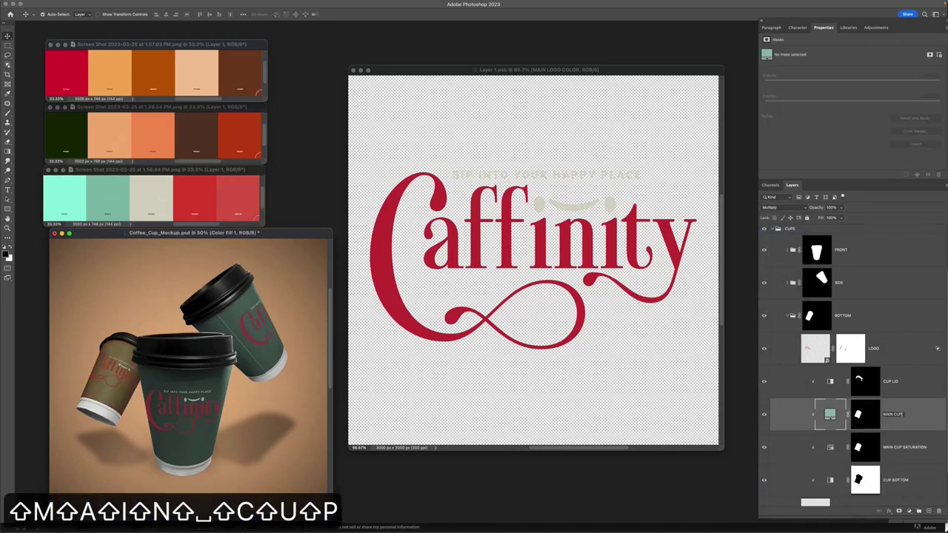
{"action": "type", "text": " COLOR"}
{"action": "key", "text": "Return"}
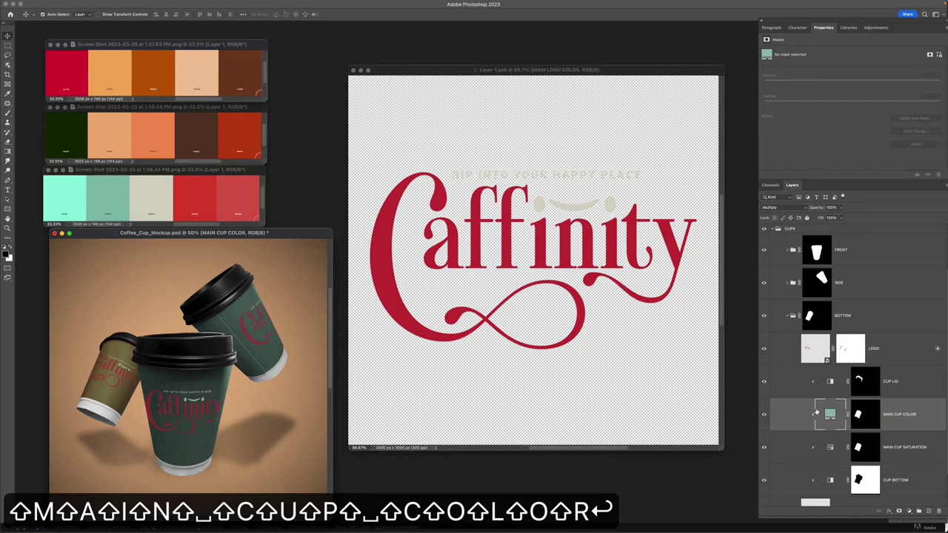
{"action": "right_click", "coordinate": [766, 416]}
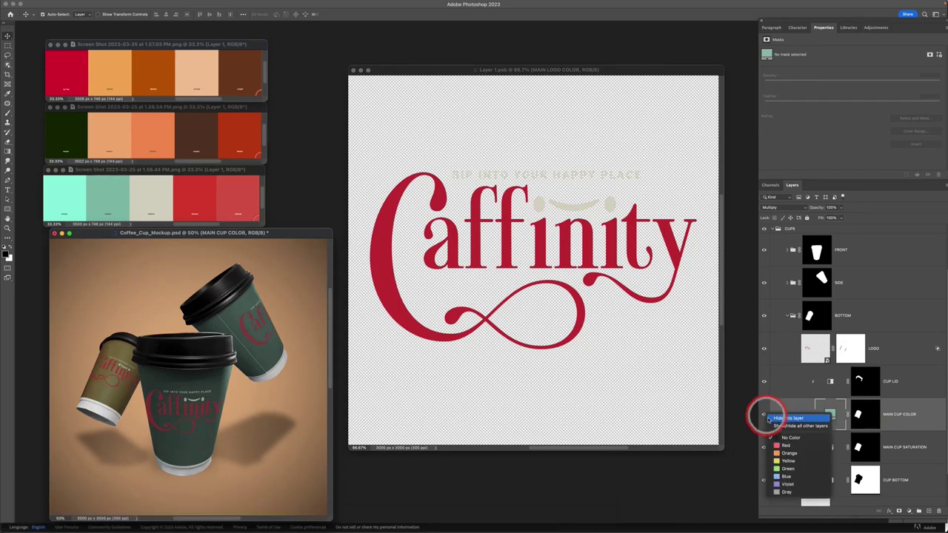
{"action": "left_click", "coordinate": [796, 462]}
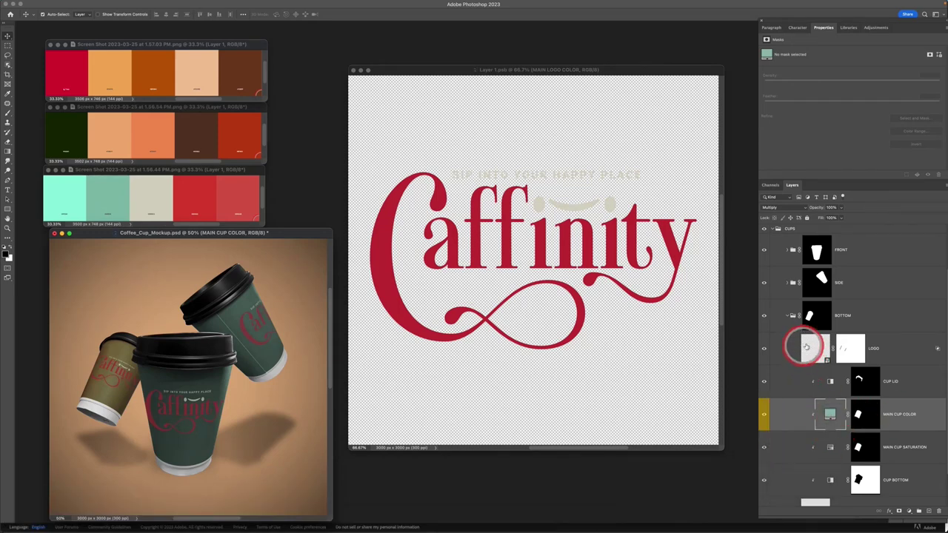
- Set the bottom cup's MAIN CUP SATURATION layer to a saturation of -100 and collapse the cup groups
{"action": "left_click", "coordinate": [790, 447]}
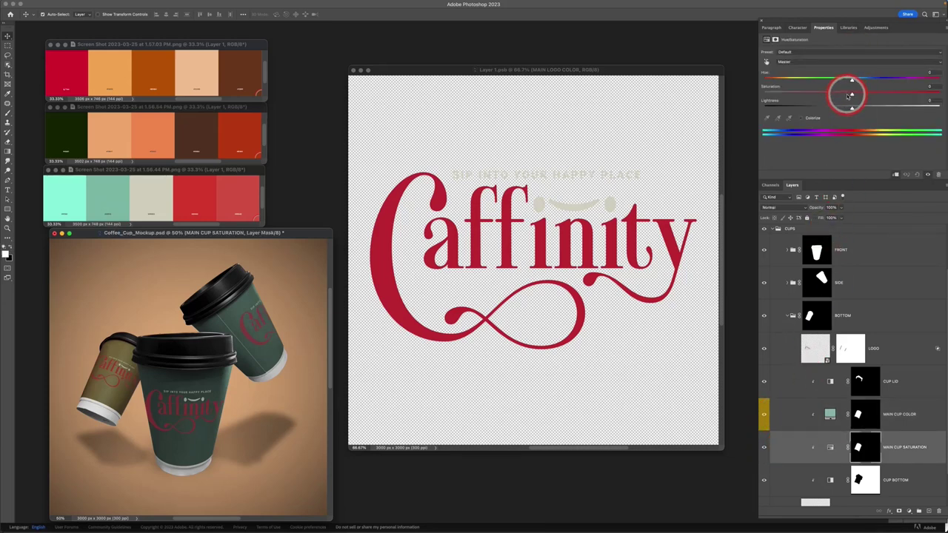
{"action": "left_click_drag", "start_coordinate": [850, 95], "coordinate": [730, 93]}
{"action": "key", "text": "v"}
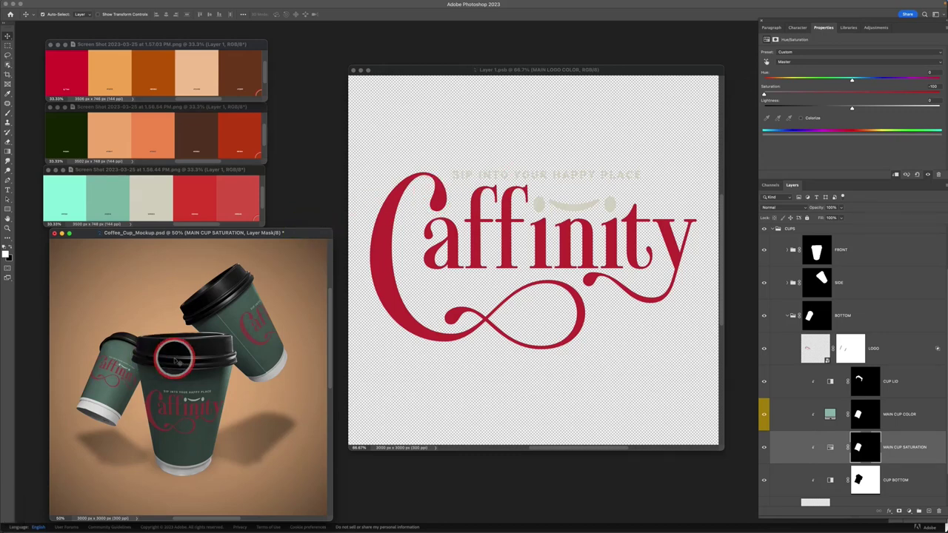
{"action": "left_click", "coordinate": [787, 317]}
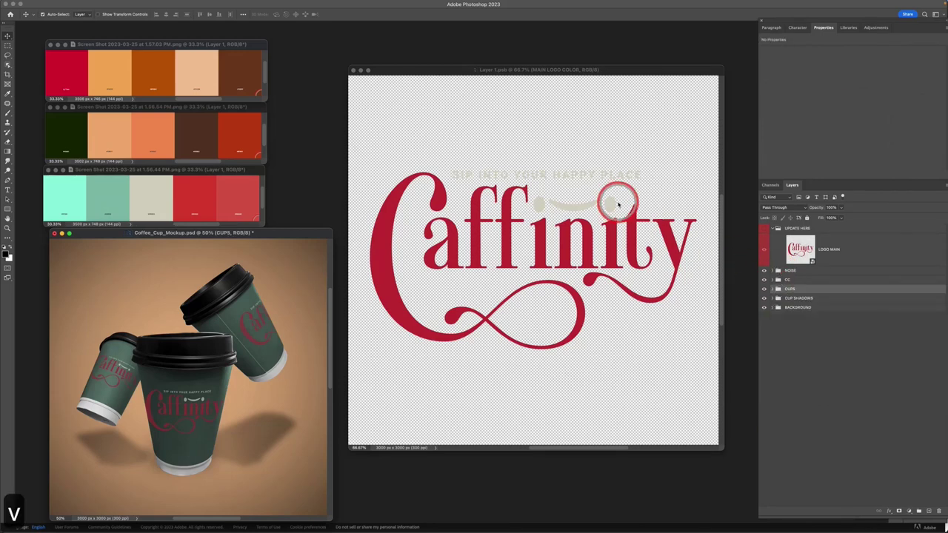
- In the logo document, recolor the MAIN LOGO COLOR fill with beige d8d5c7 sampled from the third palette and save
{"action": "left_click", "coordinate": [614, 201]}
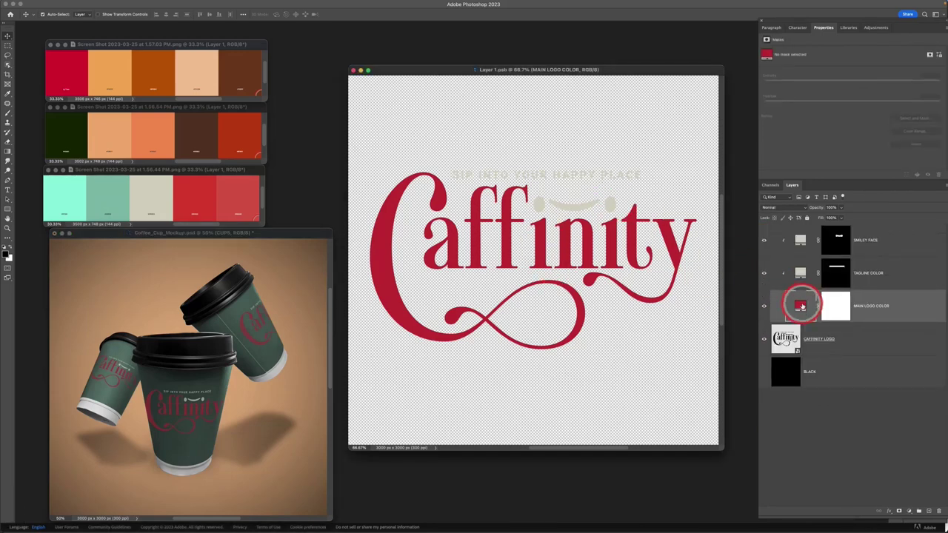
{"action": "double_click", "coordinate": [801, 306]}
{"action": "left_click", "coordinate": [148, 193]}
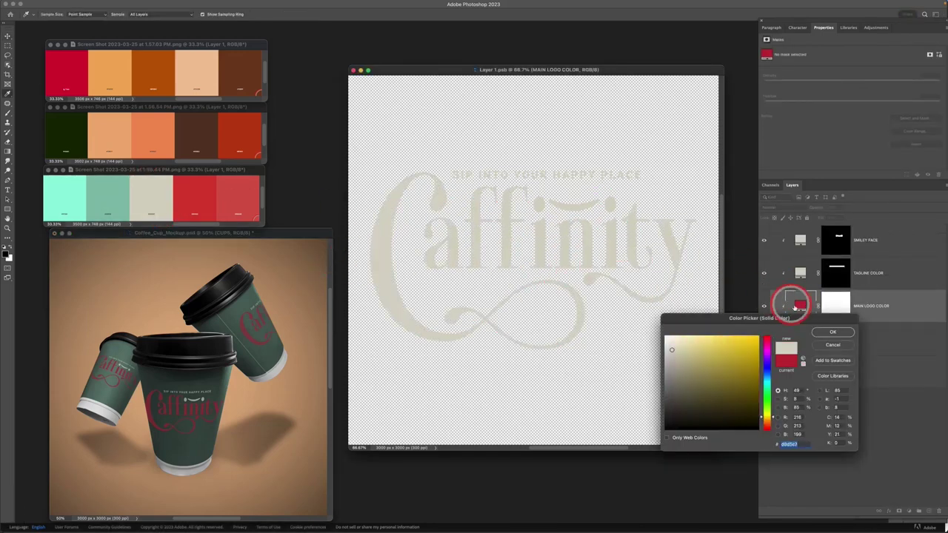
{"action": "left_click", "coordinate": [831, 333]}
{"action": "key", "text": "super+s"}
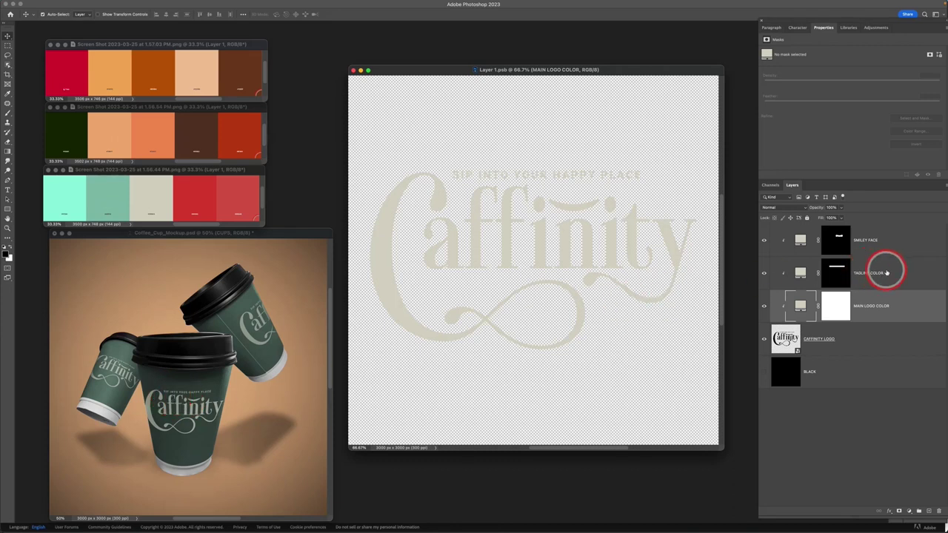
- Change the MAIN LOGO COLOR fill to orange e7b16a sampled from the first palette and save the logo document
{"action": "left_click", "coordinate": [880, 272]}
{"action": "double_click", "coordinate": [801, 306]}
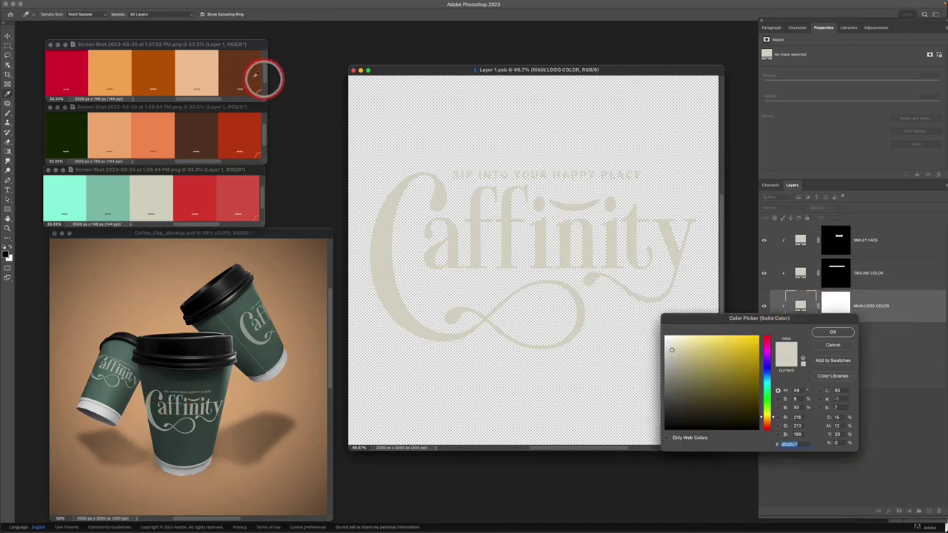
{"action": "left_click", "coordinate": [139, 87]}
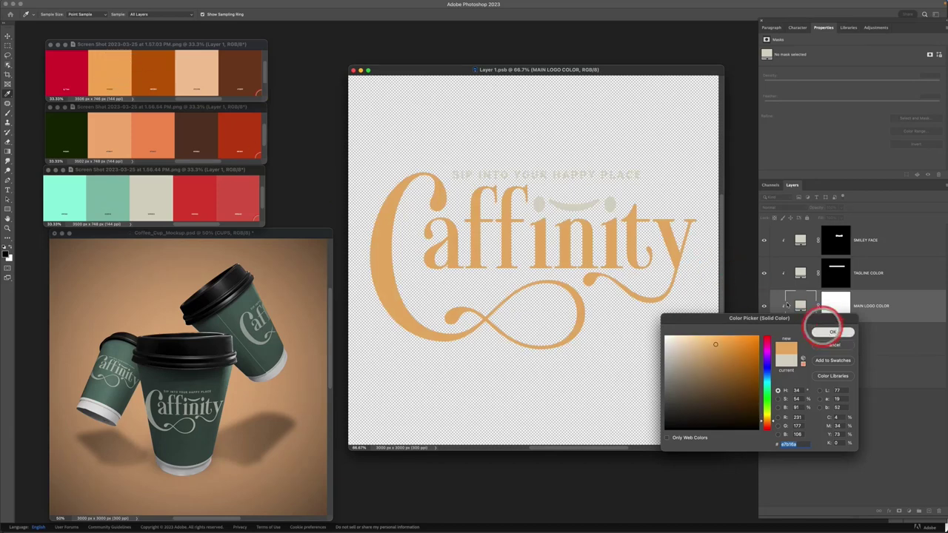
{"action": "left_click", "coordinate": [832, 331]}
{"action": "key", "text": "super+s"}
- Try crimson and the logo's orange on the TAGLINE COLOR fill
{"action": "double_click", "coordinate": [801, 272]}
{"action": "left_click", "coordinate": [529, 227]}
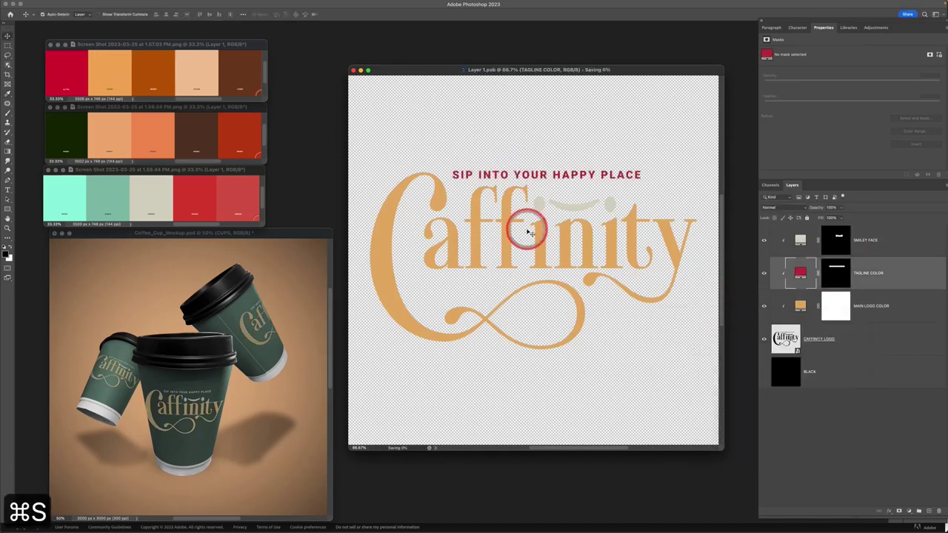
{"action": "double_click", "coordinate": [800, 273]}
{"action": "left_click", "coordinate": [626, 211]}
- Recolor the SMILEY FACE fill with the muted green from the third palette
{"action": "left_click", "coordinate": [801, 239]}
{"action": "double_click", "coordinate": [800, 239]}
{"action": "left_click", "coordinate": [132, 129]}
{"action": "left_click", "coordinate": [832, 332]}
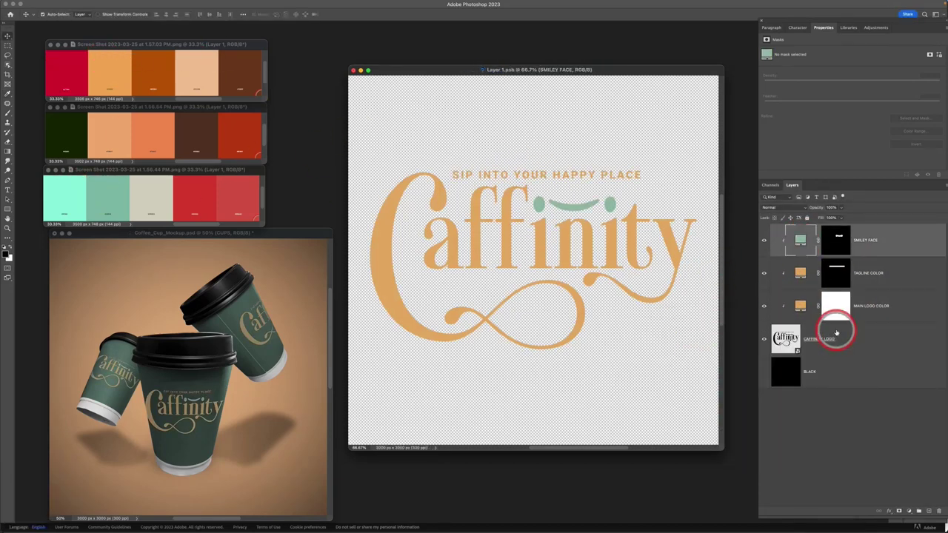
{"action": "double_click", "coordinate": [800, 306]}
{"action": "left_click", "coordinate": [830, 335]}
{"action": "key", "text": "super+z"}
- Try the light red swatch from the third palette on the TAGLINE COLOR fill
{"action": "double_click", "coordinate": [801, 272]}
{"action": "left_click", "coordinate": [271, 195]}
{"action": "left_click", "coordinate": [832, 332]}
- Set the TAGLINE COLOR fill to the third palette's beige and save the logo document
{"action": "double_click", "coordinate": [800, 273]}
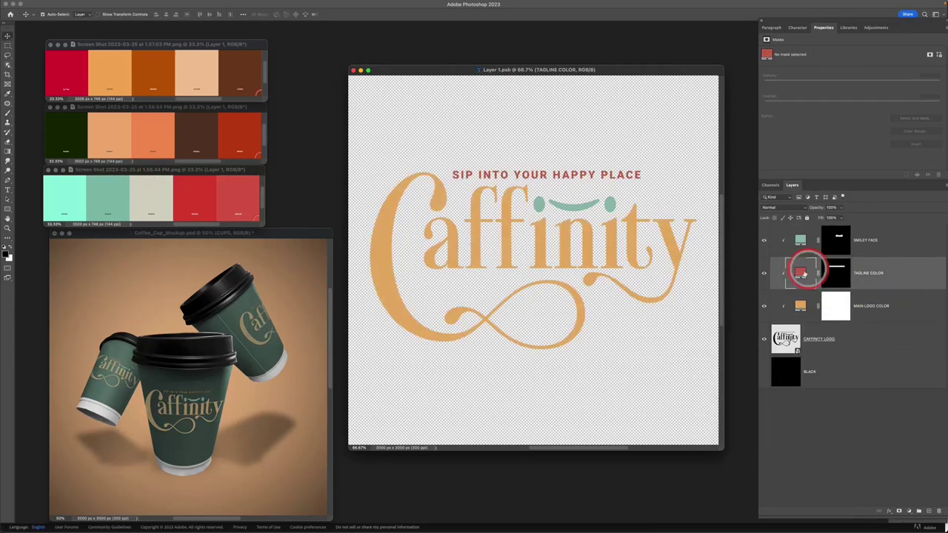
{"action": "left_click", "coordinate": [592, 244]}
{"action": "key", "text": "Return"}
{"action": "key", "text": "super+s"}
- Save the recolored logo document once more and close it
{"action": "left_click", "coordinate": [796, 237]}
{"action": "left_click_drag", "start_coordinate": [397, 74], "coordinate": [396, 64]}
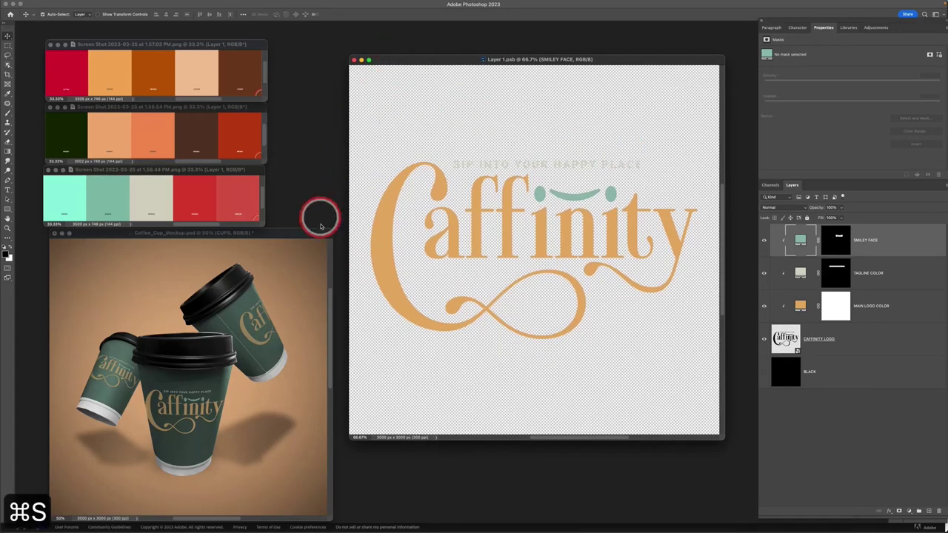
{"action": "key", "text": "super+s"}
{"action": "left_click", "coordinate": [355, 60]}
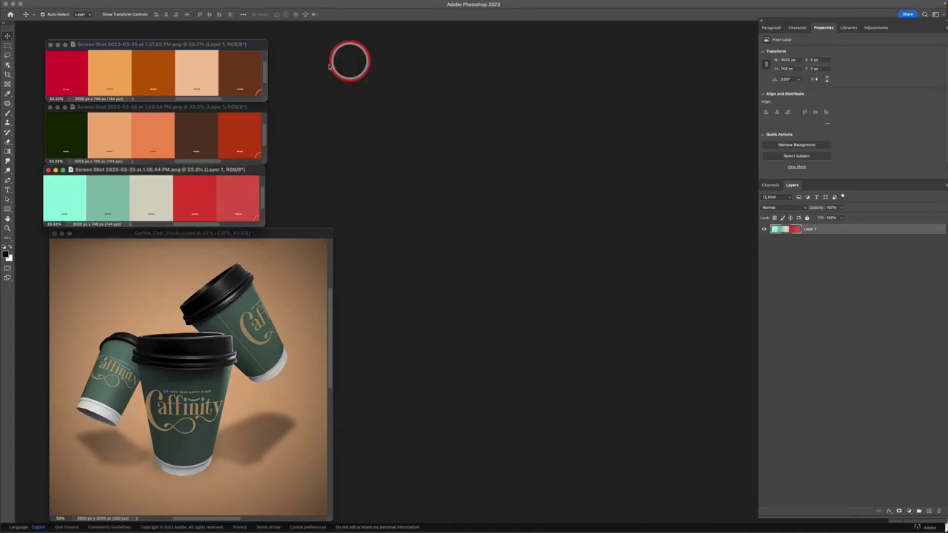
- Close the three palette screenshots and move the Coffee_Cup_Mockup window toward the middle of the workspace
{"action": "left_click", "coordinate": [48, 170]}
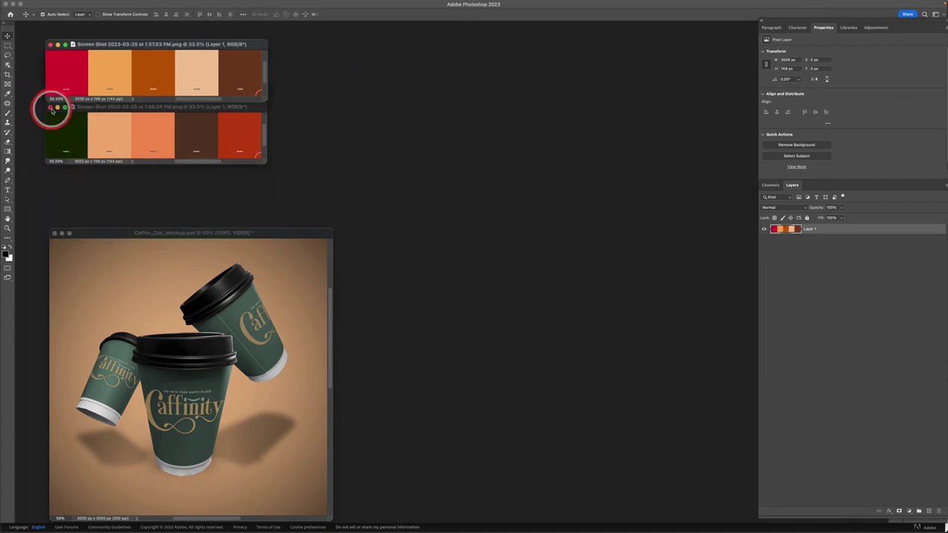
{"action": "left_click", "coordinate": [48, 106]}
{"action": "left_click", "coordinate": [50, 44]}
{"action": "left_click_drag", "start_coordinate": [246, 232], "coordinate": [345, 142]}
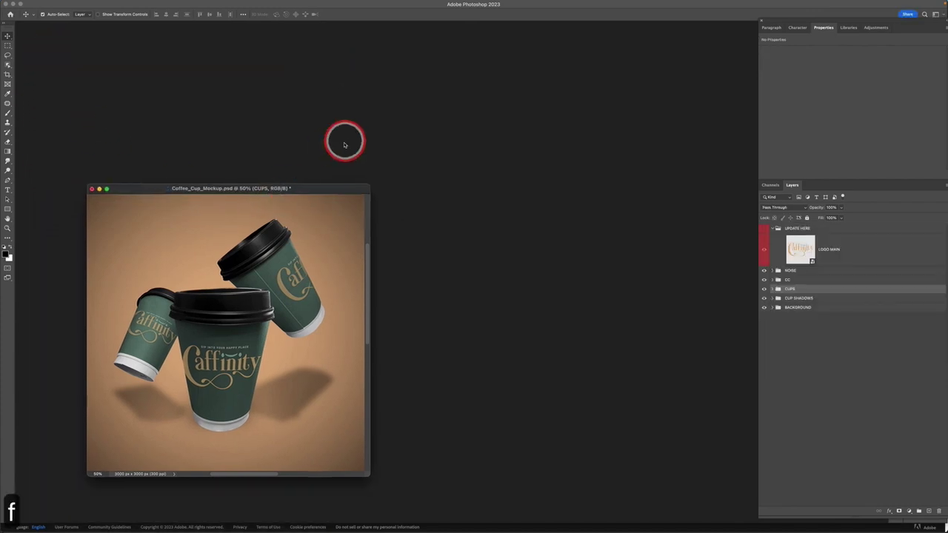
- Show the coffee cup mockup in full-screen mode, centered in the workspace, and save the document
{"action": "key", "text": "f"}
{"action": "key", "text": "space"}
{"action": "key", "text": "super+s"}
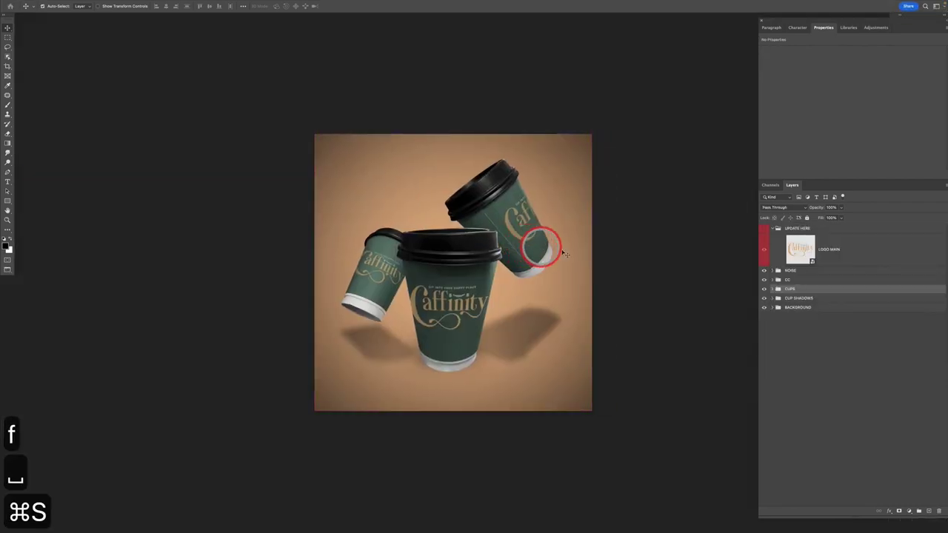
- Try hue shifts down to -180 and reduced saturation on the BACKGROUND group's Hue/Saturation 1 layer, and hide that layer again
{"action": "left_click", "coordinate": [772, 308]}
{"action": "left_click", "coordinate": [768, 331]}
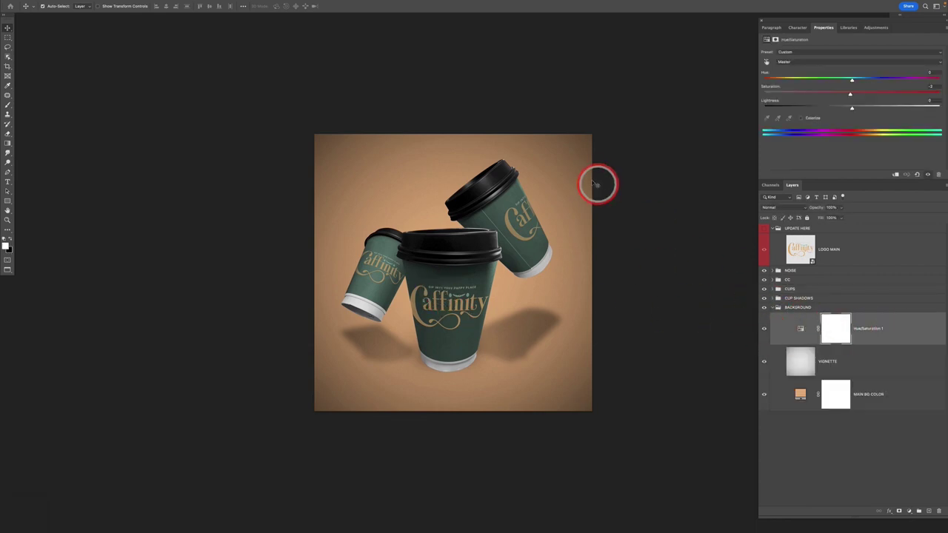
{"action": "mouse_move", "coordinate": [852, 80]}
{"action": "left_mouse_down"}
{"action": "mouse_move", "coordinate": [931, 78]}
{"action": "mouse_move", "coordinate": [863, 80]}
{"action": "left_mouse_up"}
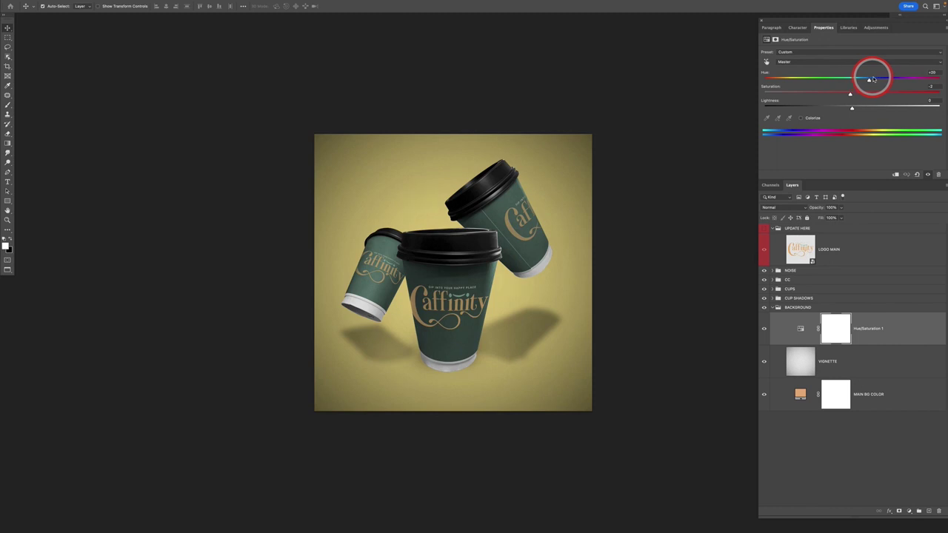
{"action": "left_click_drag", "start_coordinate": [872, 79], "coordinate": [861, 79]}
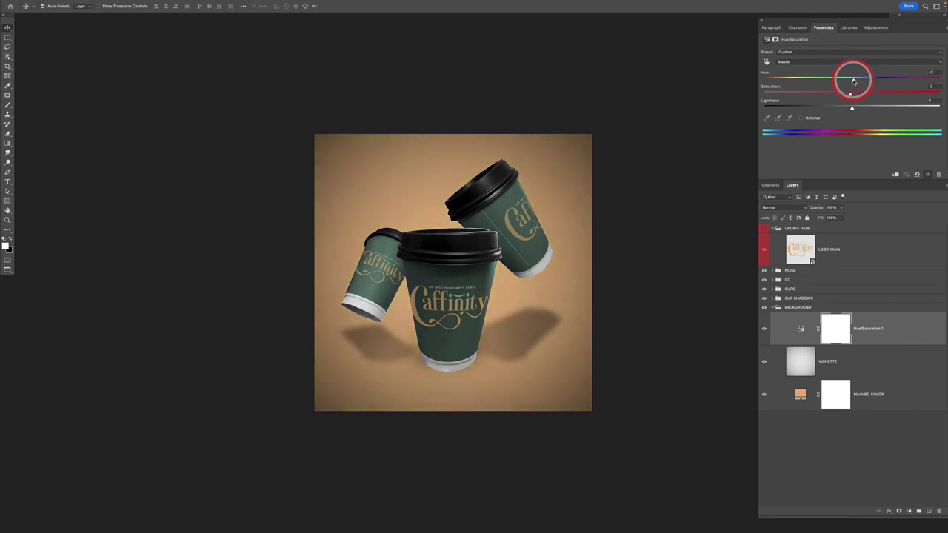
{"action": "left_click_drag", "start_coordinate": [853, 80], "coordinate": [759, 83]}
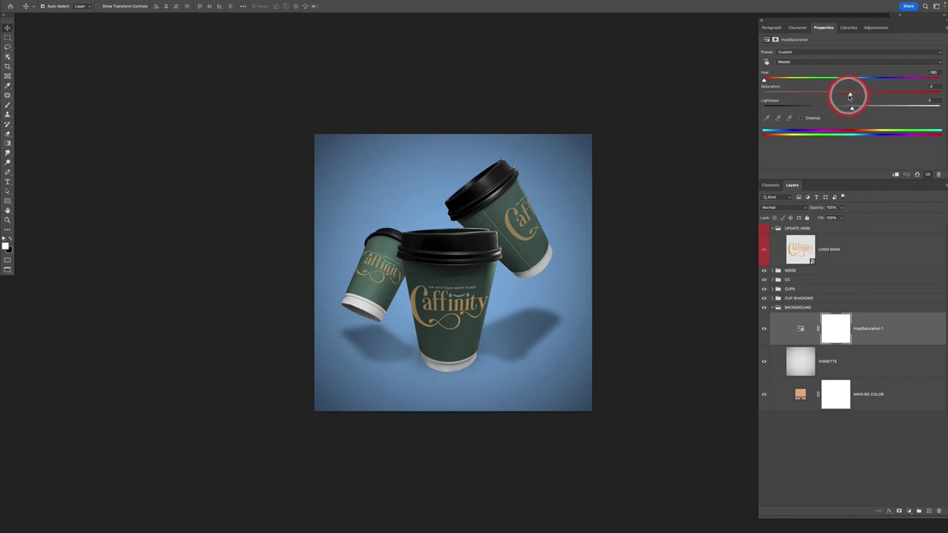
{"action": "left_click_drag", "start_coordinate": [849, 96], "coordinate": [830, 91]}
{"action": "key", "text": "super+z"}
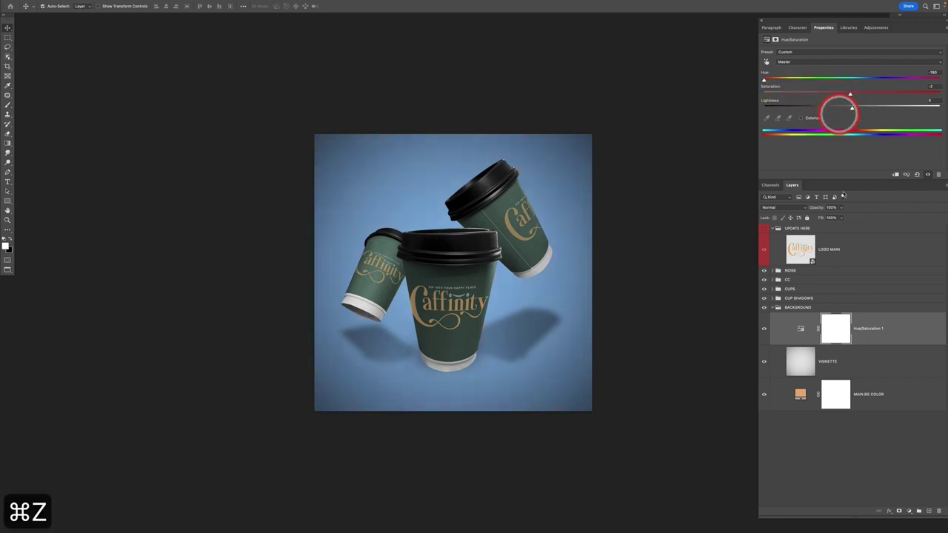
{"action": "left_click", "coordinate": [763, 331]}
{"action": "left_click", "coordinate": [774, 308]}
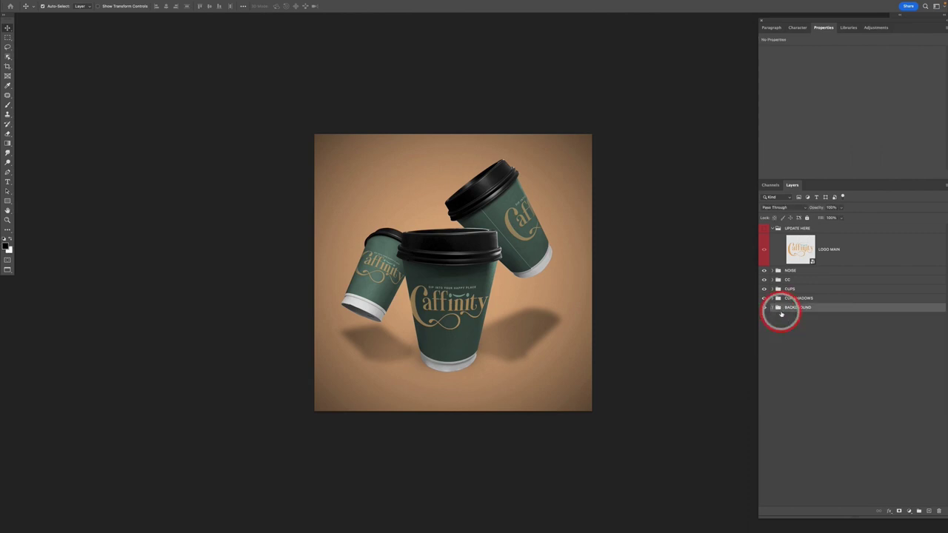
- In the CC group, raise the Hue/Saturation 2 saturation to about +16 and adjust the Levels 1 midtones
{"action": "left_click", "coordinate": [842, 253]}
{"action": "left_click", "coordinate": [771, 228]}
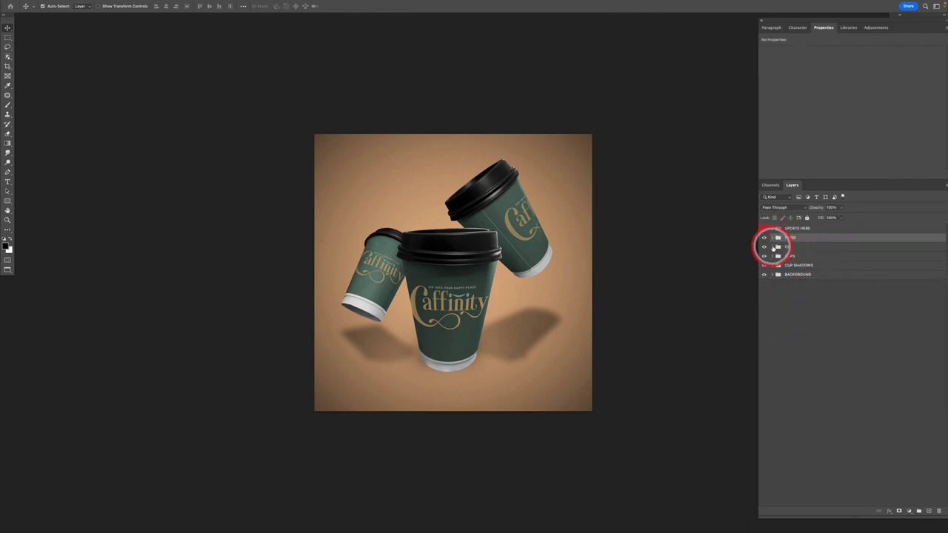
{"action": "left_click", "coordinate": [773, 247]}
{"action": "left_click", "coordinate": [878, 268]}
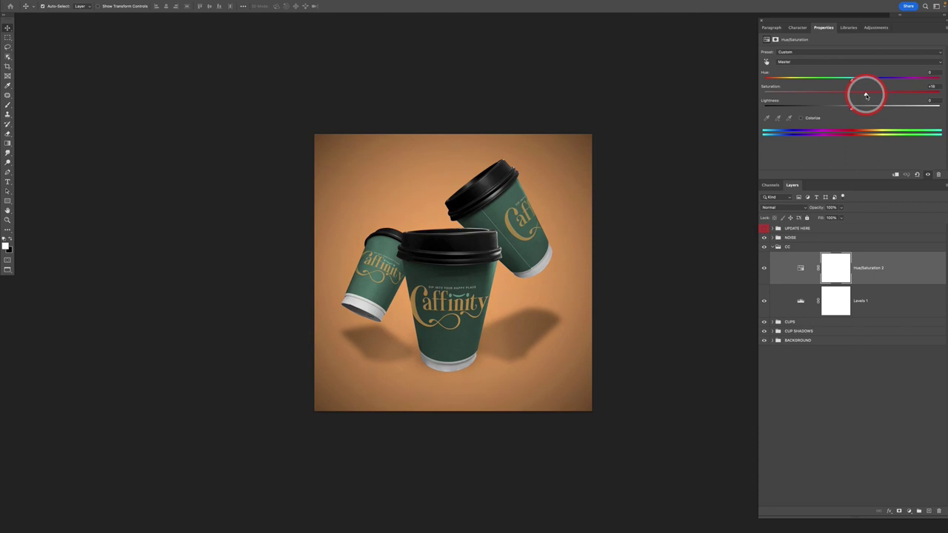
{"action": "left_click", "coordinate": [878, 302]}
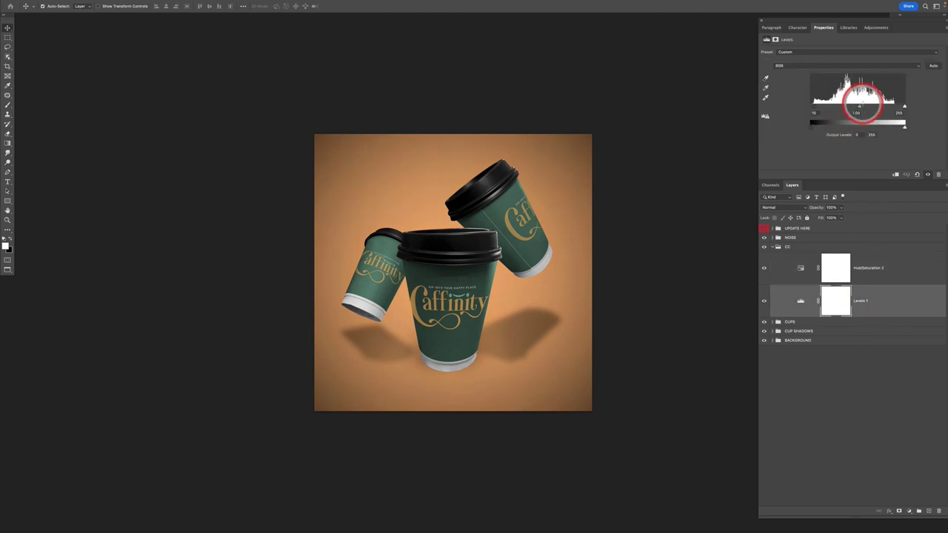
{"action": "left_click_drag", "start_coordinate": [858, 109], "coordinate": [855, 109]}
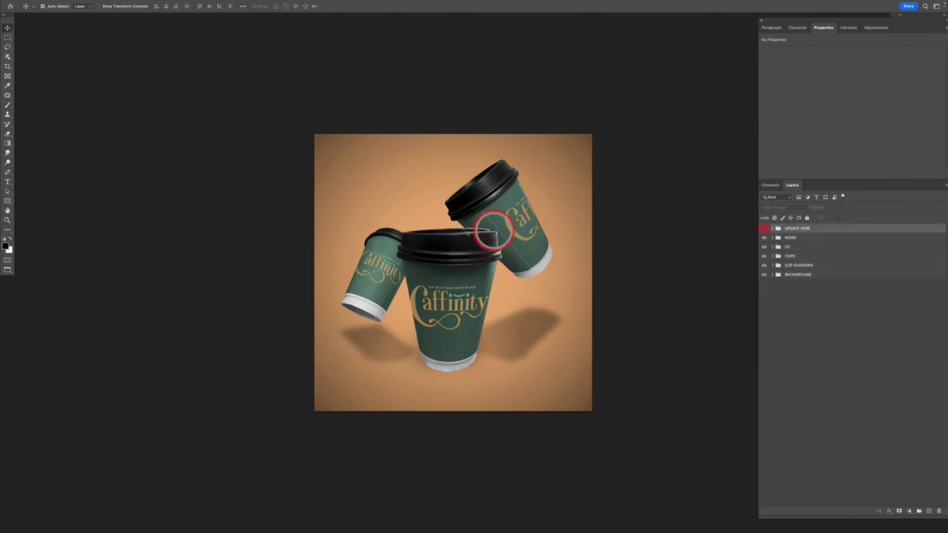
- Expand the UPDATE HERE group and open the LOGO MAIN smart object for editing
{"action": "left_click", "coordinate": [511, 322]}
{"action": "left_click", "coordinate": [773, 230]}
{"action": "left_click", "coordinate": [813, 261]}
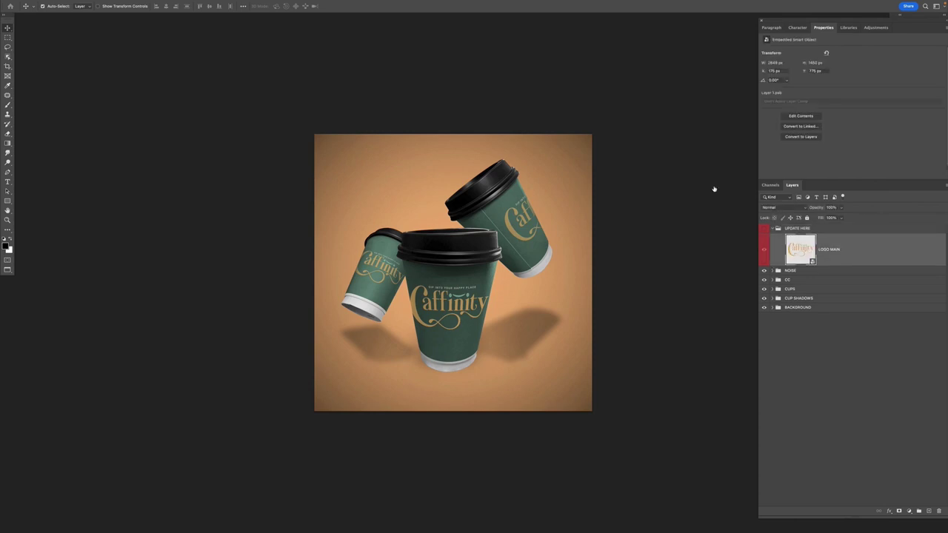
- Switch to Illustrator and copy the PERK UP logo together with its bean icon and tagline
{"action": "key", "text": "super+Tab"}
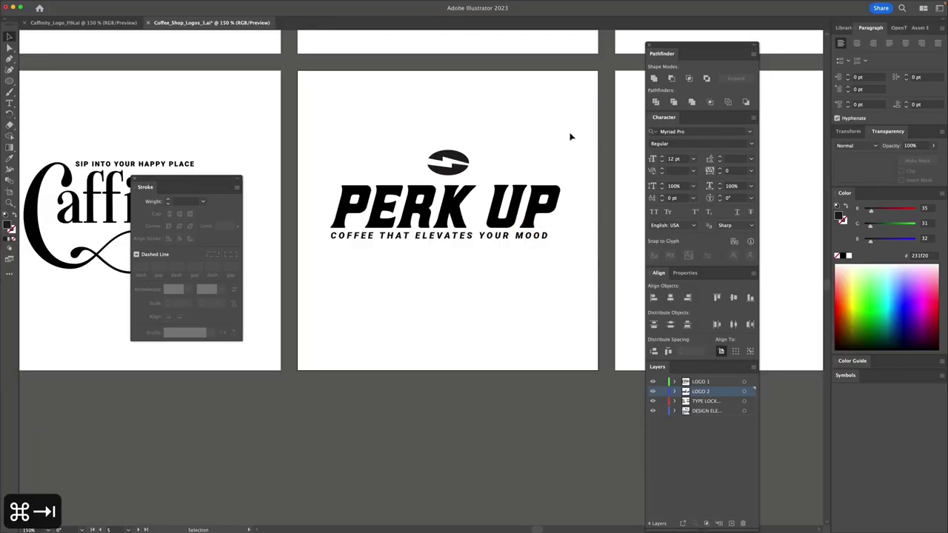
{"action": "left_click_drag", "start_coordinate": [441, 194], "coordinate": [330, 271]}
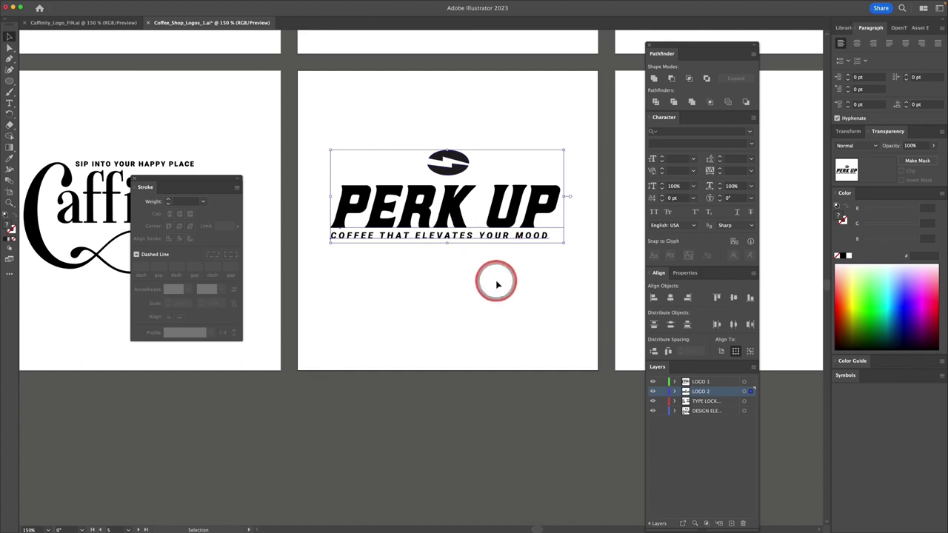
{"action": "key", "text": "super+c"}
- Switch to Photoshop, paste the PERK UP logo as a smart object above SMILEY FACE, and scale it to about 218%, slightly above center
{"action": "key", "text": "super+Tab"}
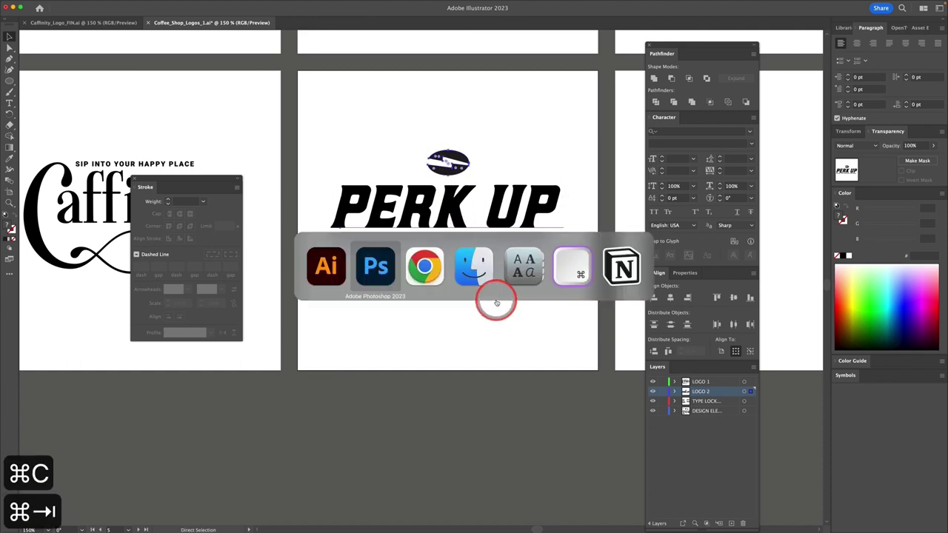
{"action": "left_click", "coordinate": [872, 245]}
{"action": "key", "text": "super+v"}
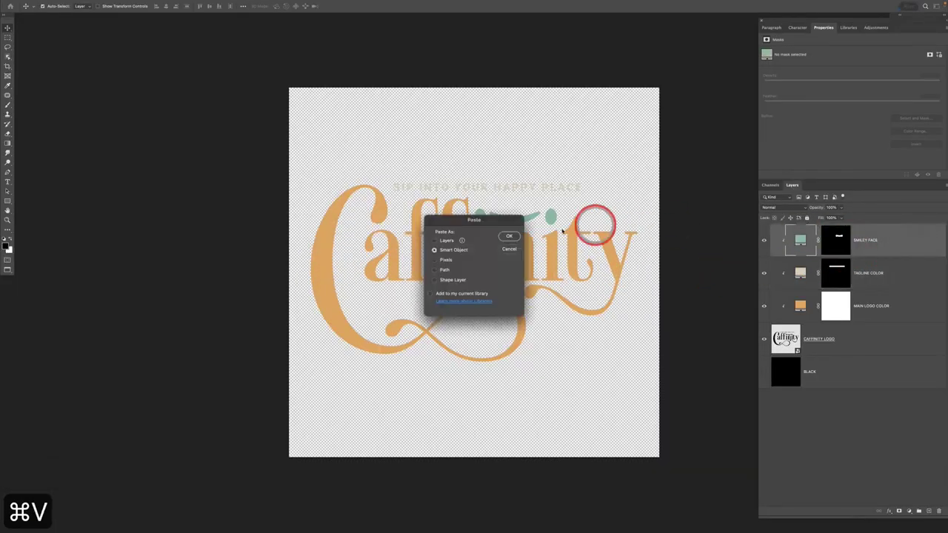
{"action": "left_click", "coordinate": [519, 236]}
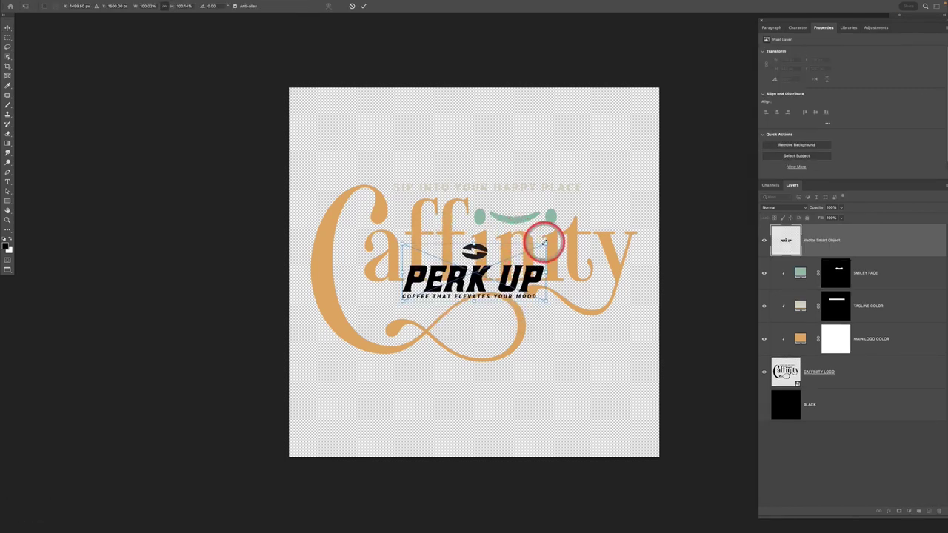
{"action": "left_click_drag", "start_coordinate": [544, 242], "coordinate": [629, 208]}
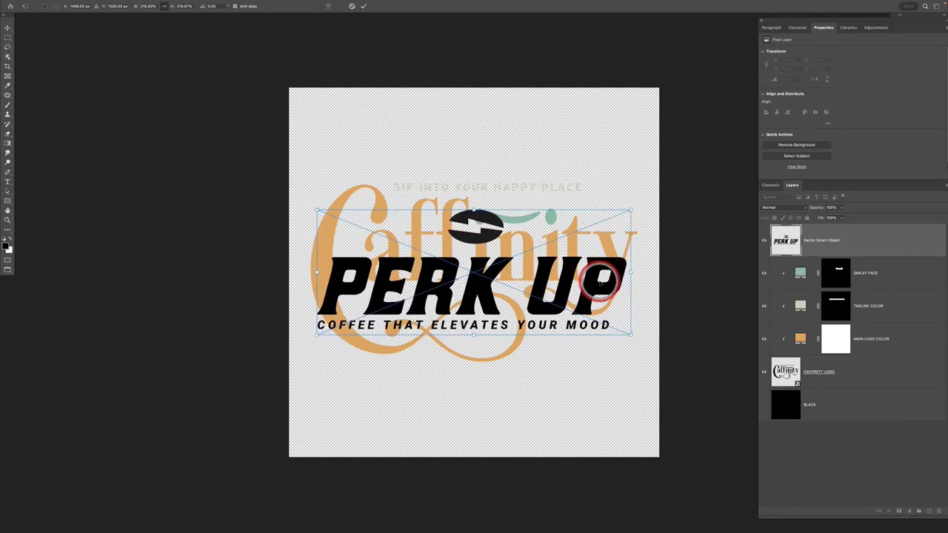
{"action": "left_click_drag", "start_coordinate": [601, 282], "coordinate": [613, 258]}
{"action": "key", "text": "Return"}
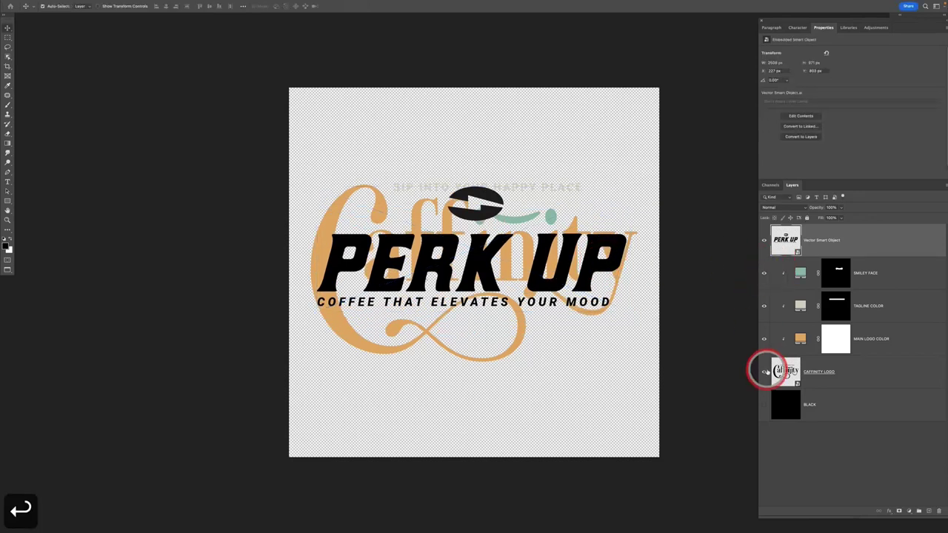
- Hide the Caffinity logo with its color fills, and clip a bright red solid color fill to the PERK UP logo
{"action": "left_click_drag", "start_coordinate": [762, 373], "coordinate": [763, 273]}
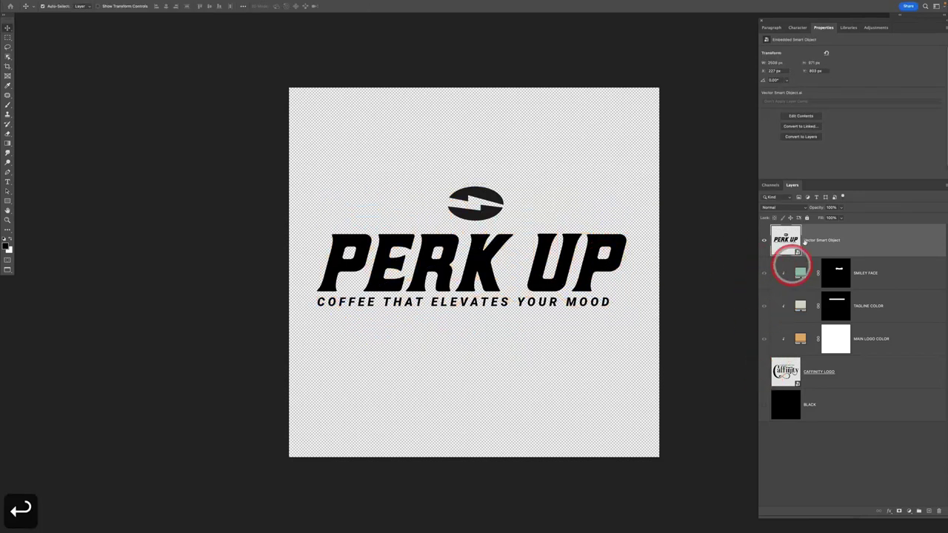
{"action": "left_click", "coordinate": [908, 511]}
{"action": "left_click", "coordinate": [904, 358]}
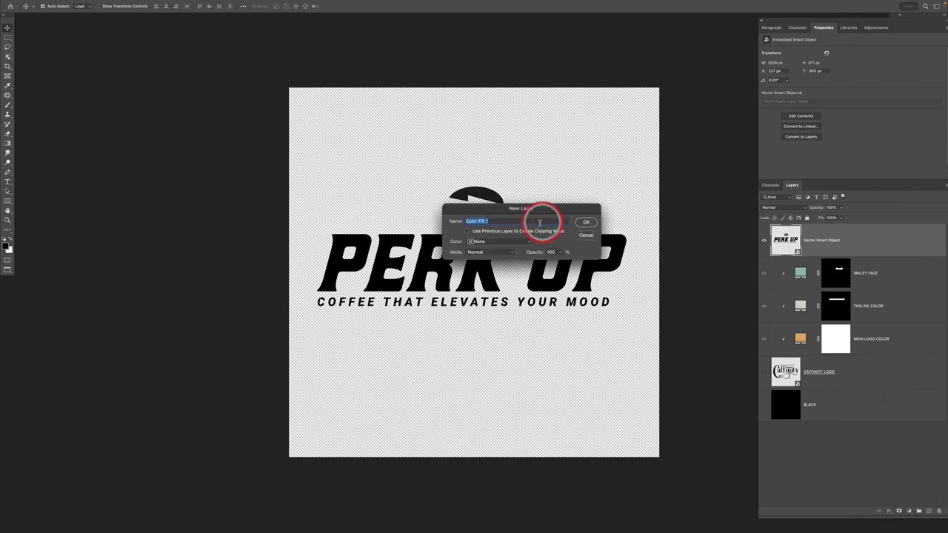
{"action": "left_click", "coordinate": [539, 230]}
{"action": "left_click", "coordinate": [603, 215]}
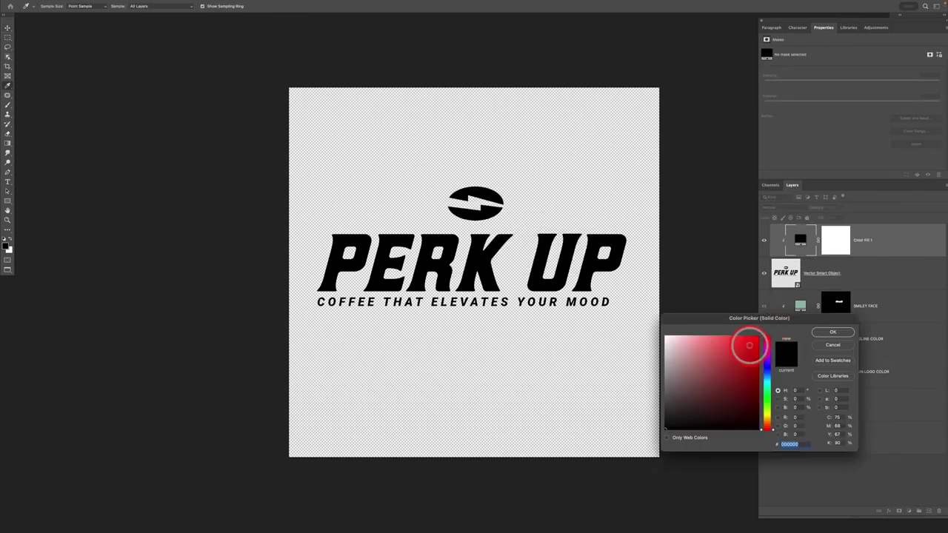
{"action": "left_click", "coordinate": [753, 341]}
{"action": "left_click", "coordinate": [817, 335]}
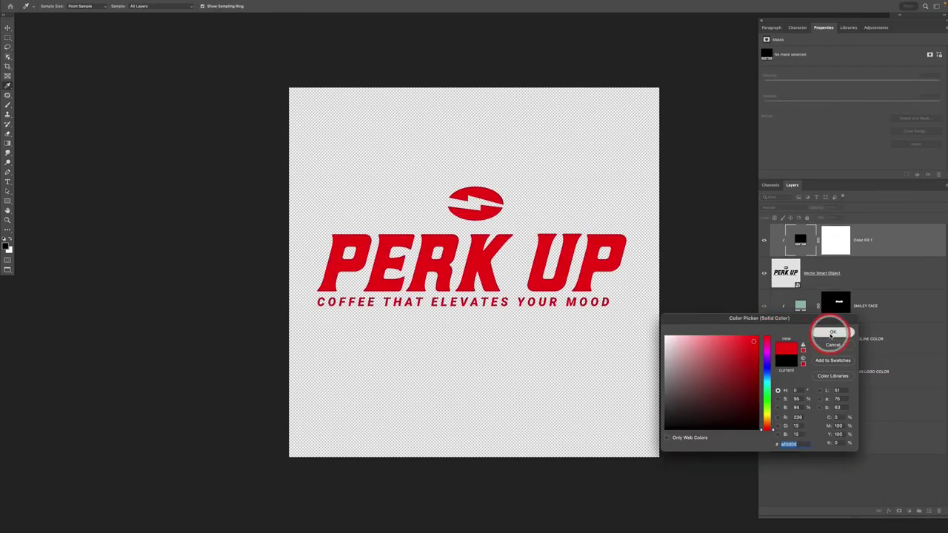
- Mask the red fill with black outside a rectangular selection so it colors only the PERK UP lettering
{"action": "key", "text": "v"}
{"action": "left_click", "coordinate": [833, 245]}
{"action": "key", "text": "m"}
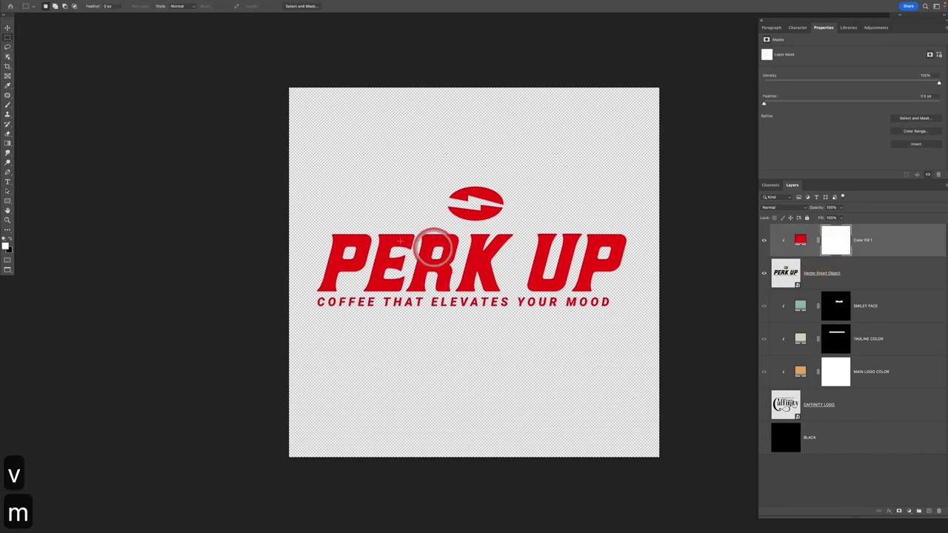
{"action": "left_click_drag", "start_coordinate": [301, 225], "coordinate": [635, 291]}
{"action": "key", "text": "space"}
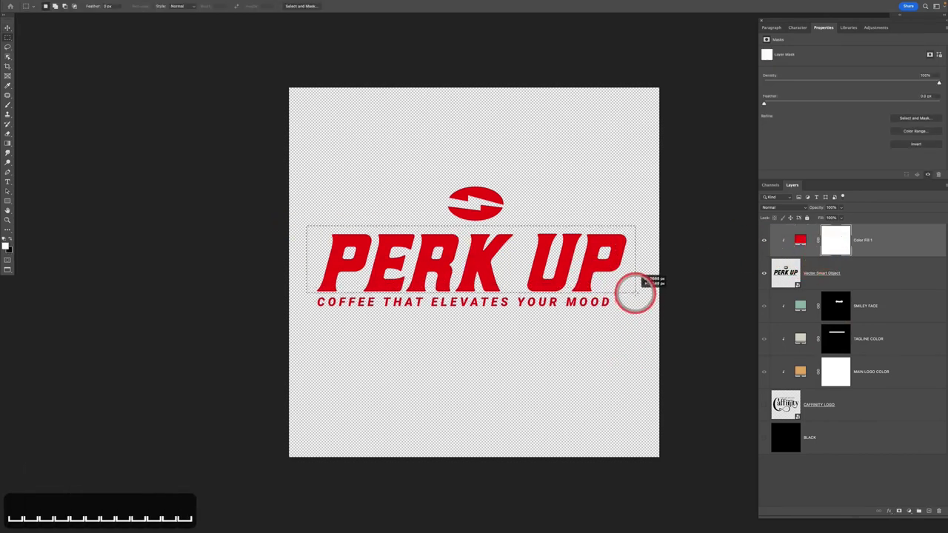
{"action": "left_click", "coordinate": [836, 244]}
{"action": "key", "text": "shift+super+i"}
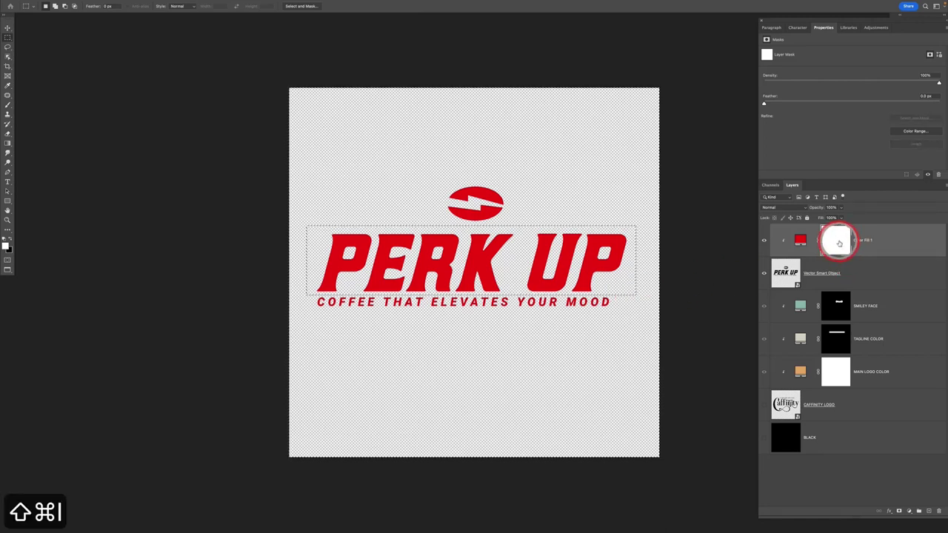
{"action": "key", "text": "x"}
{"action": "key", "text": "alt+BackSpace"}
{"action": "key", "text": "super+d"}
{"action": "key", "text": "v"}
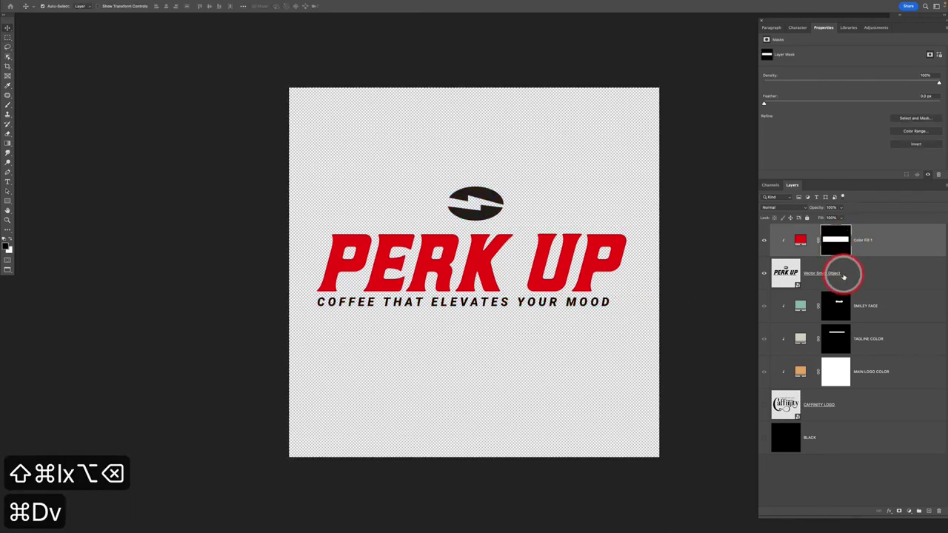
{"action": "left_click", "coordinate": [845, 274]}
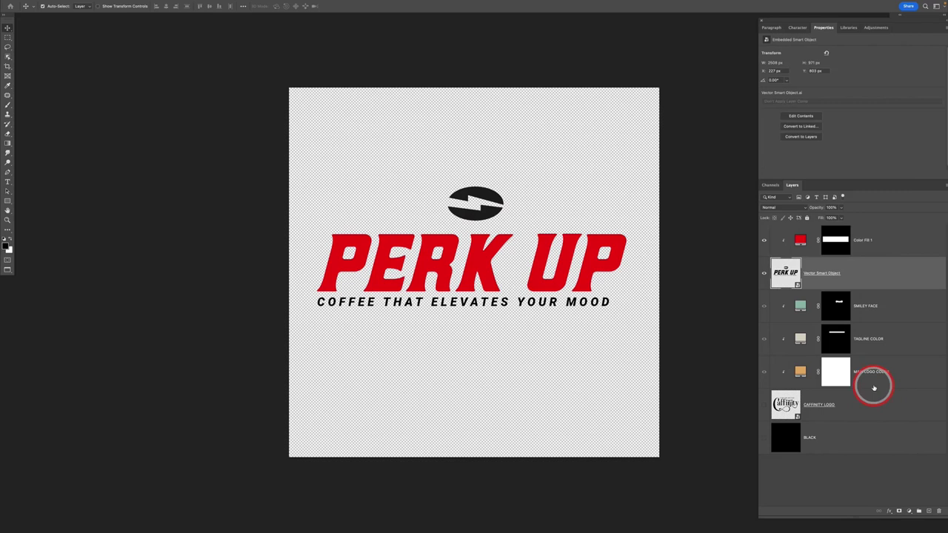
{"action": "left_click", "coordinate": [908, 510]}
{"action": "left_click", "coordinate": [909, 375]}
{"action": "key", "text": "super+z"}
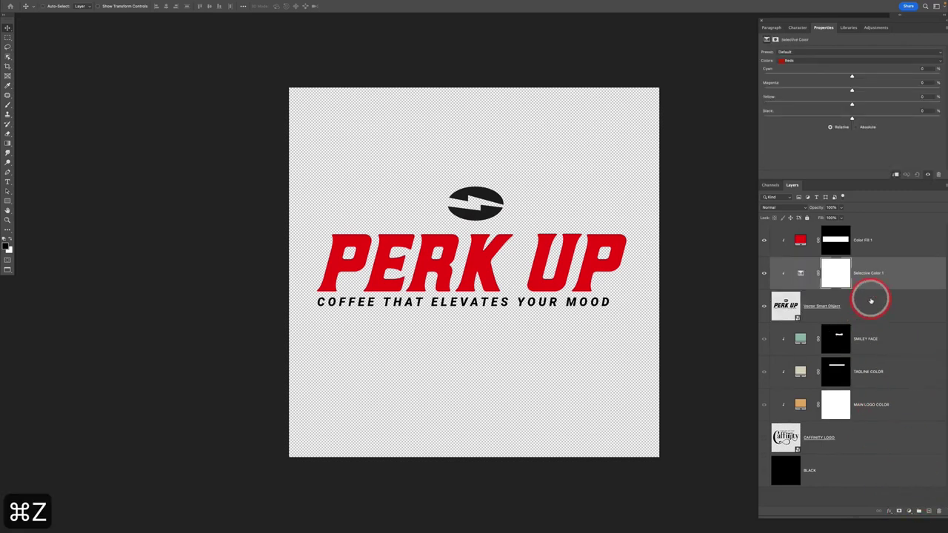
- Add a golden yellow solid color fill directly above the PERK UP smart object, clipped to the logo
{"action": "left_click", "coordinate": [871, 280]}
{"action": "left_click", "coordinate": [909, 511]}
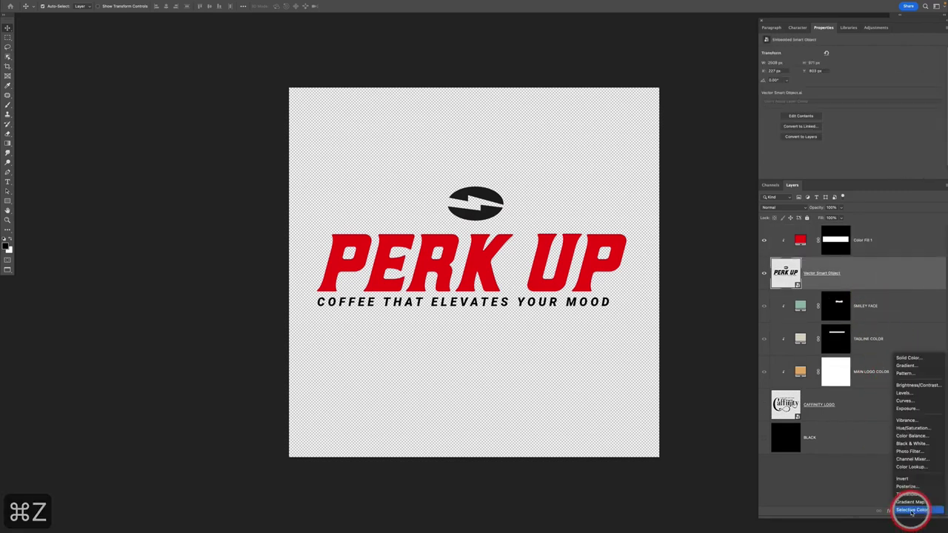
{"action": "left_click", "coordinate": [915, 359]}
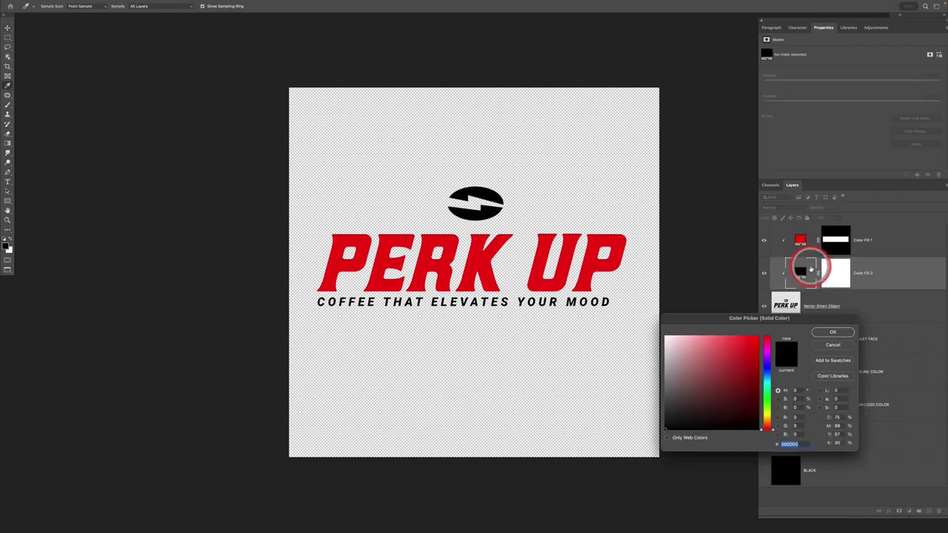
{"action": "left_click", "coordinate": [729, 342]}
{"action": "left_click_drag", "start_coordinate": [766, 426], "coordinate": [766, 420]}
{"action": "left_click", "coordinate": [748, 337]}
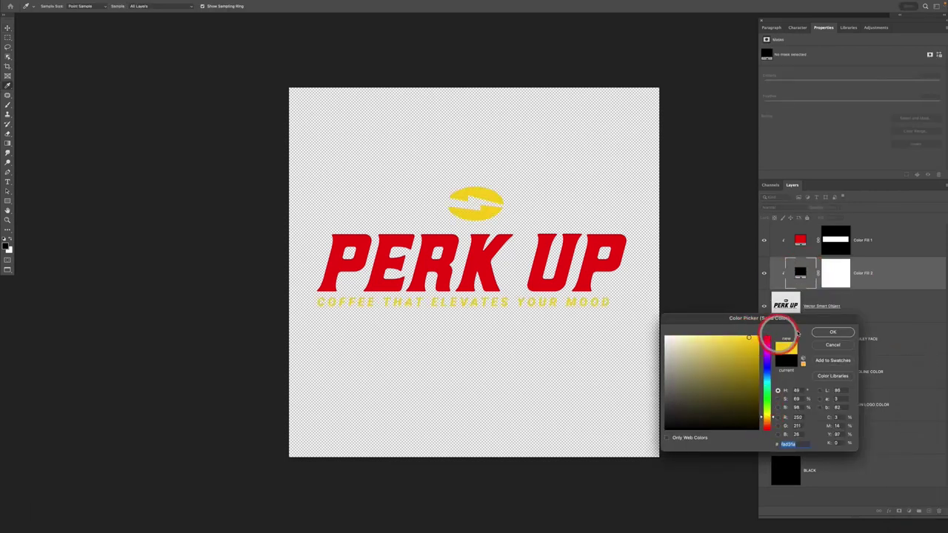
{"action": "left_click", "coordinate": [830, 331]}
- Mask the yellow fill with black outside a rectangular selection so it colors only the coffee bean icon
{"action": "left_click", "coordinate": [827, 275]}
{"action": "key", "text": "m"}
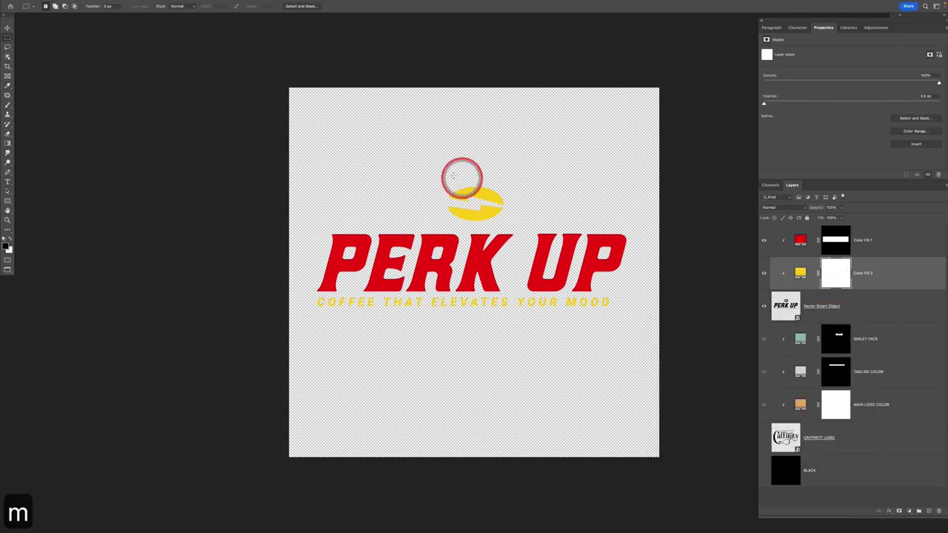
{"action": "left_click_drag", "start_coordinate": [400, 164], "coordinate": [555, 228]}
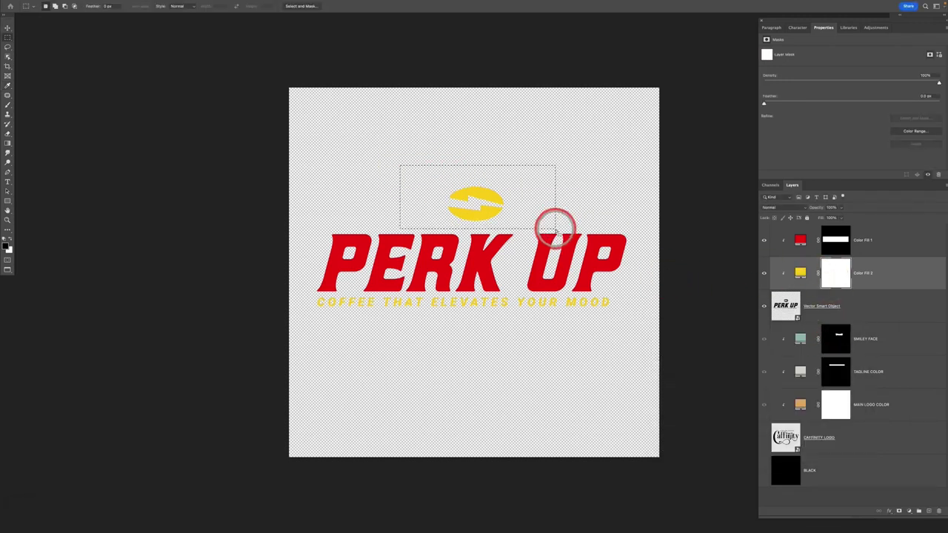
{"action": "key", "text": "shift+super+i"}
{"action": "key", "text": "alt+BackSpace"}
{"action": "key", "text": "super+d"}
{"action": "key", "text": "v"}
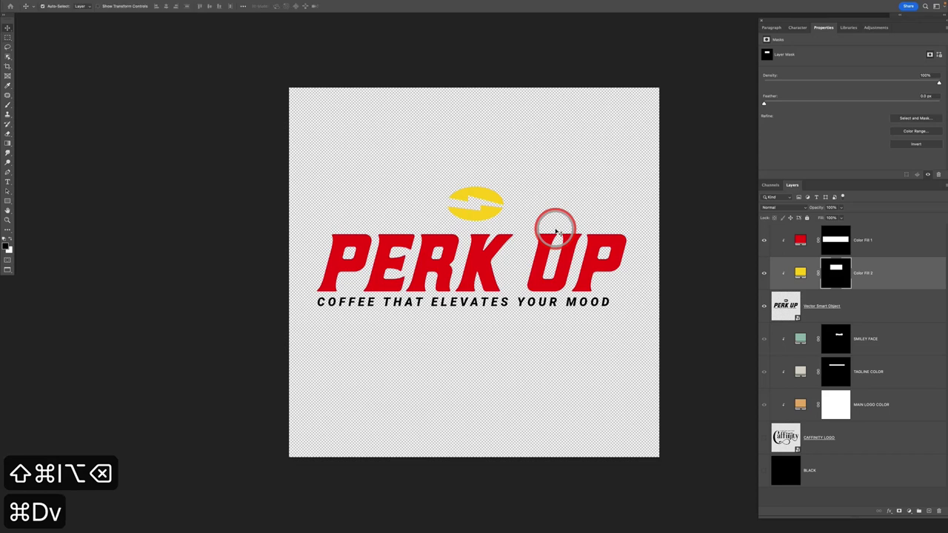
- Save and close the PERK UP logo smart object so that the cups in the mockup update
{"action": "key", "text": "super+s"}
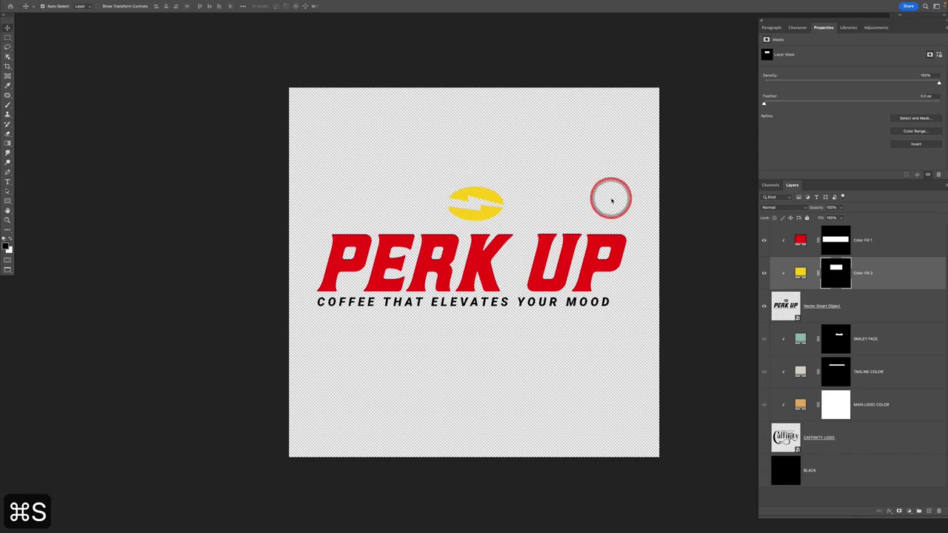
{"action": "key", "text": "super+w"}
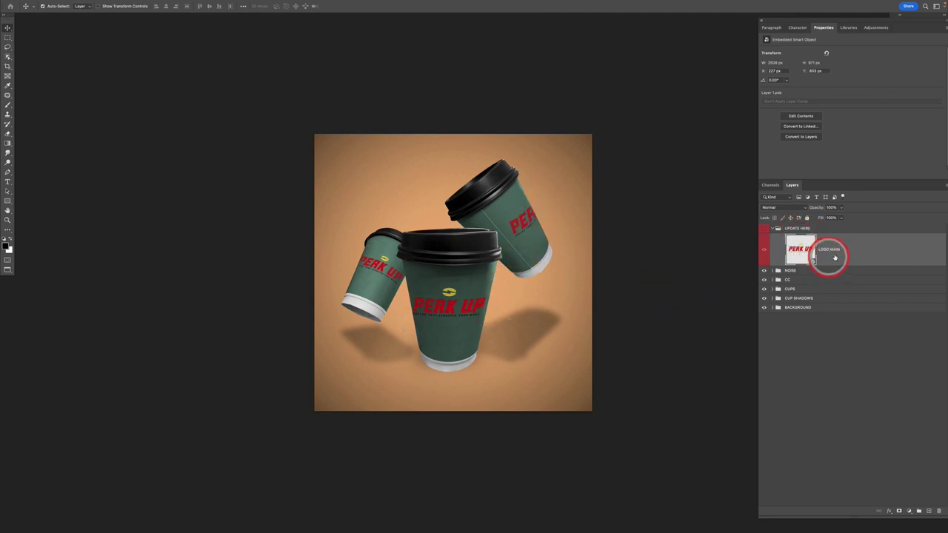
- Reopen the LOGO MAIN smart object and delete the PERK UP logo together with its red and yellow color fills
{"action": "double_click", "coordinate": [812, 260]}
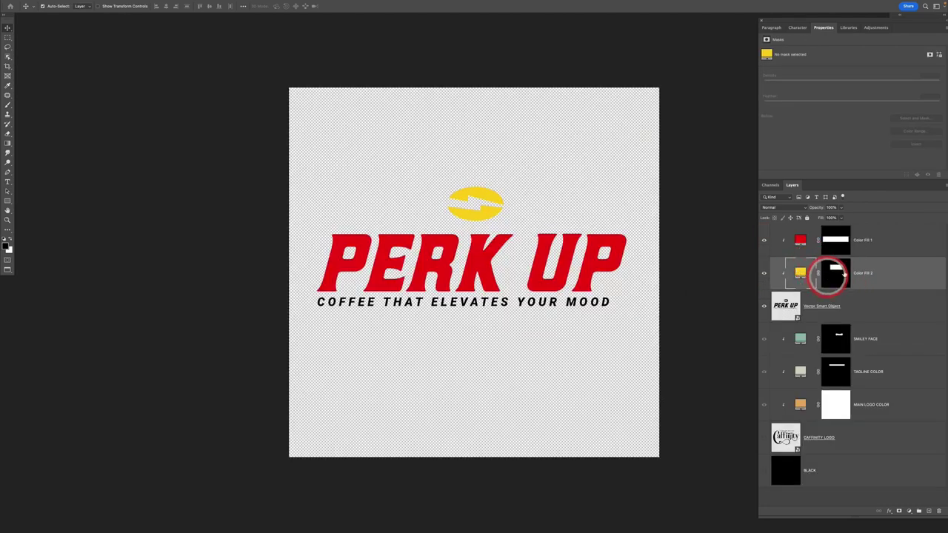
{"action": "left_click", "coordinate": [874, 309]}
{"action": "left_click", "coordinate": [878, 249], "text": "shift"}
{"action": "key", "text": "BackSpace"}
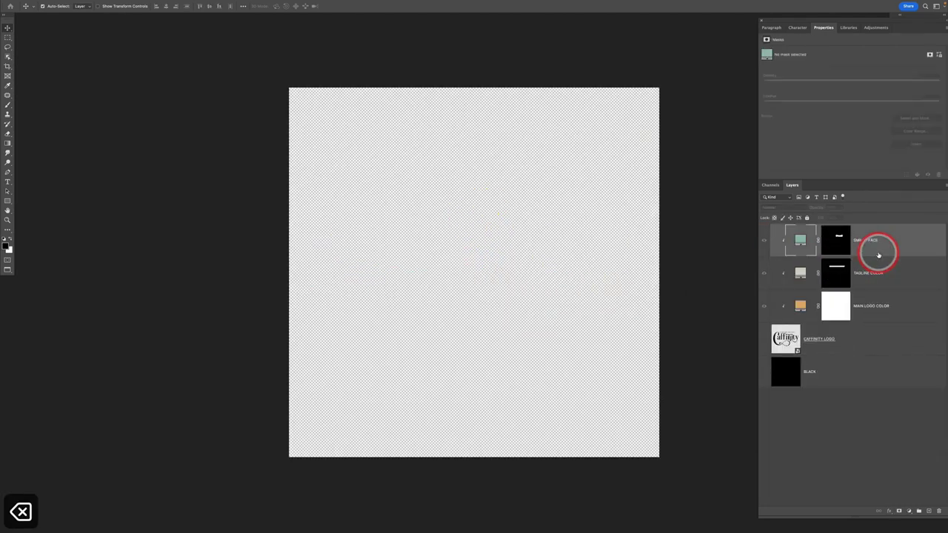
- Show the CAFFINITY LOGO layer again, then save and close the smart object to update the mockup
{"action": "left_click", "coordinate": [763, 339]}
{"action": "left_click", "coordinate": [816, 374]}
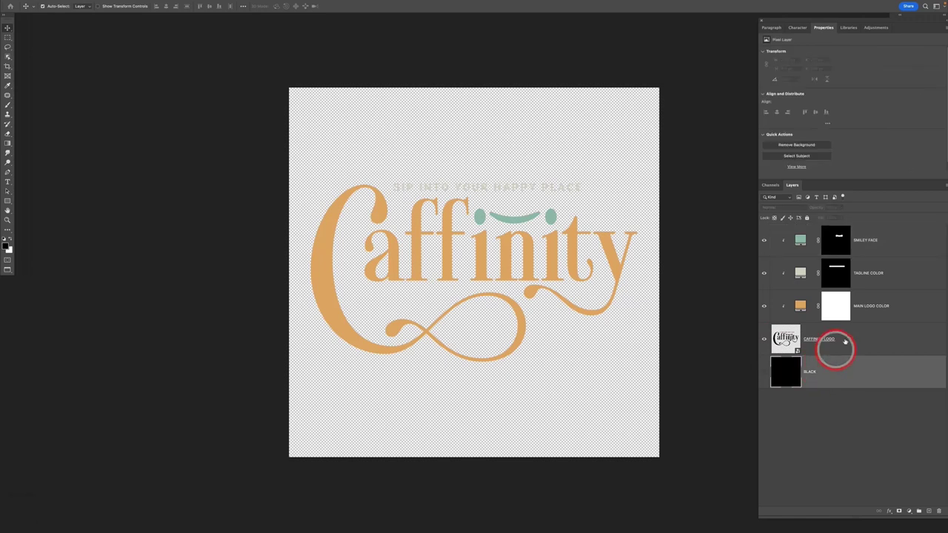
{"action": "key", "text": "super+s"}
{"action": "key", "text": "super+w"}
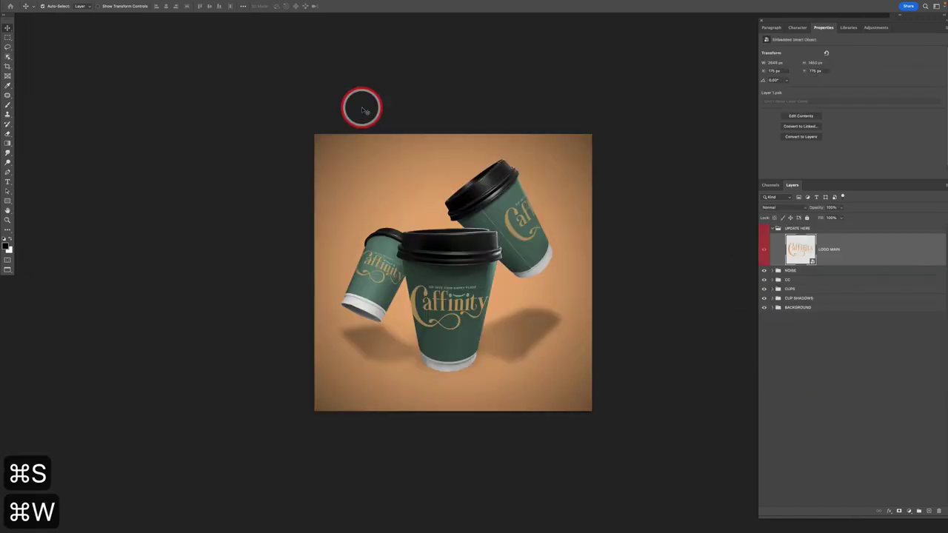
- Examine the logo on the tilted back cup and its LOGO layer mask inside the SIDE group
{"action": "key", "text": "super+equal"}
{"action": "key", "text": "super+equal"}
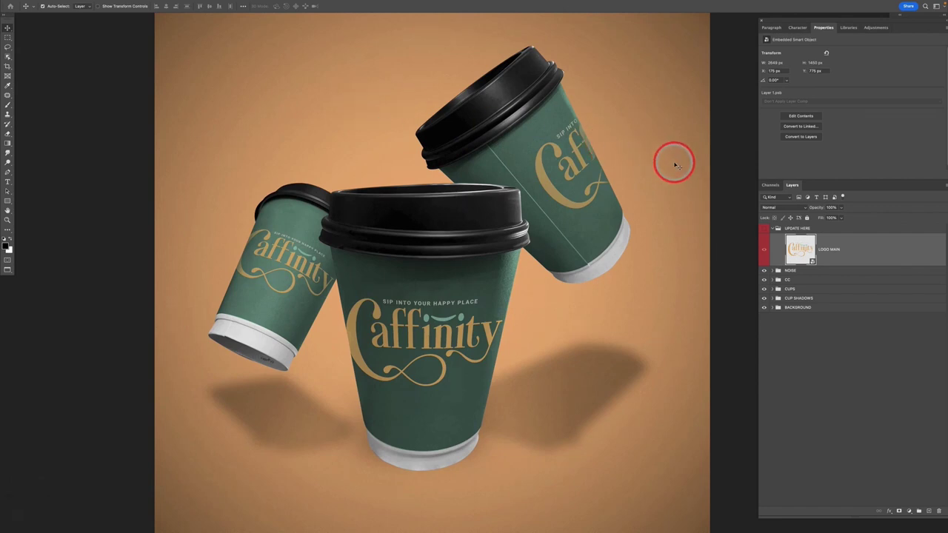
{"action": "left_click", "coordinate": [794, 290]}
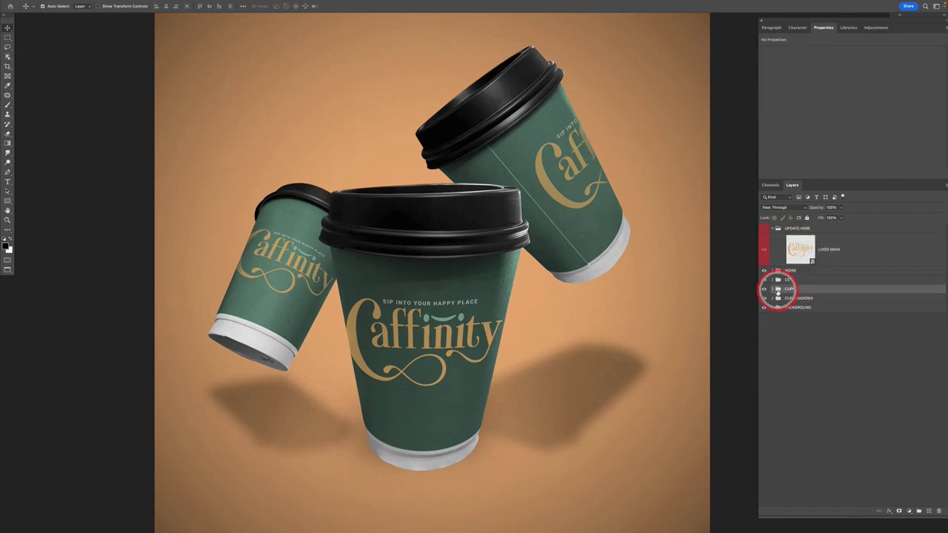
{"action": "left_click", "coordinate": [772, 289]}
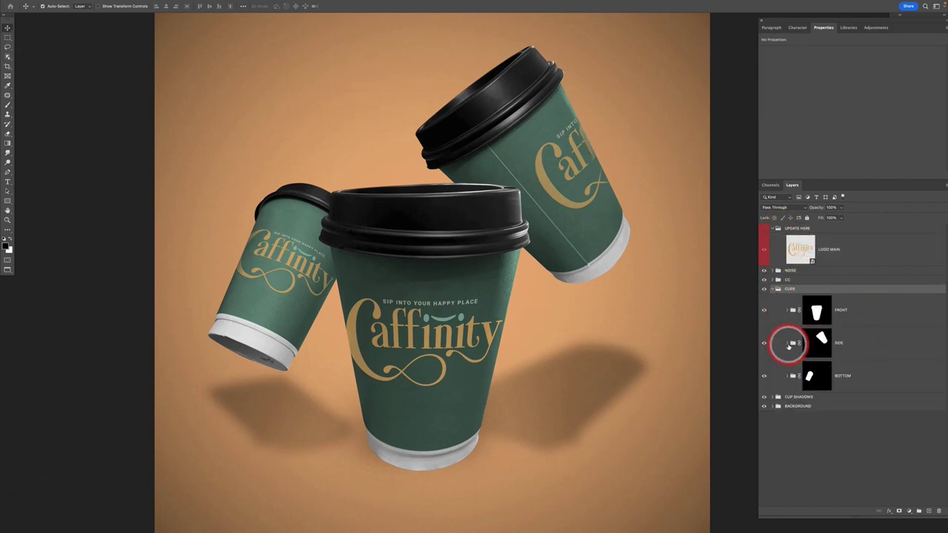
{"action": "left_click", "coordinate": [788, 342]}
{"action": "left_click", "coordinate": [859, 374]}
{"action": "key", "text": "b"}
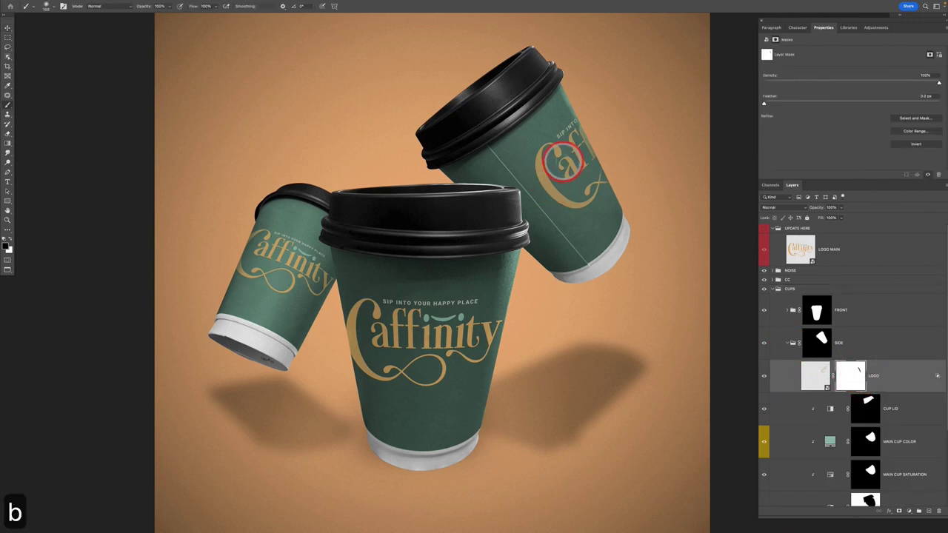
{"action": "key", "text": "x"}
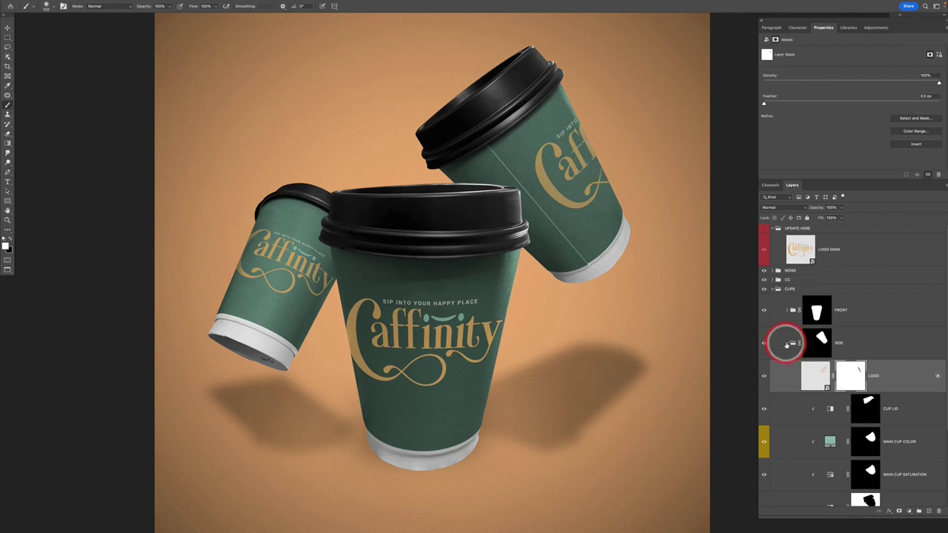
- Examine the logo mask of the cup in the BOTTOM group
{"action": "left_click", "coordinate": [787, 345]}
{"action": "left_click", "coordinate": [810, 375]}
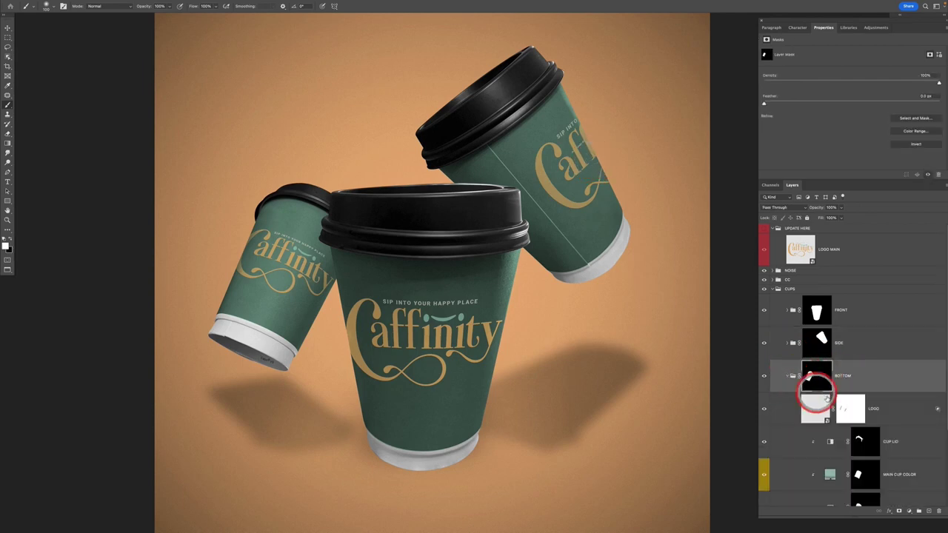
{"action": "left_click", "coordinate": [822, 400]}
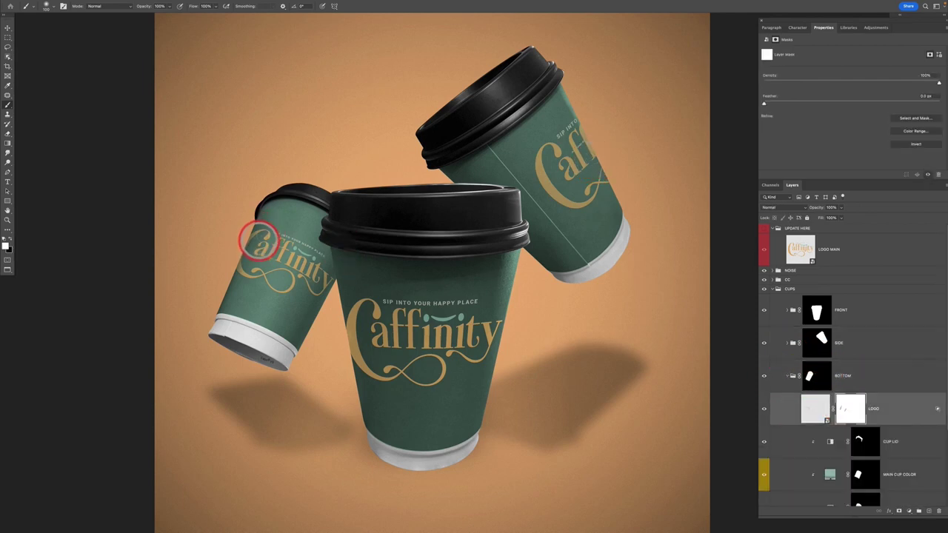
{"action": "key", "text": "v"}
{"action": "left_click", "coordinate": [260, 235]}
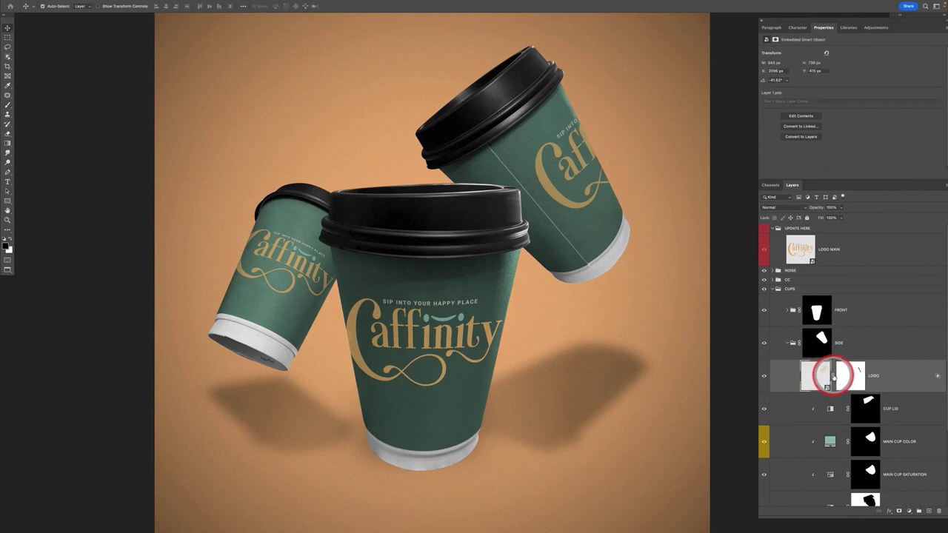
- Unlink the layer mask from the LOGO smart object in the SIDE cup group and select the smart object
{"action": "left_click", "coordinate": [820, 378]}
{"action": "key", "text": "v"}
{"action": "left_click", "coordinate": [554, 223]}
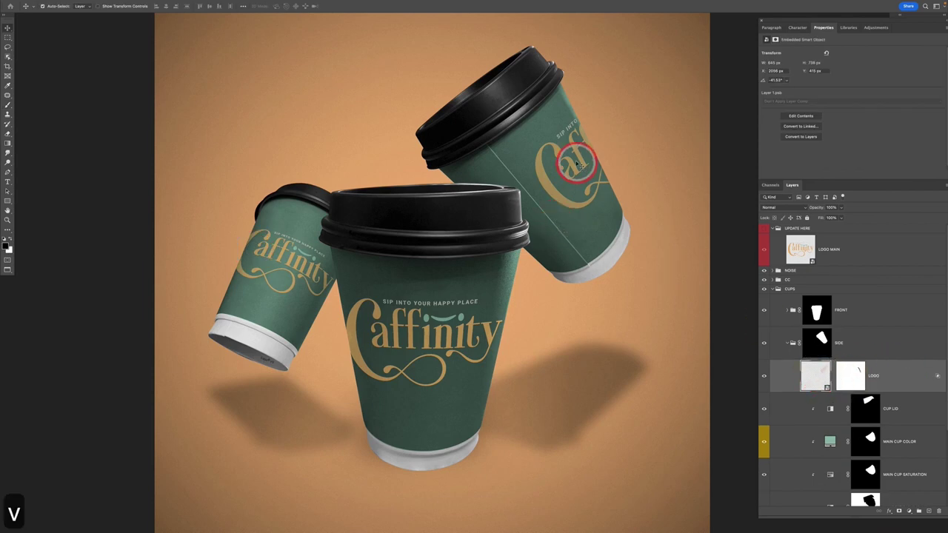
- Reshape the SIDE cup's logo with Distort and Warp, shifting its upper-left corner slightly outward, and apply the transform
{"action": "key", "text": "super+t"}
{"action": "right_click", "coordinate": [570, 141]}
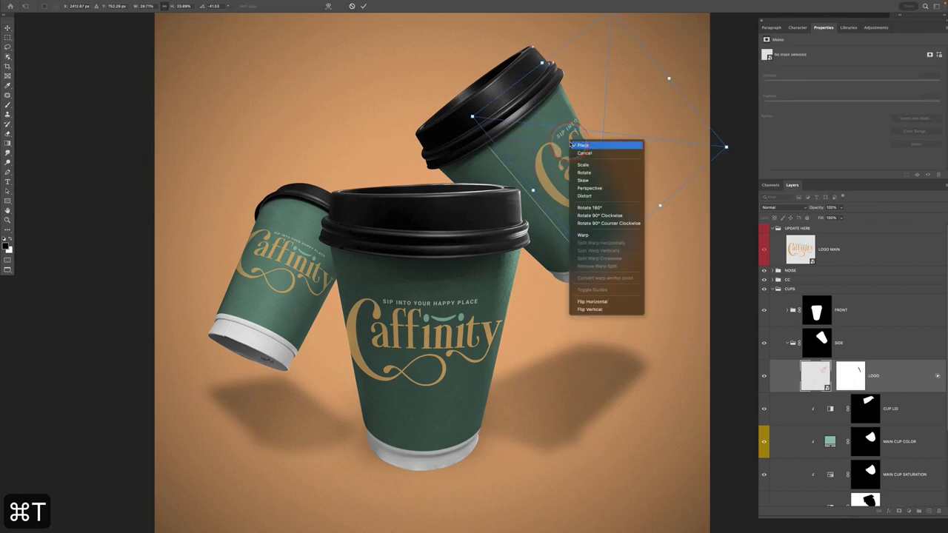
{"action": "left_click", "coordinate": [585, 197]}
{"action": "left_click_drag", "start_coordinate": [472, 117], "coordinate": [461, 117]}
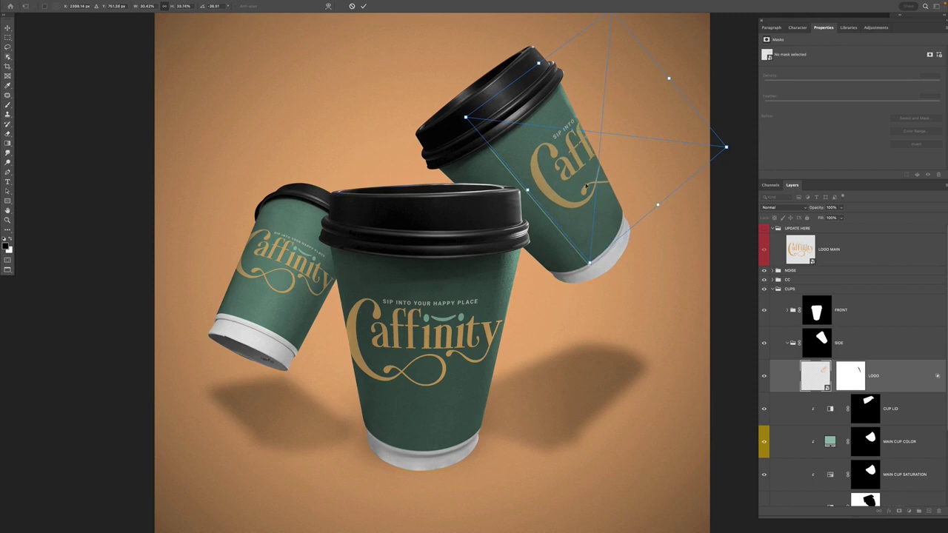
{"action": "right_click", "coordinate": [561, 131]}
{"action": "left_click", "coordinate": [581, 203]}
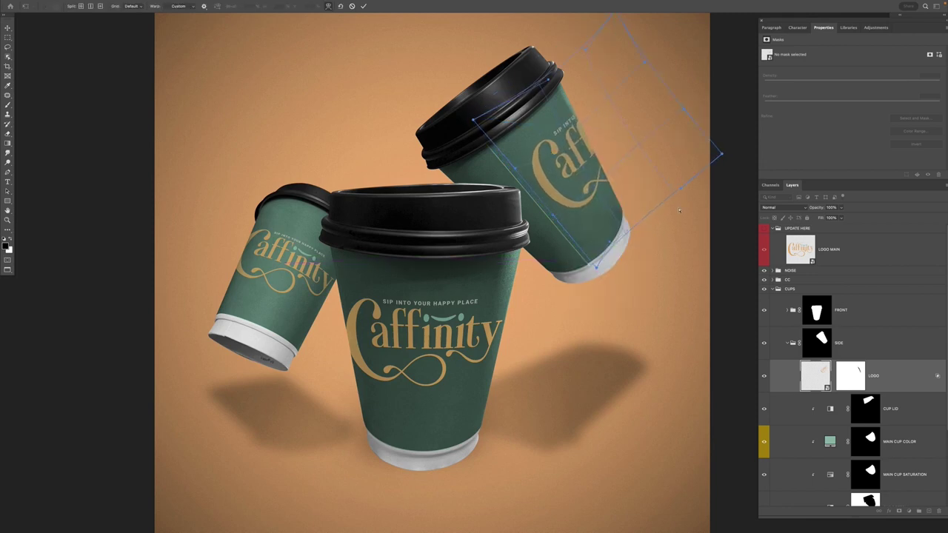
{"action": "key", "text": "Return"}
- Fit the mockup in view, collapse the open layer groups and save the document
{"action": "key", "text": "v"}
{"action": "key", "text": "super+0"}
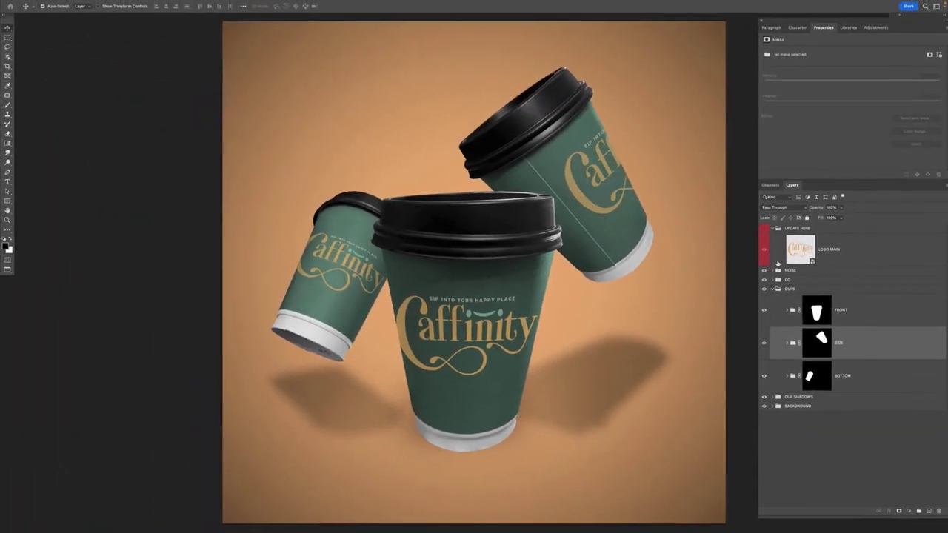
{"action": "left_click", "coordinate": [685, 194]}
{"action": "left_click", "coordinate": [774, 231]}
{"action": "key", "text": "v"}
{"action": "key", "text": "super+s"}
{"action": "left_click", "coordinate": [700, 298]}
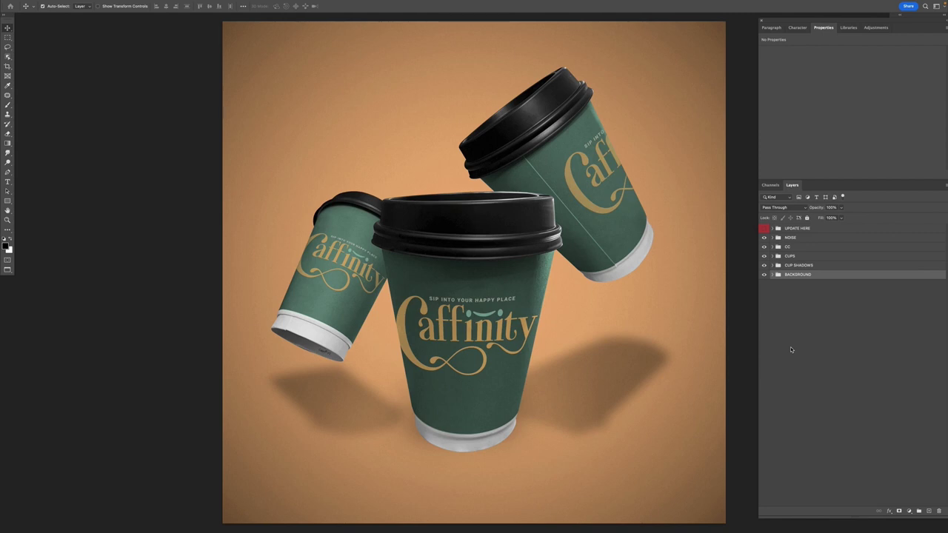
- Hide the SIDE and BOTTOM cups together with their cup shadows, leaving only the front cup
{"action": "left_click", "coordinate": [773, 257]}
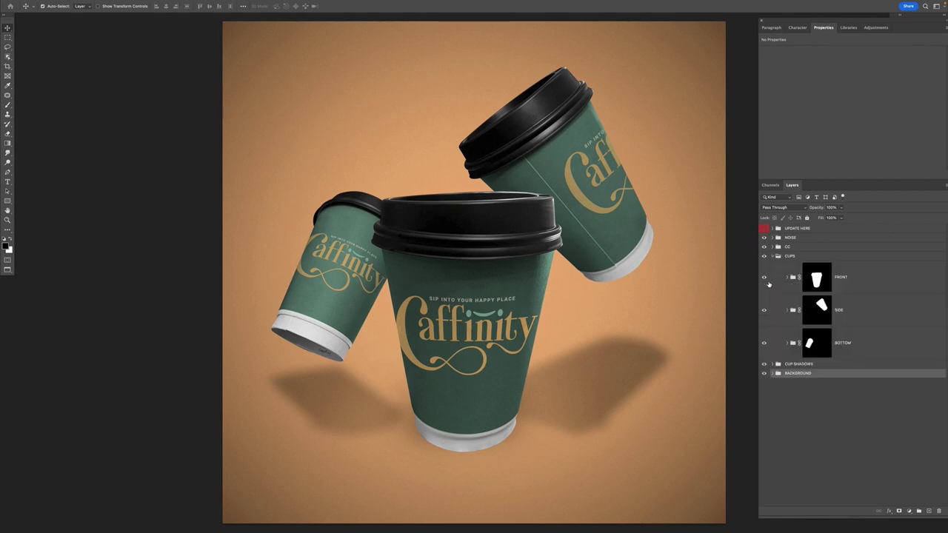
{"action": "left_click", "coordinate": [773, 365]}
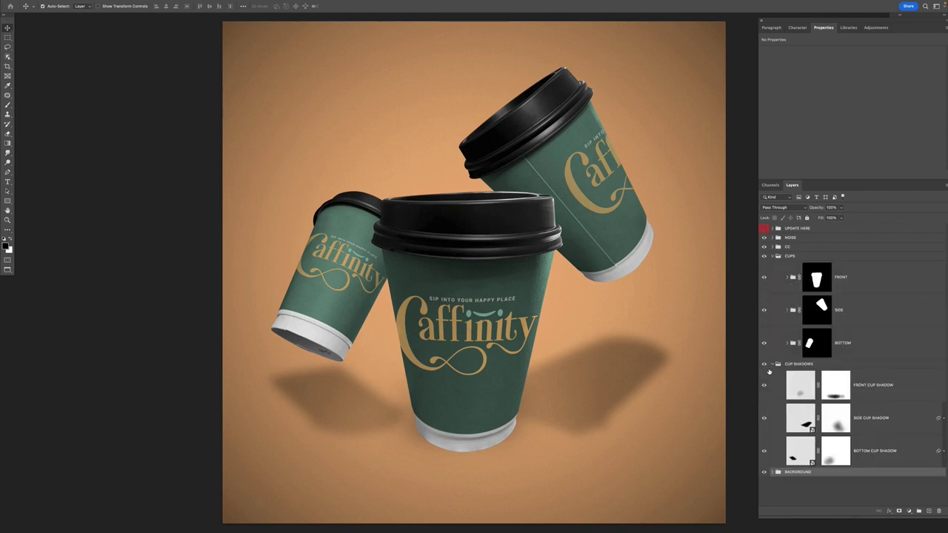
{"action": "left_click_drag", "start_coordinate": [764, 419], "coordinate": [765, 451]}
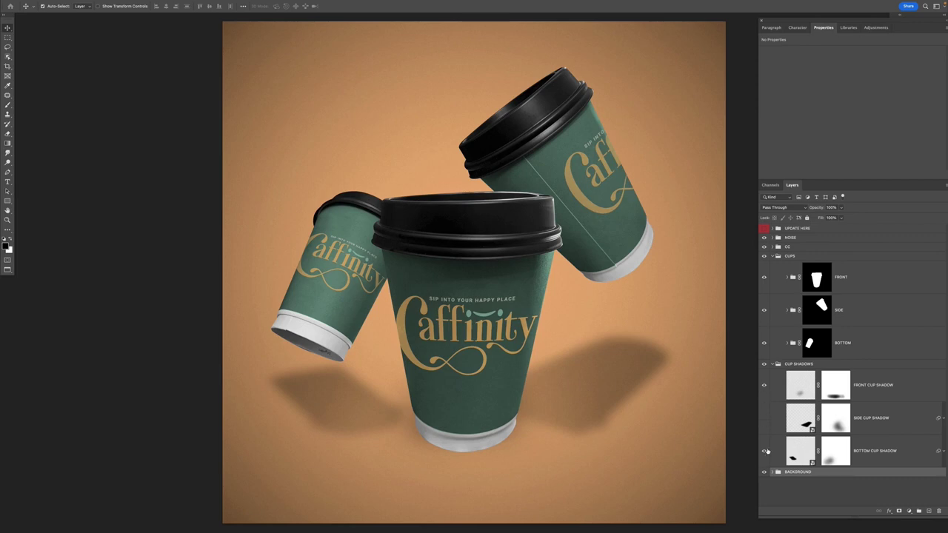
{"action": "left_click", "coordinate": [764, 335]}
{"action": "left_click", "coordinate": [765, 309]}
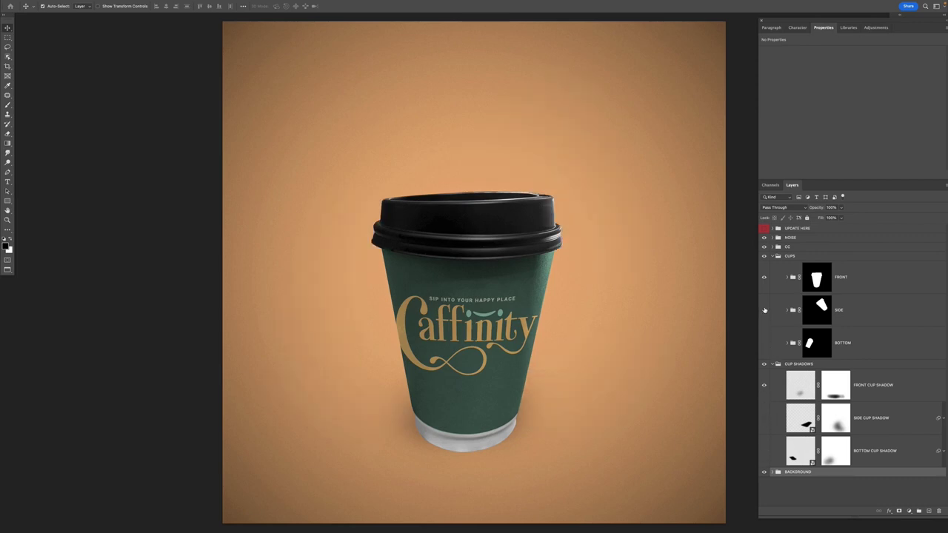
- Show the SIDE and BOTTOM cups and their shadows again, and collapse the CUPS and CUP SHADOWS groups
{"action": "left_click", "coordinate": [764, 310]}
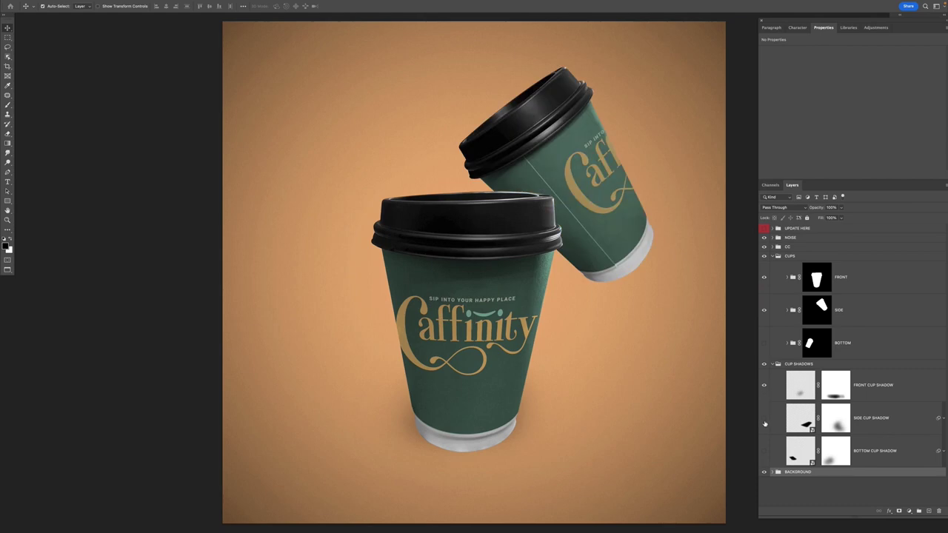
{"action": "left_click", "coordinate": [764, 418]}
{"action": "left_click", "coordinate": [764, 451]}
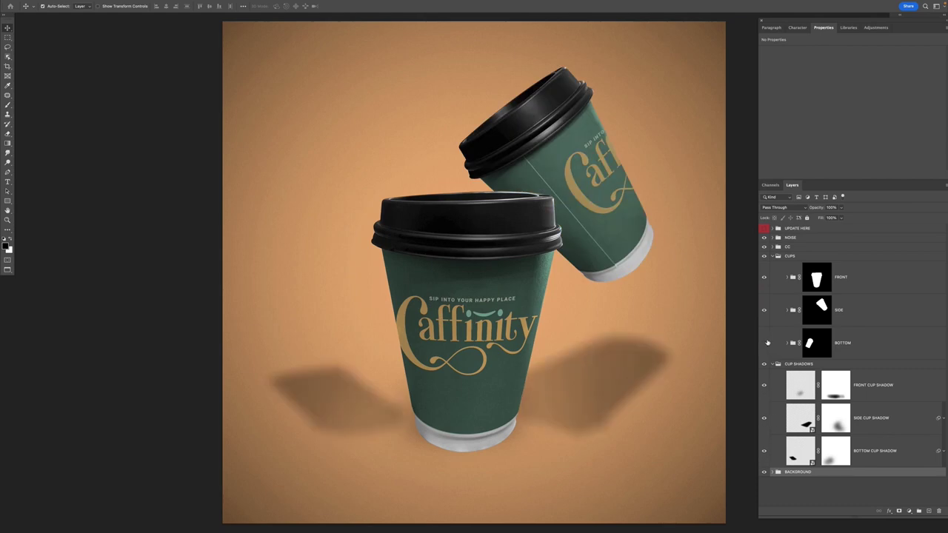
{"action": "left_click", "coordinate": [764, 343]}
{"action": "left_click", "coordinate": [773, 256]}
{"action": "left_click", "coordinate": [772, 265]}
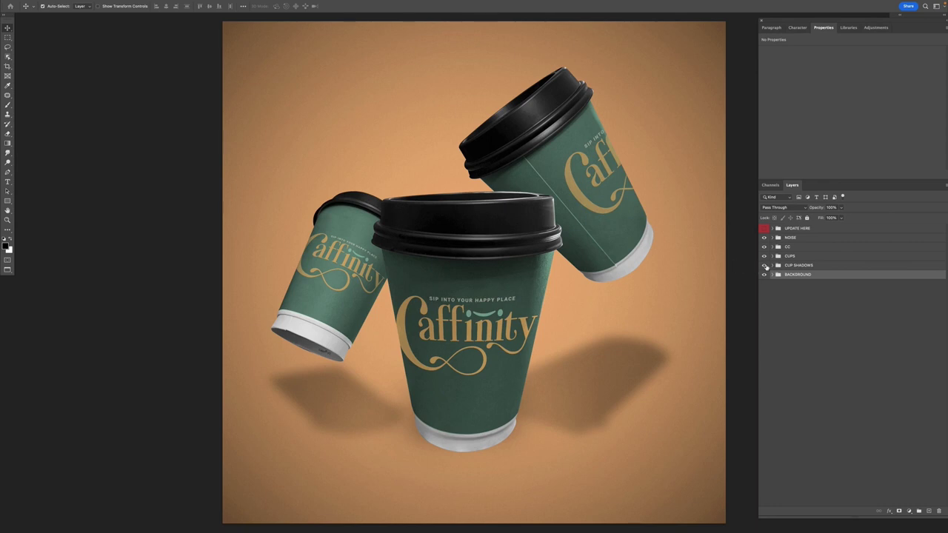
{"action": "left_click", "coordinate": [772, 229]}
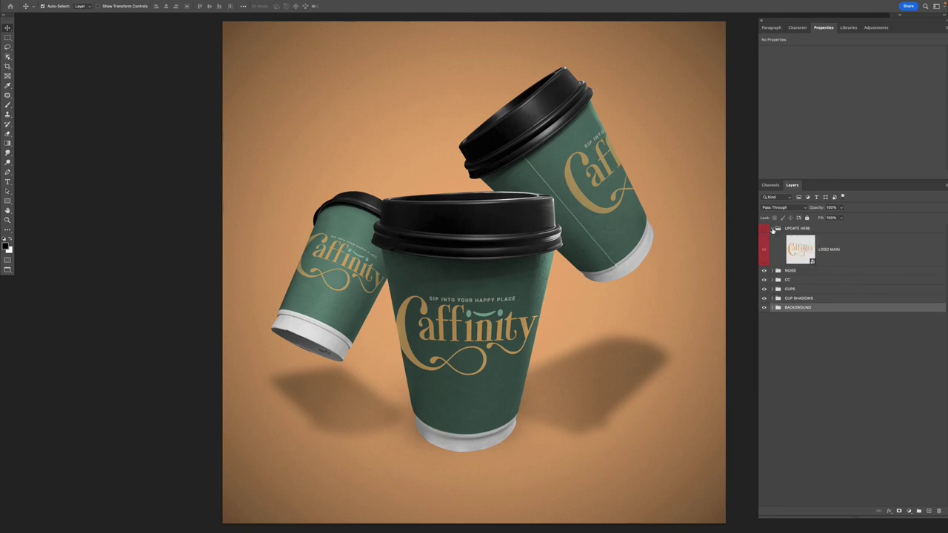
{"action": "left_click", "coordinate": [772, 229]}
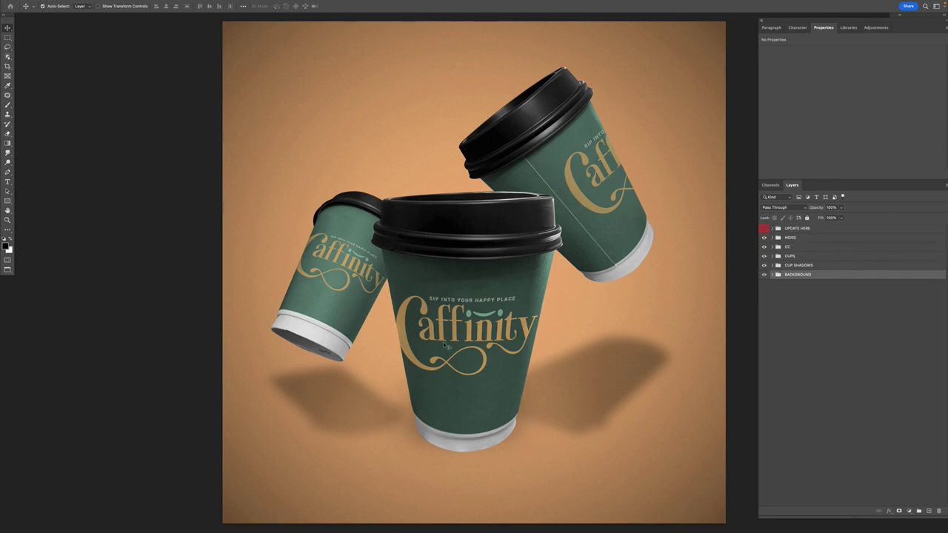